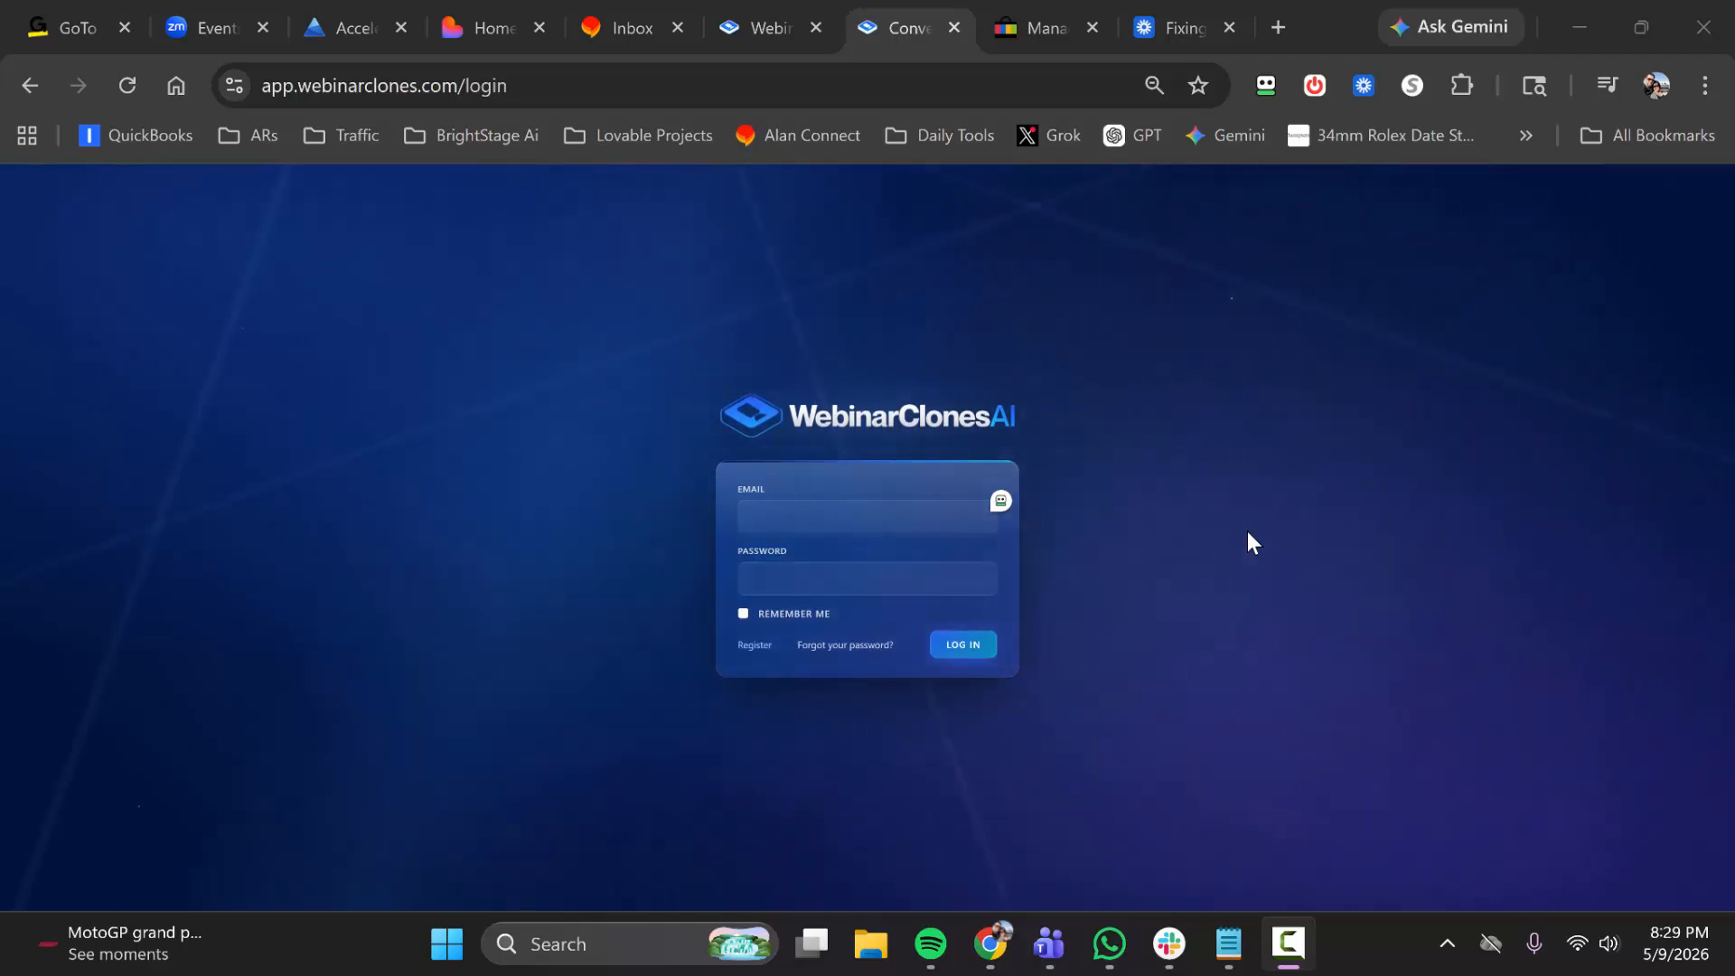
Log in with the saved Geophii login entry, filling in the account e-mail and password
{"action": "left_click", "coordinate": [1000, 502]}
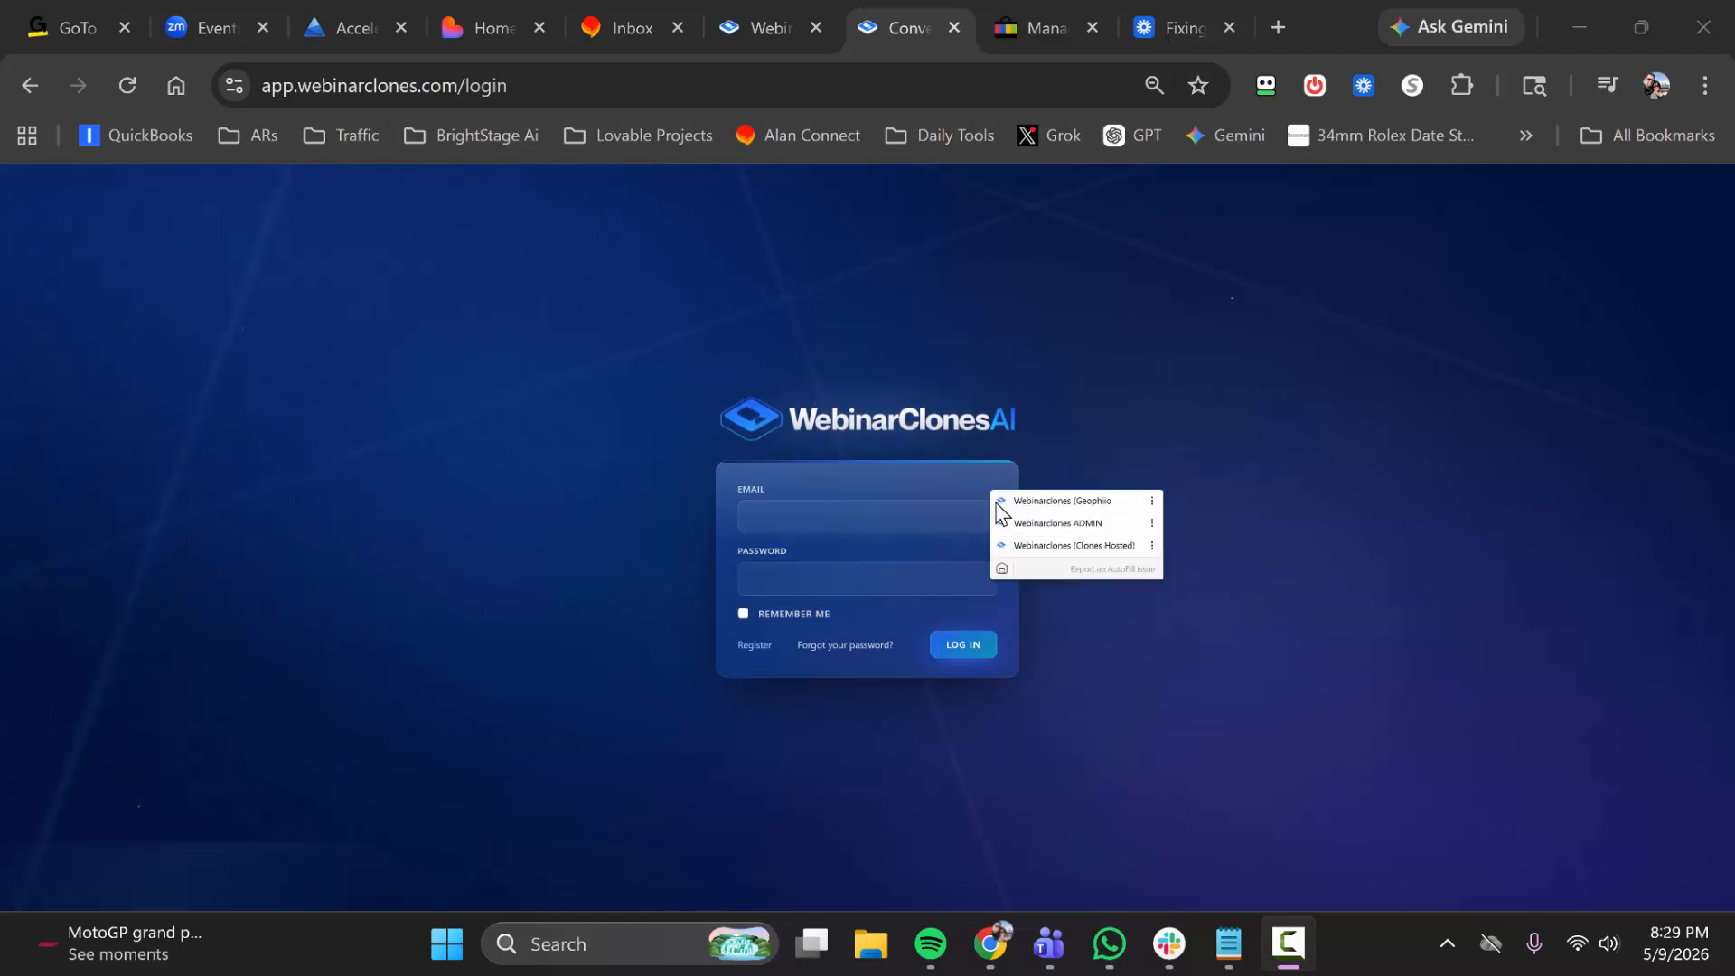
{"action": "left_click", "coordinate": [1012, 504]}
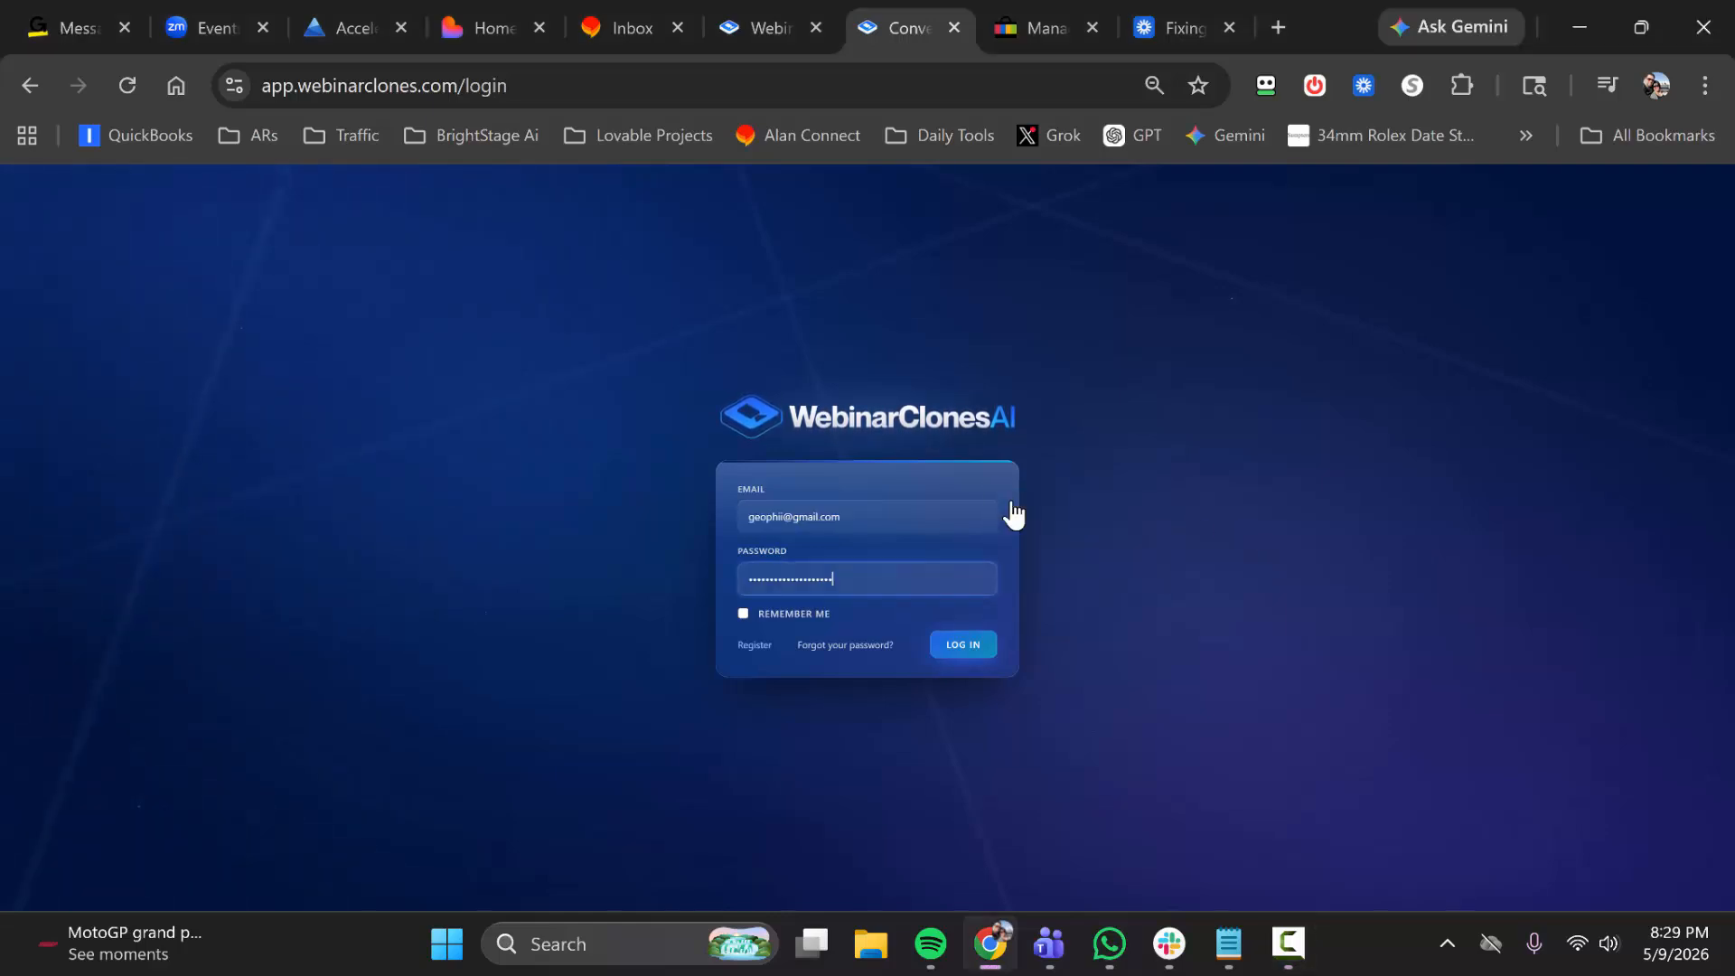
{"action": "key", "text": "Return"}
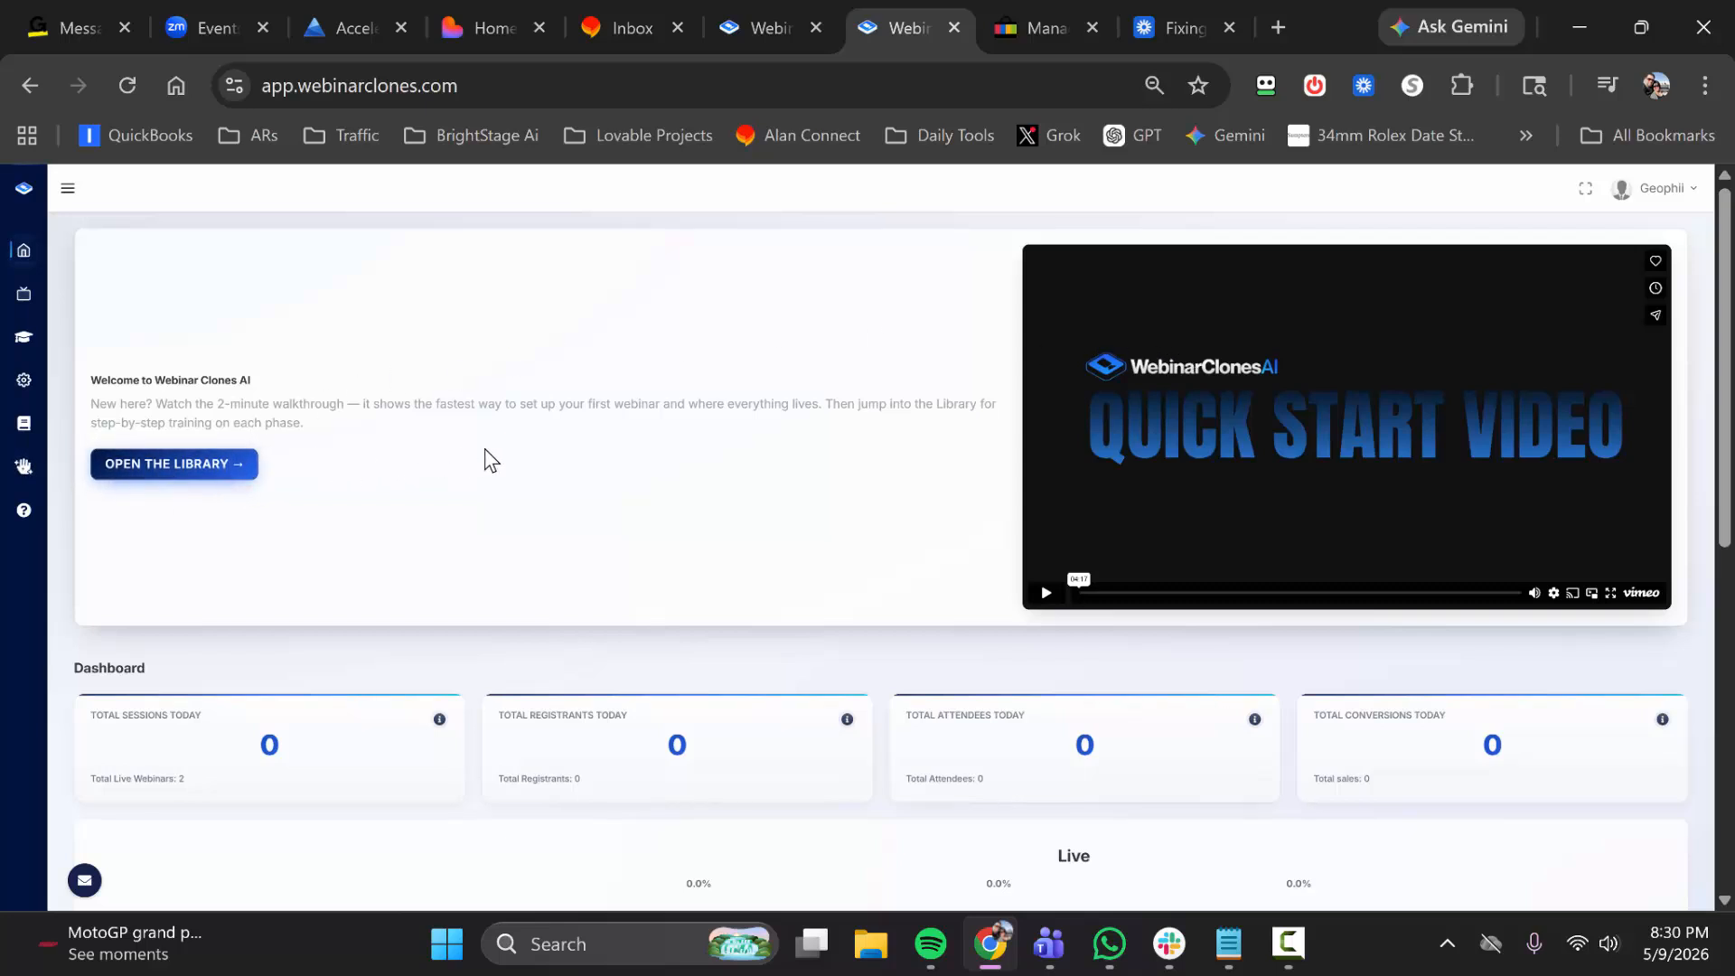
Review the dashboard's daily totals, live and replay conversion funnel, webinar sessions chart and webinar list
{"action": "scroll", "coordinate": [538, 452], "scroll_direction": "down", "scroll_amount": 1}
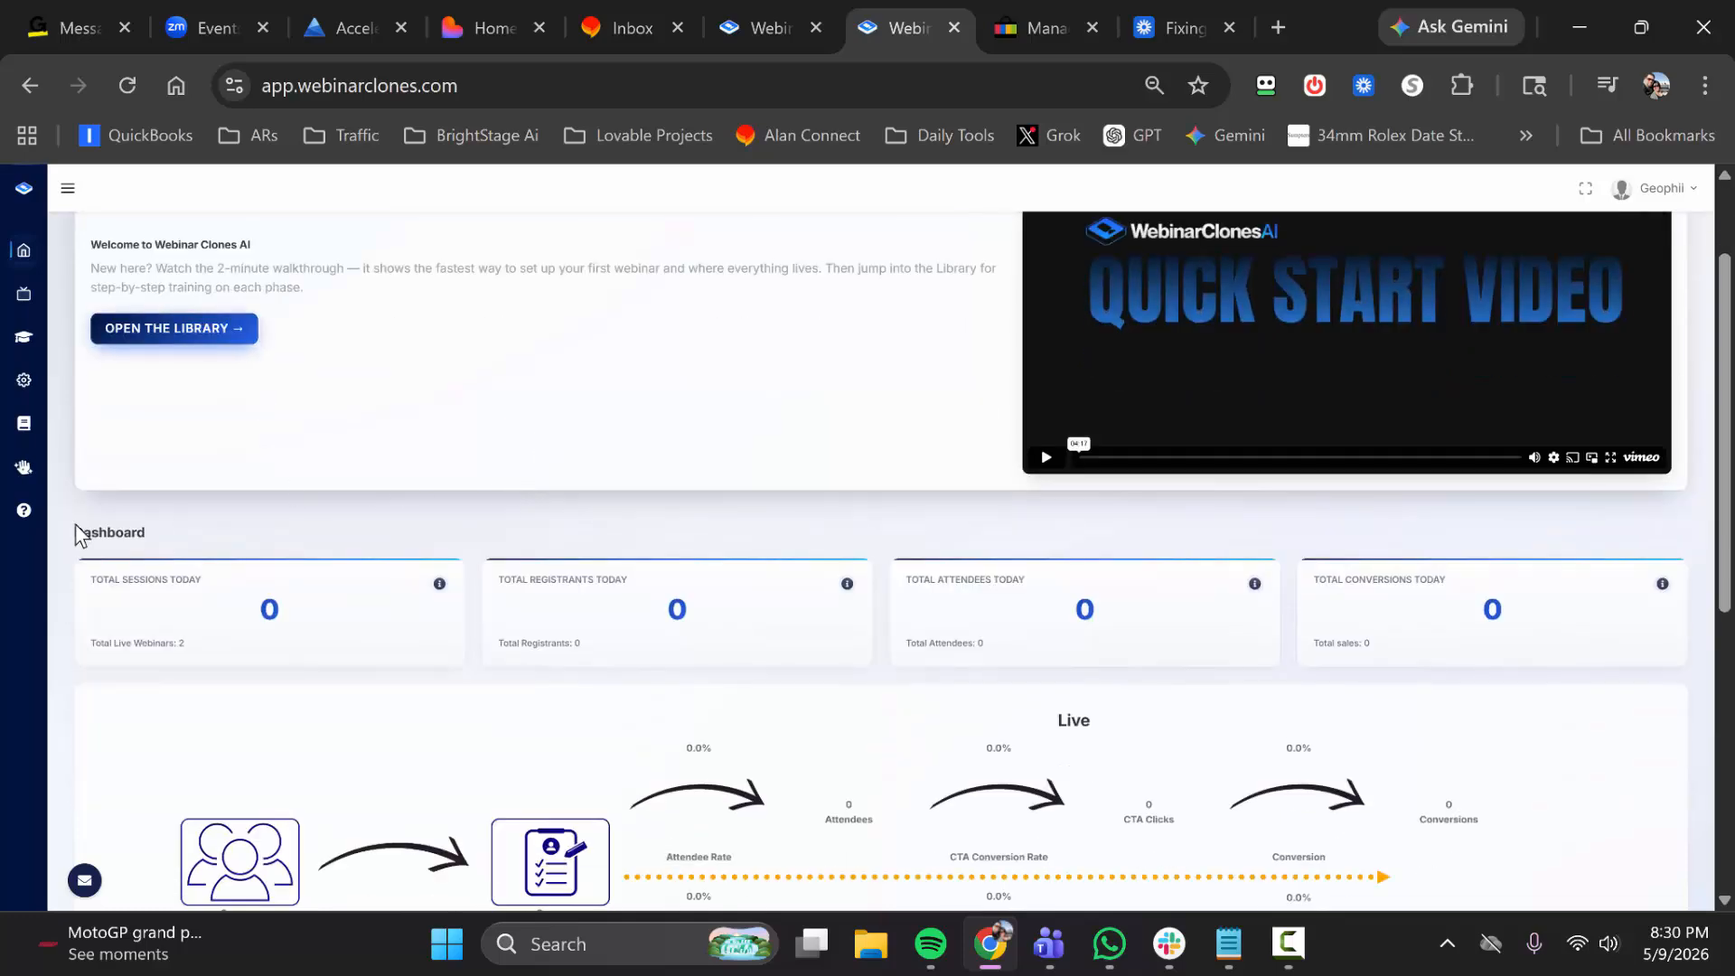
{"action": "scroll", "coordinate": [397, 506], "scroll_direction": "down", "scroll_amount": 1}
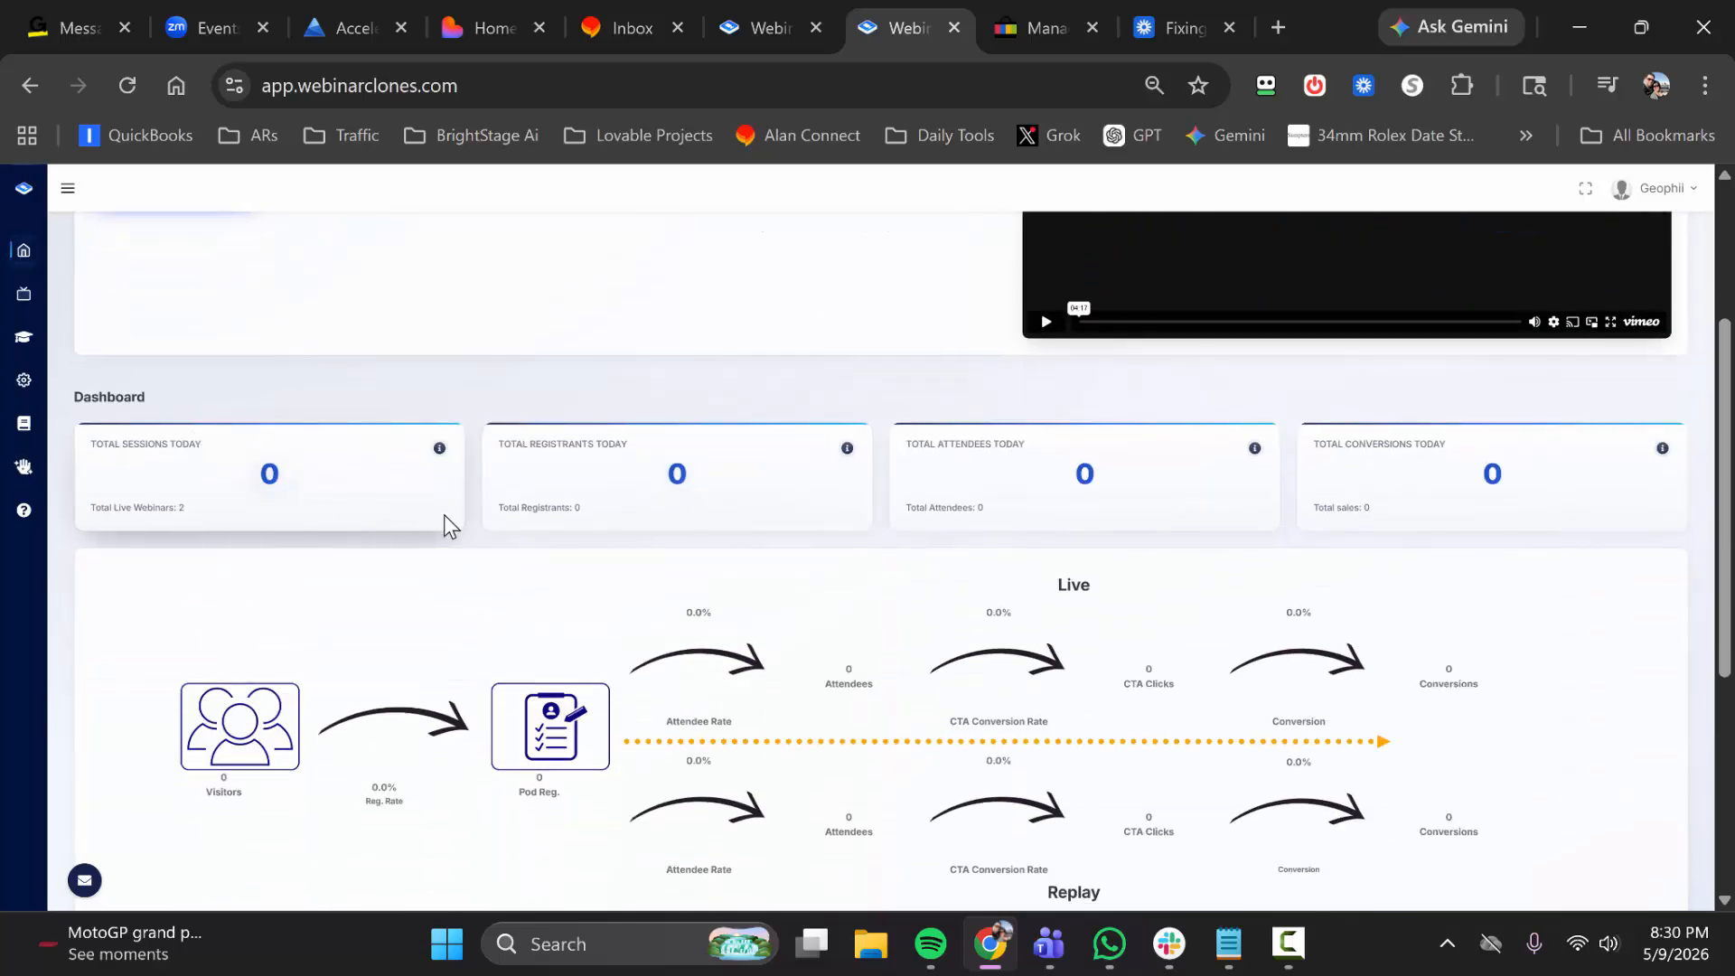
{"action": "scroll", "coordinate": [442, 514], "scroll_direction": "down", "scroll_amount": 1}
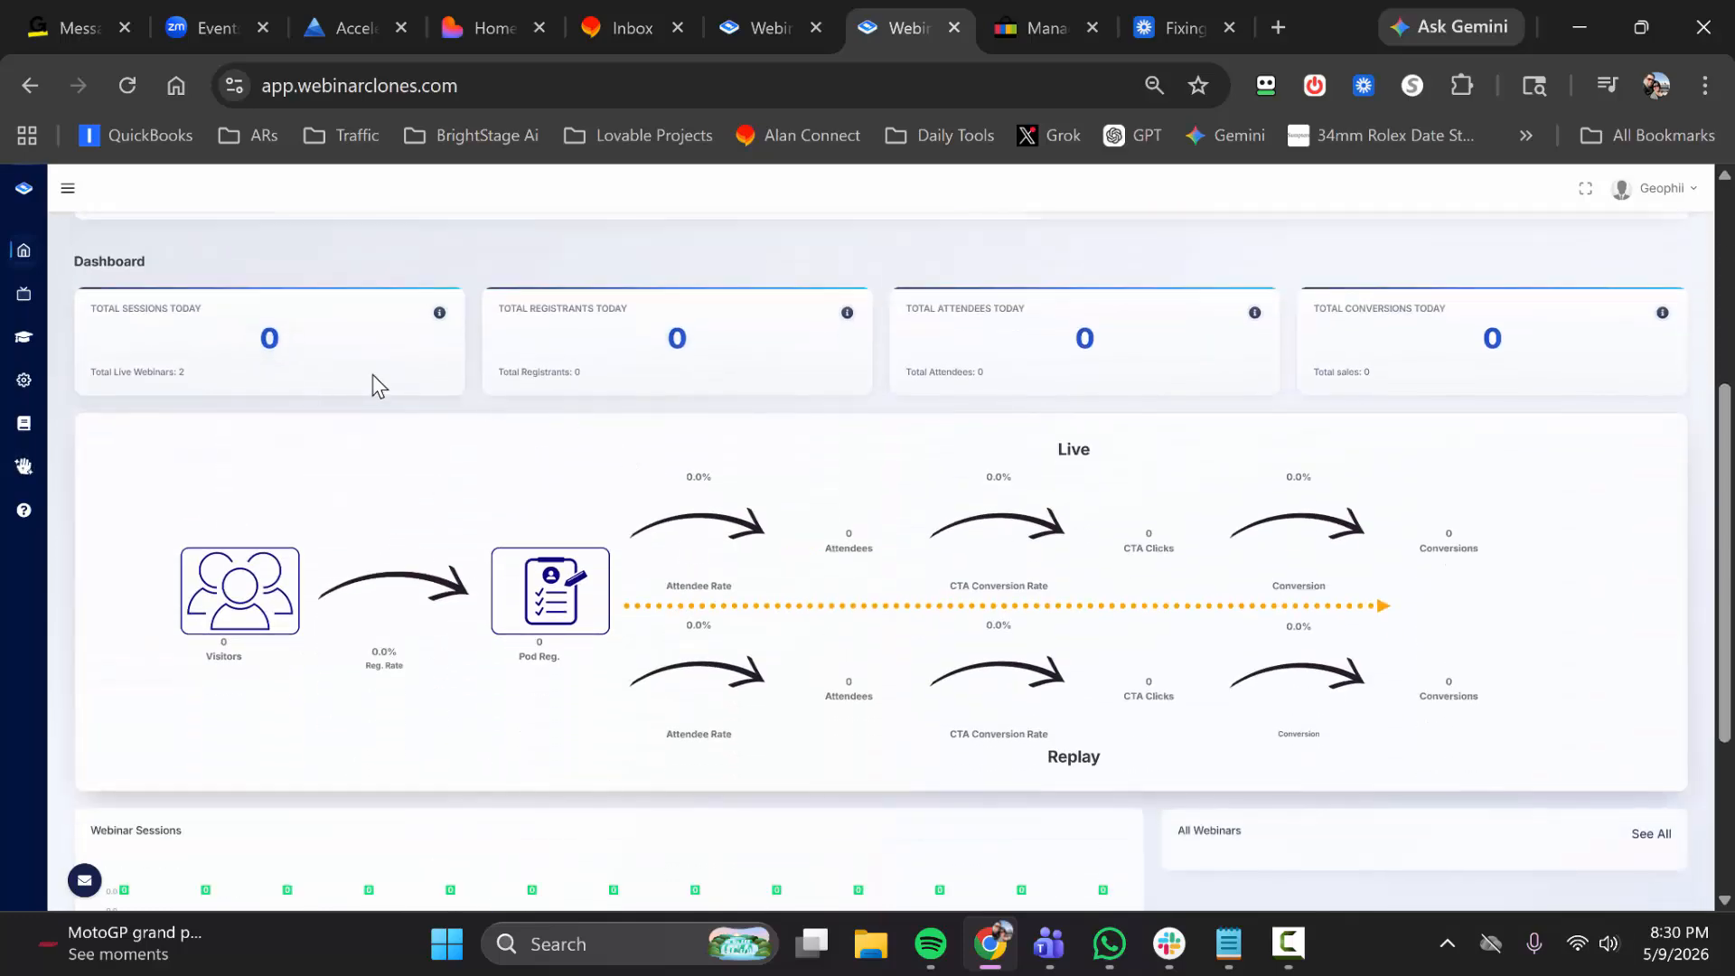
{"action": "scroll", "coordinate": [334, 402], "scroll_direction": "up", "scroll_amount": 1}
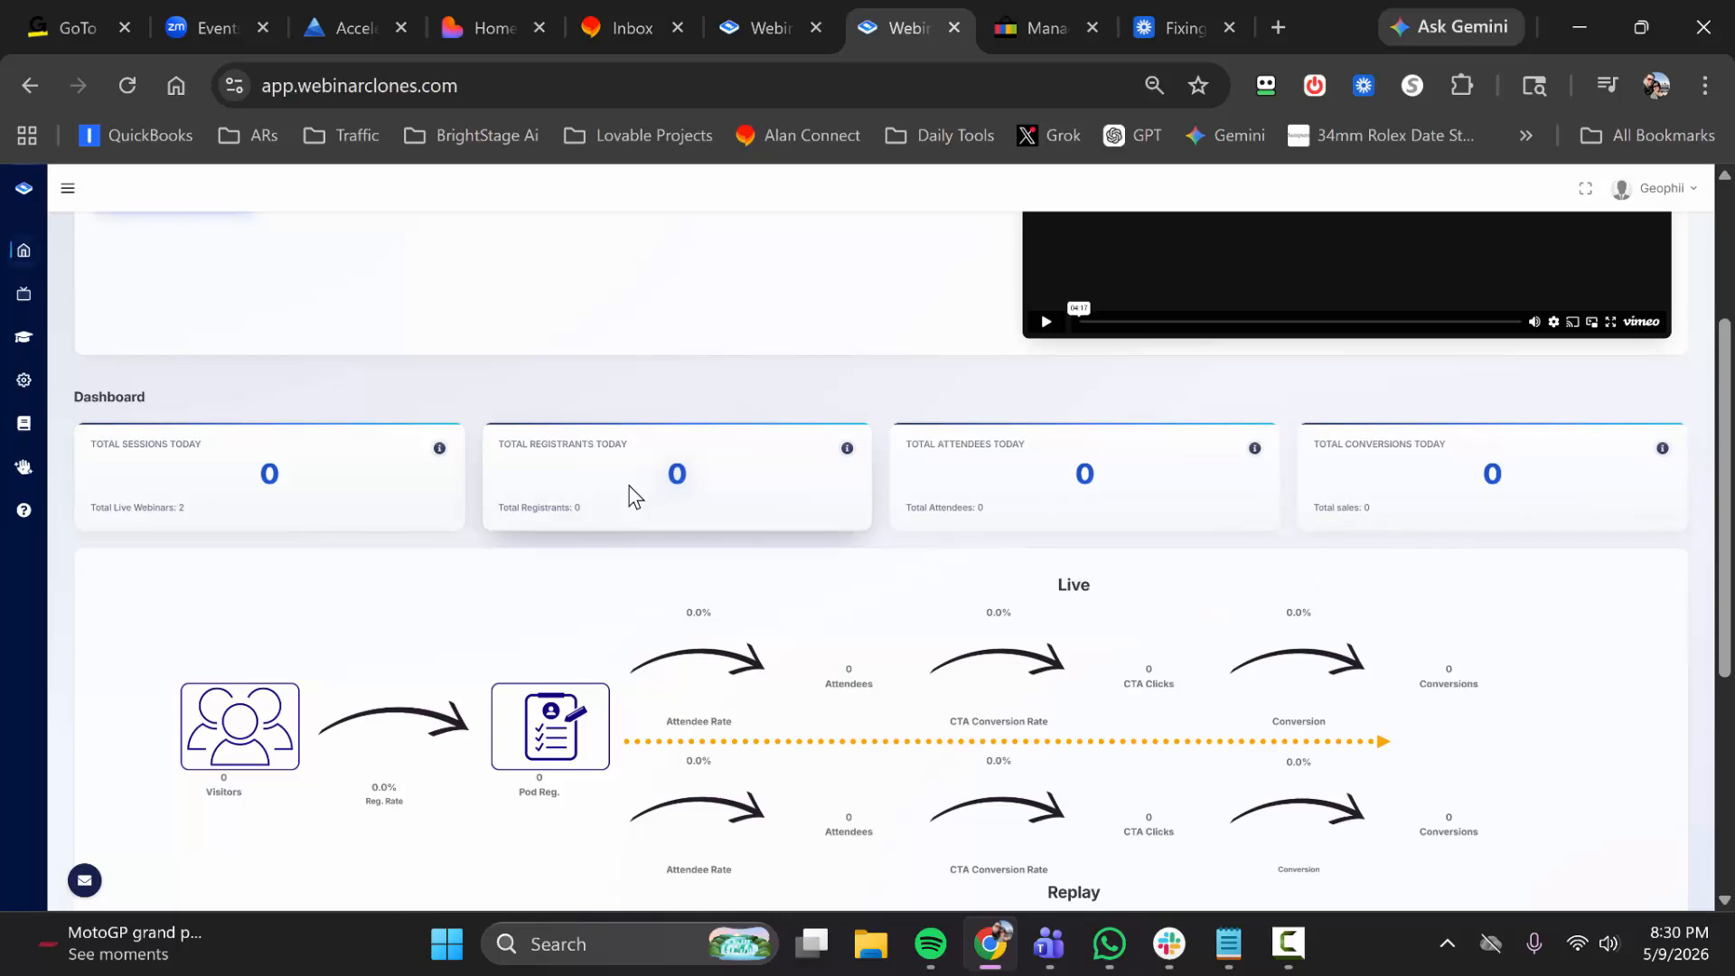
{"action": "scroll", "coordinate": [633, 497], "scroll_direction": "down", "scroll_amount": 5}
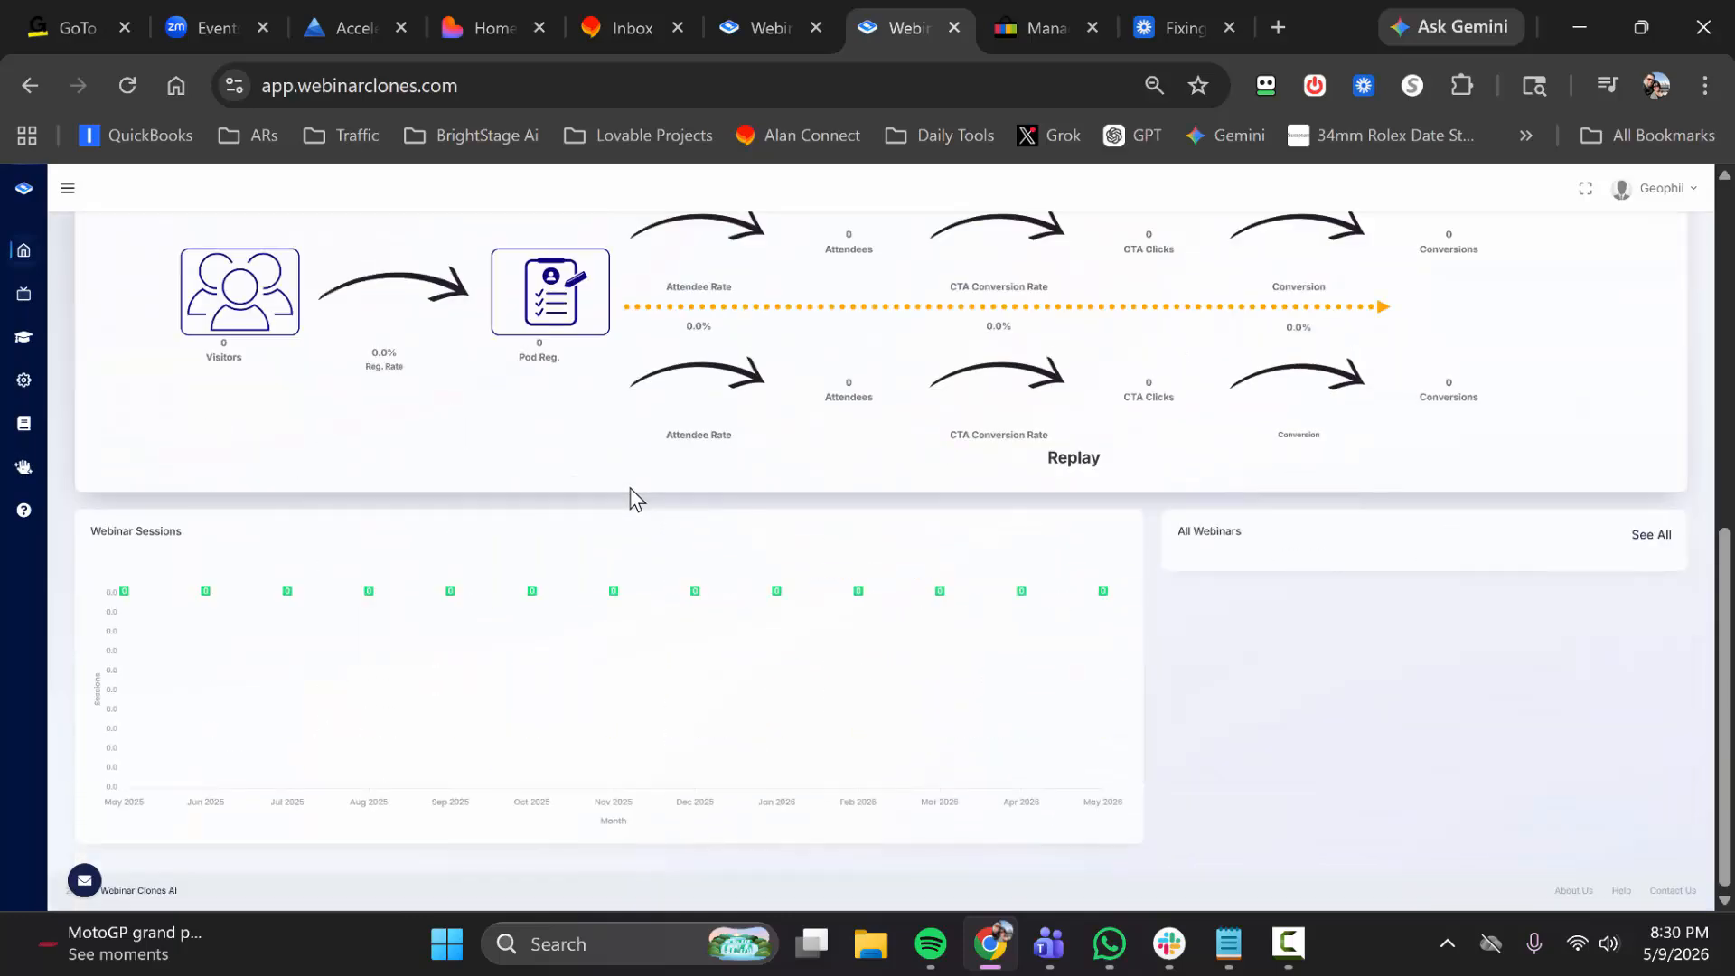
{"action": "scroll", "coordinate": [632, 496], "scroll_direction": "up", "scroll_amount": 6}
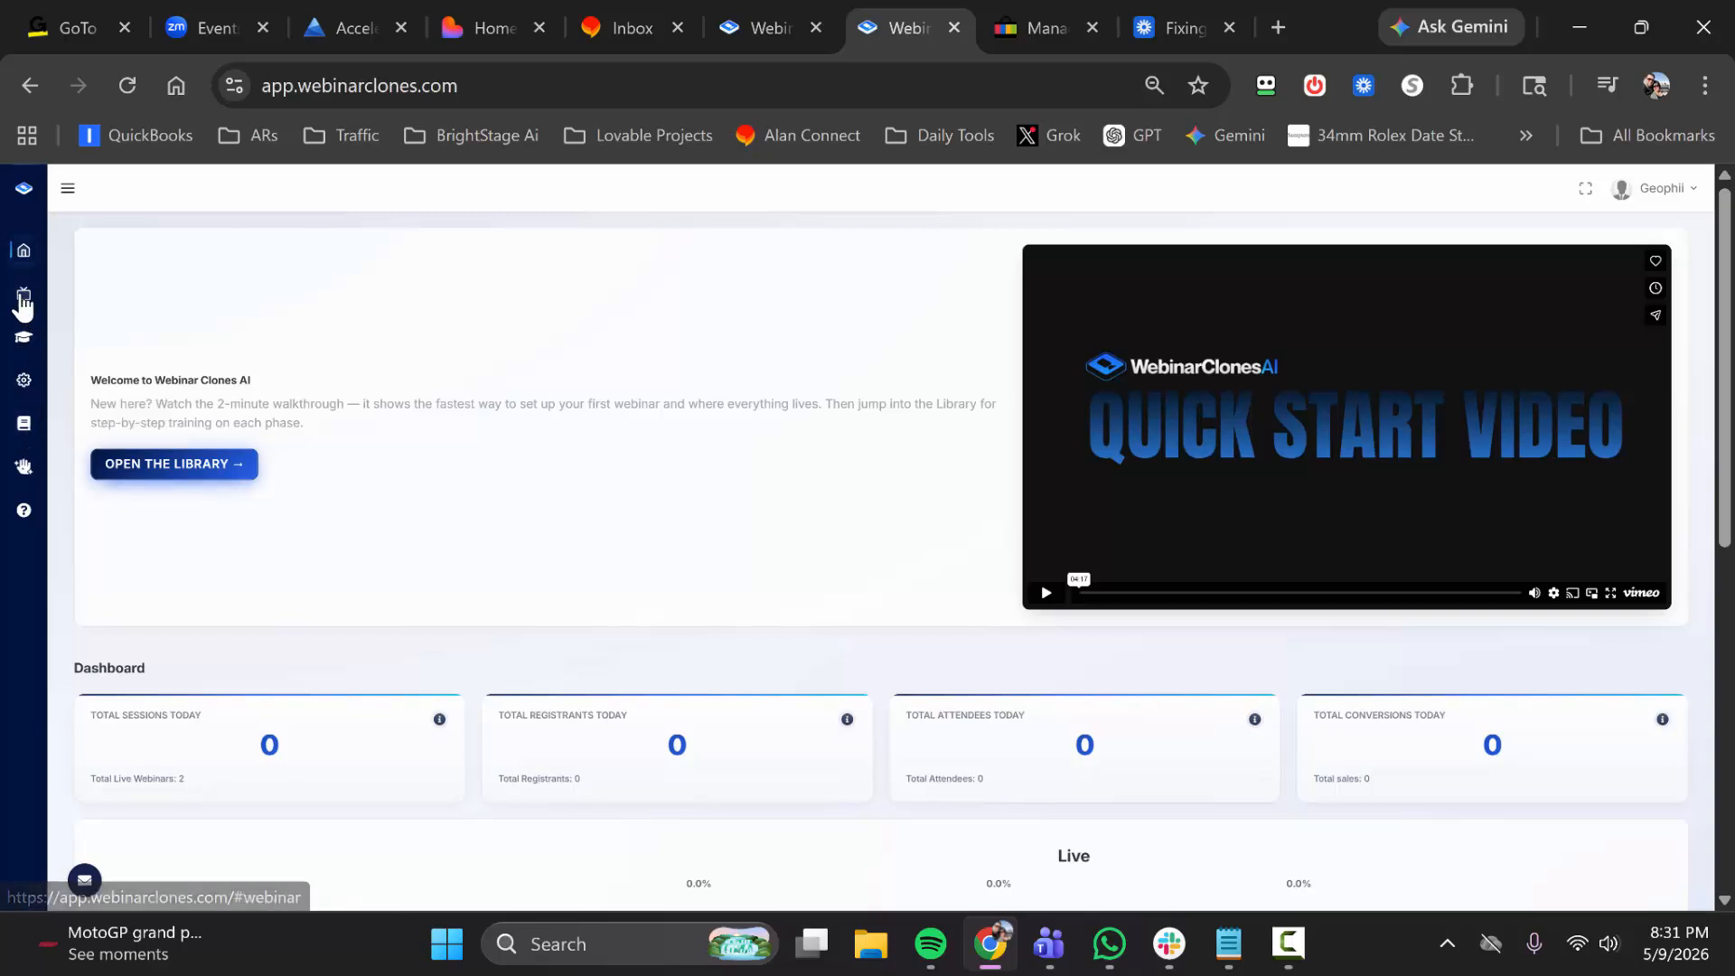
Open the training library and show its Webinar Clones section
{"action": "left_click", "coordinate": [23, 296]}
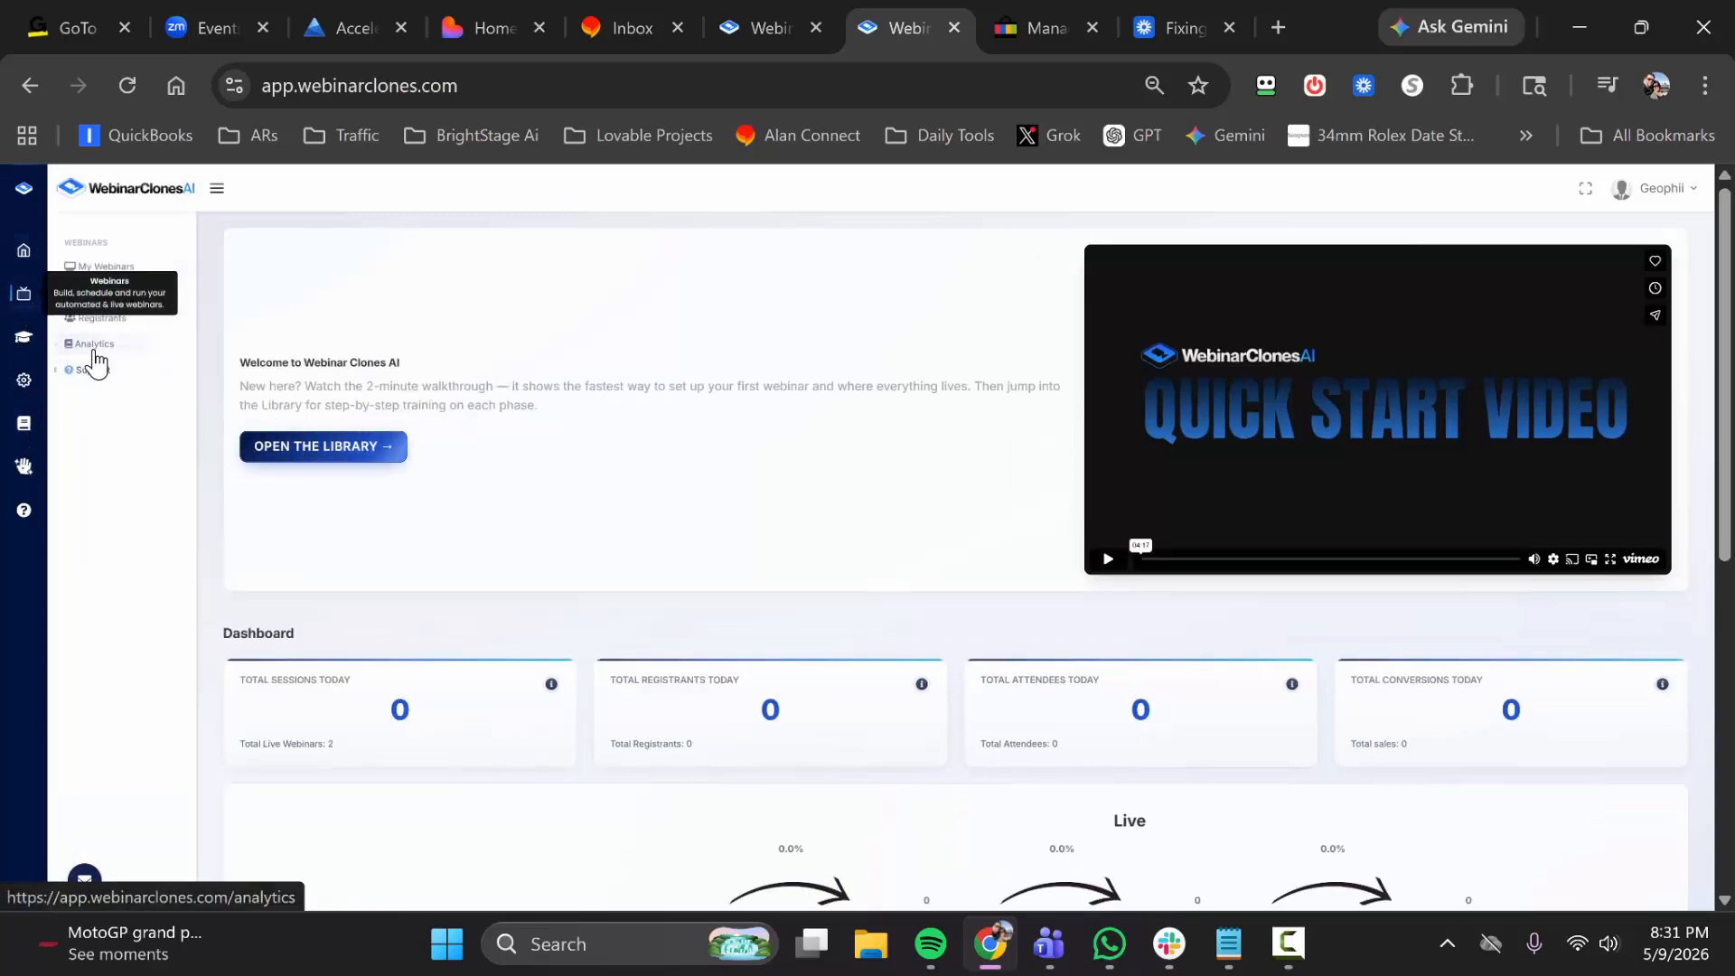
{"action": "left_click", "coordinate": [290, 431]}
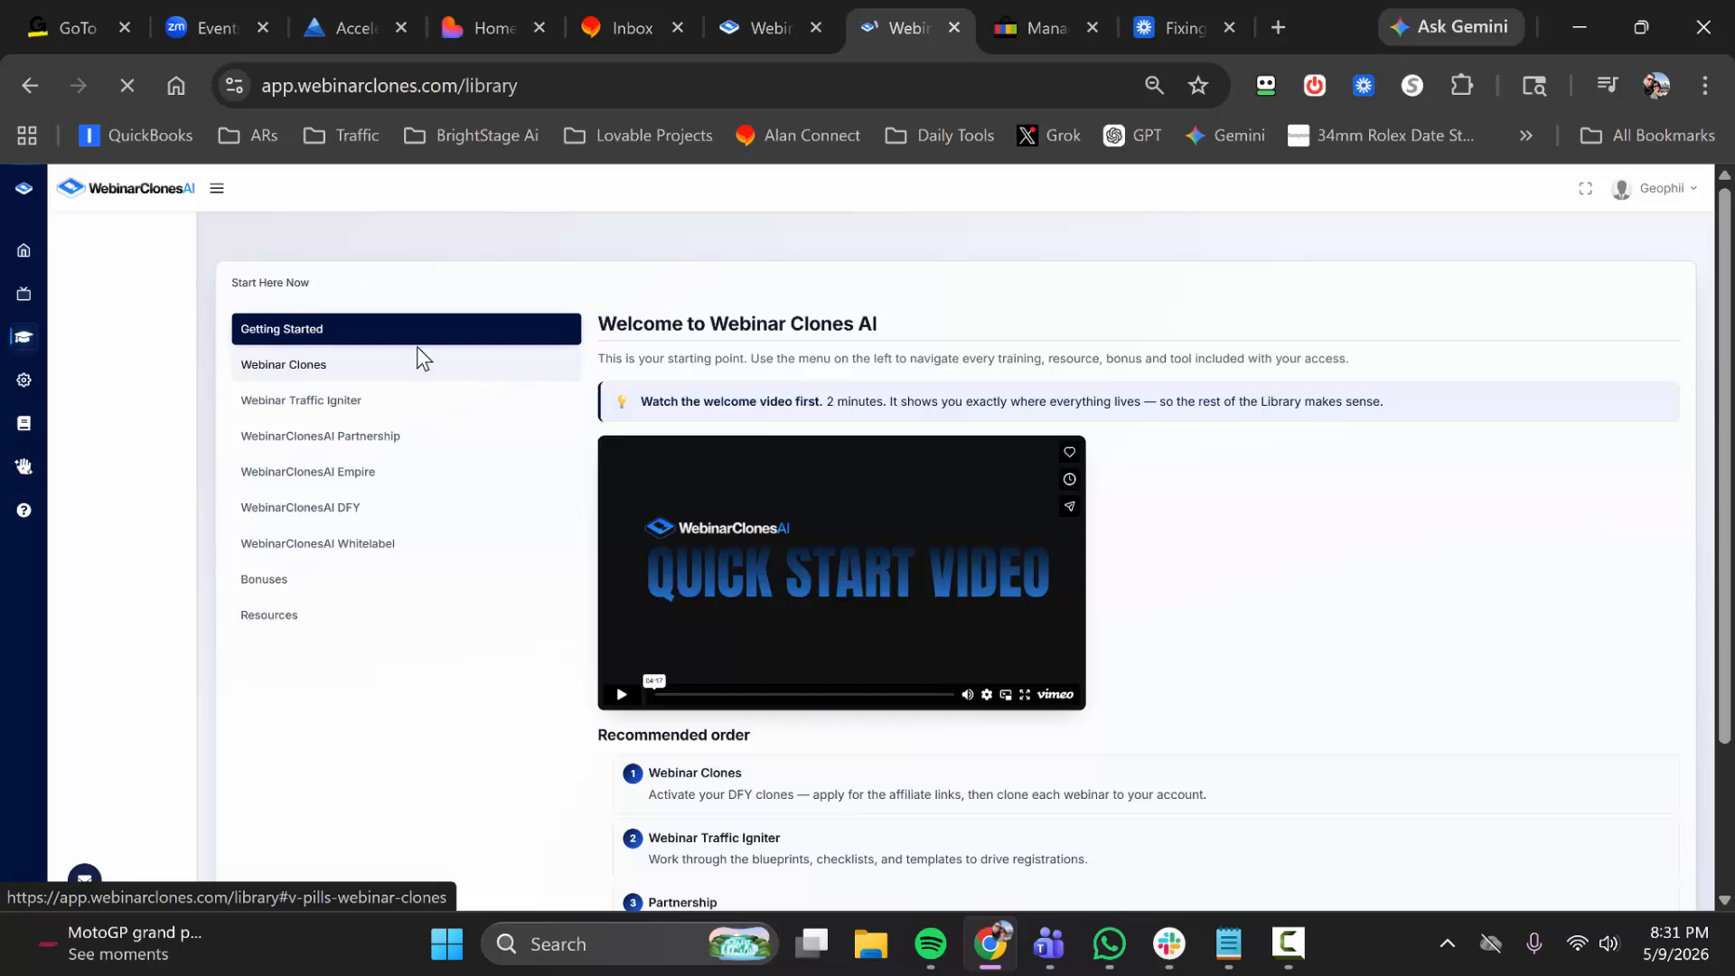
{"action": "left_click", "coordinate": [431, 383]}
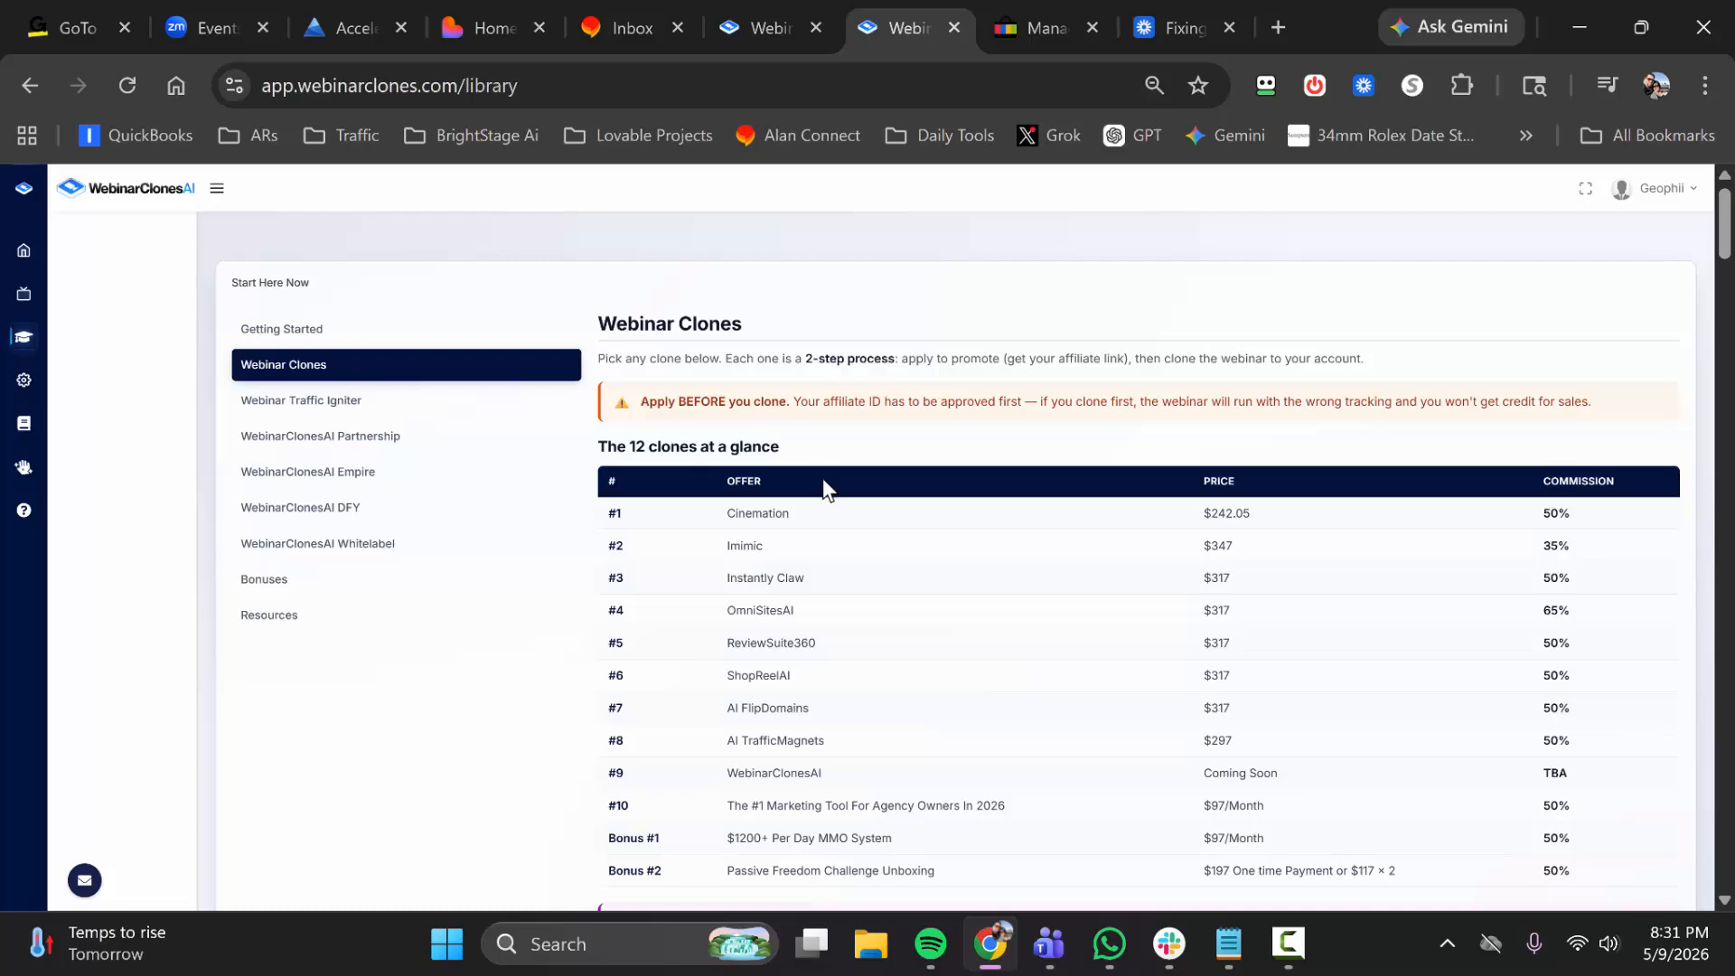
Examine the clone offers' prices and commissions and the individual clone entries, ending at Clone Webinar #1, Cinemation
{"action": "scroll", "coordinate": [794, 504], "scroll_direction": "down", "scroll_amount": 2}
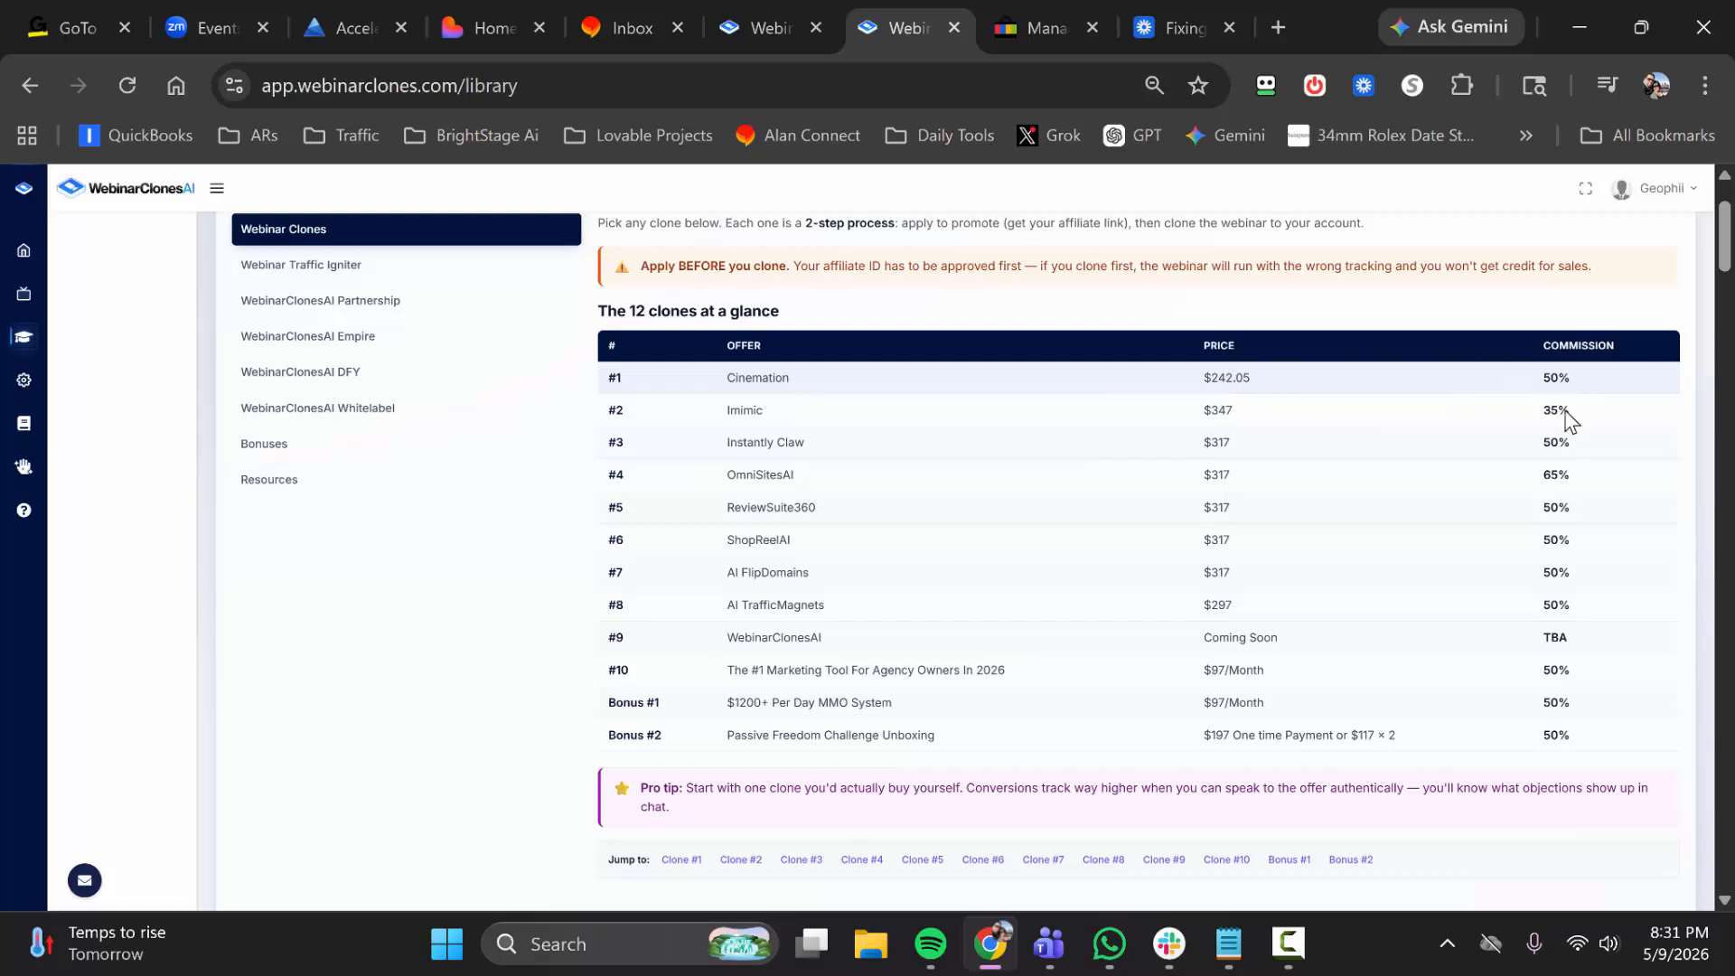
{"action": "scroll", "coordinate": [849, 516], "scroll_direction": "up", "scroll_amount": 2}
{"action": "scroll", "coordinate": [849, 522], "scroll_direction": "down", "scroll_amount": 2}
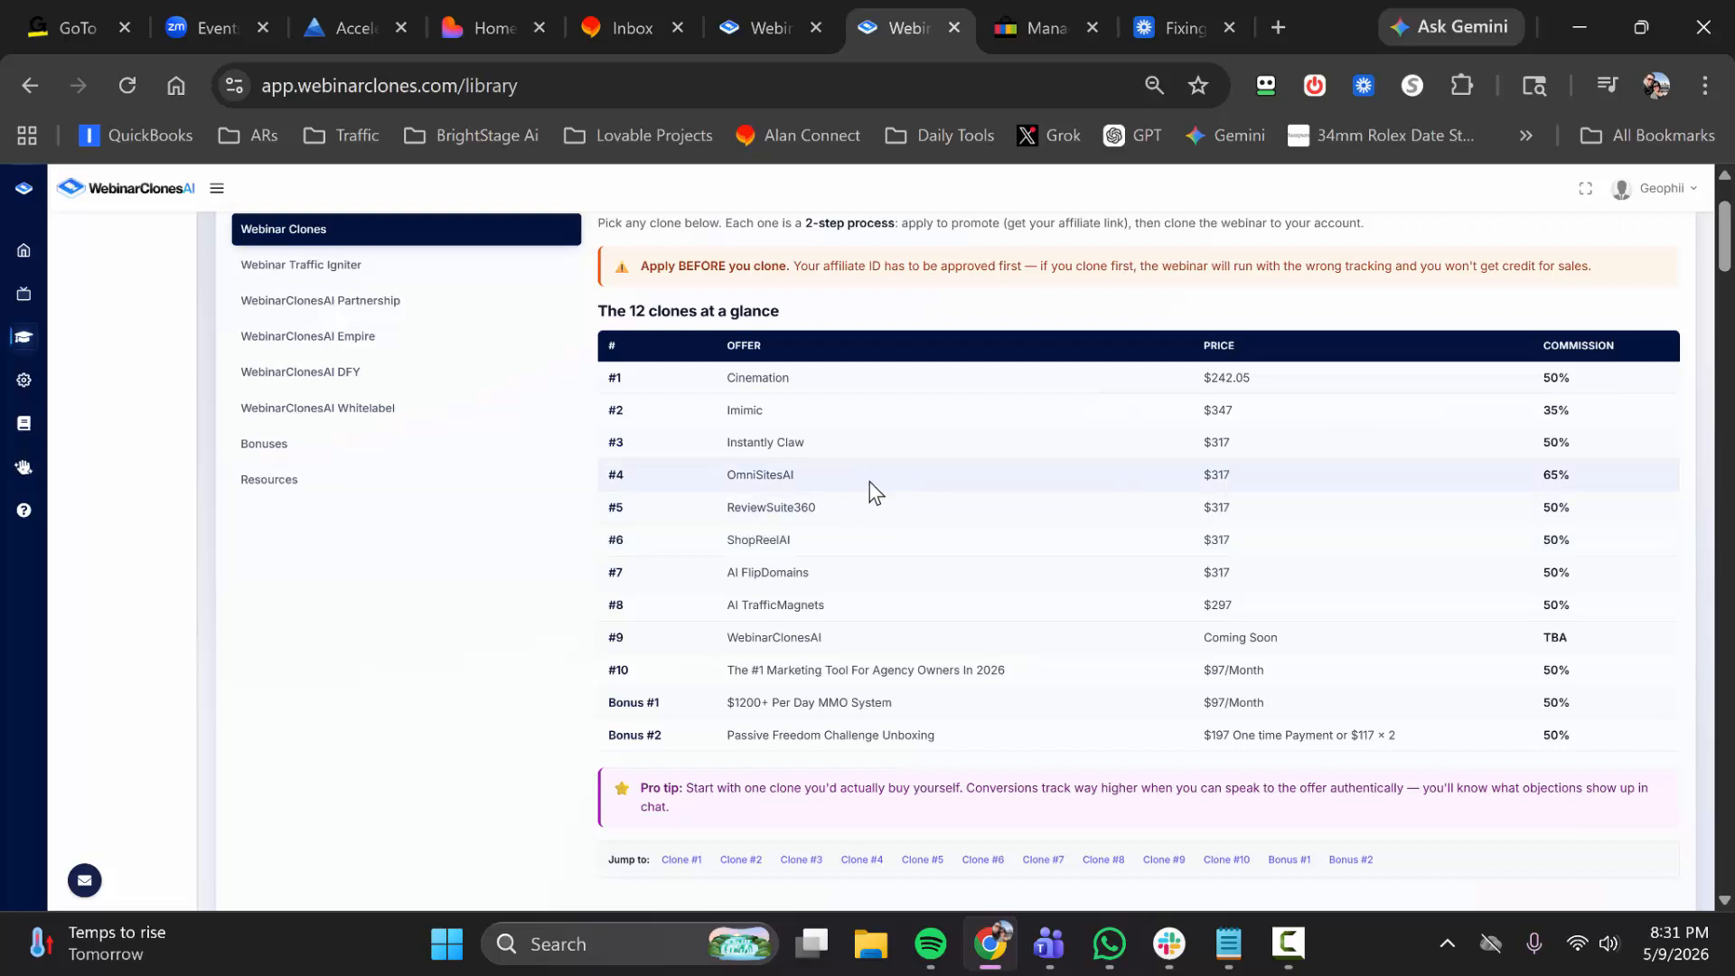
{"action": "scroll", "coordinate": [869, 481], "scroll_direction": "down", "scroll_amount": 5}
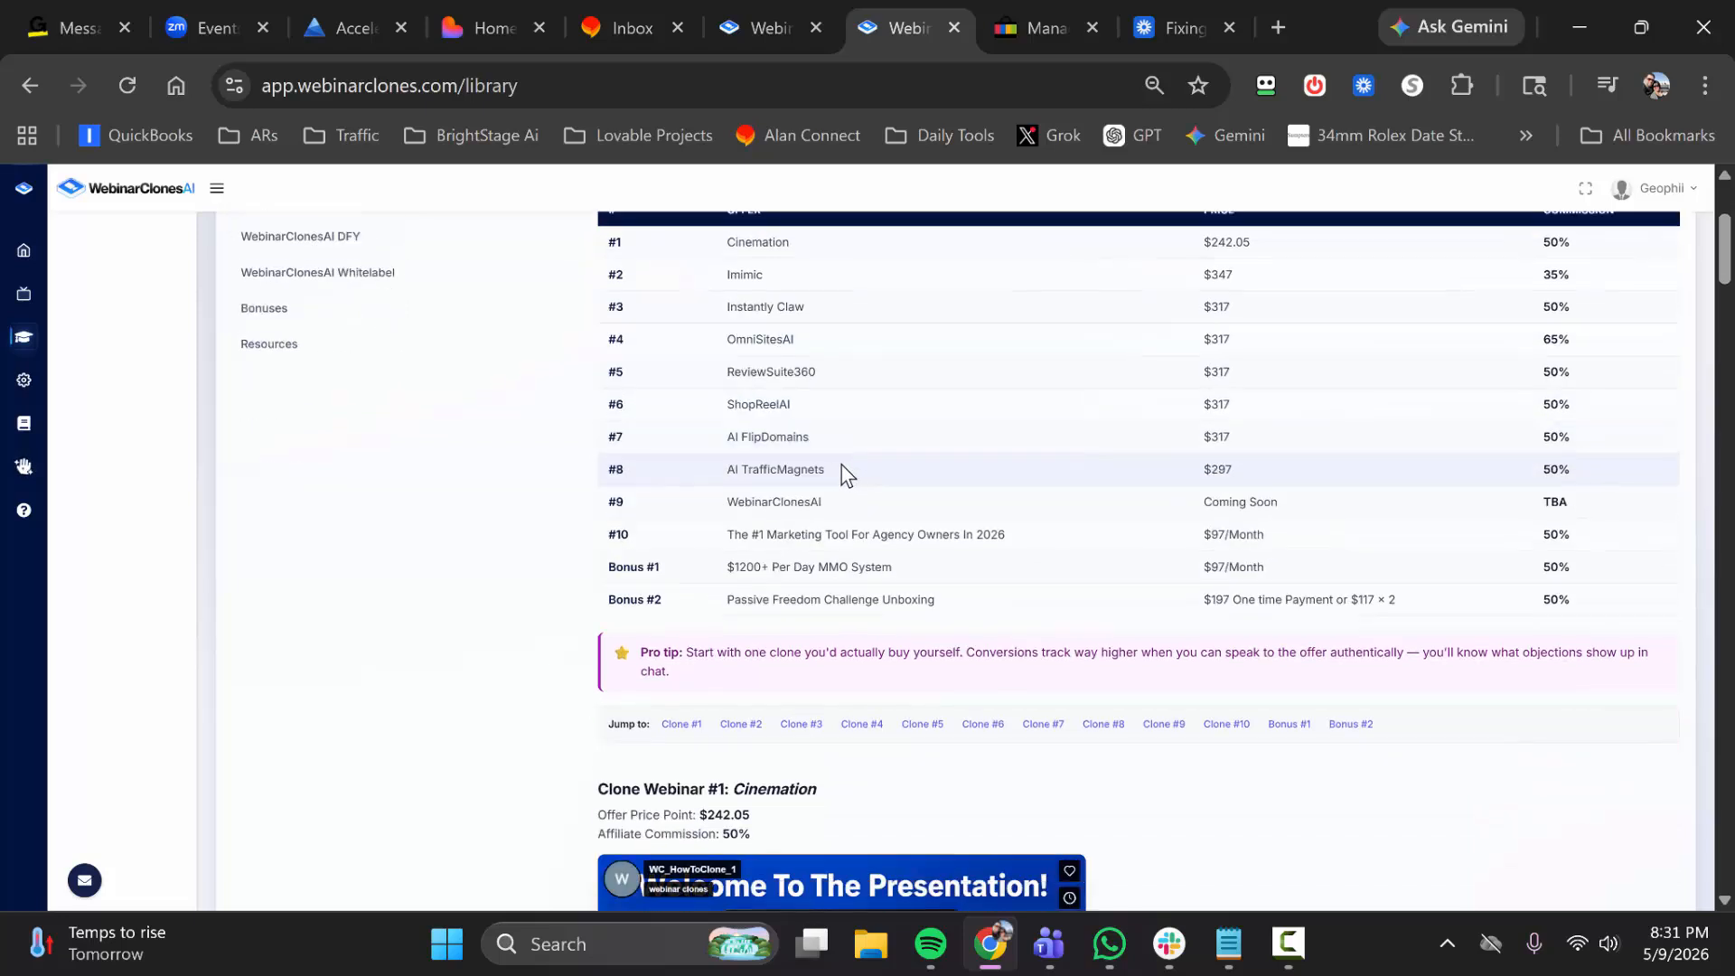
{"action": "scroll", "coordinate": [823, 548], "scroll_direction": "down", "scroll_amount": 6}
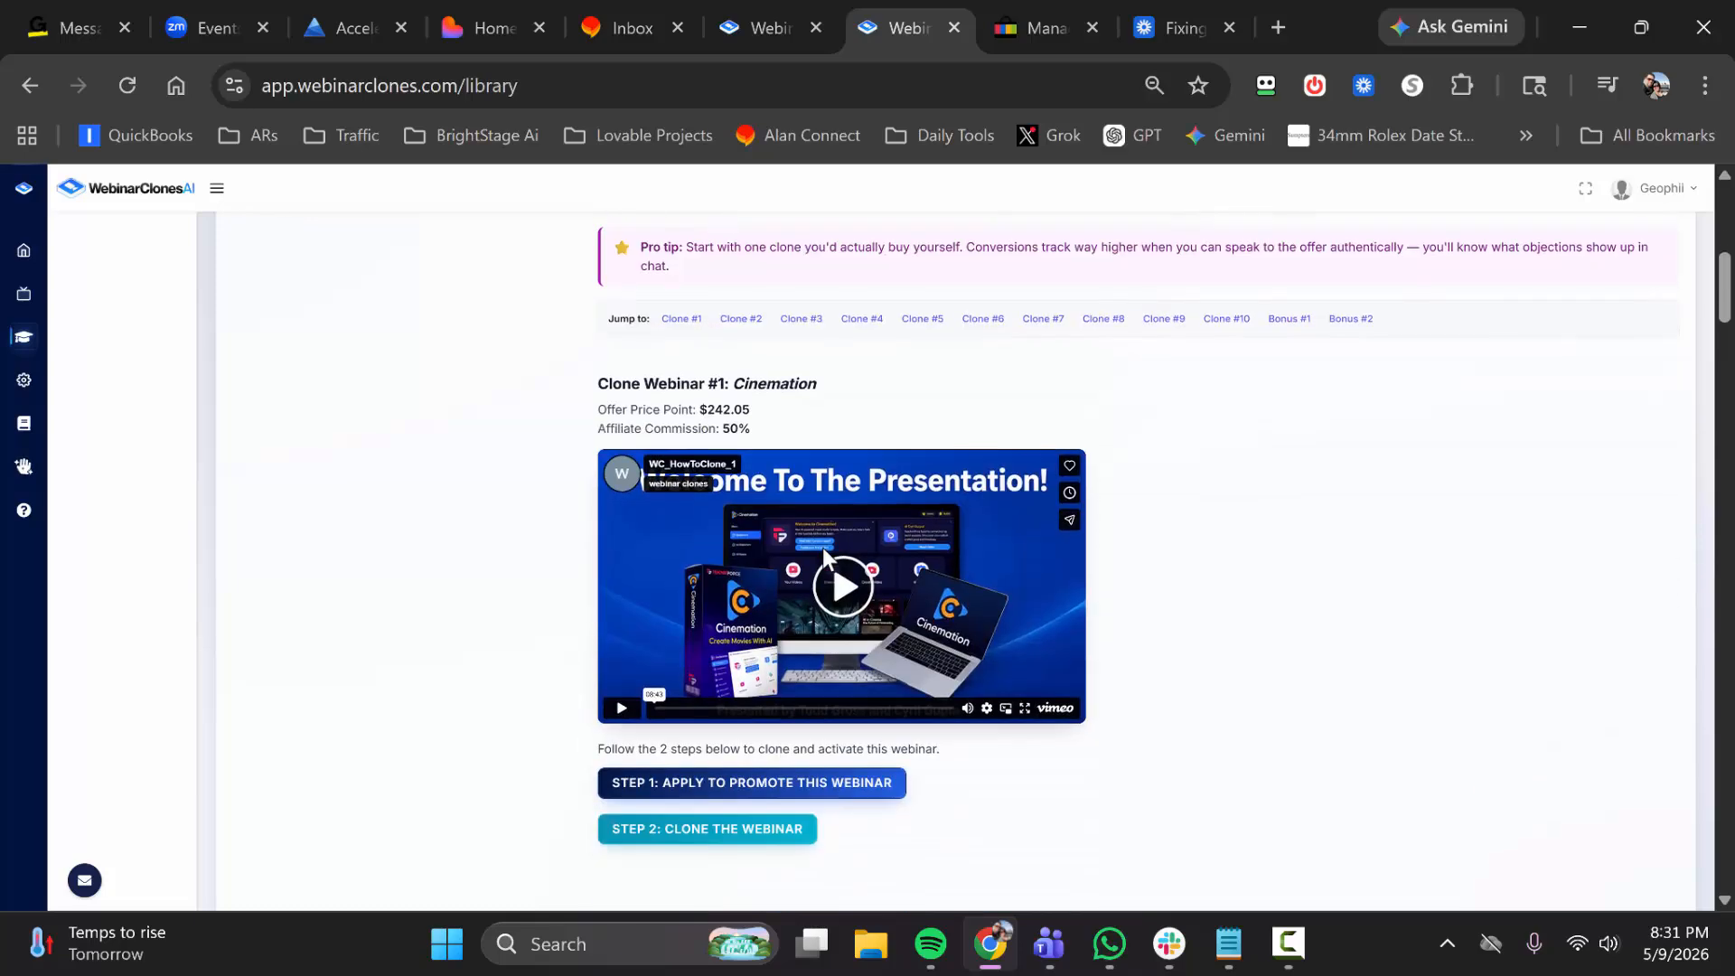
{"action": "scroll", "coordinate": [826, 540], "scroll_direction": "down", "scroll_amount": 9}
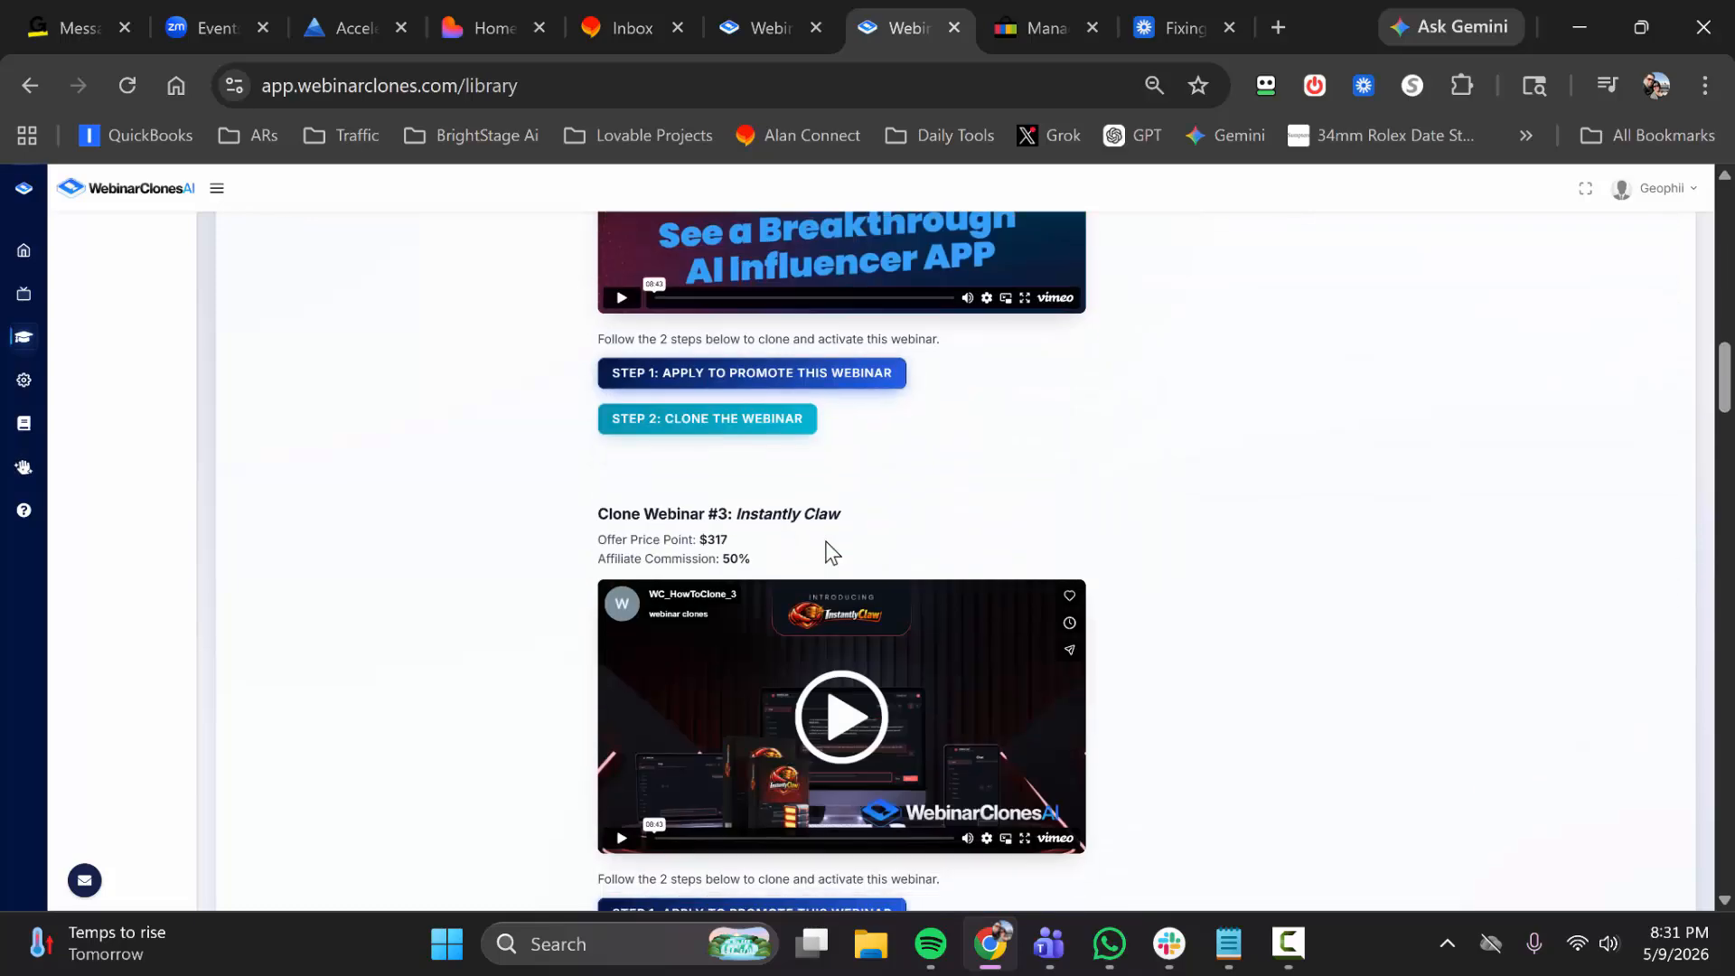
{"action": "scroll", "coordinate": [826, 540], "scroll_direction": "down", "scroll_amount": 6}
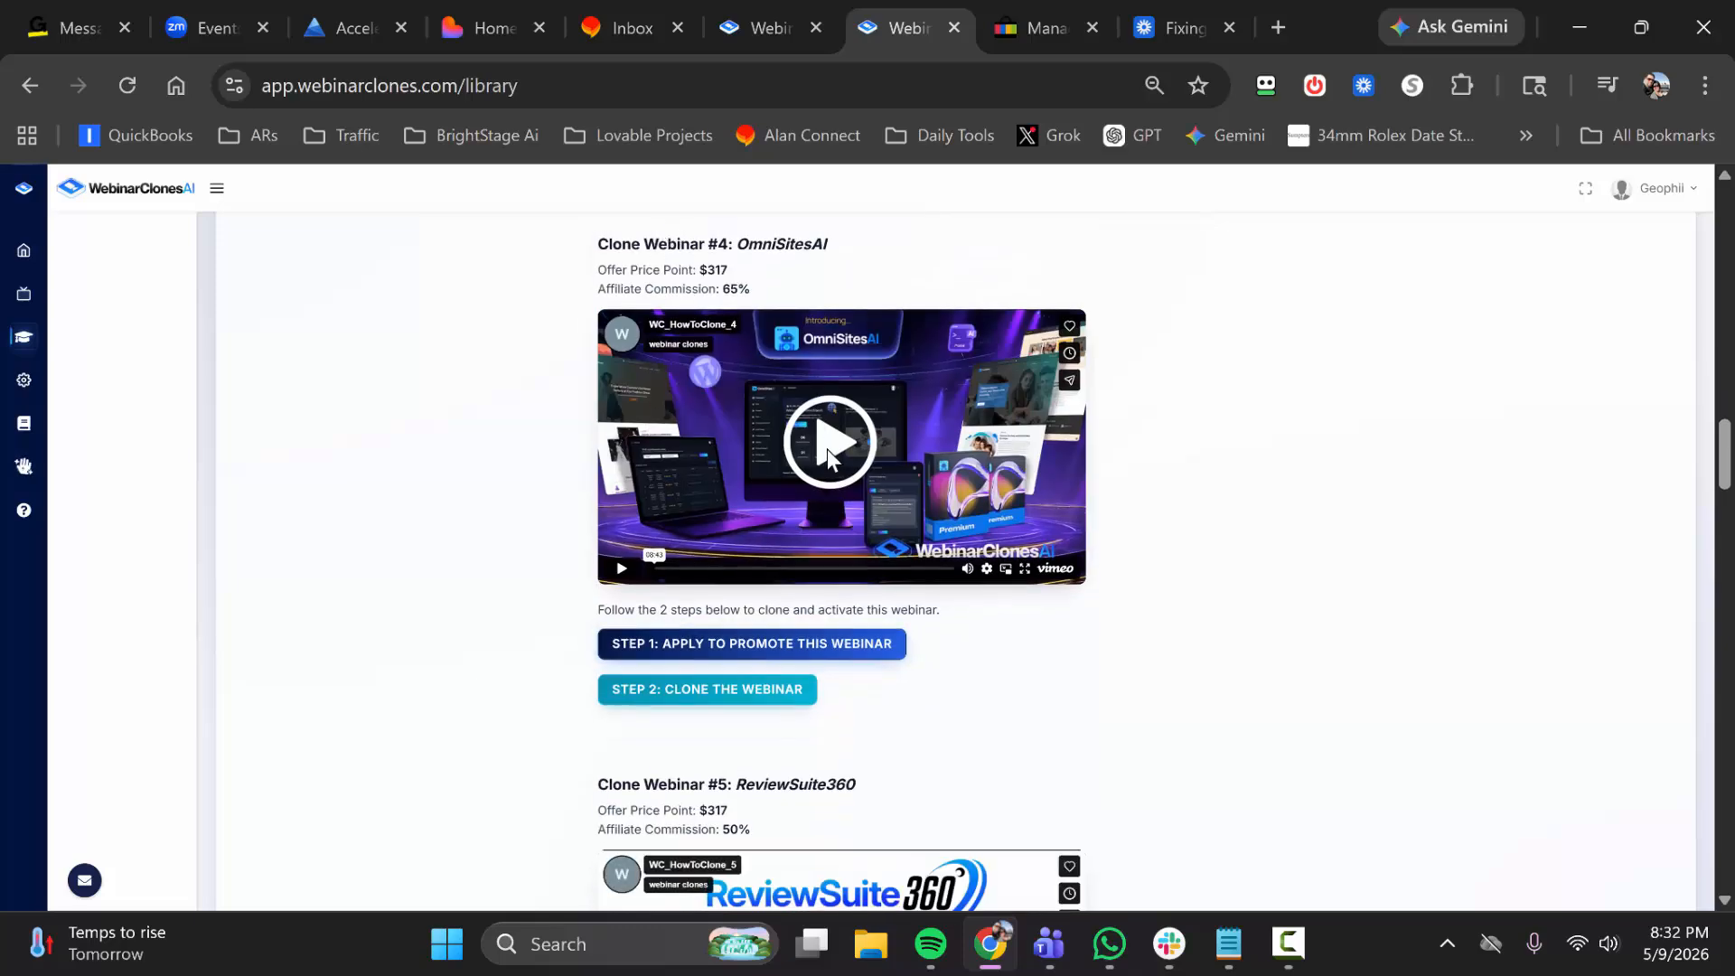
{"action": "scroll", "coordinate": [826, 448], "scroll_direction": "up", "scroll_amount": 15}
{"action": "scroll", "coordinate": [868, 449], "scroll_direction": "up", "scroll_amount": 5}
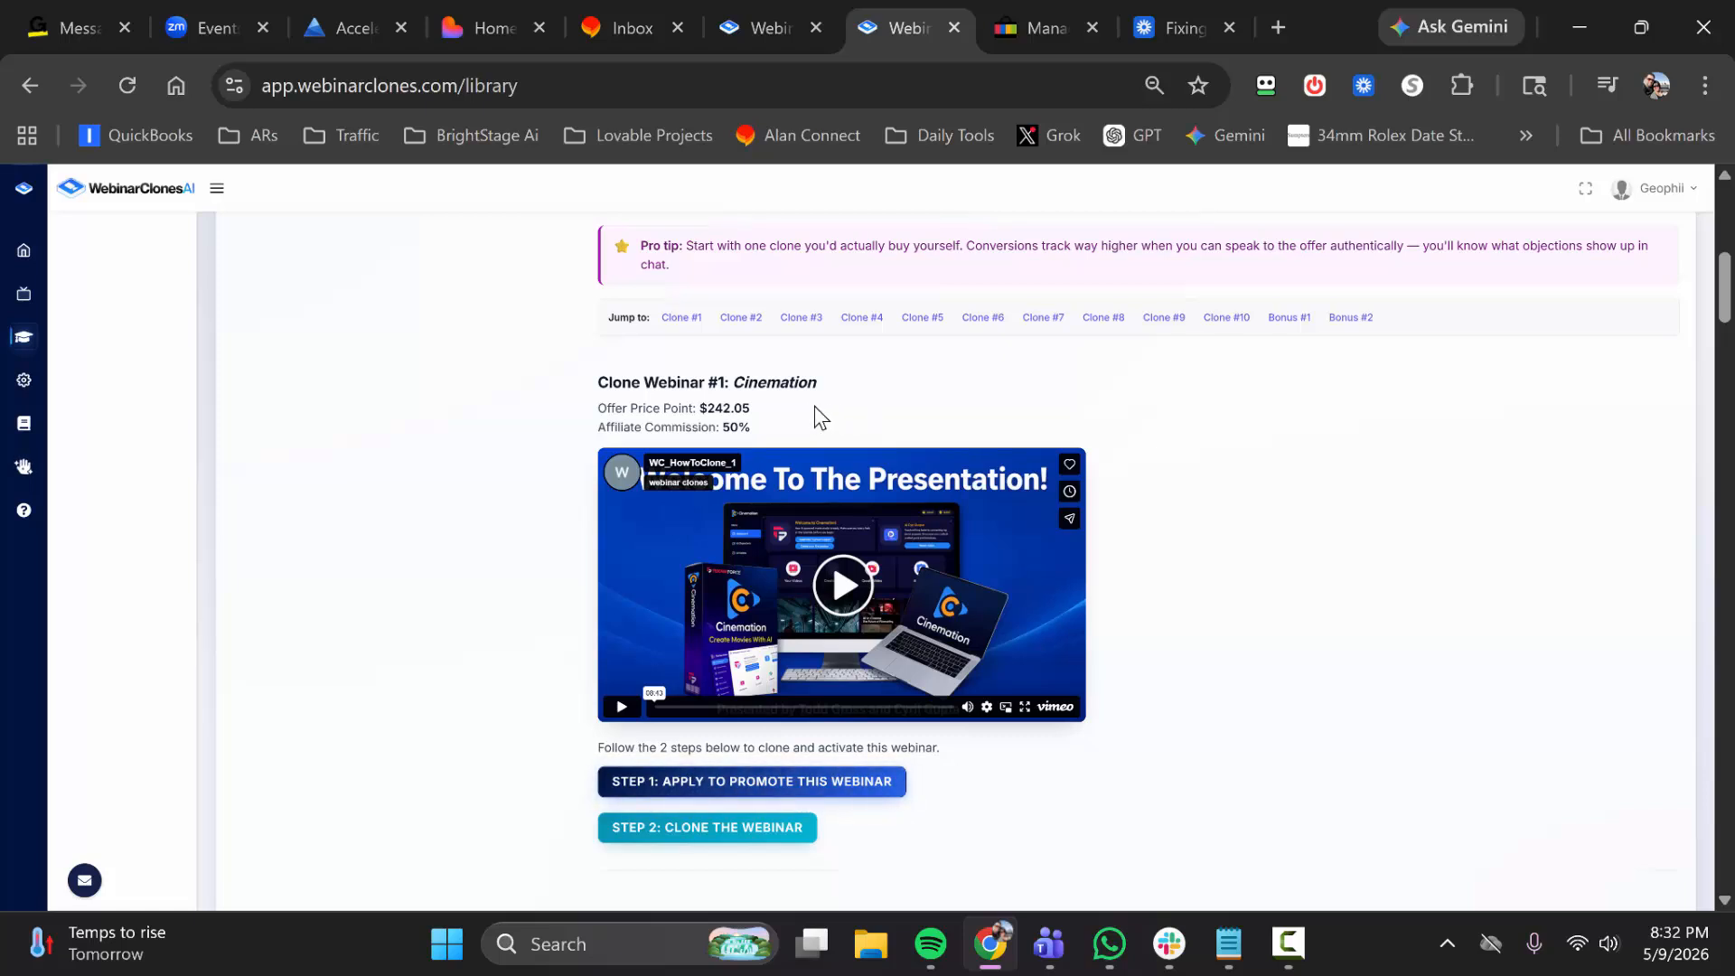
Check the affiliate page for promoting Cinemation, return to the library and clone the Cinemation webinar to the account
{"action": "left_click", "coordinate": [752, 789]}
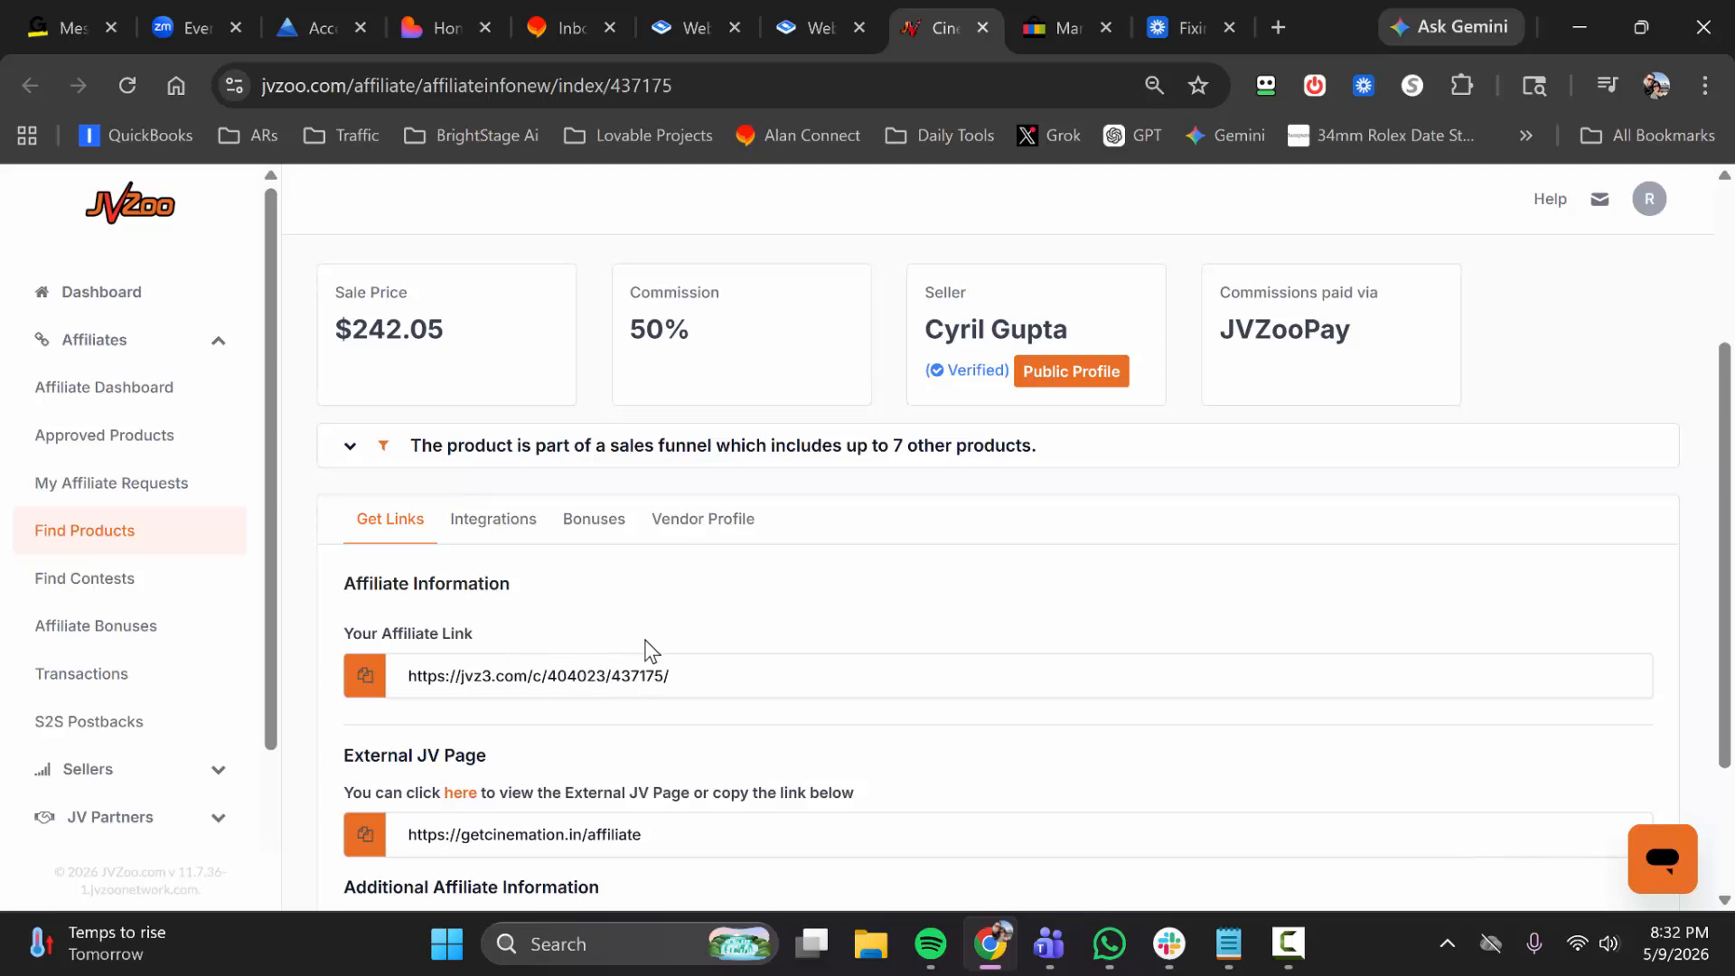
{"action": "left_click", "coordinate": [820, 27]}
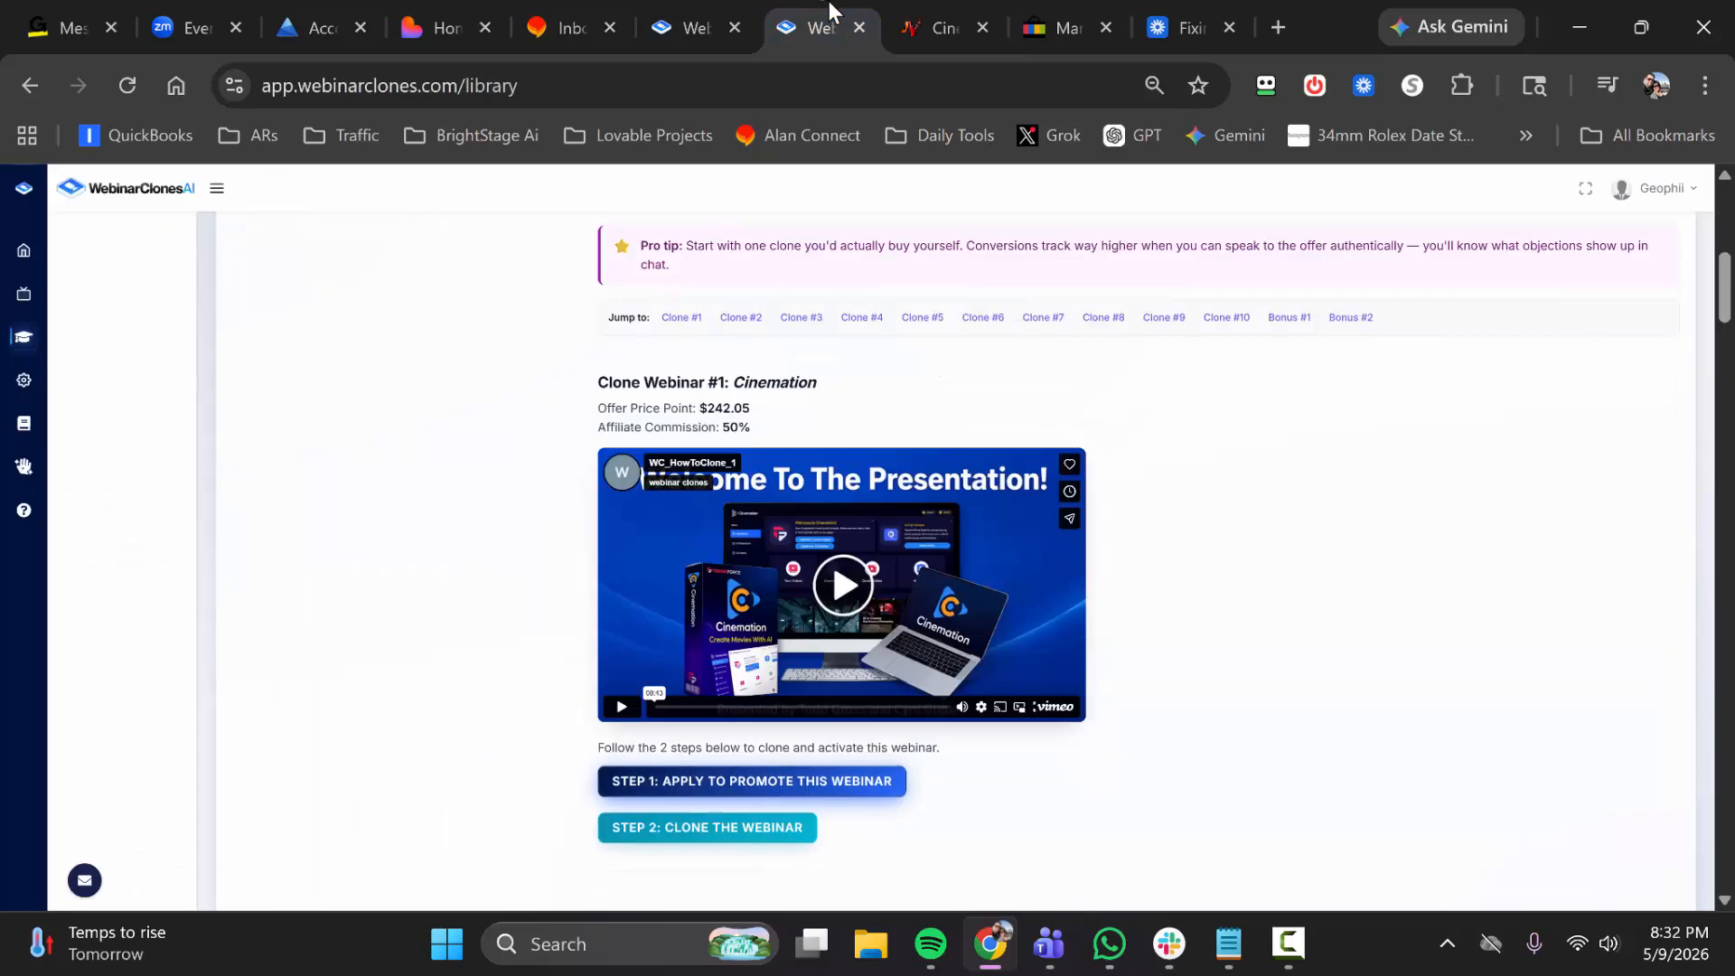
{"action": "left_click", "coordinate": [756, 830]}
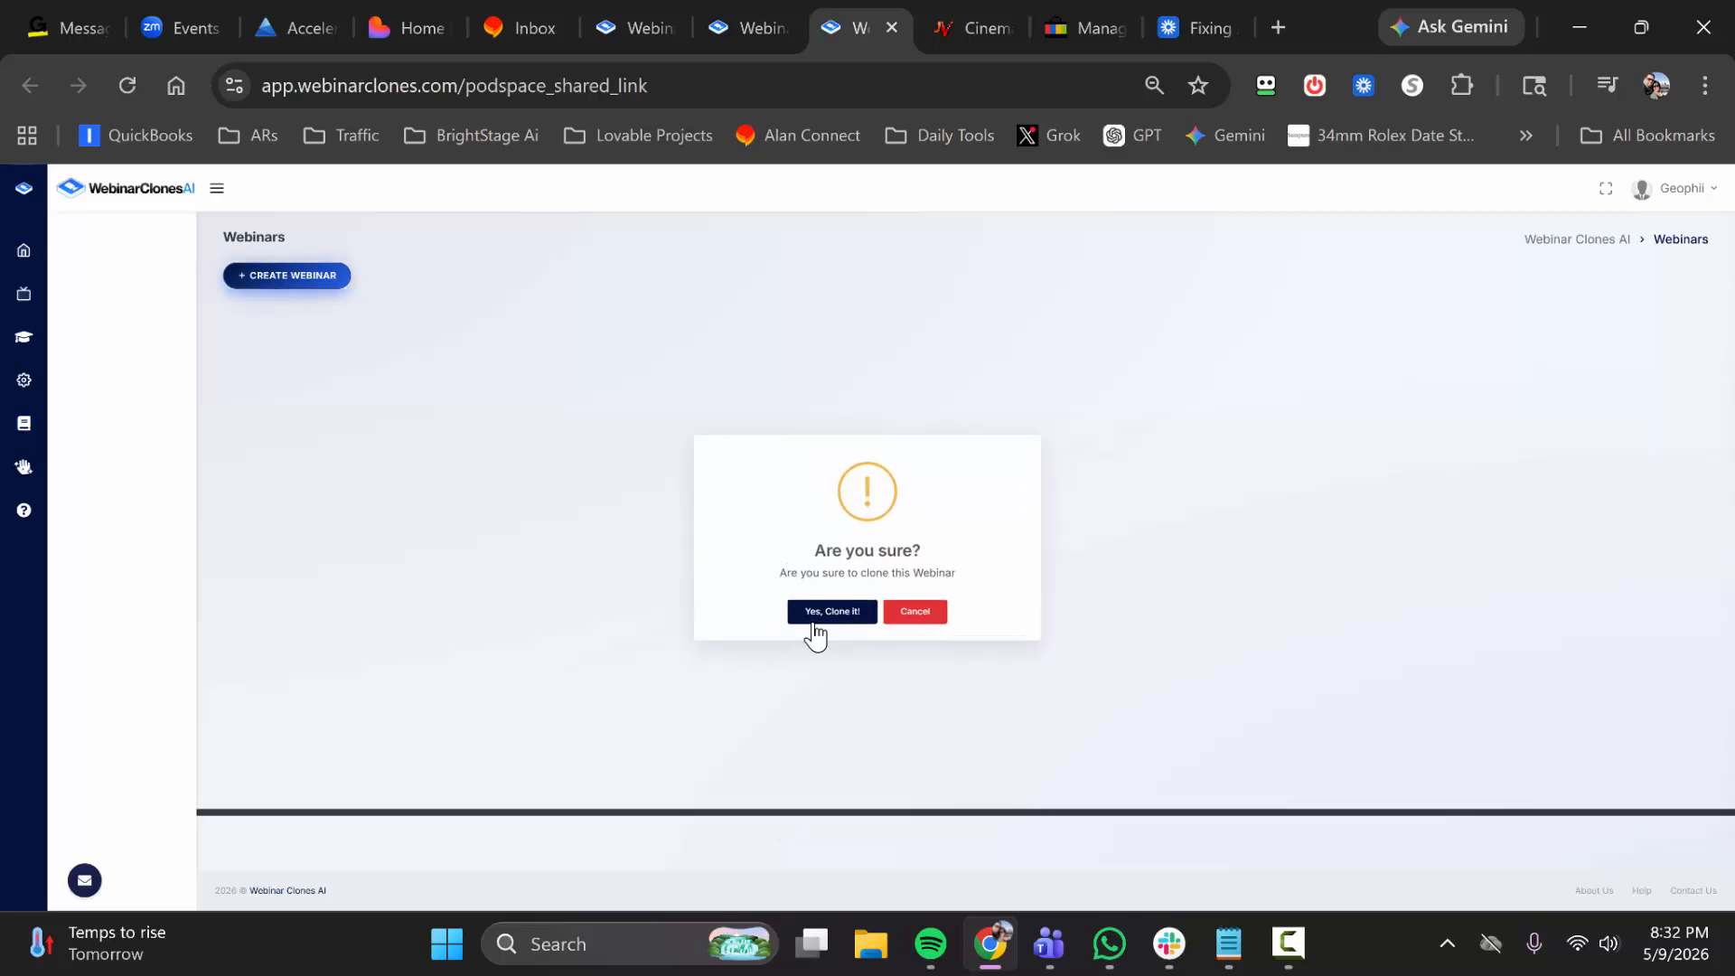
{"action": "left_click", "coordinate": [832, 612]}
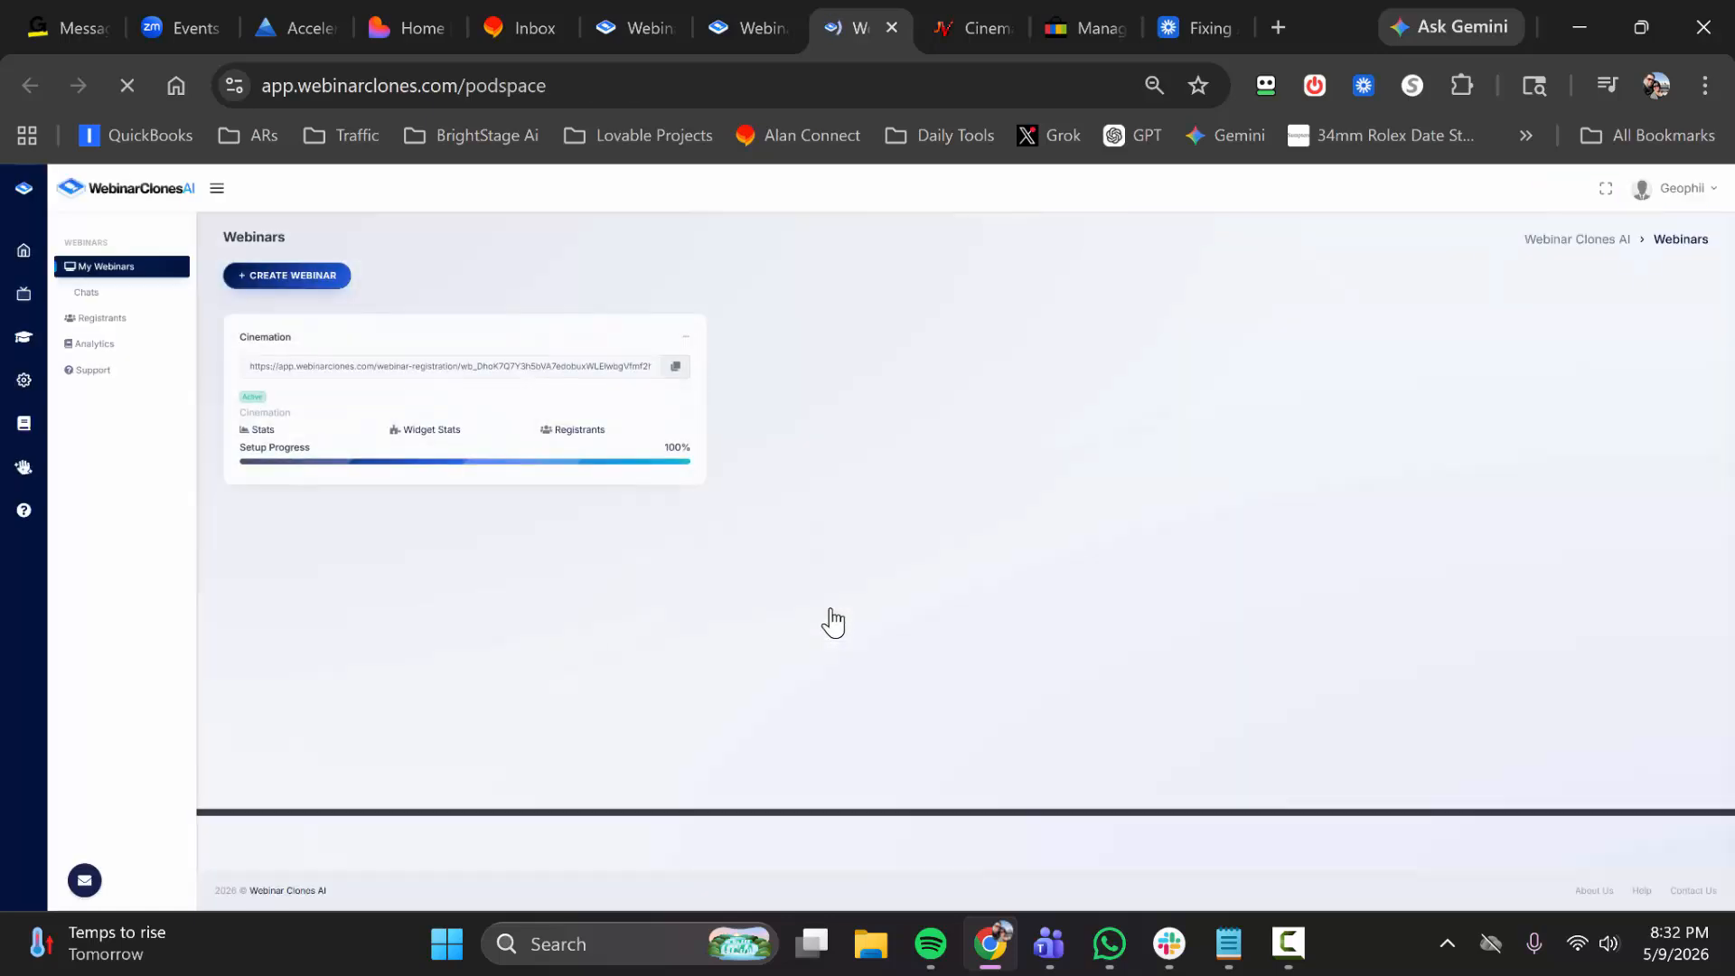
Copy the cloned Cinemation webinar's registration link and open it in a new browser tab
{"action": "left_click", "coordinate": [676, 366]}
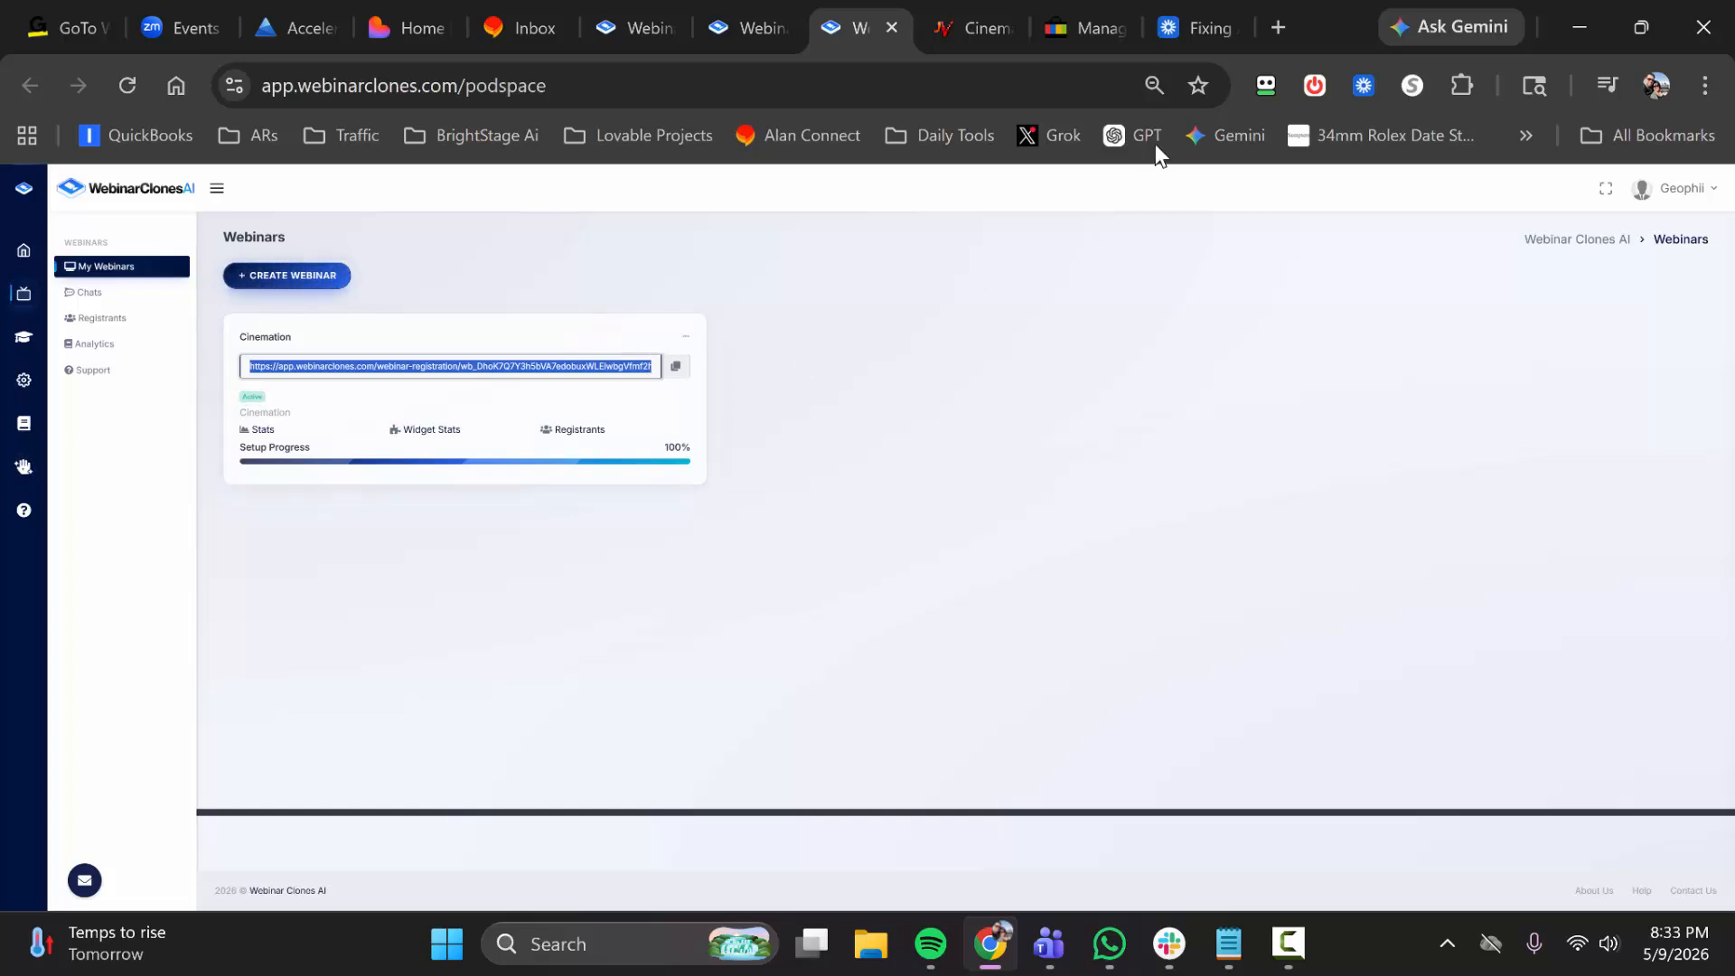
{"action": "left_click", "coordinate": [1275, 13]}
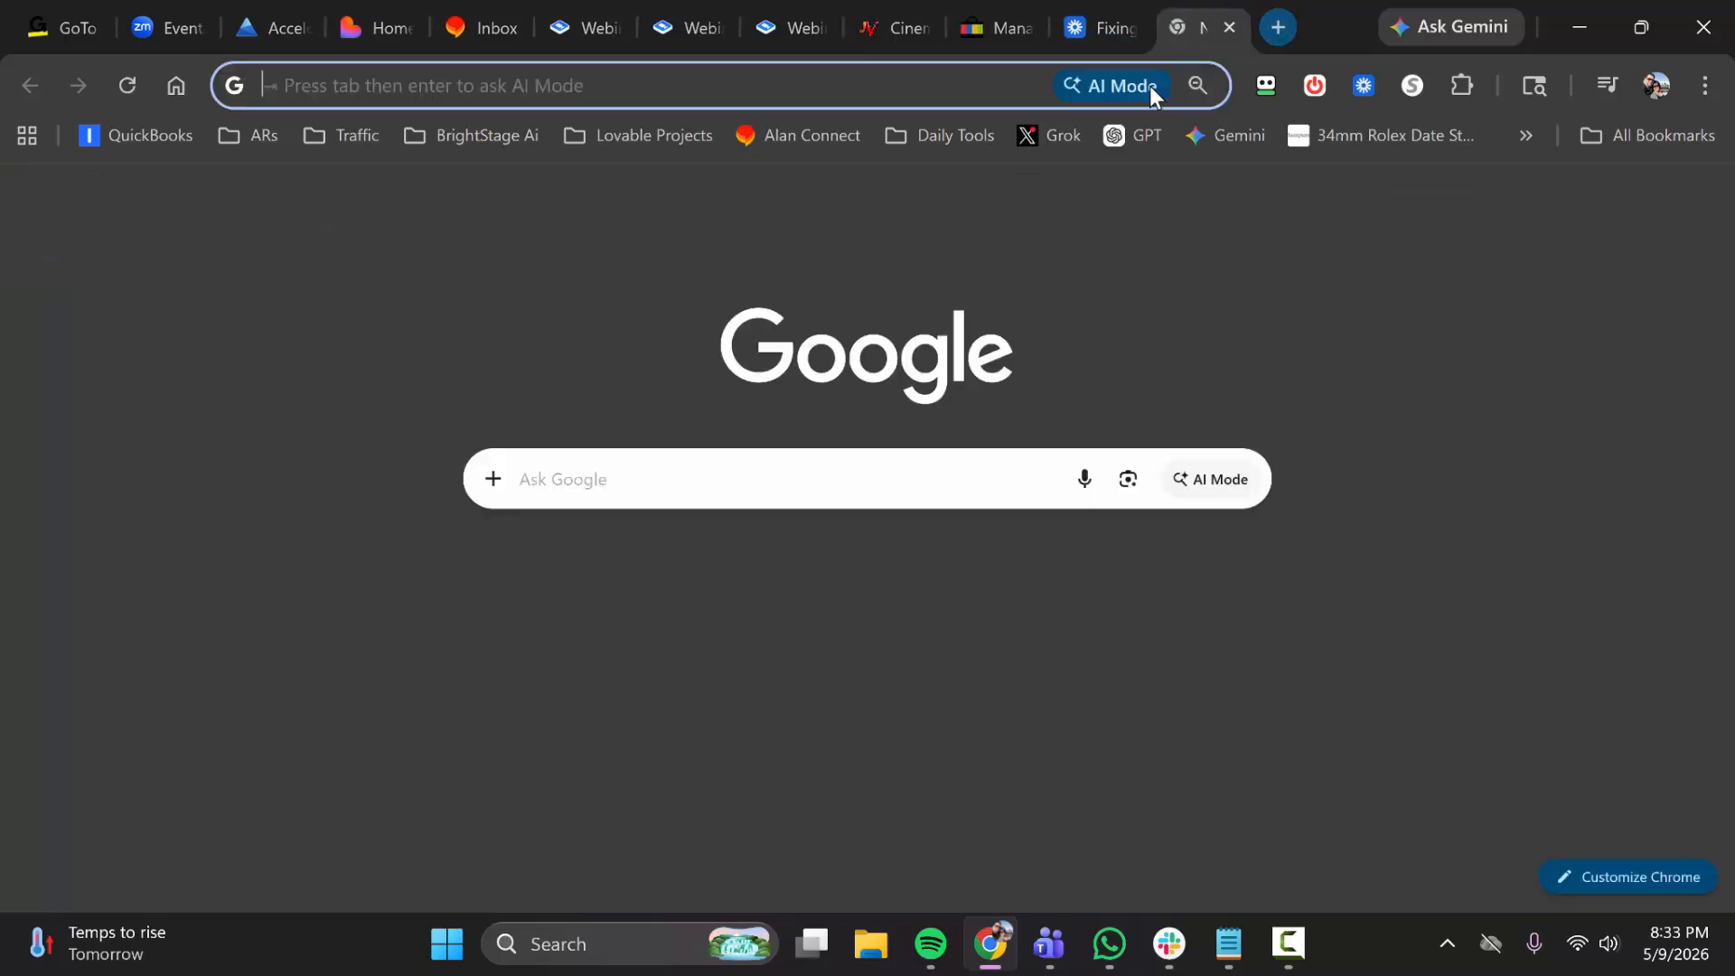
{"action": "key", "text": "ctrl+v"}
{"action": "key", "text": "Return"}
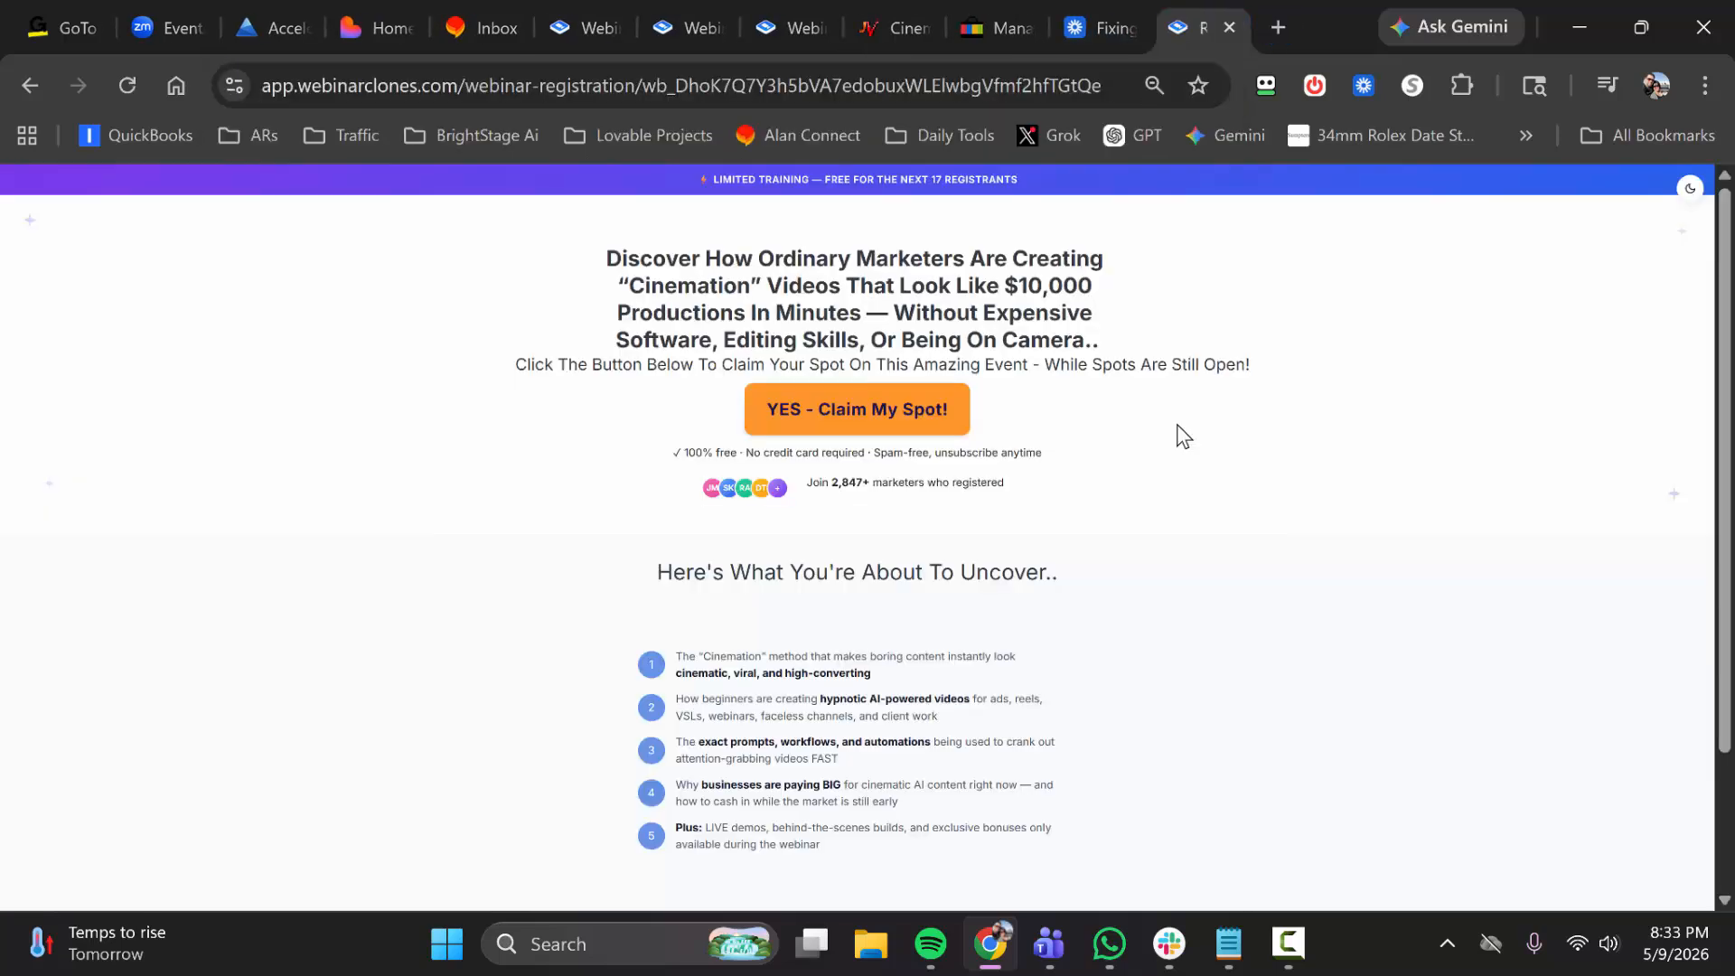
Preview the Cinemation sign-up form, close it without registering and return to the webinars list
{"action": "left_click", "coordinate": [807, 406]}
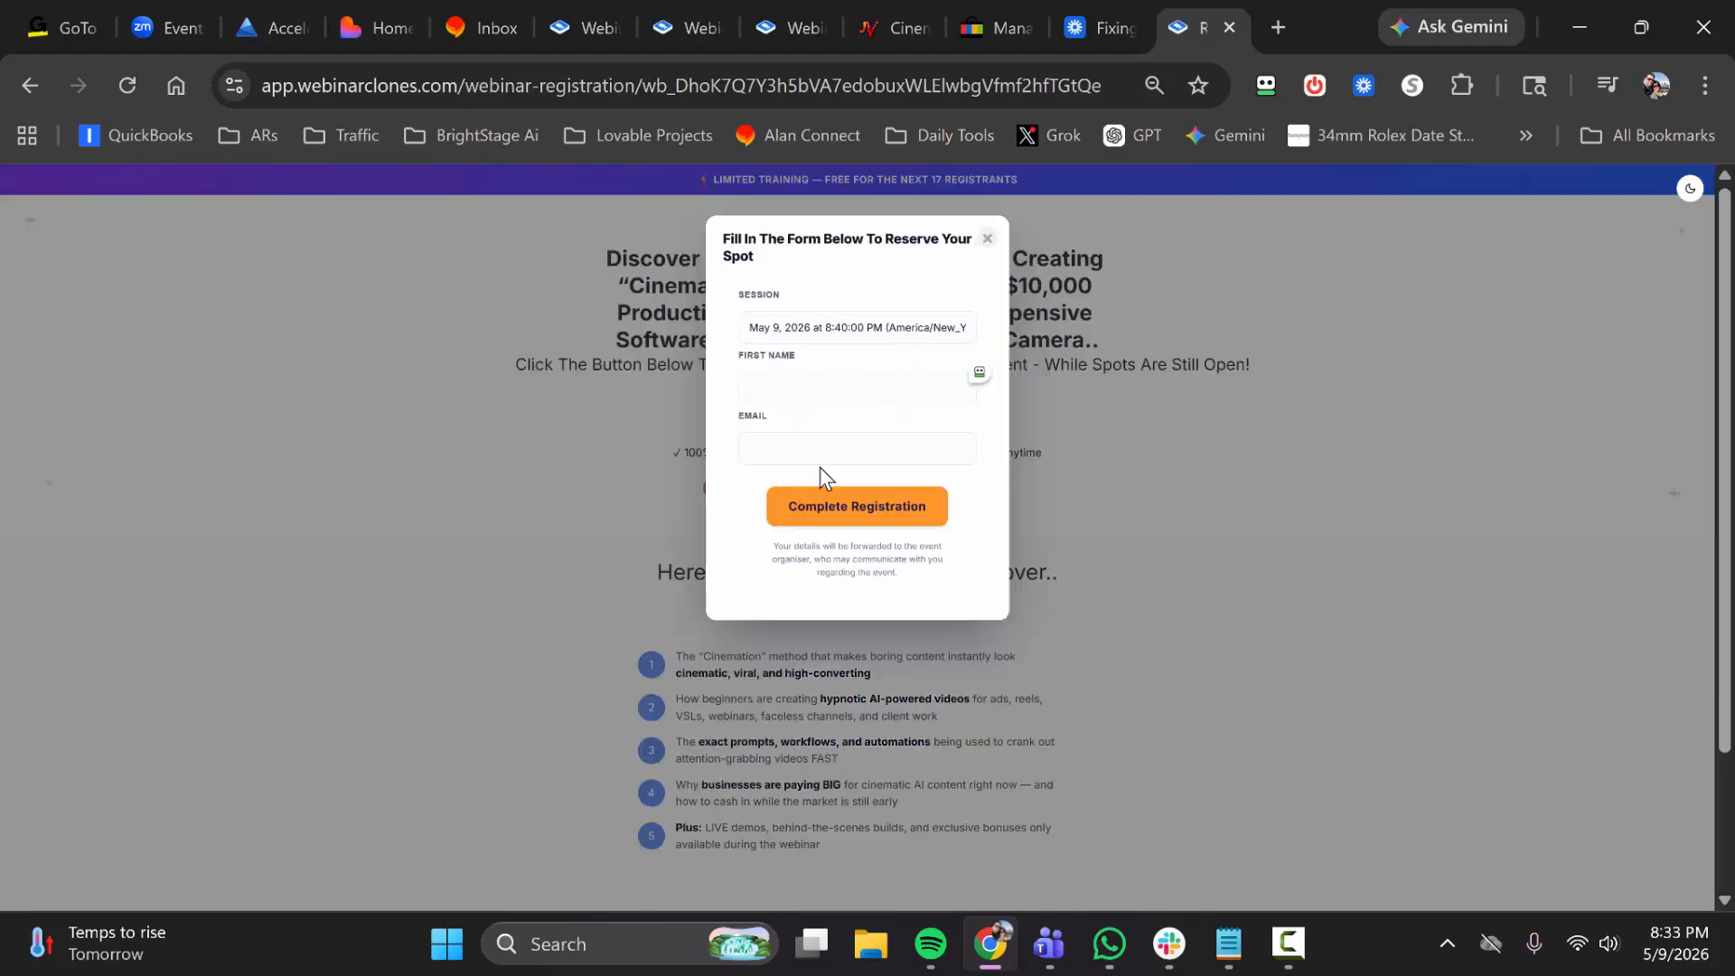
{"action": "left_click", "coordinate": [985, 239]}
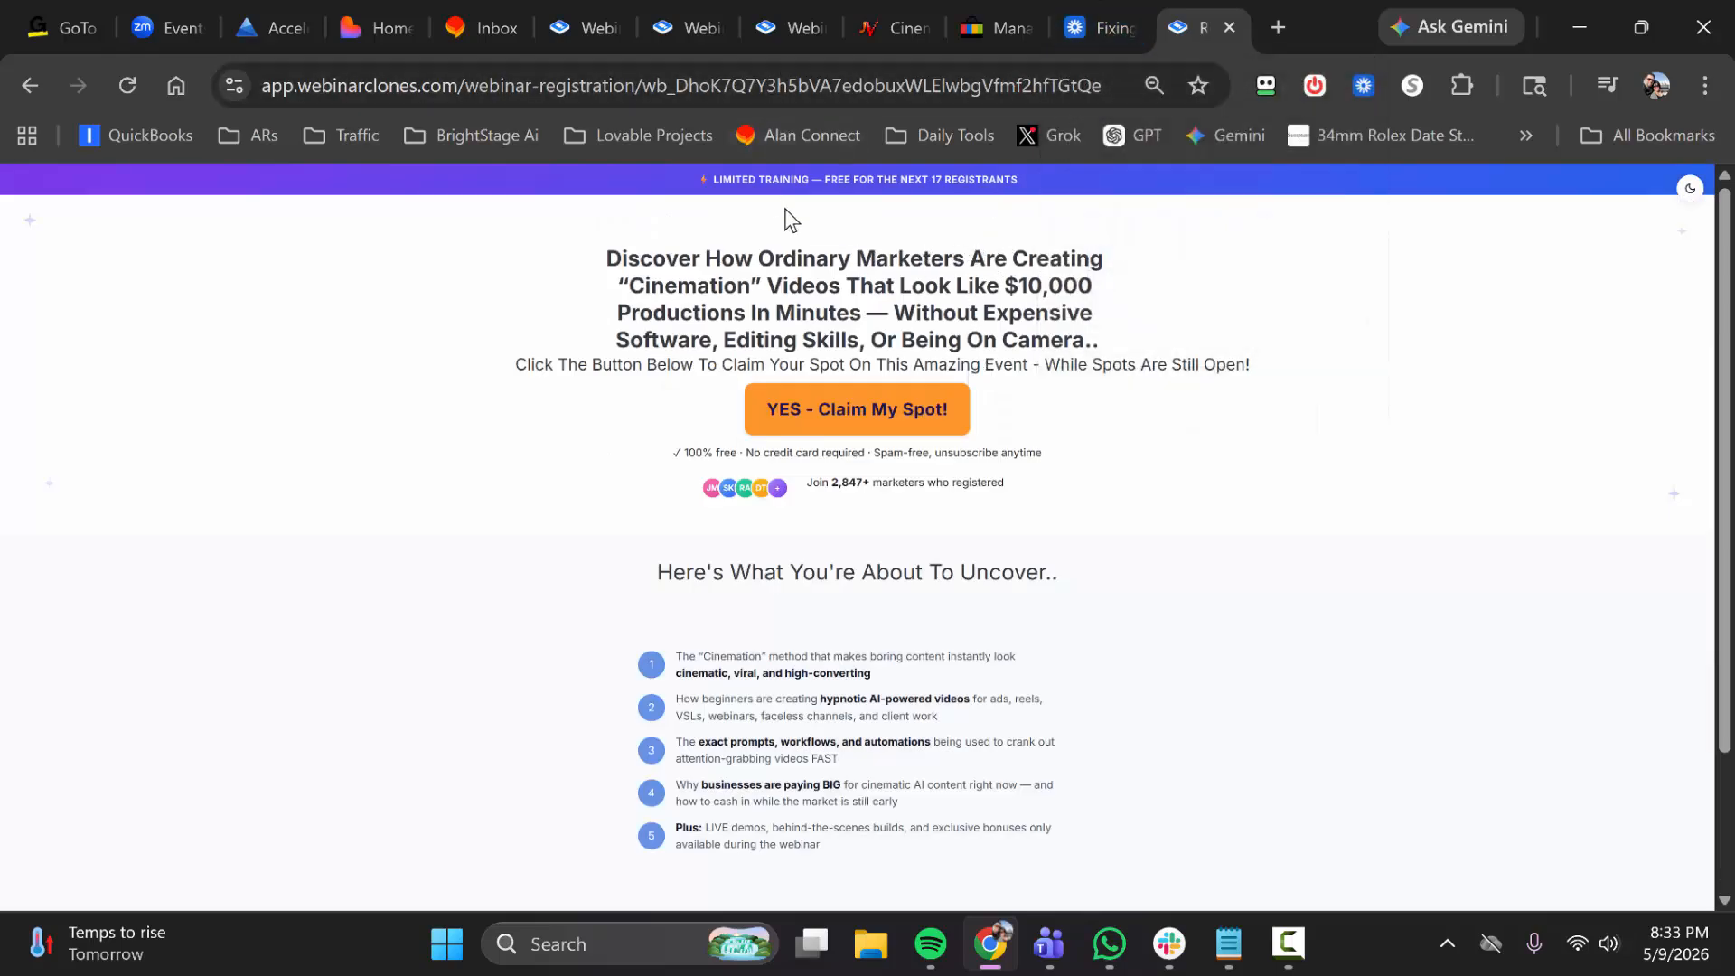
{"action": "key", "text": "ctrl+8"}
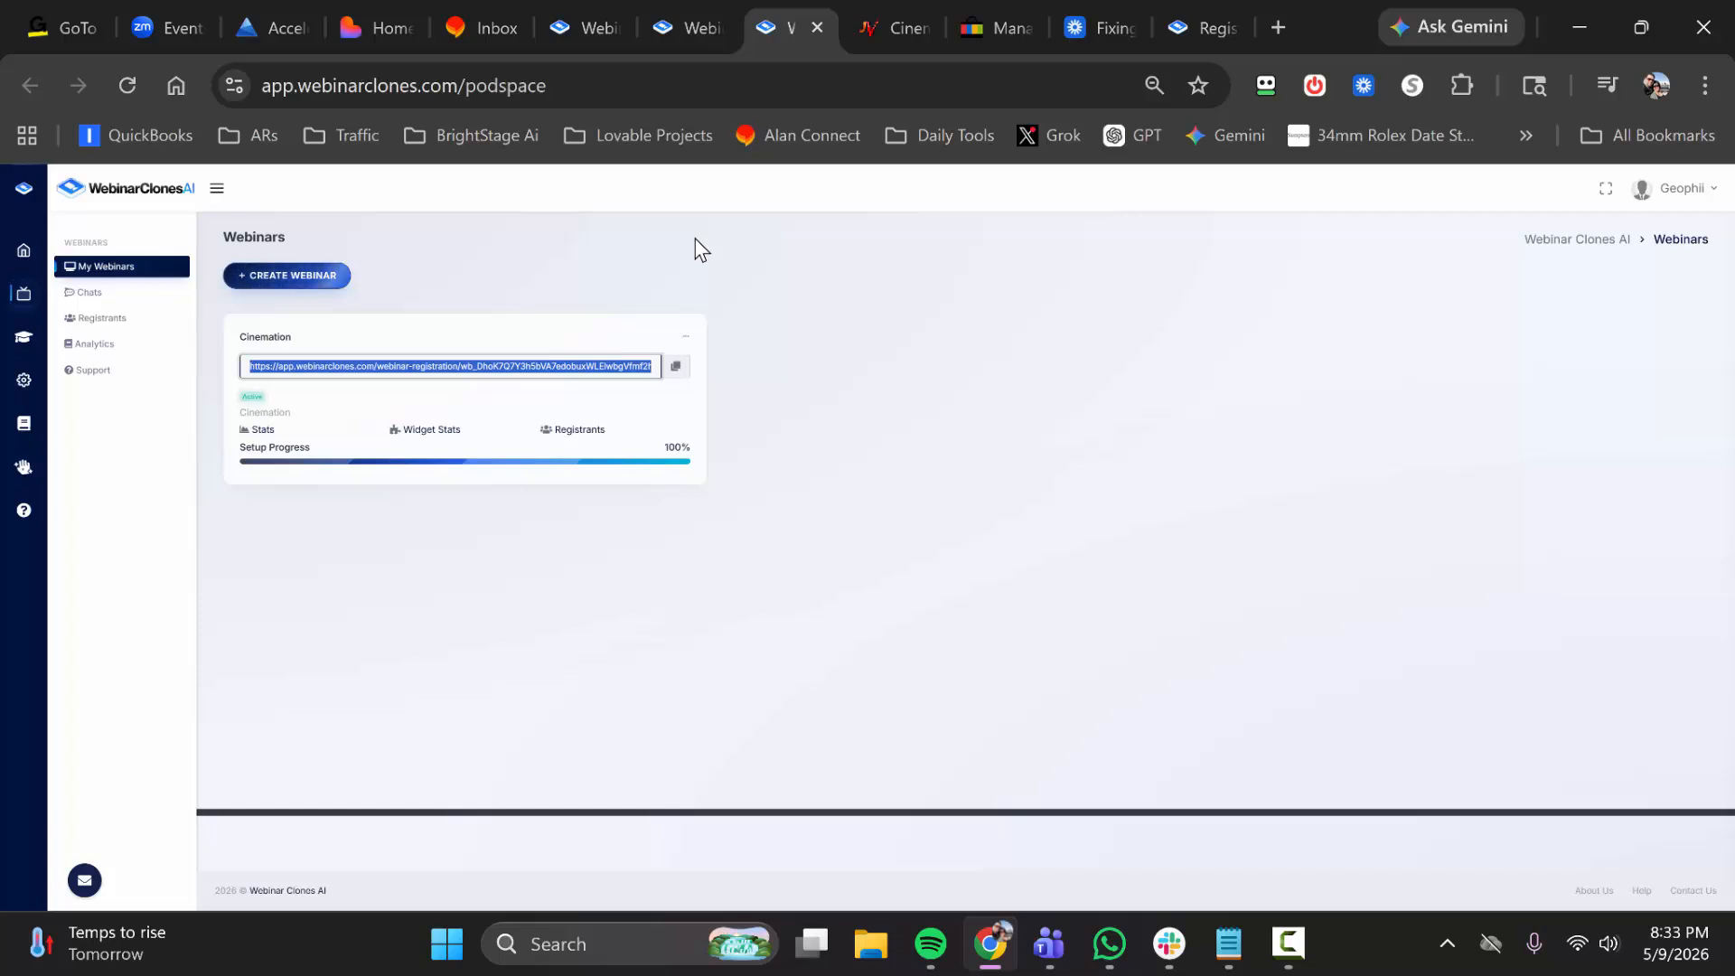
Open the Cinemation webinar for editing and expand its video/audio source settings
{"action": "left_click", "coordinate": [262, 338]}
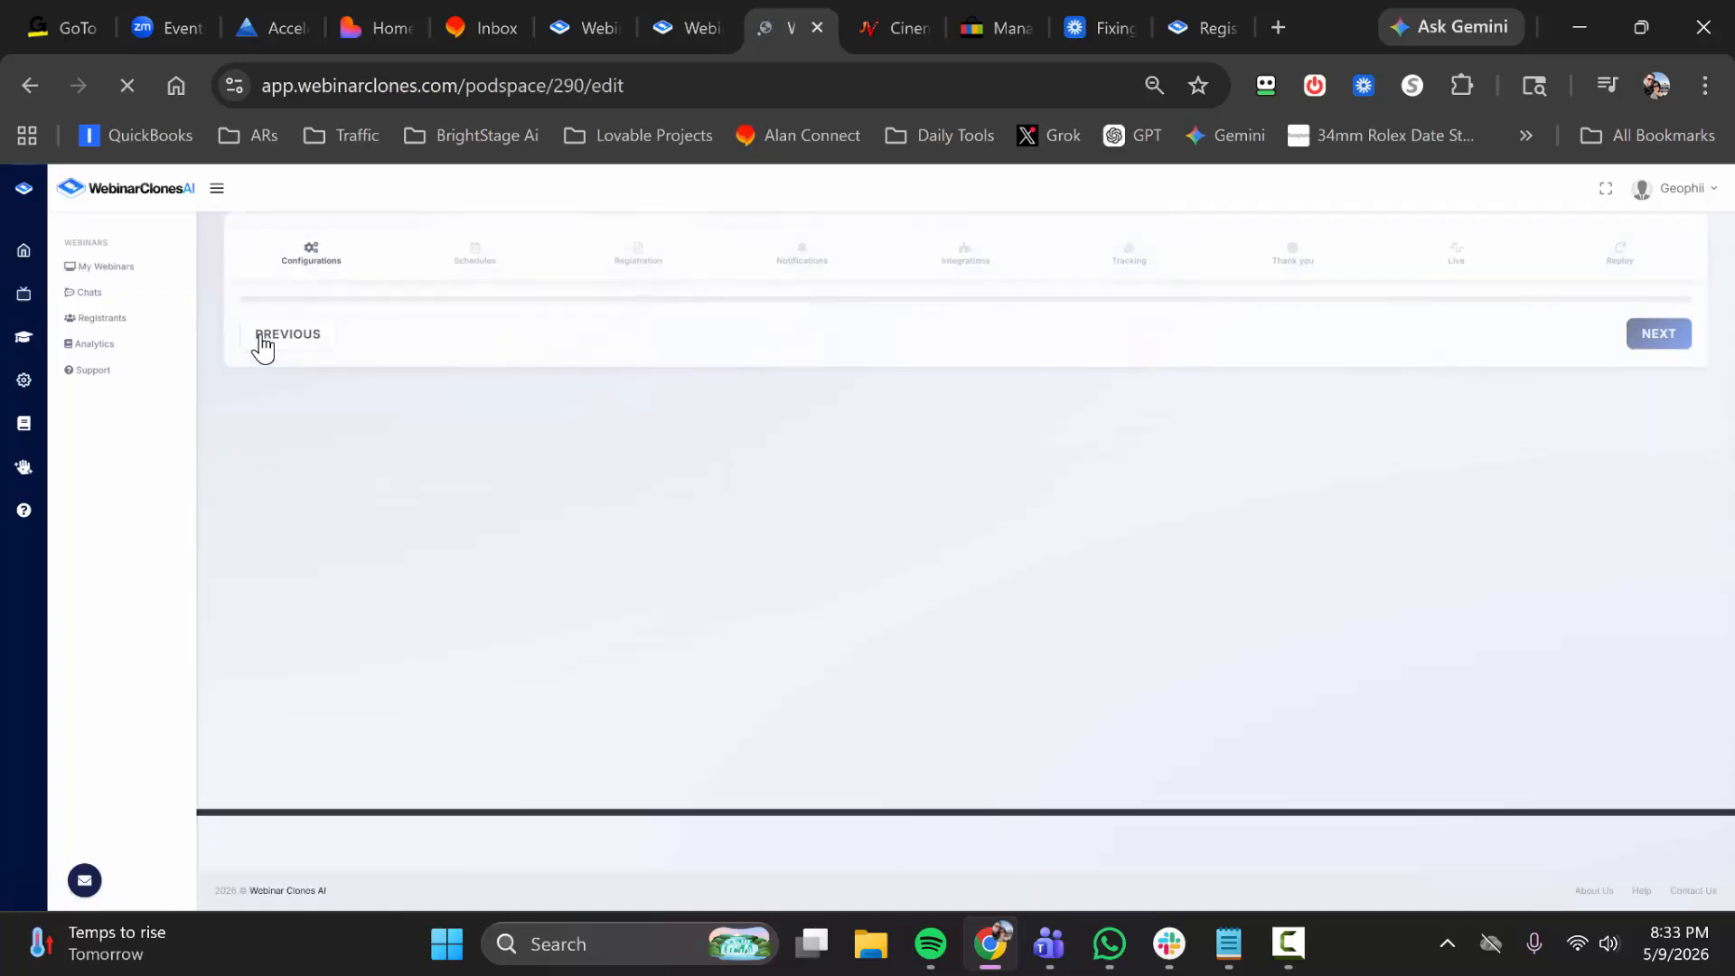
{"action": "scroll", "coordinate": [452, 460], "scroll_direction": "down", "scroll_amount": 1}
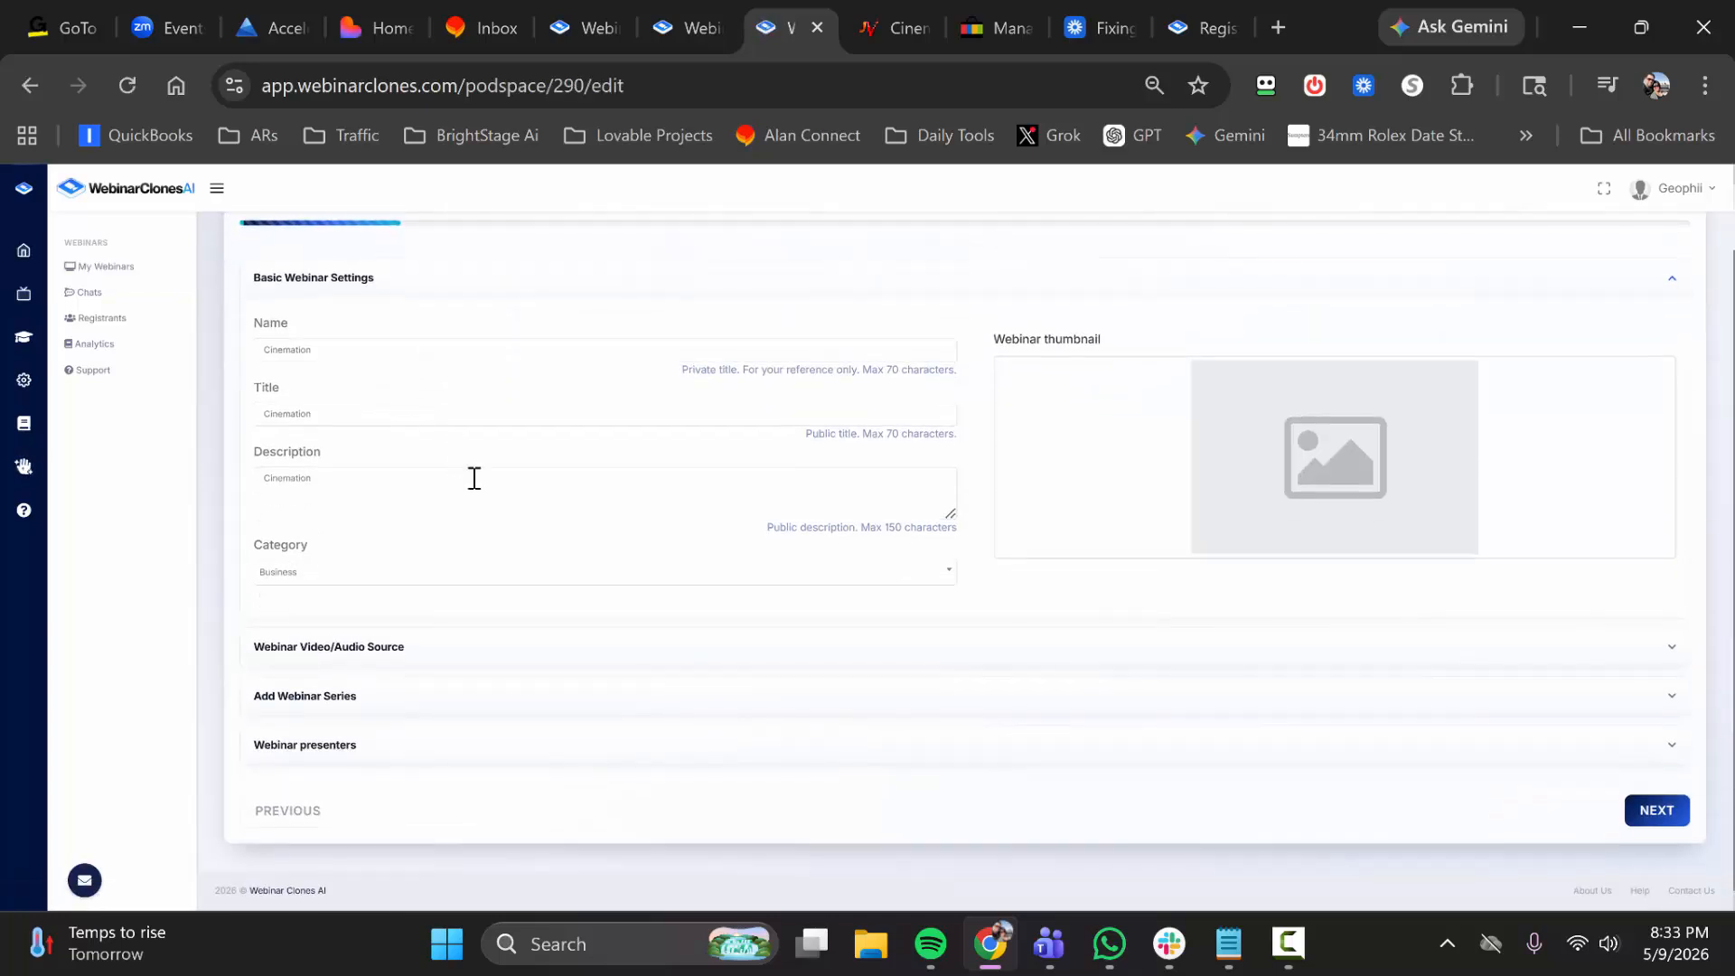
{"action": "left_click", "coordinate": [465, 658]}
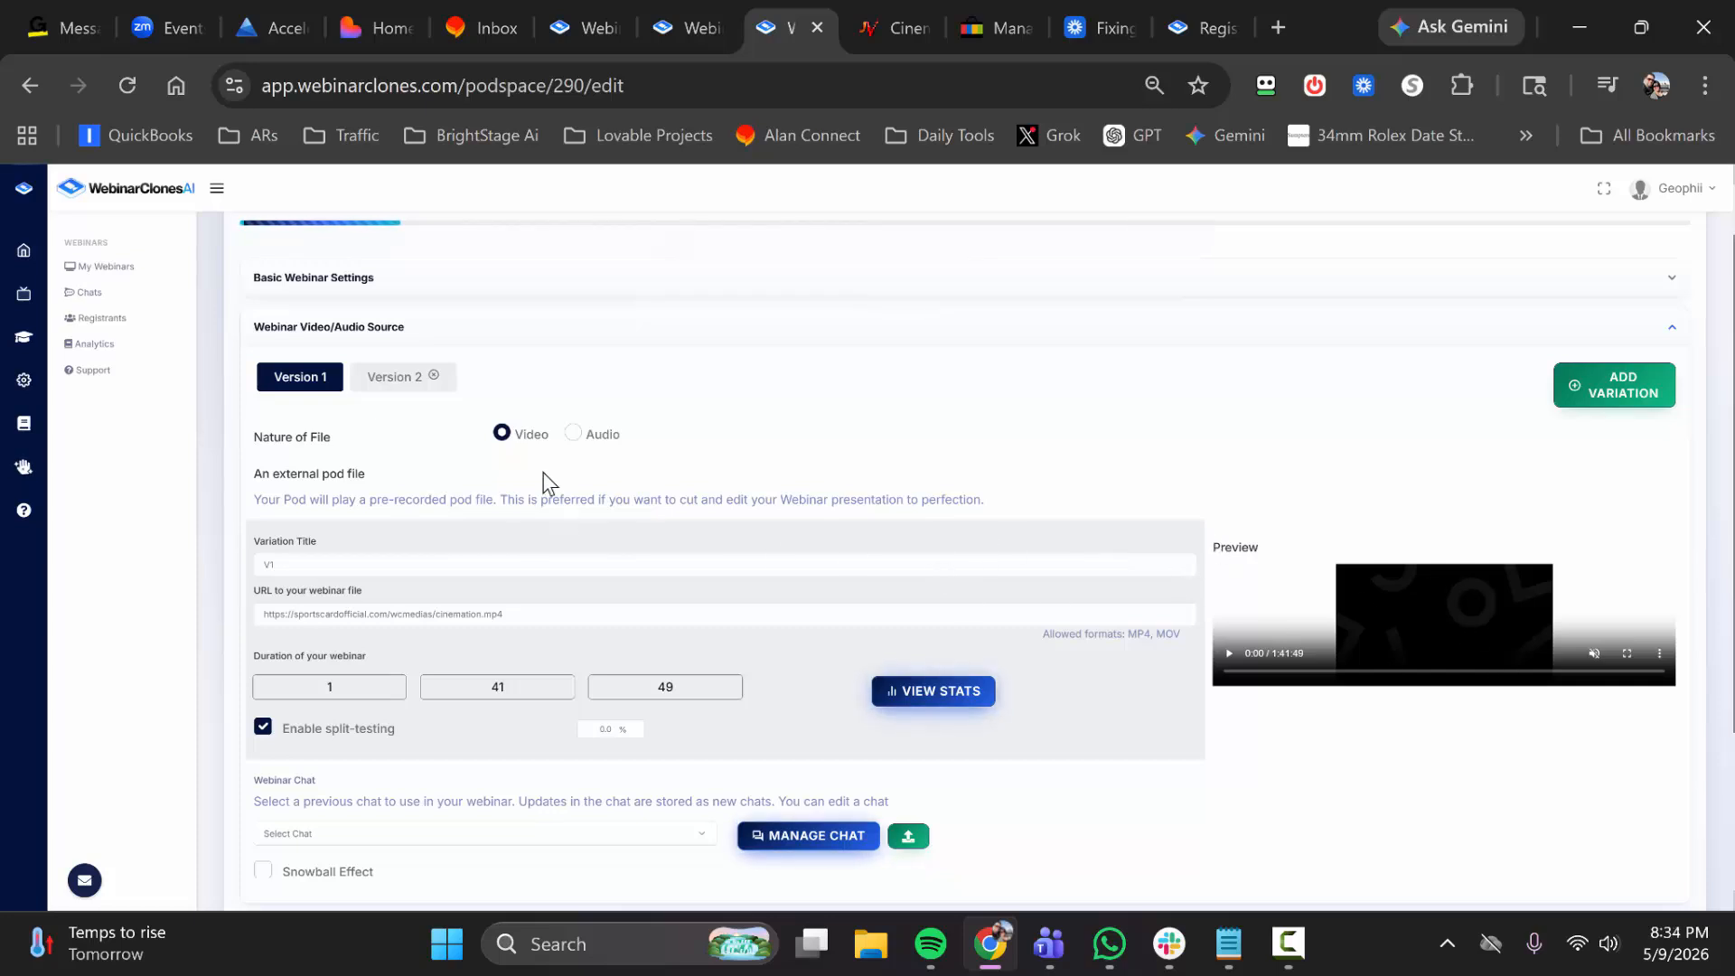
Upload the DEFAULT_POD_CHAT CSV file as the webinar chat for Version 1
{"action": "scroll", "coordinate": [554, 457], "scroll_direction": "down", "scroll_amount": 3}
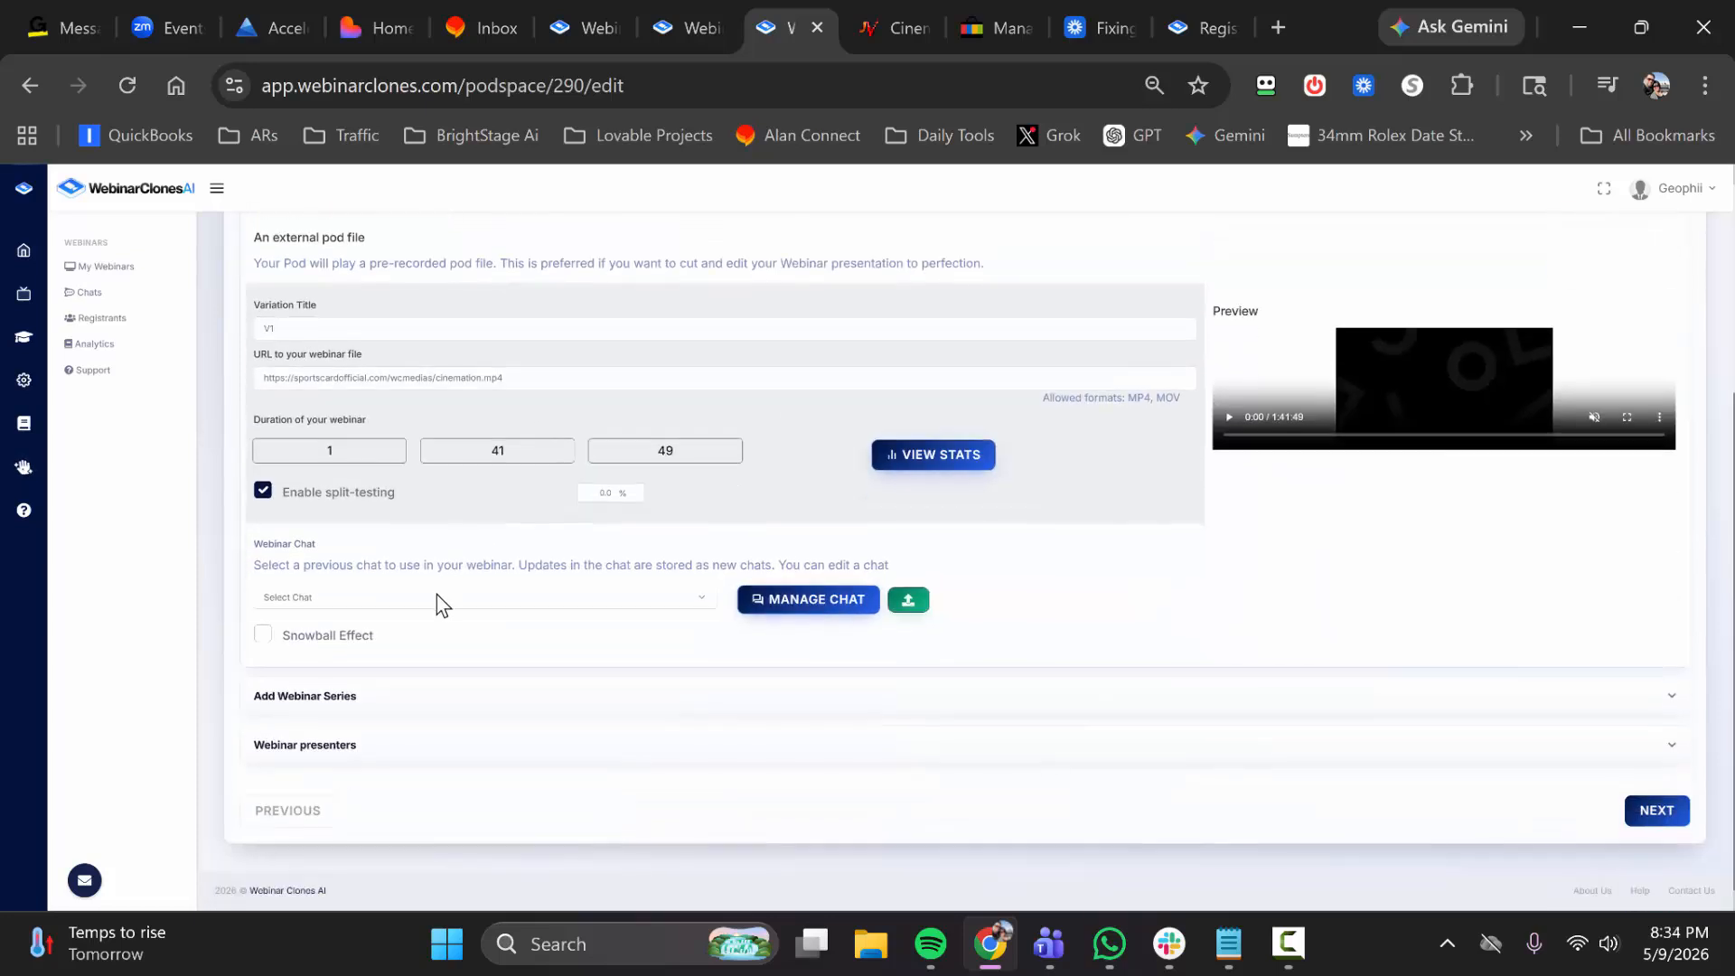
{"action": "left_click", "coordinate": [436, 595]}
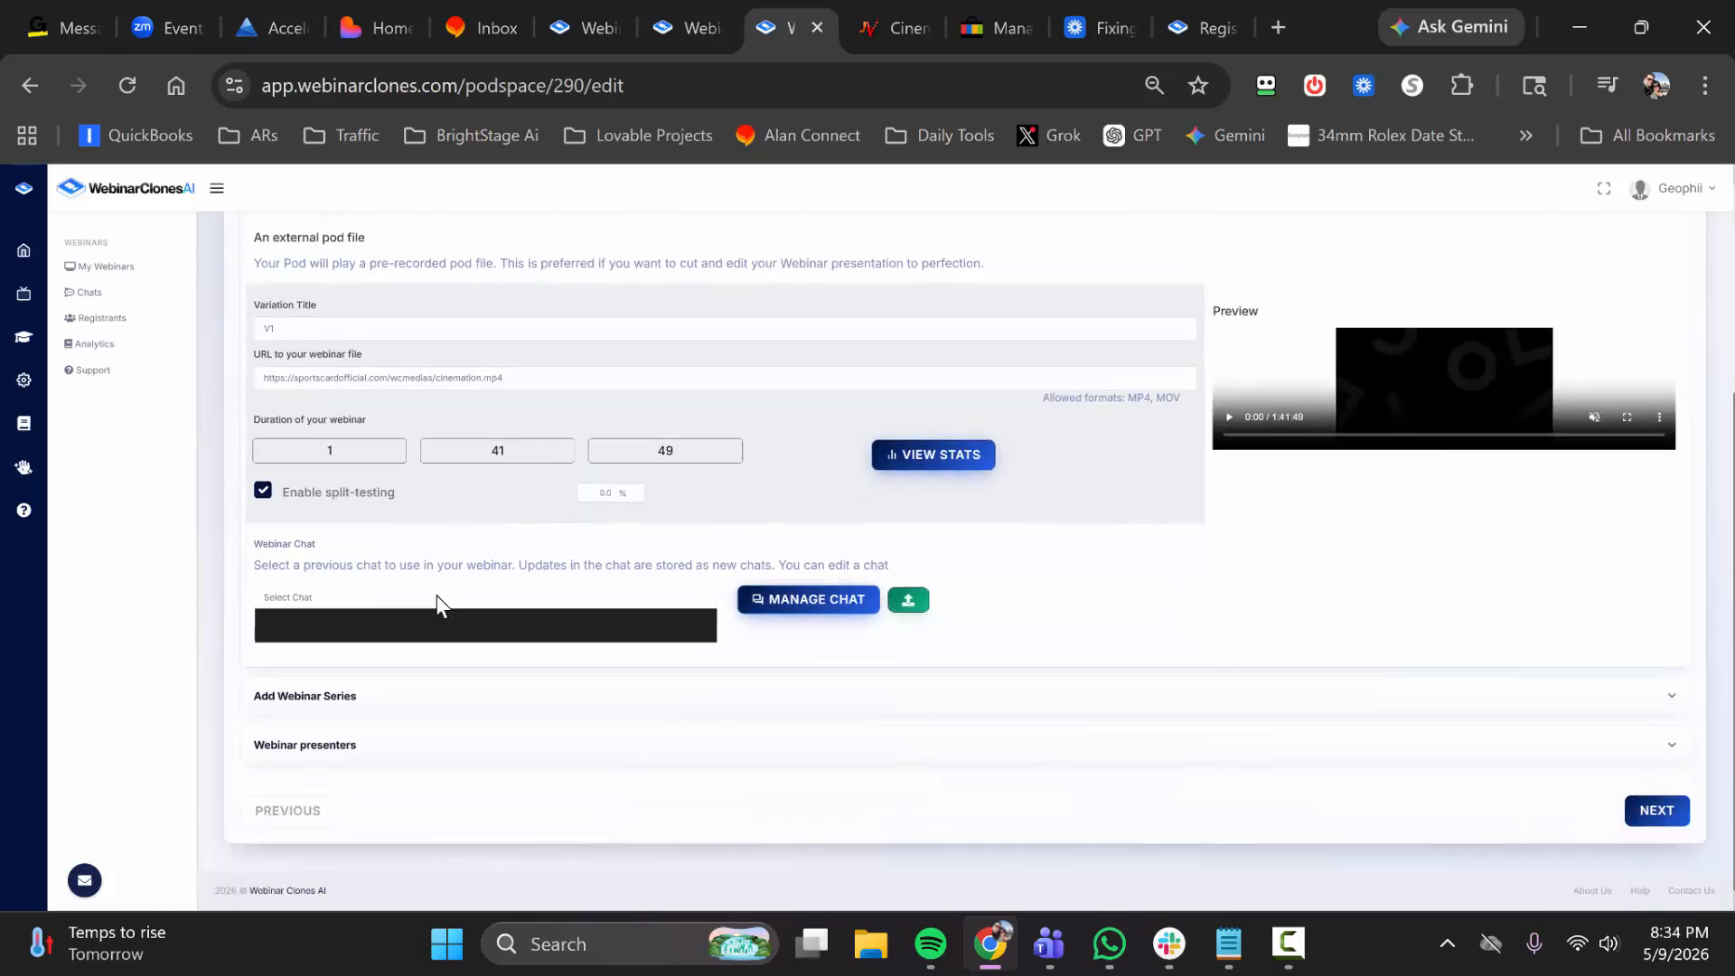
{"action": "left_click", "coordinate": [913, 608]}
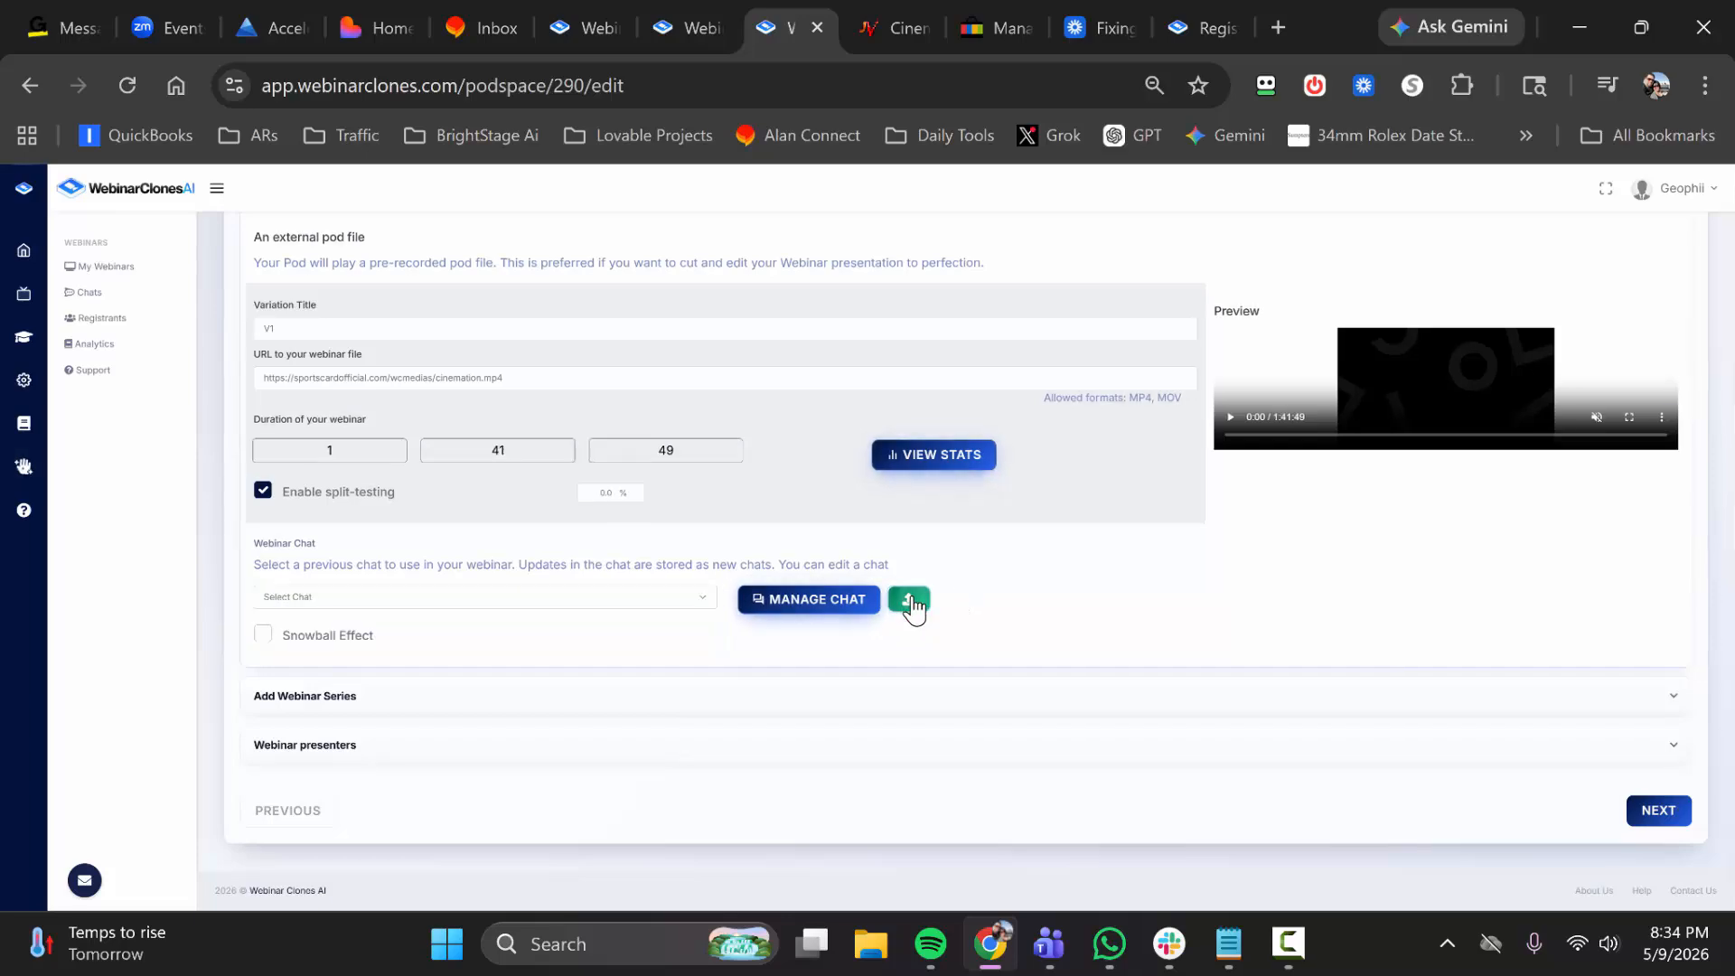
{"action": "left_click", "coordinate": [909, 601]}
{"action": "left_click", "coordinate": [759, 571]}
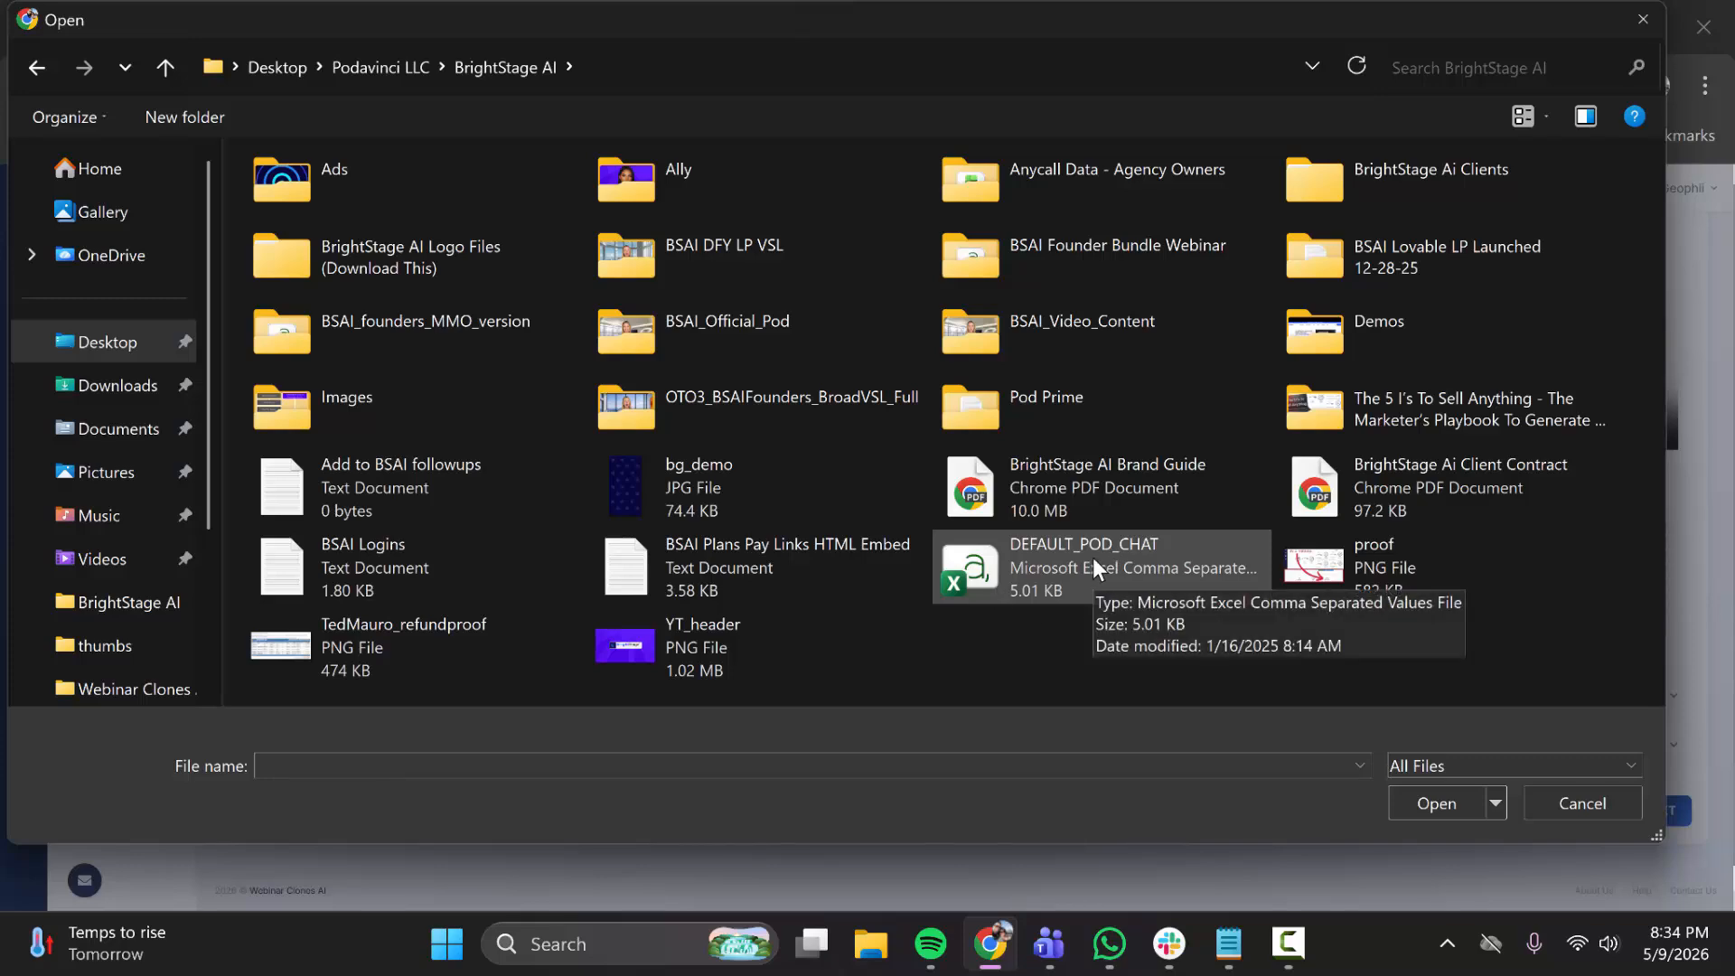
{"action": "double_click", "coordinate": [1084, 556]}
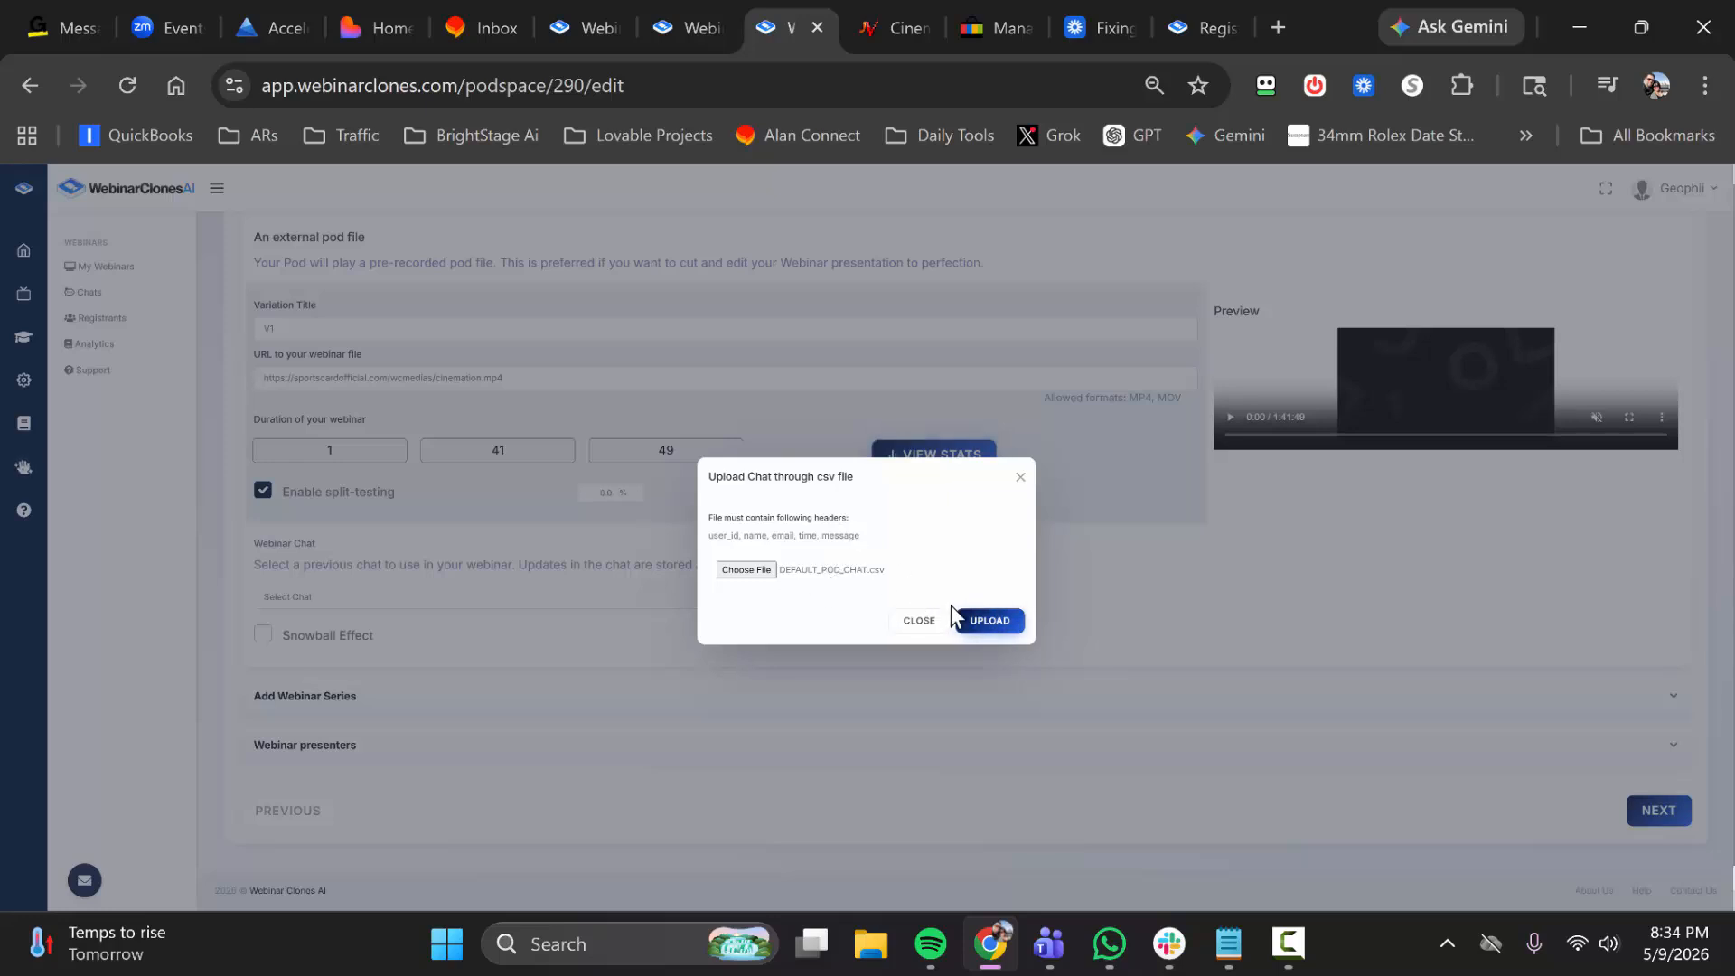
{"action": "left_click", "coordinate": [987, 620]}
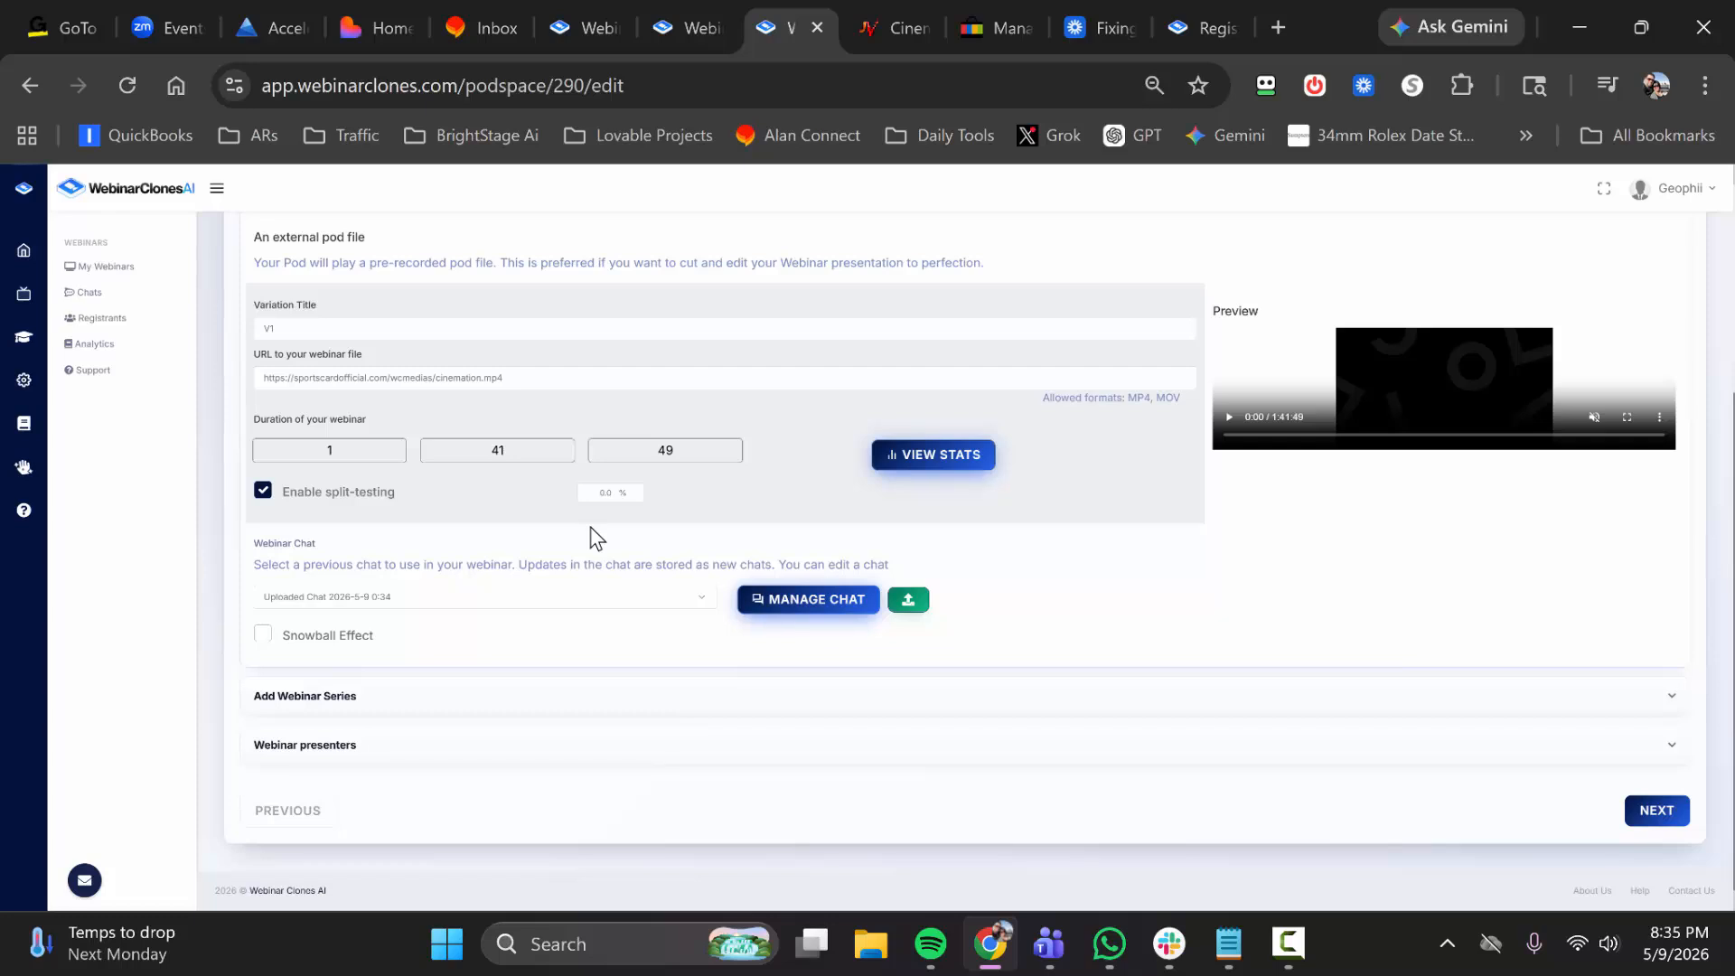
Expand the Add Webinar Series section and examine its cover photo, title, description and video or audio file options
{"action": "left_click", "coordinate": [602, 701]}
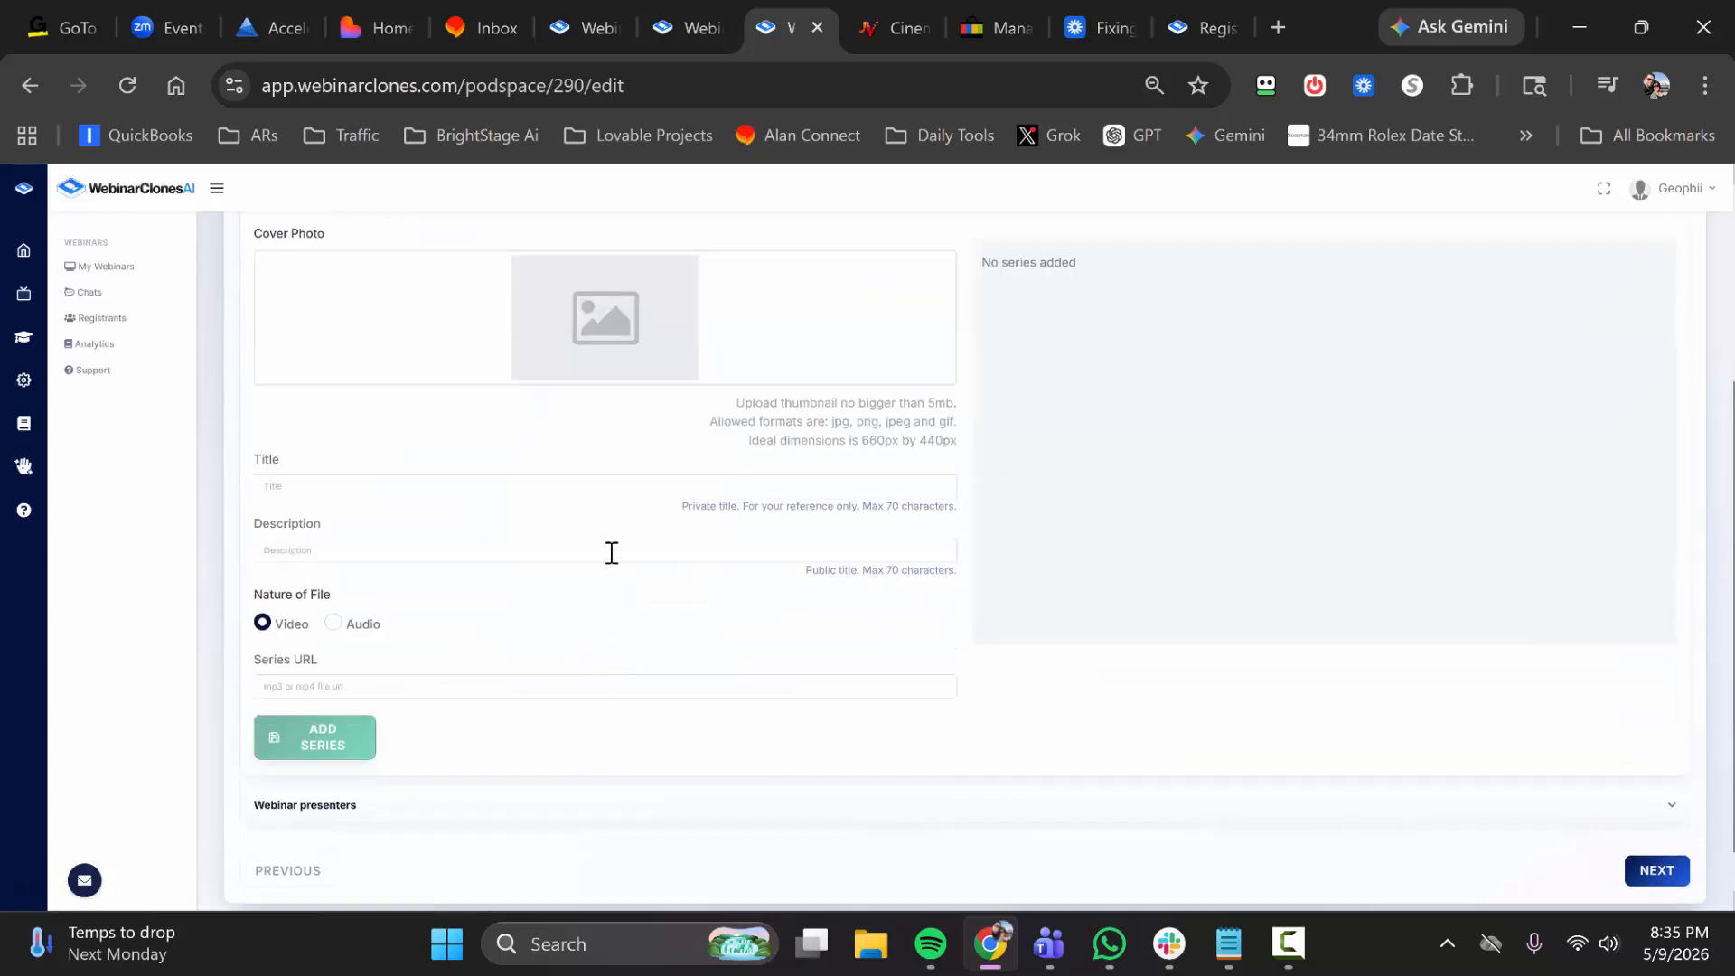
{"action": "scroll", "coordinate": [693, 526], "scroll_direction": "up", "scroll_amount": 1}
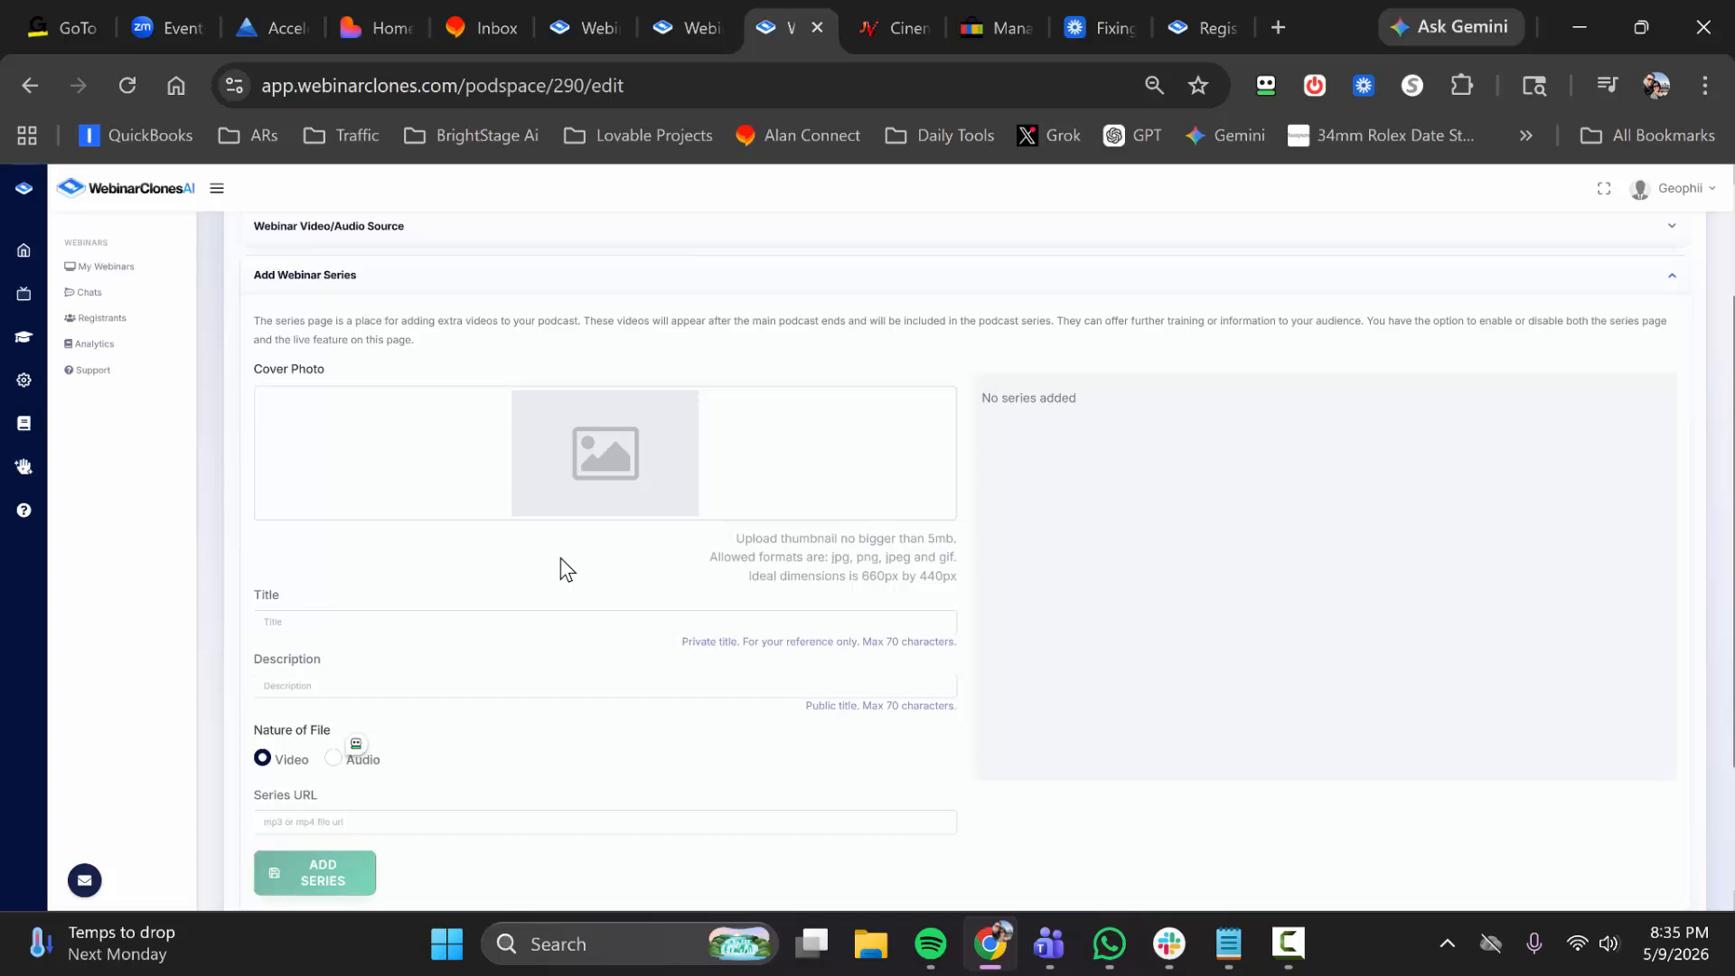
{"action": "scroll", "coordinate": [430, 632], "scroll_direction": "down", "scroll_amount": 2}
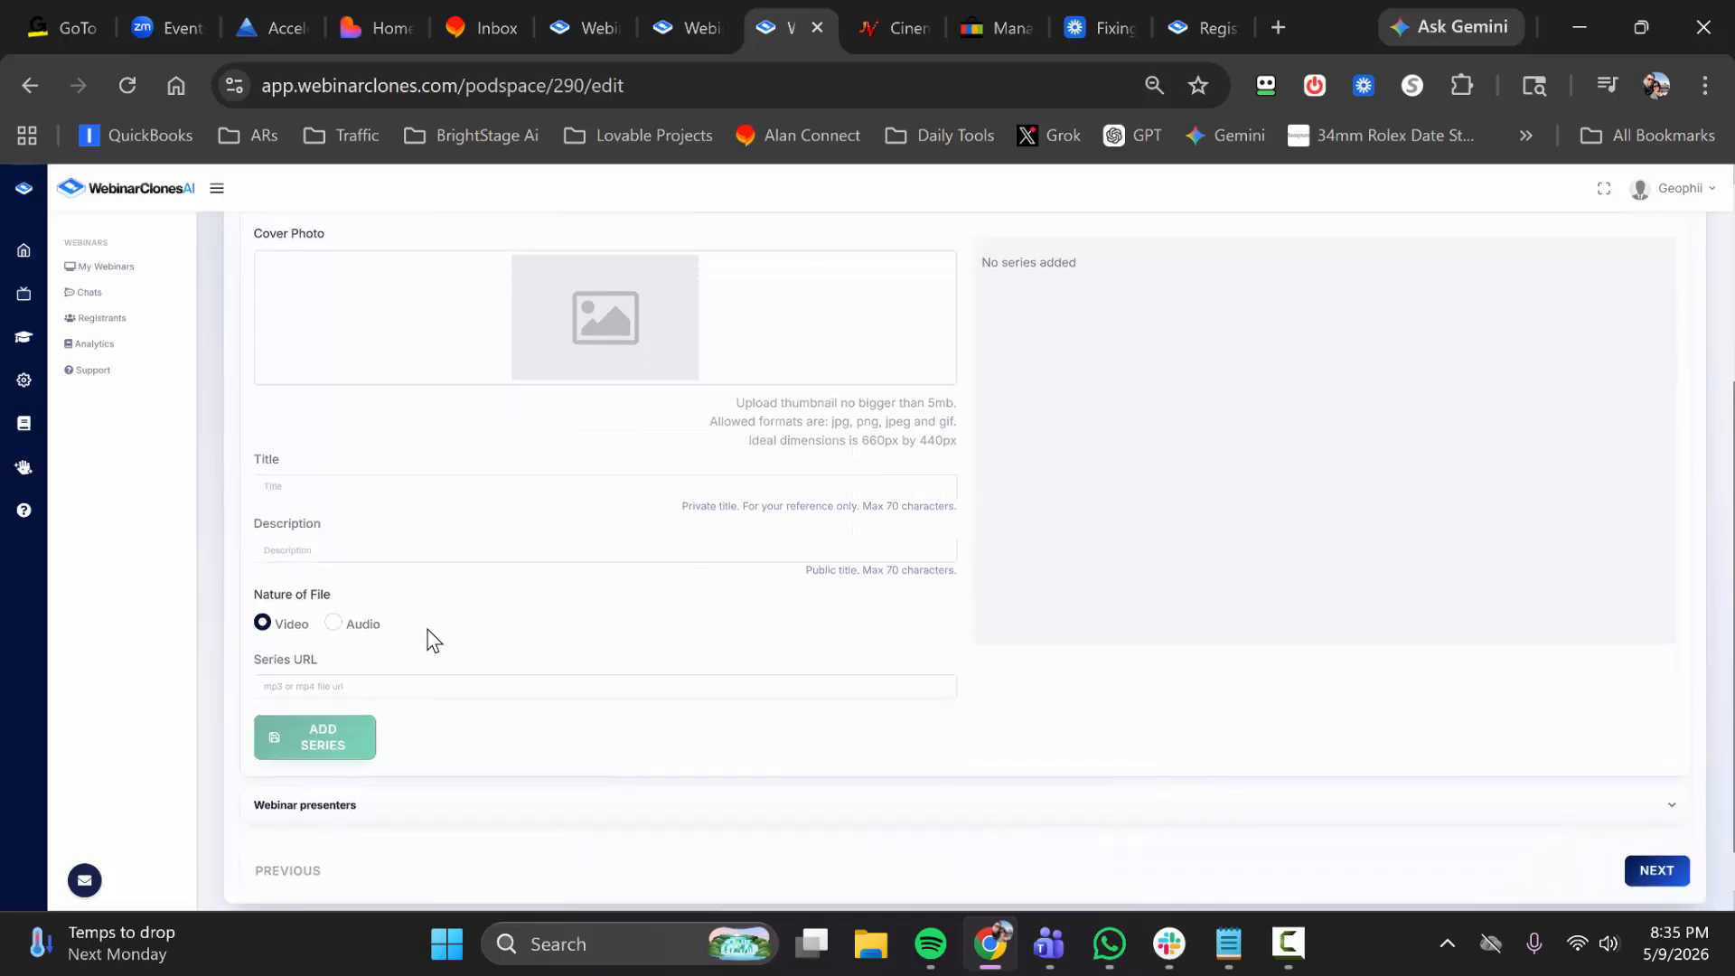
{"action": "left_click", "coordinate": [336, 621]}
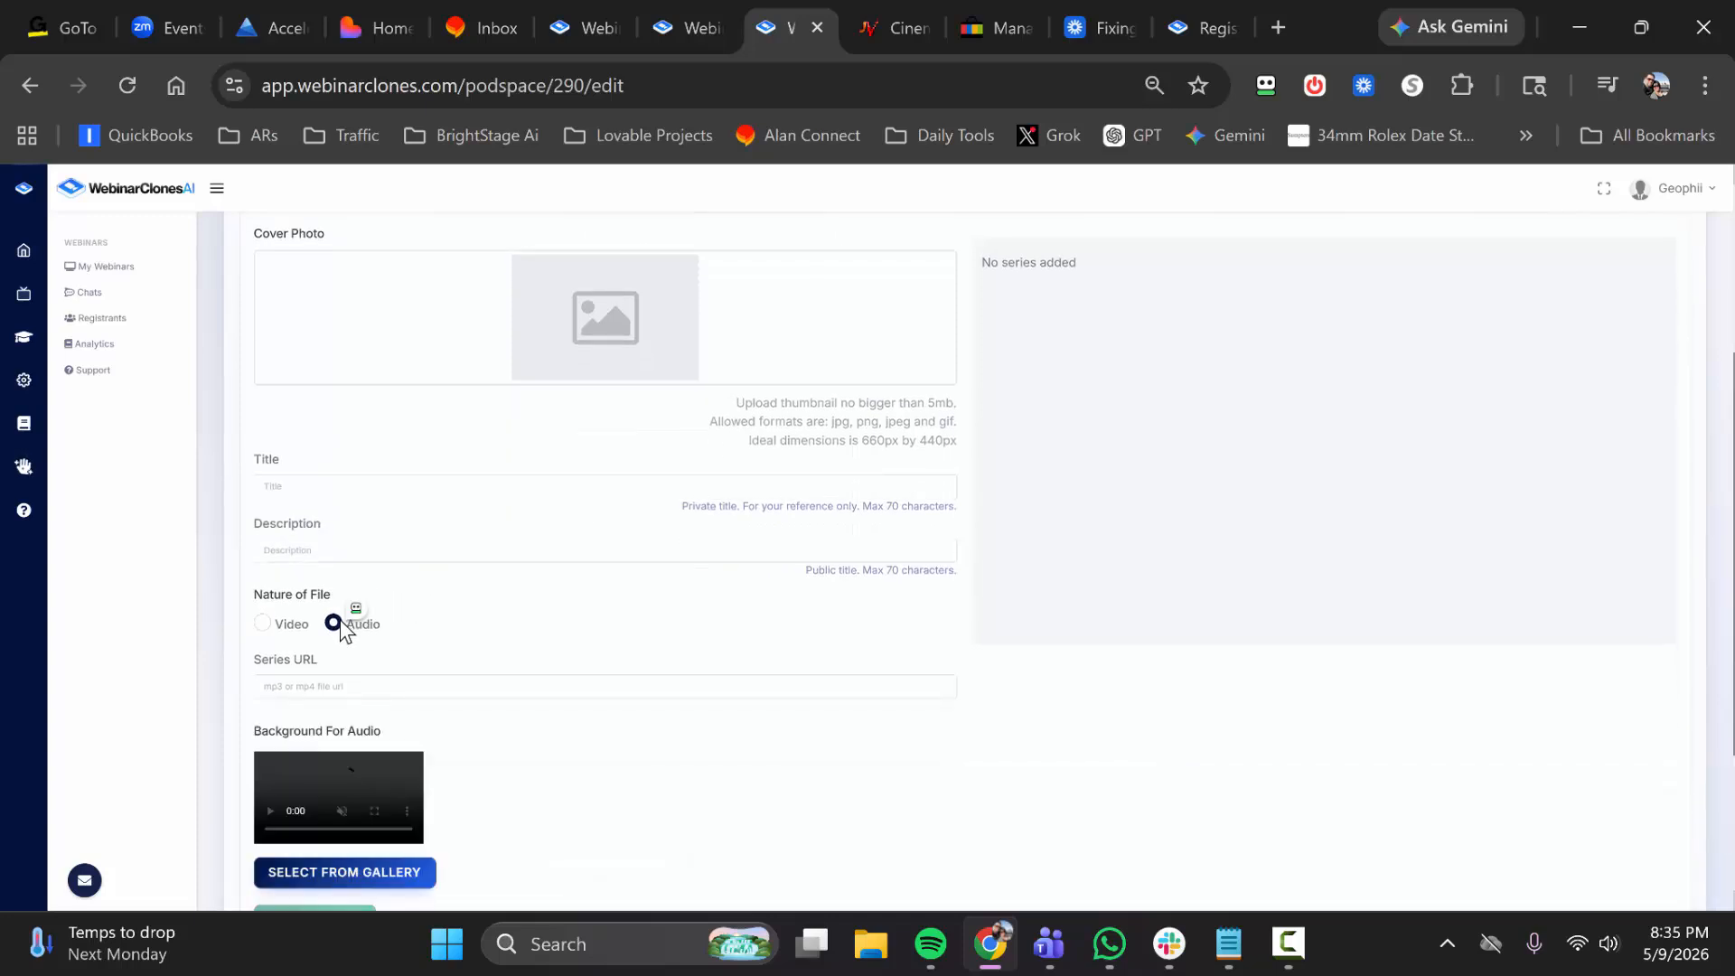
{"action": "left_click", "coordinate": [264, 624]}
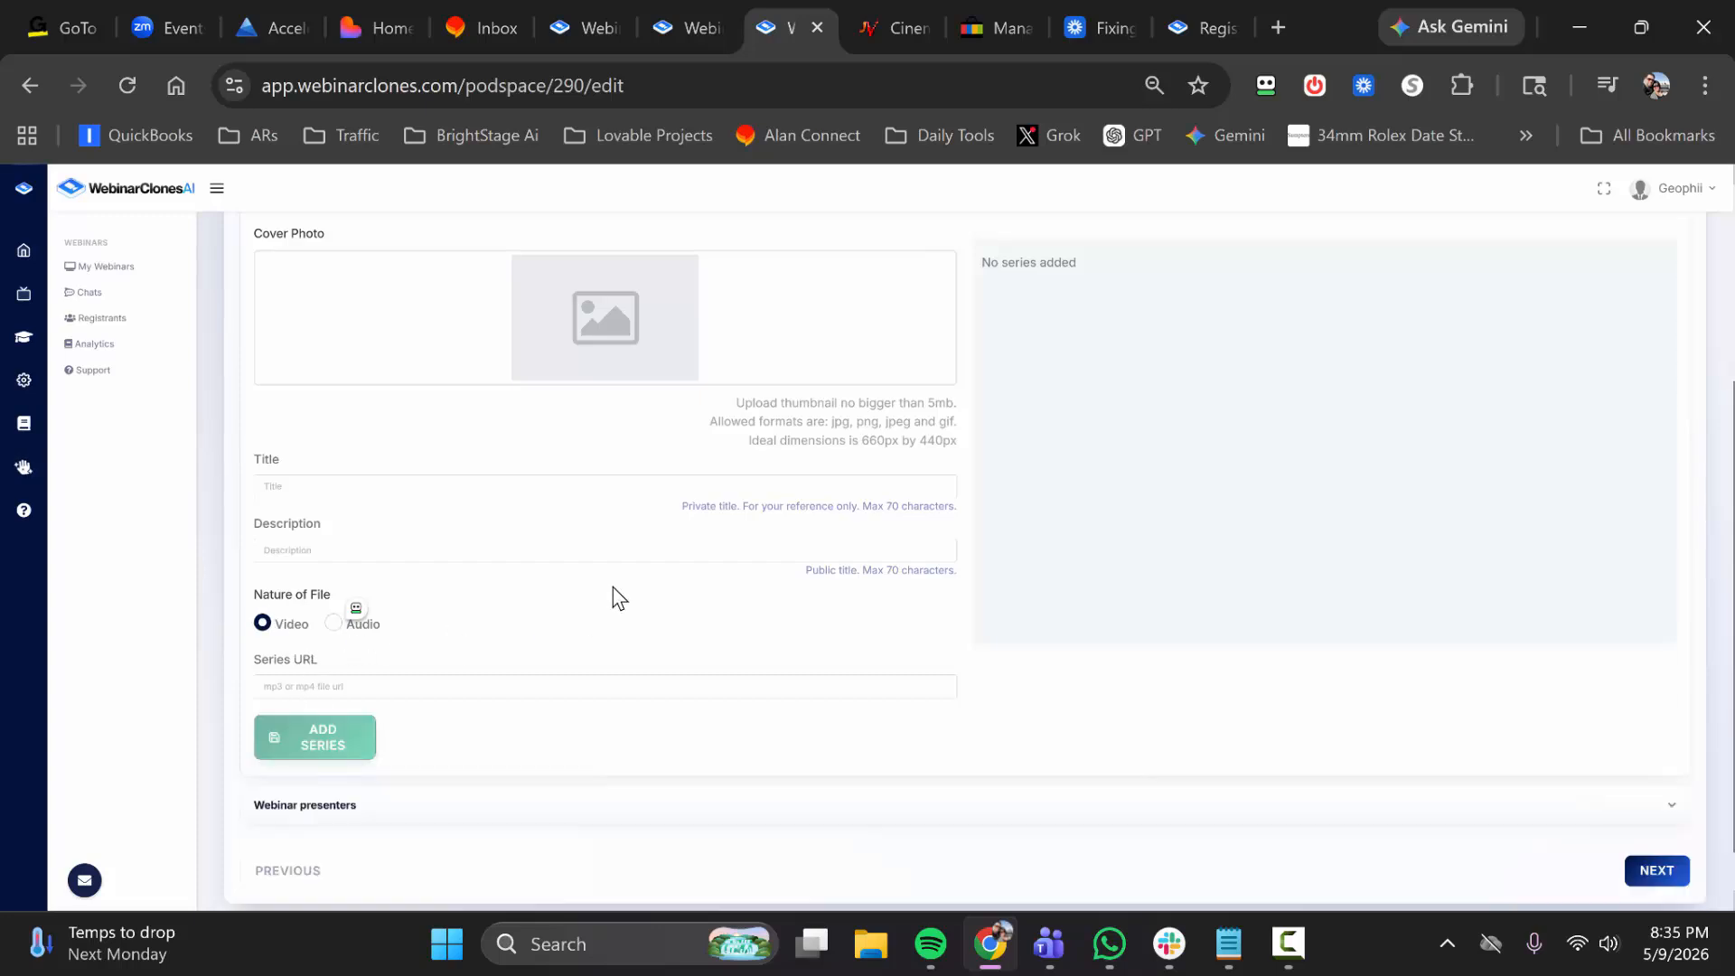
{"action": "scroll", "coordinate": [614, 598], "scroll_direction": "up", "scroll_amount": 2}
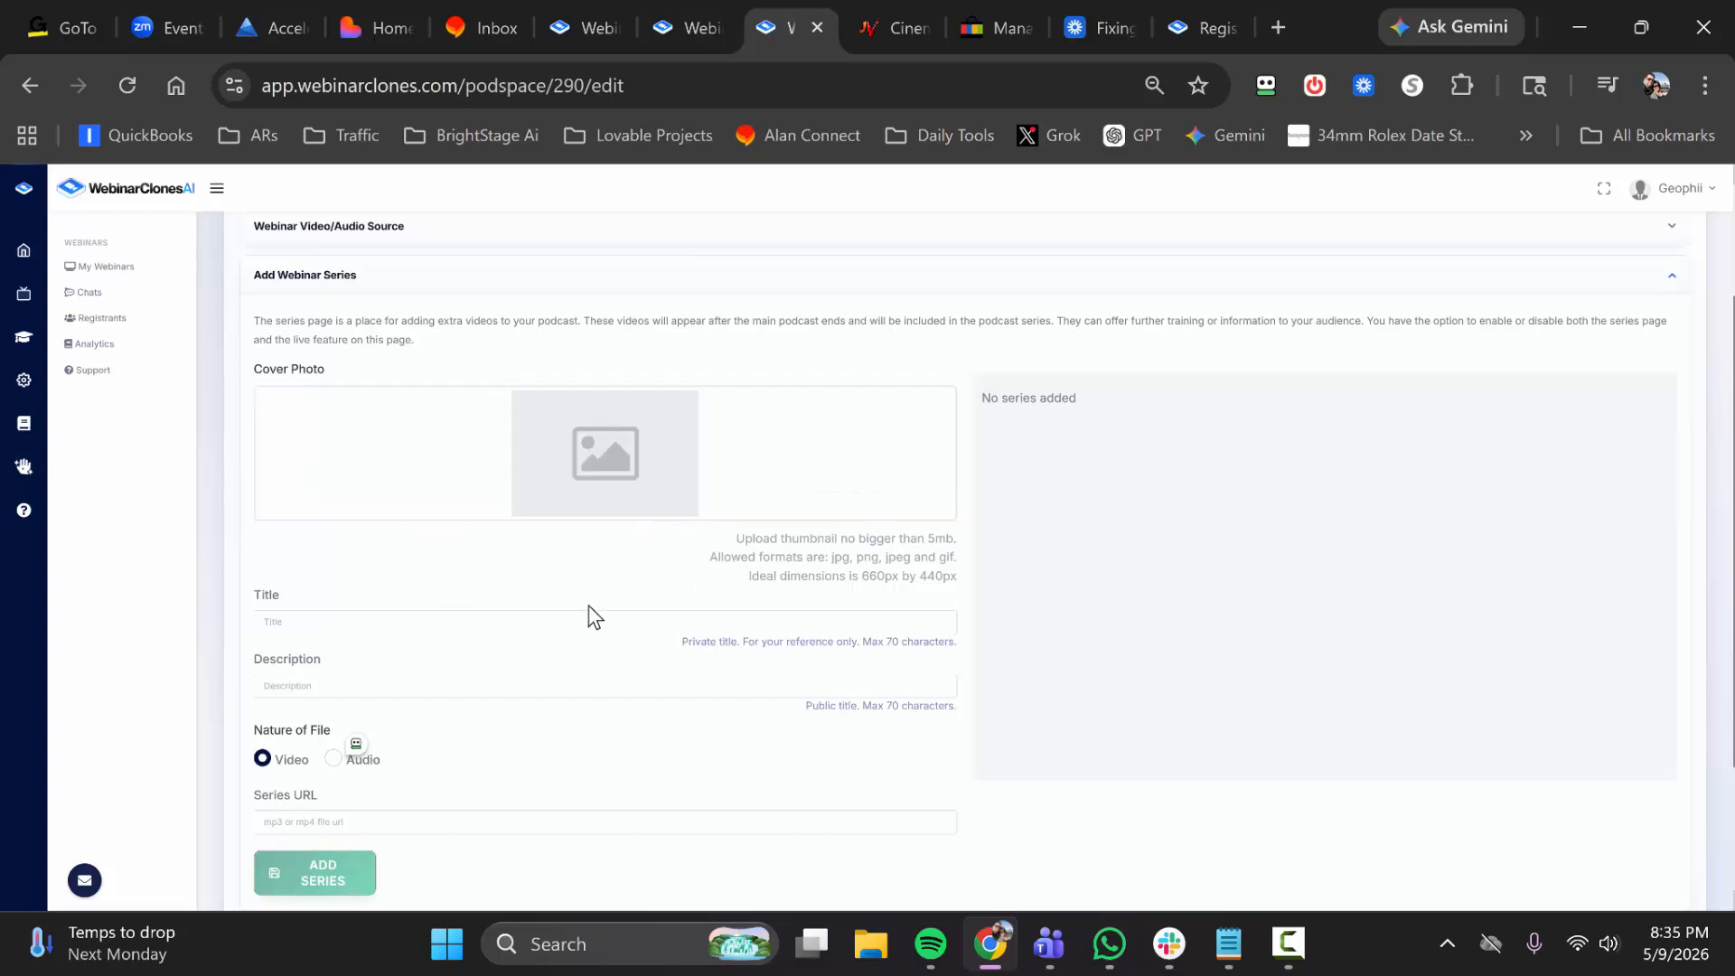
{"action": "scroll", "coordinate": [606, 614], "scroll_direction": "down", "scroll_amount": 2}
{"action": "scroll", "coordinate": [993, 424], "scroll_direction": "up", "scroll_amount": 2}
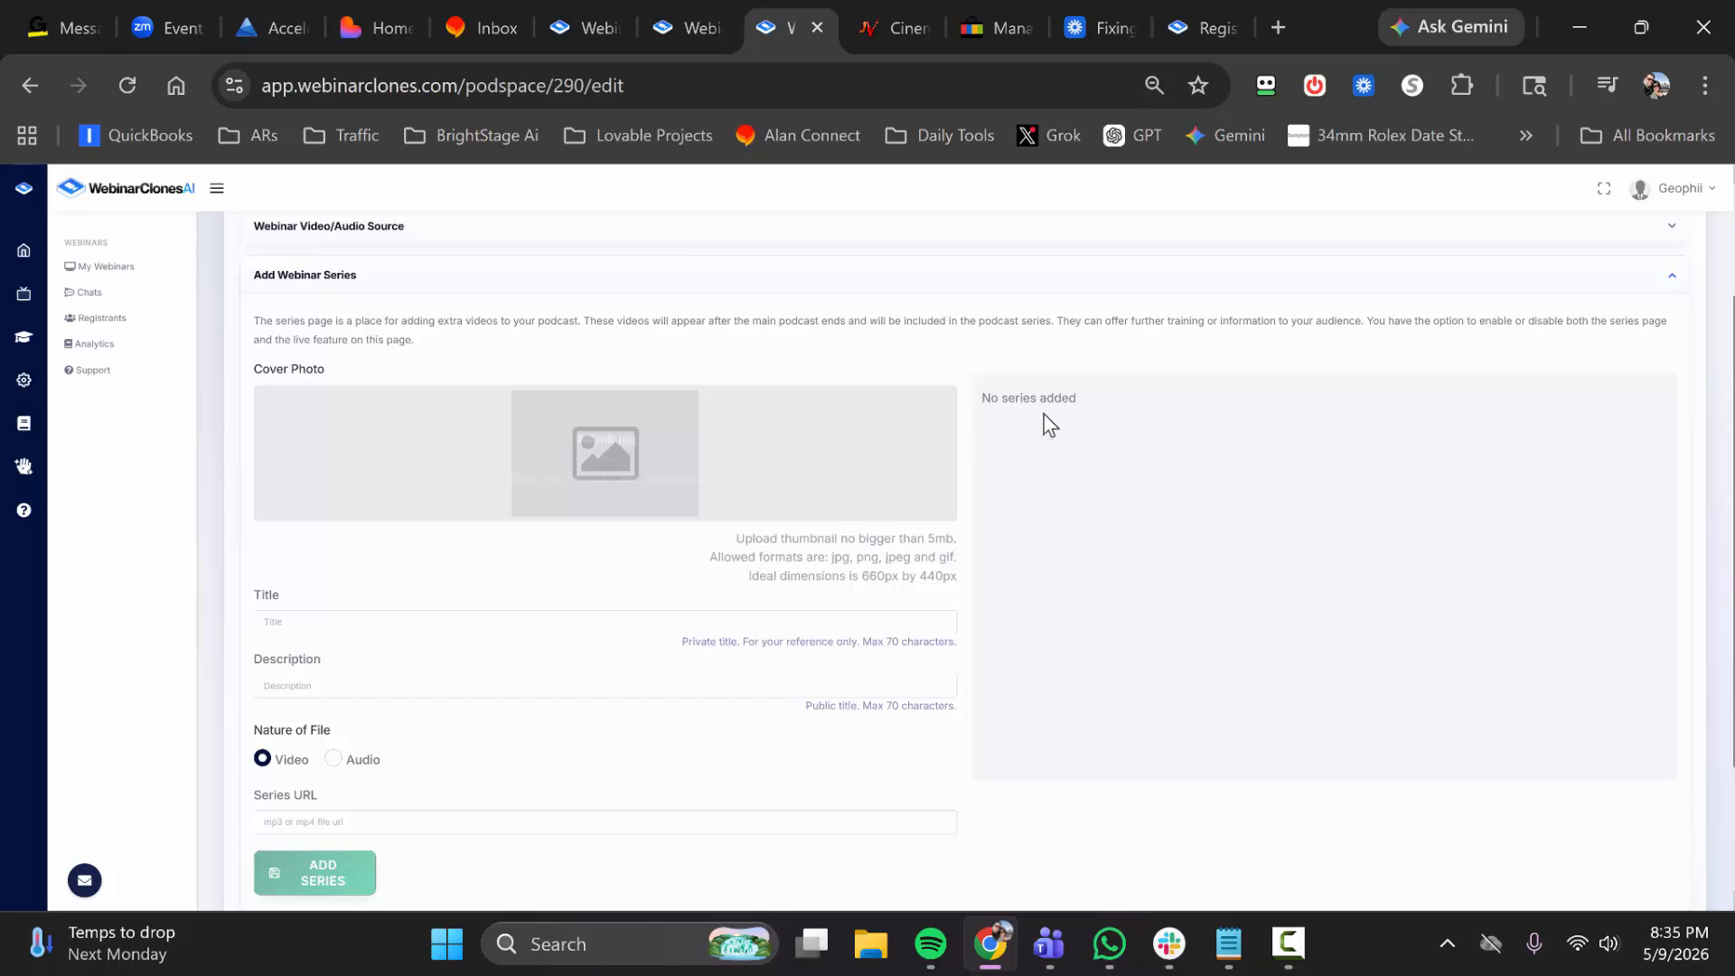
{"action": "scroll", "coordinate": [696, 578], "scroll_direction": "down", "scroll_amount": 2}
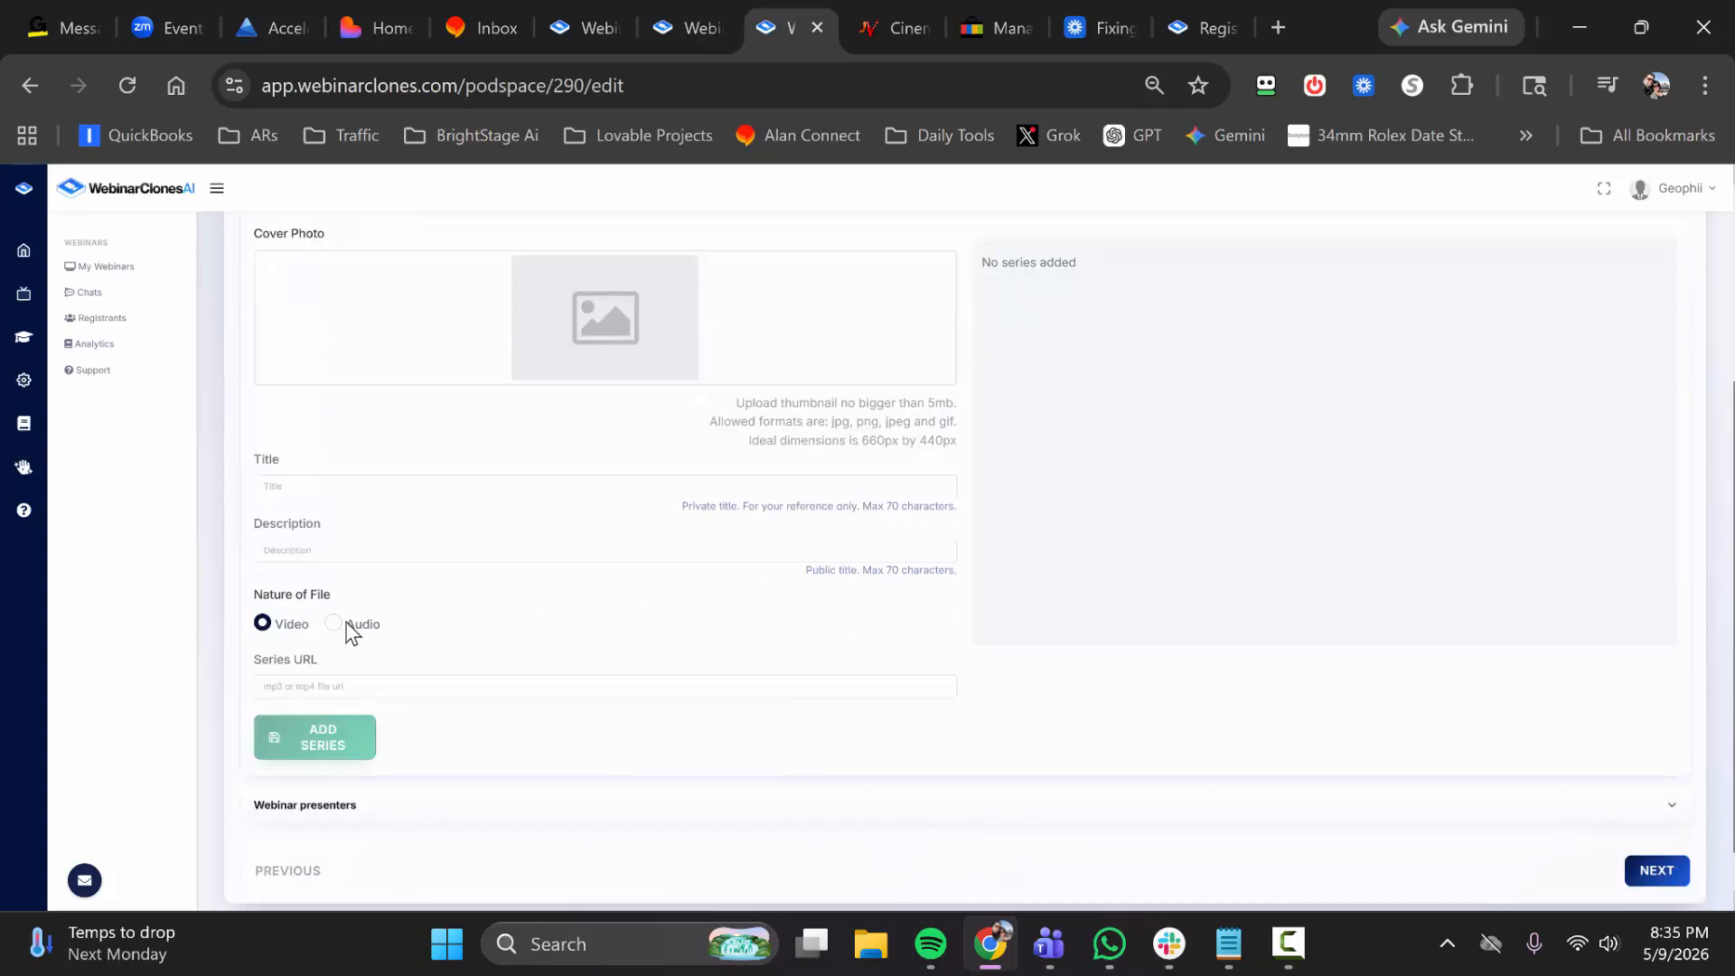
Set the series file type to Audio and choose the blue concentric-rings background from the System gallery
{"action": "left_click", "coordinate": [333, 623]}
{"action": "scroll", "coordinate": [480, 650], "scroll_direction": "down", "scroll_amount": 2}
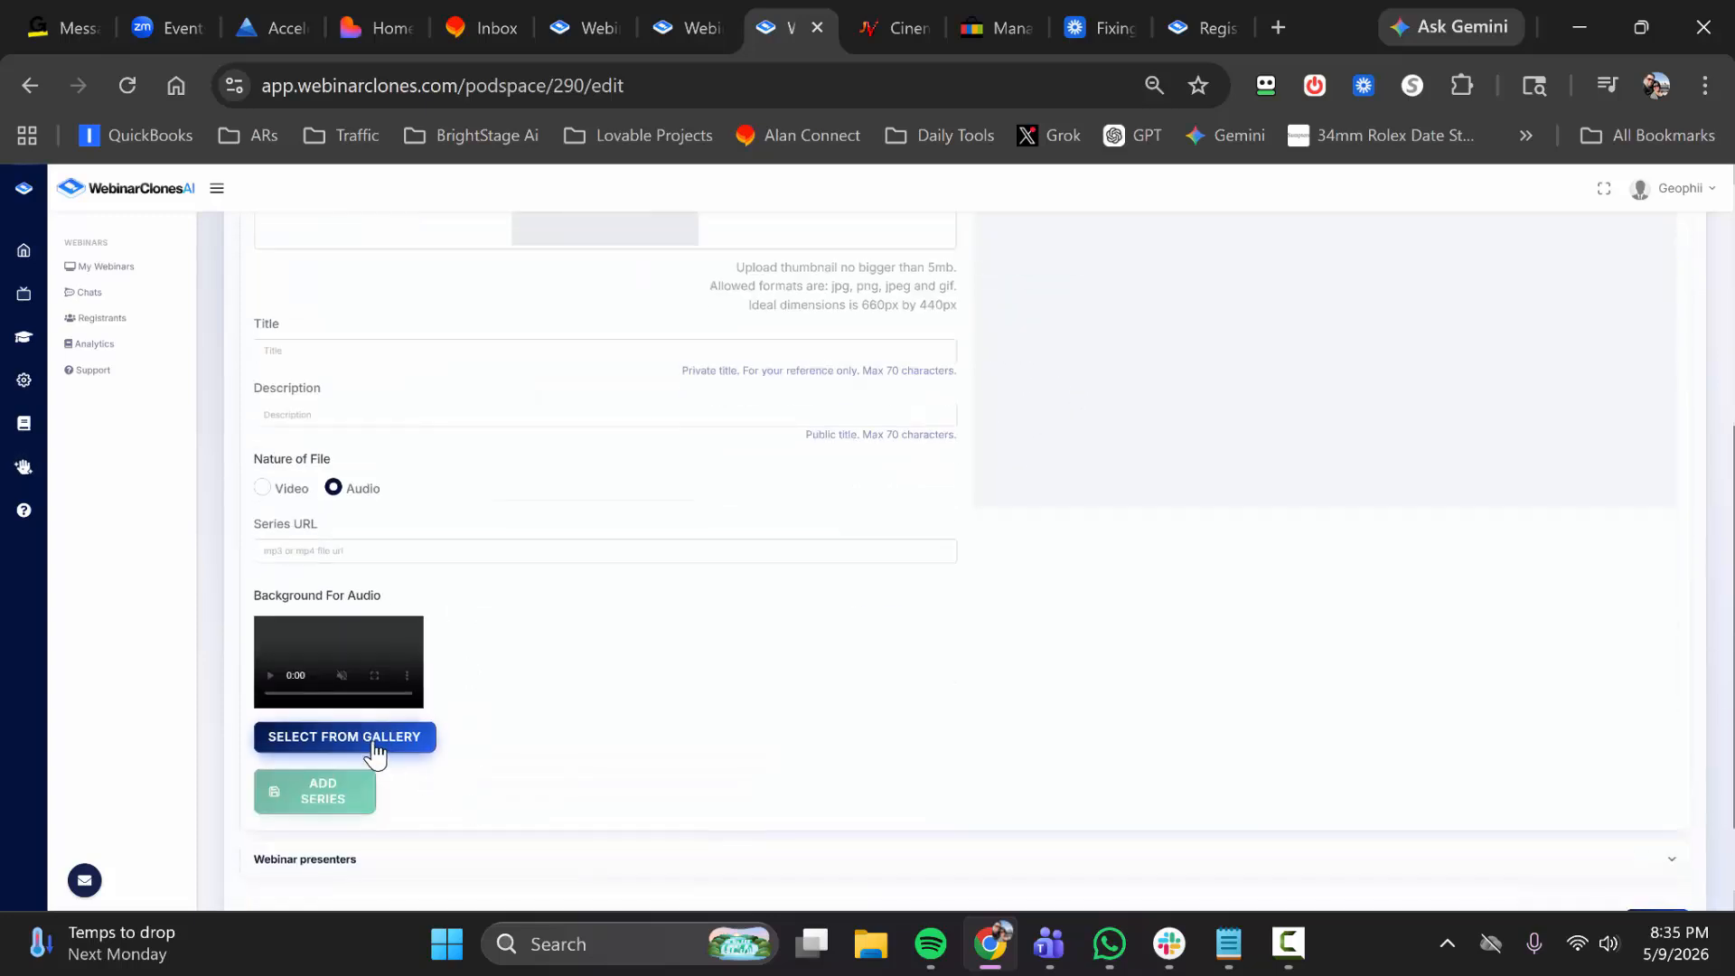
{"action": "left_click", "coordinate": [365, 739]}
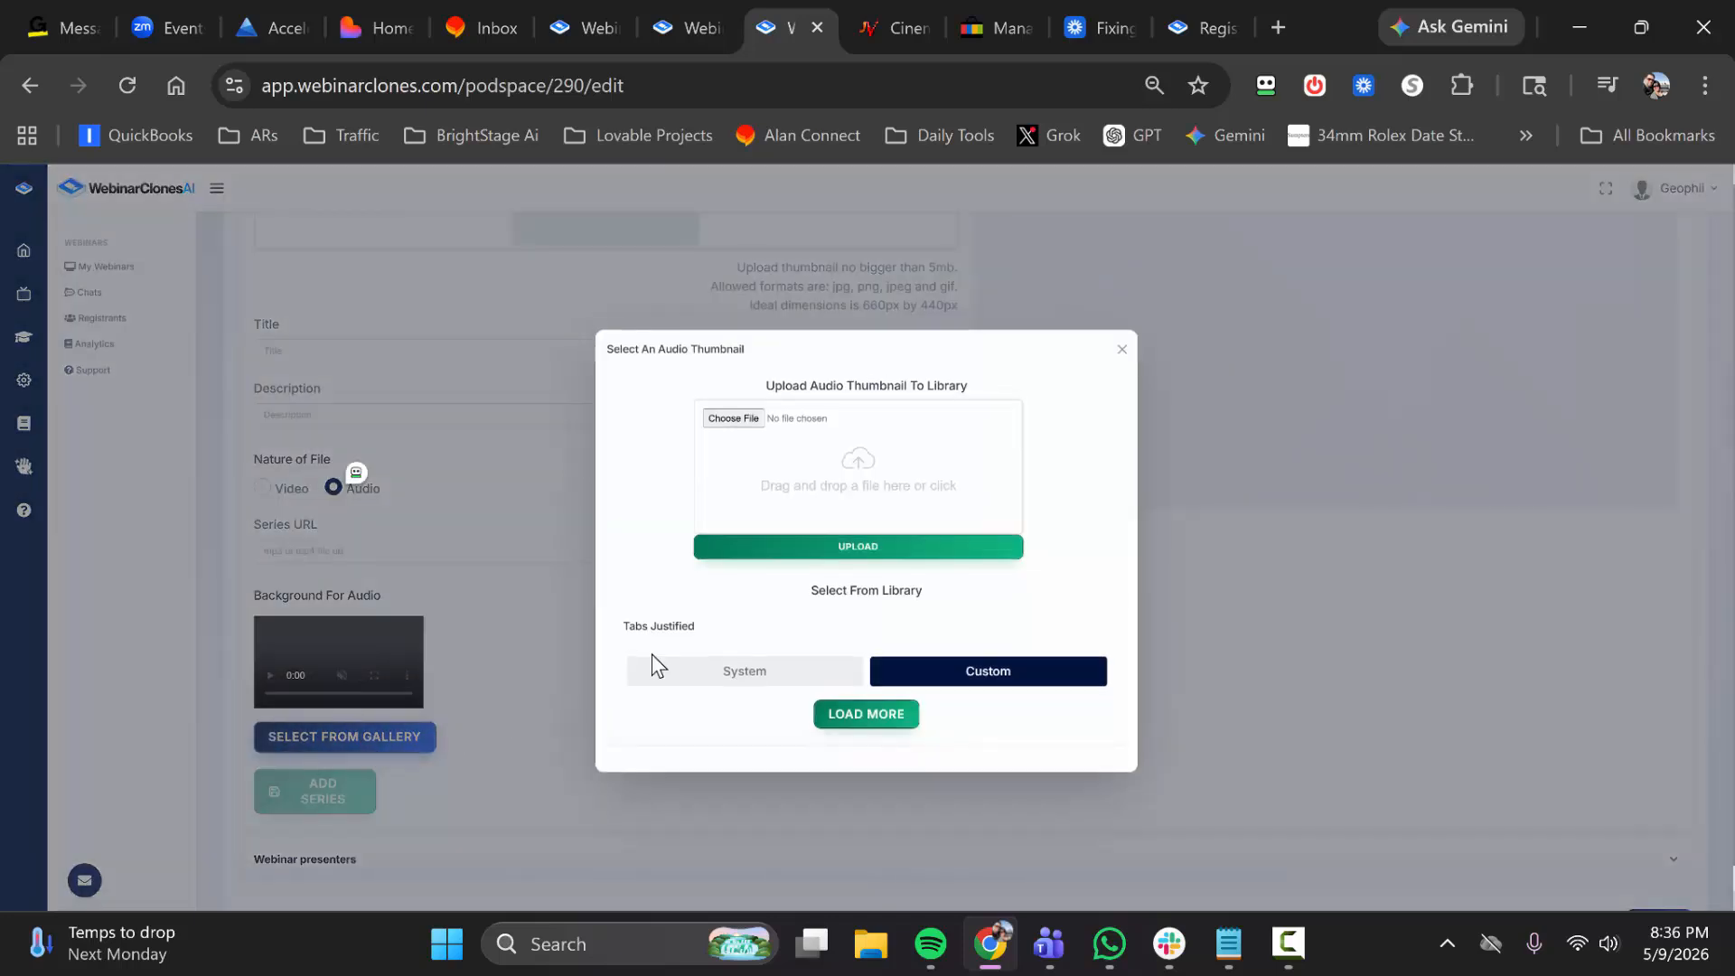
{"action": "left_click", "coordinate": [783, 673]}
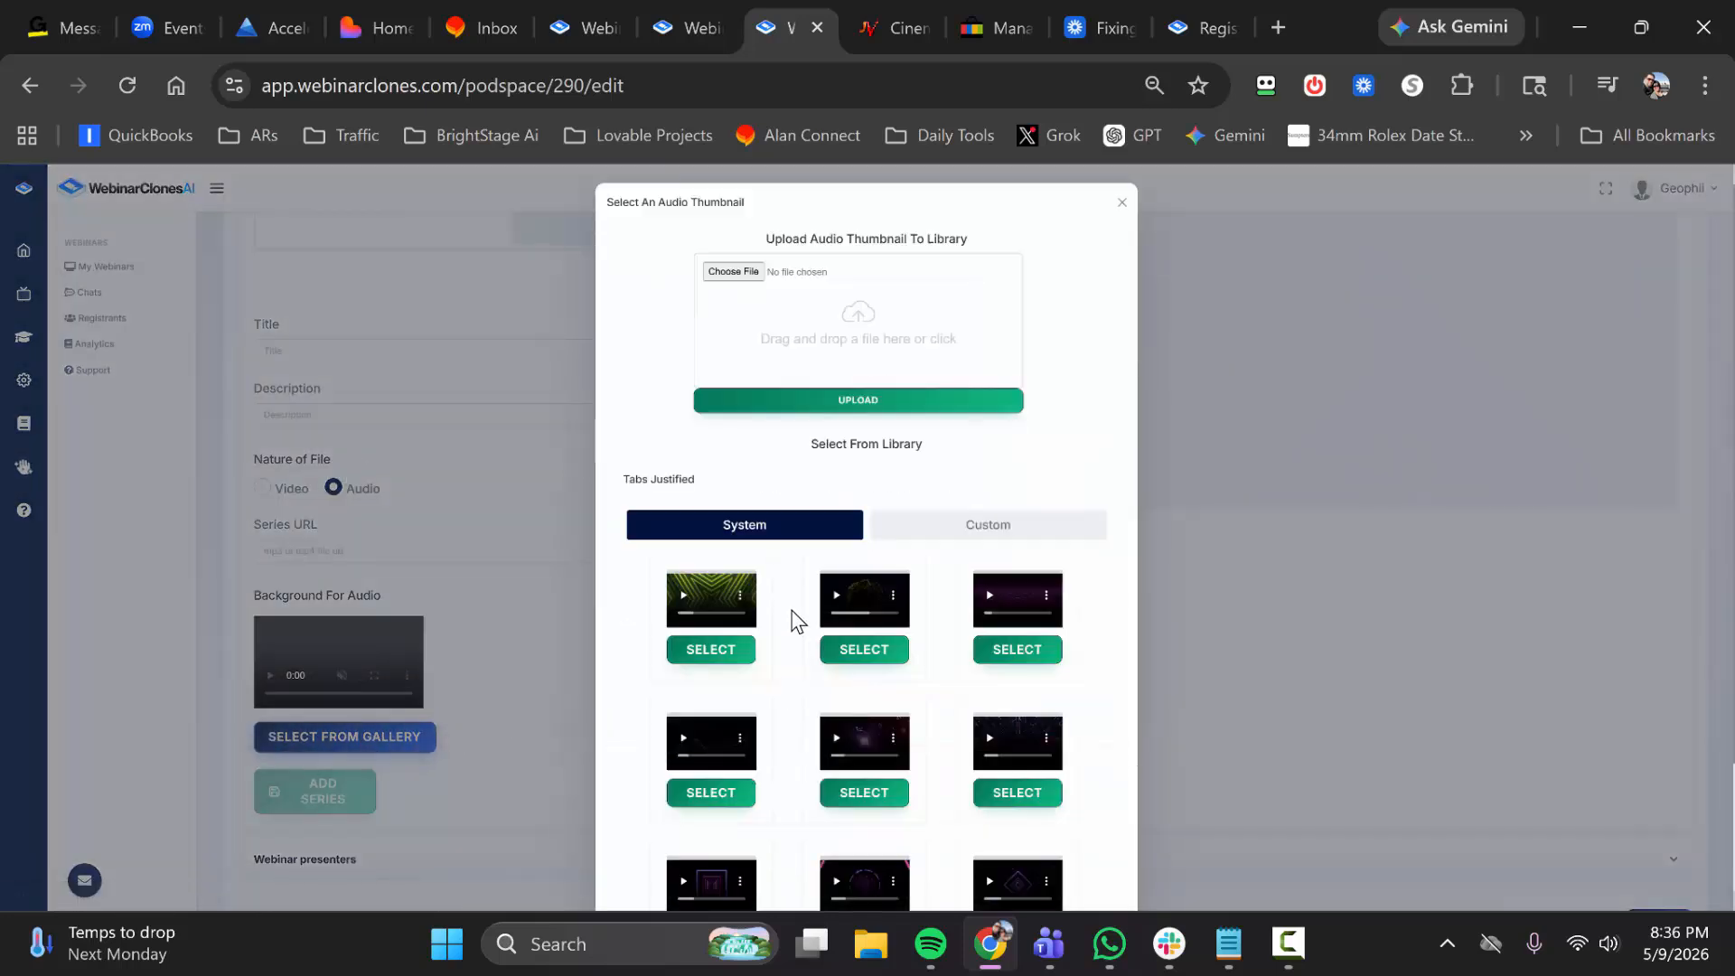
{"action": "scroll", "coordinate": [793, 623], "scroll_direction": "down", "scroll_amount": 3}
{"action": "scroll", "coordinate": [798, 627], "scroll_direction": "down", "scroll_amount": 1}
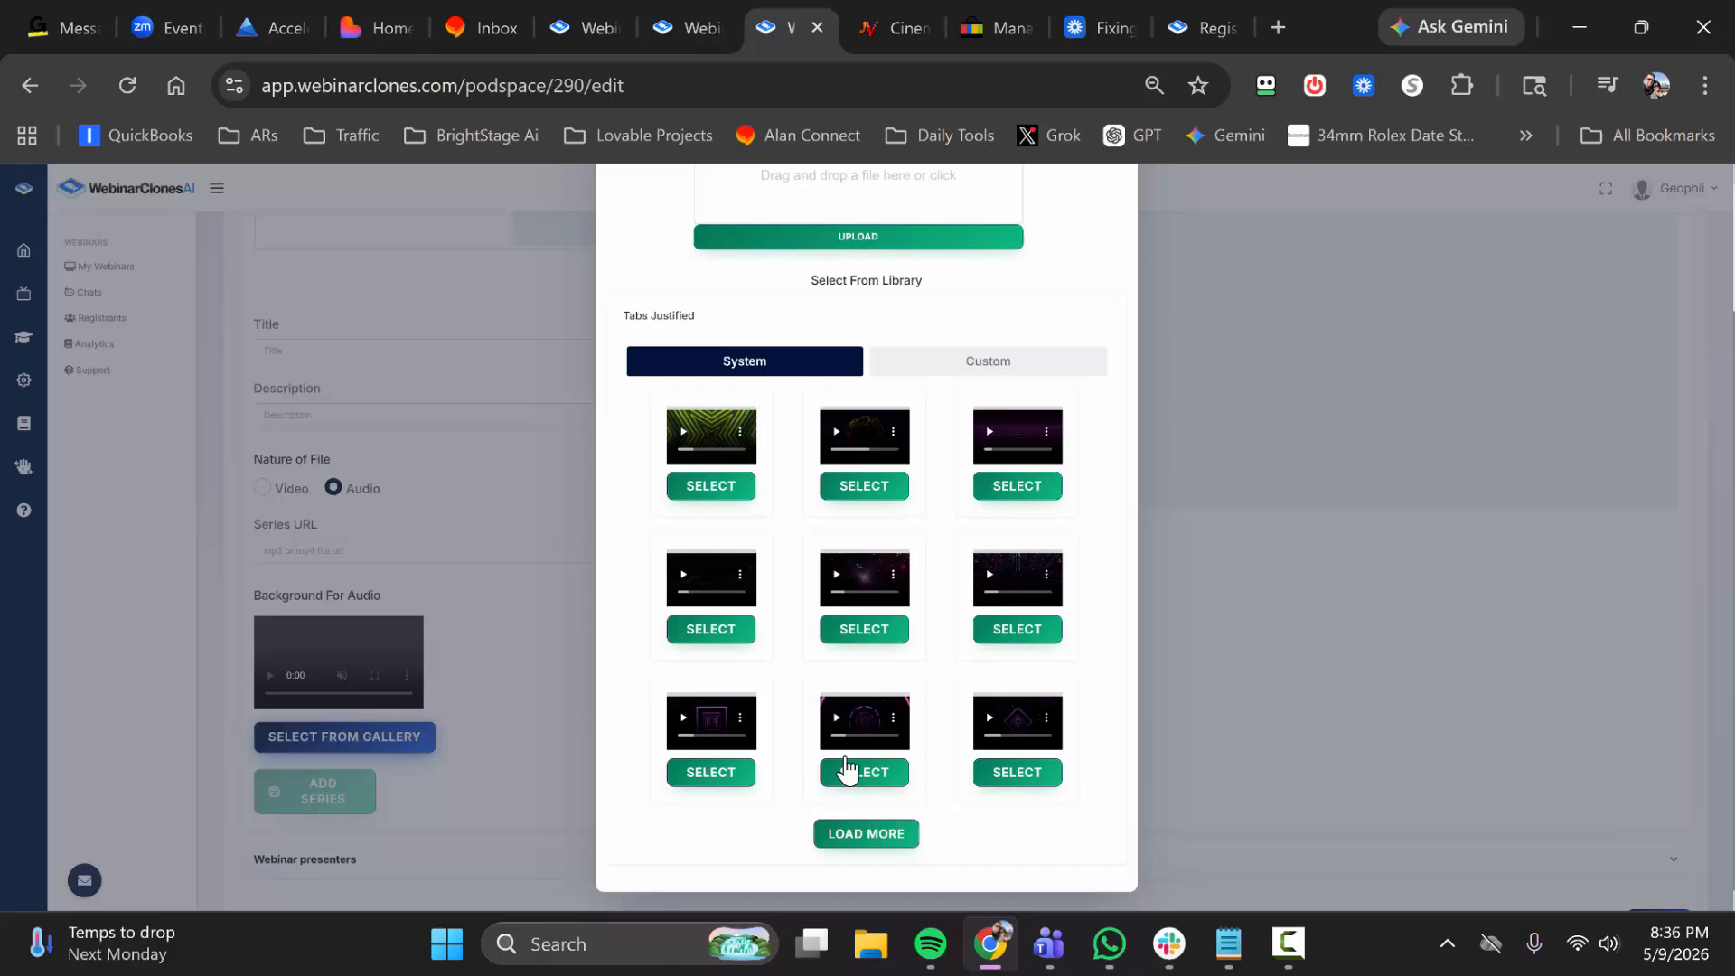
{"action": "left_click", "coordinate": [858, 833]}
{"action": "scroll", "coordinate": [795, 697], "scroll_direction": "down", "scroll_amount": 2}
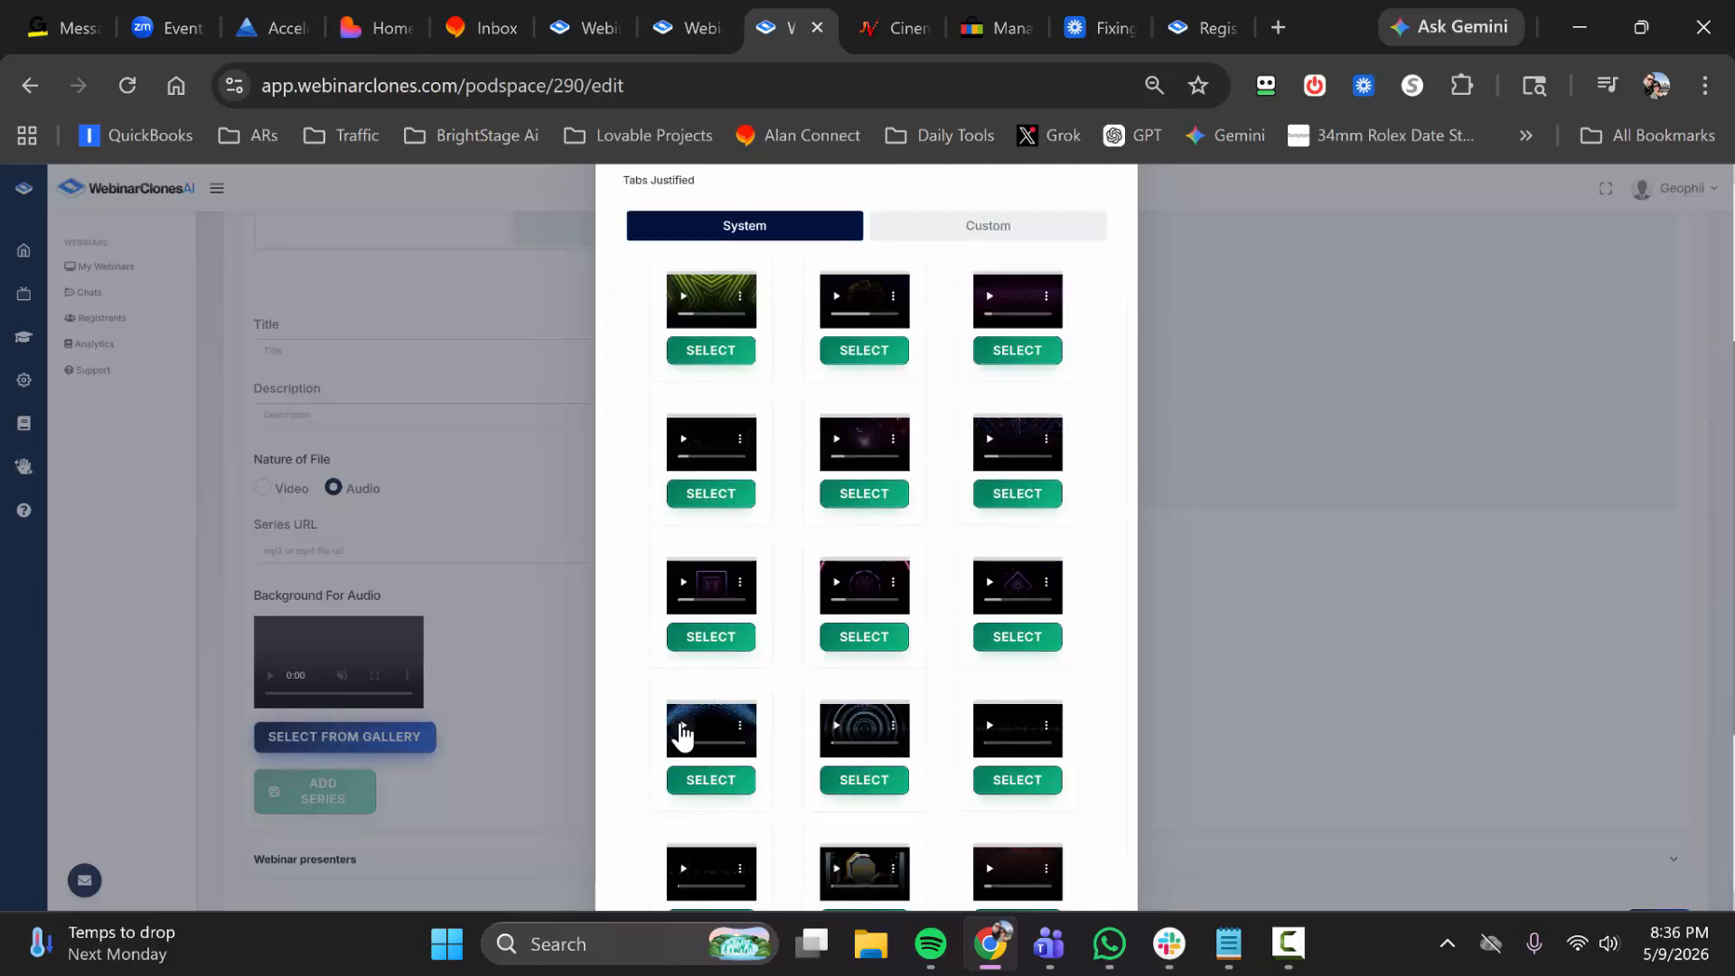
{"action": "left_click", "coordinate": [864, 780]}
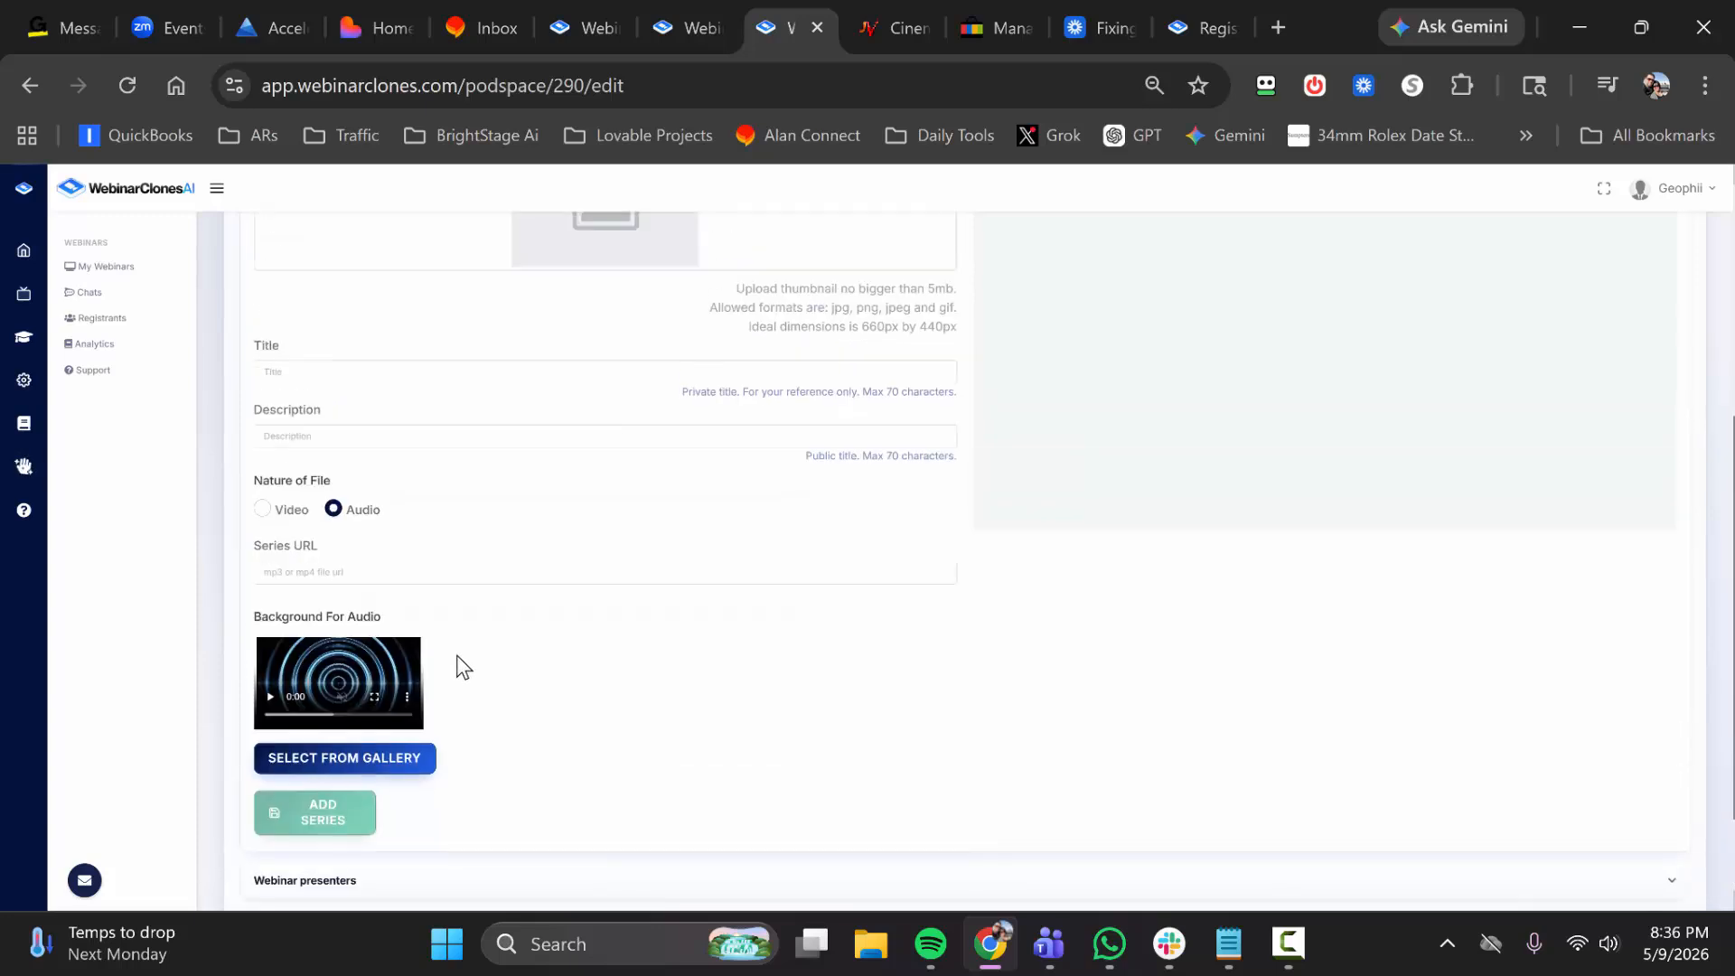
Expand the webinar presenters section to view its form, and advance to the Schedules stage without adding a presenter
{"action": "scroll", "coordinate": [560, 691], "scroll_direction": "up", "scroll_amount": 2}
{"action": "scroll", "coordinate": [903, 714], "scroll_direction": "down", "scroll_amount": 3}
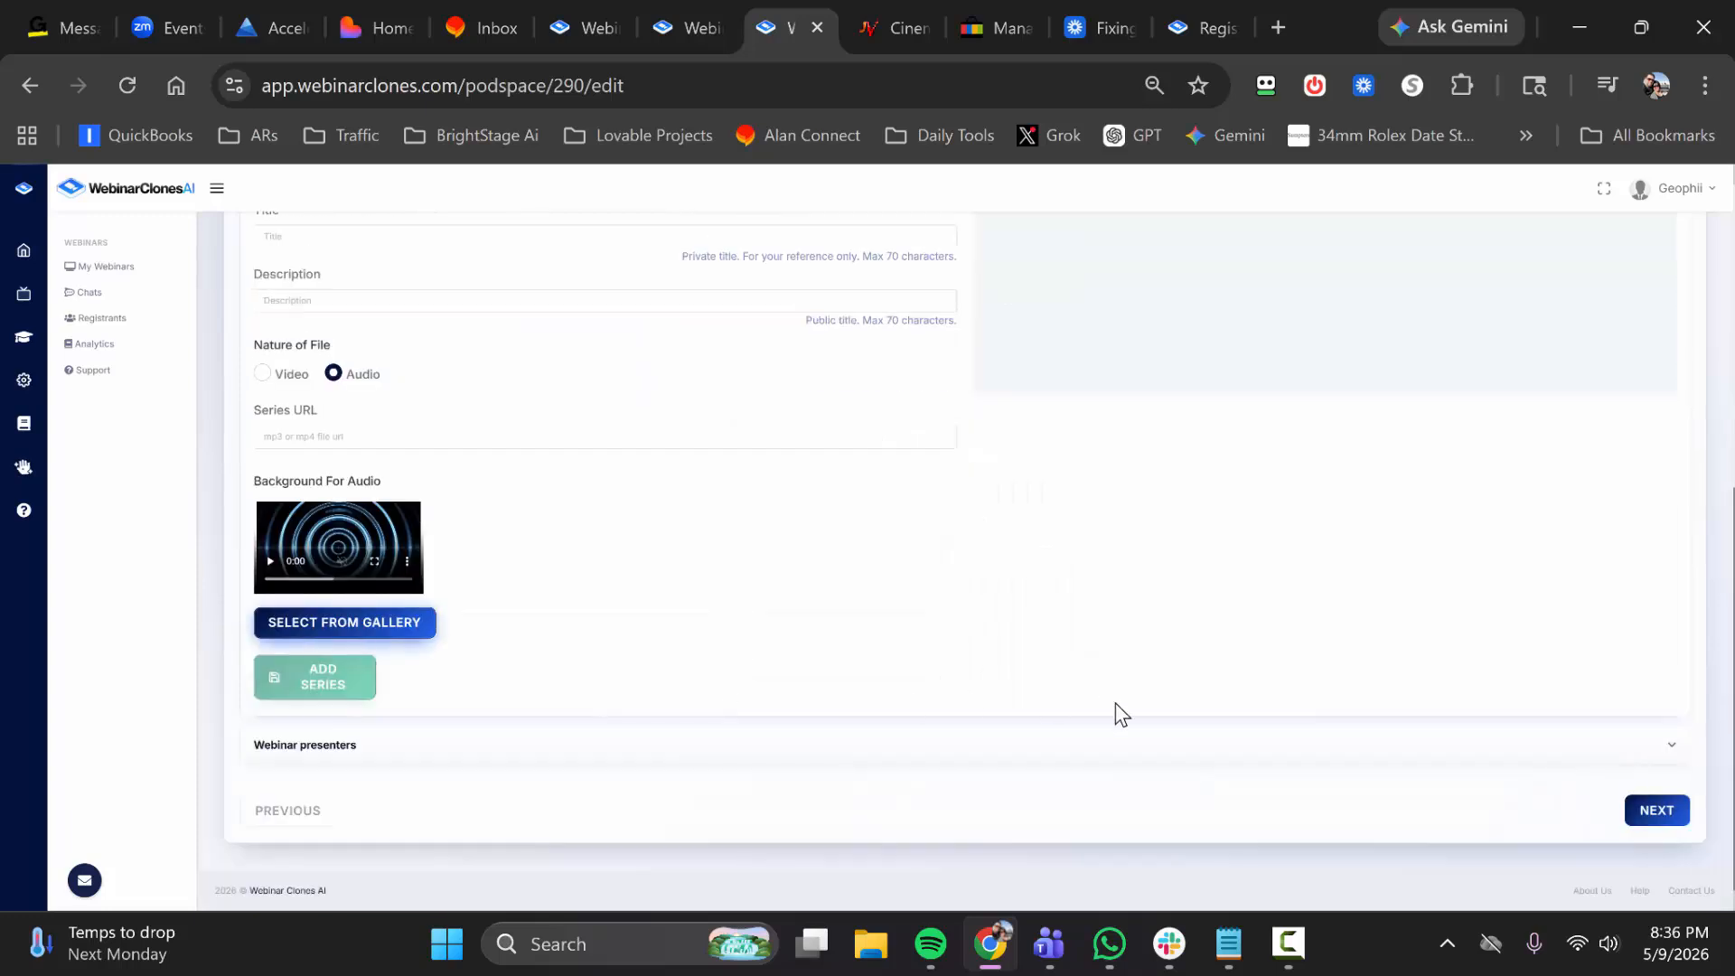
{"action": "left_click", "coordinate": [604, 748]}
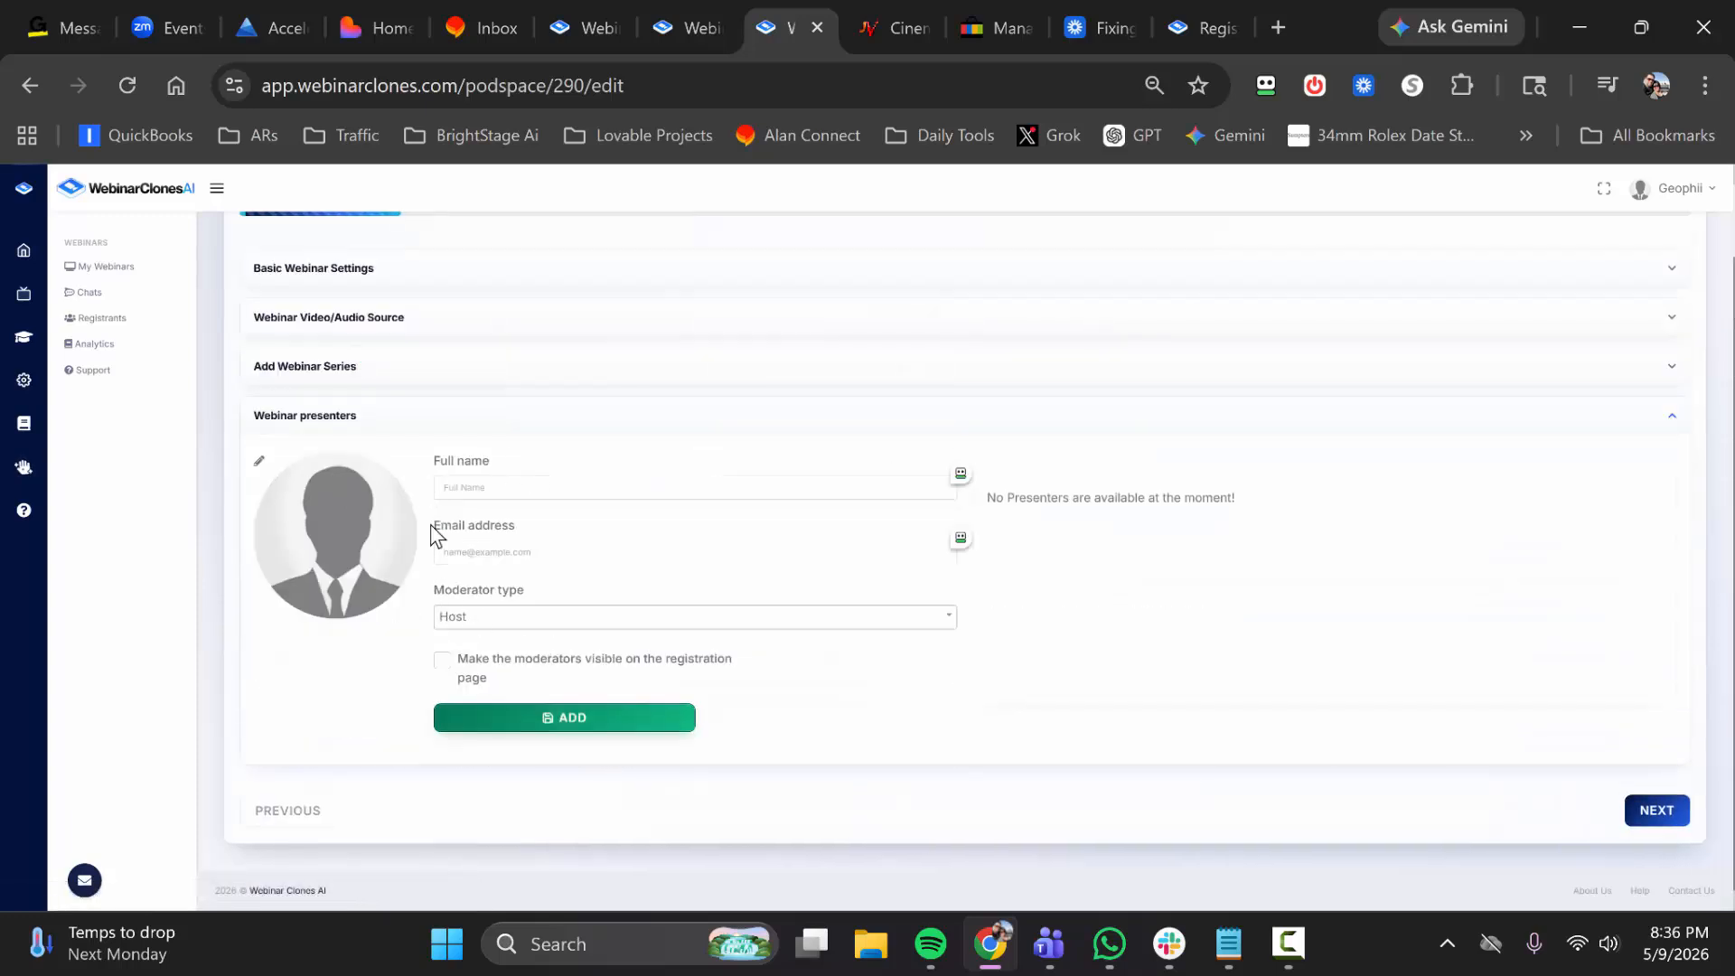
{"action": "left_click", "coordinate": [1646, 813]}
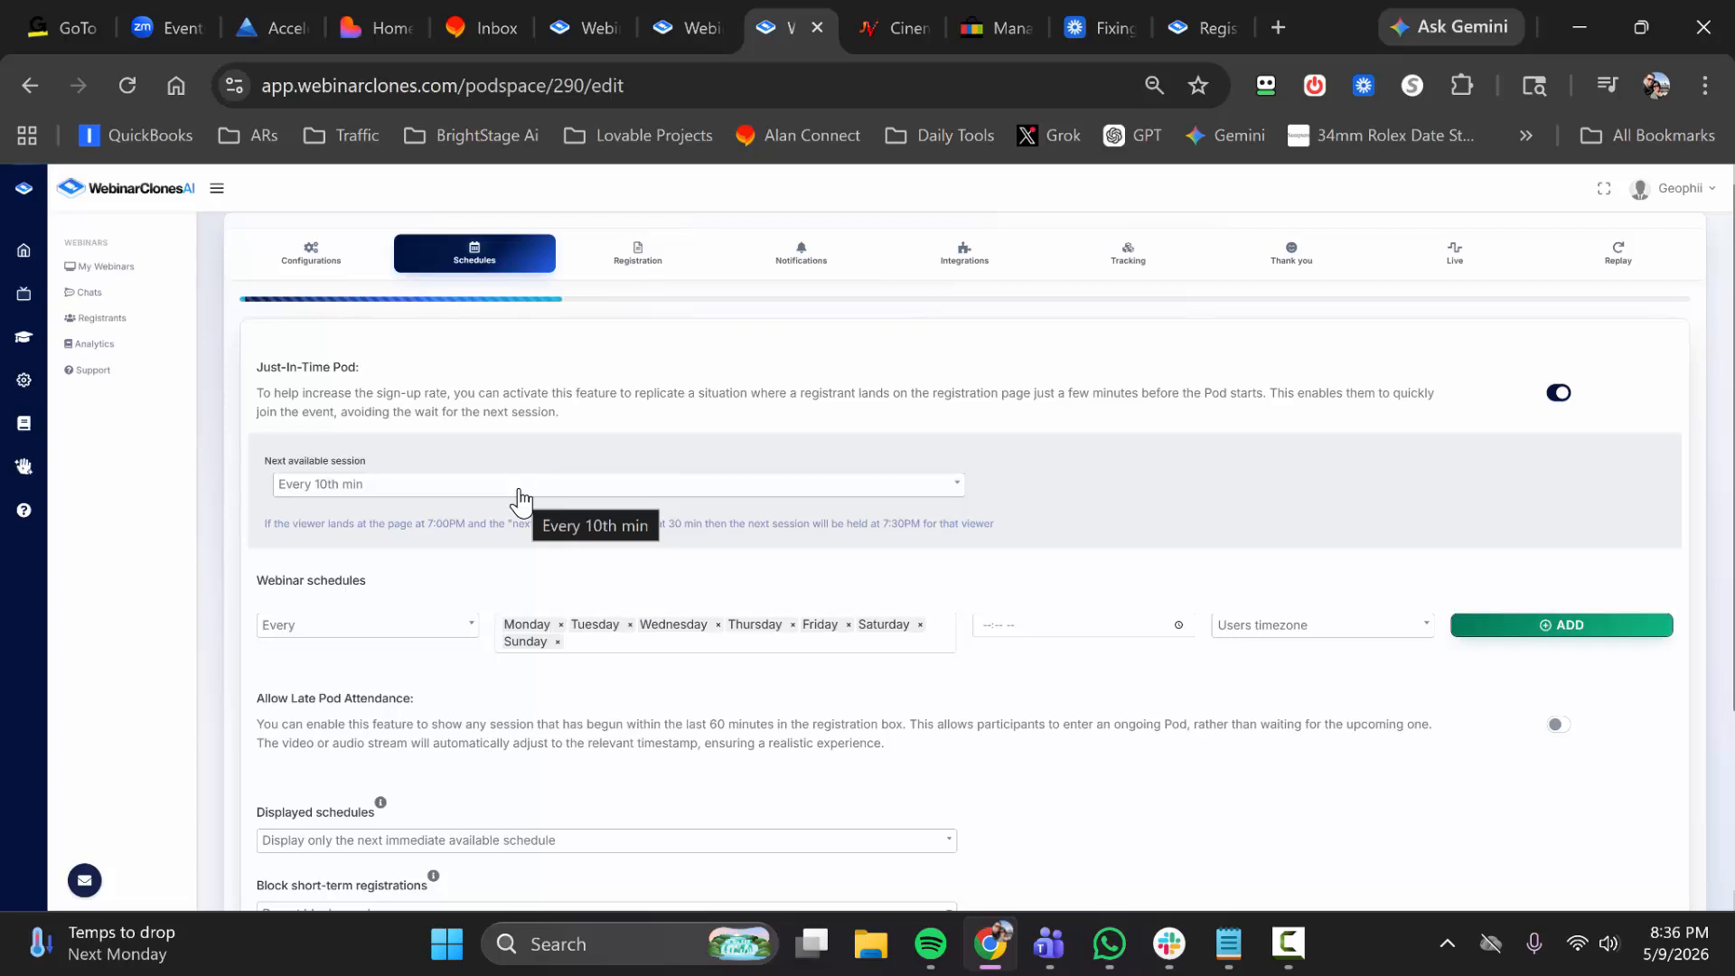
Try Every 0th or 60th min as the next available session and switch it back to Every 10th min
{"action": "left_click", "coordinate": [518, 495]}
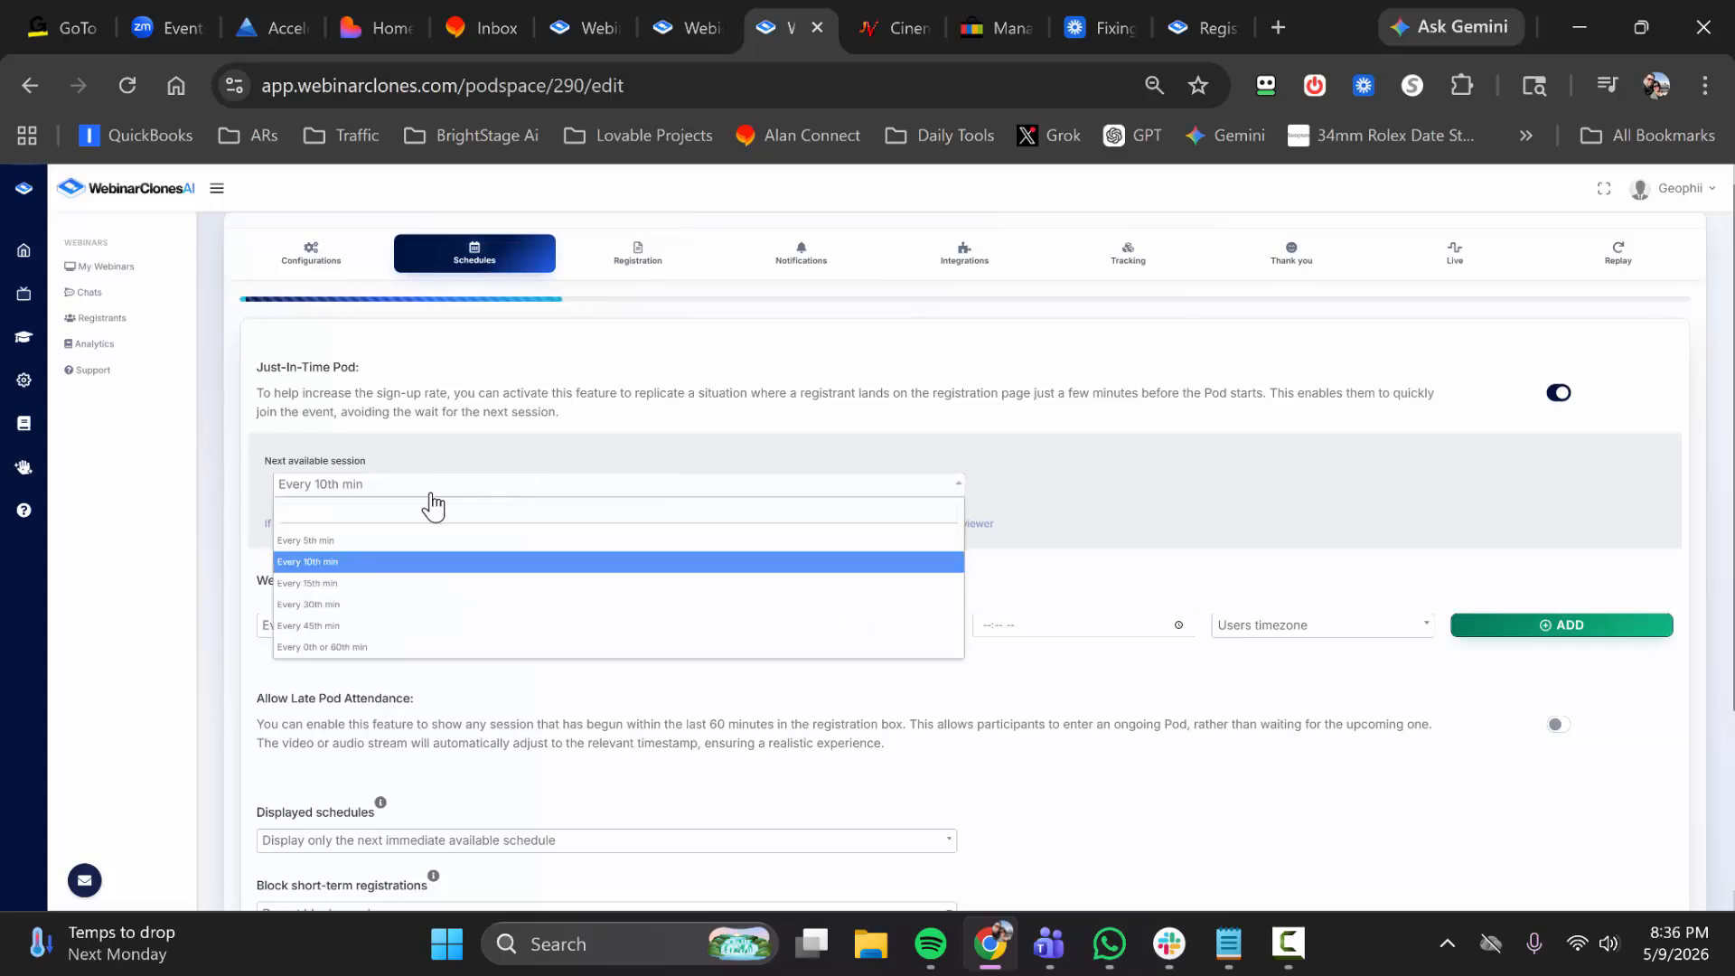
{"action": "left_click", "coordinate": [359, 648]}
{"action": "left_click", "coordinate": [449, 493]}
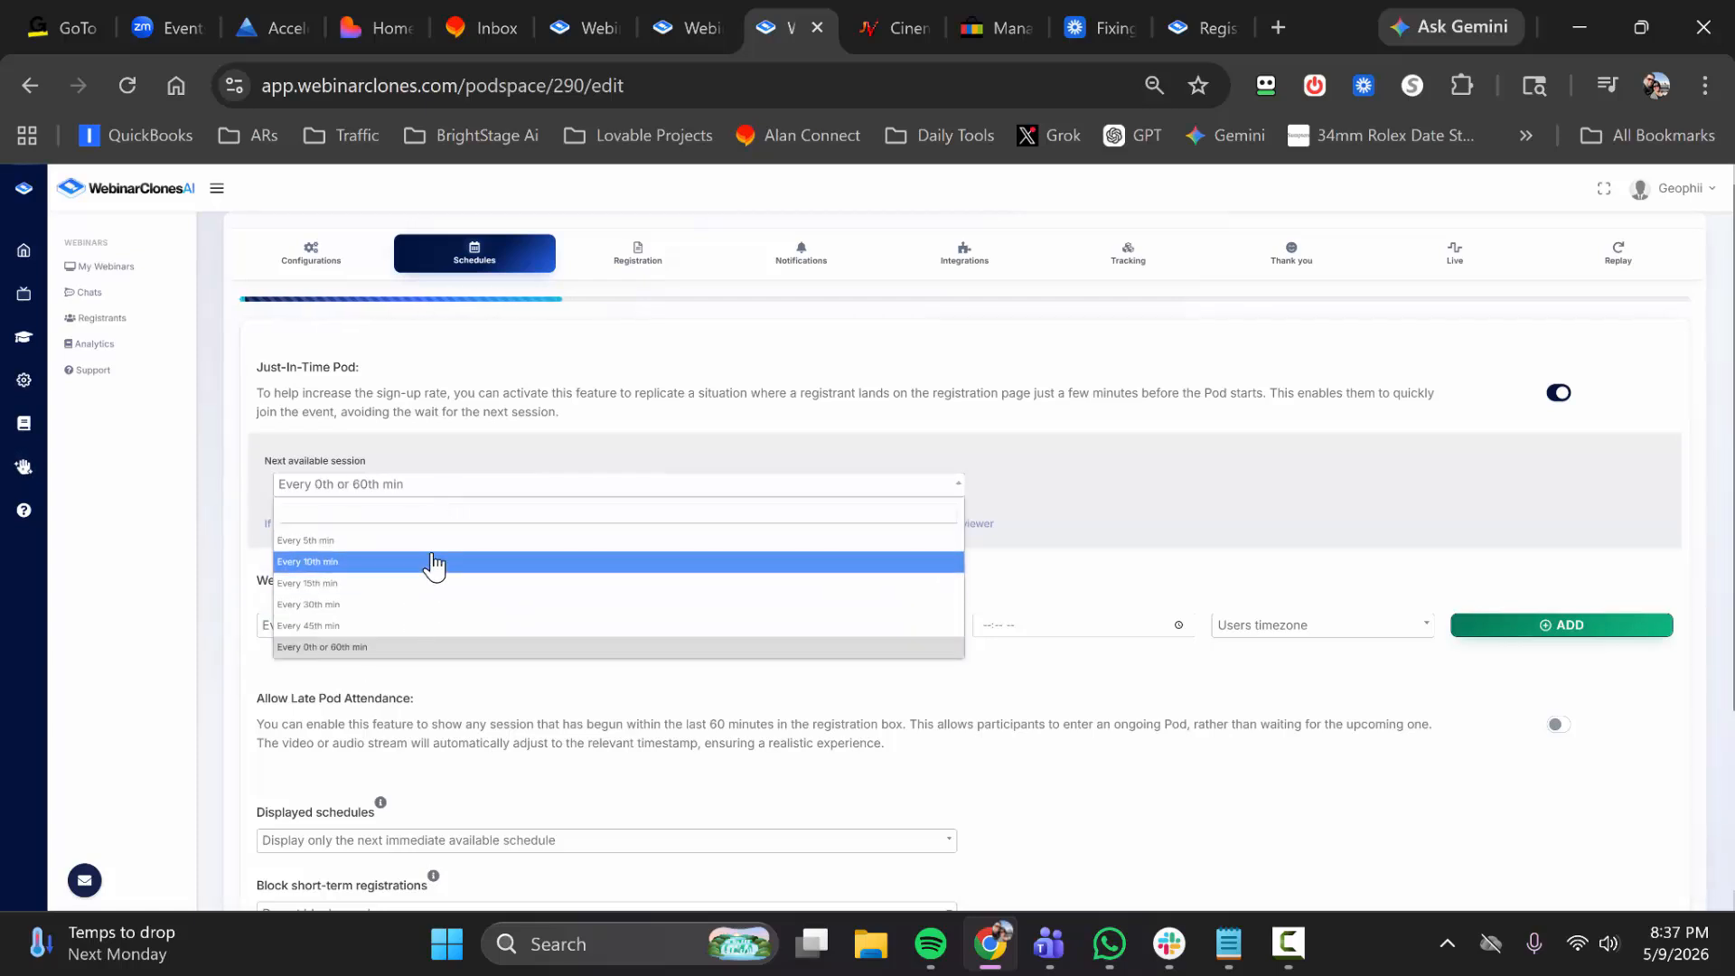
{"action": "left_click", "coordinate": [432, 562]}
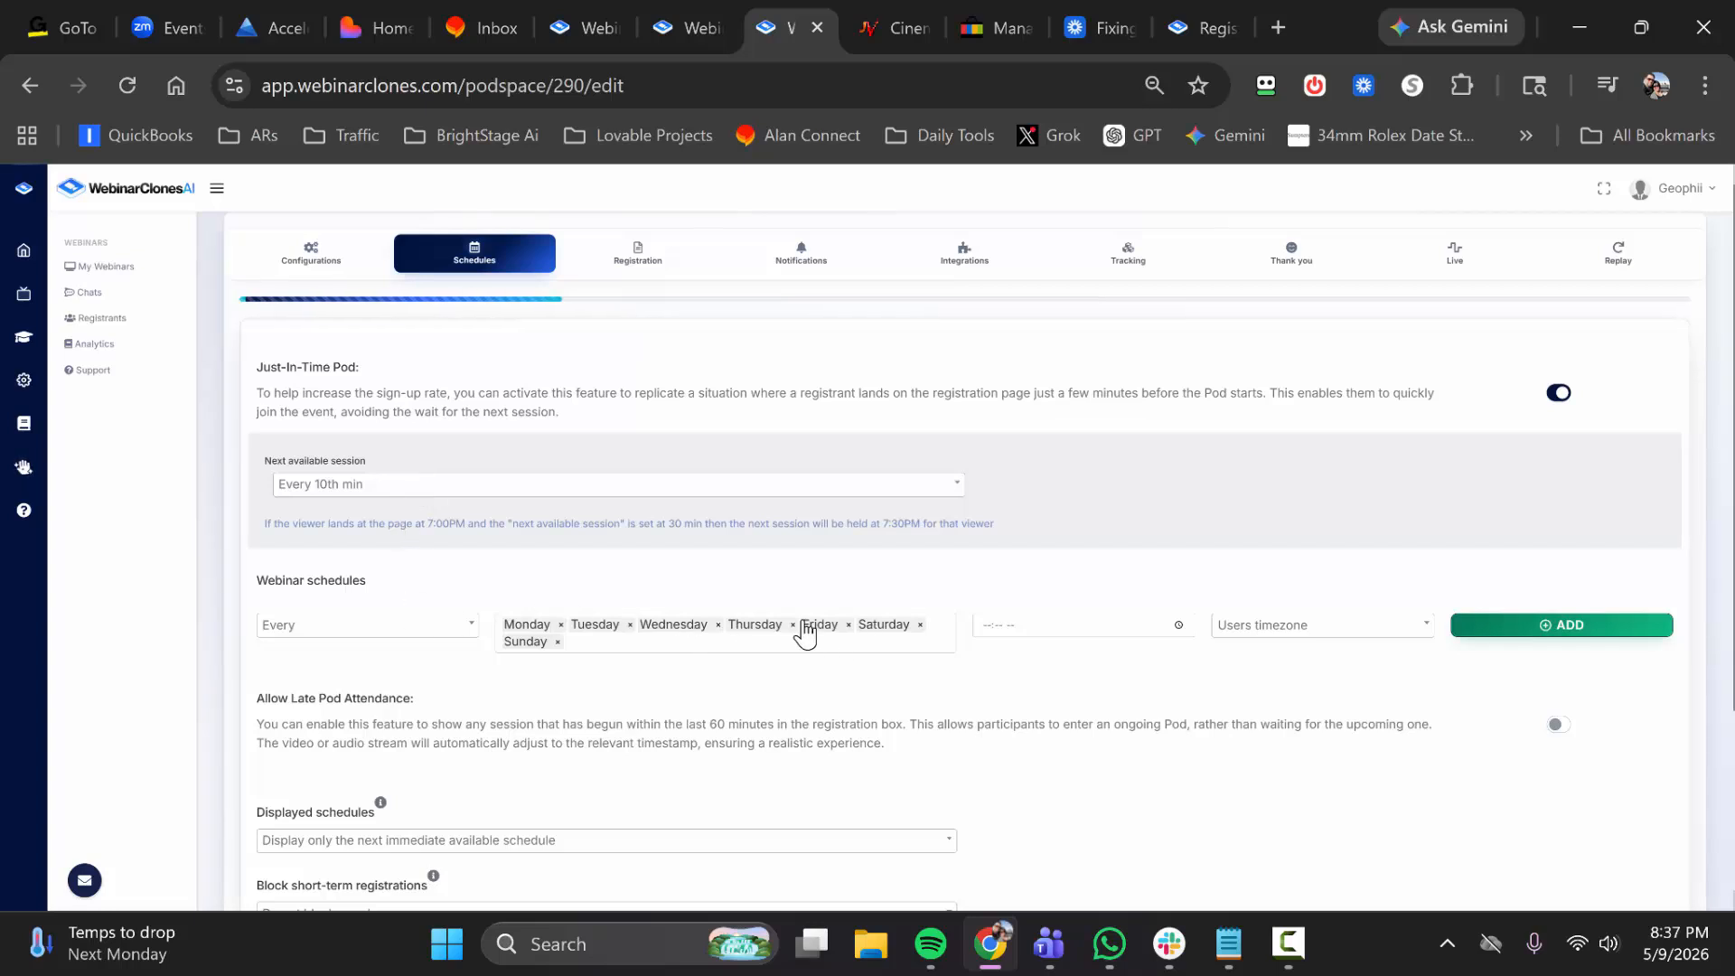
Look through the displayed schedules options, keep the current choice and move on to the Registration stage
{"action": "scroll", "coordinate": [862, 634], "scroll_direction": "down", "scroll_amount": 3}
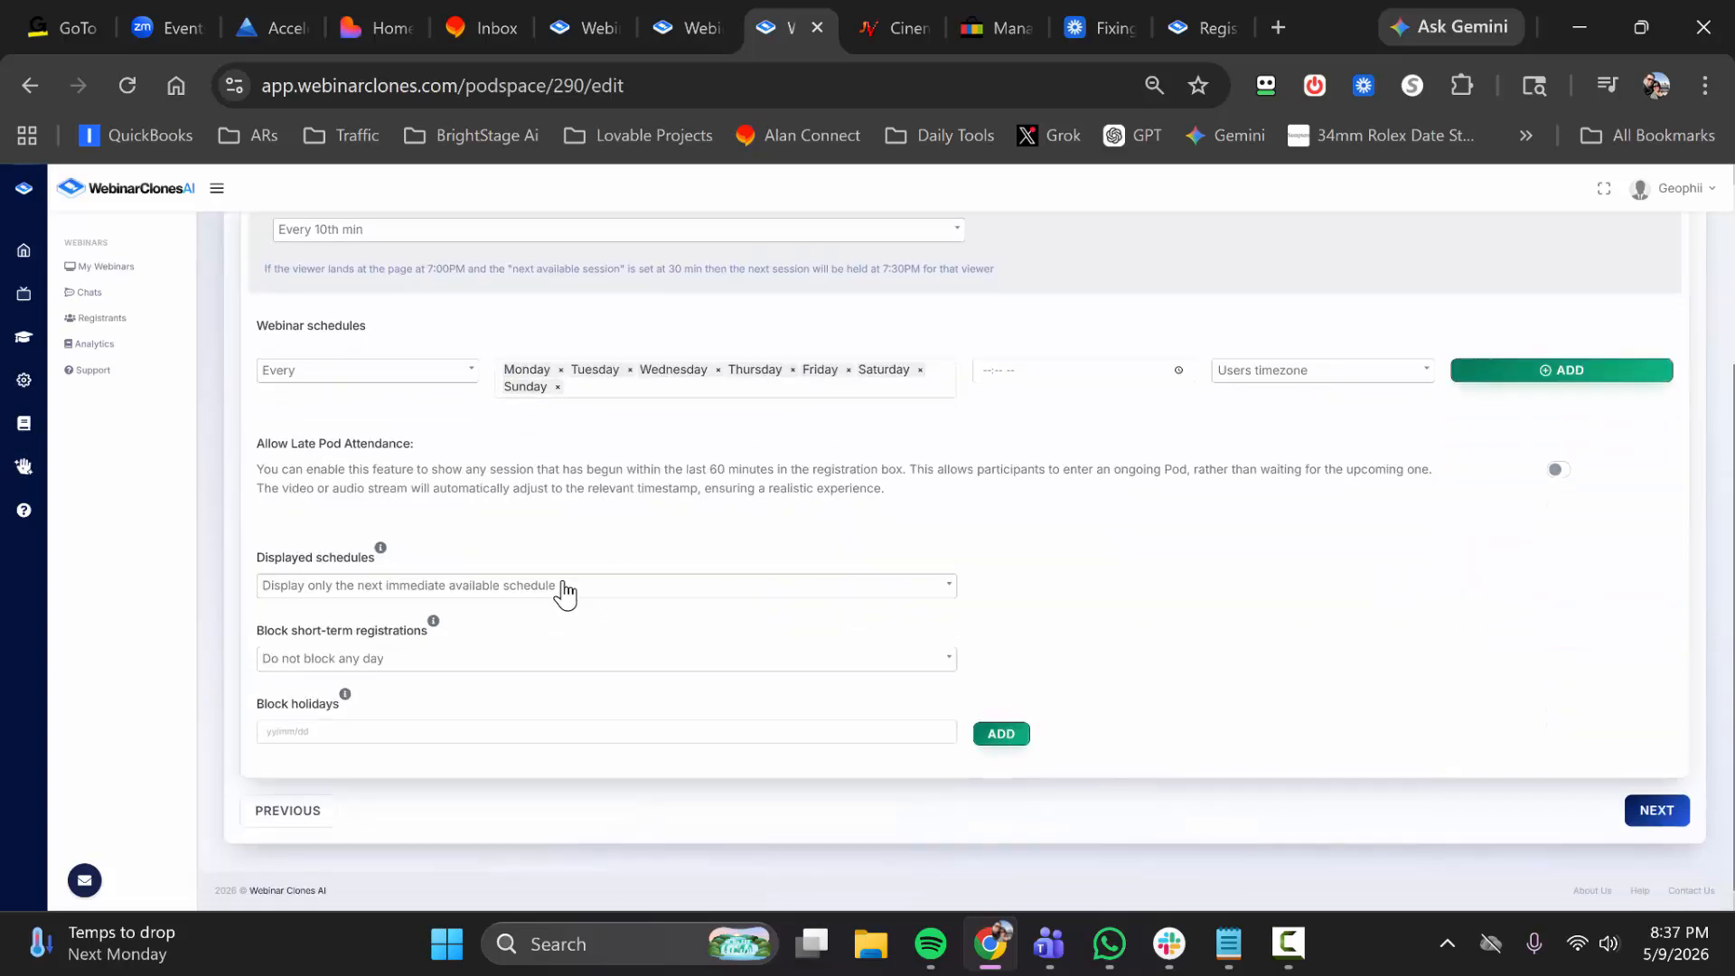
{"action": "left_click", "coordinate": [474, 589]}
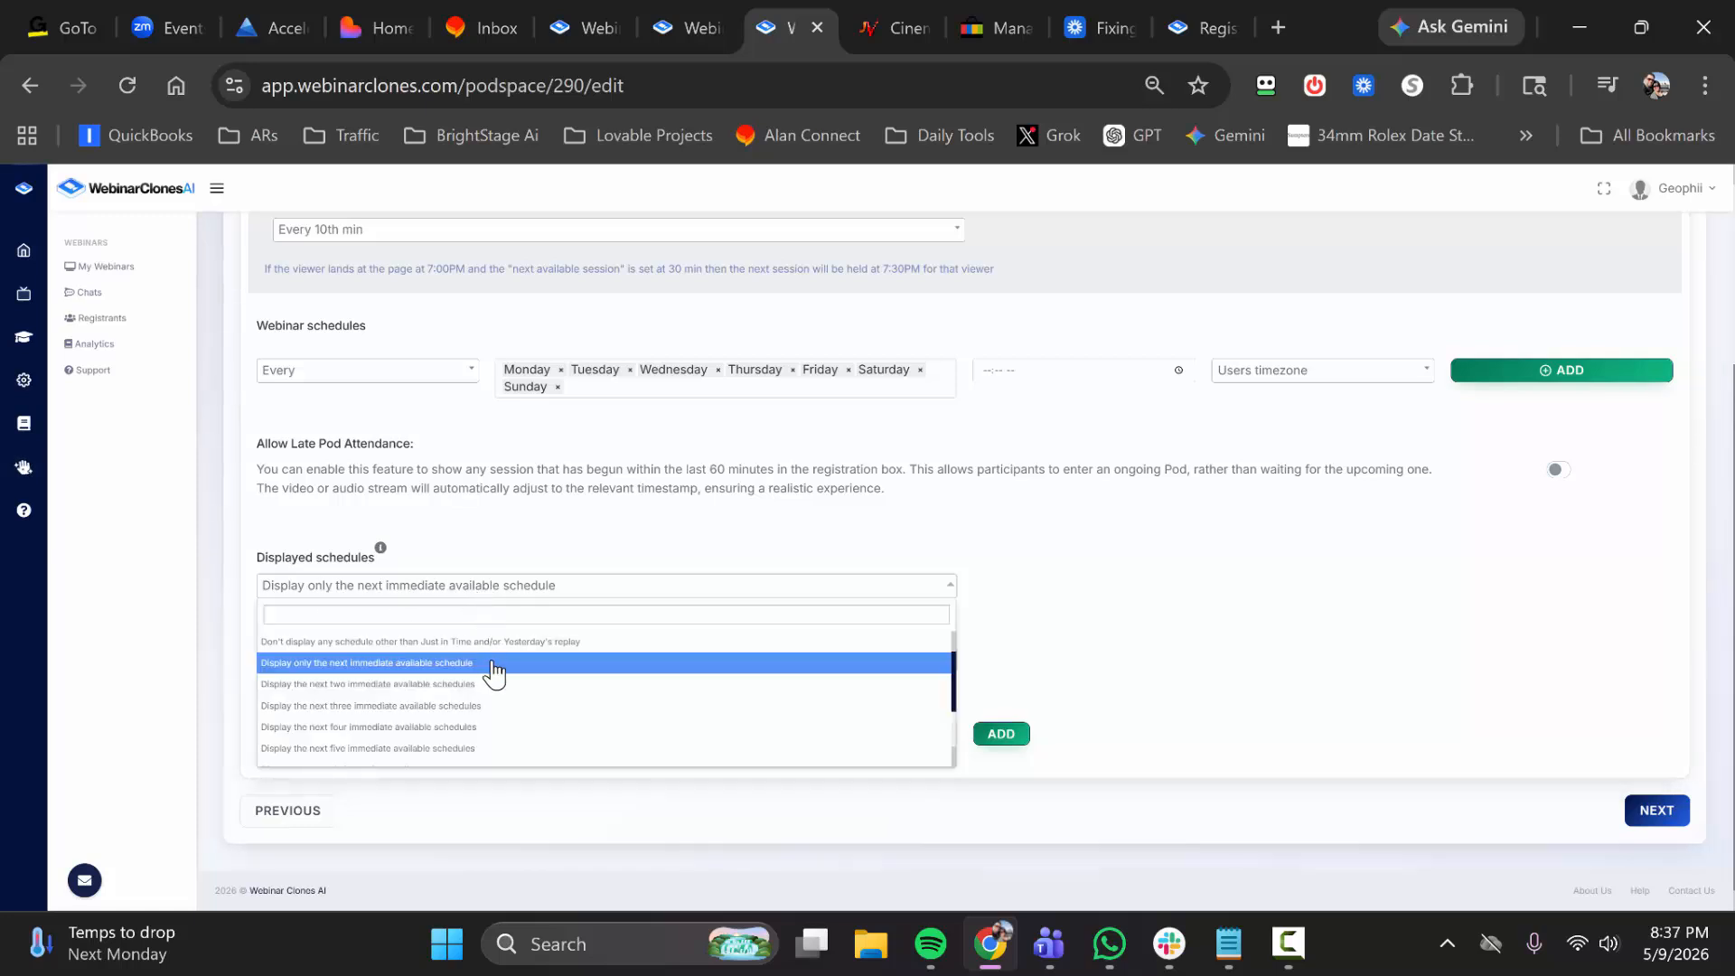
{"action": "scroll", "coordinate": [518, 729], "scroll_direction": "down", "scroll_amount": 2}
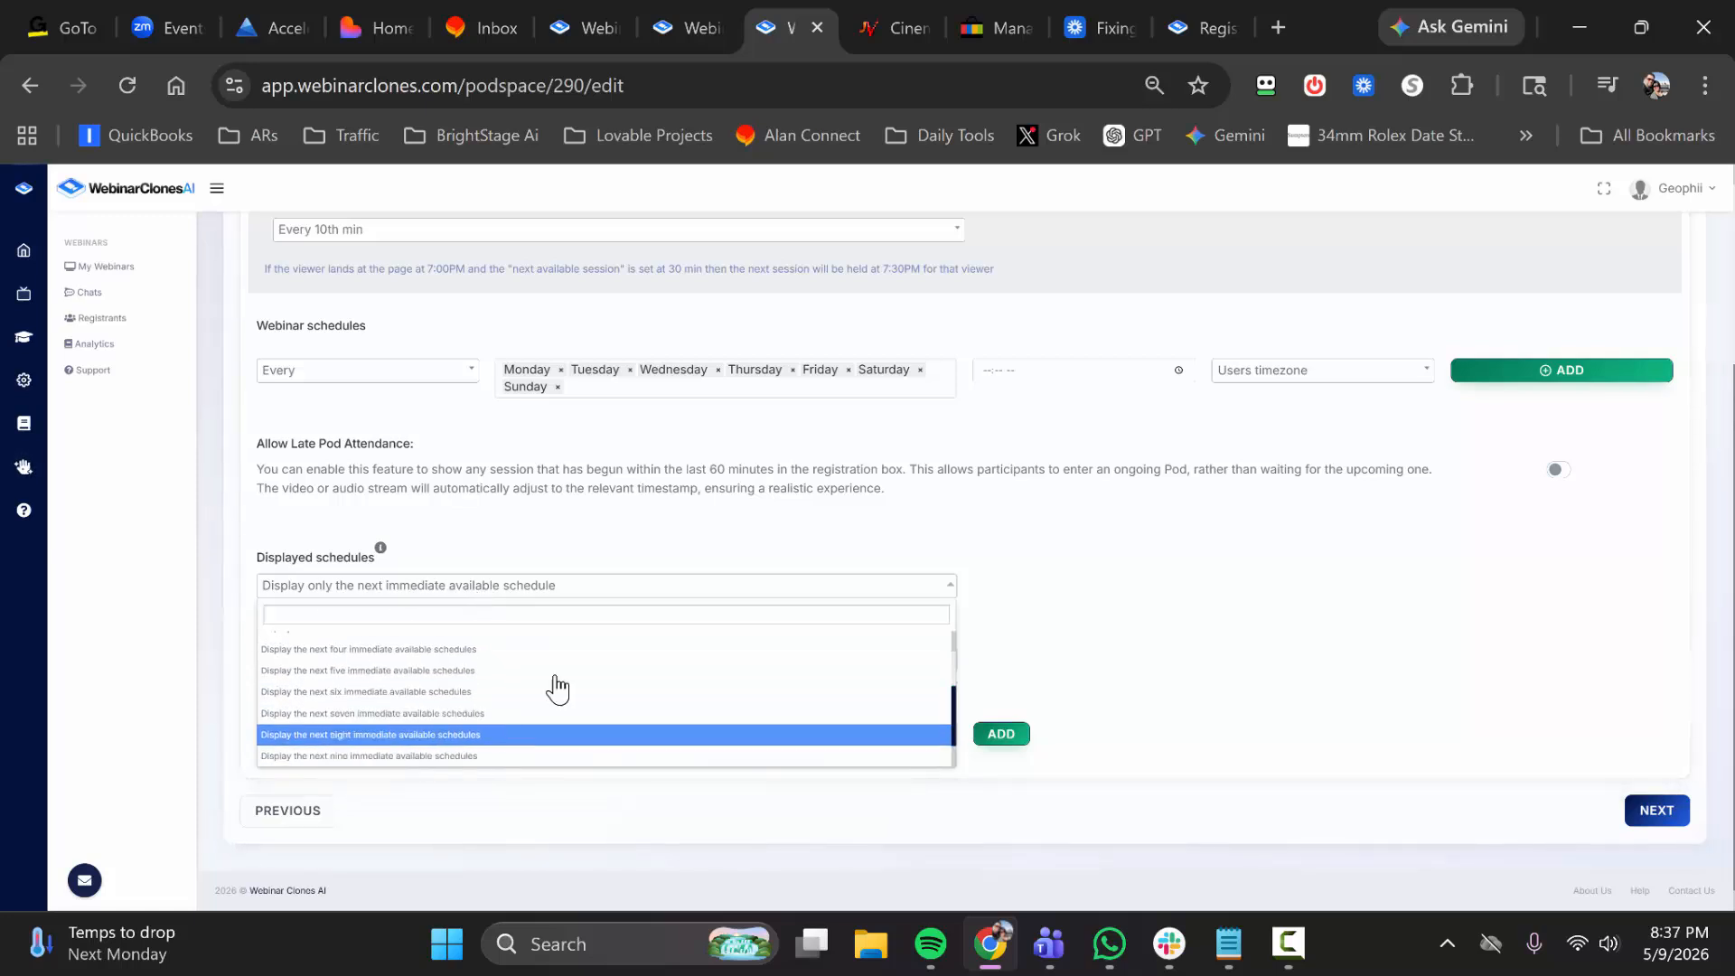
{"action": "left_click", "coordinate": [621, 554]}
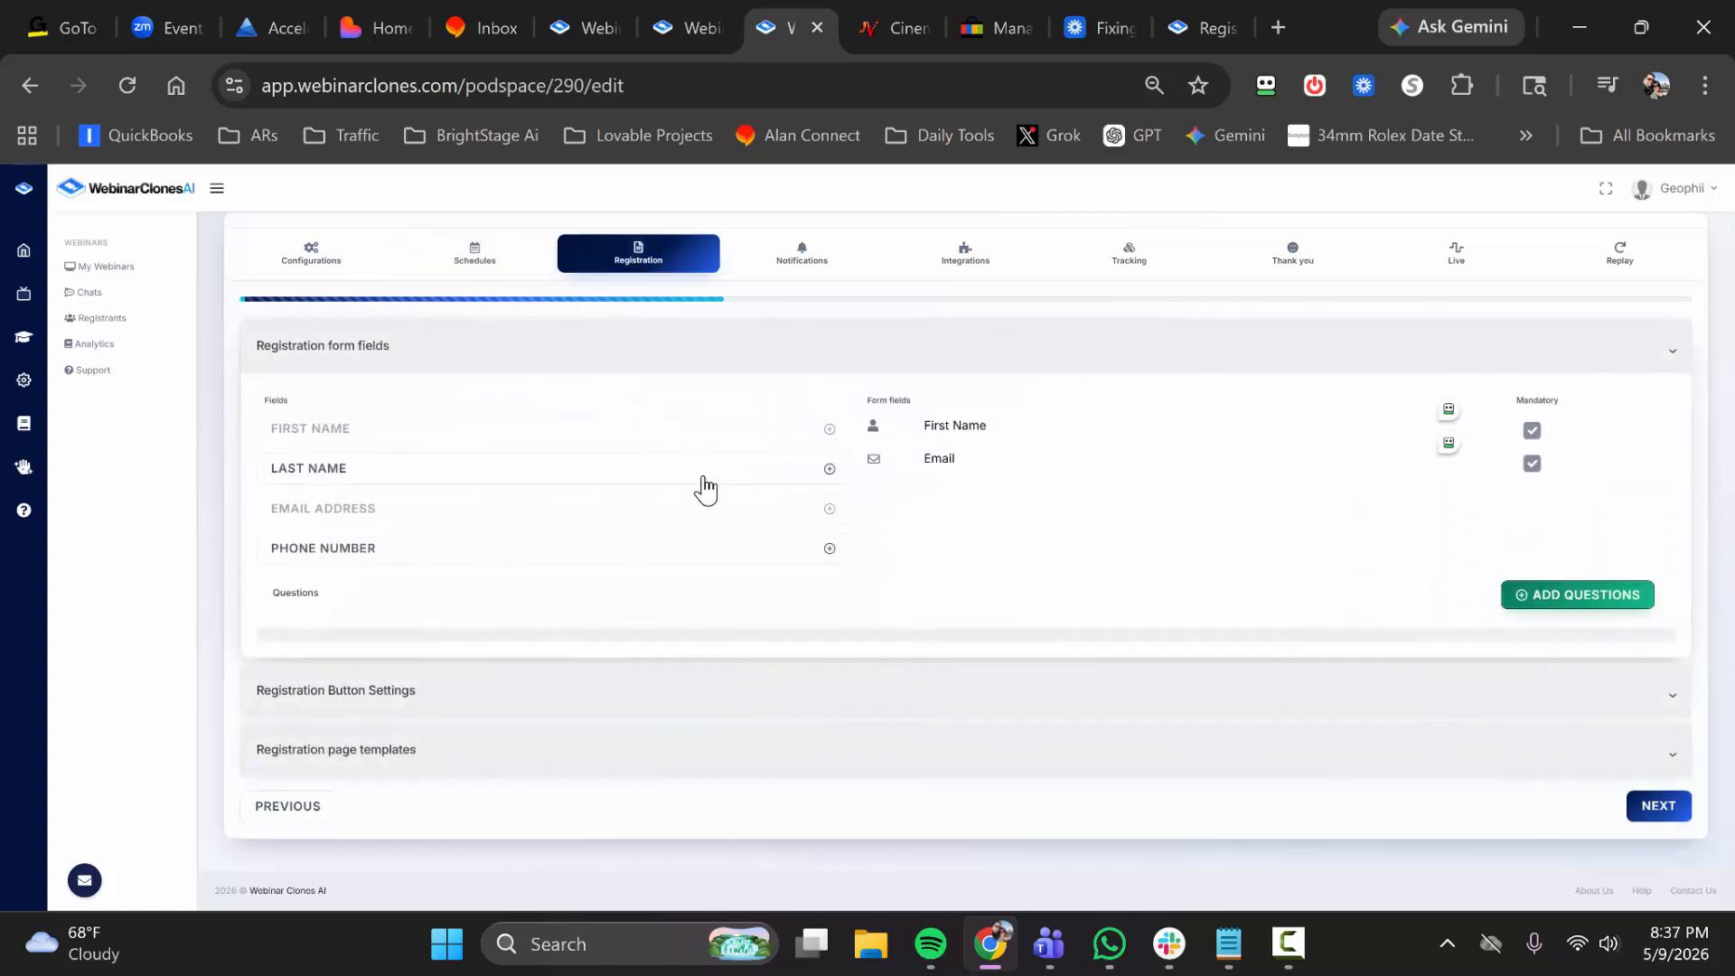
Try adding the Last Name and Phone Number fields to the registration form and remove both again
{"action": "left_click", "coordinate": [830, 468]}
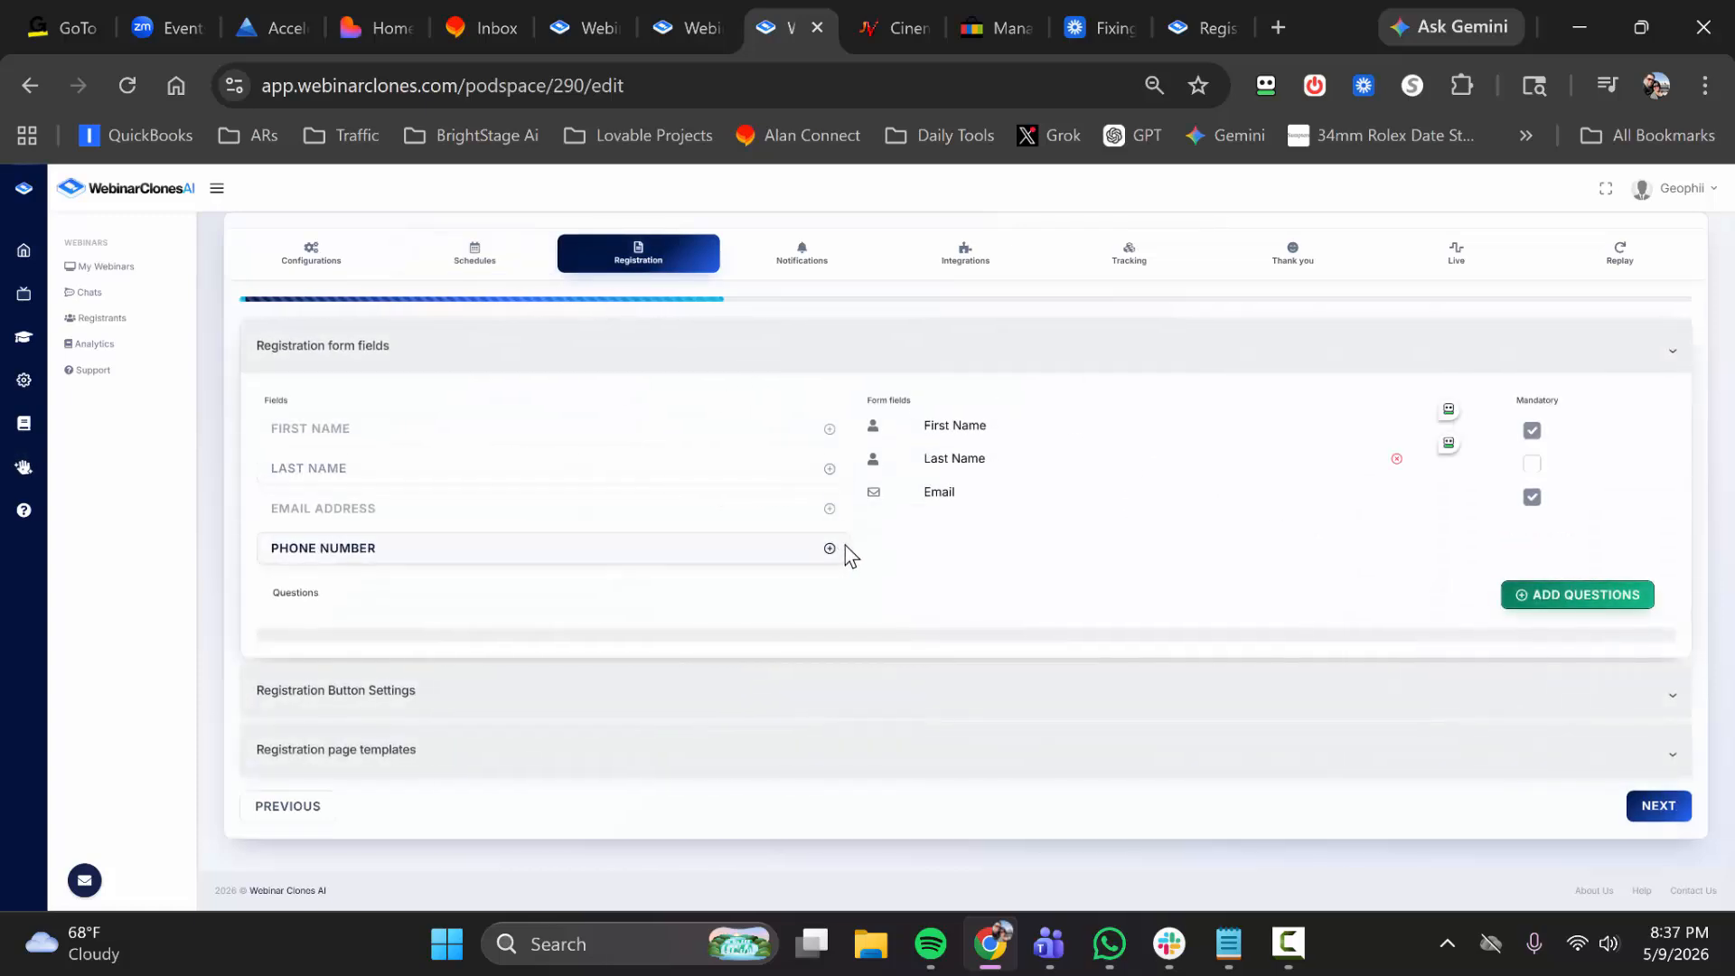
{"action": "left_click", "coordinate": [831, 548]}
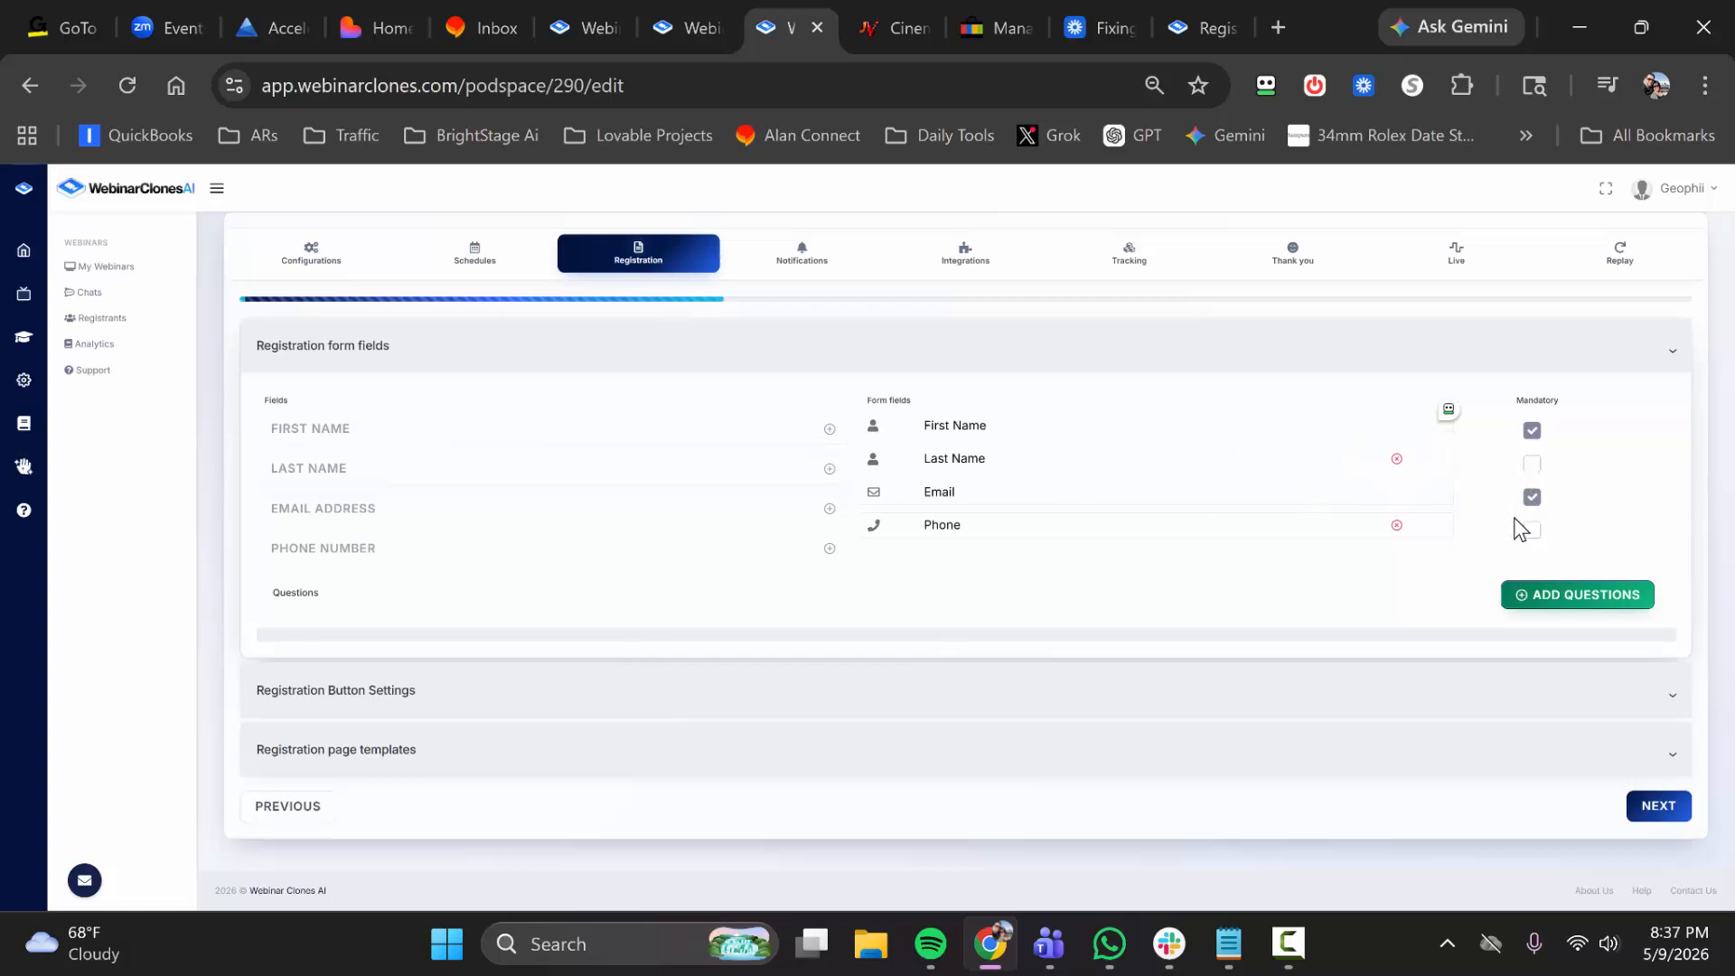
{"action": "left_click", "coordinate": [1395, 458]}
{"action": "left_click", "coordinate": [1396, 491]}
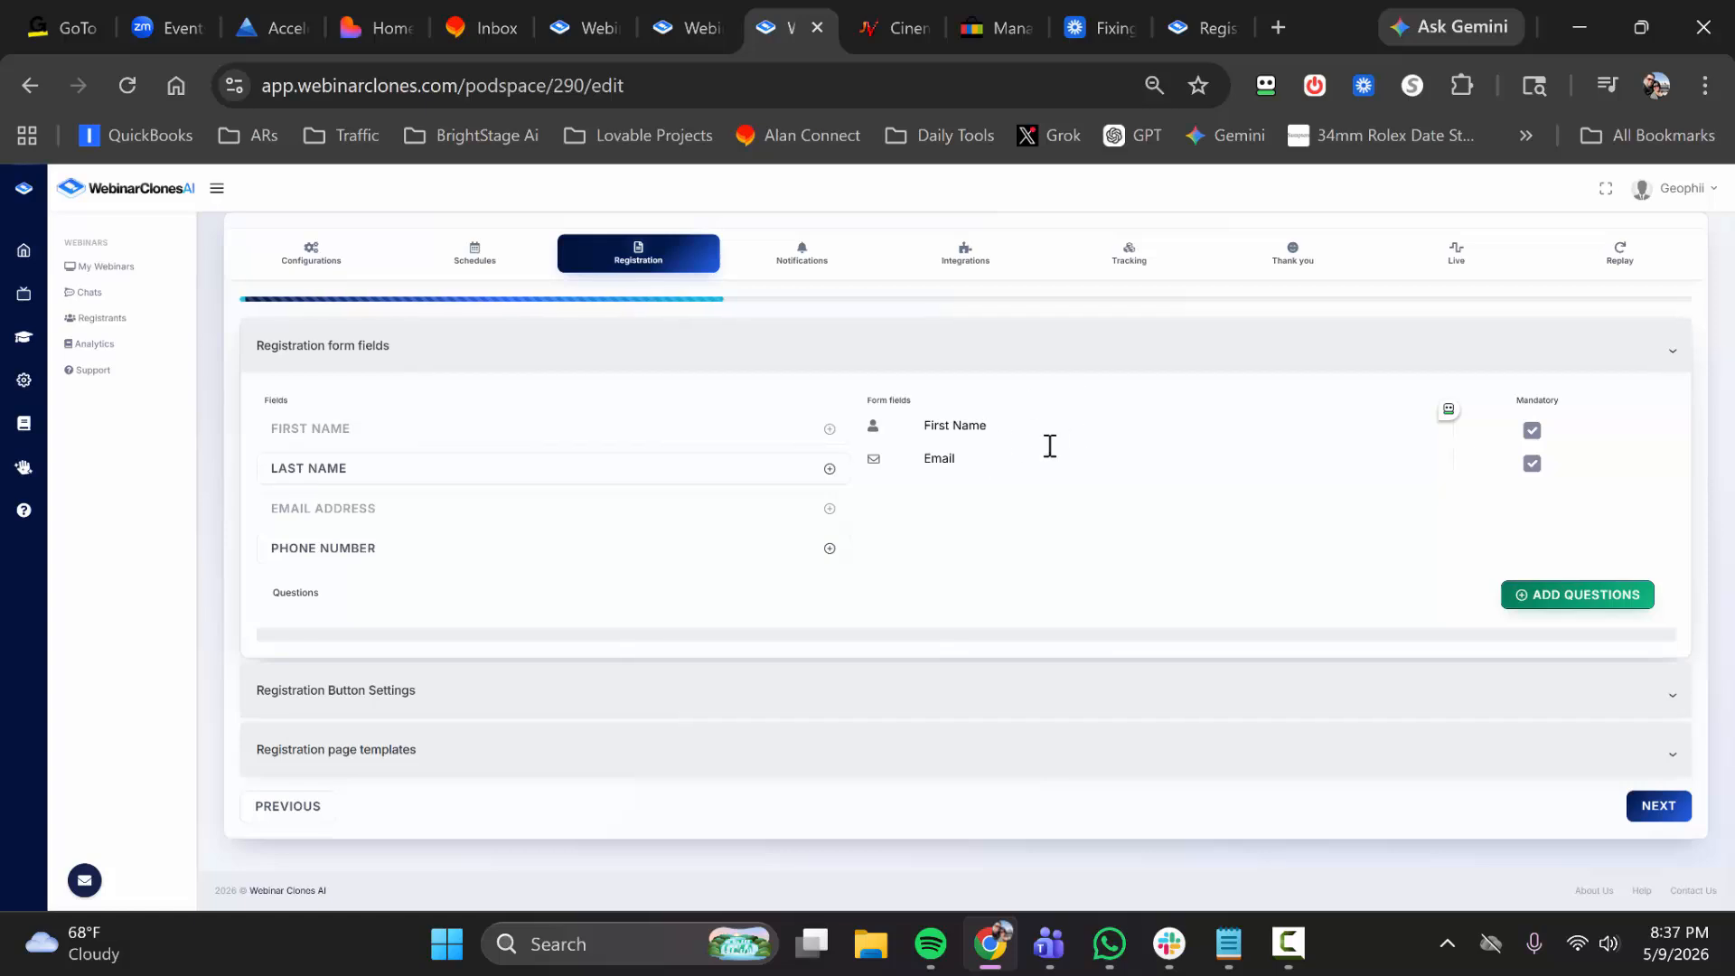
Expand the Registration Button Settings, look over the variation's options and copy its embed code
{"action": "left_click", "coordinate": [551, 693]}
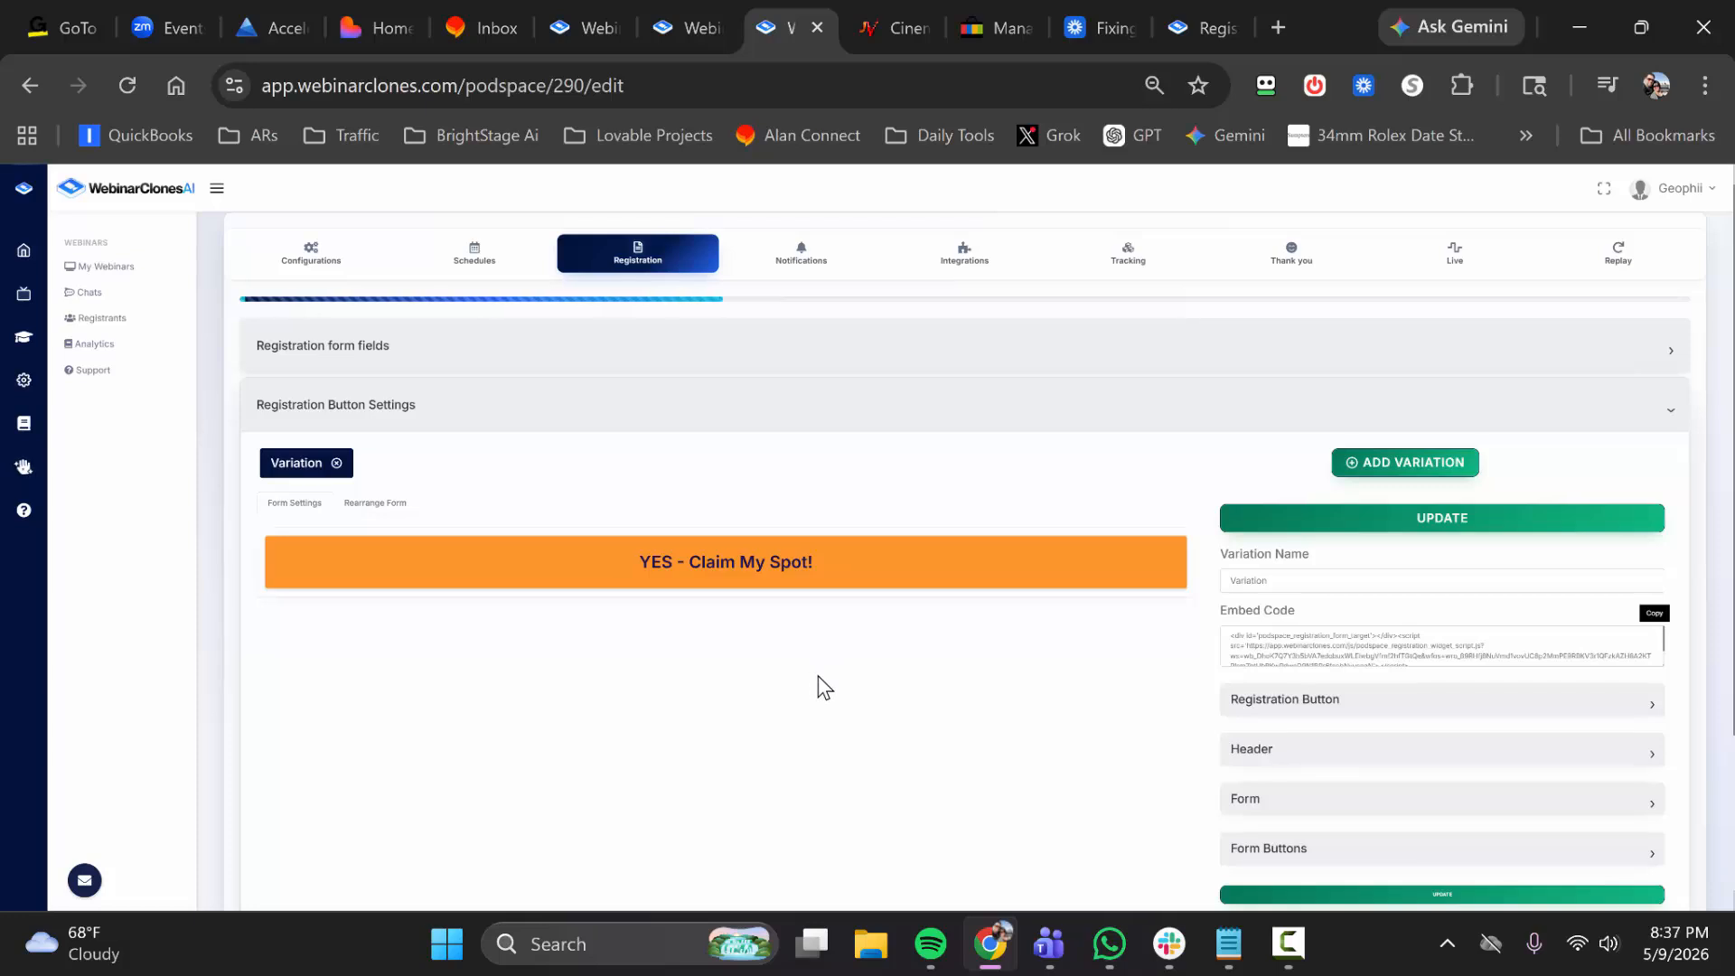
{"action": "scroll", "coordinate": [1310, 615], "scroll_direction": "down", "scroll_amount": 2}
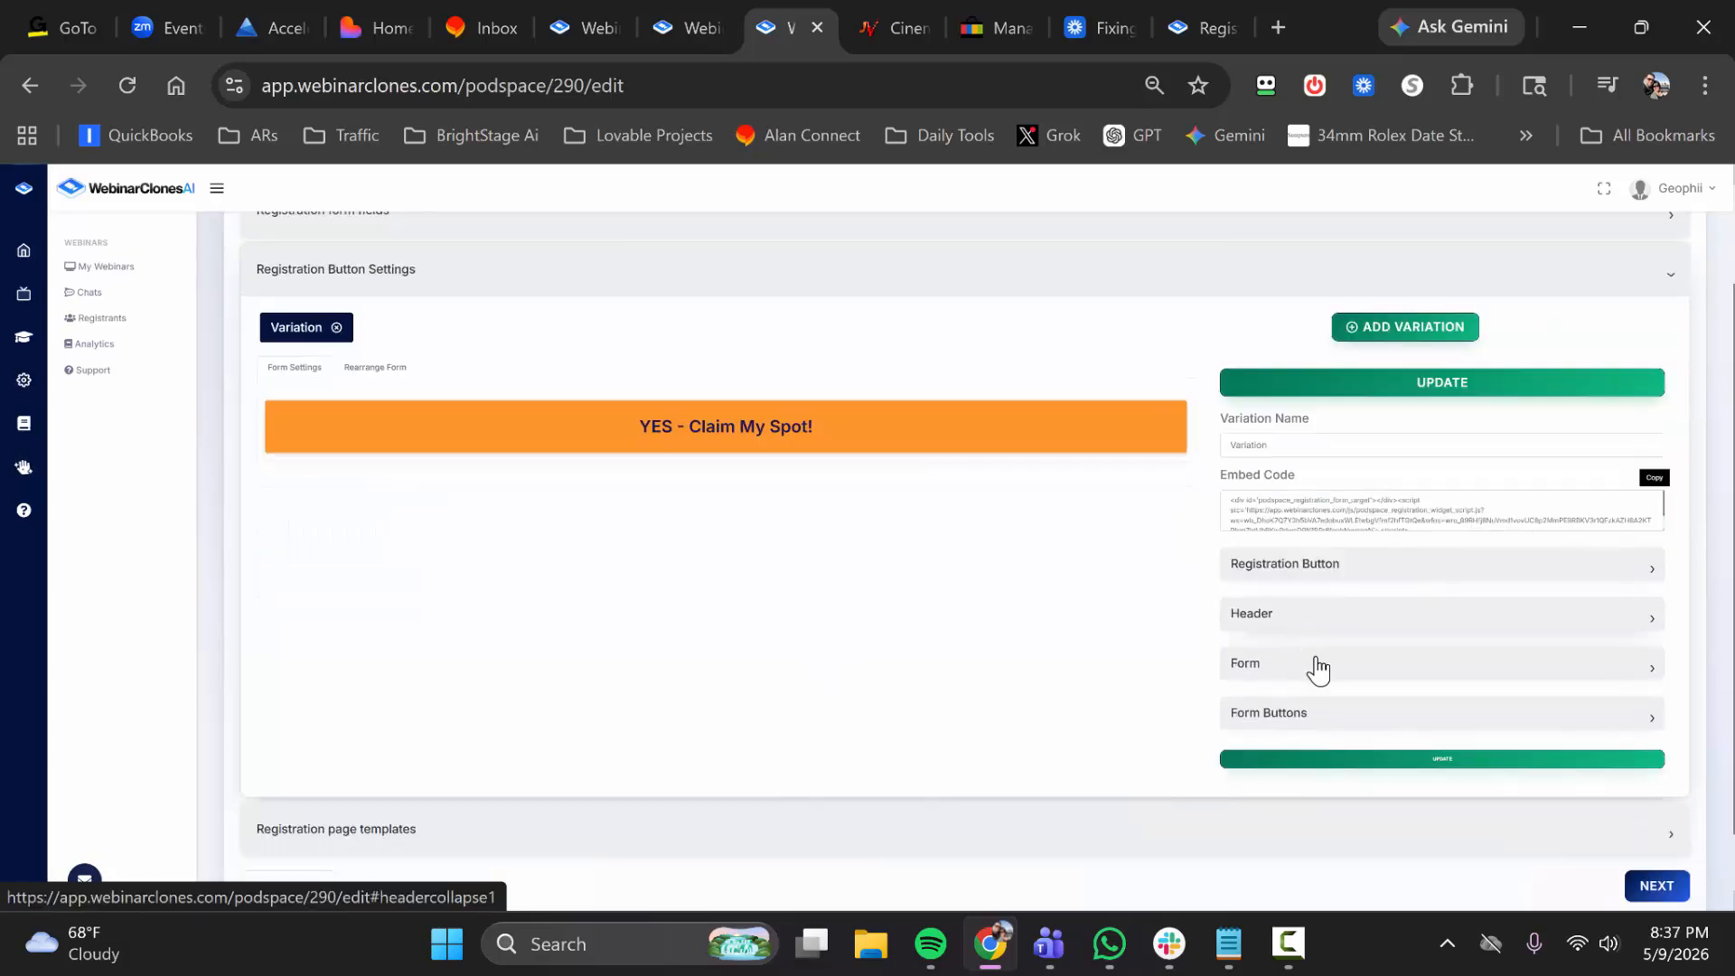
{"action": "scroll", "coordinate": [1317, 668], "scroll_direction": "up", "scroll_amount": 1}
{"action": "scroll", "coordinate": [1317, 669], "scroll_direction": "up", "scroll_amount": 1}
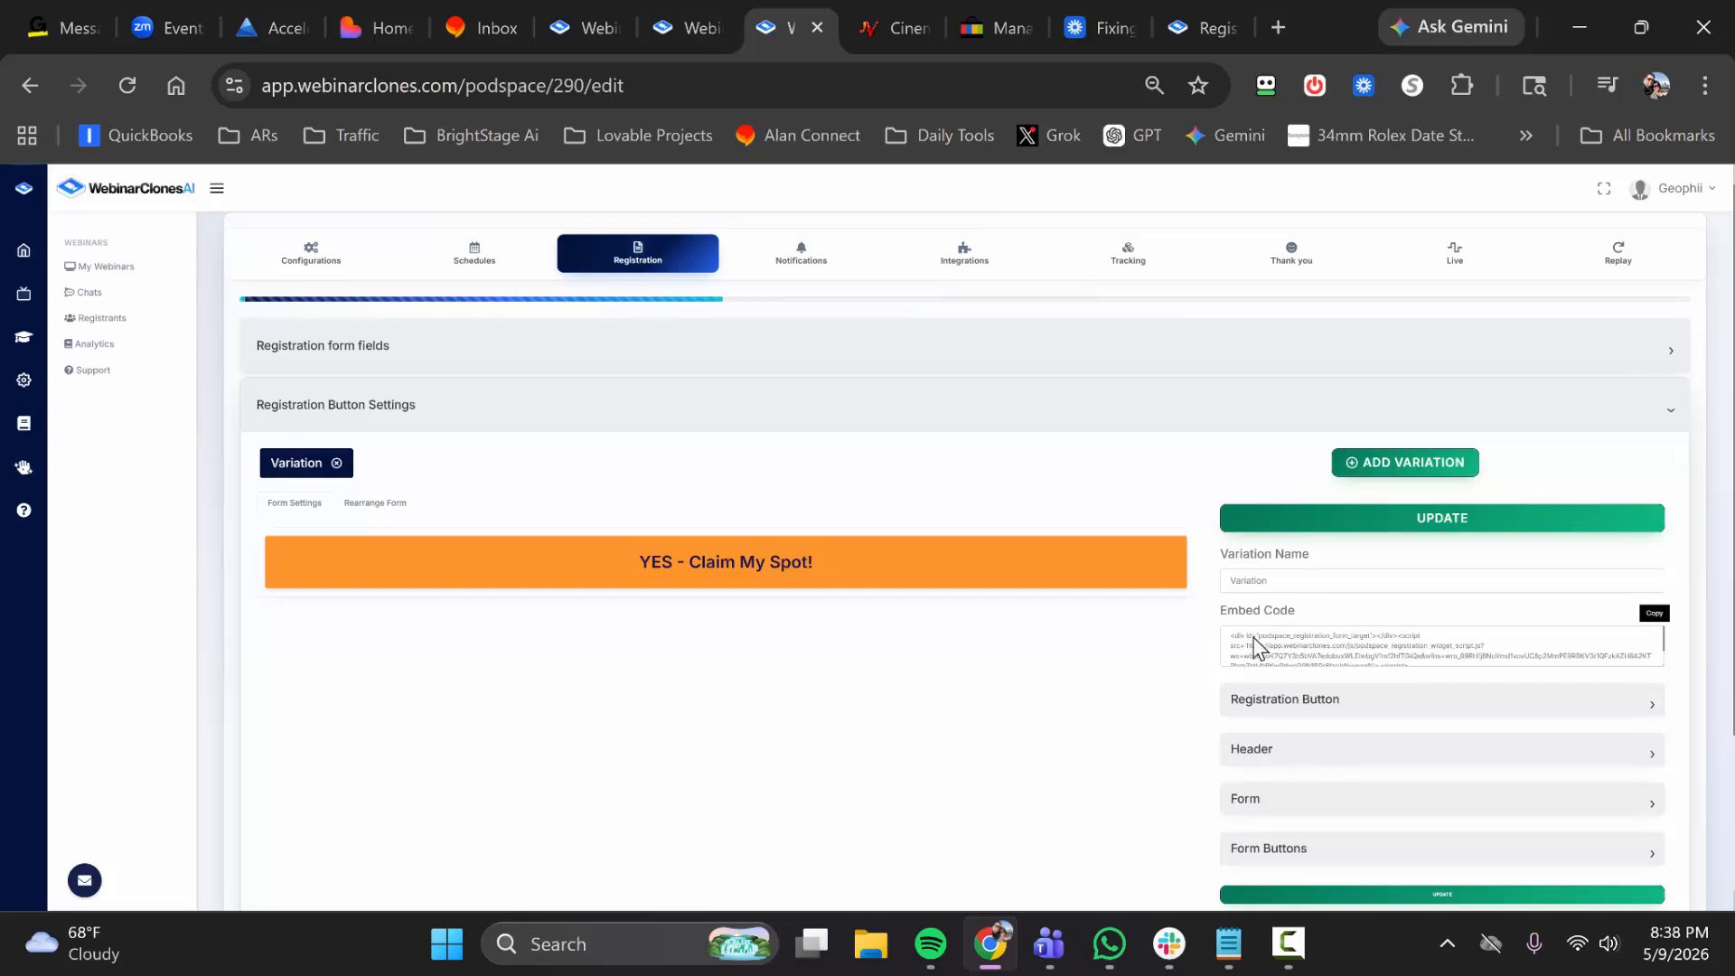
{"action": "left_click", "coordinate": [1656, 615]}
Expand the registration page templates and open Variant 1 for editing
{"action": "scroll", "coordinate": [722, 643], "scroll_direction": "down", "scroll_amount": 3}
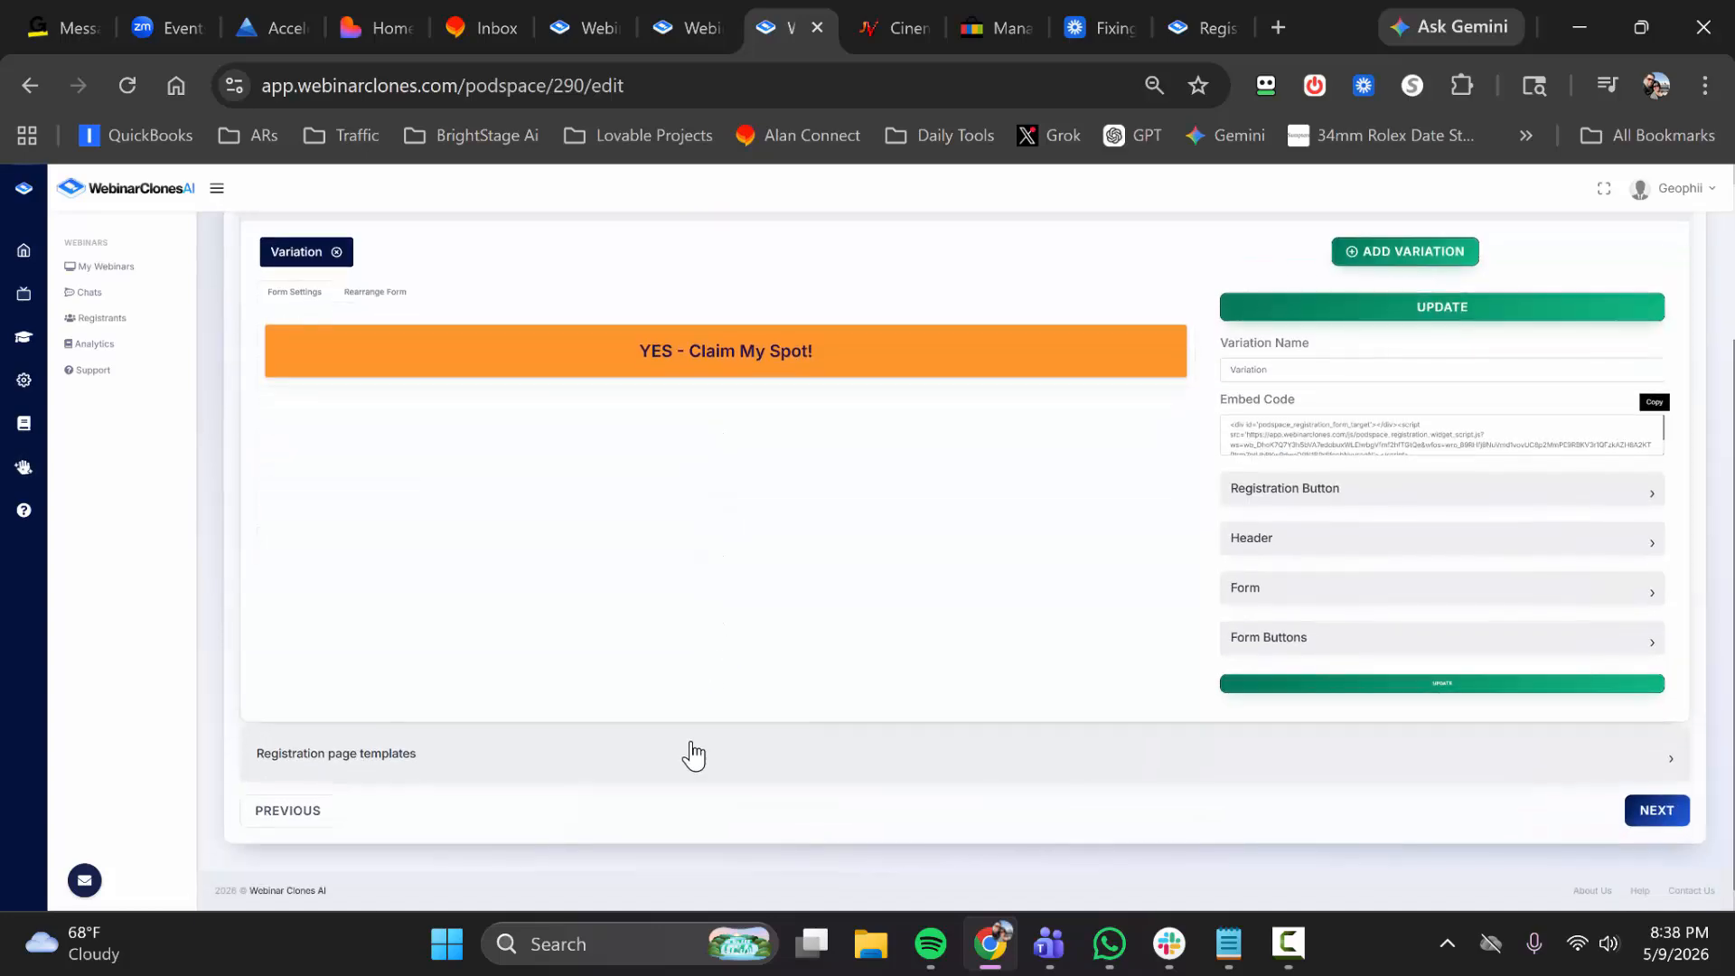
{"action": "left_click", "coordinate": [693, 764]}
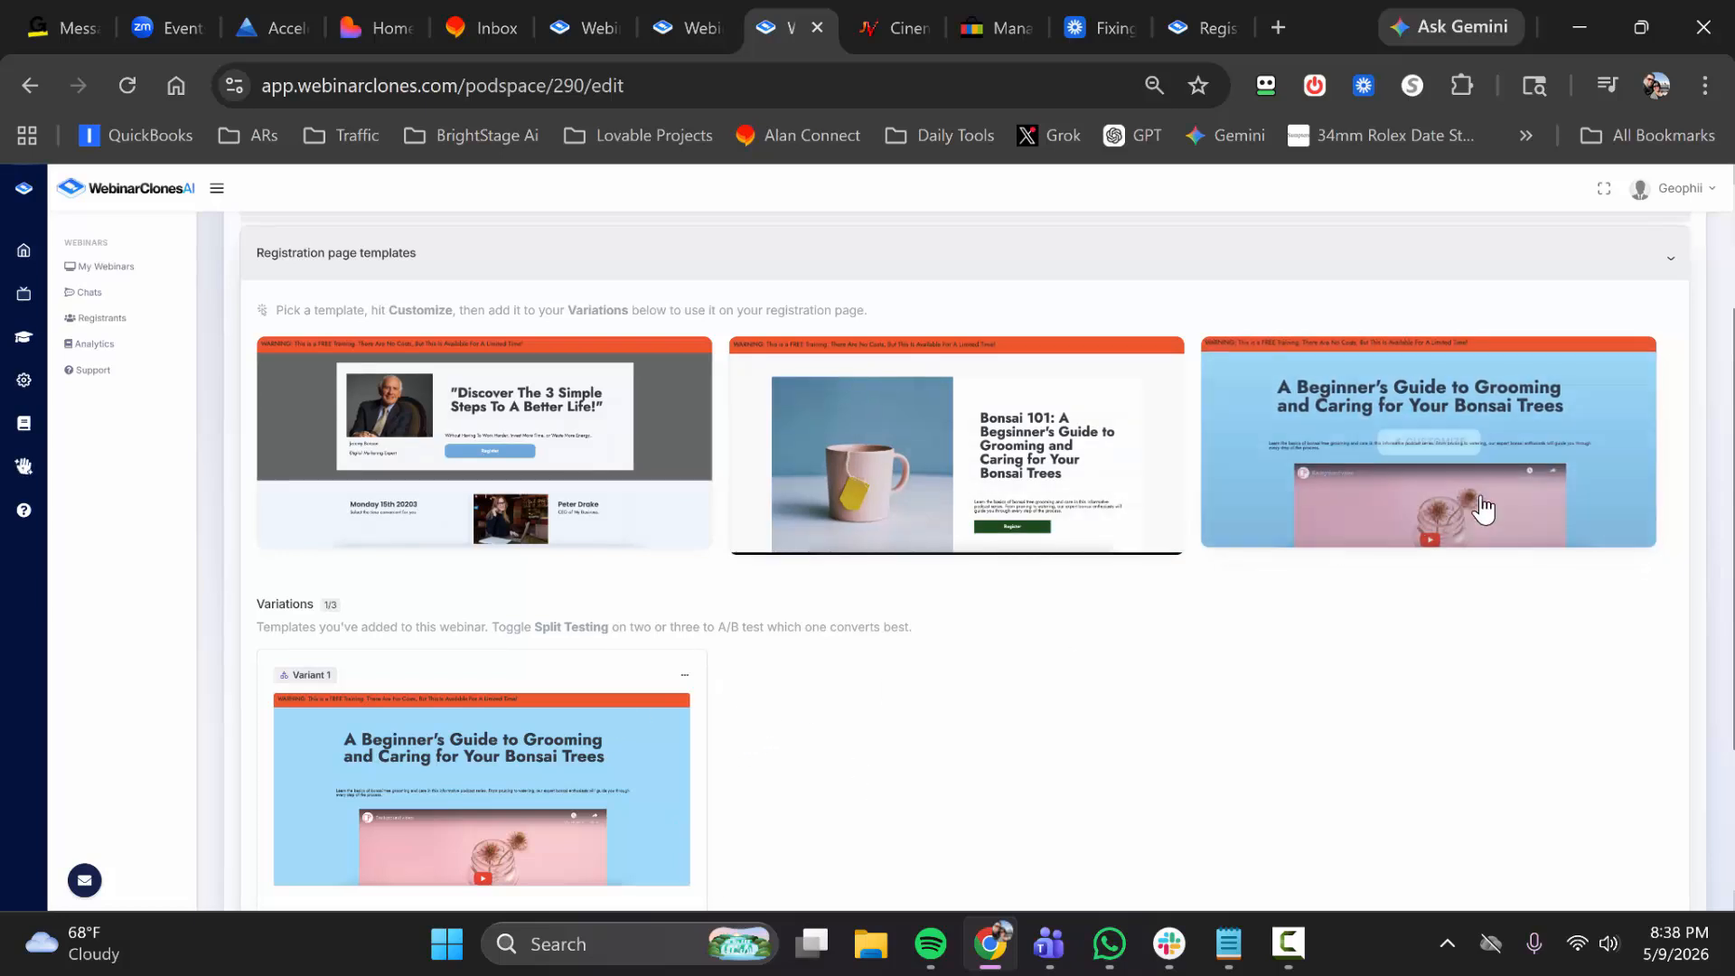
{"action": "left_click", "coordinate": [684, 676]}
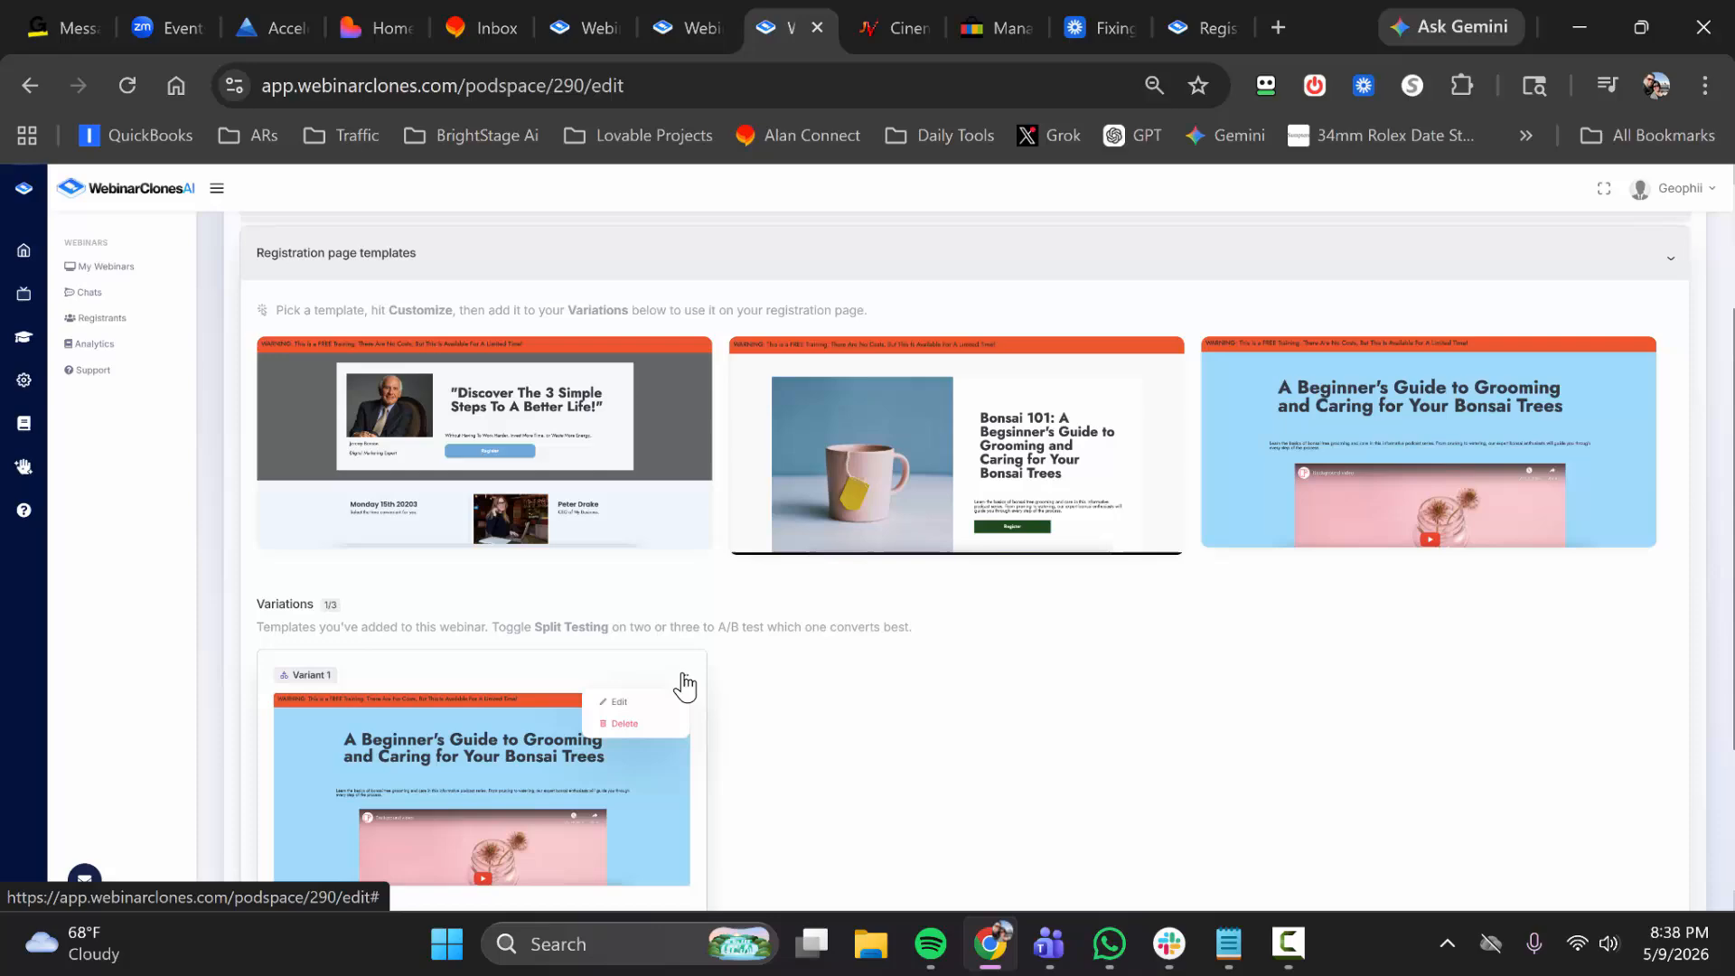
{"action": "left_click", "coordinate": [629, 703]}
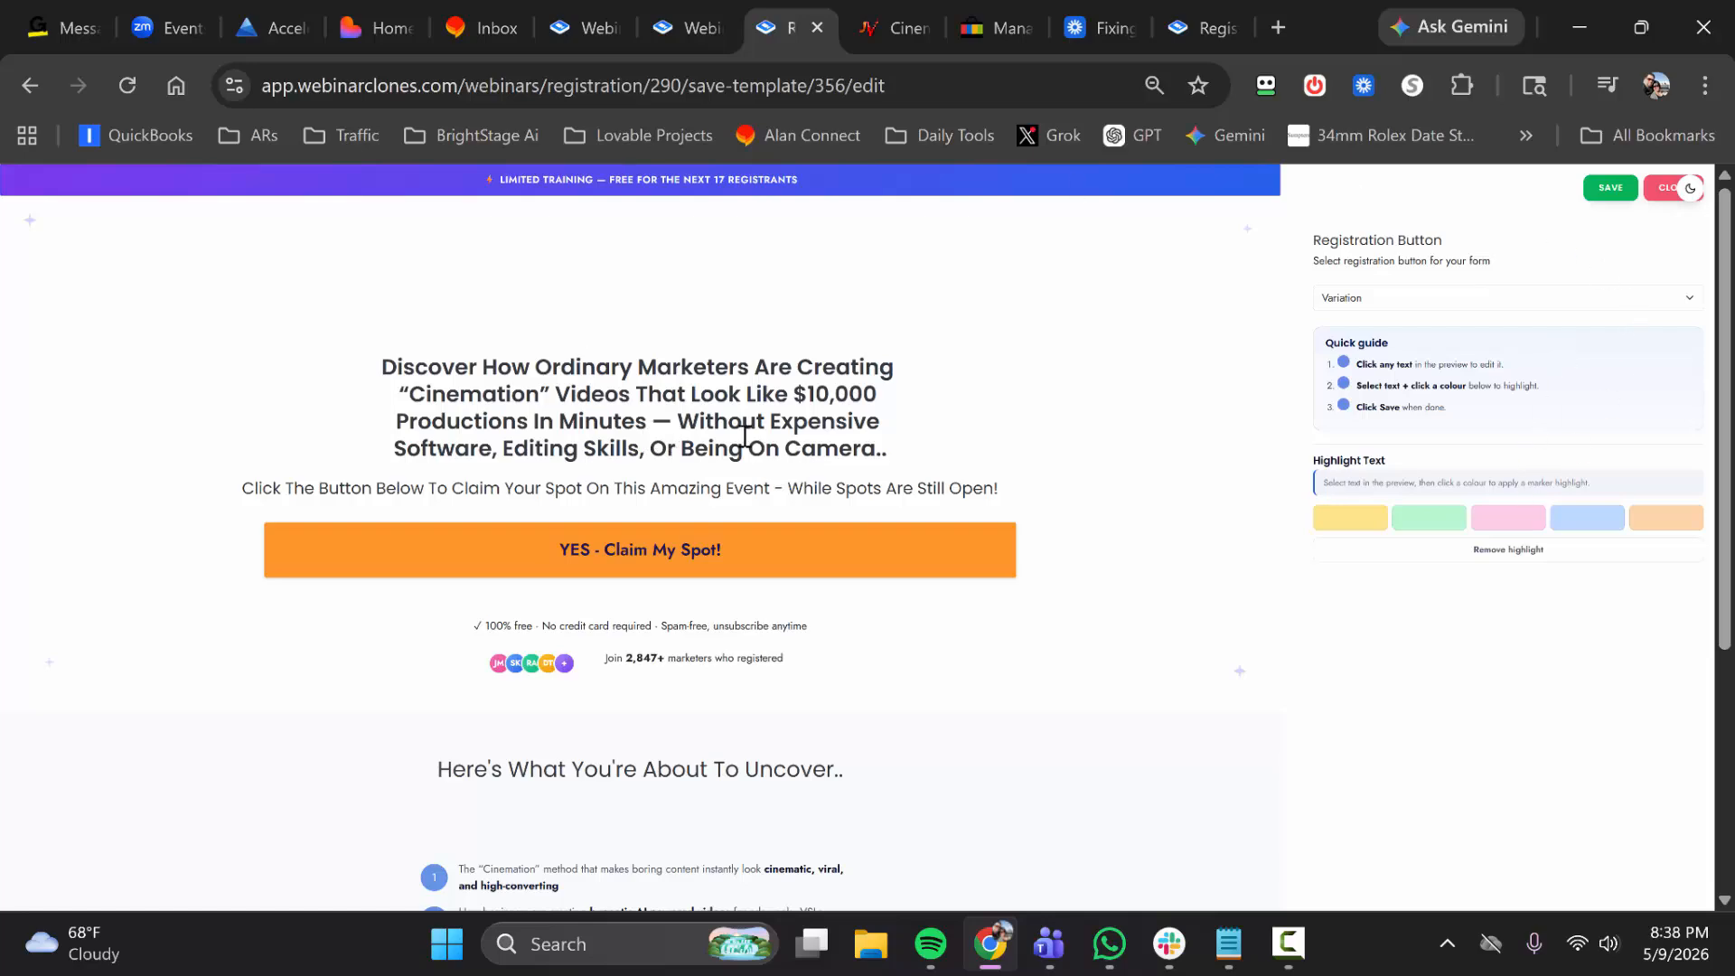
Look through the text of Variant 1's registration page and close its editor without saving
{"action": "scroll", "coordinate": [714, 524], "scroll_direction": "down", "scroll_amount": 4}
{"action": "scroll", "coordinate": [681, 614], "scroll_direction": "up", "scroll_amount": 4}
{"action": "left_click", "coordinate": [642, 488]}
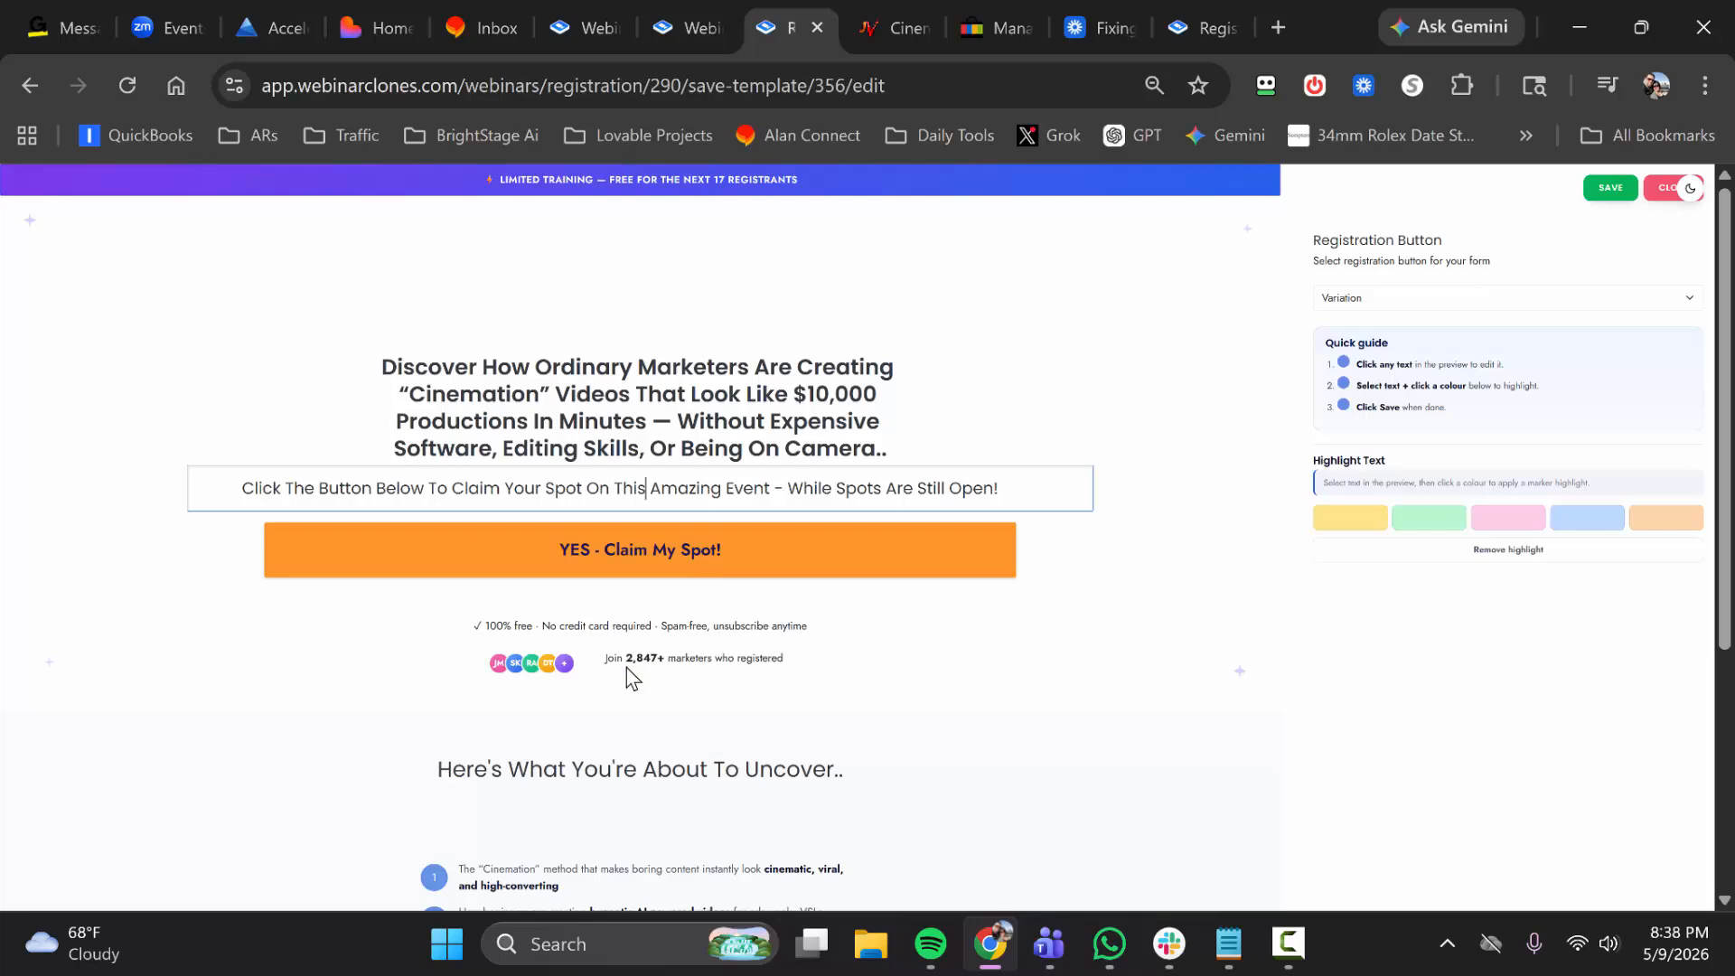
{"action": "scroll", "coordinate": [673, 651], "scroll_direction": "down", "scroll_amount": 3}
{"action": "scroll", "coordinate": [910, 681], "scroll_direction": "up", "scroll_amount": 4}
{"action": "left_click", "coordinate": [1650, 198]}
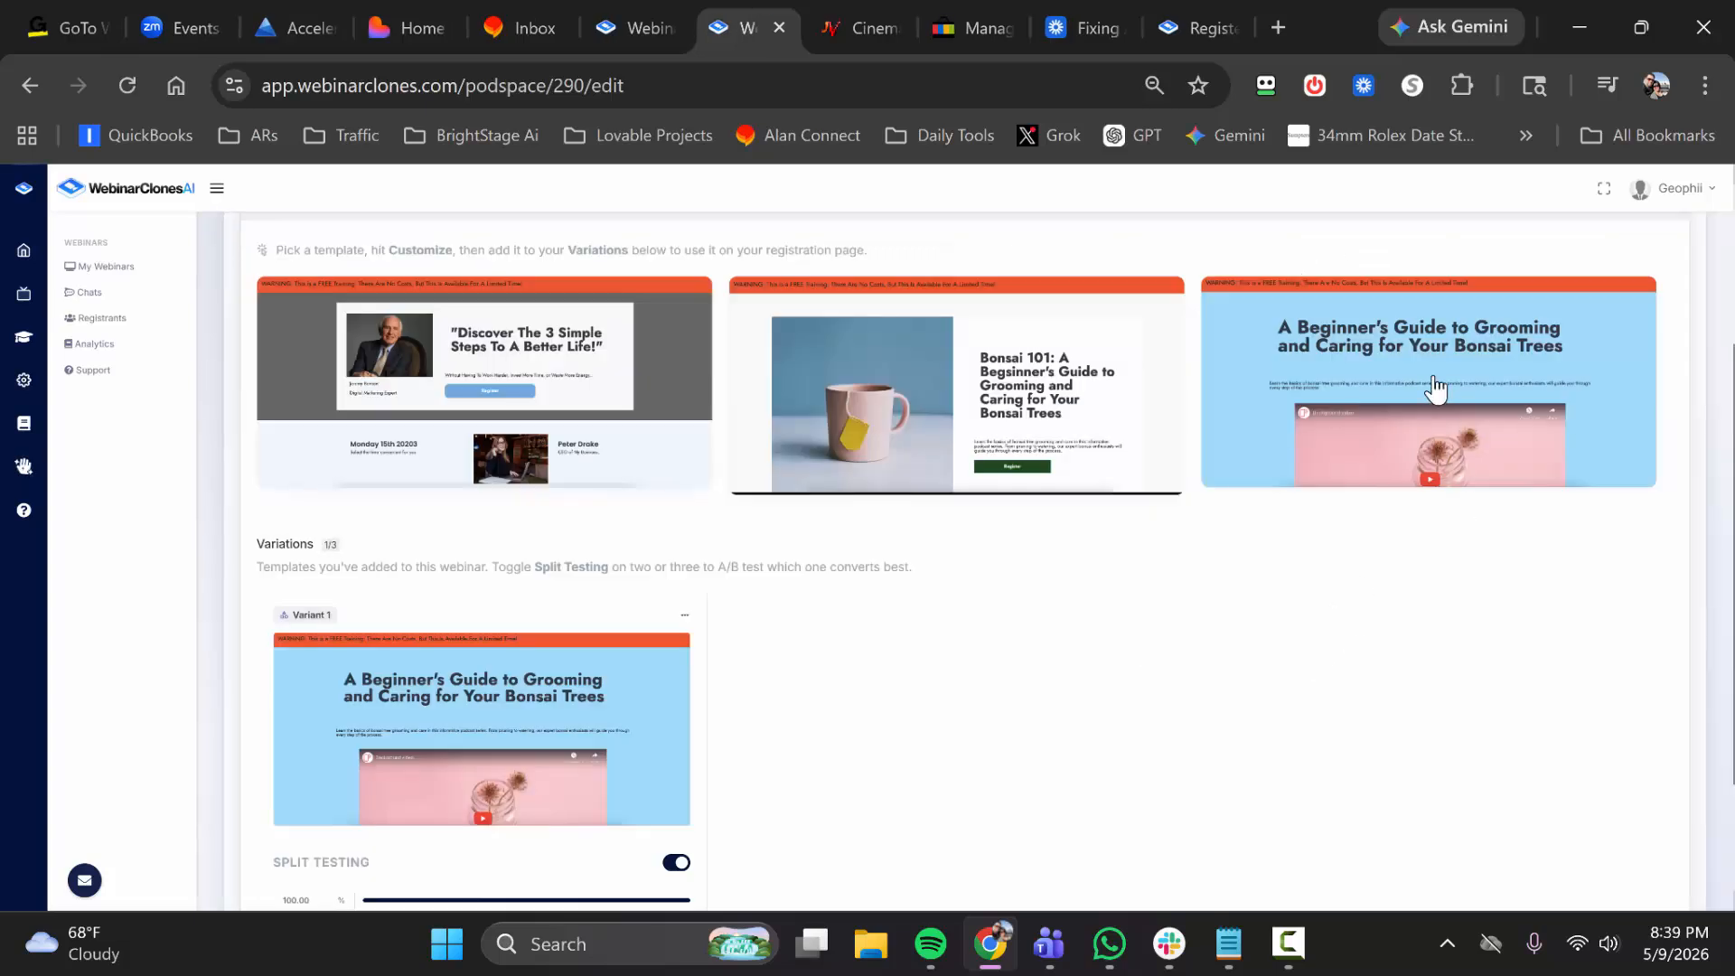
Open the blue "A Beginner's Guide to Grooming and Caring for Your Bonsai Trees" template for customizing and look through its page
{"action": "mouse_move", "coordinate": [1369, 370]}
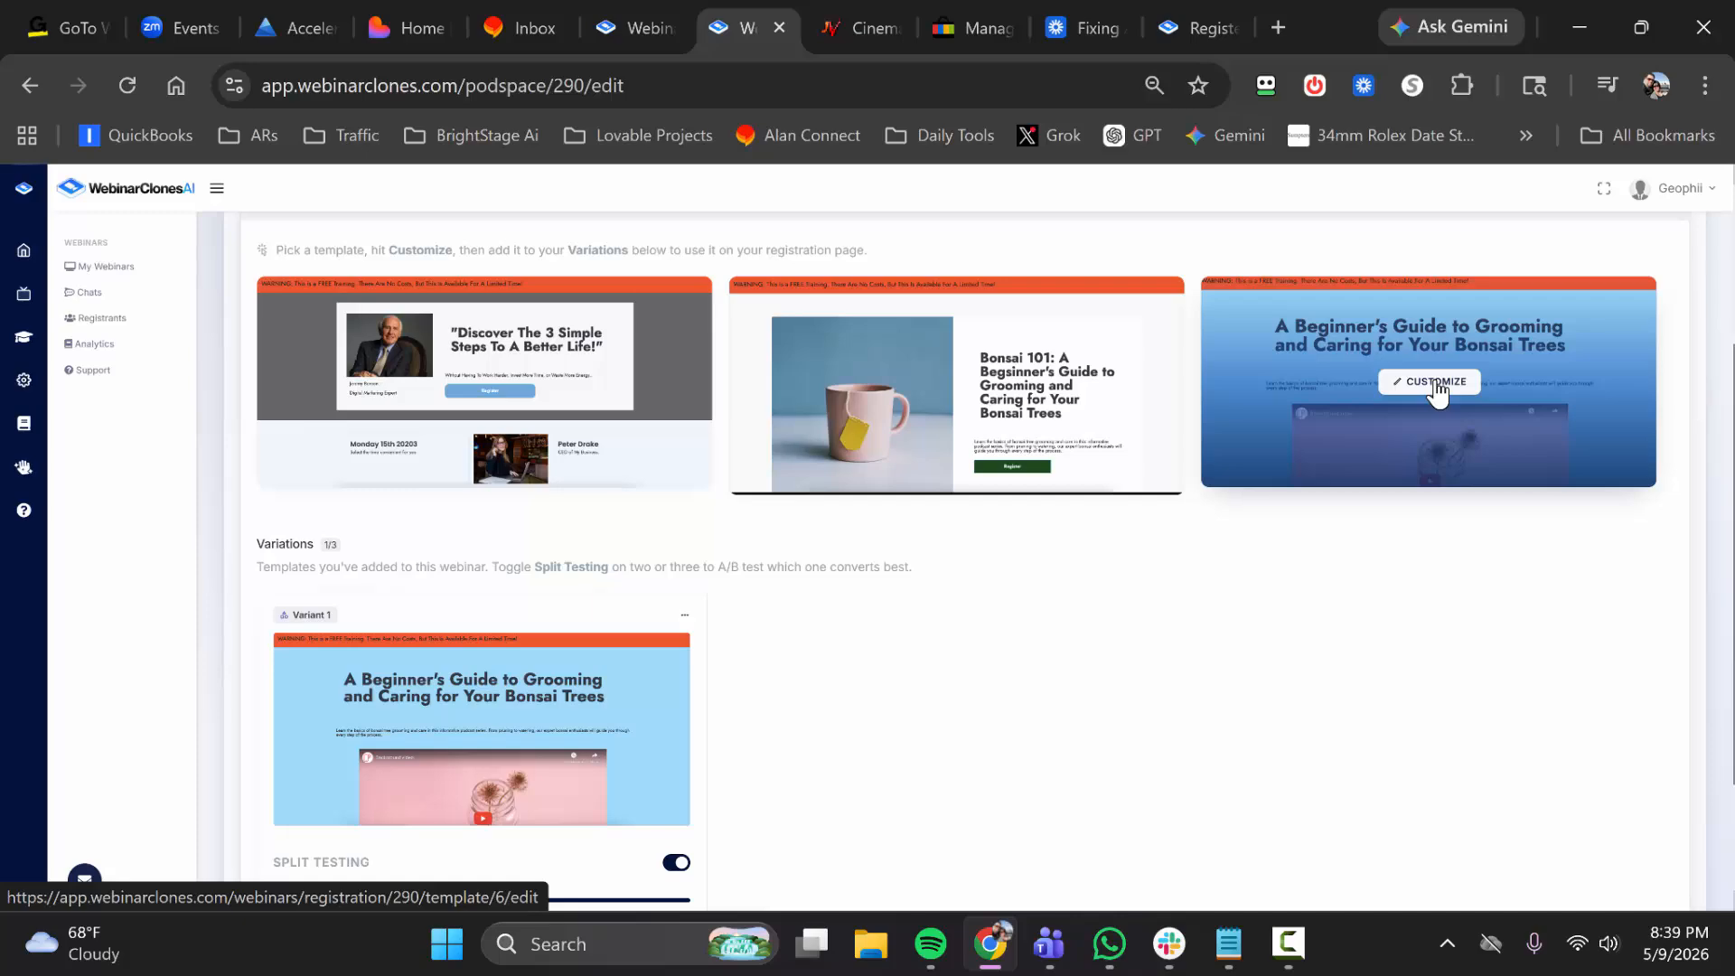
{"action": "left_click", "coordinate": [1436, 389]}
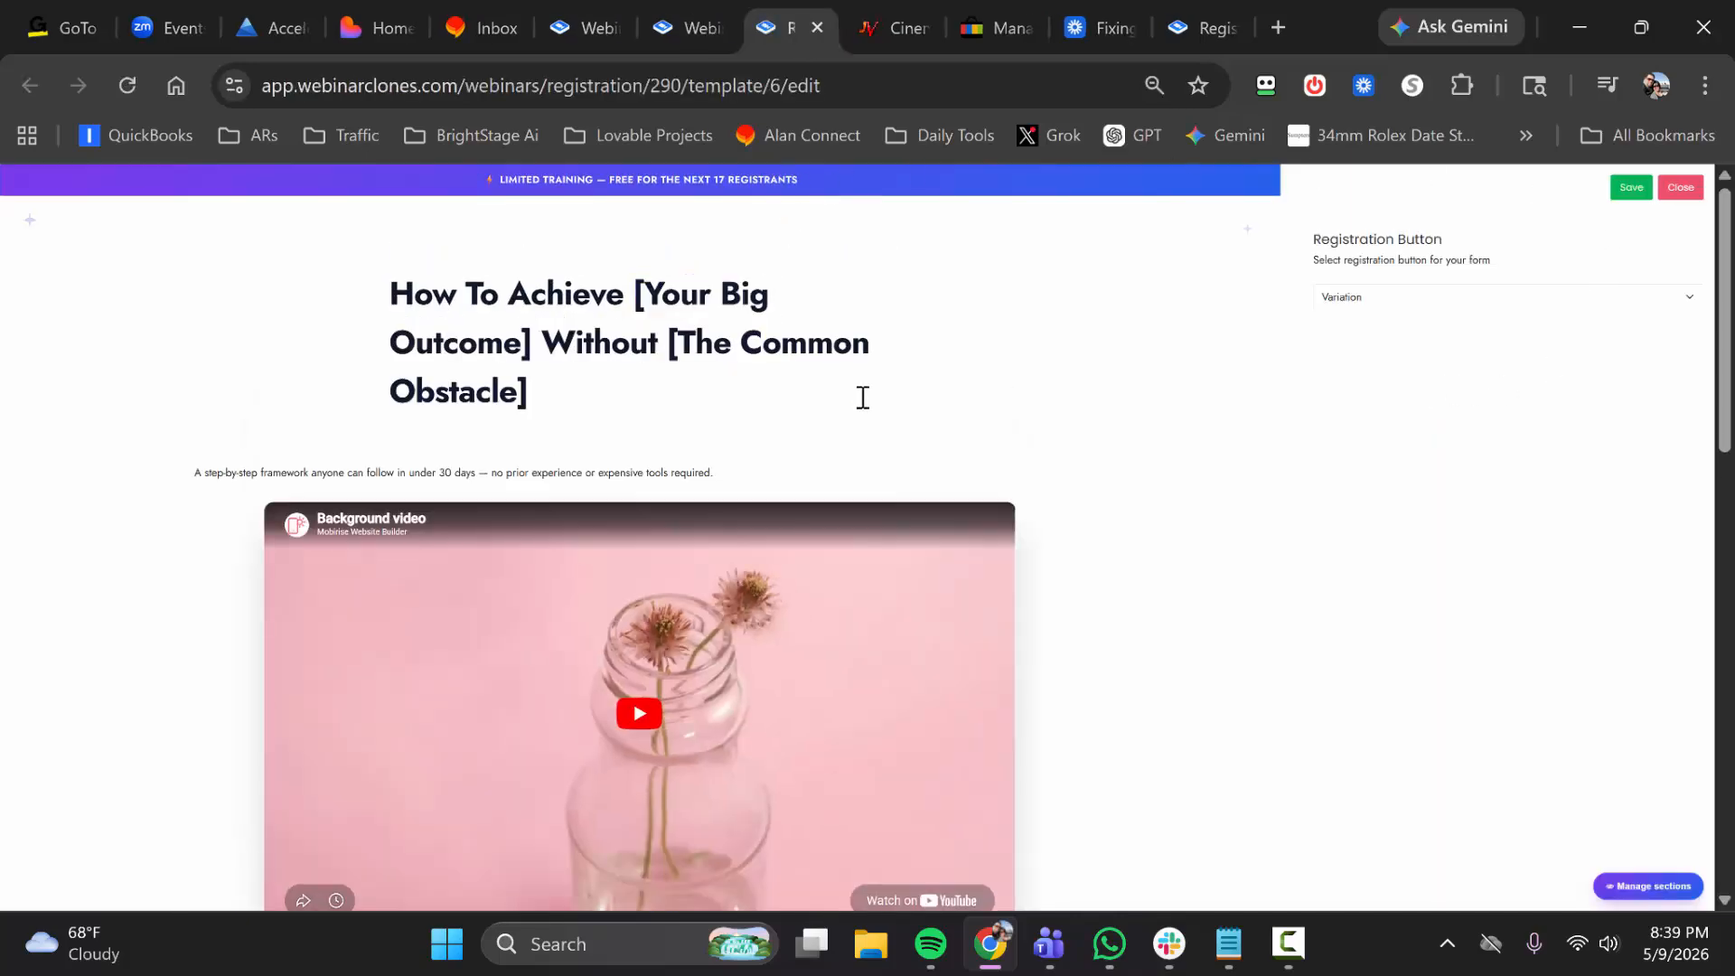
{"action": "scroll", "coordinate": [891, 445], "scroll_direction": "down", "scroll_amount": 6}
{"action": "scroll", "coordinate": [909, 445], "scroll_direction": "down", "scroll_amount": 5}
{"action": "scroll", "coordinate": [935, 485], "scroll_direction": "up", "scroll_amount": 7}
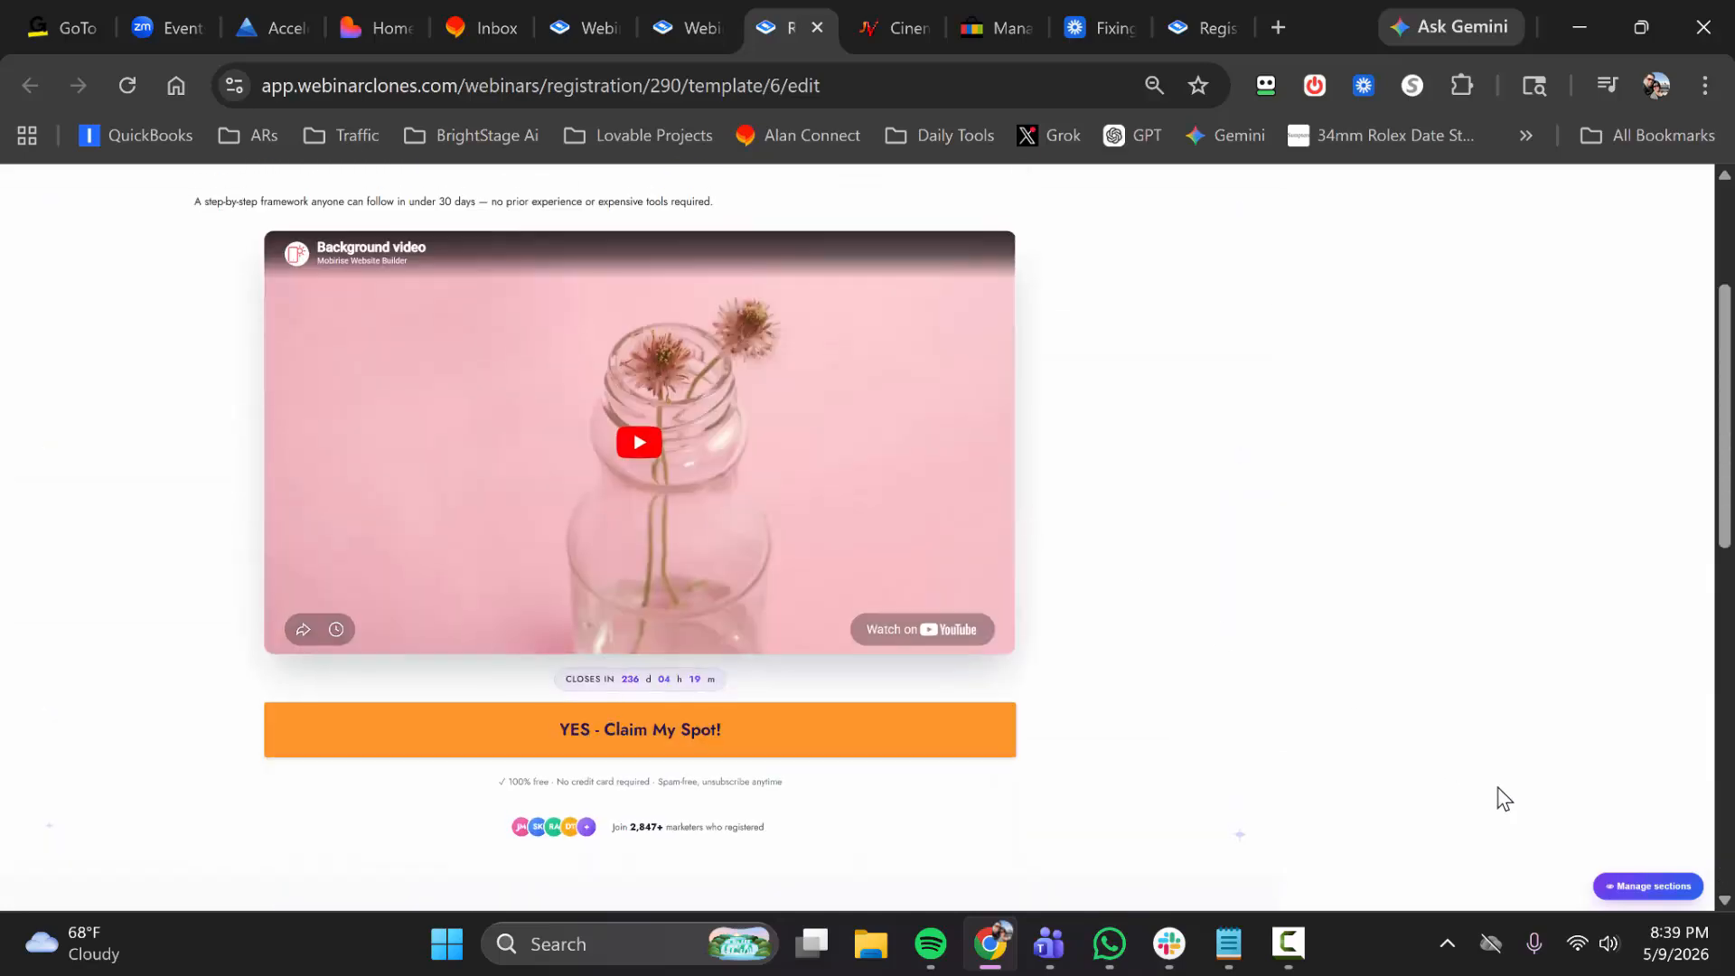
Try hiding the urgency banner, hero and hero video sections of the template page, and show each one again
{"action": "left_click", "coordinate": [1647, 887]}
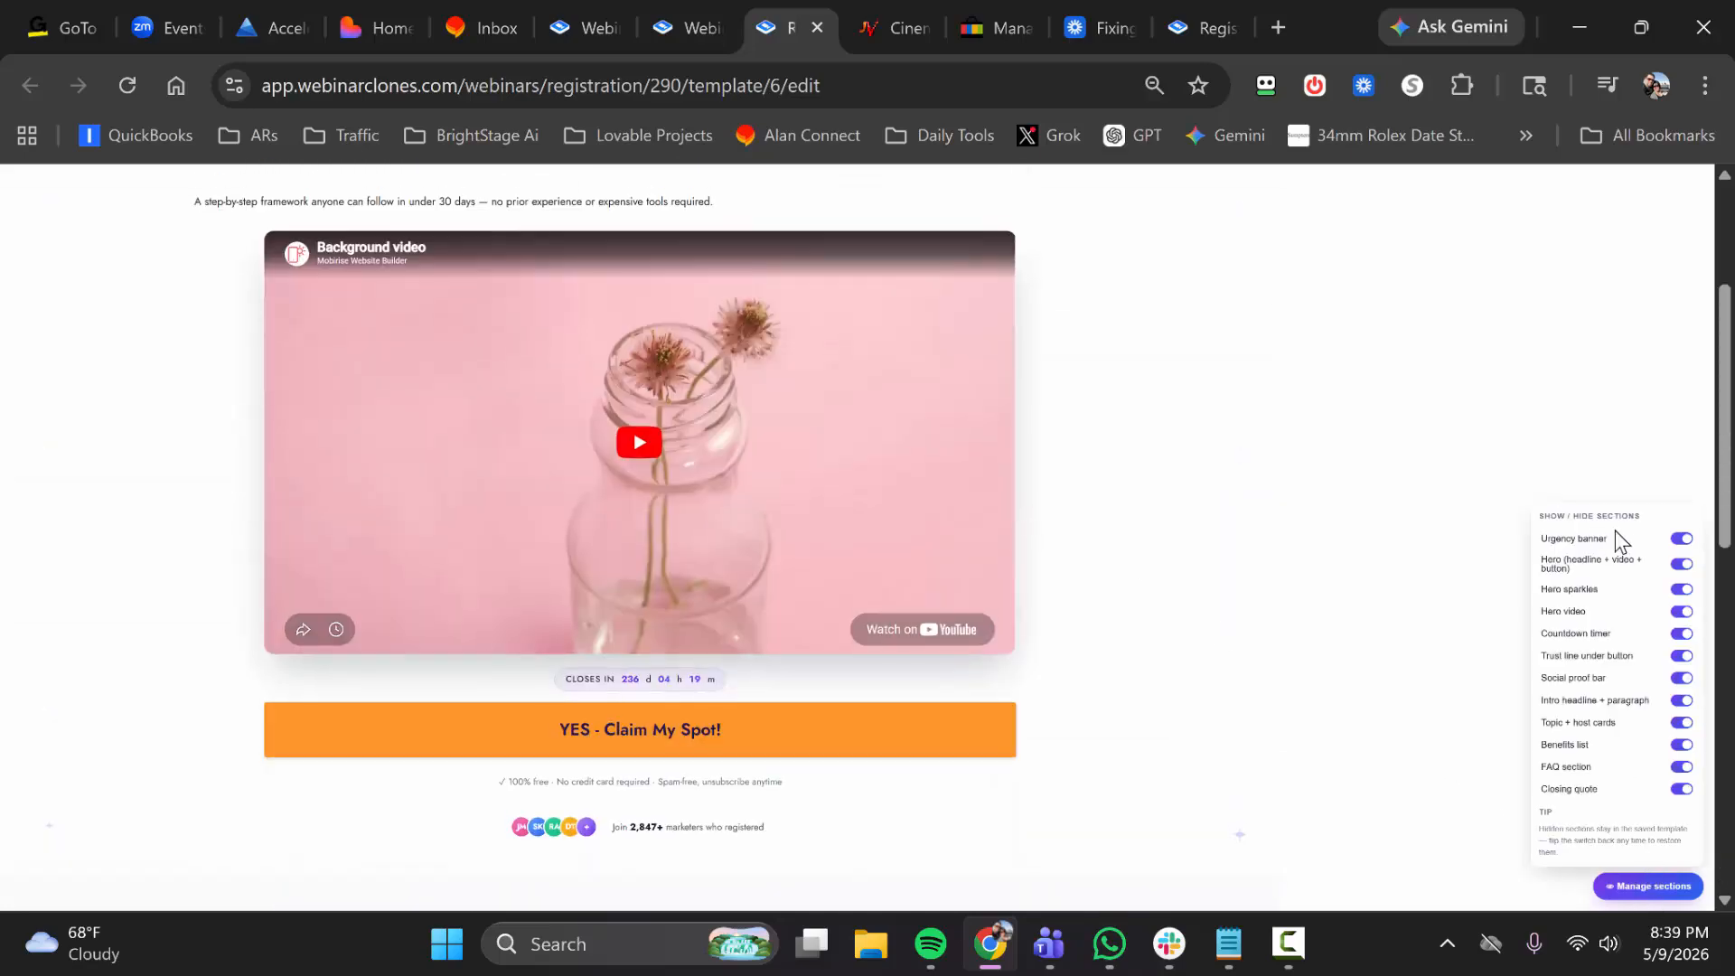
{"action": "scroll", "coordinate": [1256, 479], "scroll_direction": "up", "scroll_amount": 3}
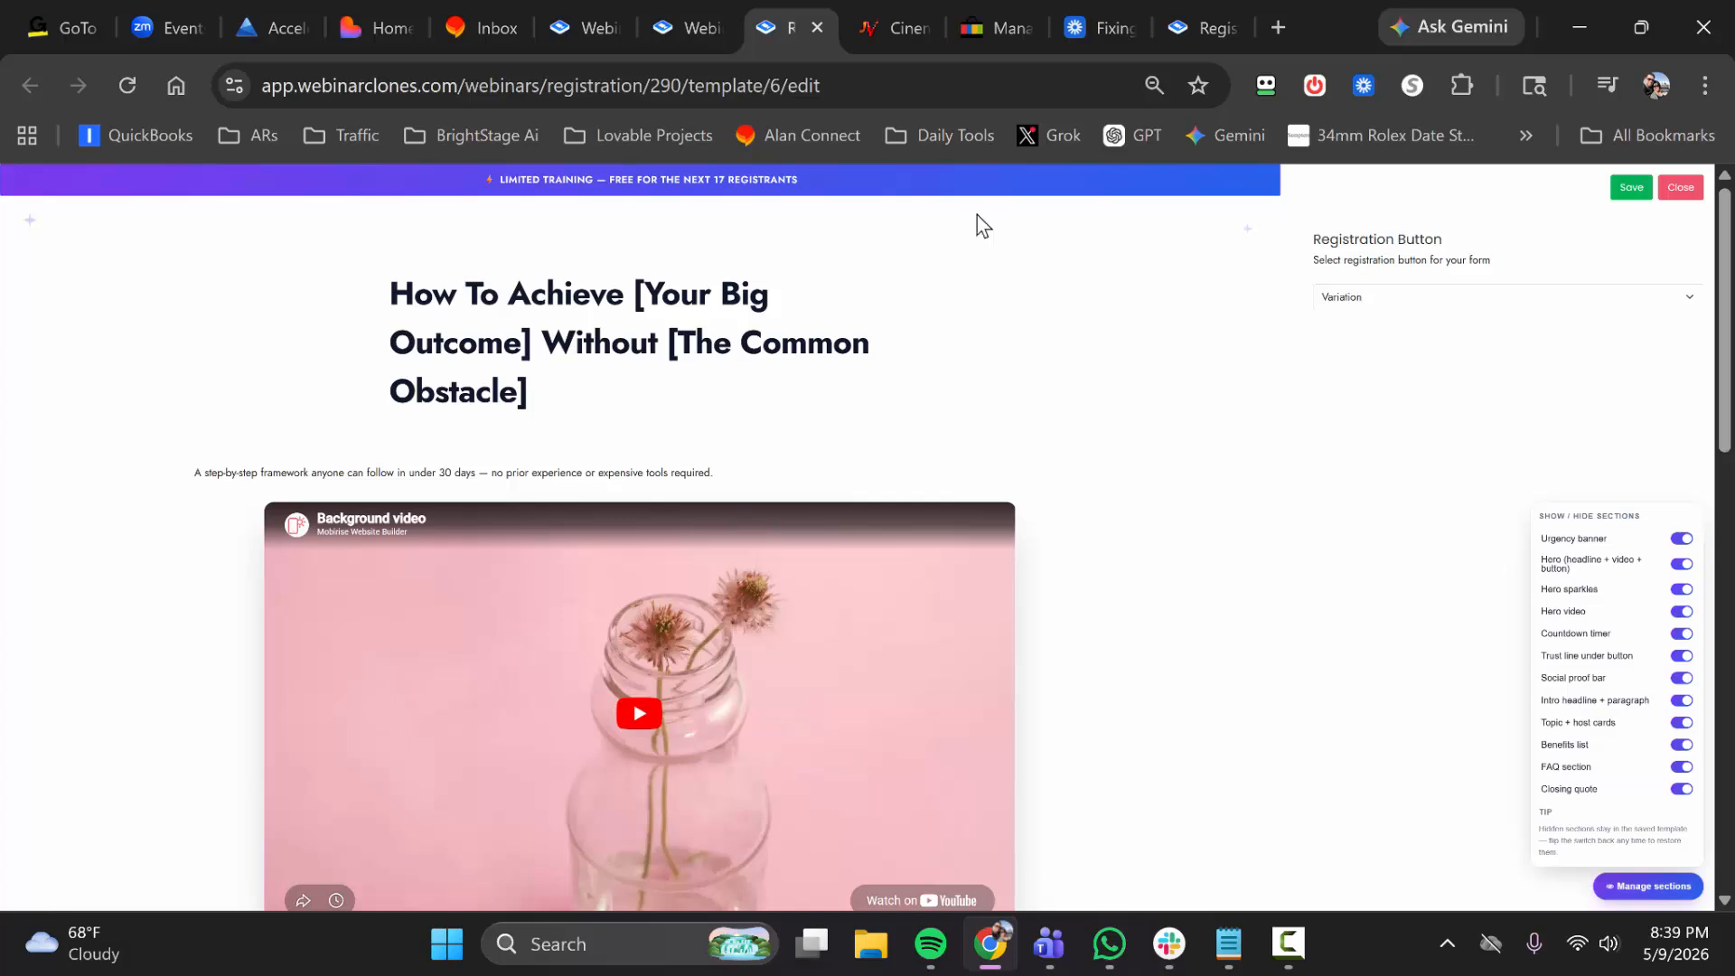
{"action": "left_click", "coordinate": [1681, 539]}
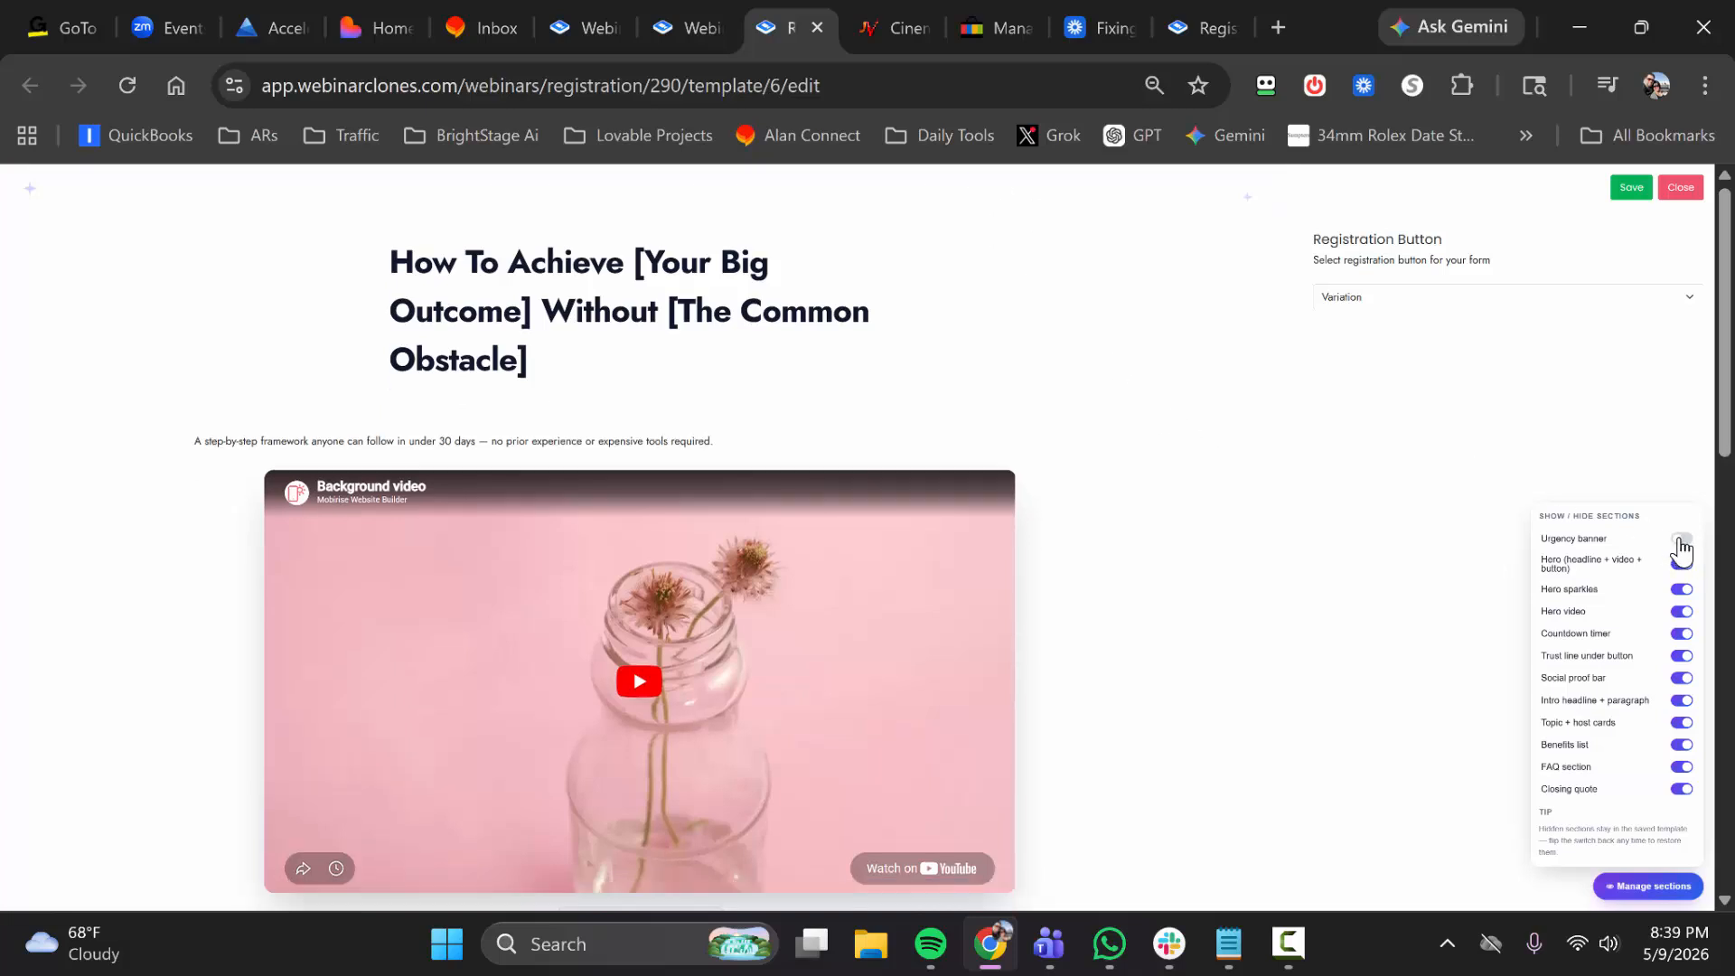
{"action": "left_click", "coordinate": [1681, 540]}
{"action": "left_click", "coordinate": [1681, 565]}
{"action": "left_click", "coordinate": [1680, 567]}
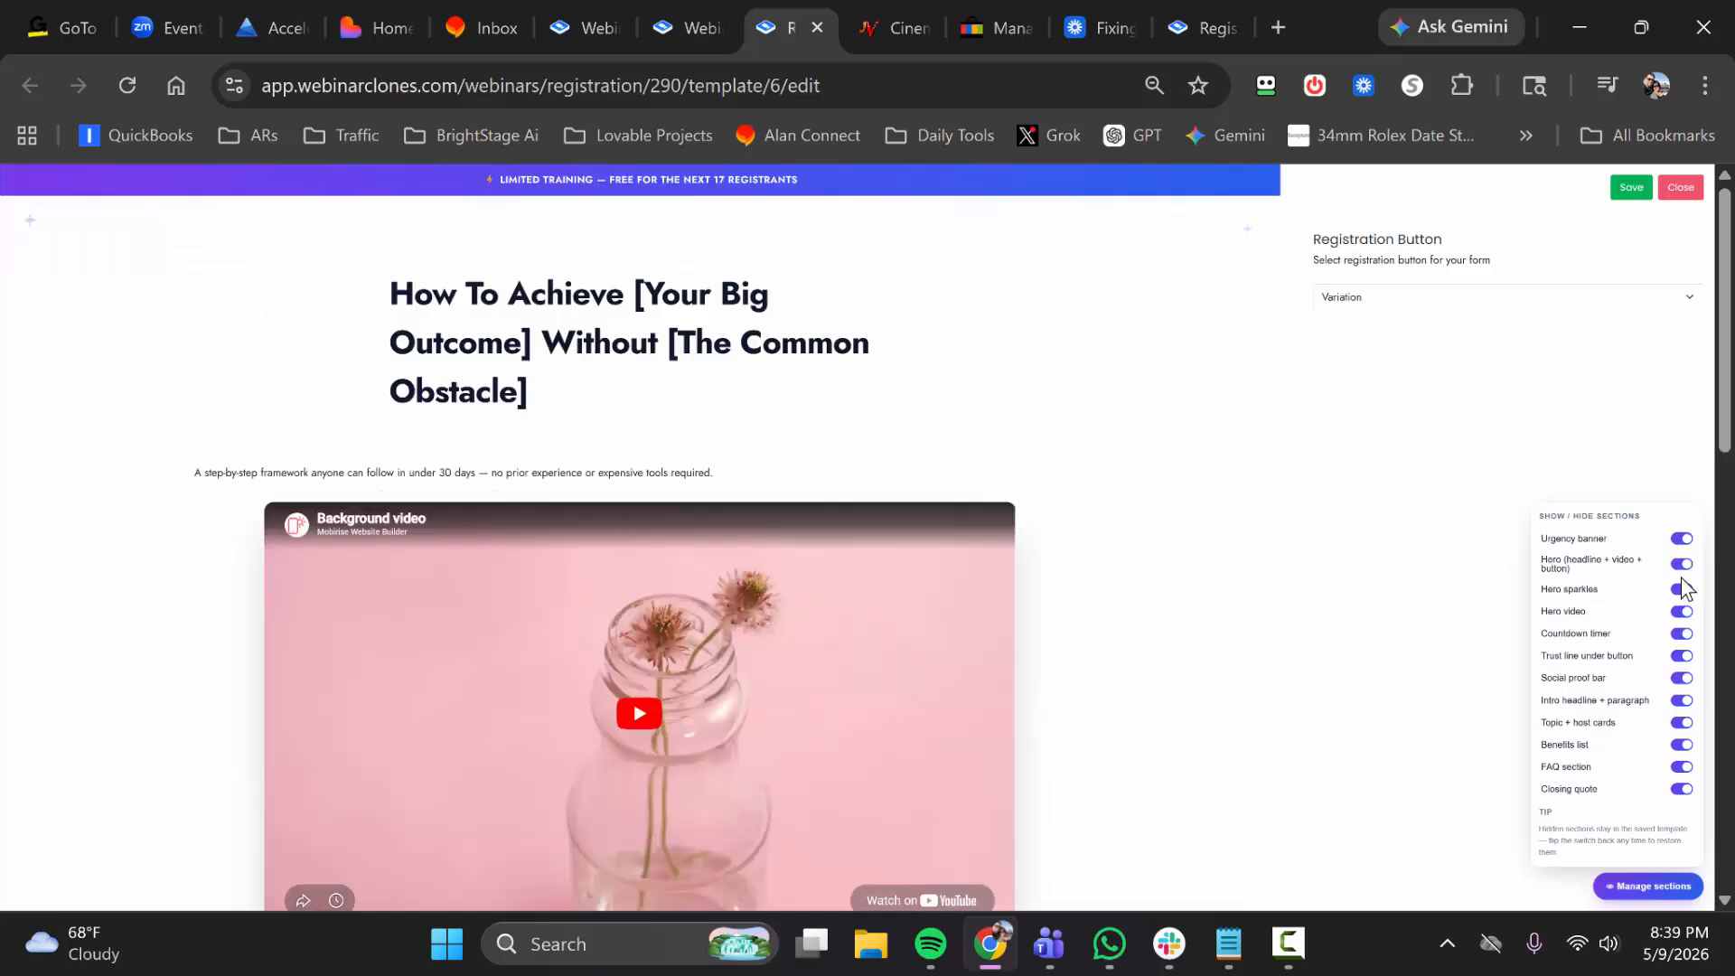
{"action": "left_click", "coordinate": [1680, 613]}
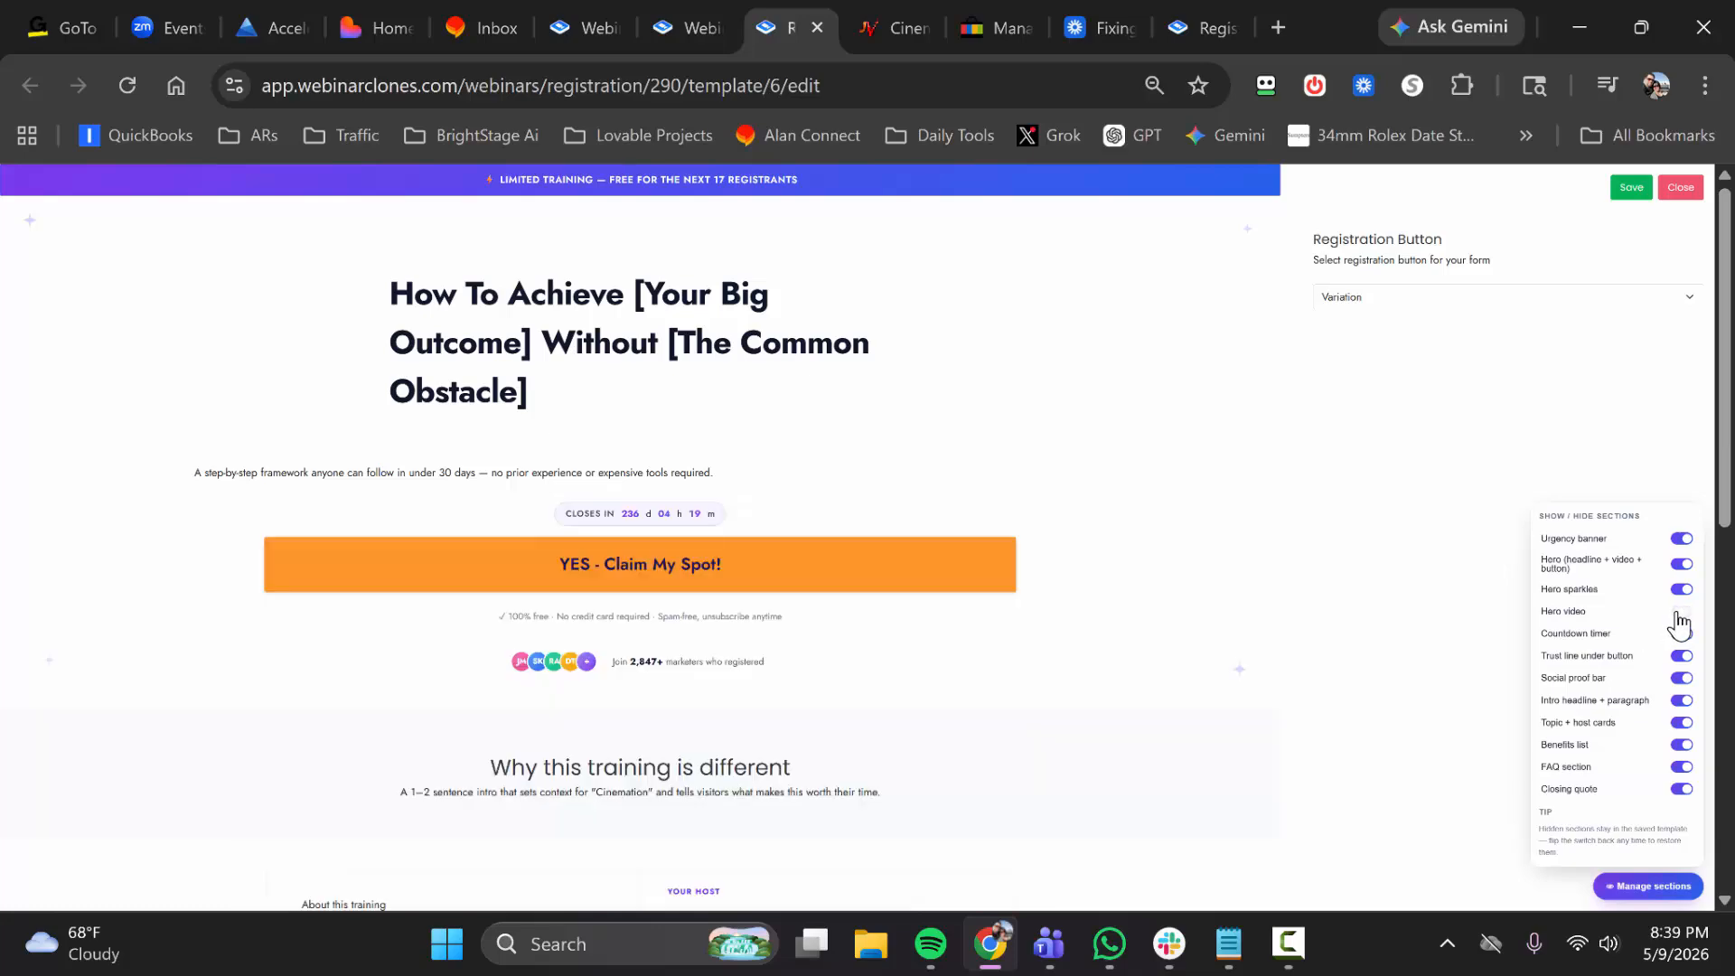
{"action": "left_click", "coordinate": [1681, 615]}
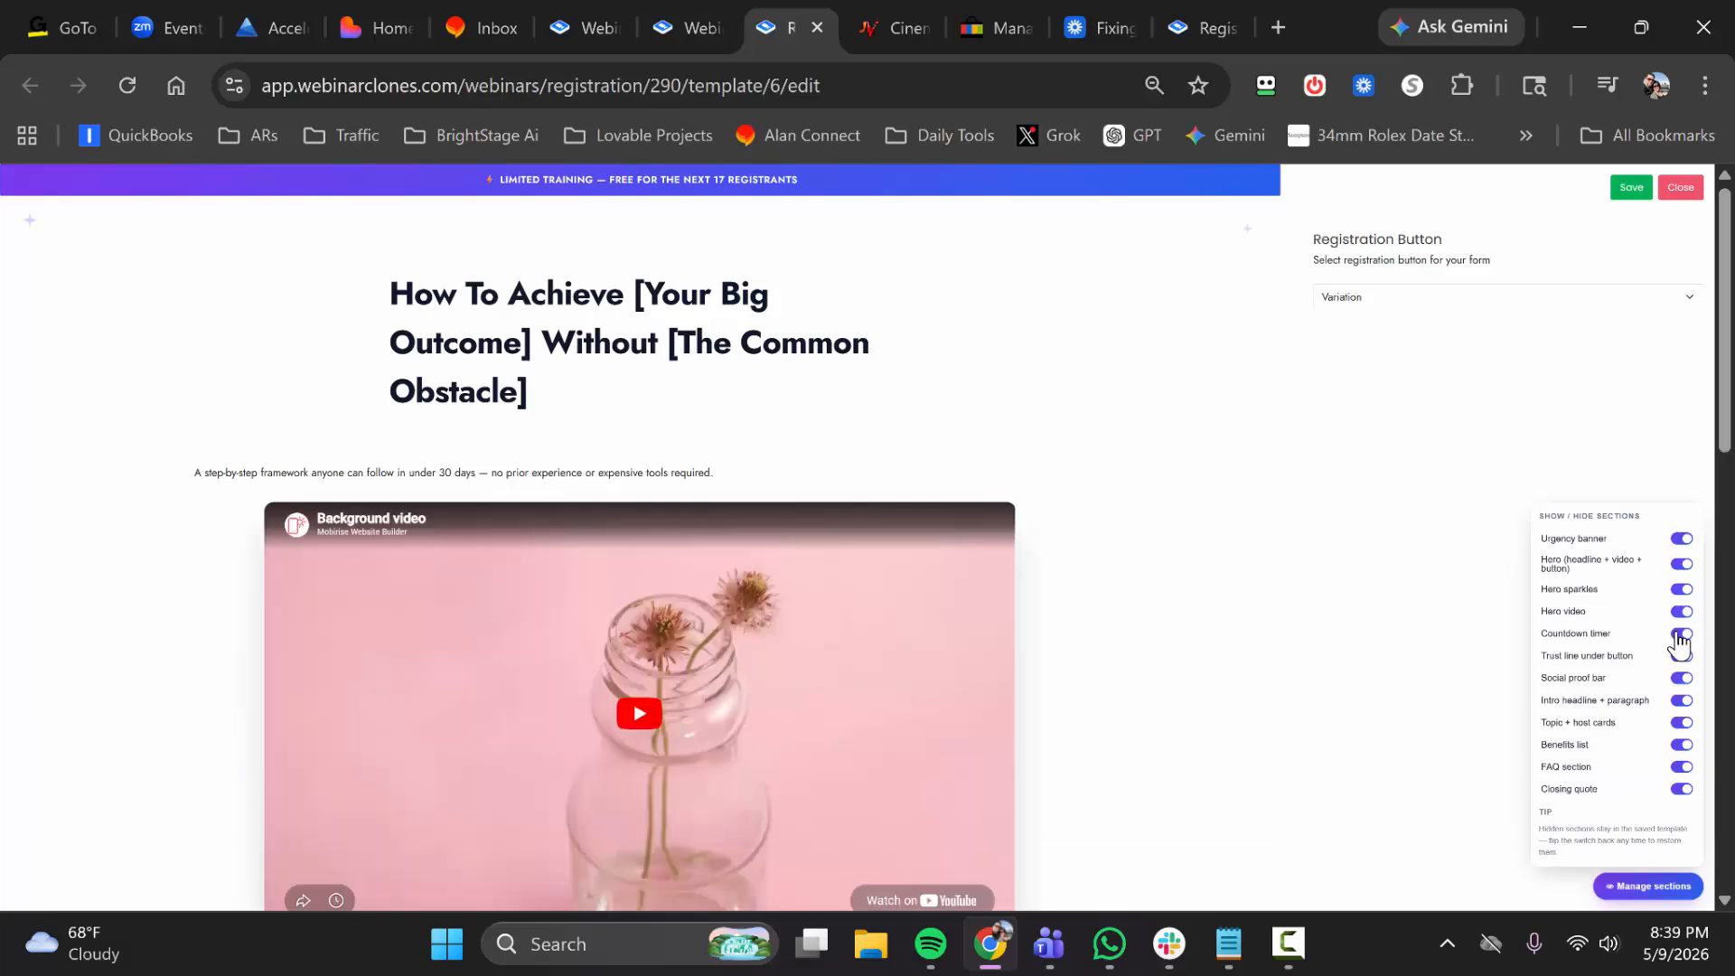
Check the template's hero video URL setting, dismiss it without changes and close the template editor
{"action": "scroll", "coordinate": [1027, 549], "scroll_direction": "down", "scroll_amount": 12}
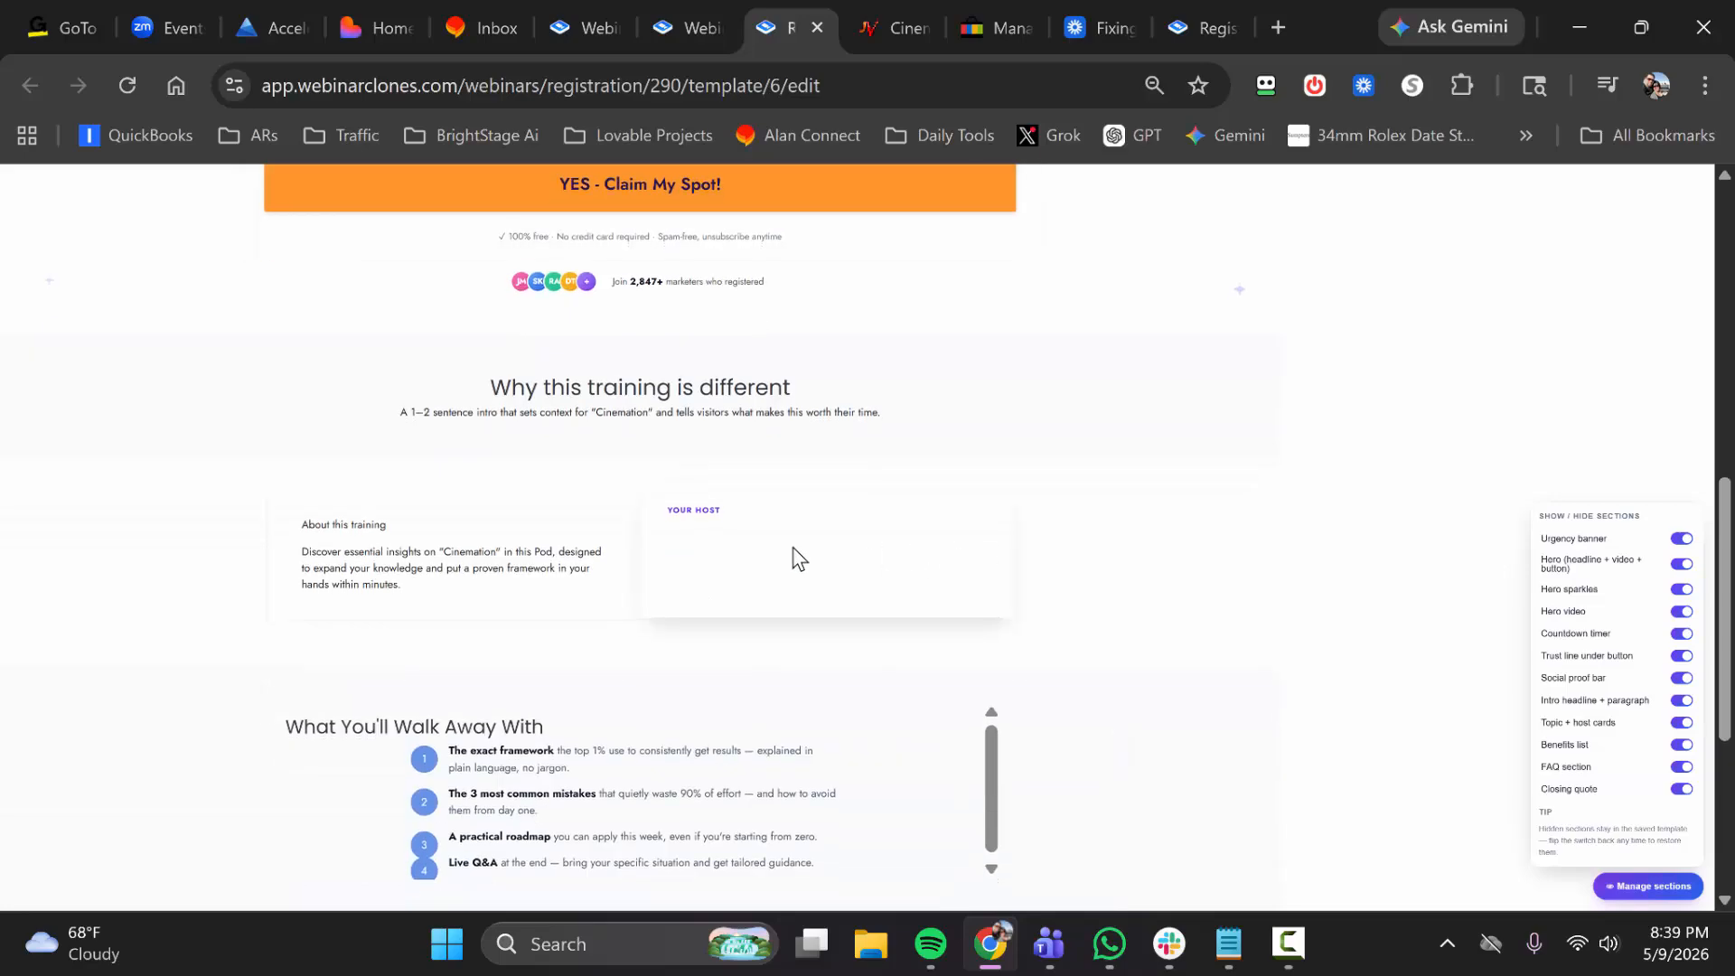
{"action": "scroll", "coordinate": [809, 560], "scroll_direction": "up", "scroll_amount": 12}
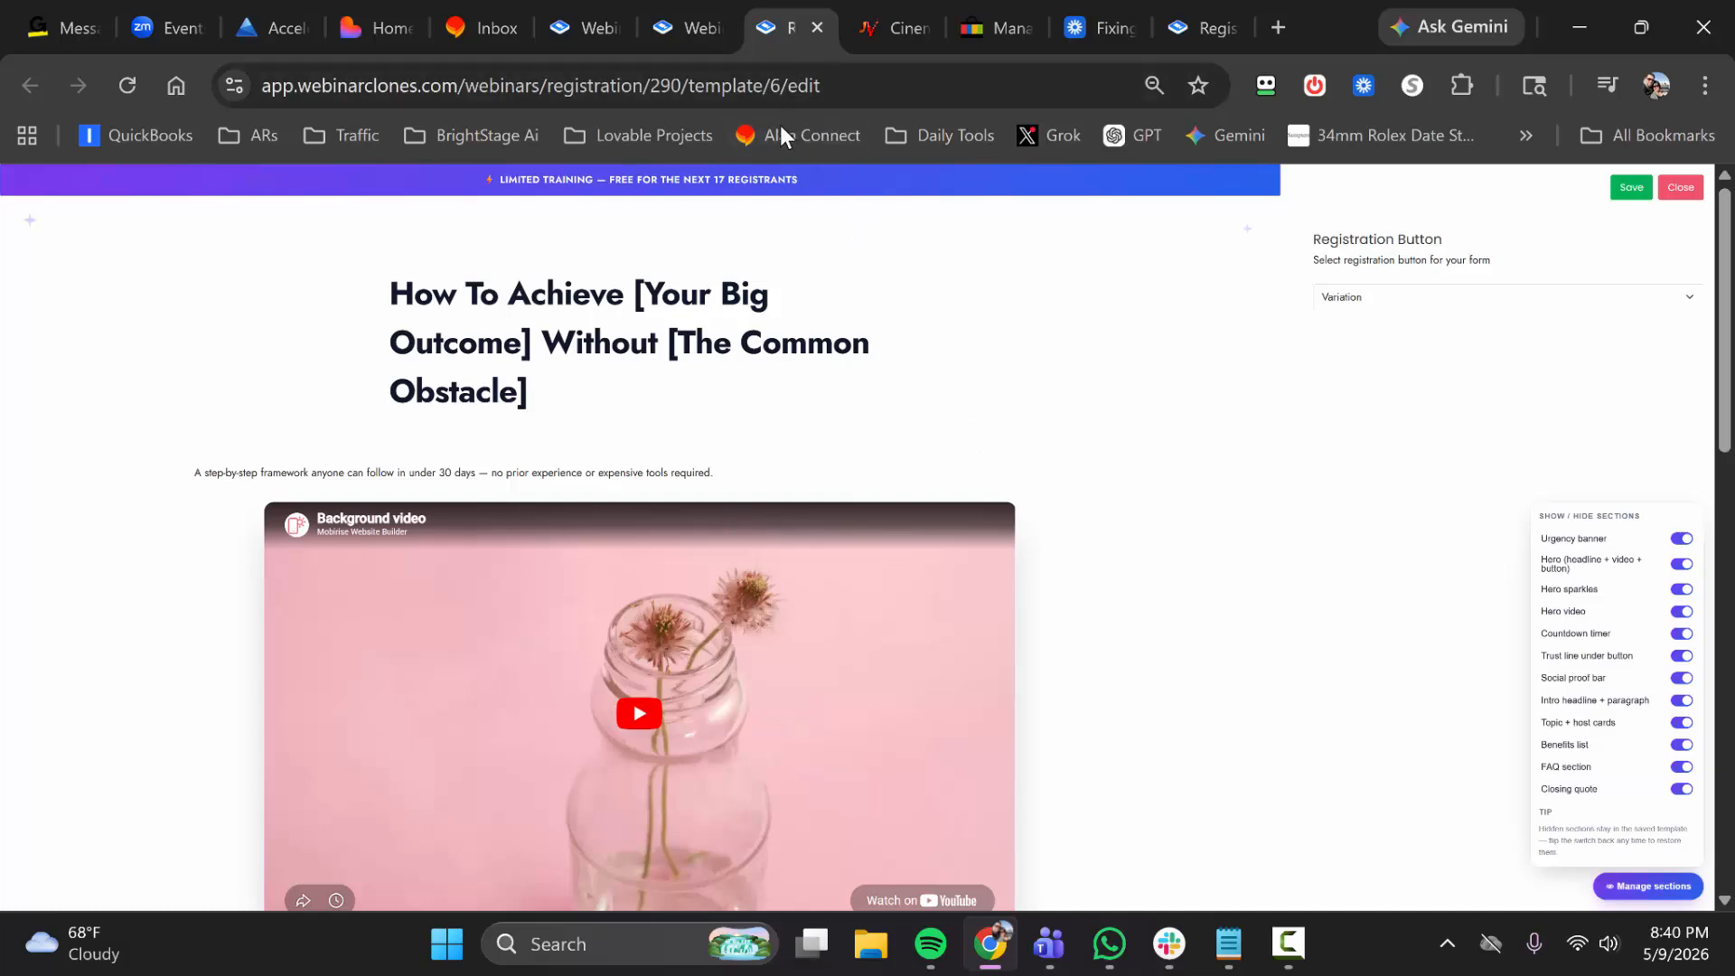
{"action": "scroll", "coordinate": [789, 441], "scroll_direction": "down", "scroll_amount": 4}
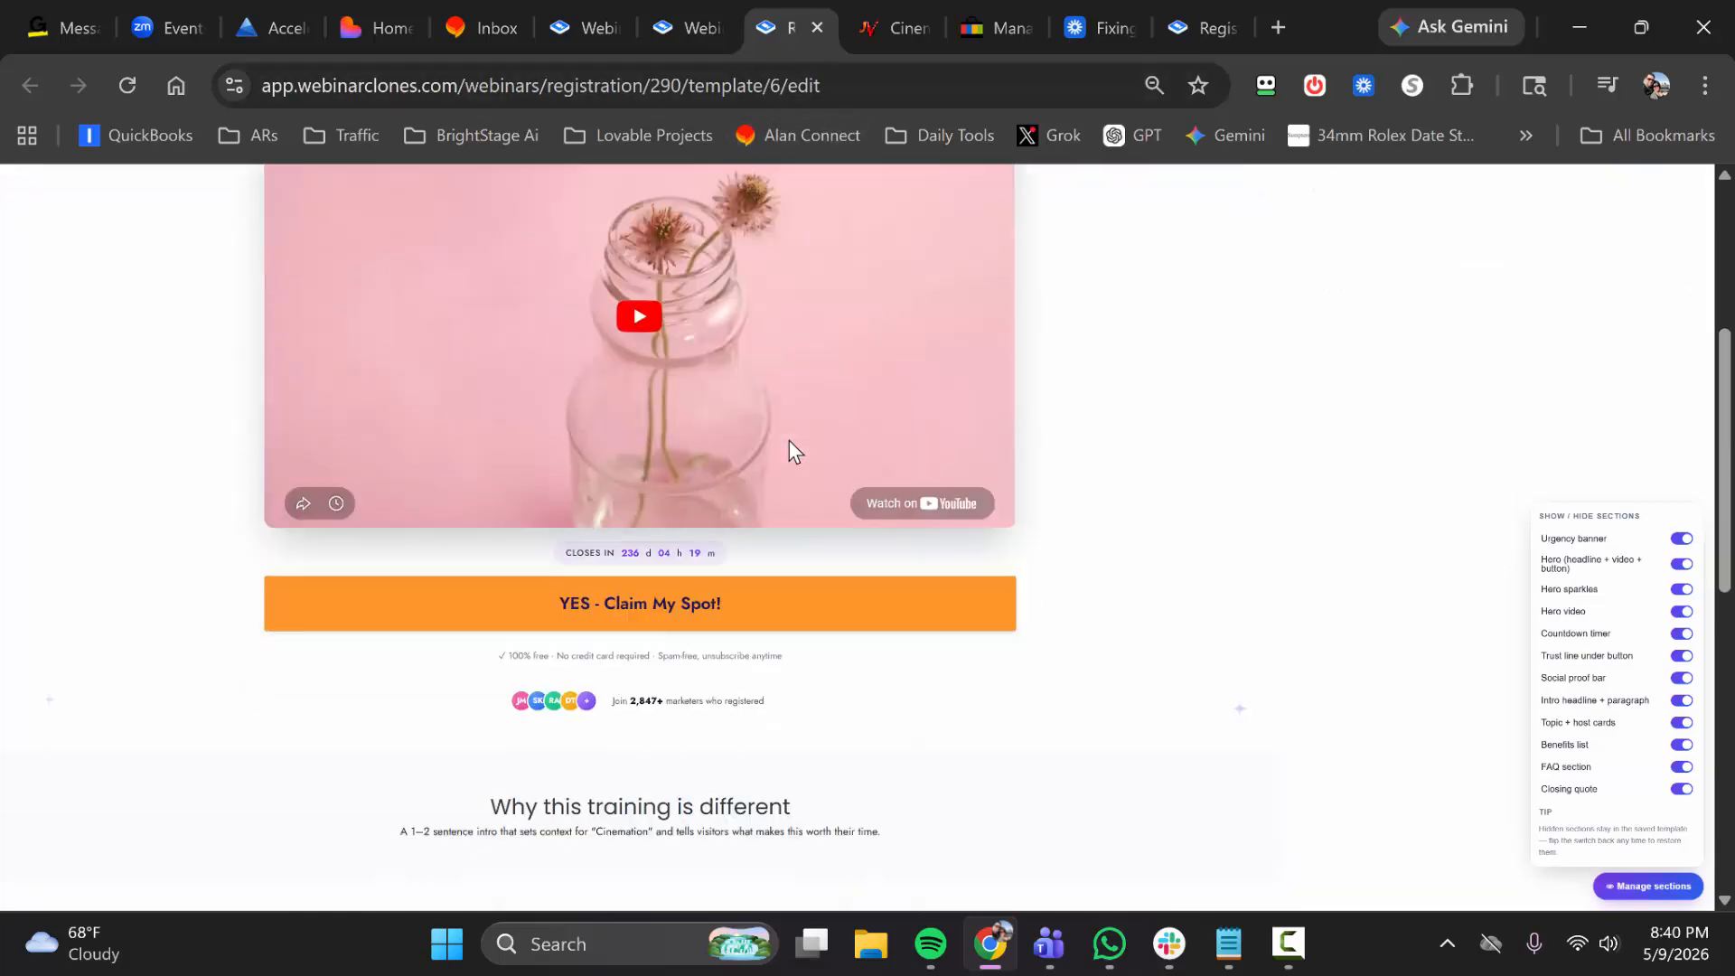
{"action": "scroll", "coordinate": [726, 539], "scroll_direction": "up", "scroll_amount": 3}
{"action": "left_click", "coordinate": [732, 539]}
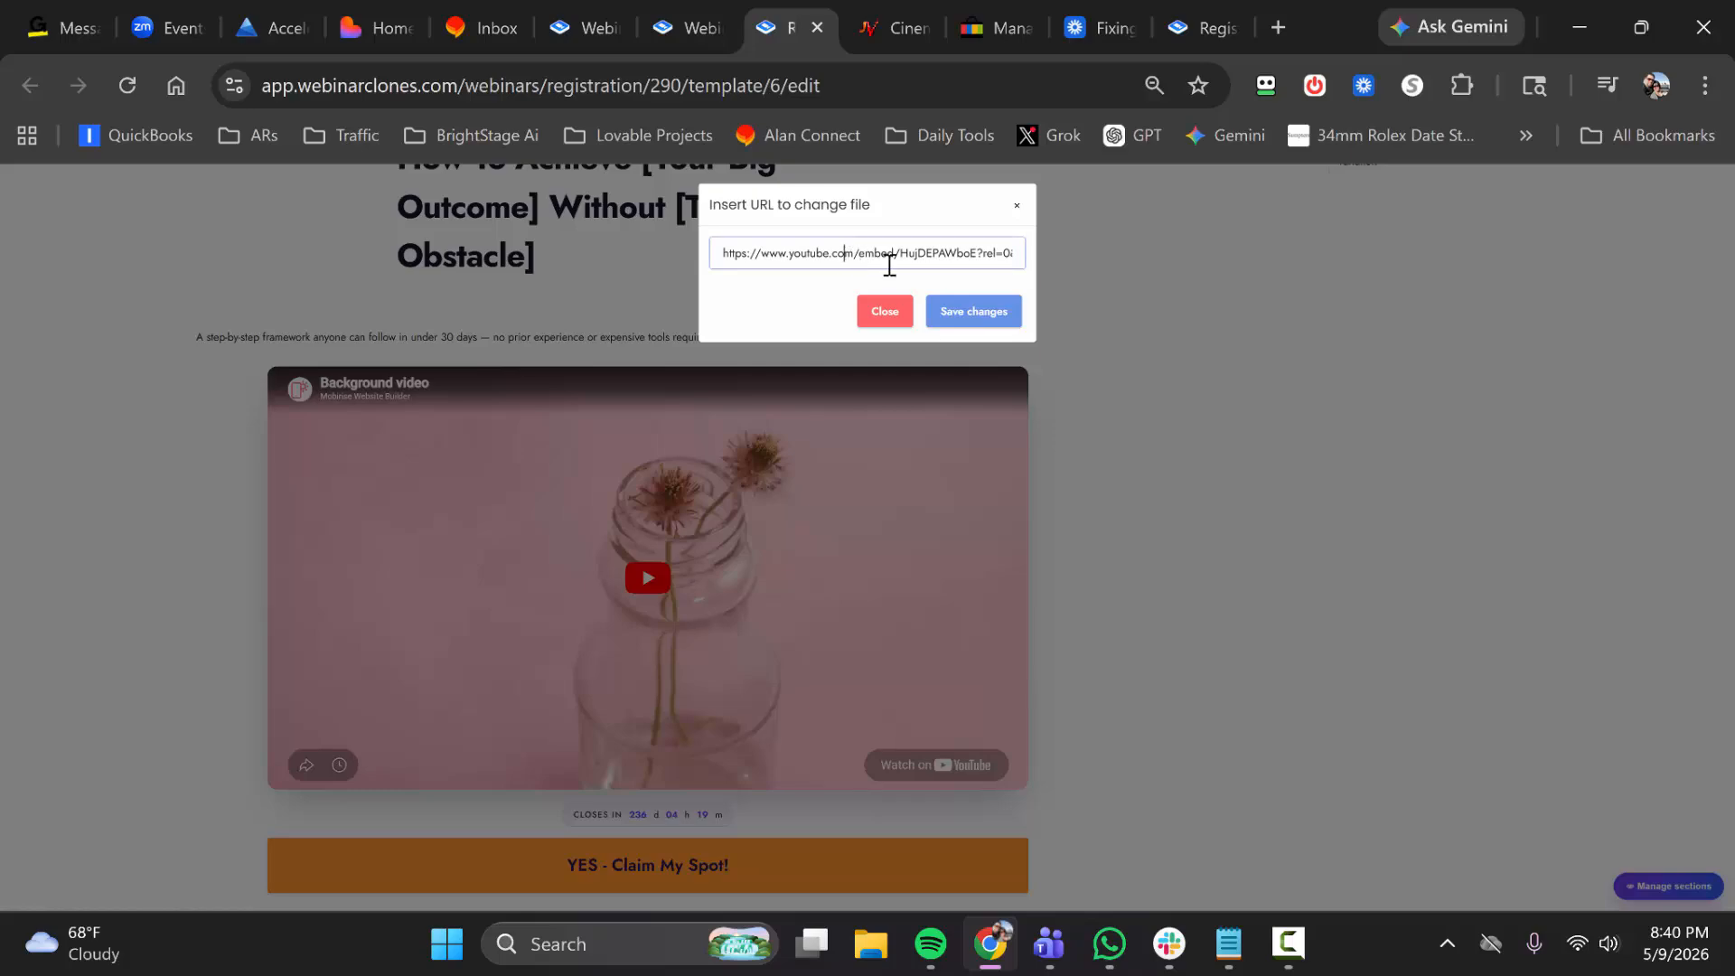
{"action": "left_click", "coordinate": [885, 311]}
{"action": "scroll", "coordinate": [660, 434], "scroll_direction": "down", "scroll_amount": 4}
{"action": "left_click", "coordinate": [750, 465]}
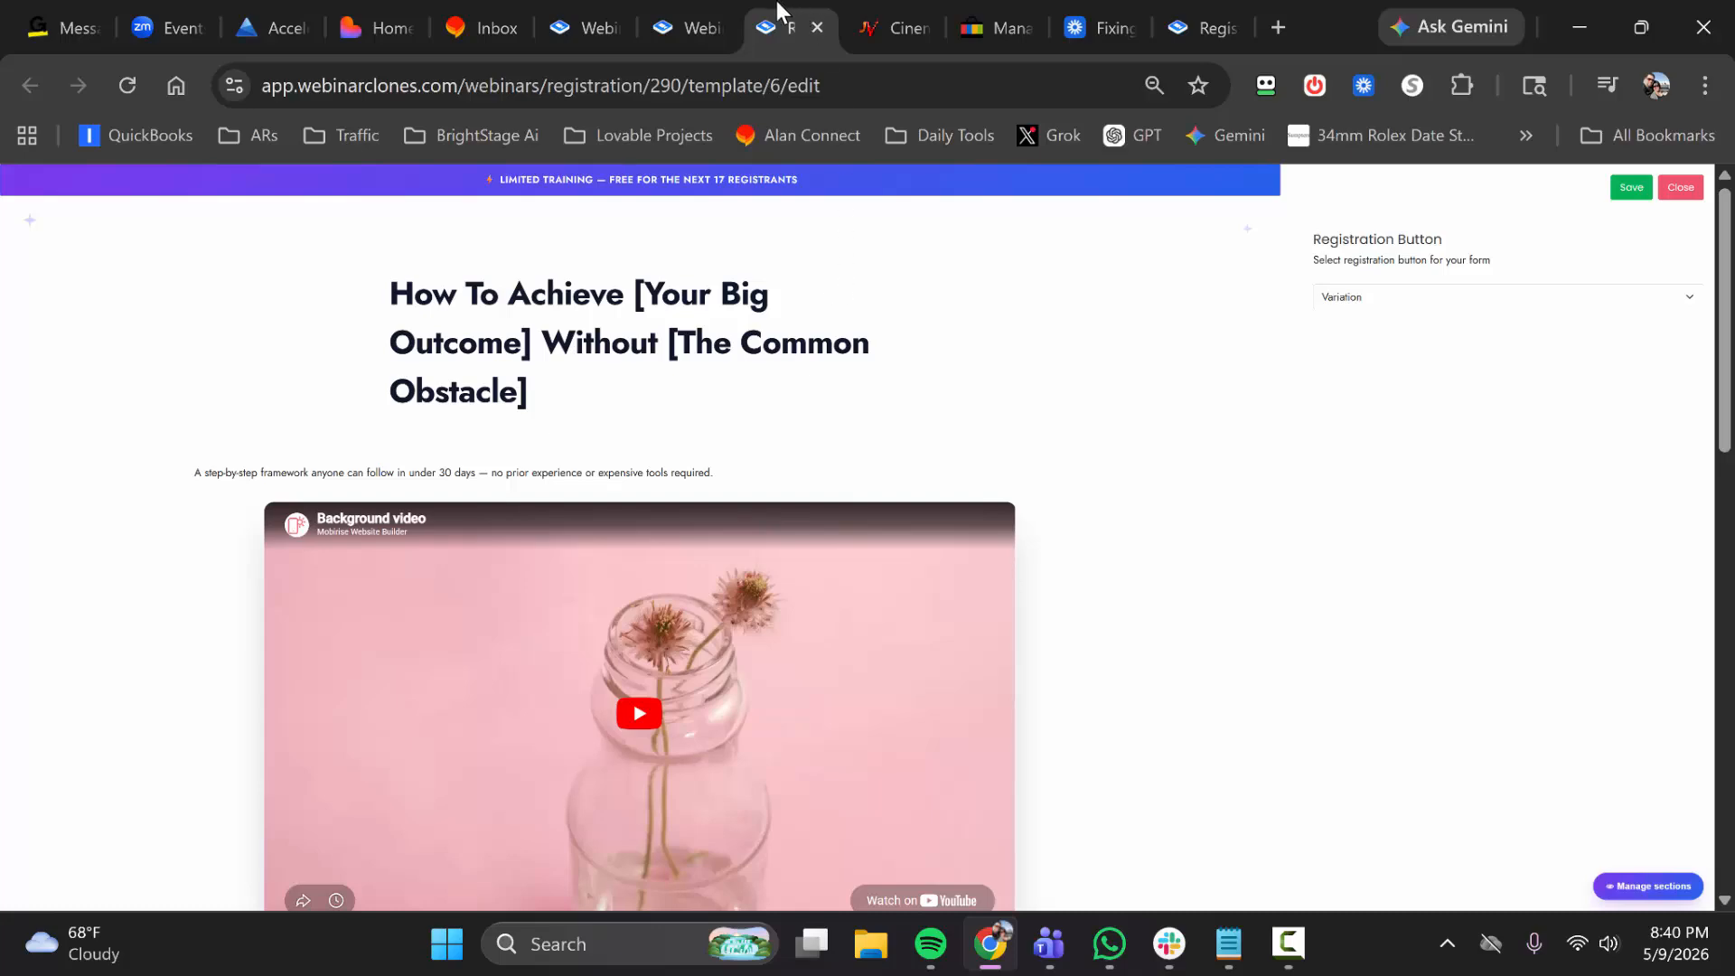
{"action": "key", "text": "ctrl+w"}
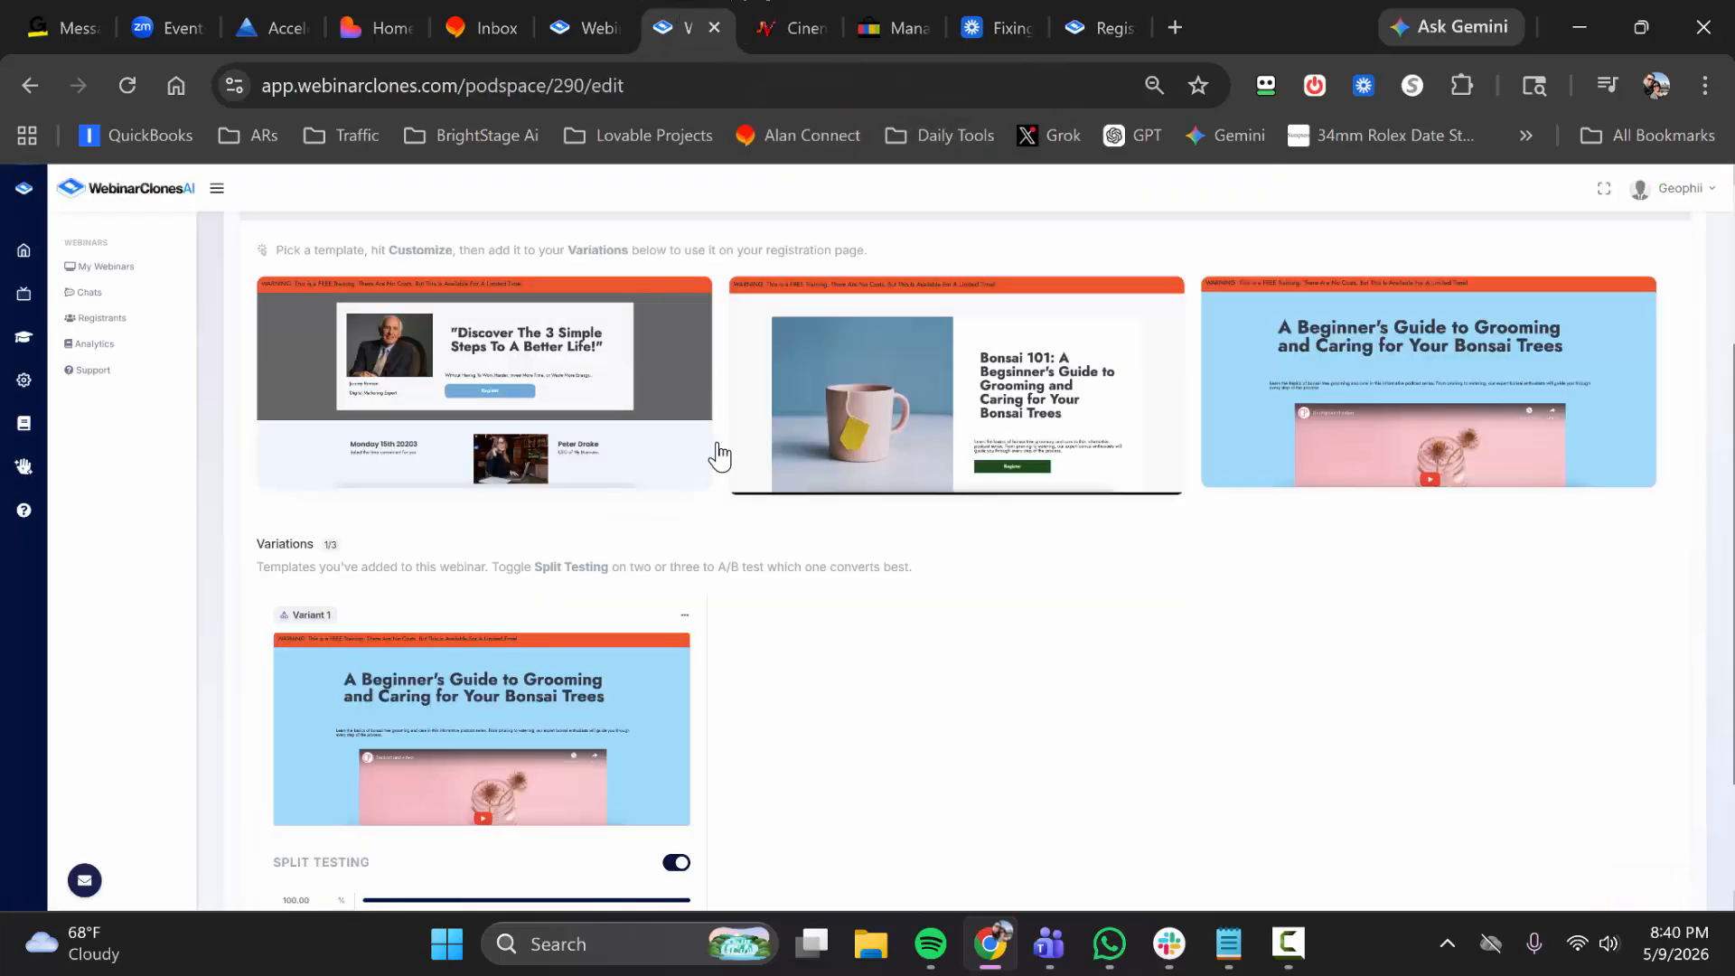
Copy the embed code again from the Registration Button Settings and advance to the Notifications stage
{"action": "scroll", "coordinate": [737, 669], "scroll_direction": "down", "scroll_amount": 2}
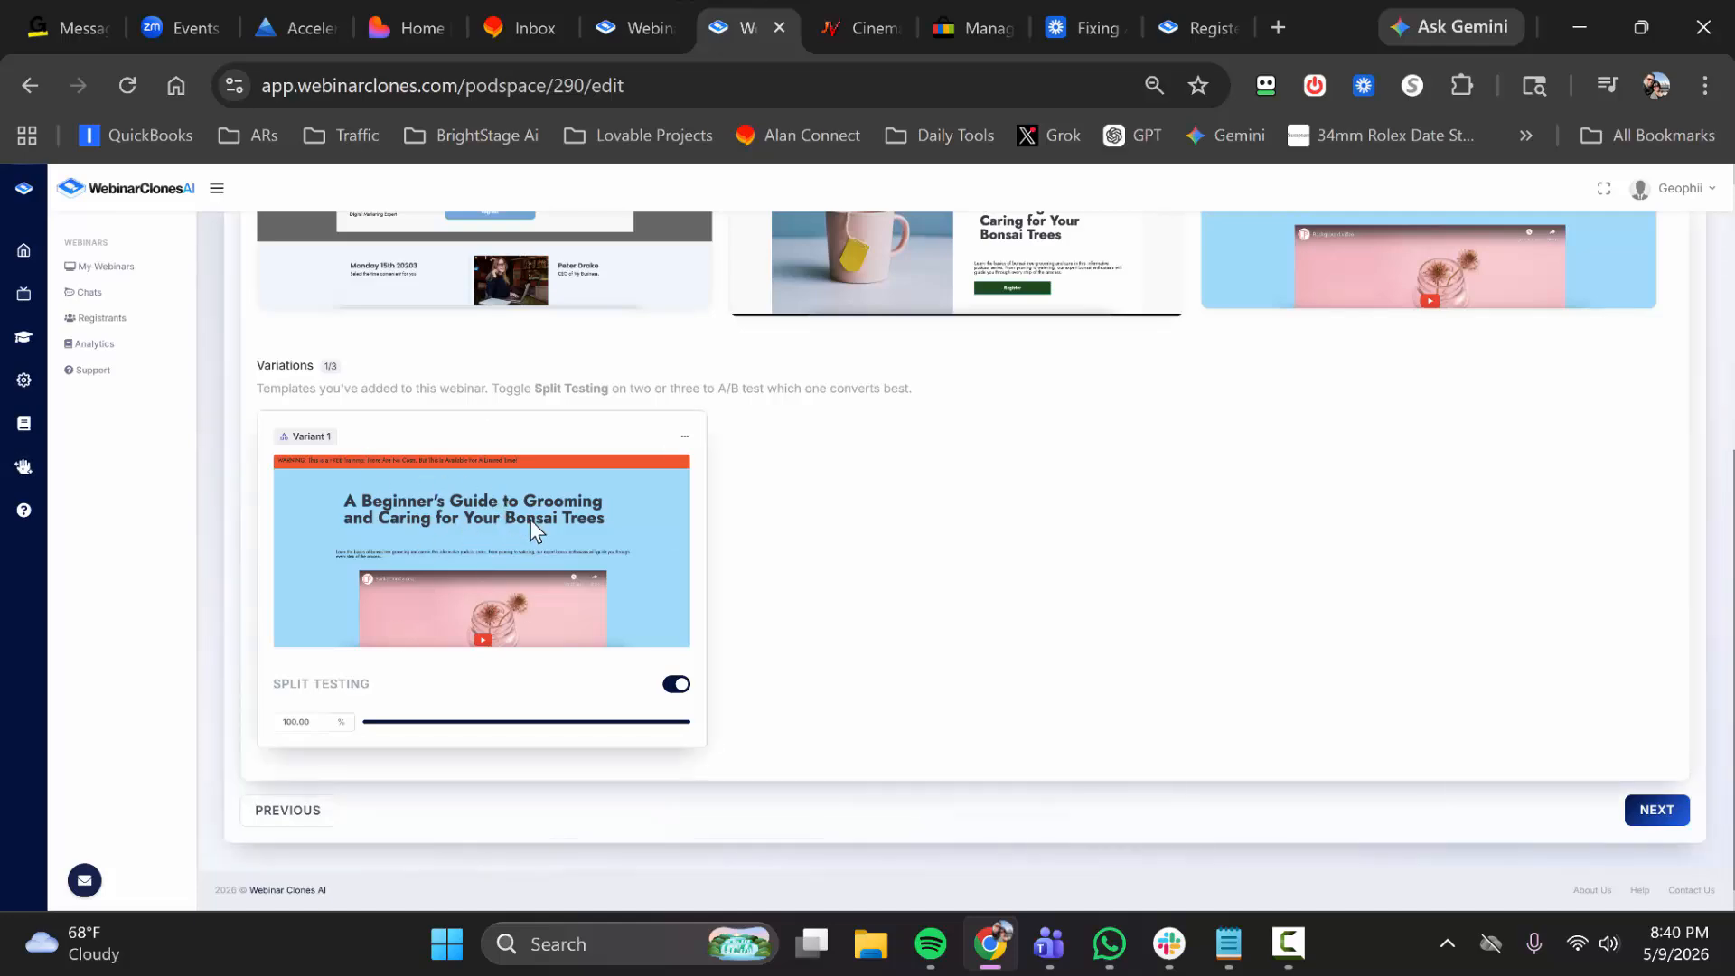
{"action": "scroll", "coordinate": [530, 524], "scroll_direction": "up", "scroll_amount": 5}
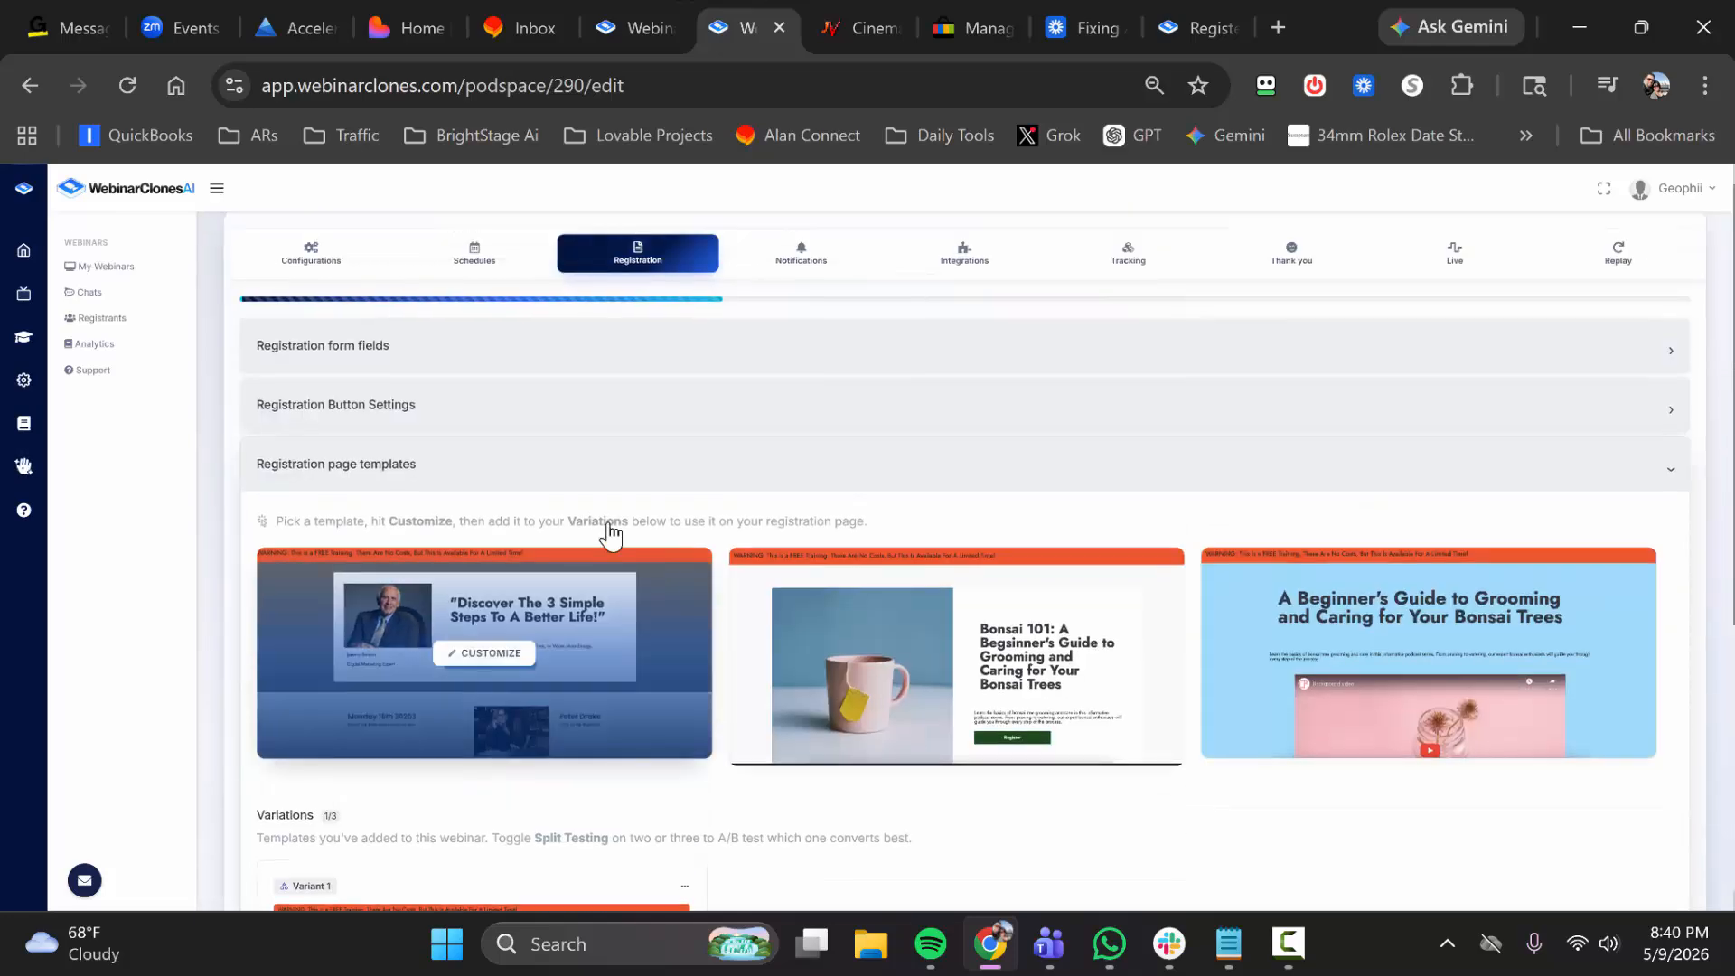
{"action": "scroll", "coordinate": [737, 576], "scroll_direction": "down", "scroll_amount": 5}
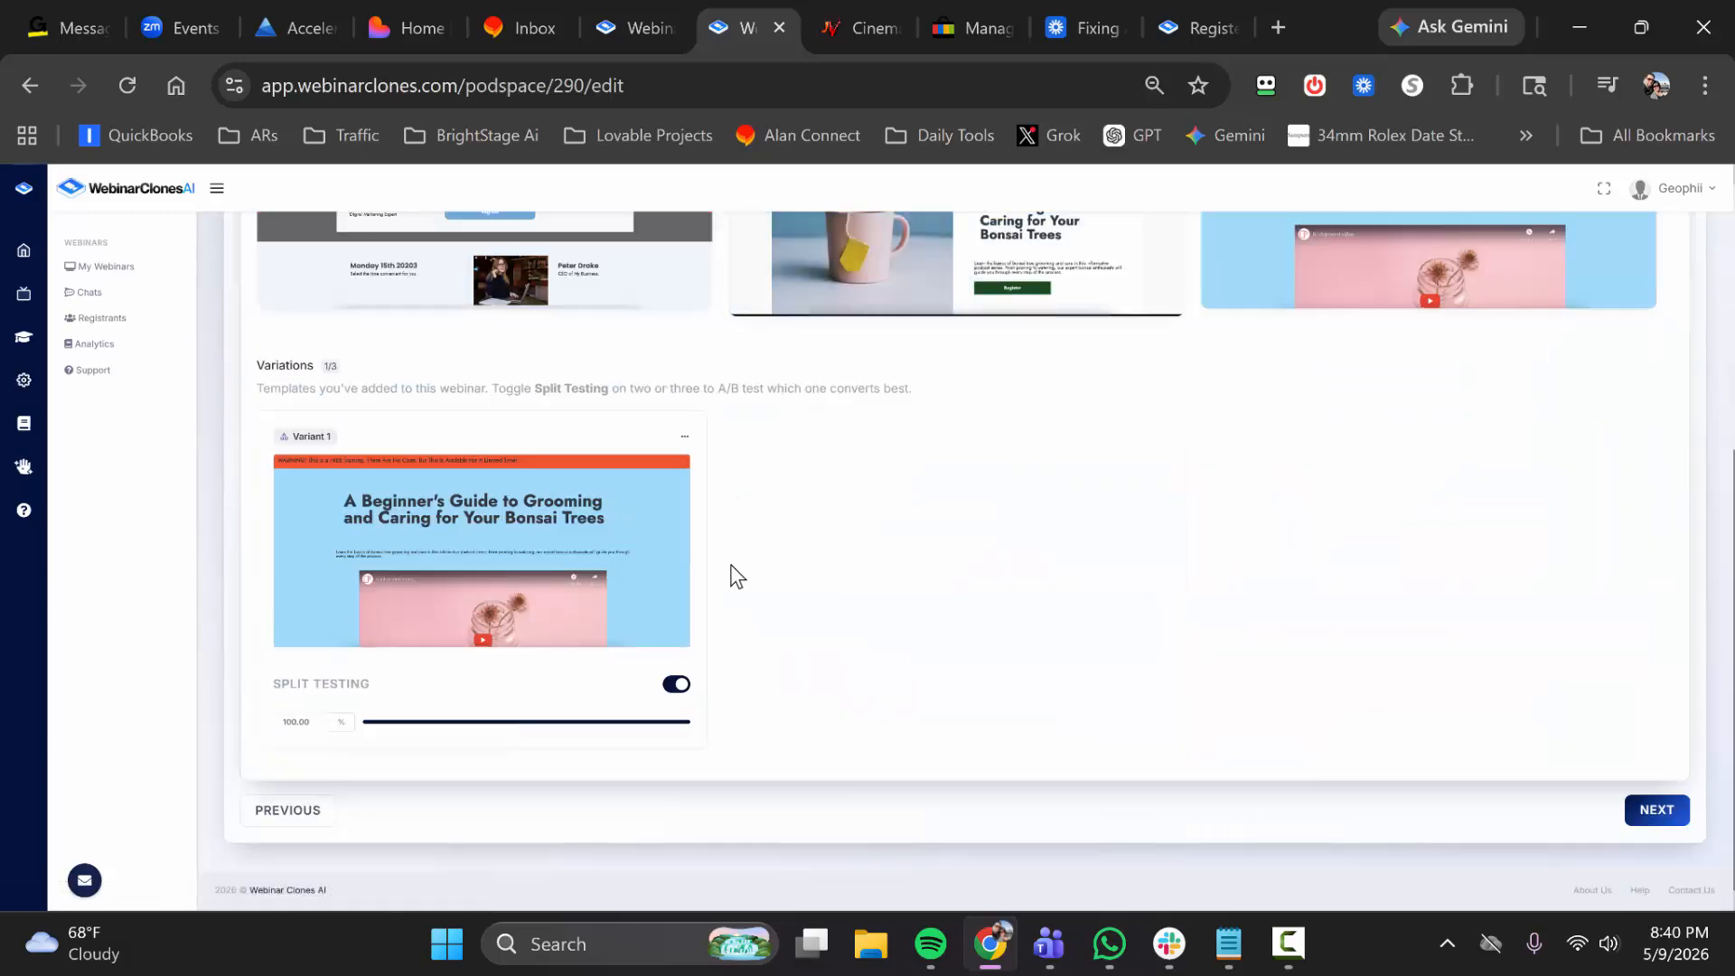
{"action": "scroll", "coordinate": [736, 575], "scroll_direction": "up", "scroll_amount": 5}
{"action": "left_click", "coordinate": [790, 407]}
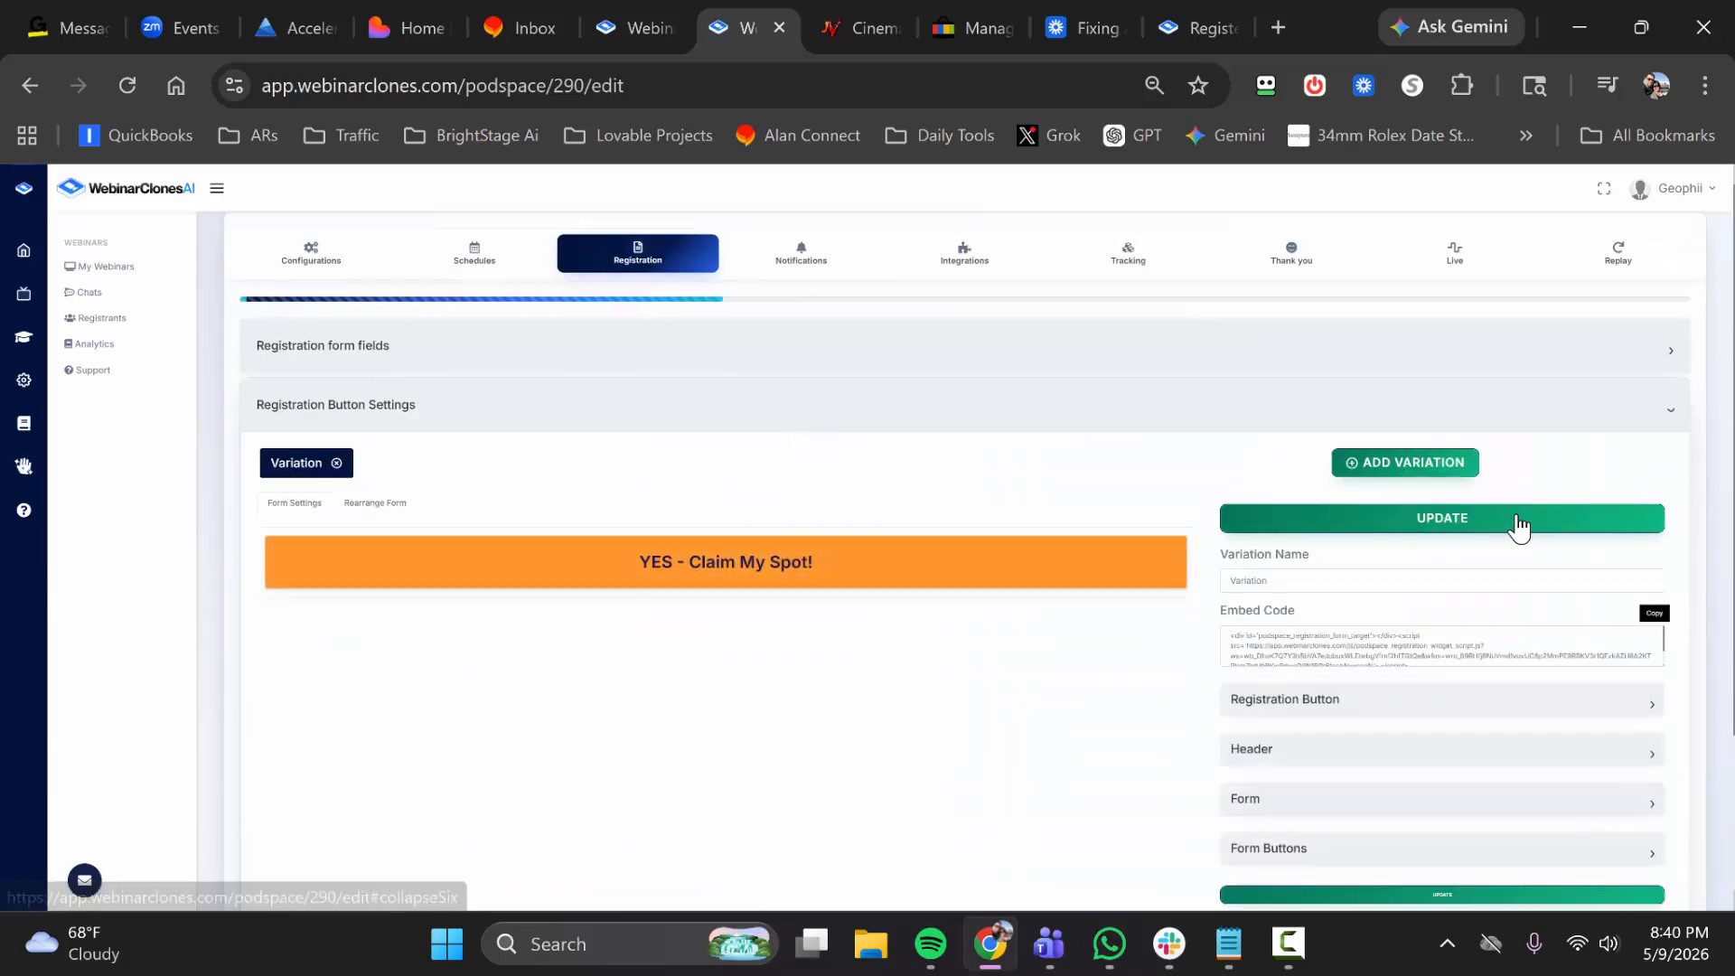
{"action": "left_click", "coordinate": [1653, 613]}
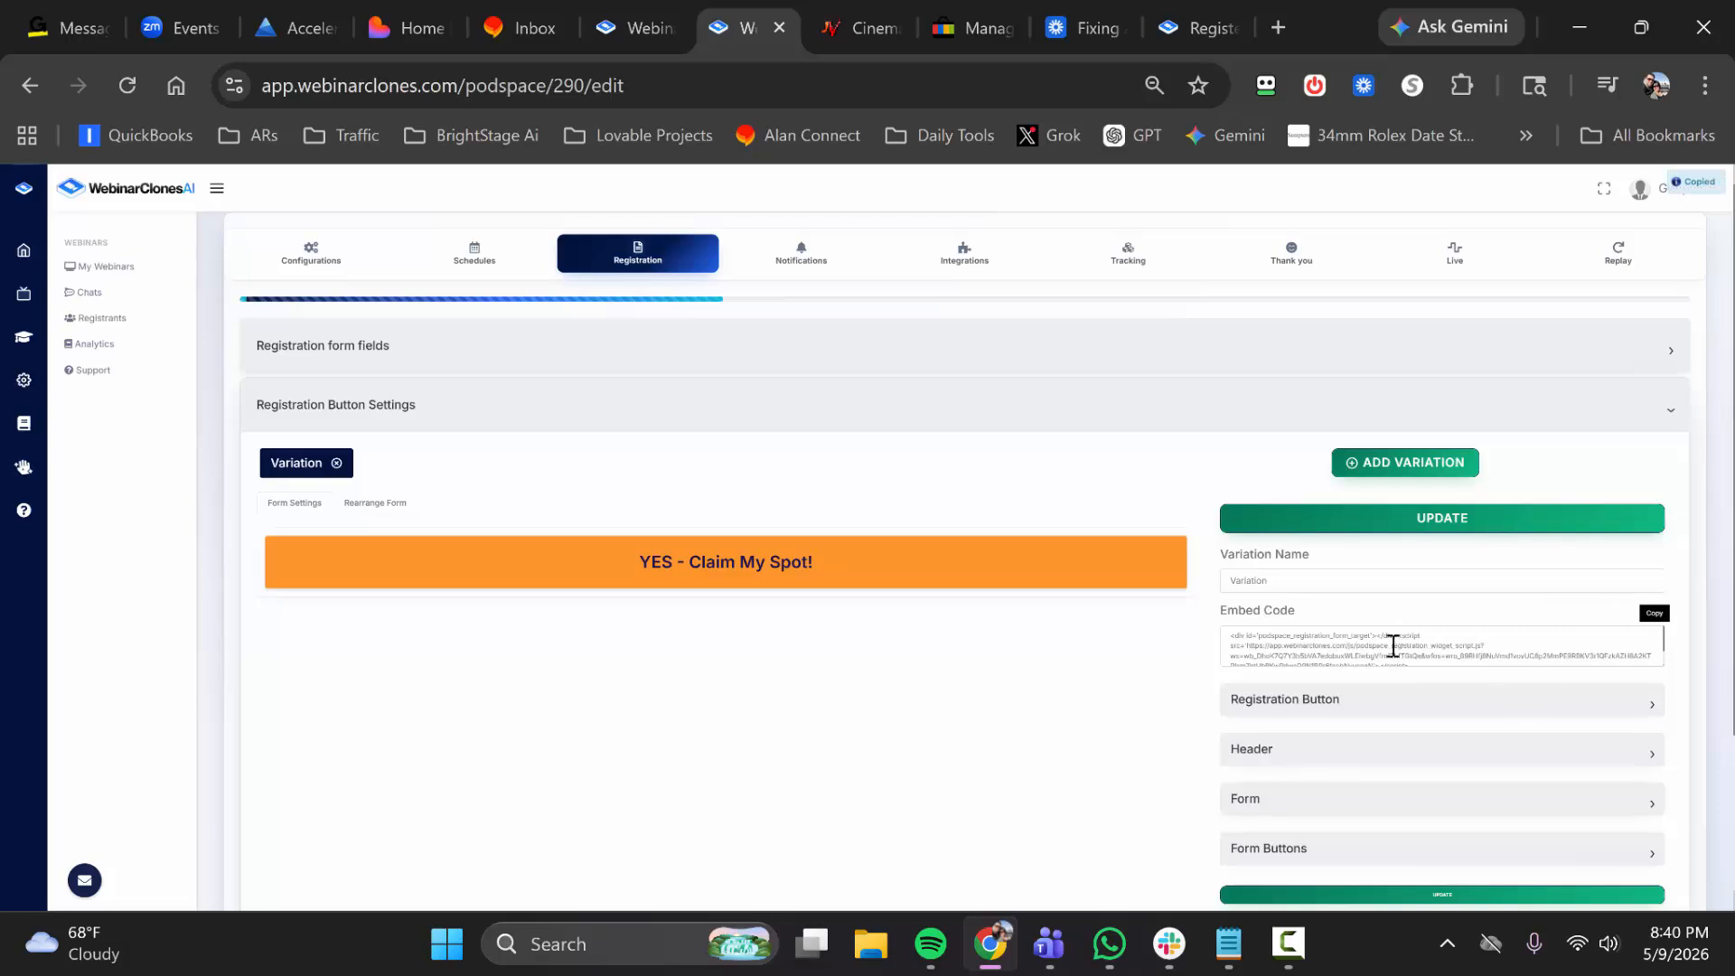
{"action": "scroll", "coordinate": [1317, 647], "scroll_direction": "down", "scroll_amount": 3}
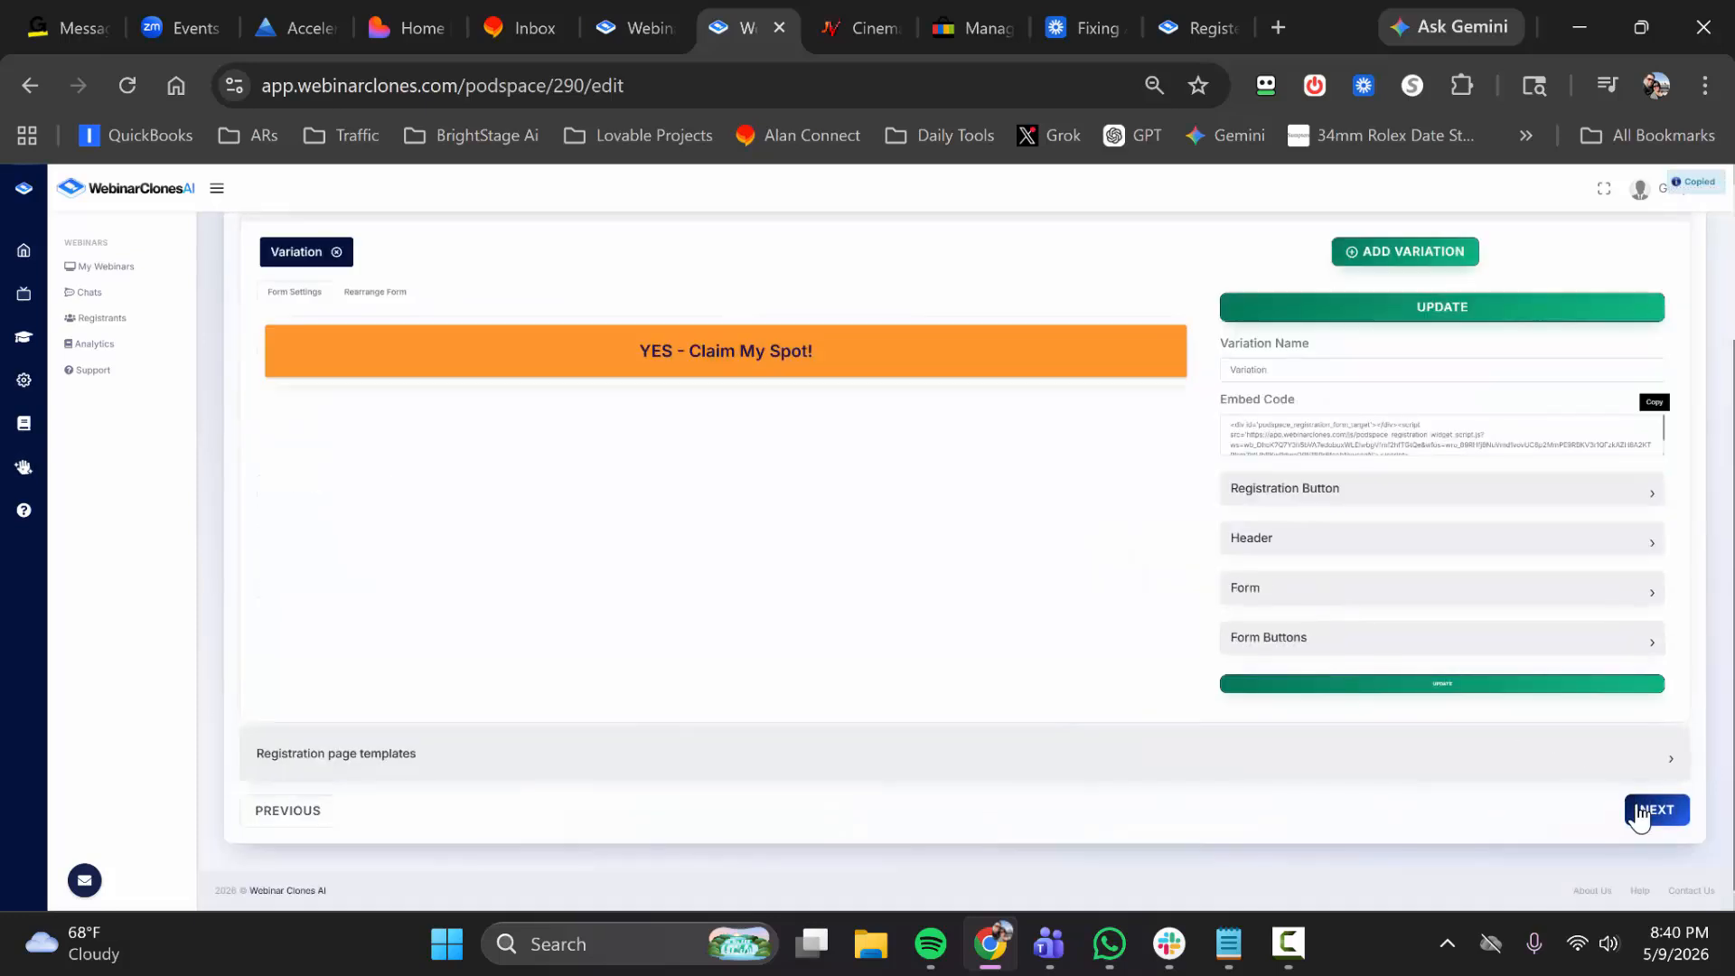
{"action": "left_click", "coordinate": [1656, 810]}
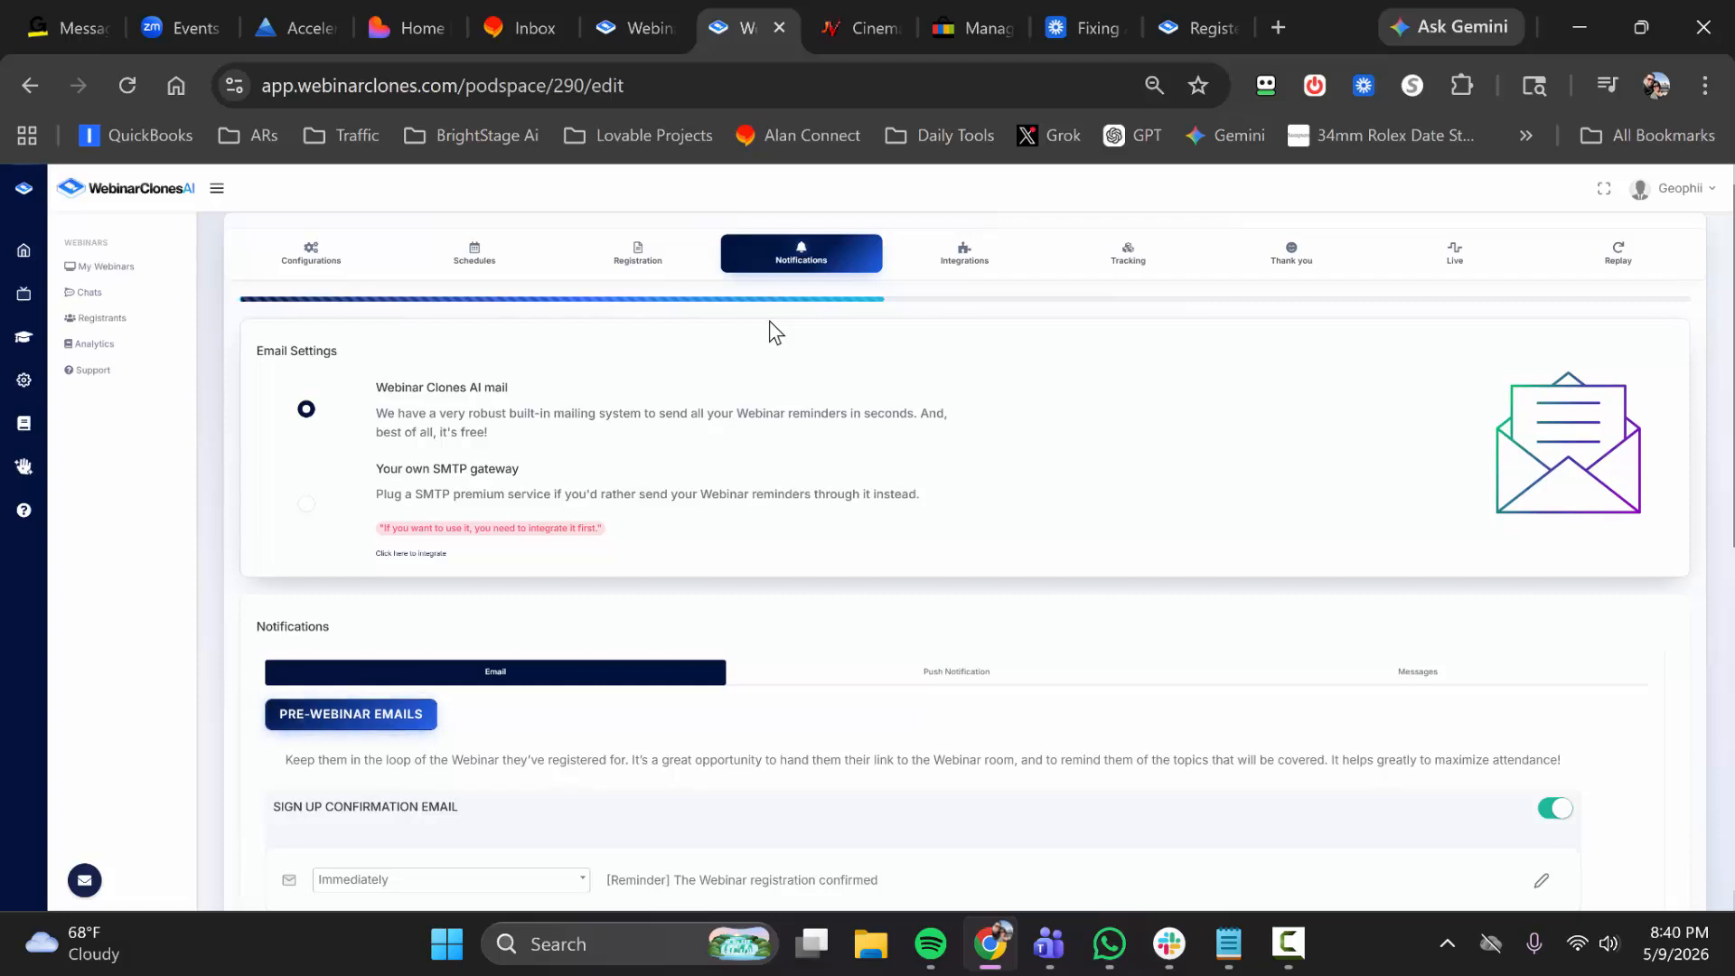
Switch the sign up confirmation email off and back on, and display the push notification settings
{"action": "scroll", "coordinate": [785, 424], "scroll_direction": "down", "scroll_amount": 3}
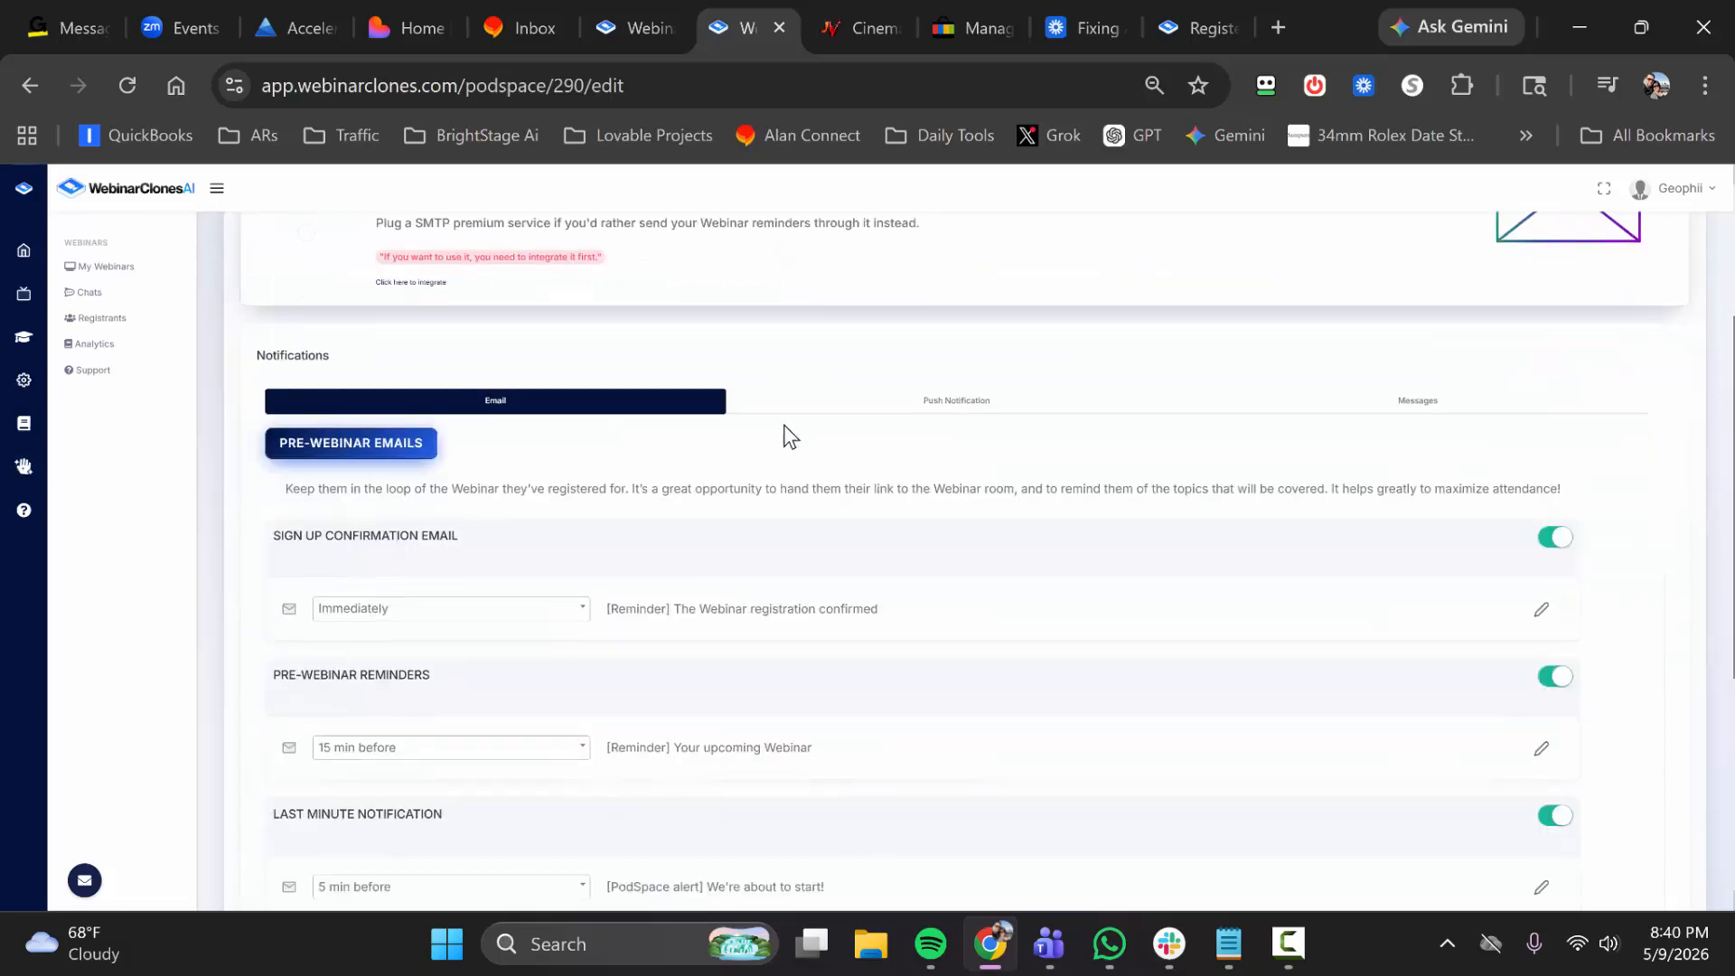
{"action": "left_click", "coordinate": [1547, 541]}
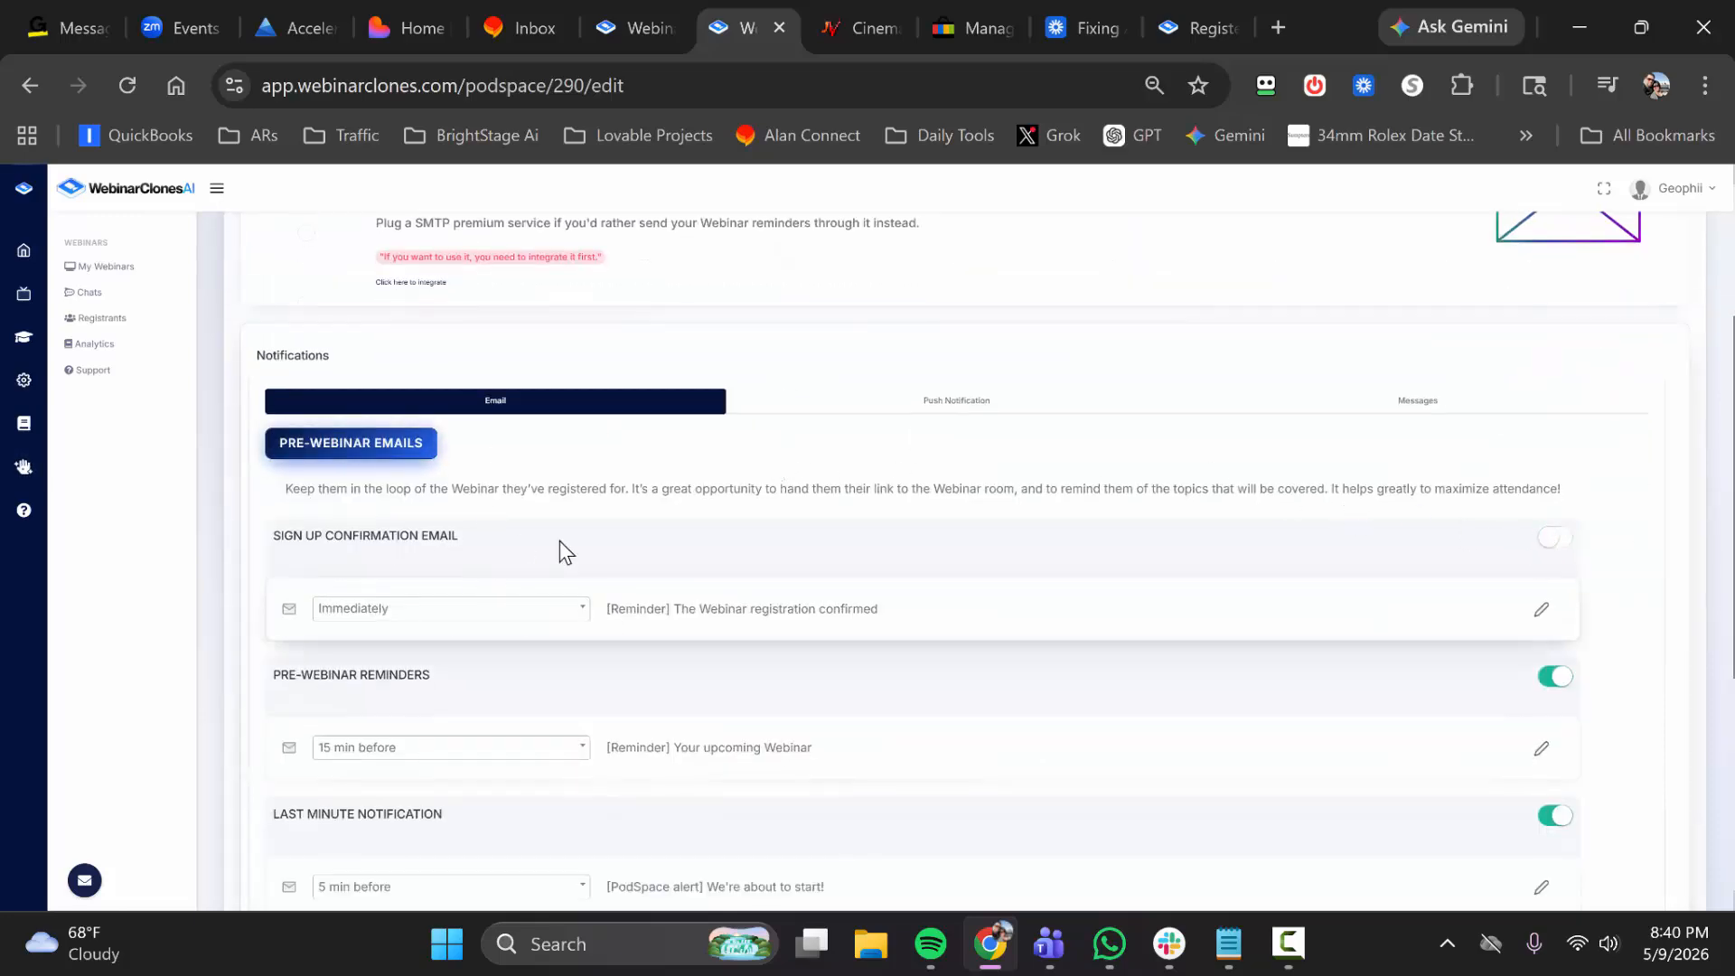
{"action": "left_click", "coordinate": [1556, 540]}
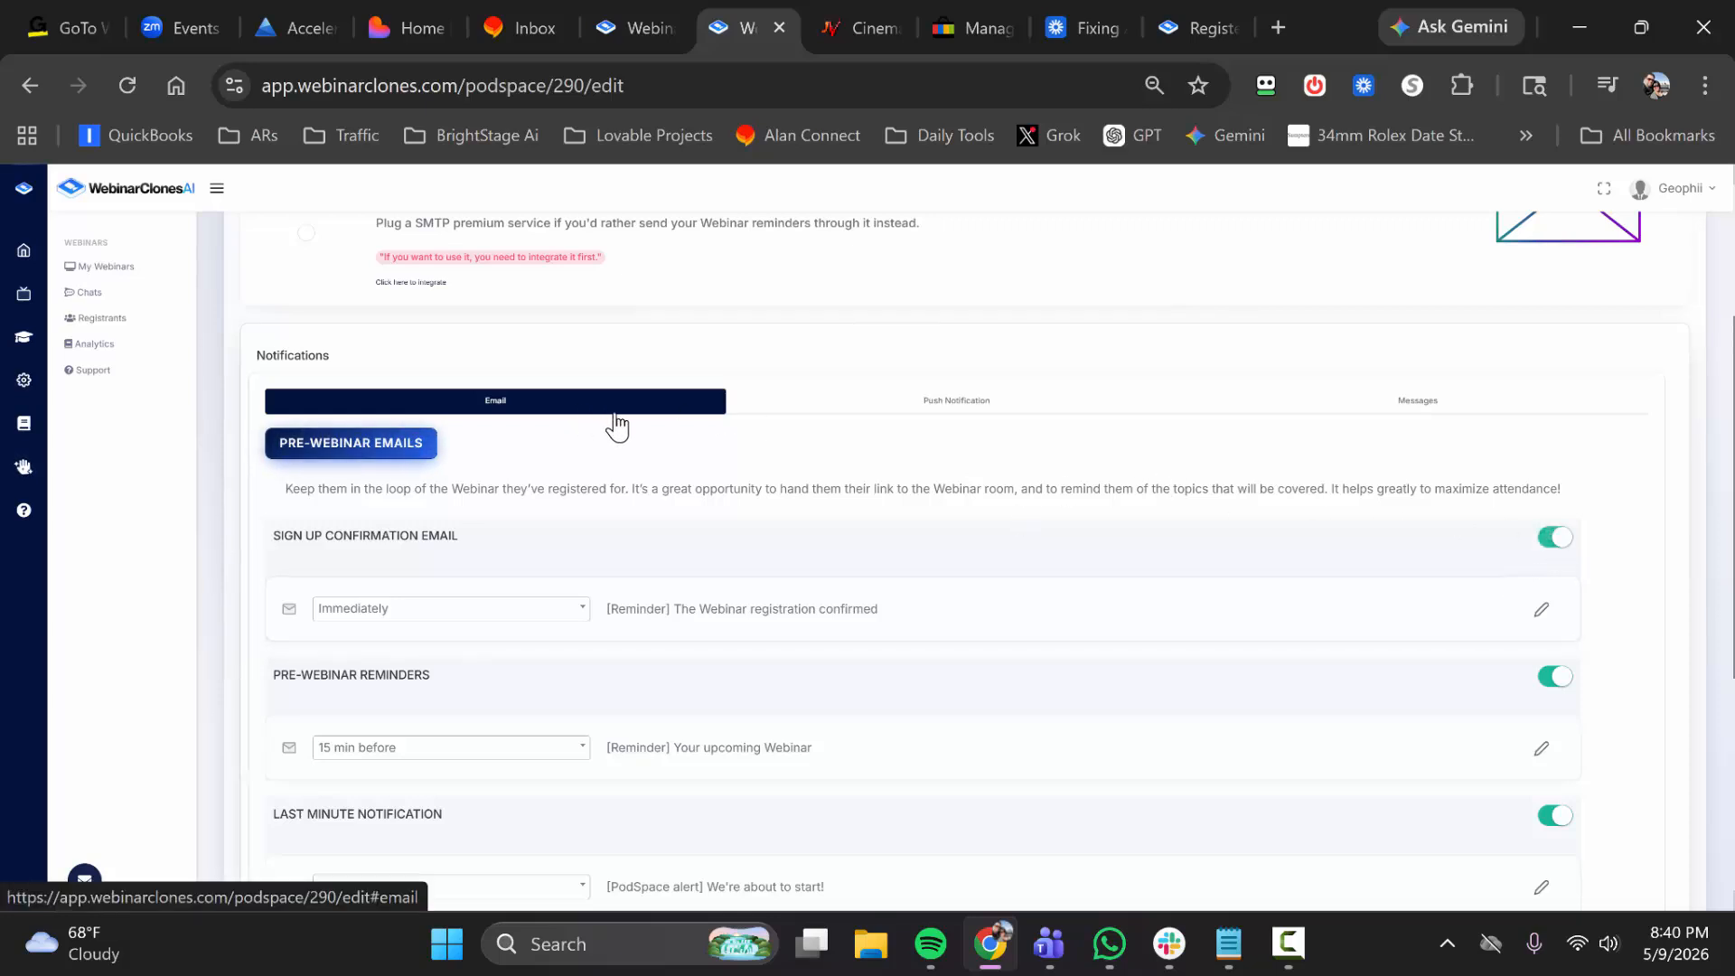
{"action": "left_click", "coordinate": [931, 411]}
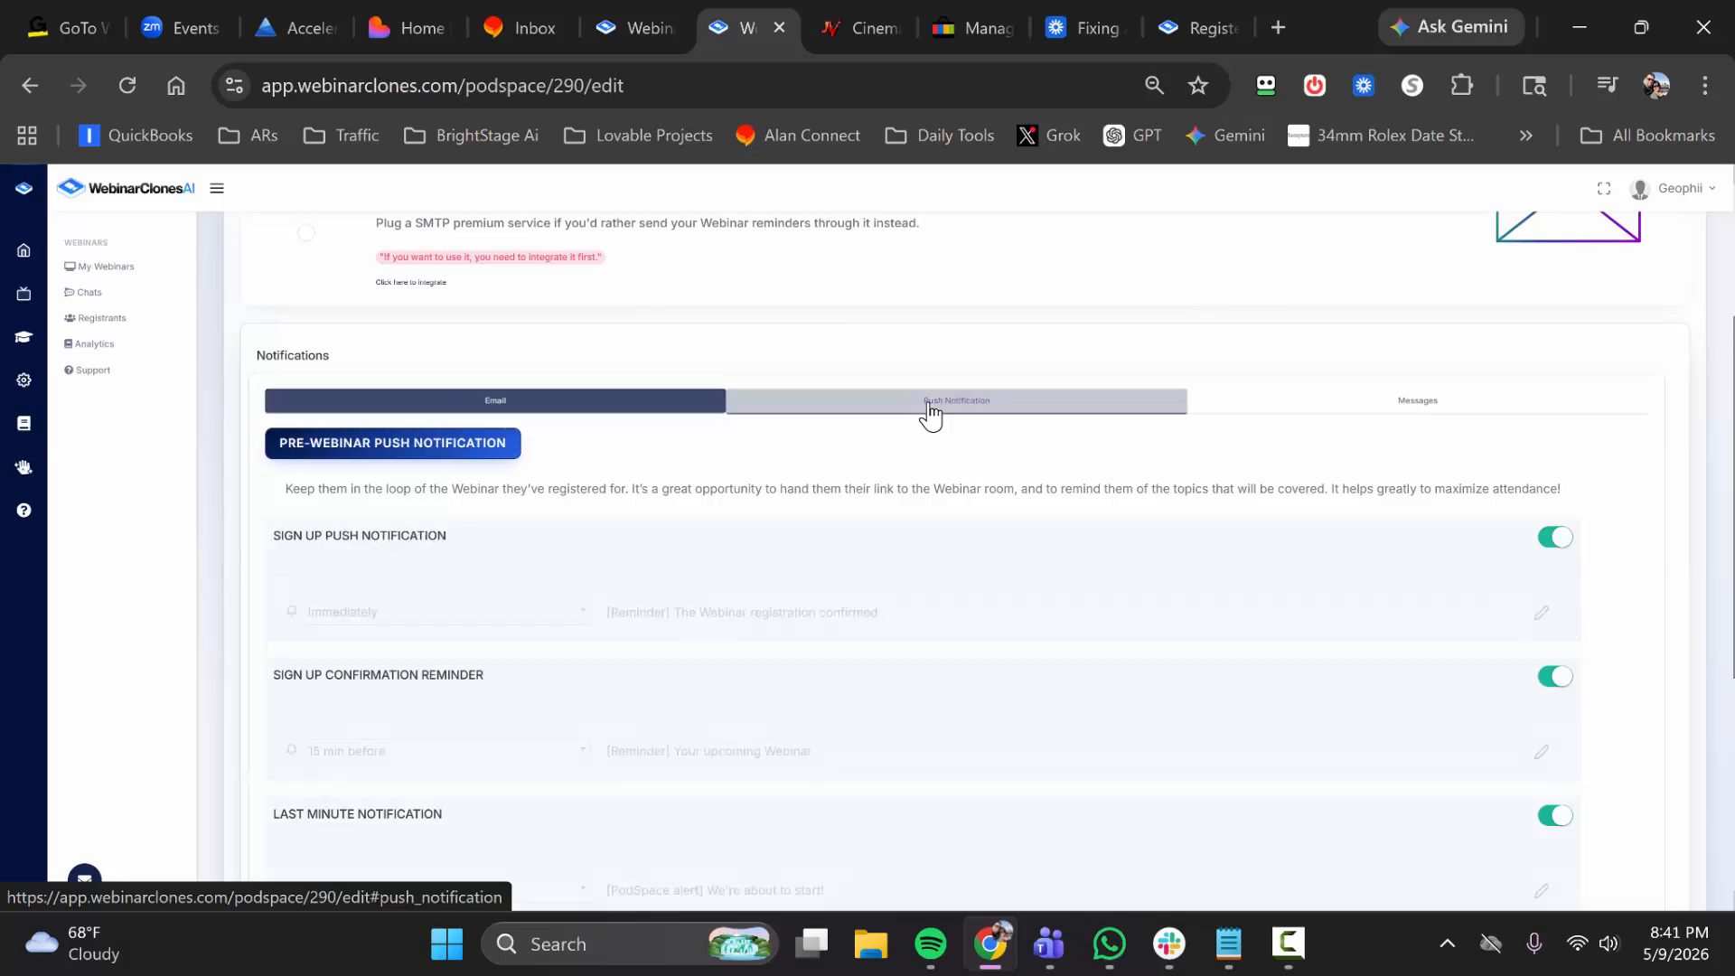
Display the SMS message notification settings and return to the email notification settings
{"action": "left_click", "coordinate": [1434, 416]}
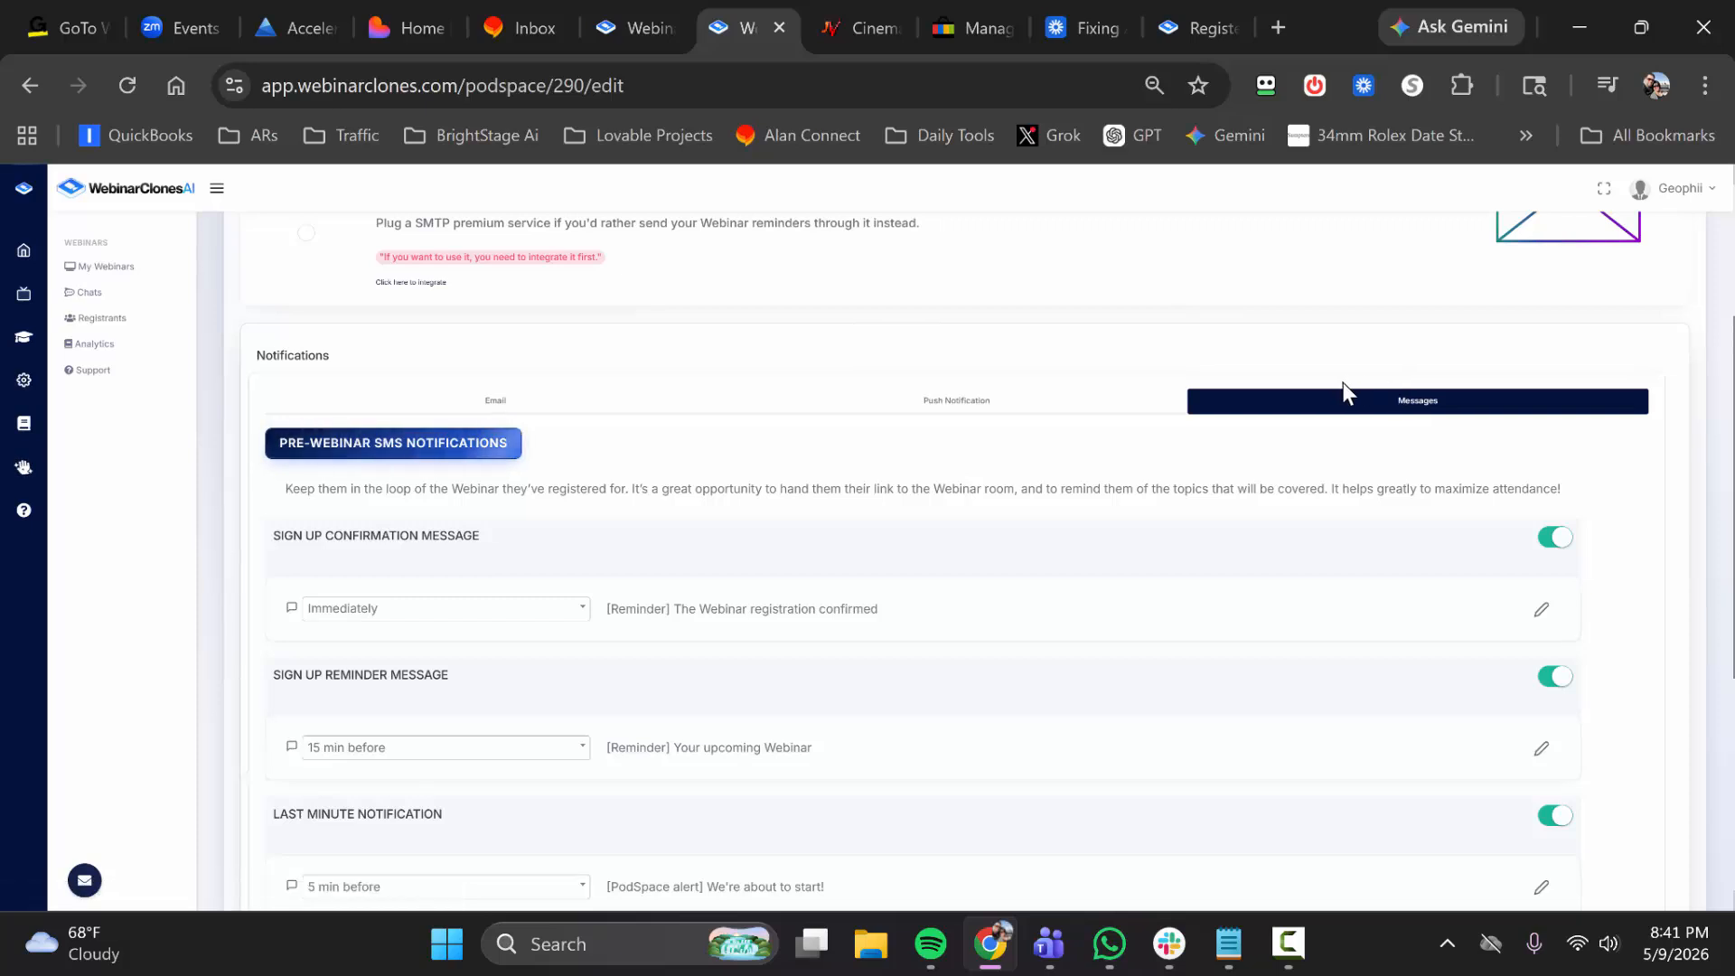
{"action": "left_click", "coordinate": [576, 416]}
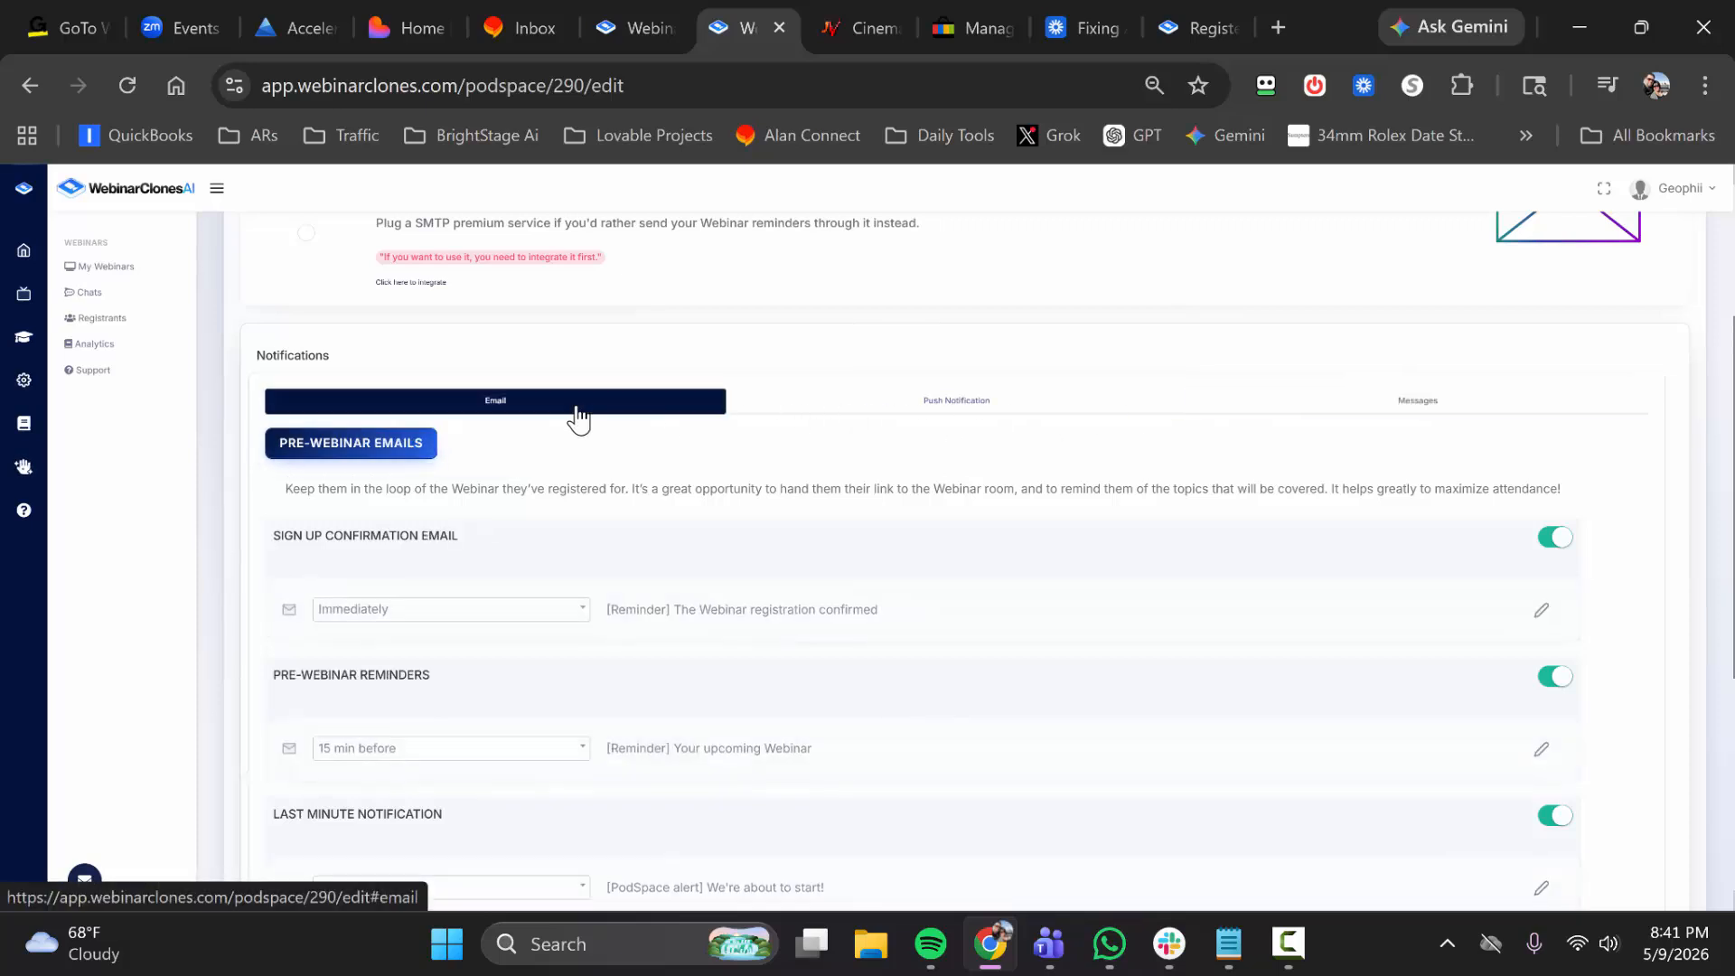
{"action": "scroll", "coordinate": [457, 543], "scroll_direction": "down", "scroll_amount": 3}
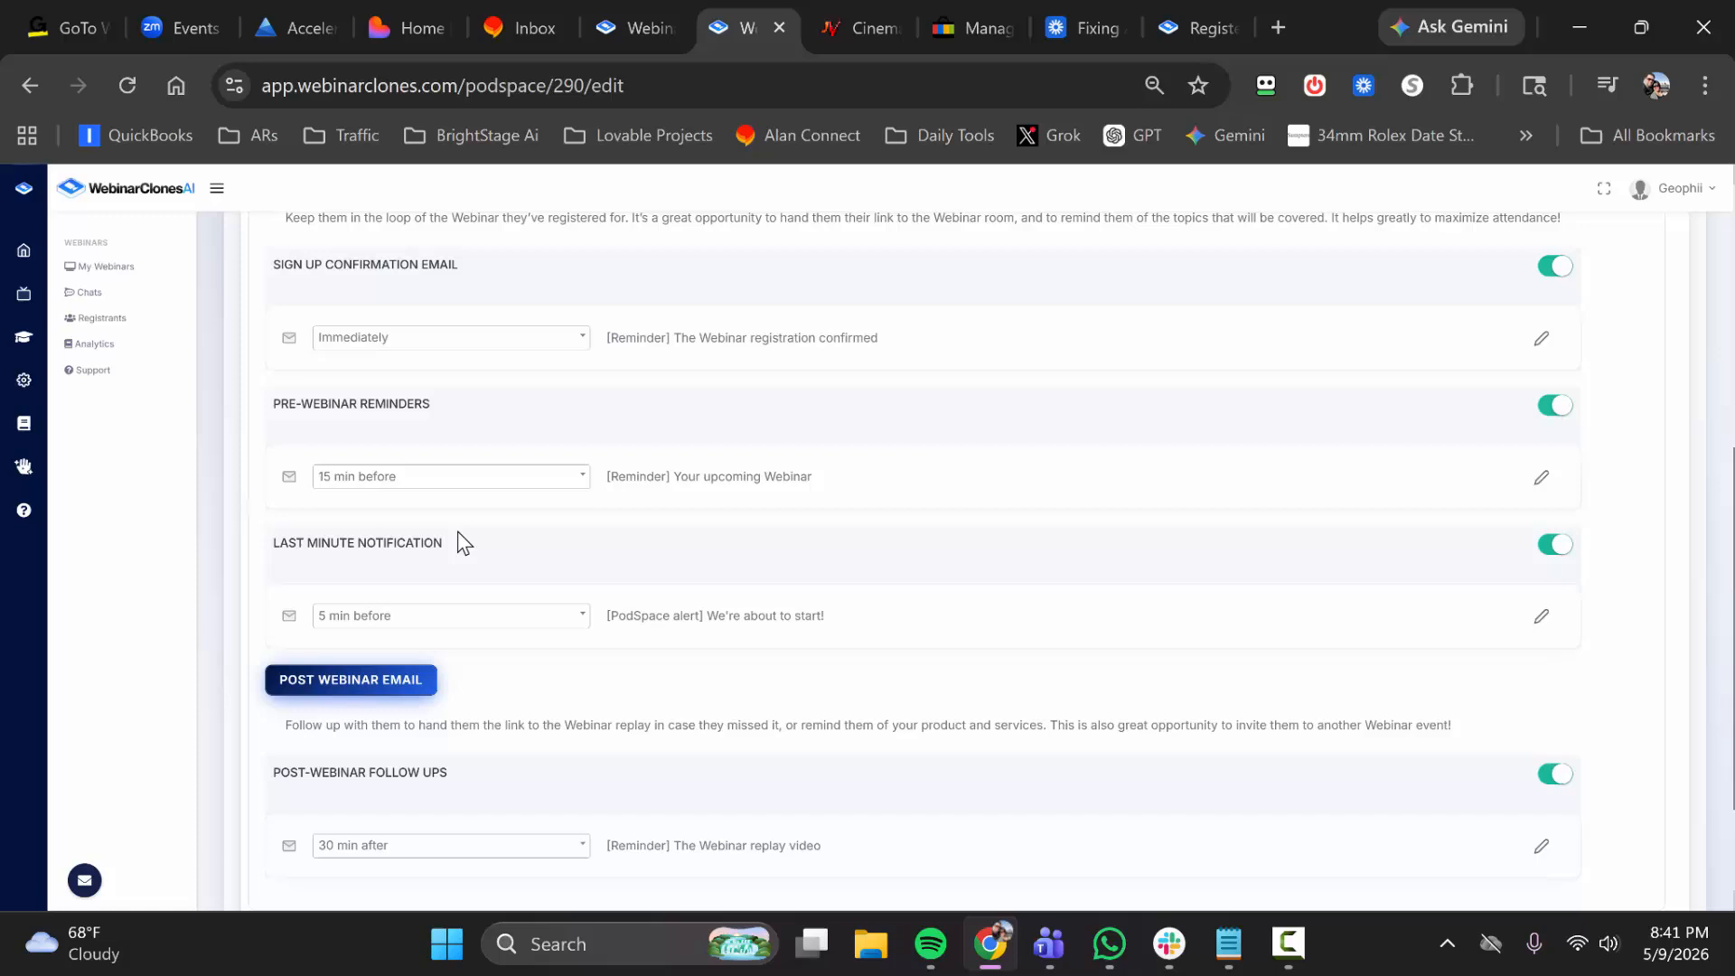
Check the timing options for the pre-webinar reminder and post-webinar follow-up emails without changing either one
{"action": "left_click", "coordinate": [433, 479]}
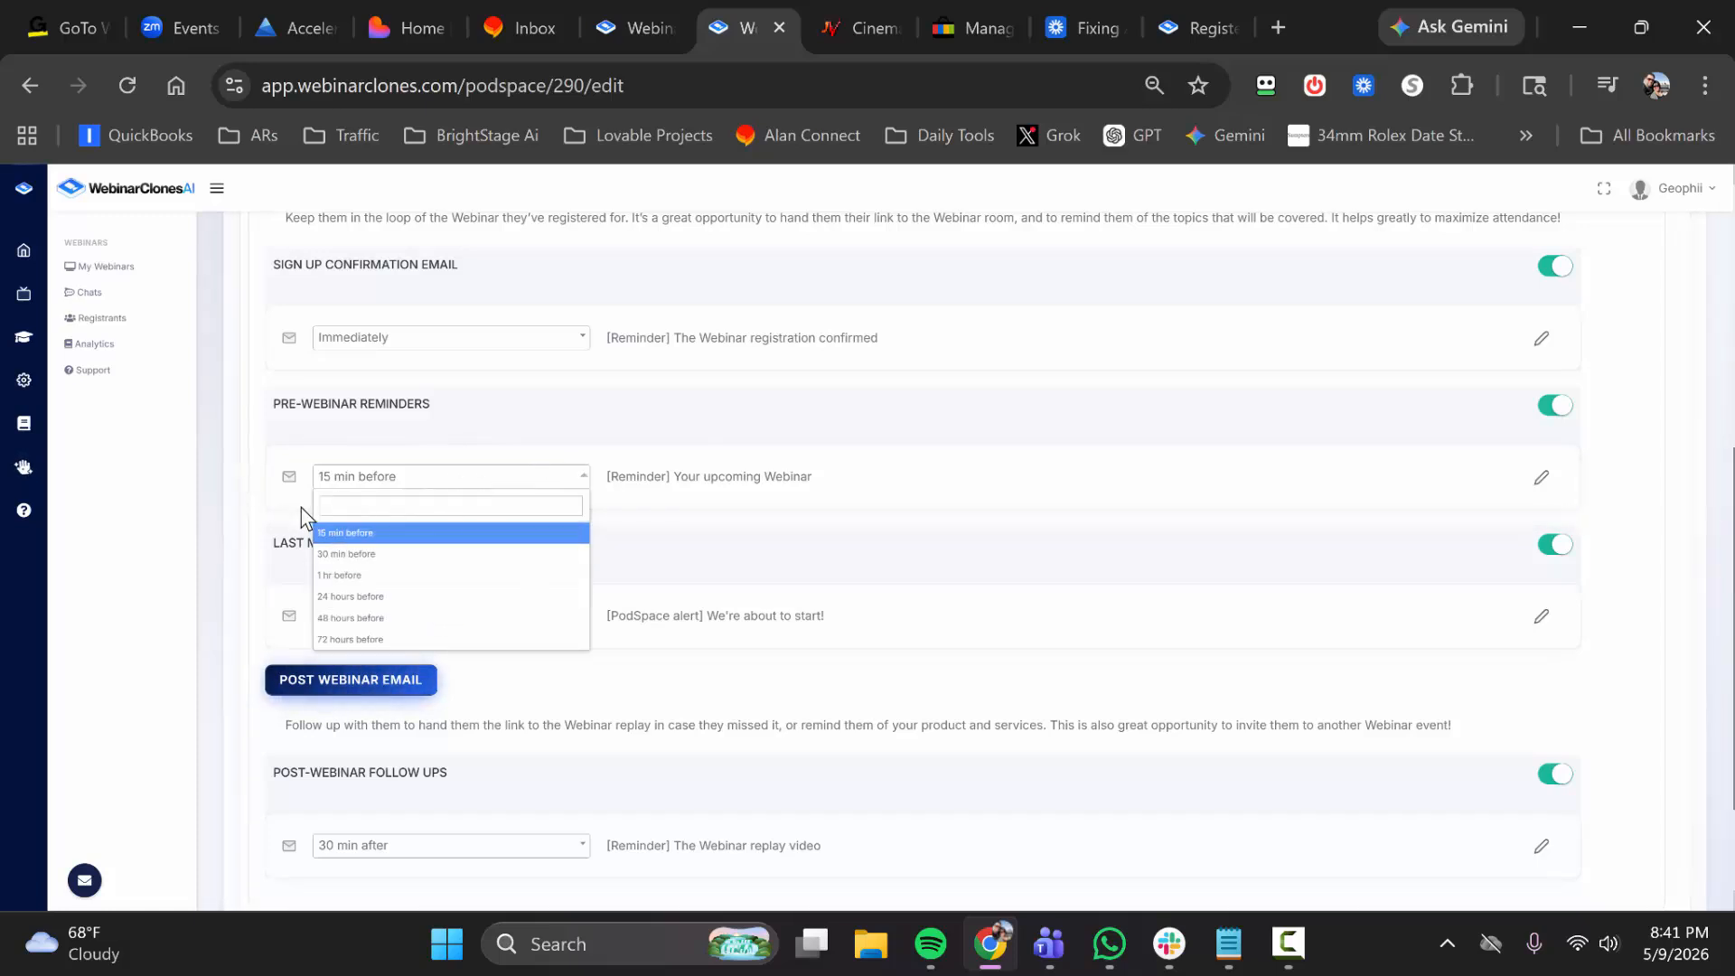
{"action": "left_click", "coordinate": [225, 562]}
{"action": "scroll", "coordinate": [386, 641], "scroll_direction": "down", "scroll_amount": 2}
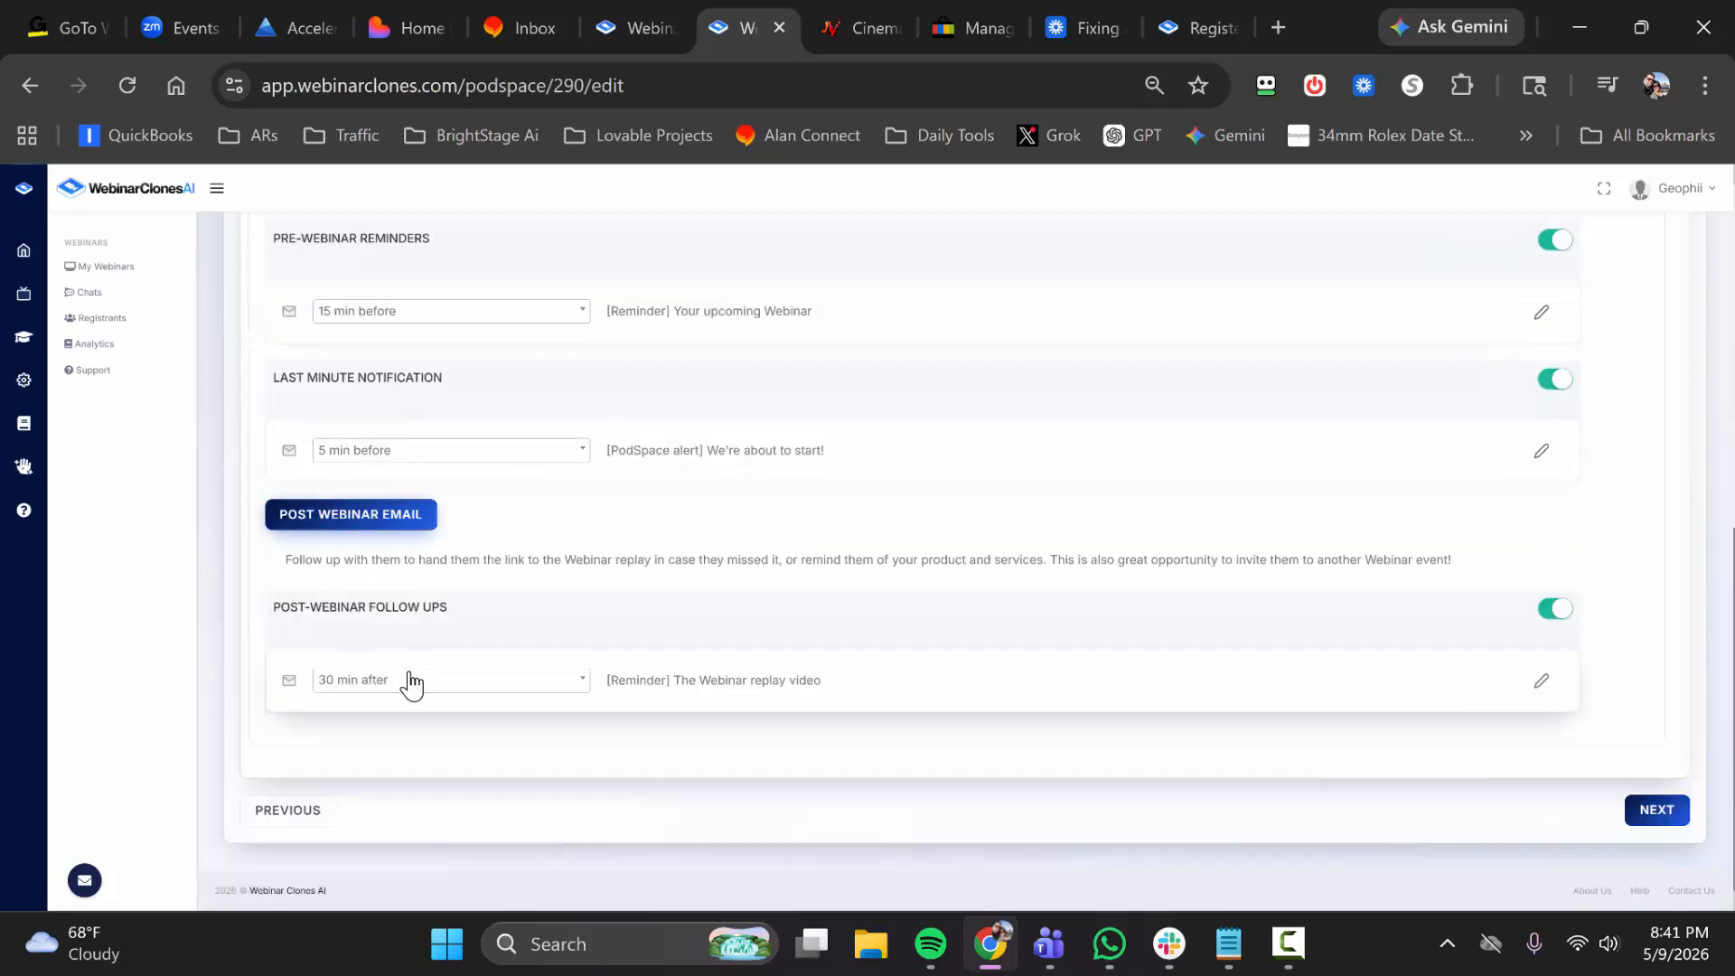
{"action": "left_click", "coordinate": [464, 697]}
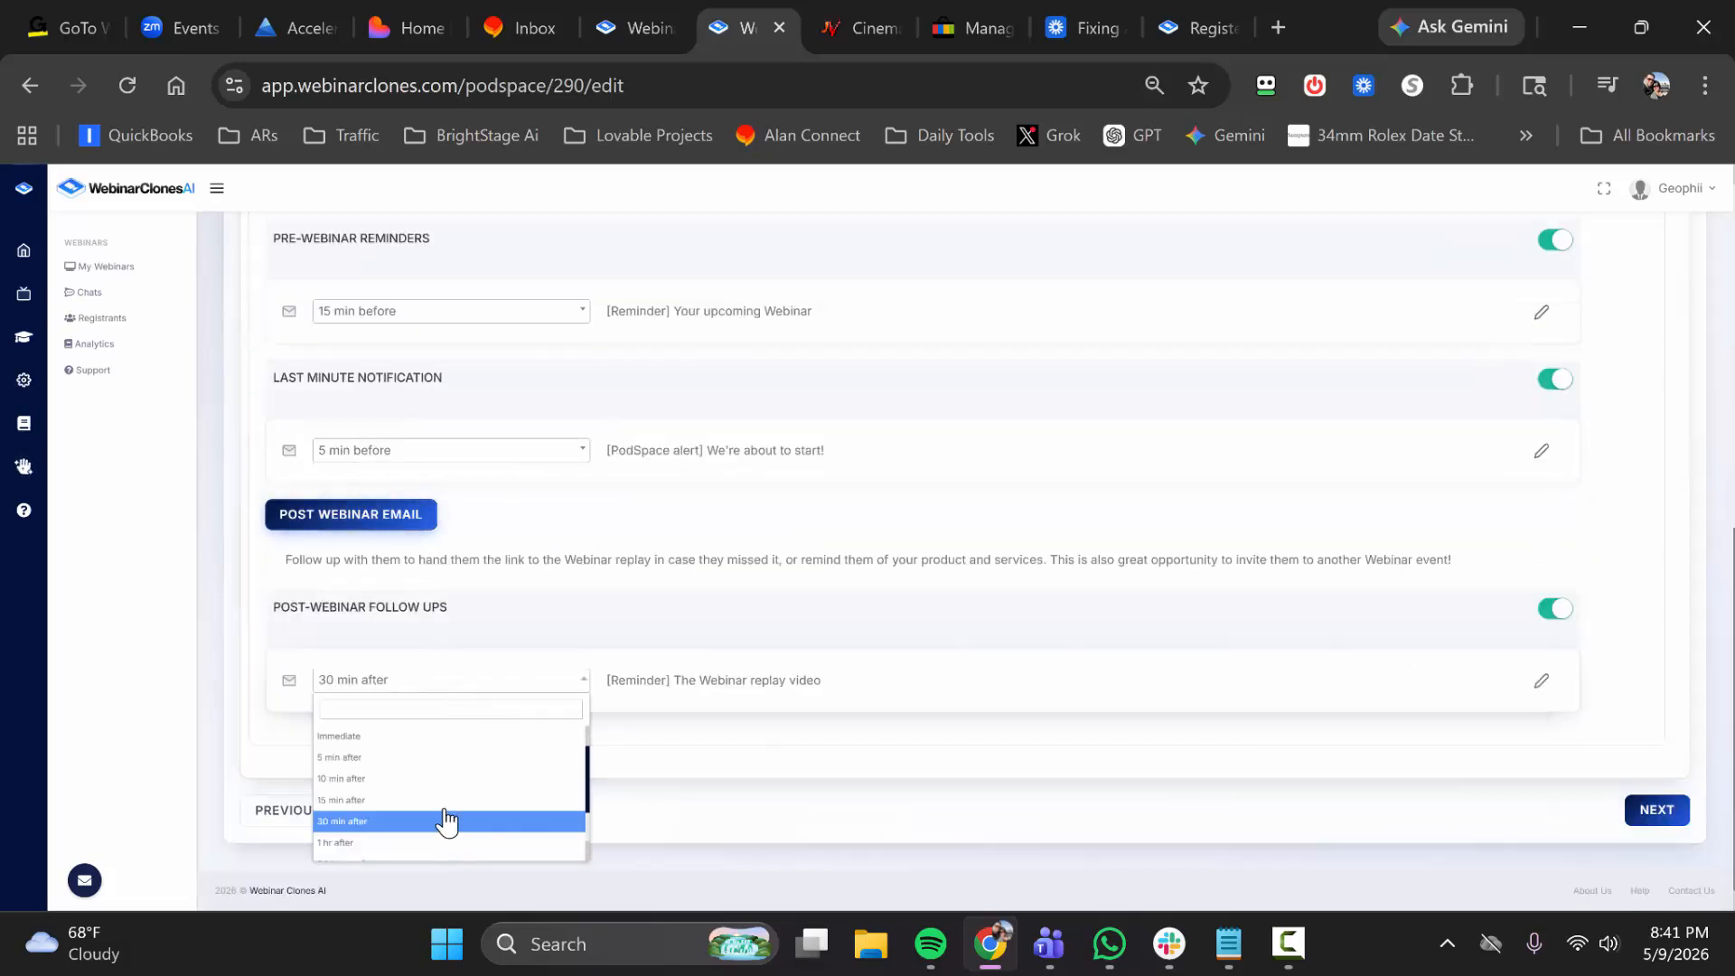
{"action": "scroll", "coordinate": [443, 813], "scroll_direction": "down", "scroll_amount": 2}
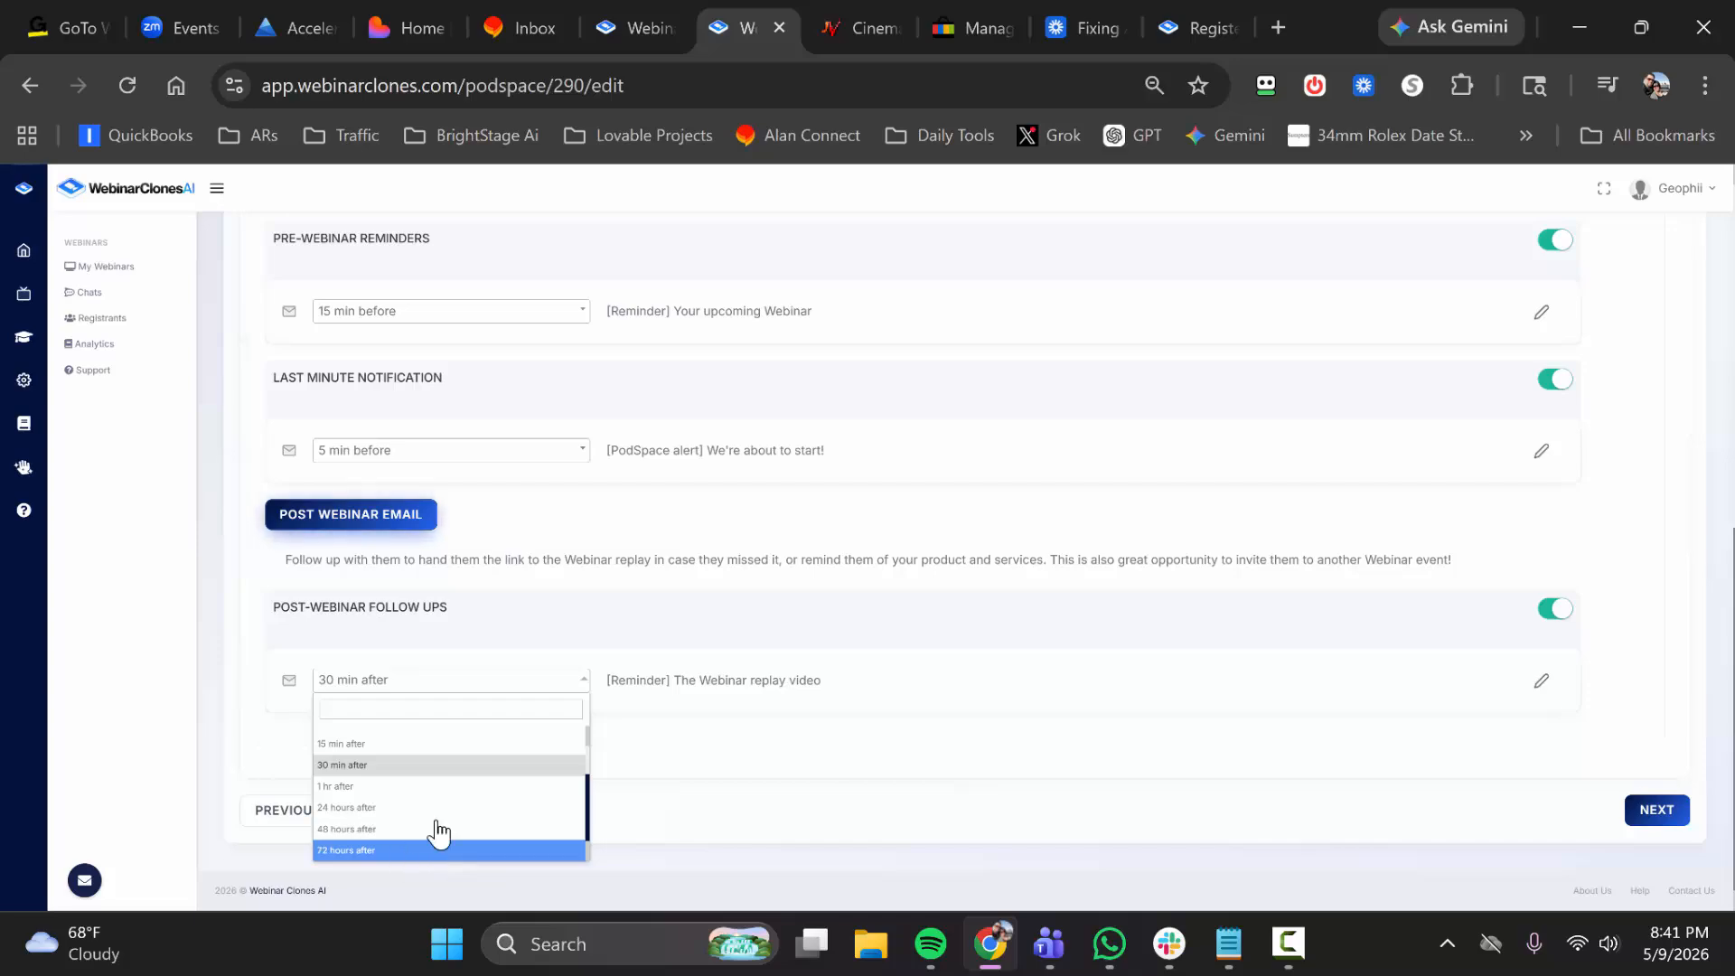
{"action": "left_click", "coordinate": [753, 803]}
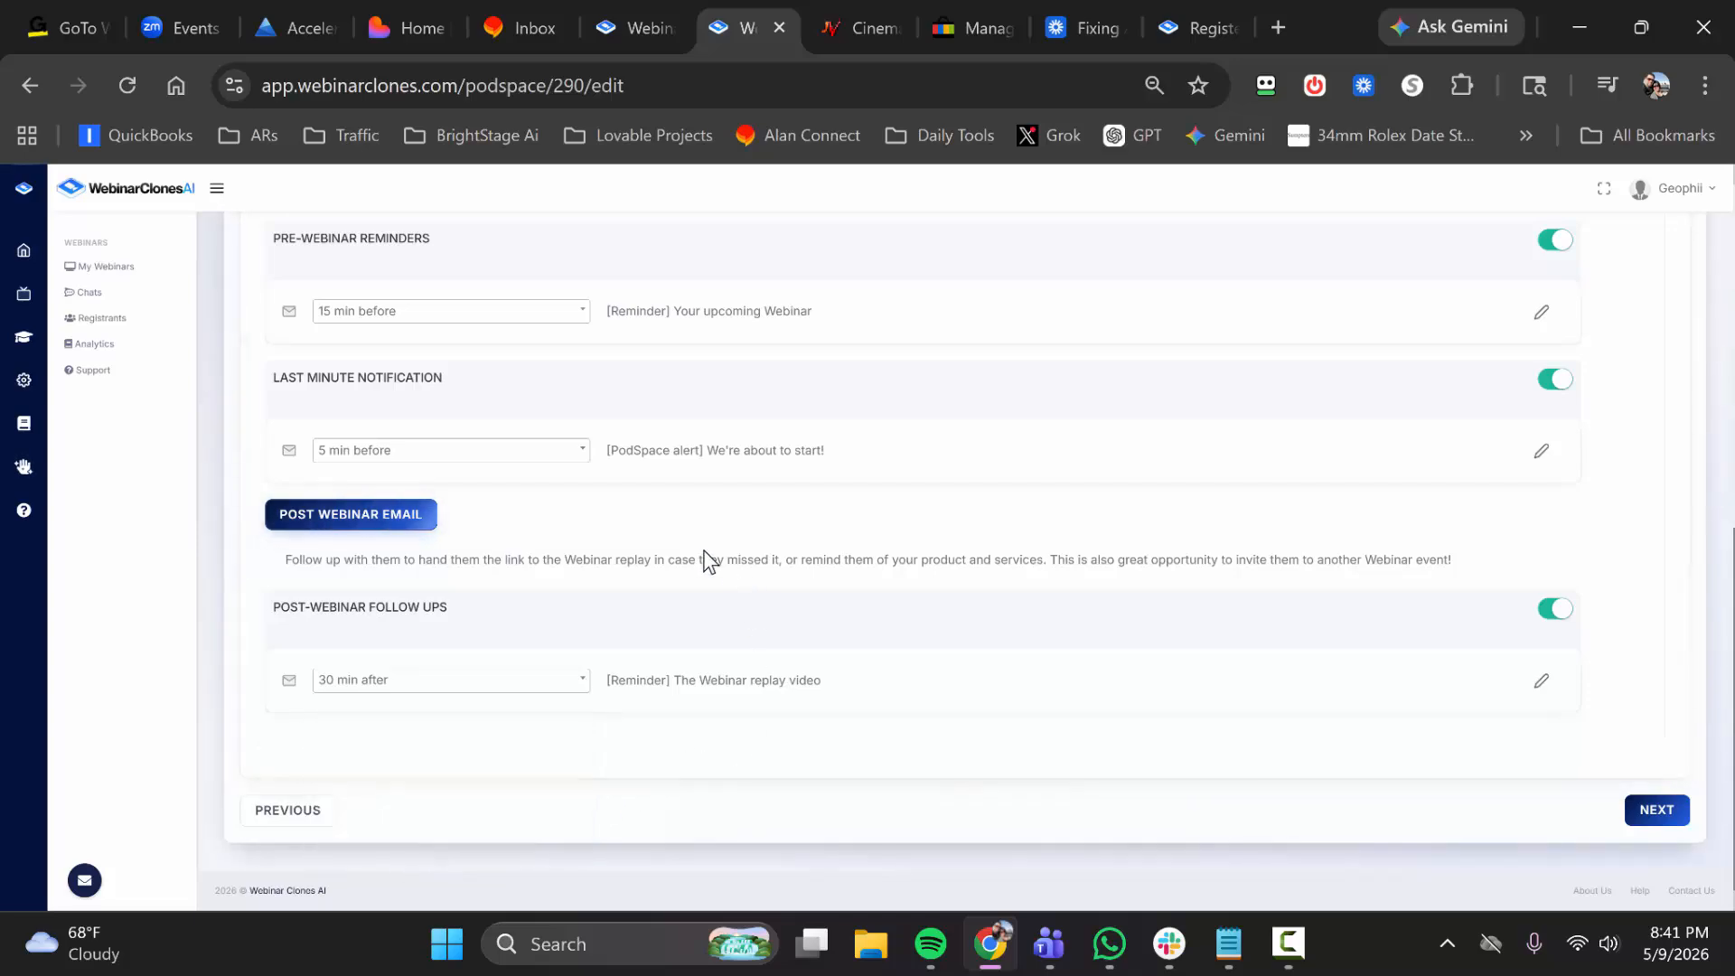
Review the pre-webinar and post-webinar email notifications and advance the webinar setup to the Integrations stage
{"action": "scroll", "coordinate": [703, 550], "scroll_direction": "up", "scroll_amount": 5}
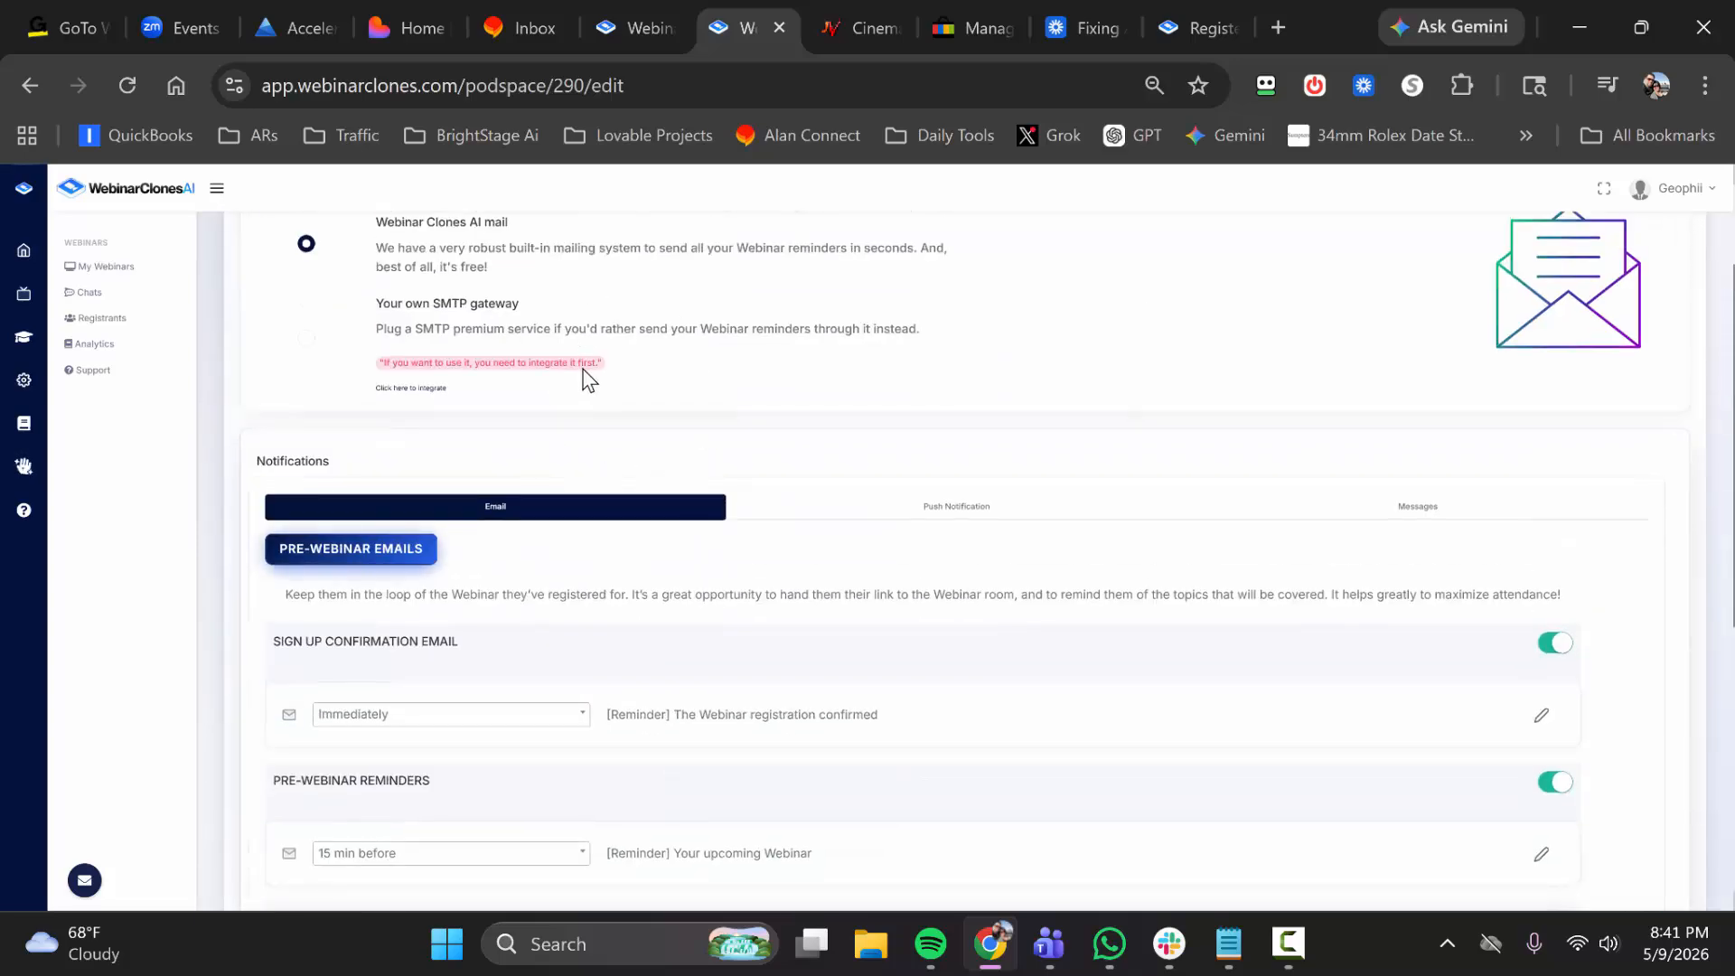
{"action": "scroll", "coordinate": [703, 404], "scroll_direction": "up", "scroll_amount": 2}
{"action": "scroll", "coordinate": [682, 354], "scroll_direction": "down", "scroll_amount": 5}
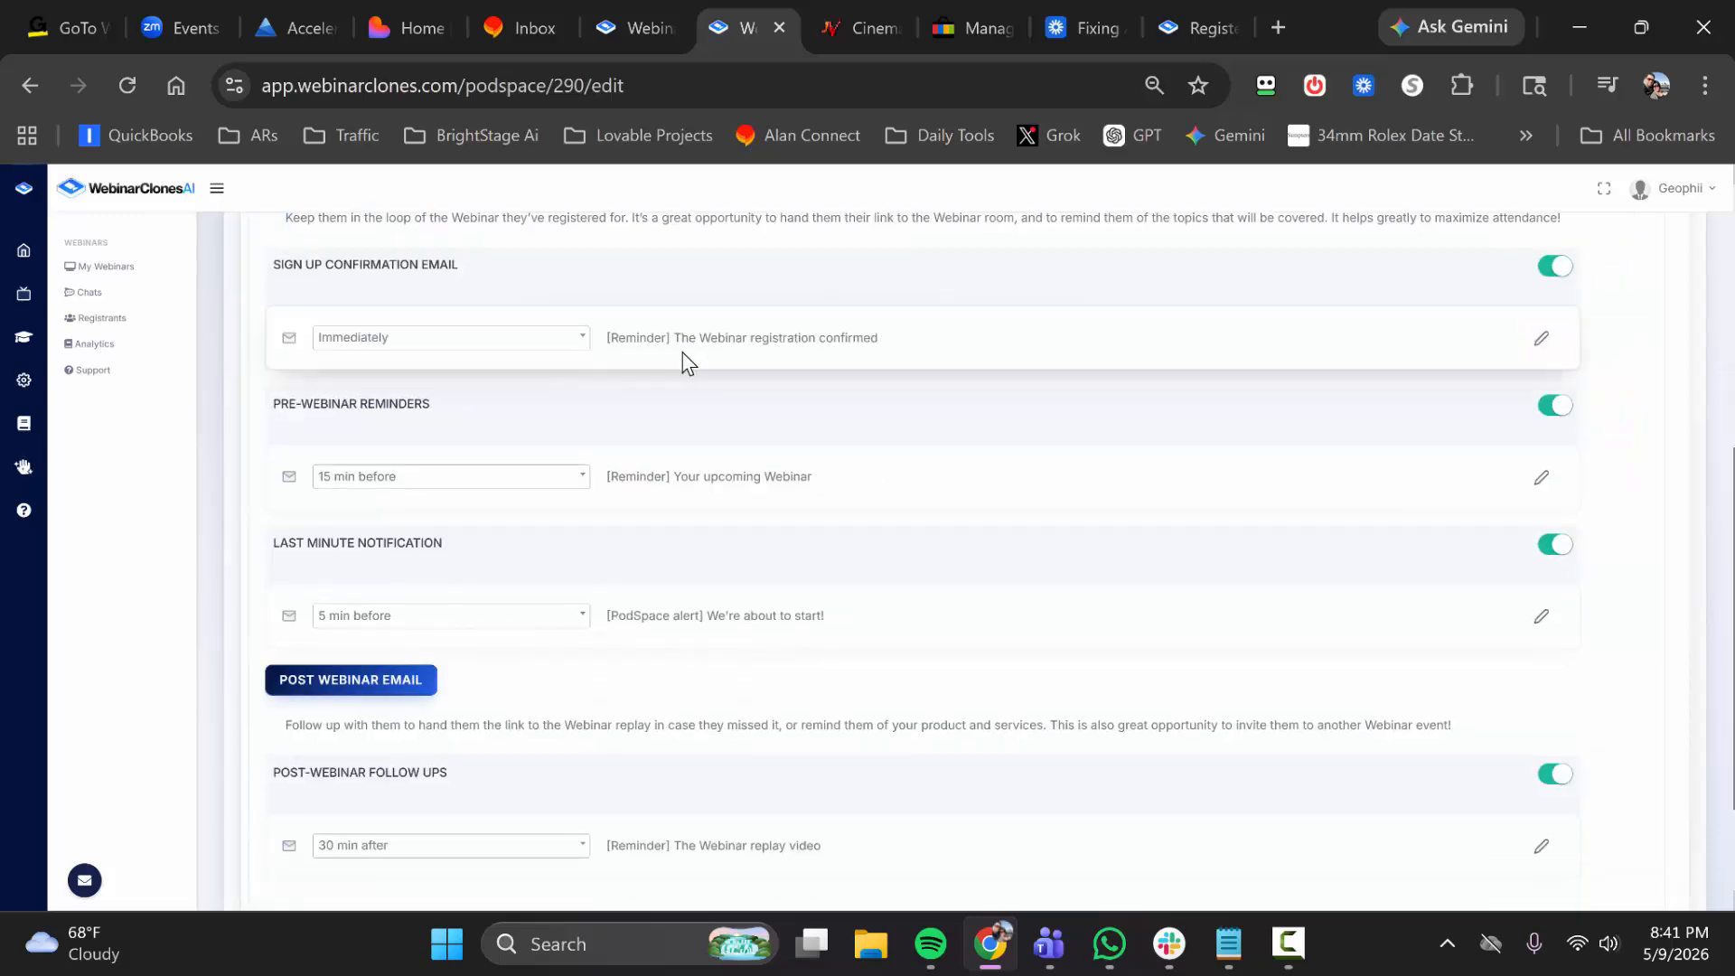
{"action": "scroll", "coordinate": [683, 425], "scroll_direction": "down", "scroll_amount": 2}
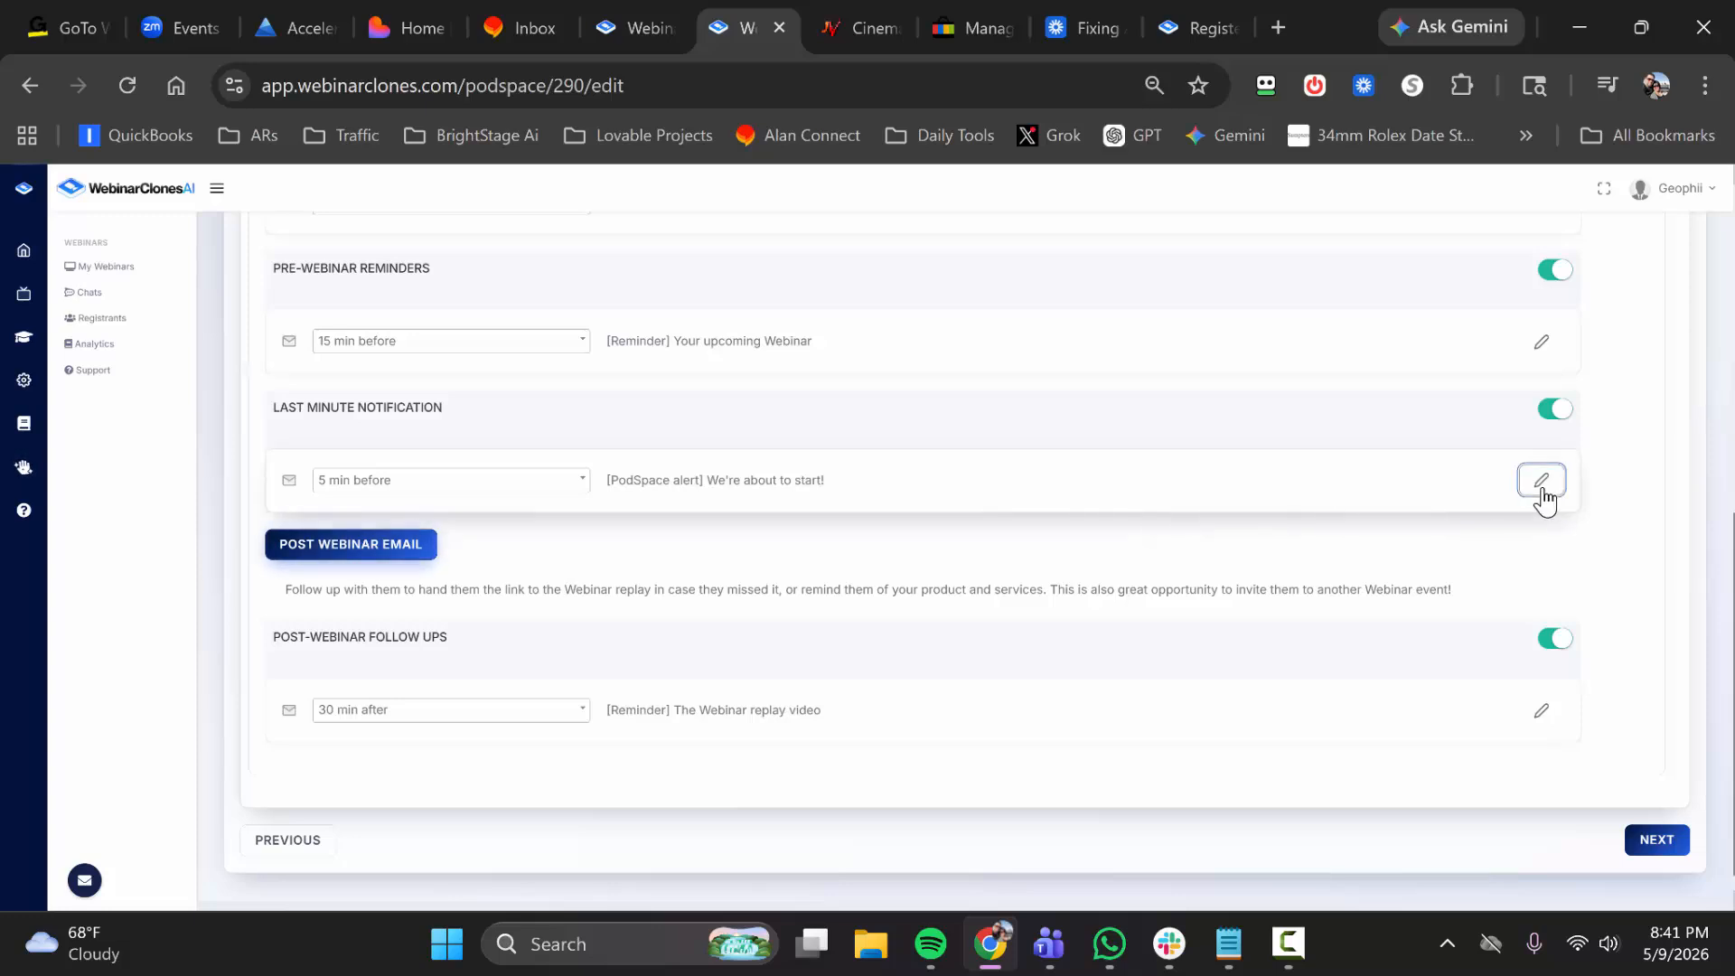
{"action": "scroll", "coordinate": [1005, 417], "scroll_direction": "up", "scroll_amount": 5}
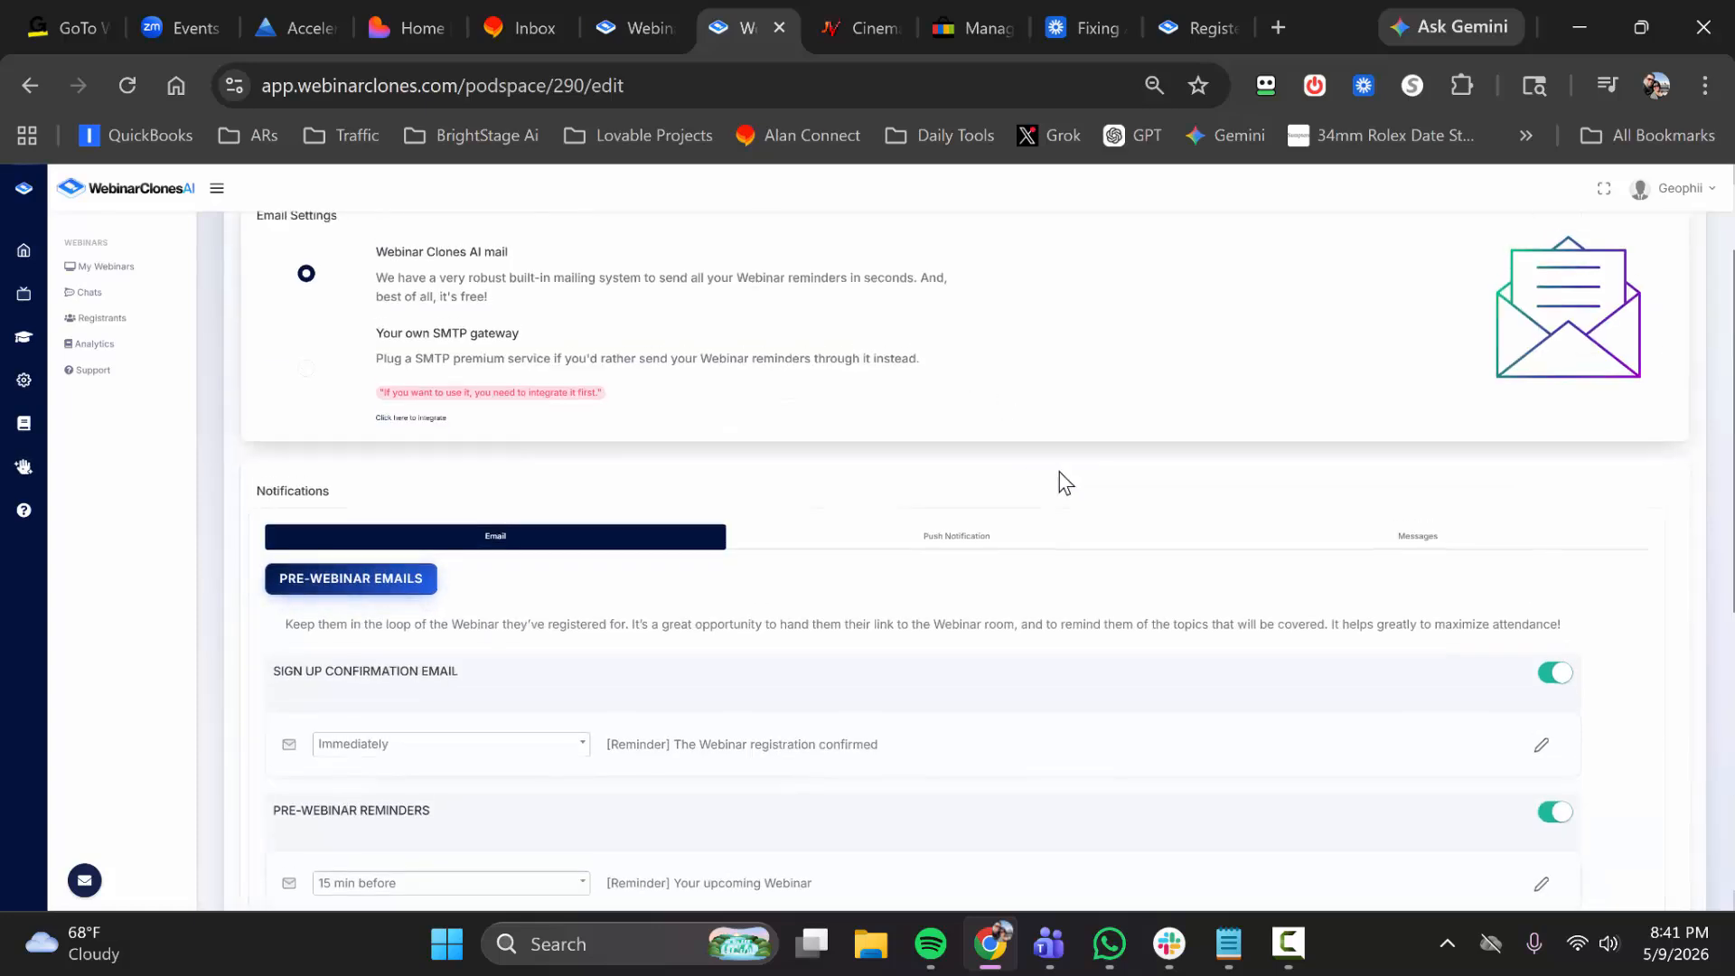
{"action": "scroll", "coordinate": [1175, 560], "scroll_direction": "down", "scroll_amount": 5}
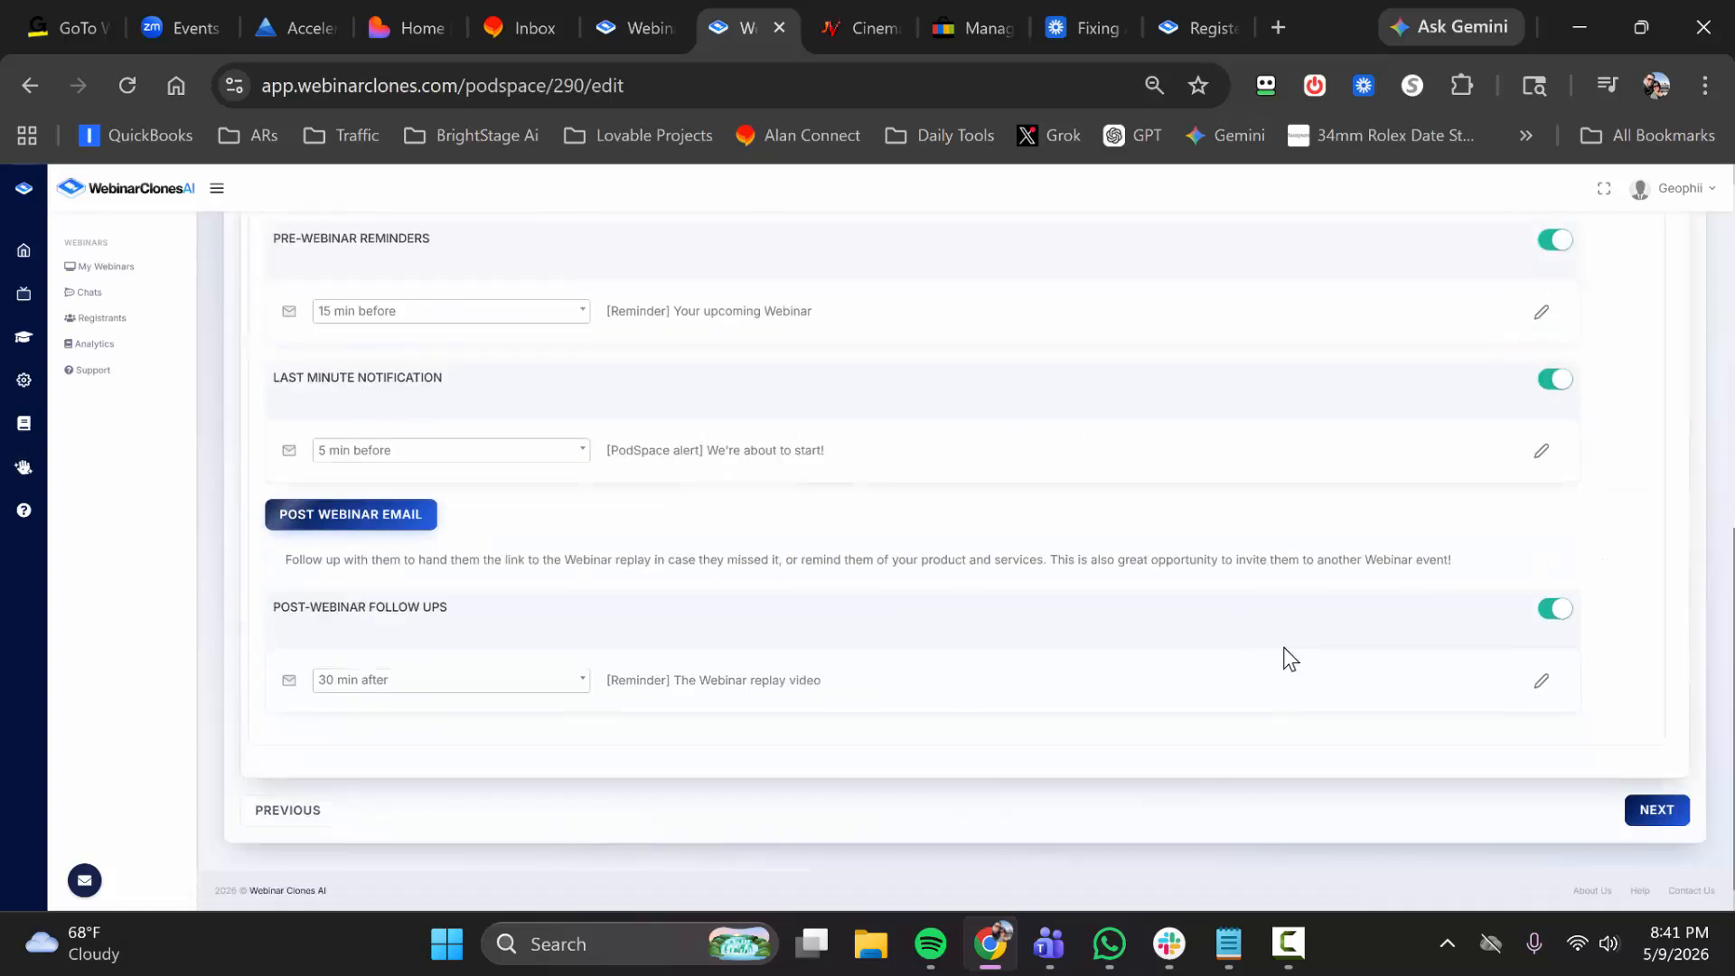
{"action": "left_click", "coordinate": [1648, 820]}
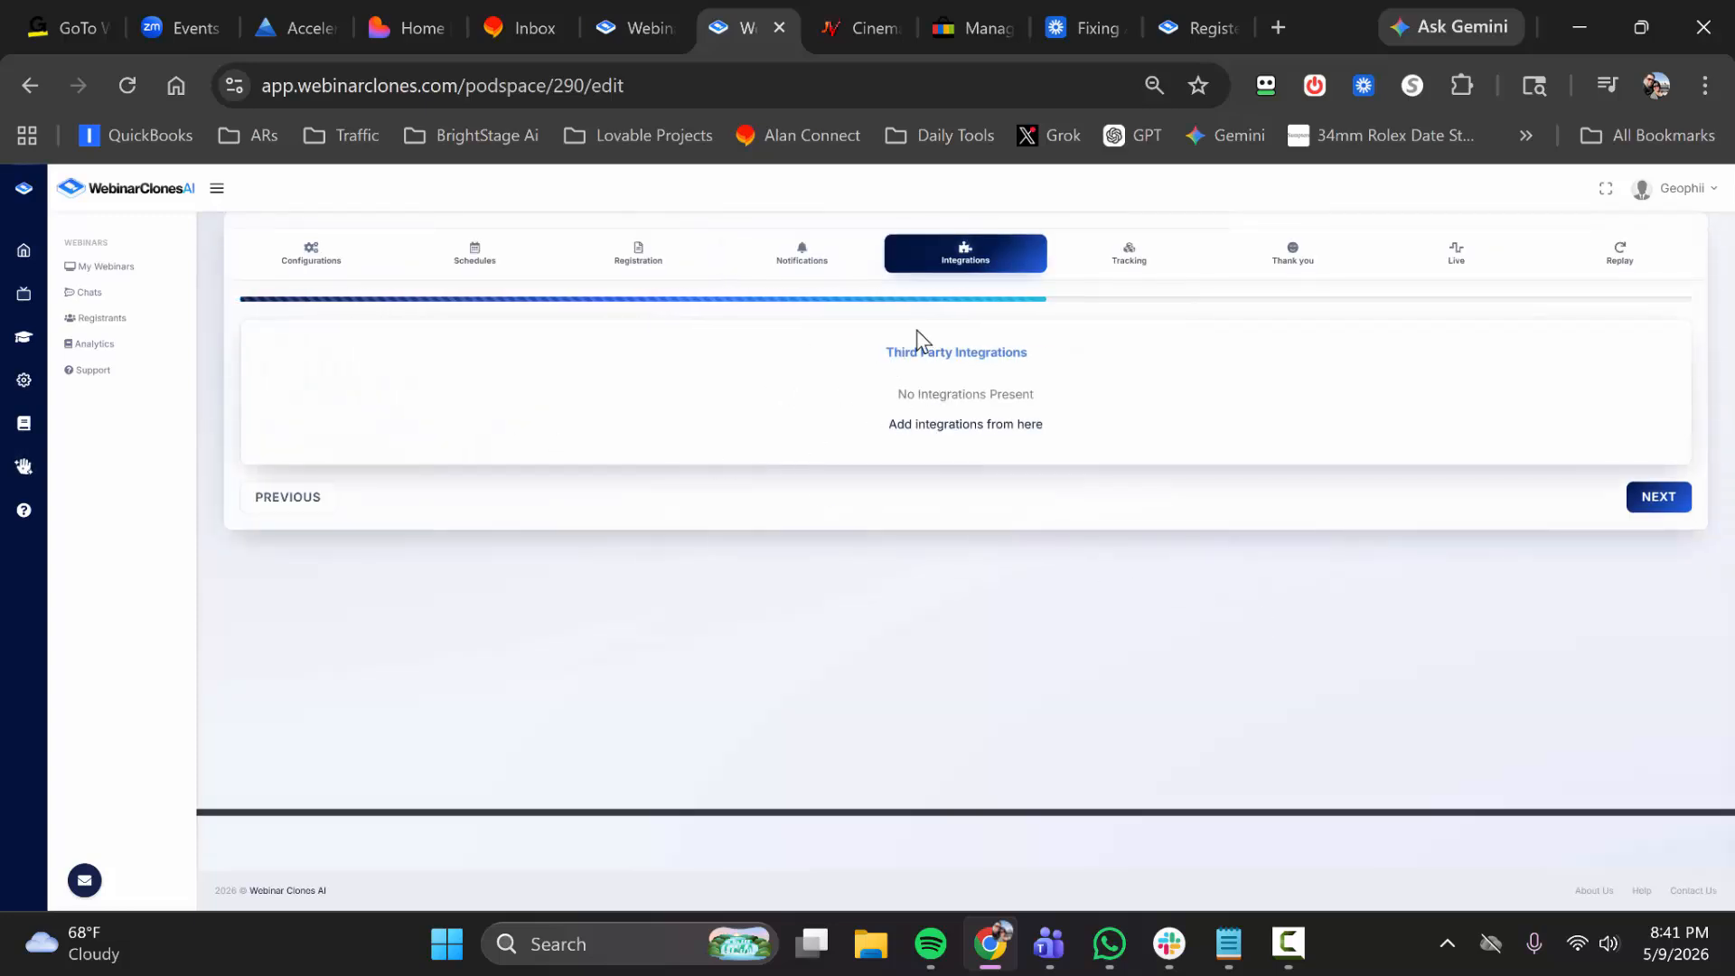
Look through the third-party services offered on the Mail Integrations page and return to the webinar's Integrations stage
{"action": "left_click", "coordinate": [955, 432]}
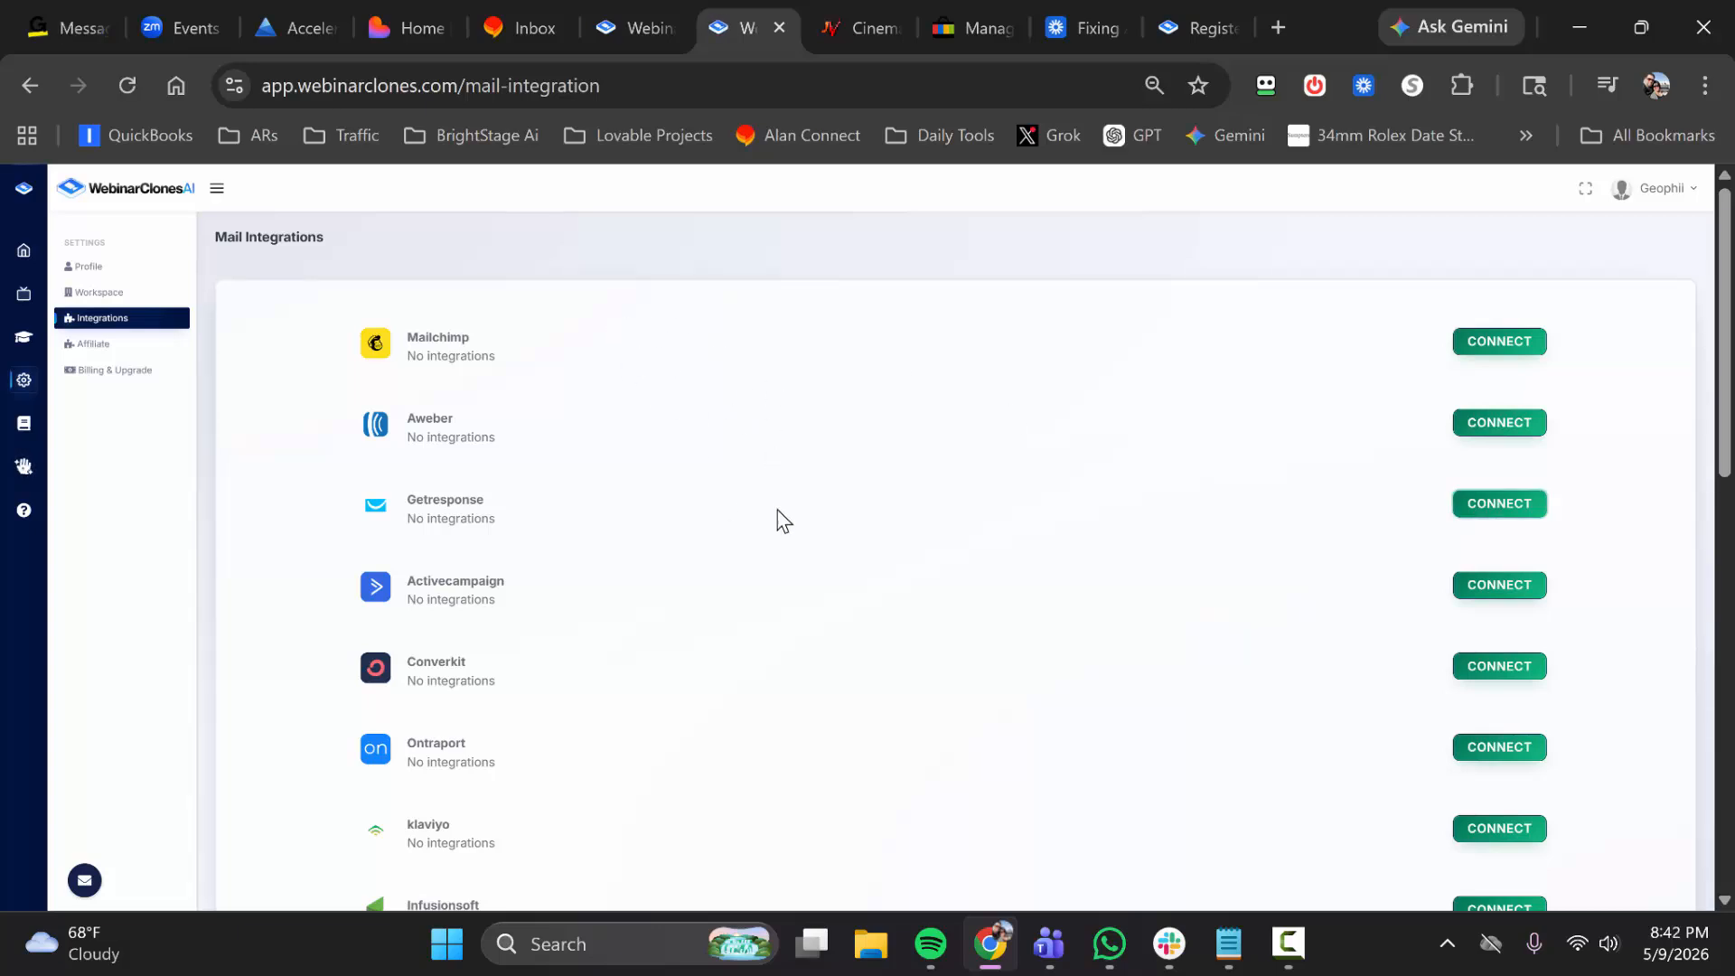
{"action": "scroll", "coordinate": [696, 492], "scroll_direction": "down", "scroll_amount": 10}
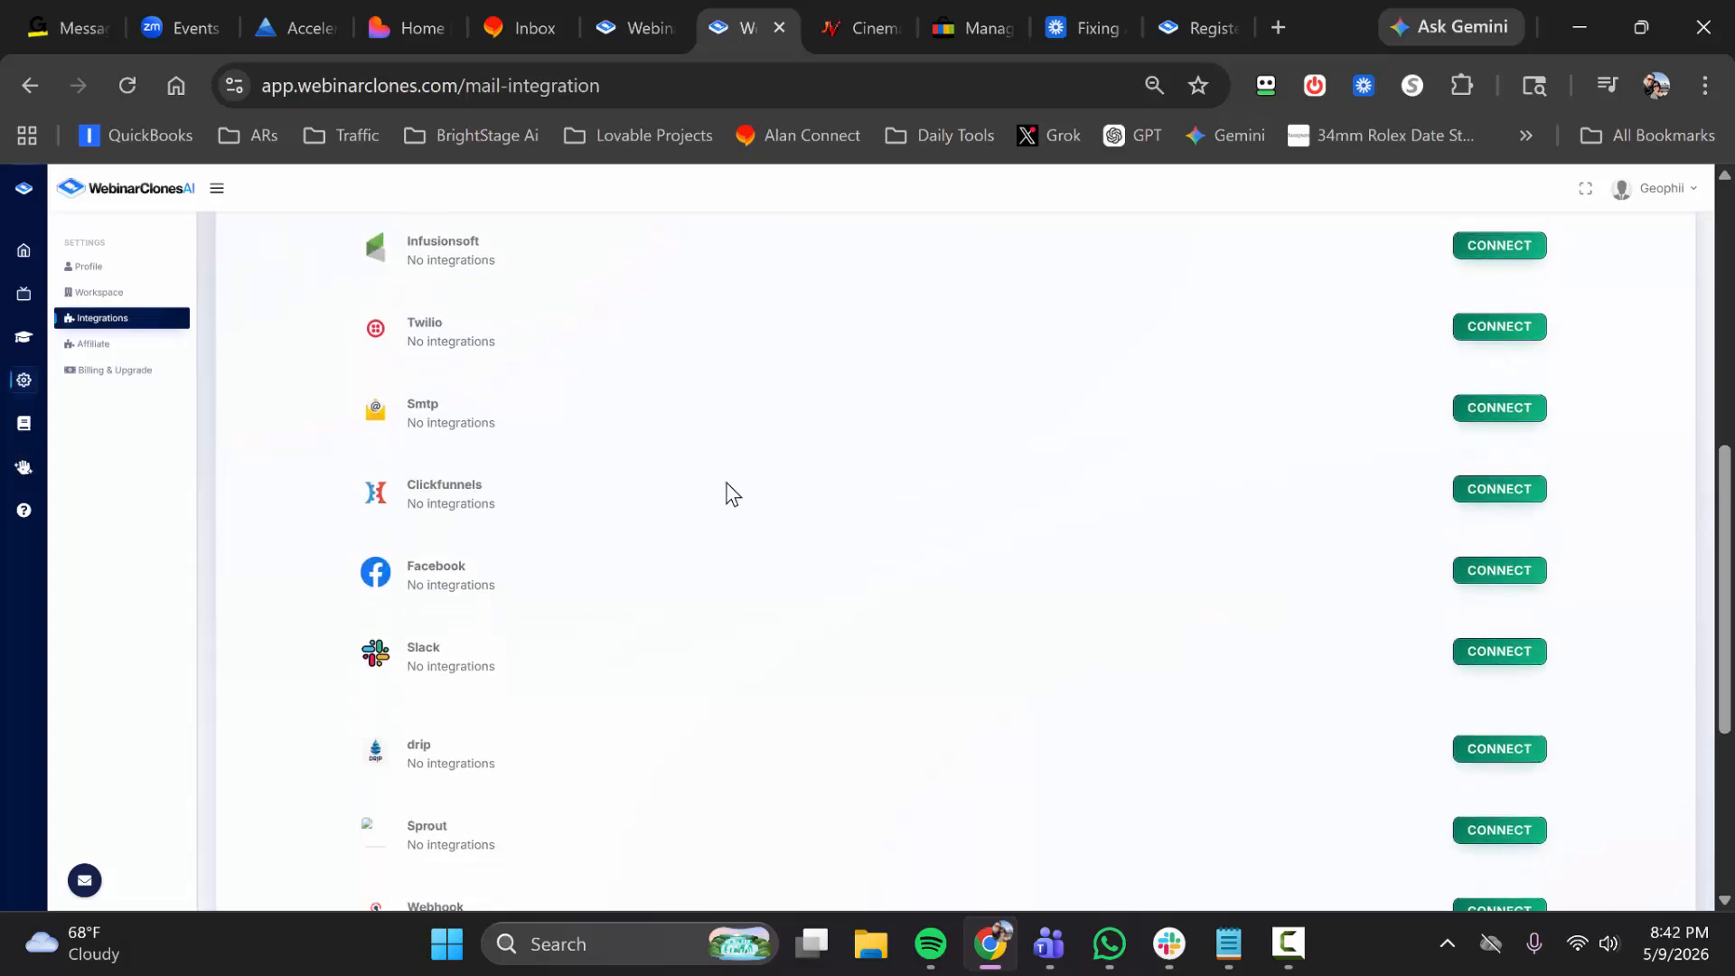
{"action": "scroll", "coordinate": [730, 484], "scroll_direction": "up", "scroll_amount": 10}
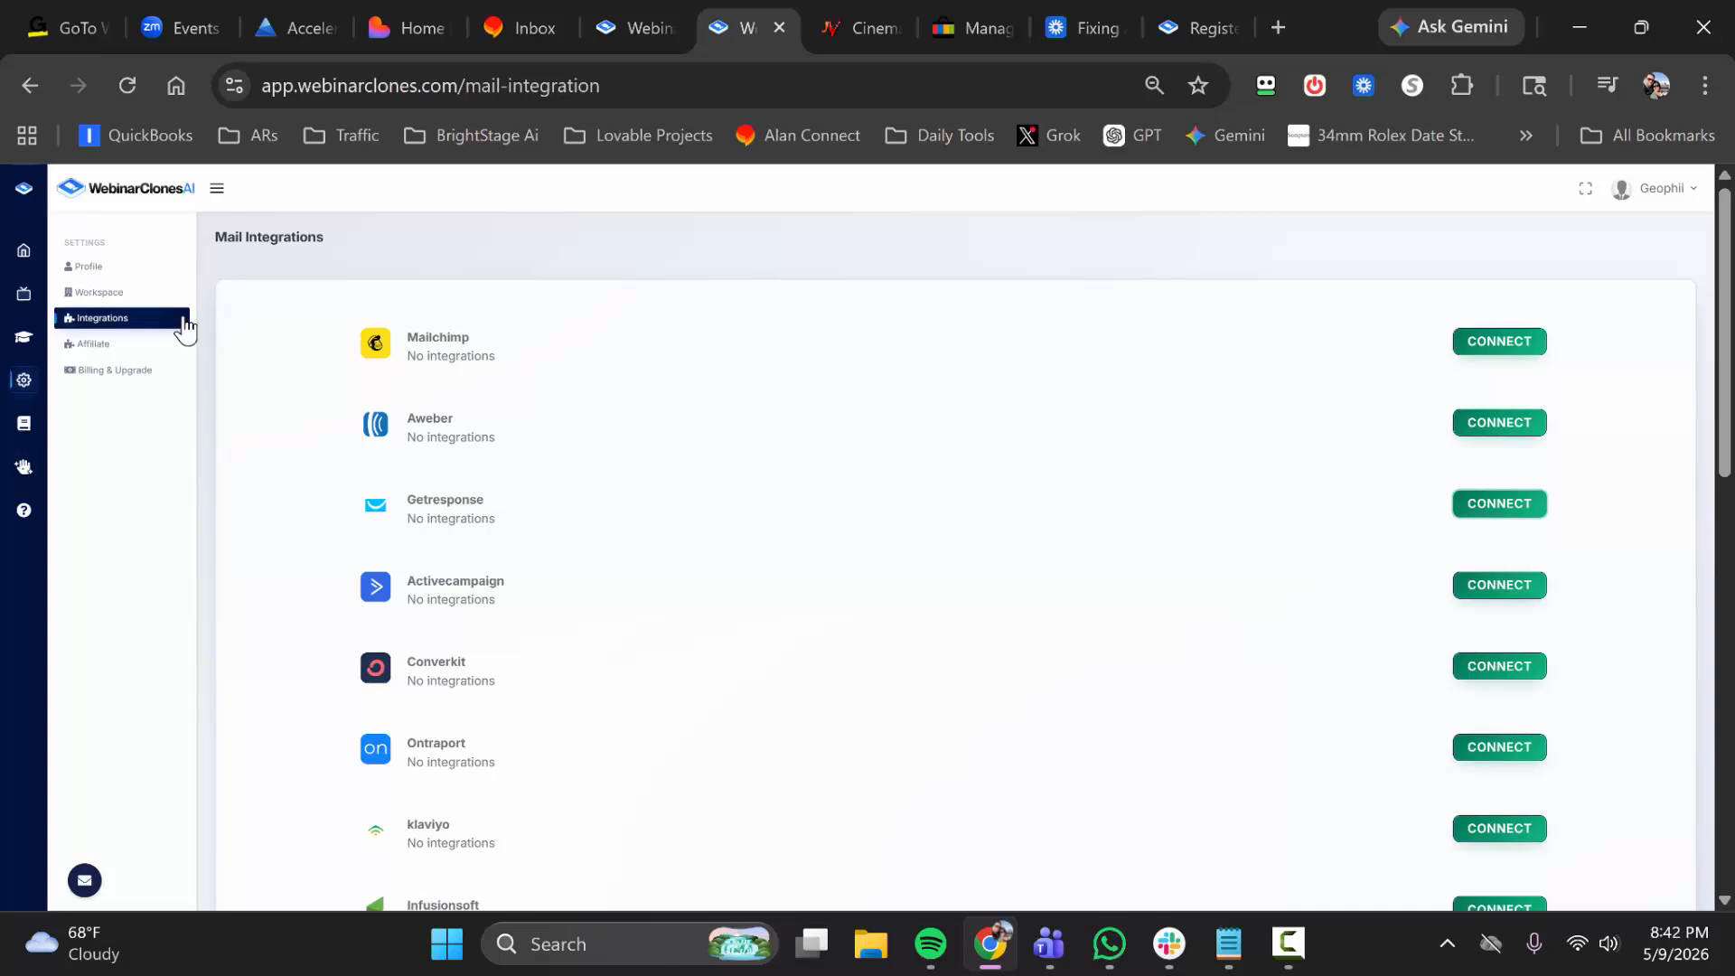
{"action": "key", "text": "alt+Left"}
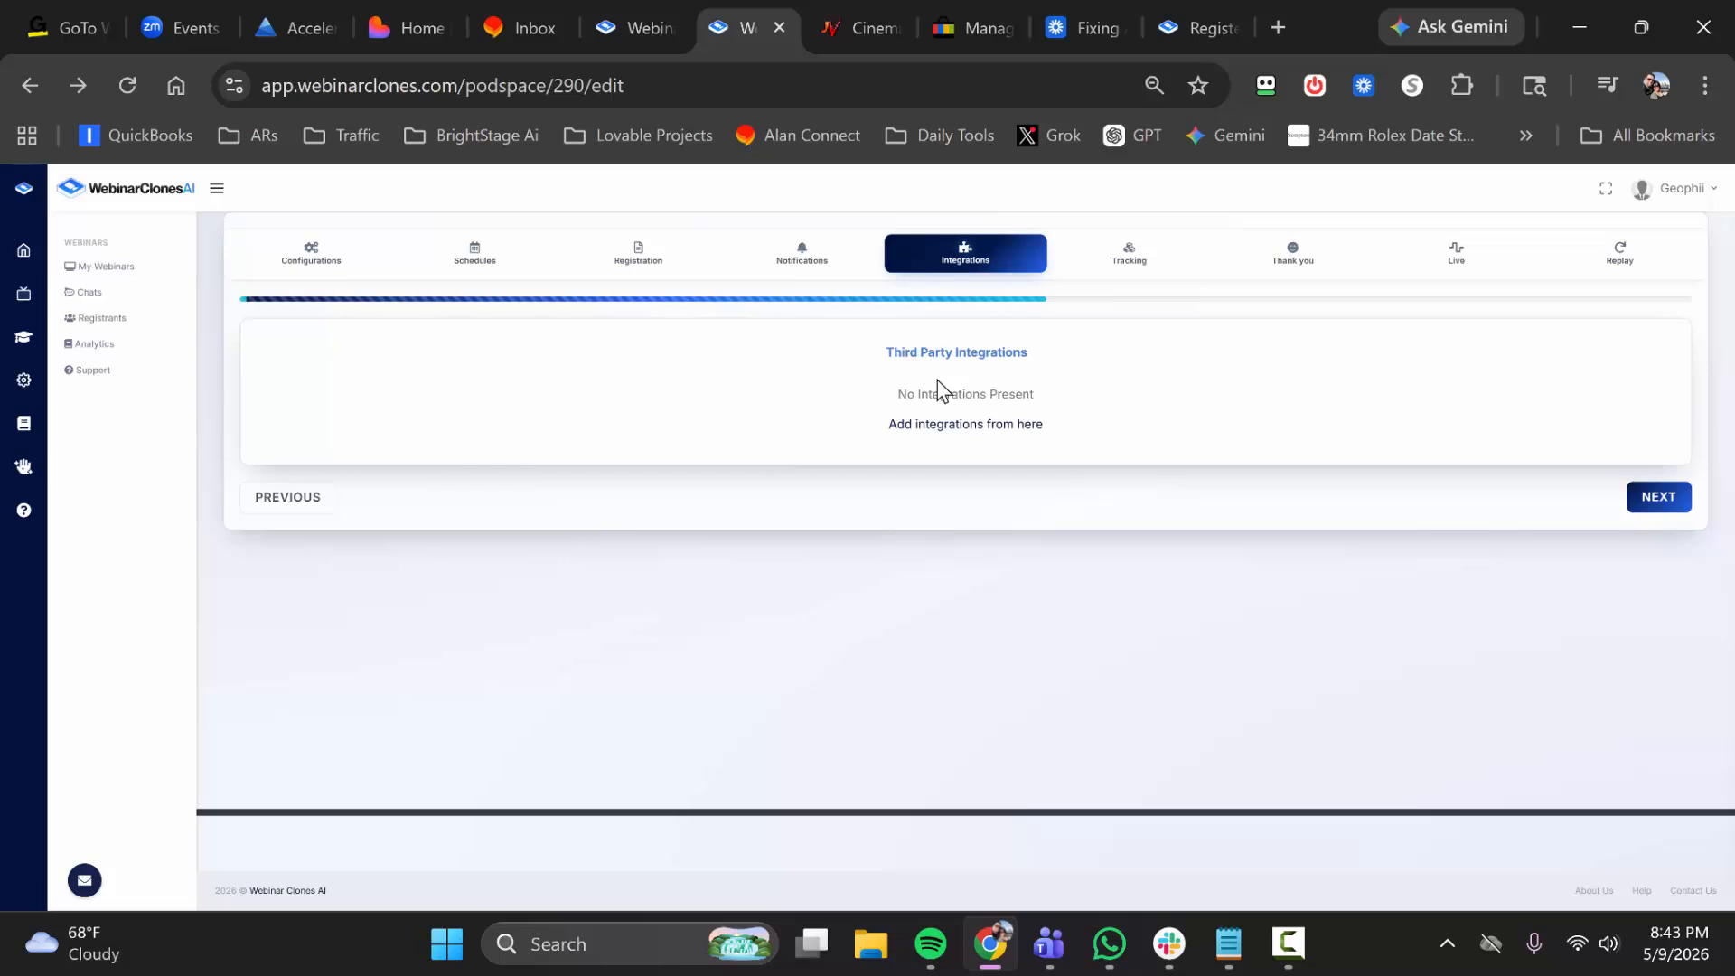
{"action": "left_click", "coordinate": [945, 264]}
Go to the Tracking stage, review its registration, thank you, live and replay tracking fields, and advance to the Thank you stage
{"action": "left_click", "coordinate": [1662, 496]}
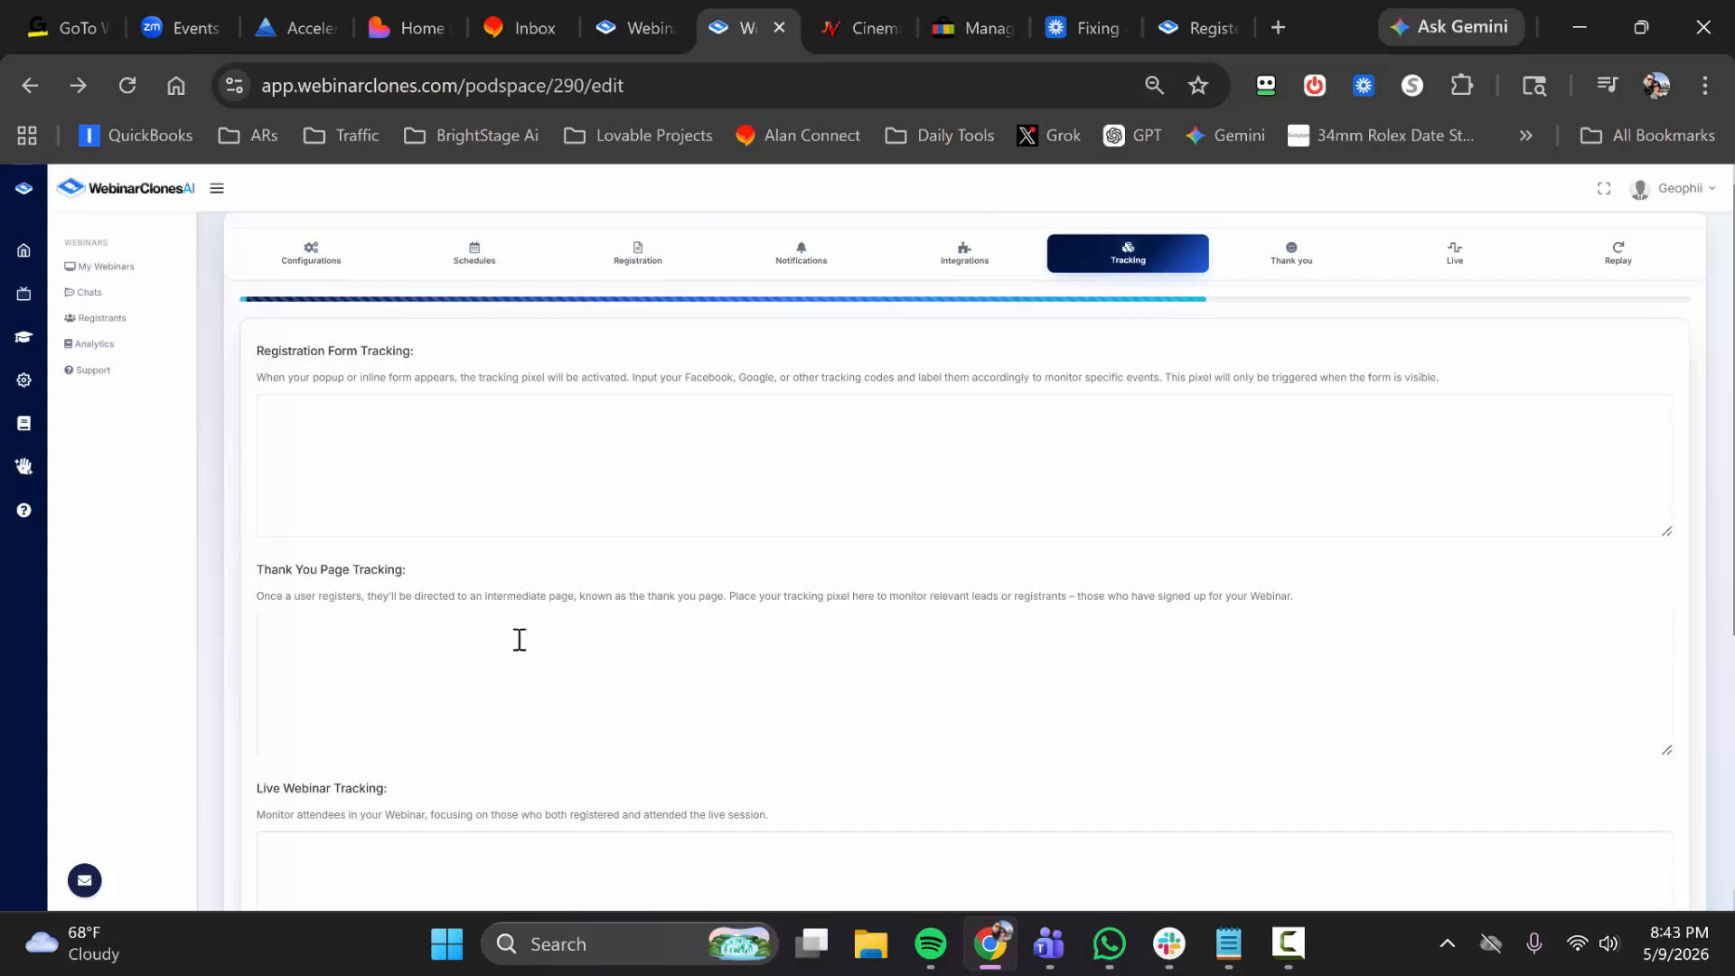
{"action": "scroll", "coordinate": [543, 605], "scroll_direction": "down", "scroll_amount": 2}
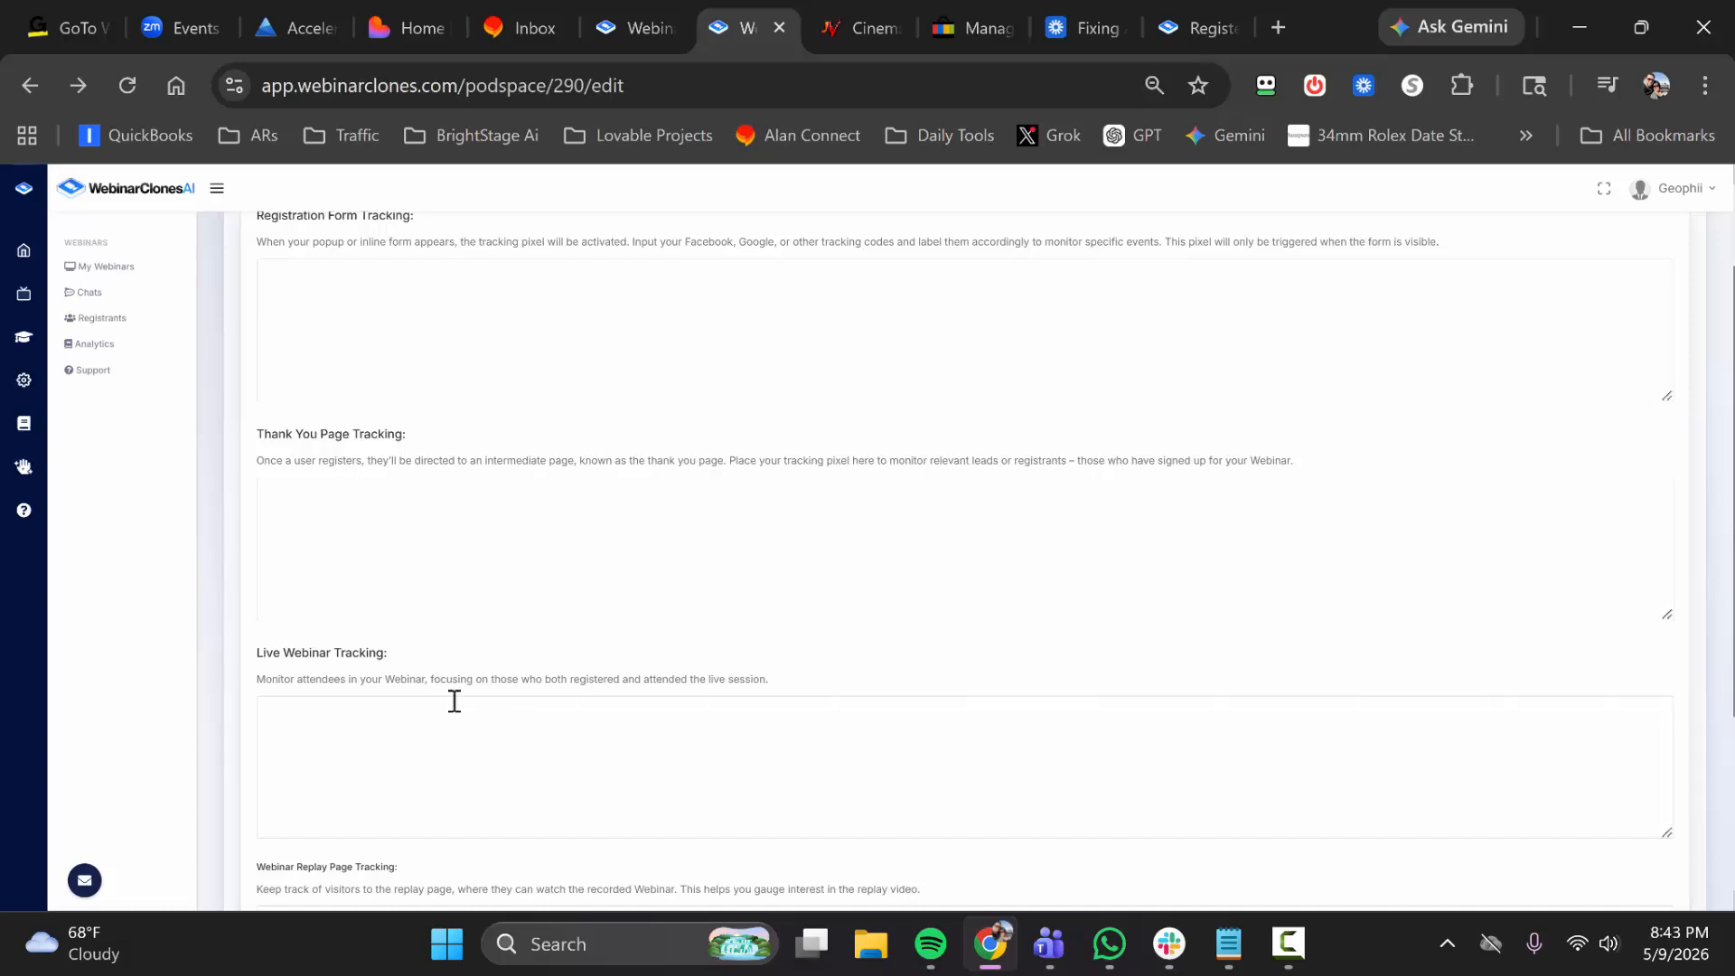
{"action": "scroll", "coordinate": [452, 705], "scroll_direction": "down", "scroll_amount": 2}
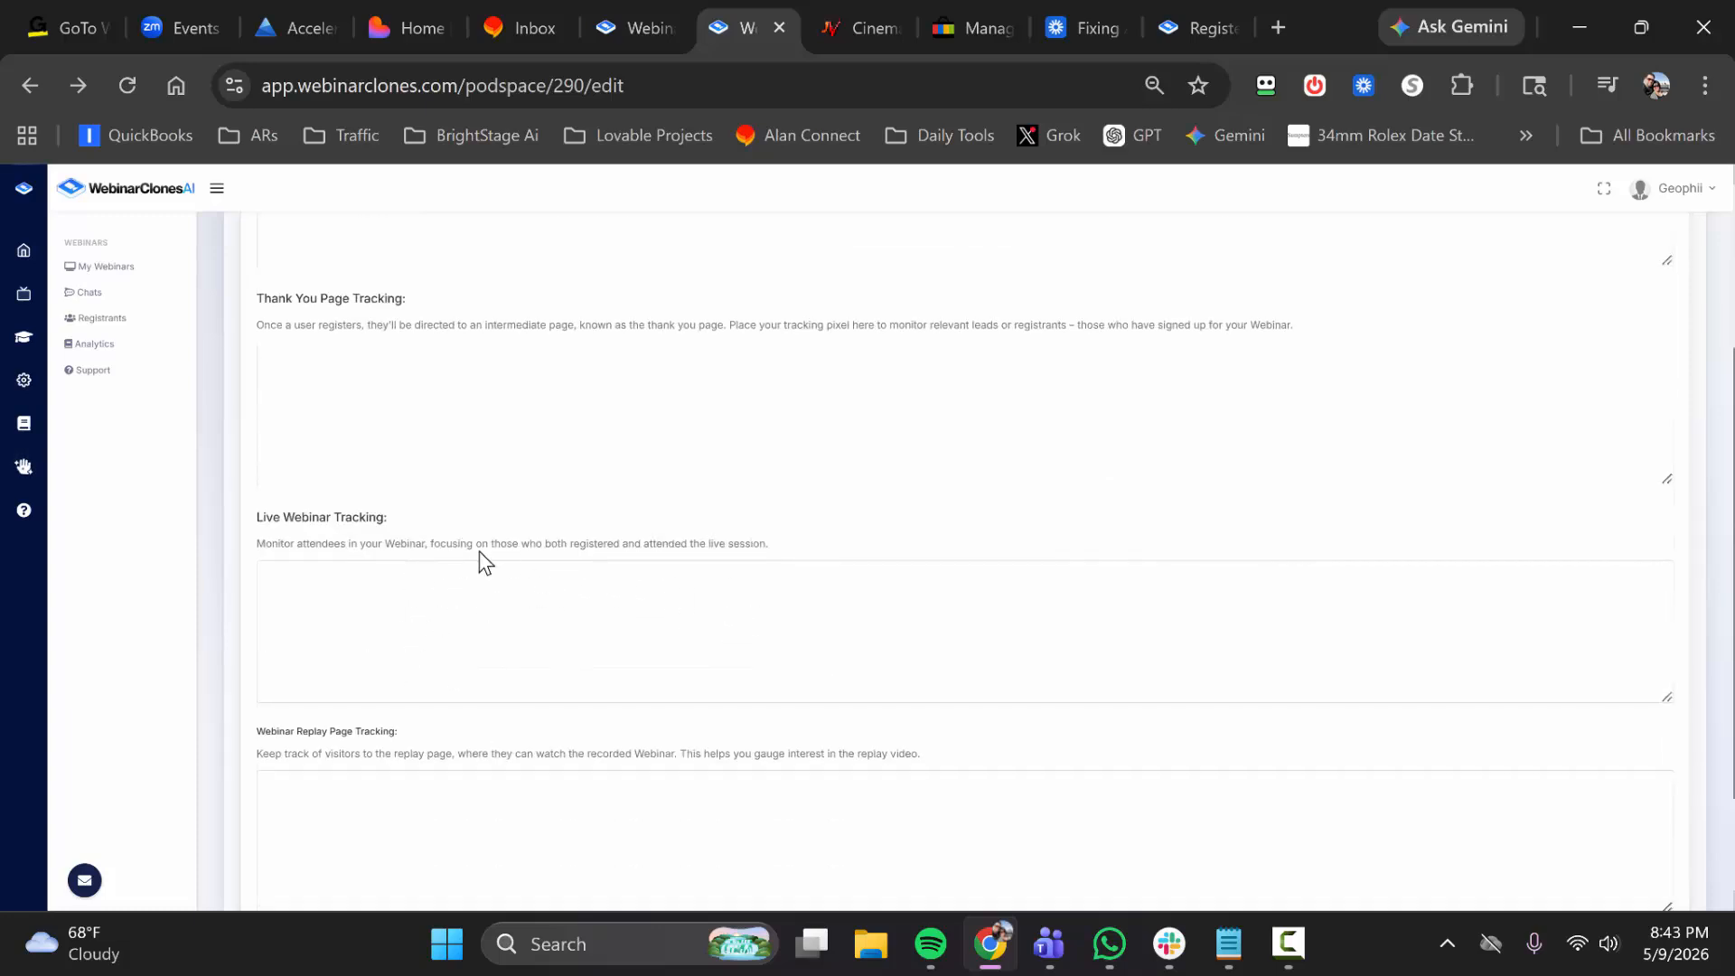
{"action": "scroll", "coordinate": [651, 583], "scroll_direction": "down", "scroll_amount": 2}
{"action": "scroll", "coordinate": [705, 581], "scroll_direction": "up", "scroll_amount": 5}
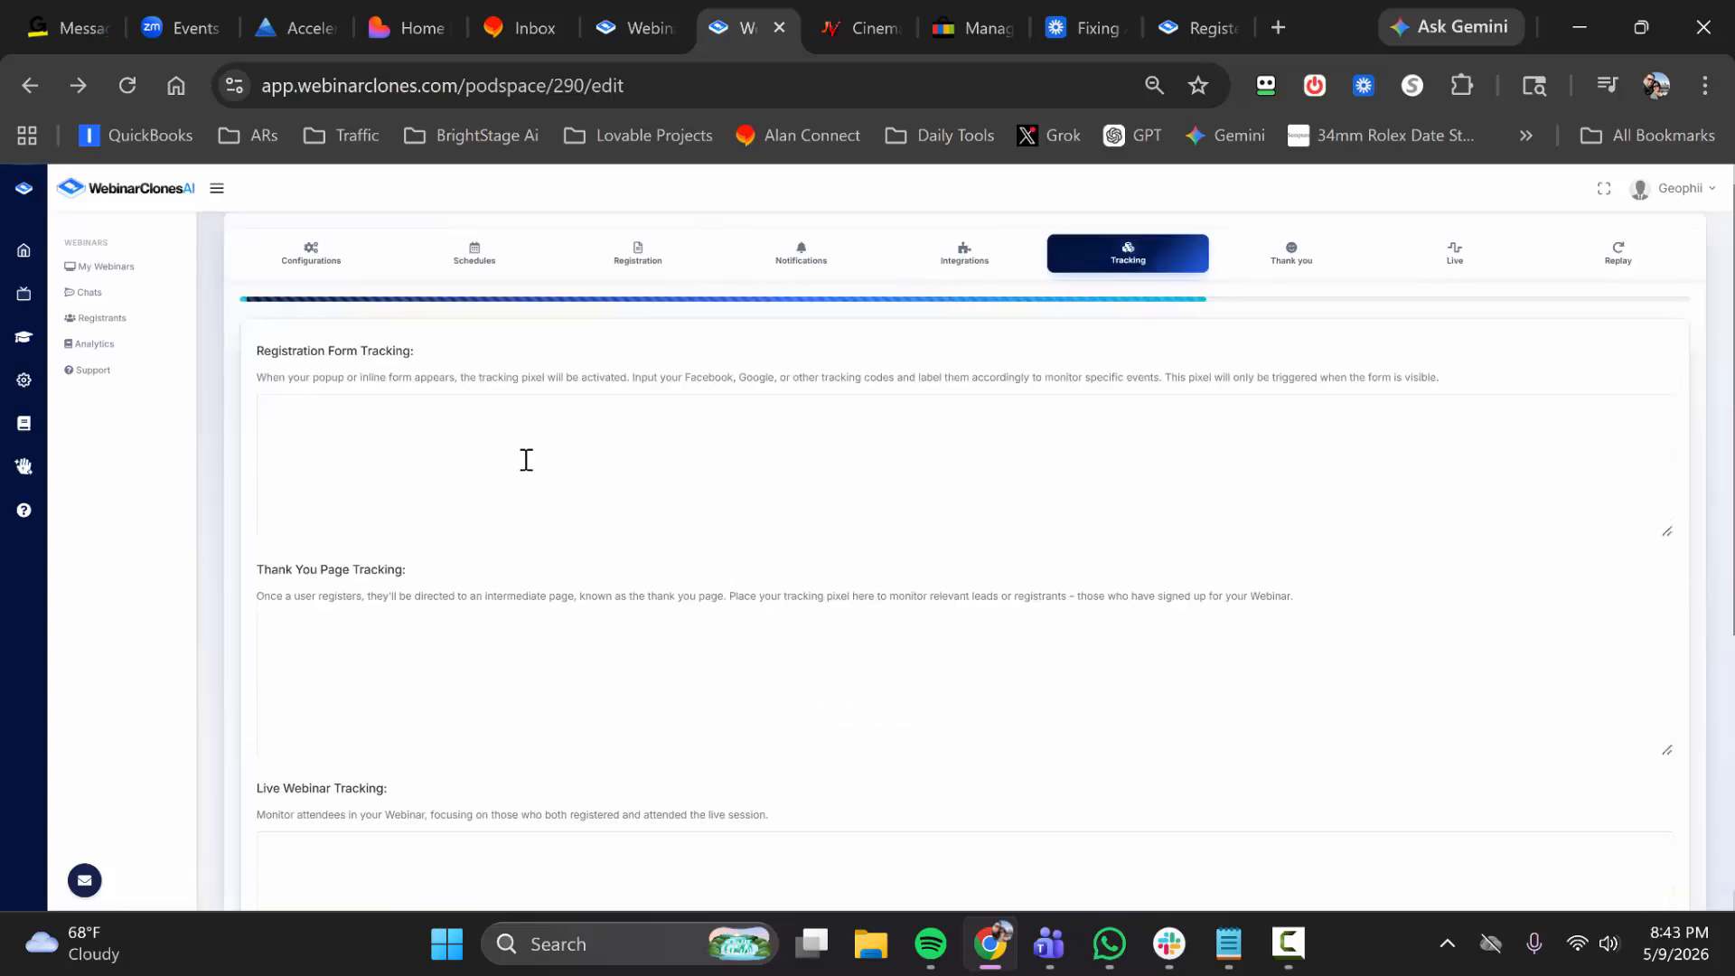
{"action": "scroll", "coordinate": [717, 536], "scroll_direction": "down", "scroll_amount": 5}
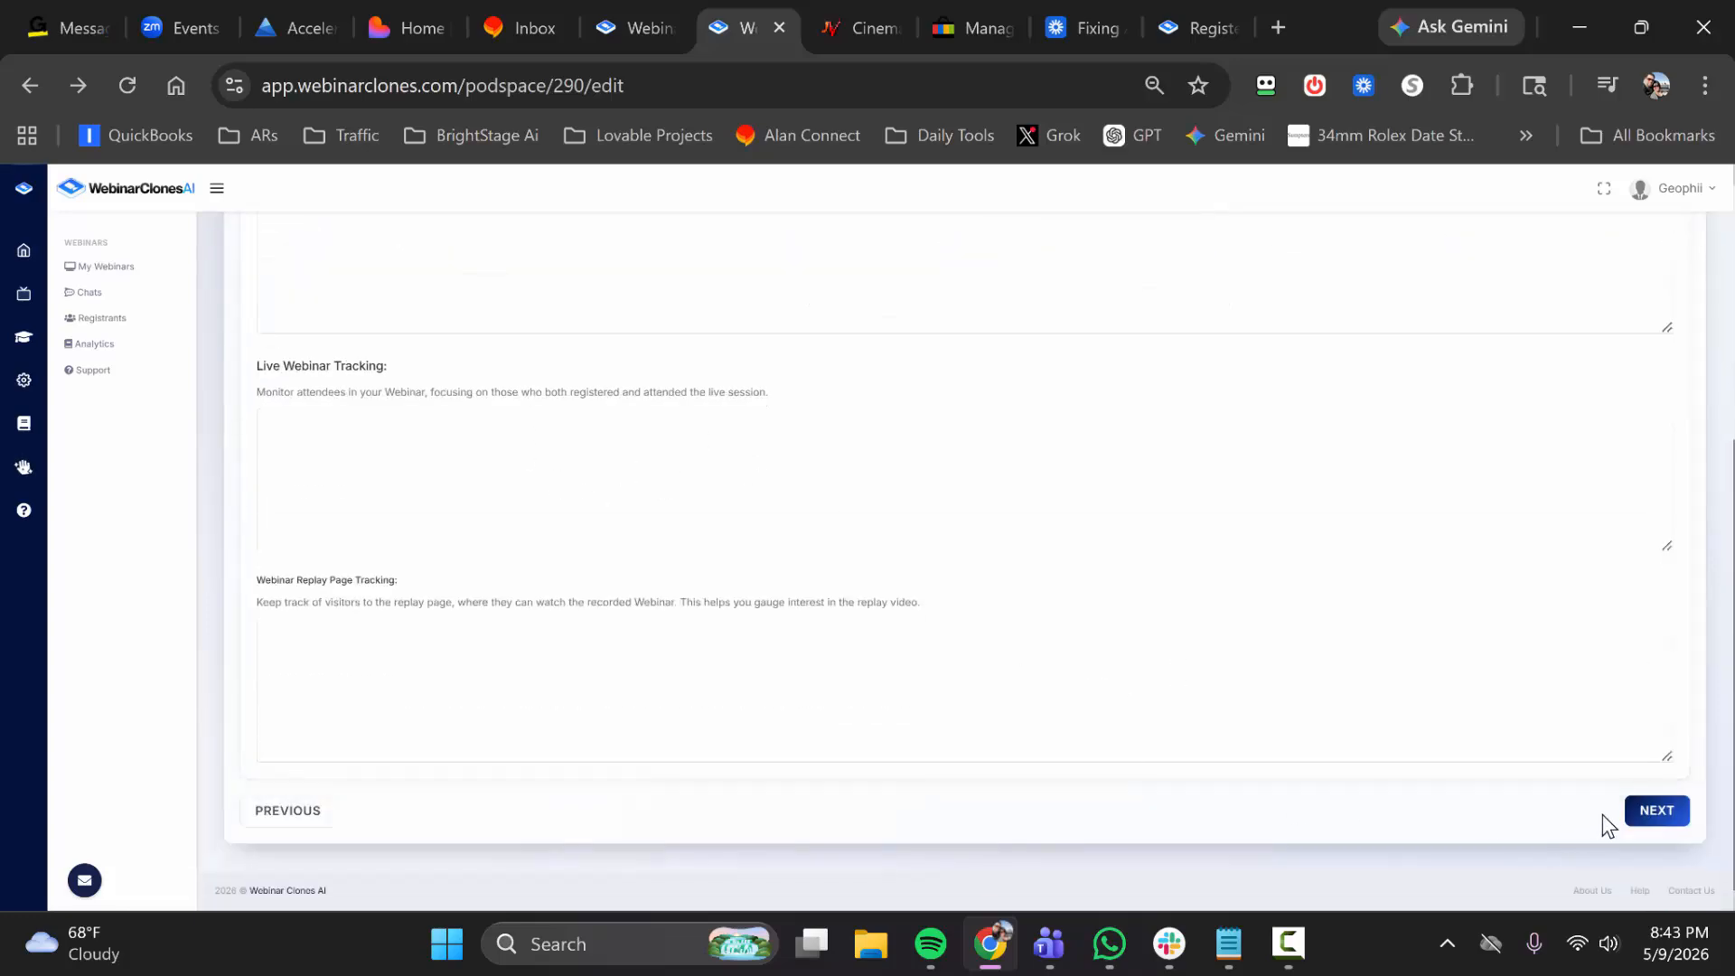
{"action": "left_click", "coordinate": [1653, 815]}
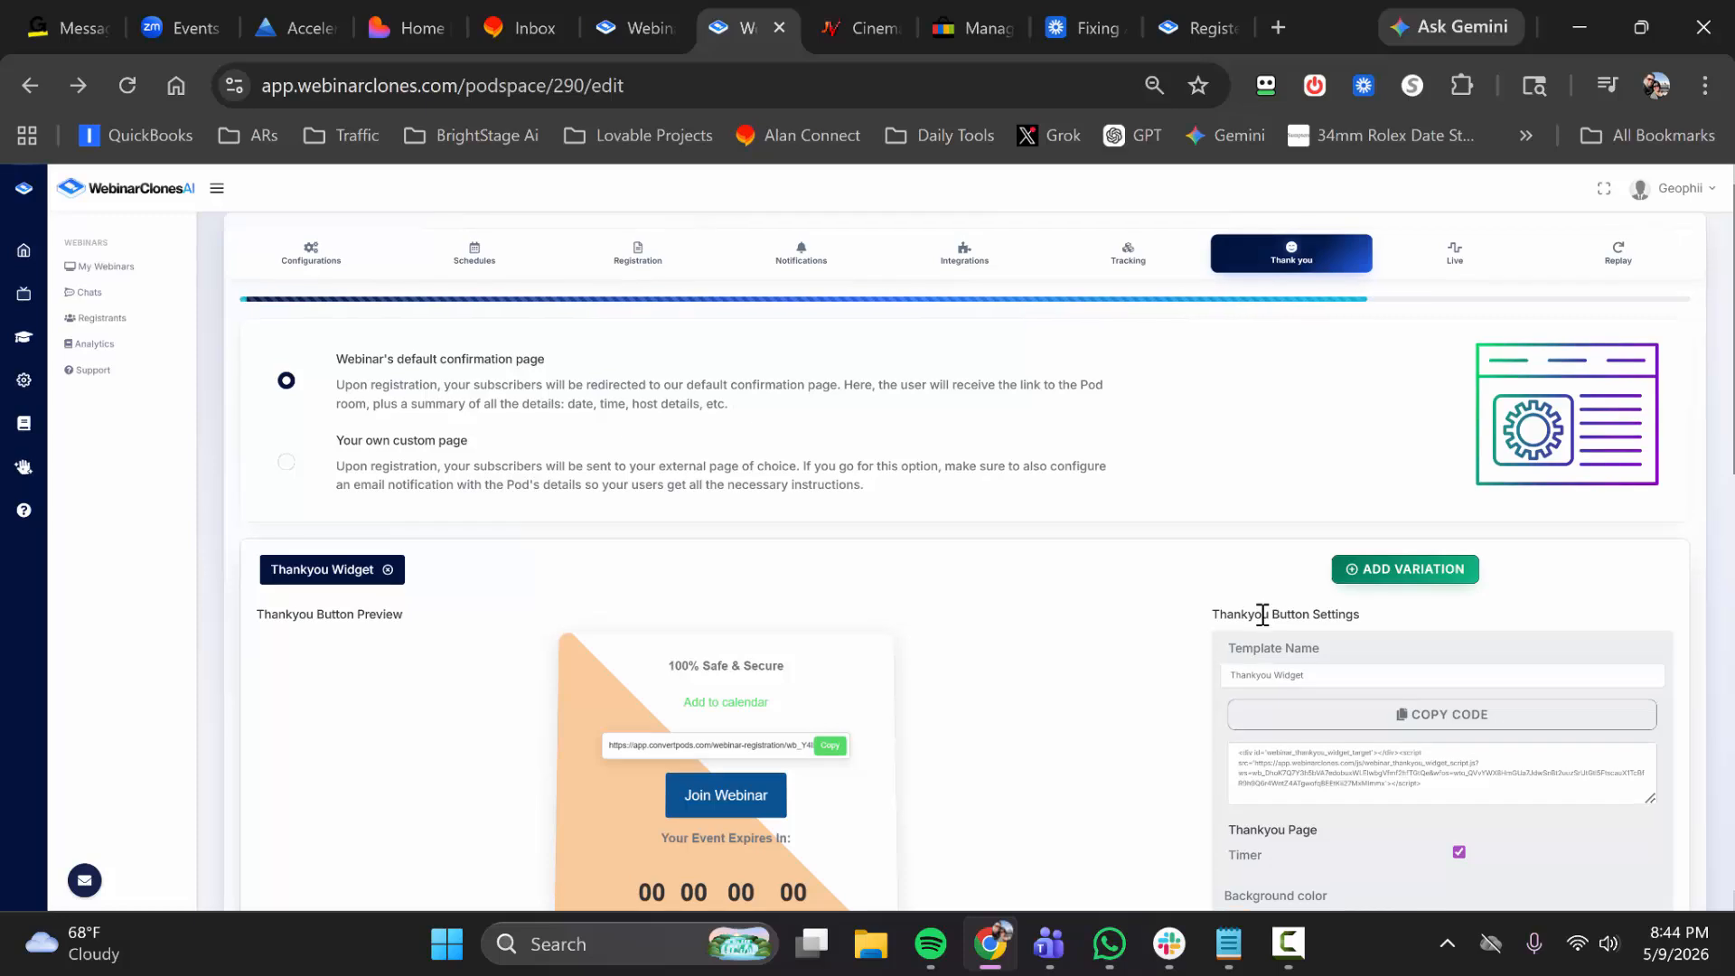
Try the option for your own custom confirmation page, then restore the webinar's default confirmation page
{"action": "left_click", "coordinate": [288, 462]}
{"action": "scroll", "coordinate": [542, 488], "scroll_direction": "down", "scroll_amount": 2}
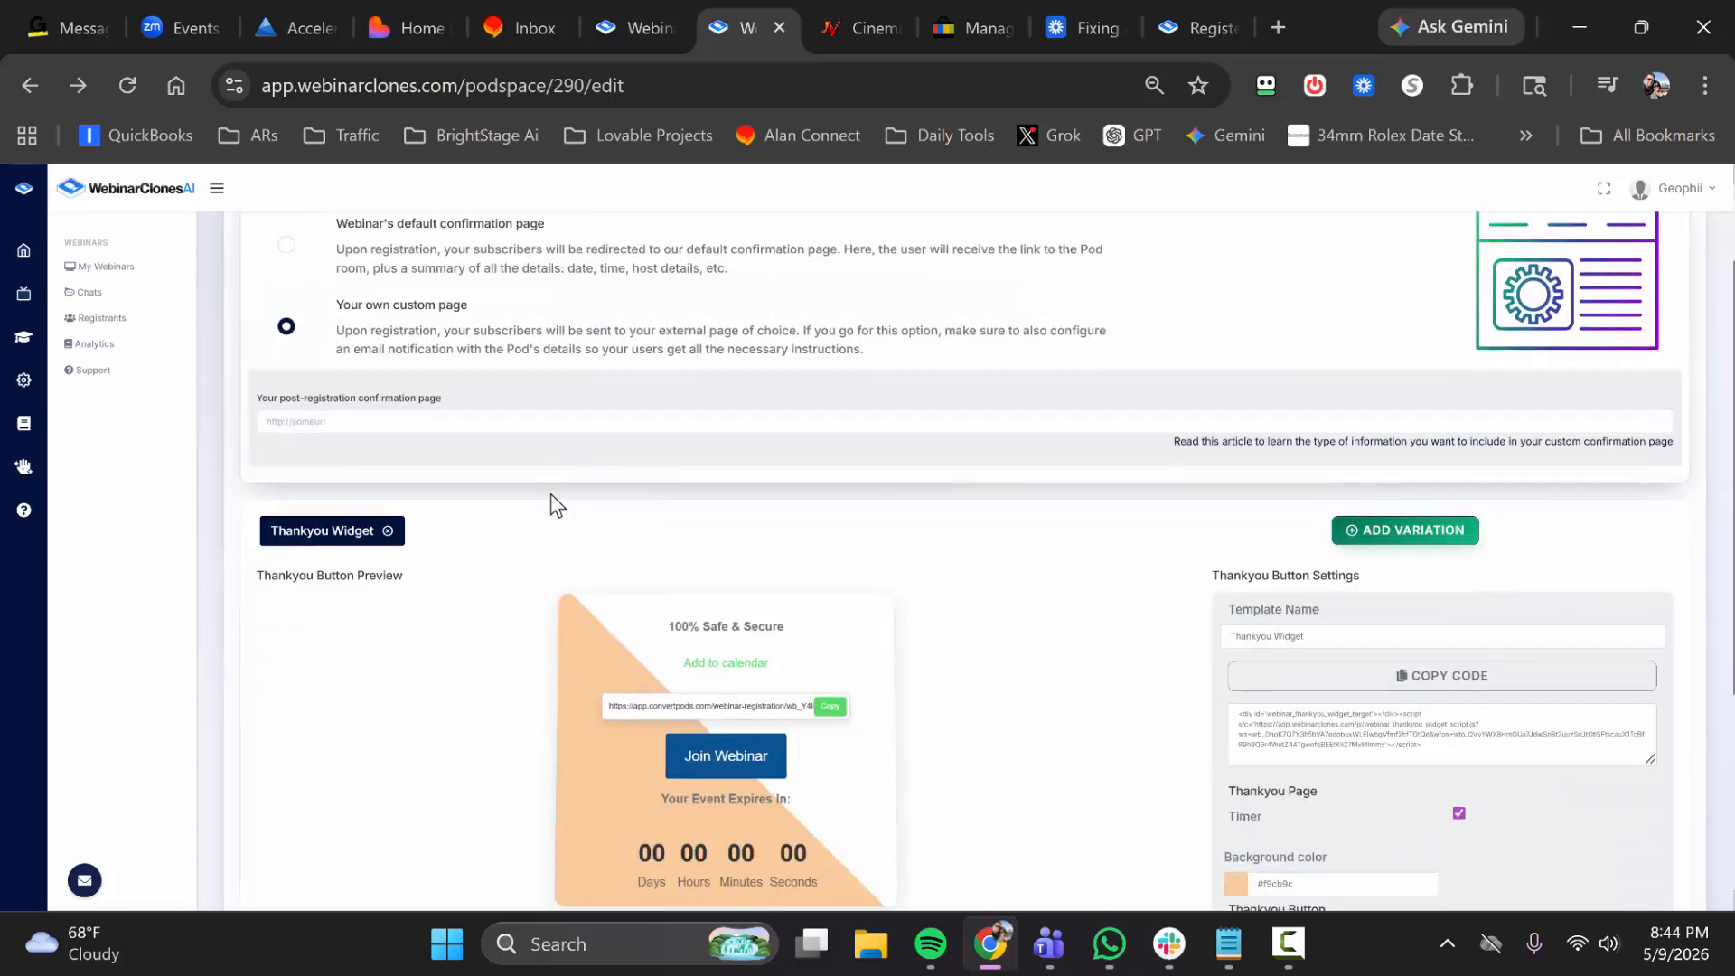
{"action": "left_click", "coordinate": [435, 422]}
{"action": "scroll", "coordinate": [496, 515], "scroll_direction": "up", "scroll_amount": 2}
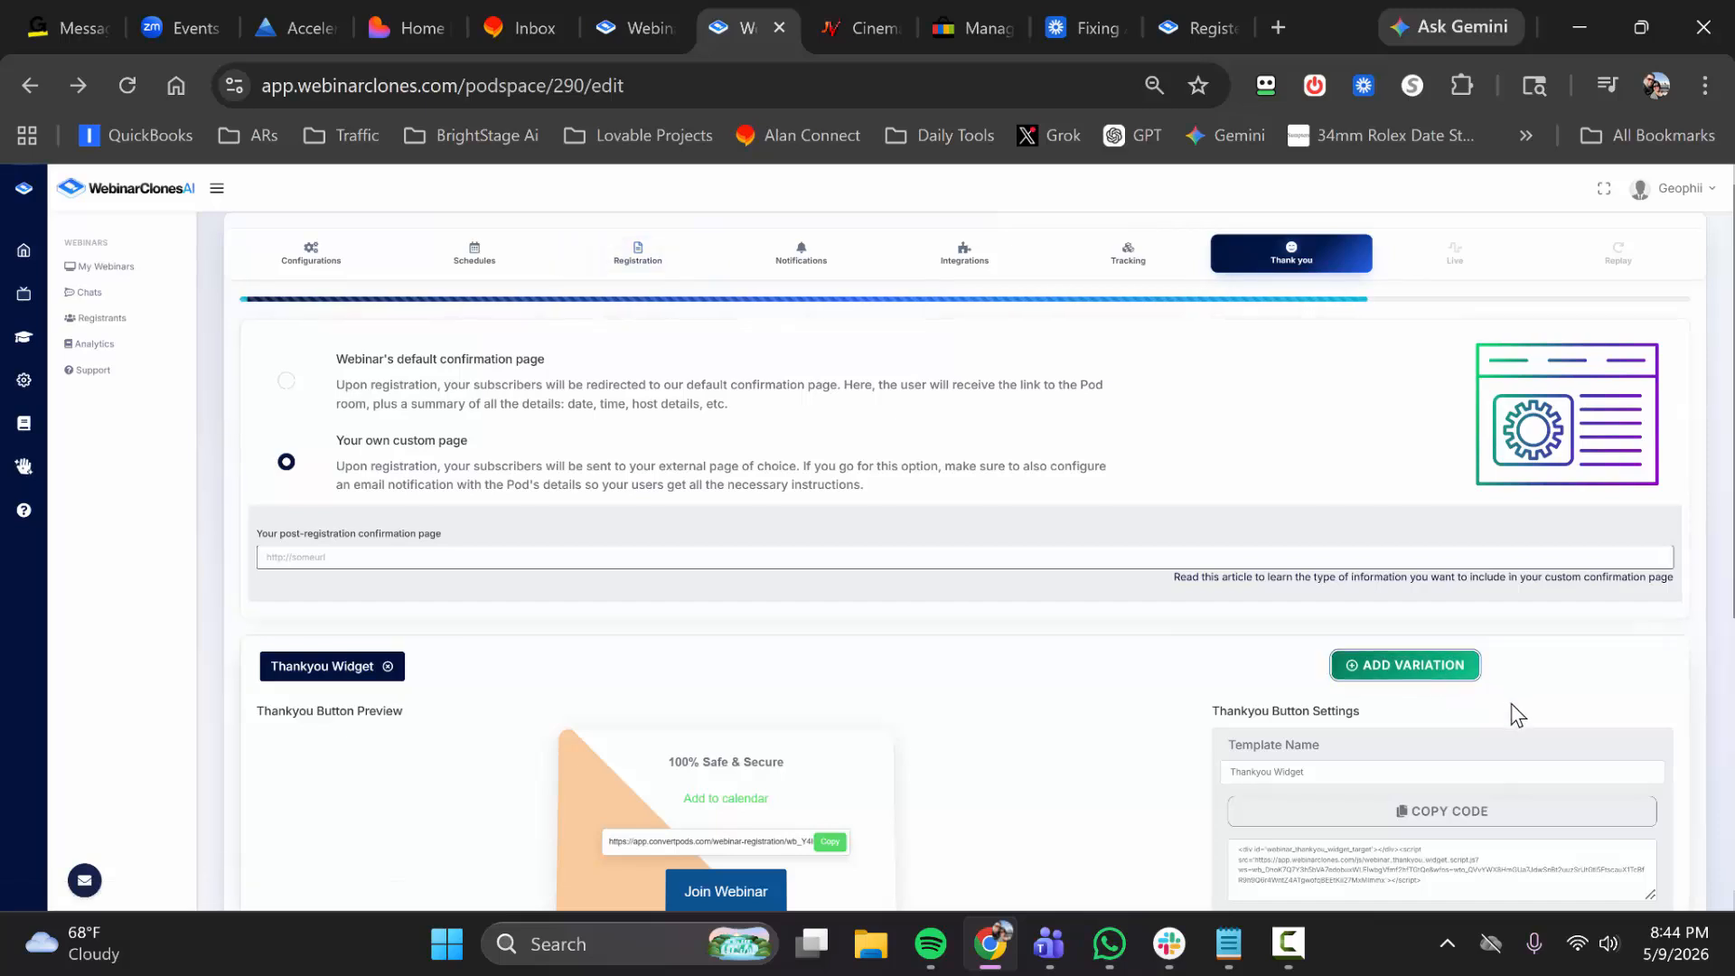
{"action": "scroll", "coordinate": [1463, 687], "scroll_direction": "down", "scroll_amount": 2}
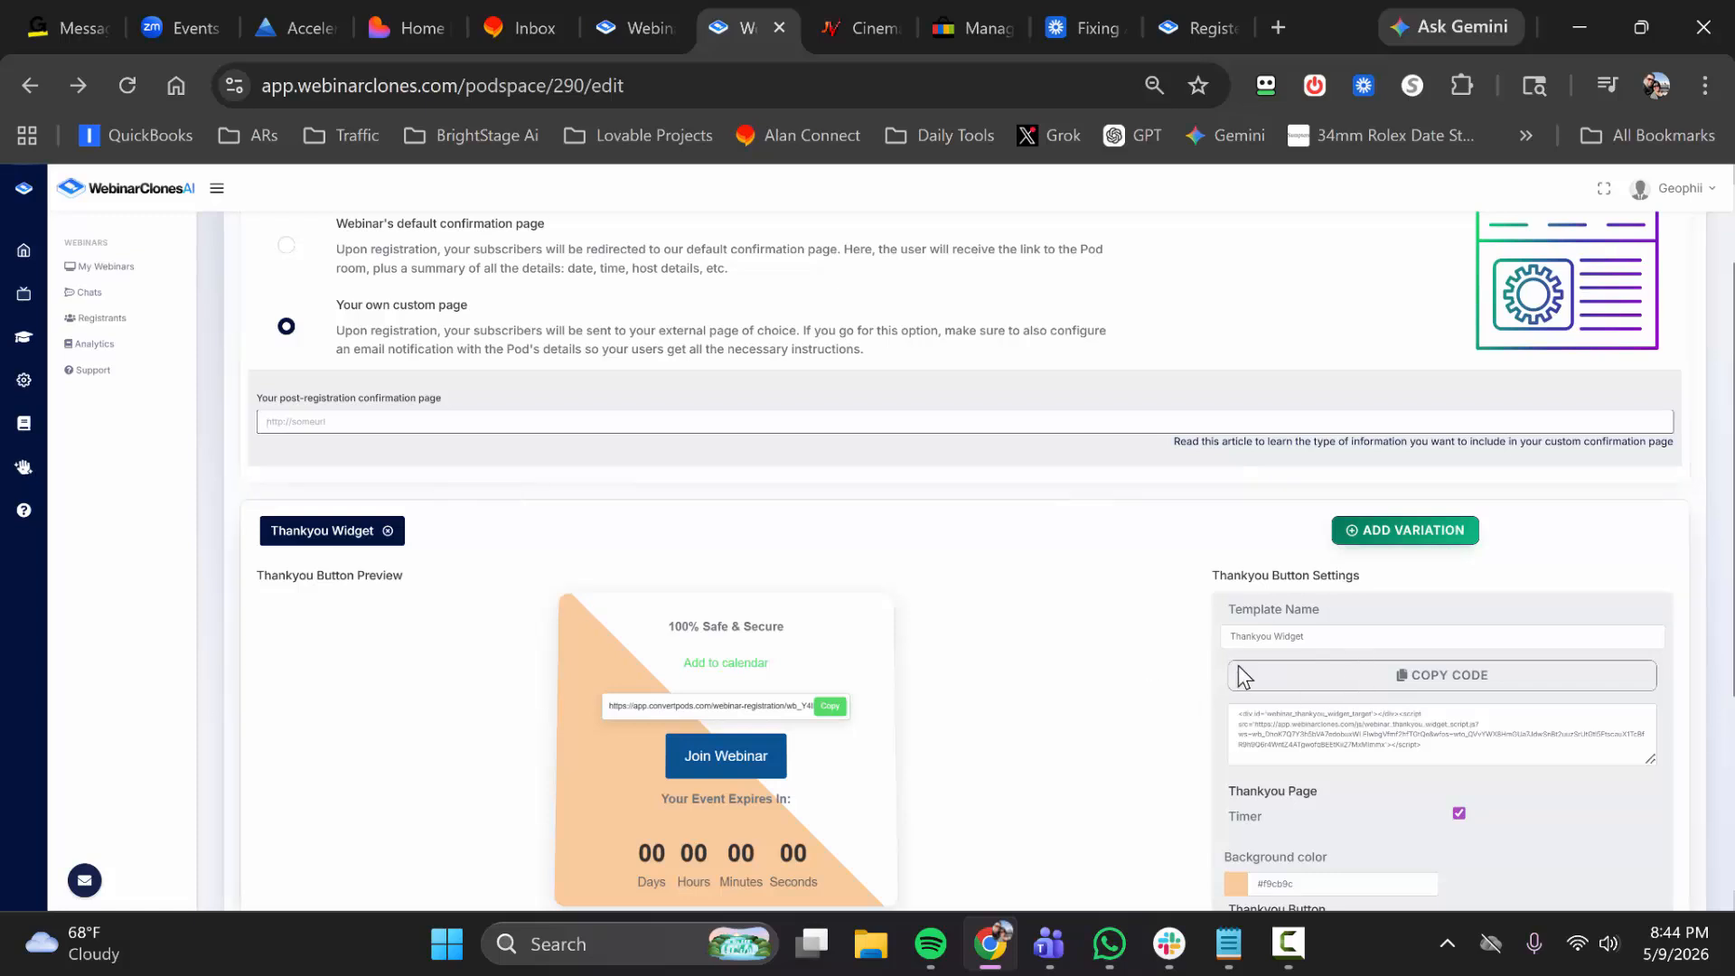
{"action": "scroll", "coordinate": [298, 398], "scroll_direction": "up", "scroll_amount": 1}
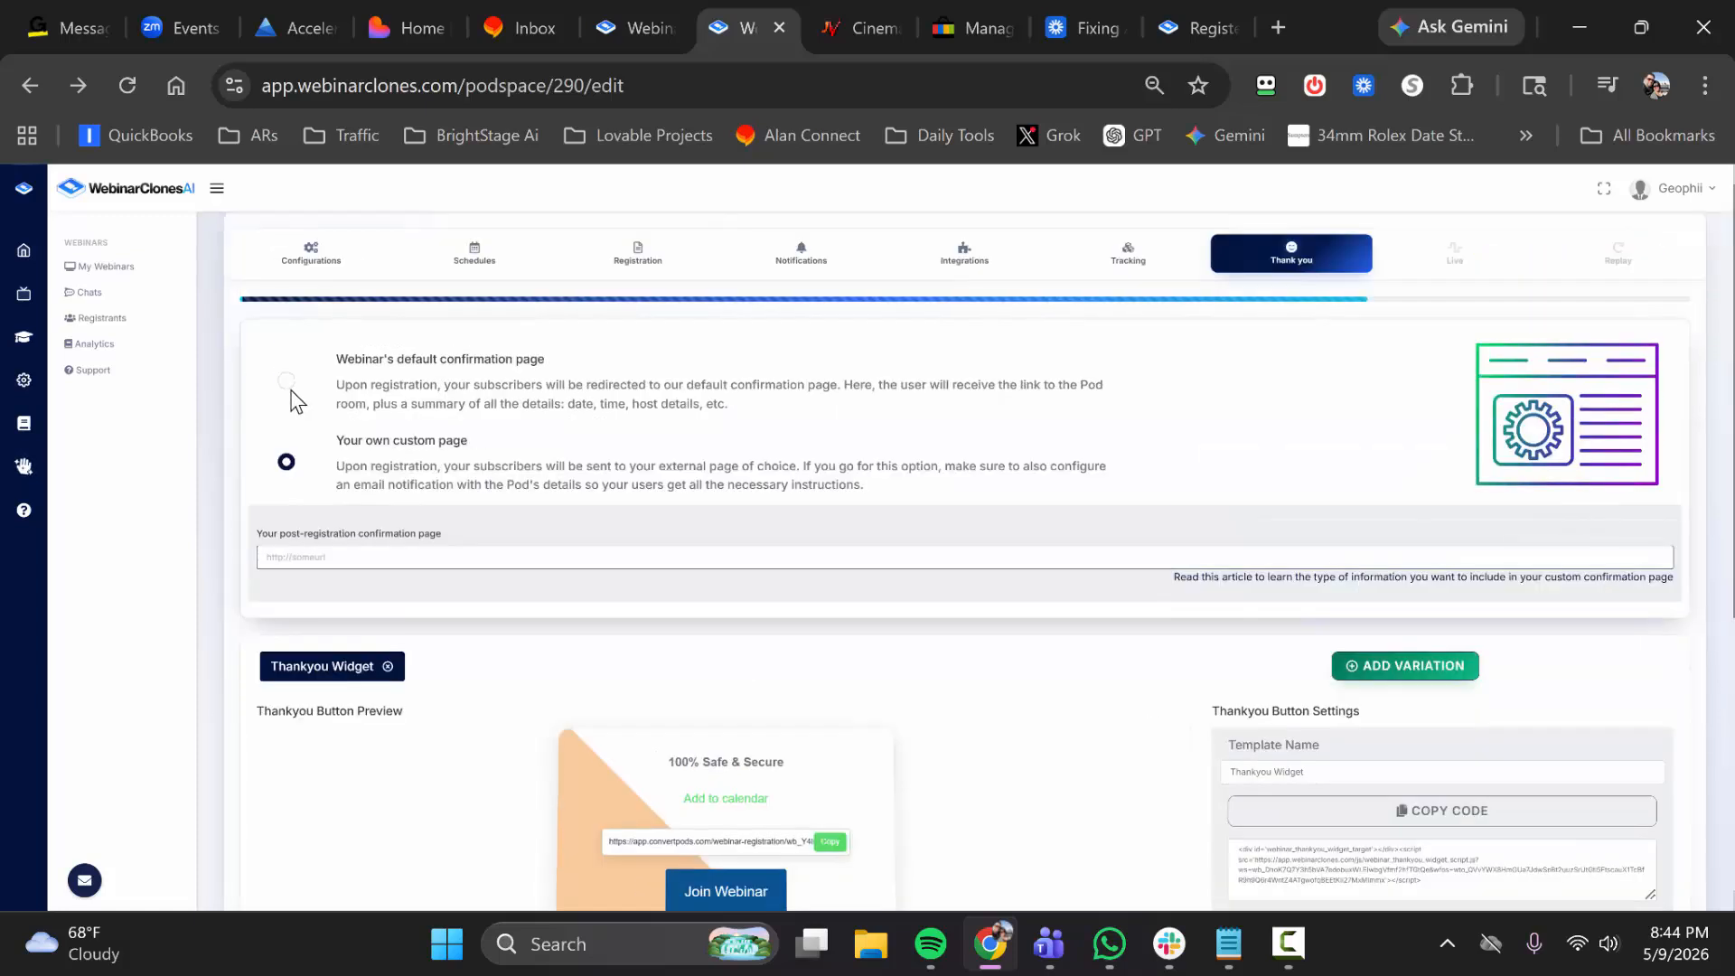
{"action": "left_click", "coordinate": [287, 381]}
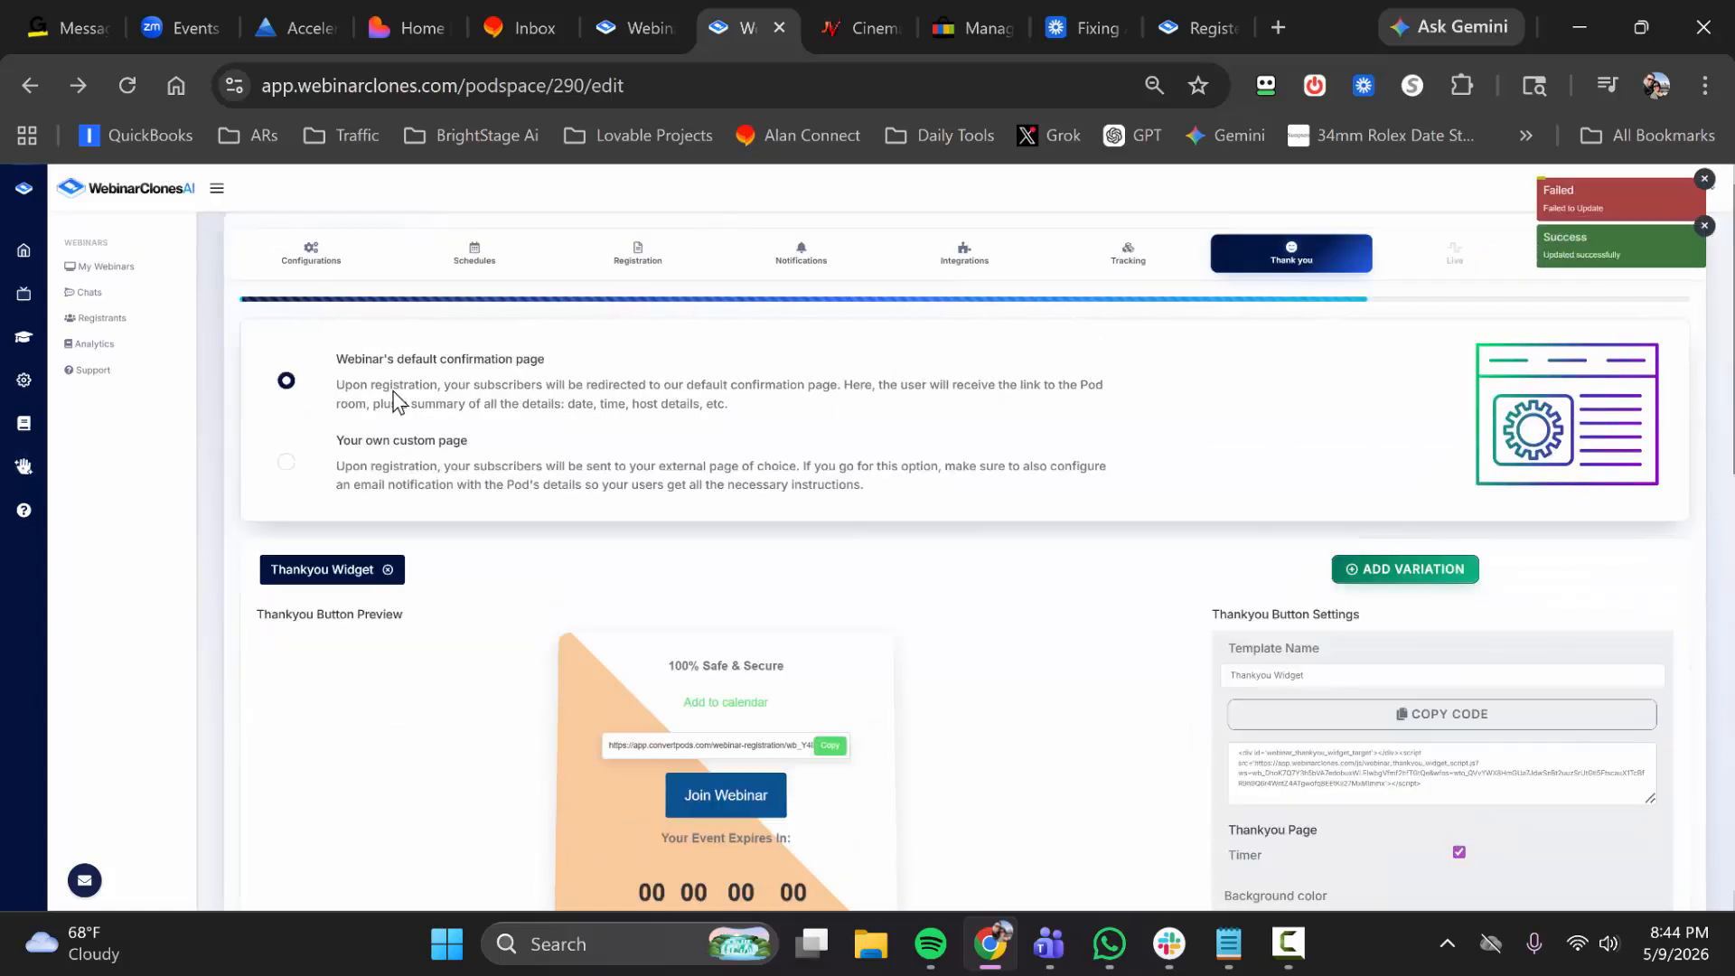
Review the thank you page templates and variations, and advance to the Live stage
{"action": "scroll", "coordinate": [798, 480], "scroll_direction": "down", "scroll_amount": 7}
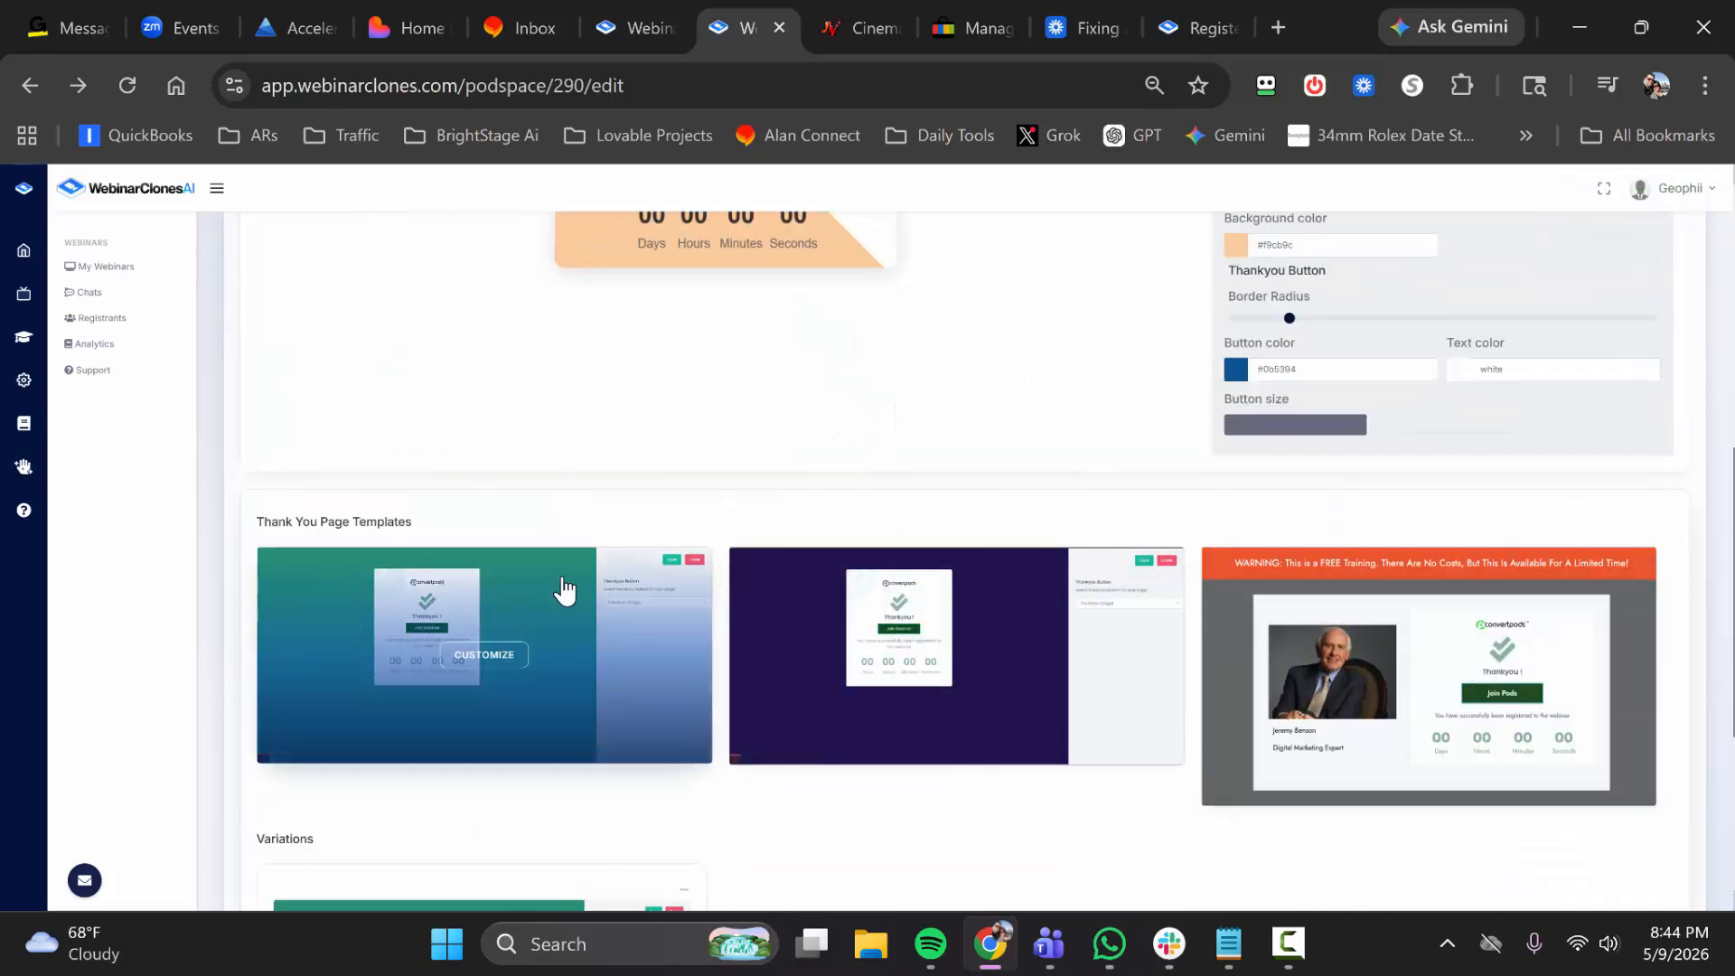
{"action": "scroll", "coordinate": [686, 606], "scroll_direction": "down", "scroll_amount": 1}
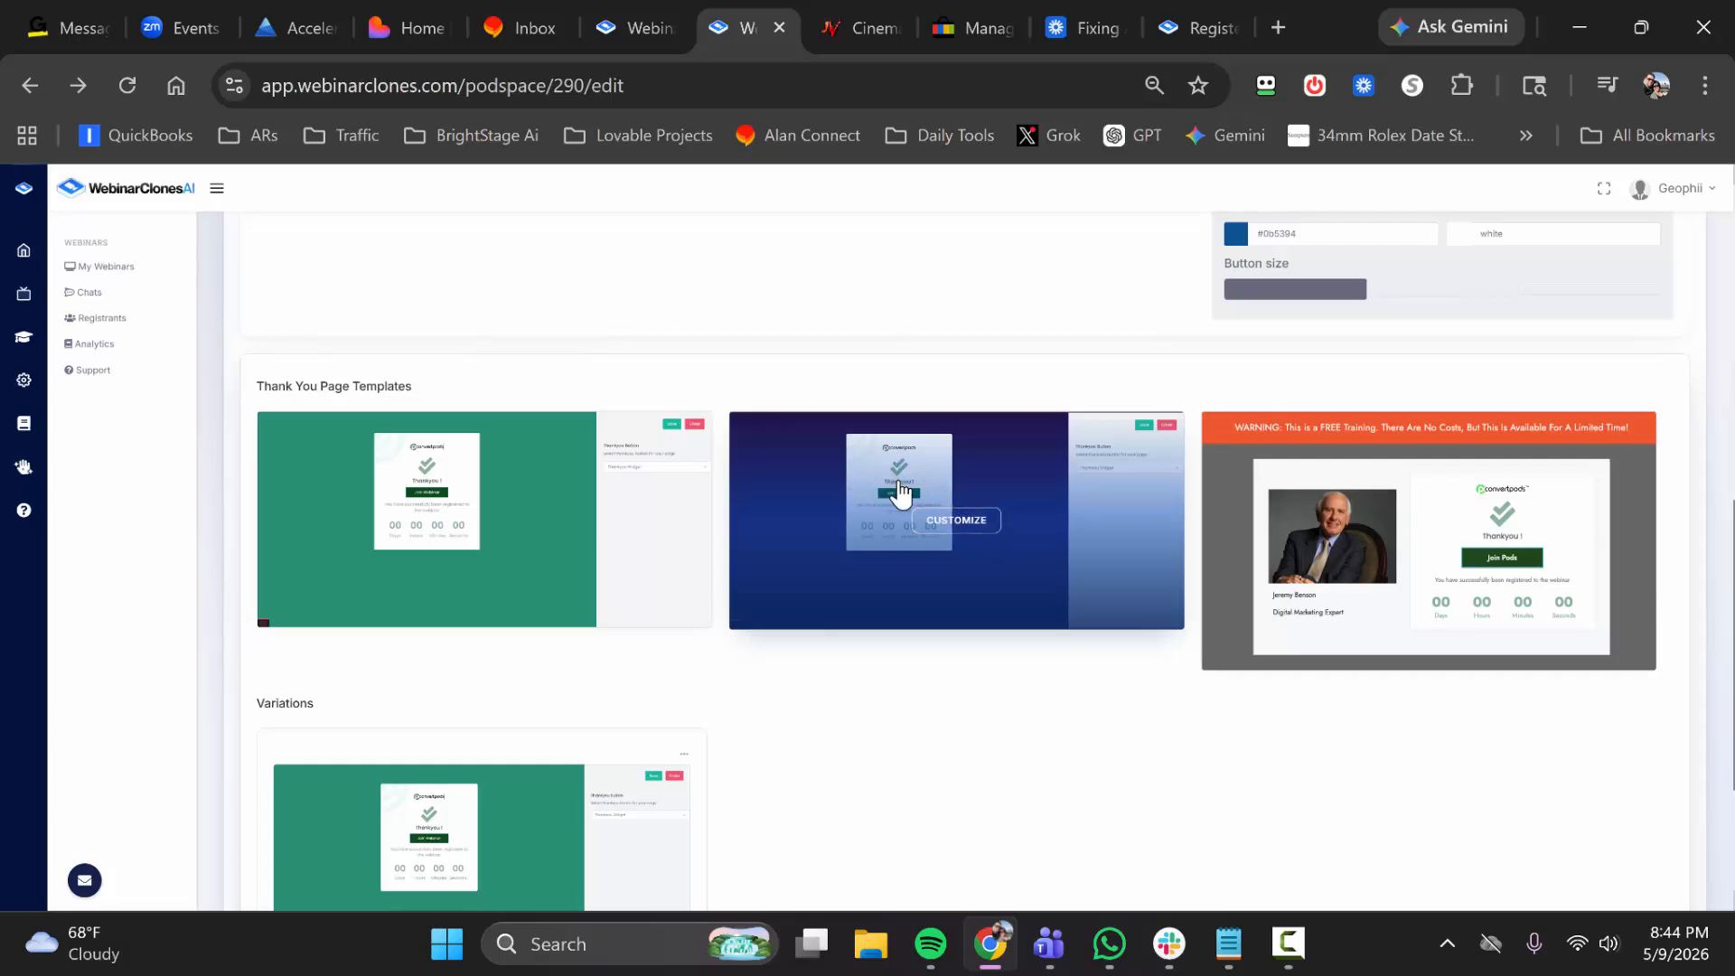
{"action": "scroll", "coordinate": [899, 492], "scroll_direction": "down", "scroll_amount": 3}
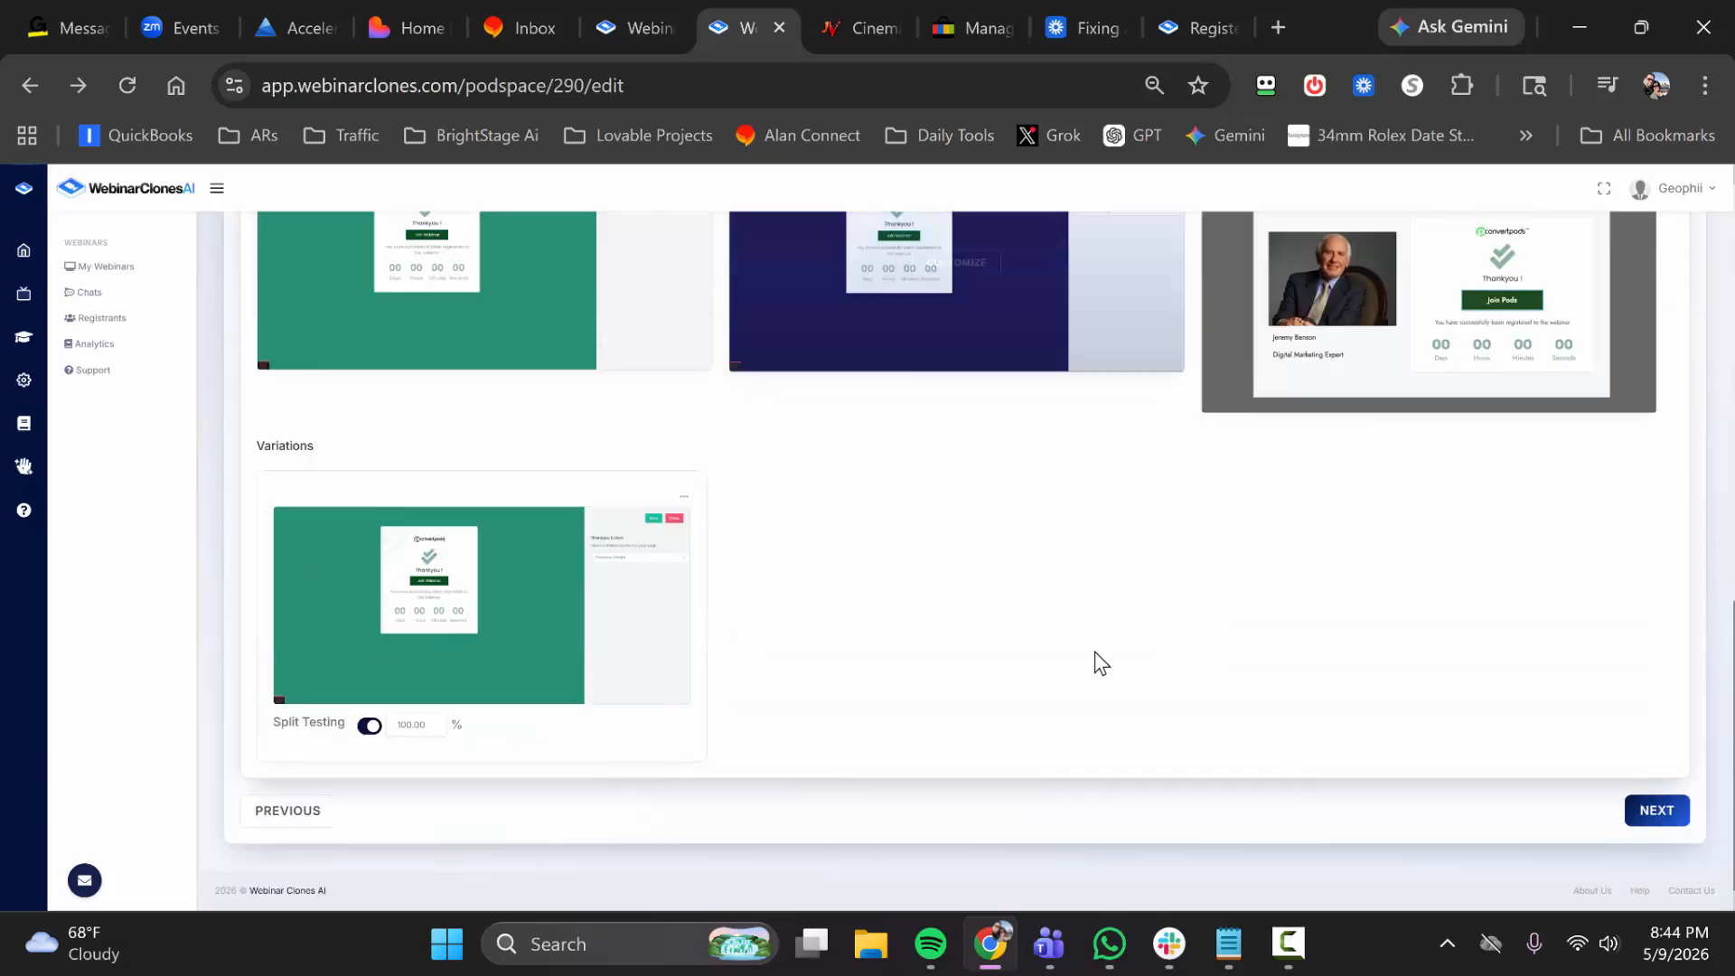
{"action": "left_click", "coordinate": [1653, 809]}
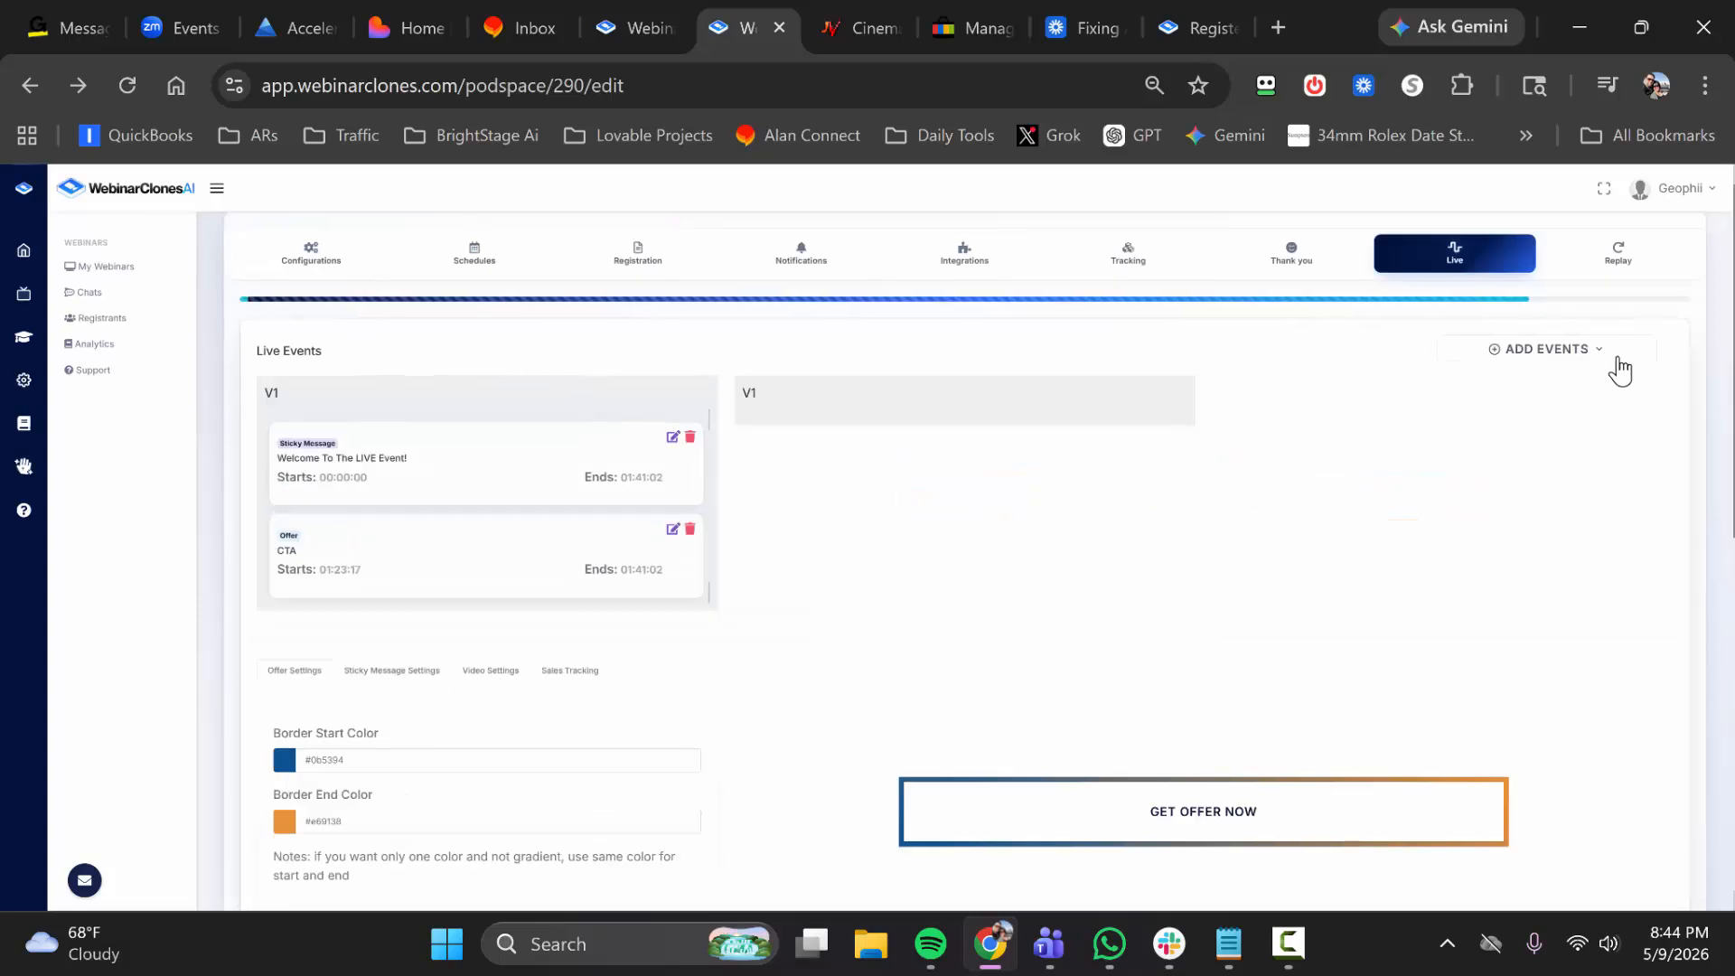
Check which event types can be added to the live events, and display the sticky message settings
{"action": "left_click", "coordinate": [1581, 353]}
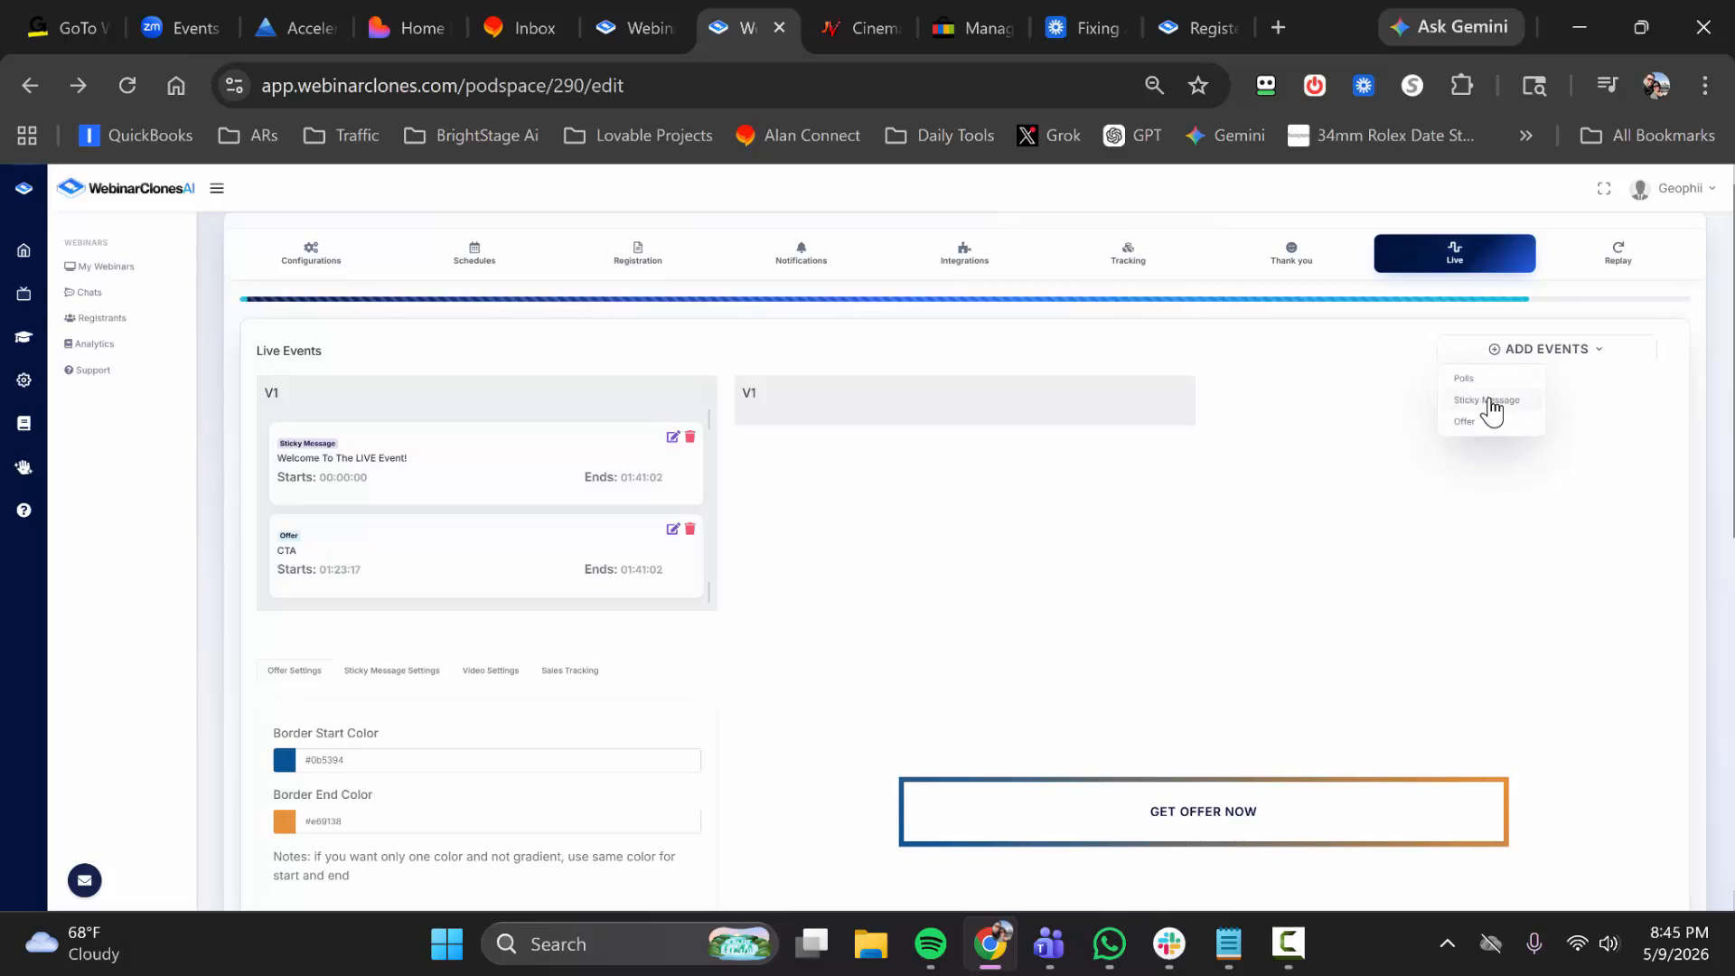
{"action": "left_click", "coordinate": [395, 674]}
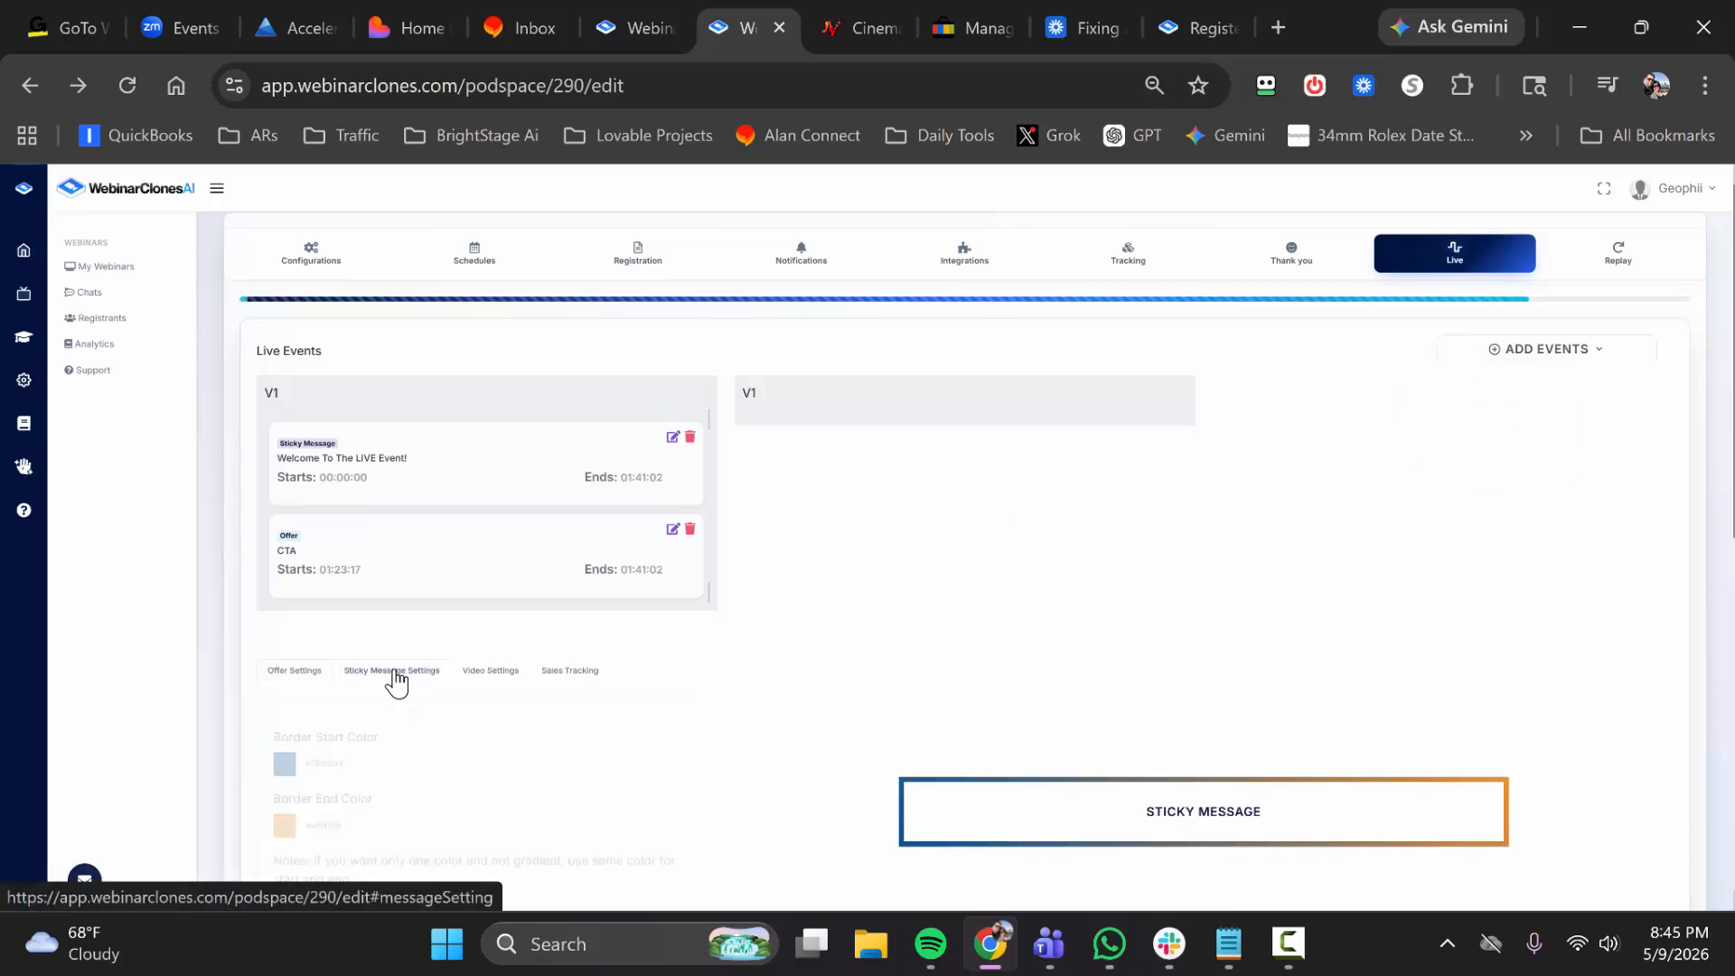
Review the sticky message border settings, the event types that can be added, and the welcome sticky message's redirect URL field
{"action": "scroll", "coordinate": [1039, 660], "scroll_direction": "down", "scroll_amount": 1}
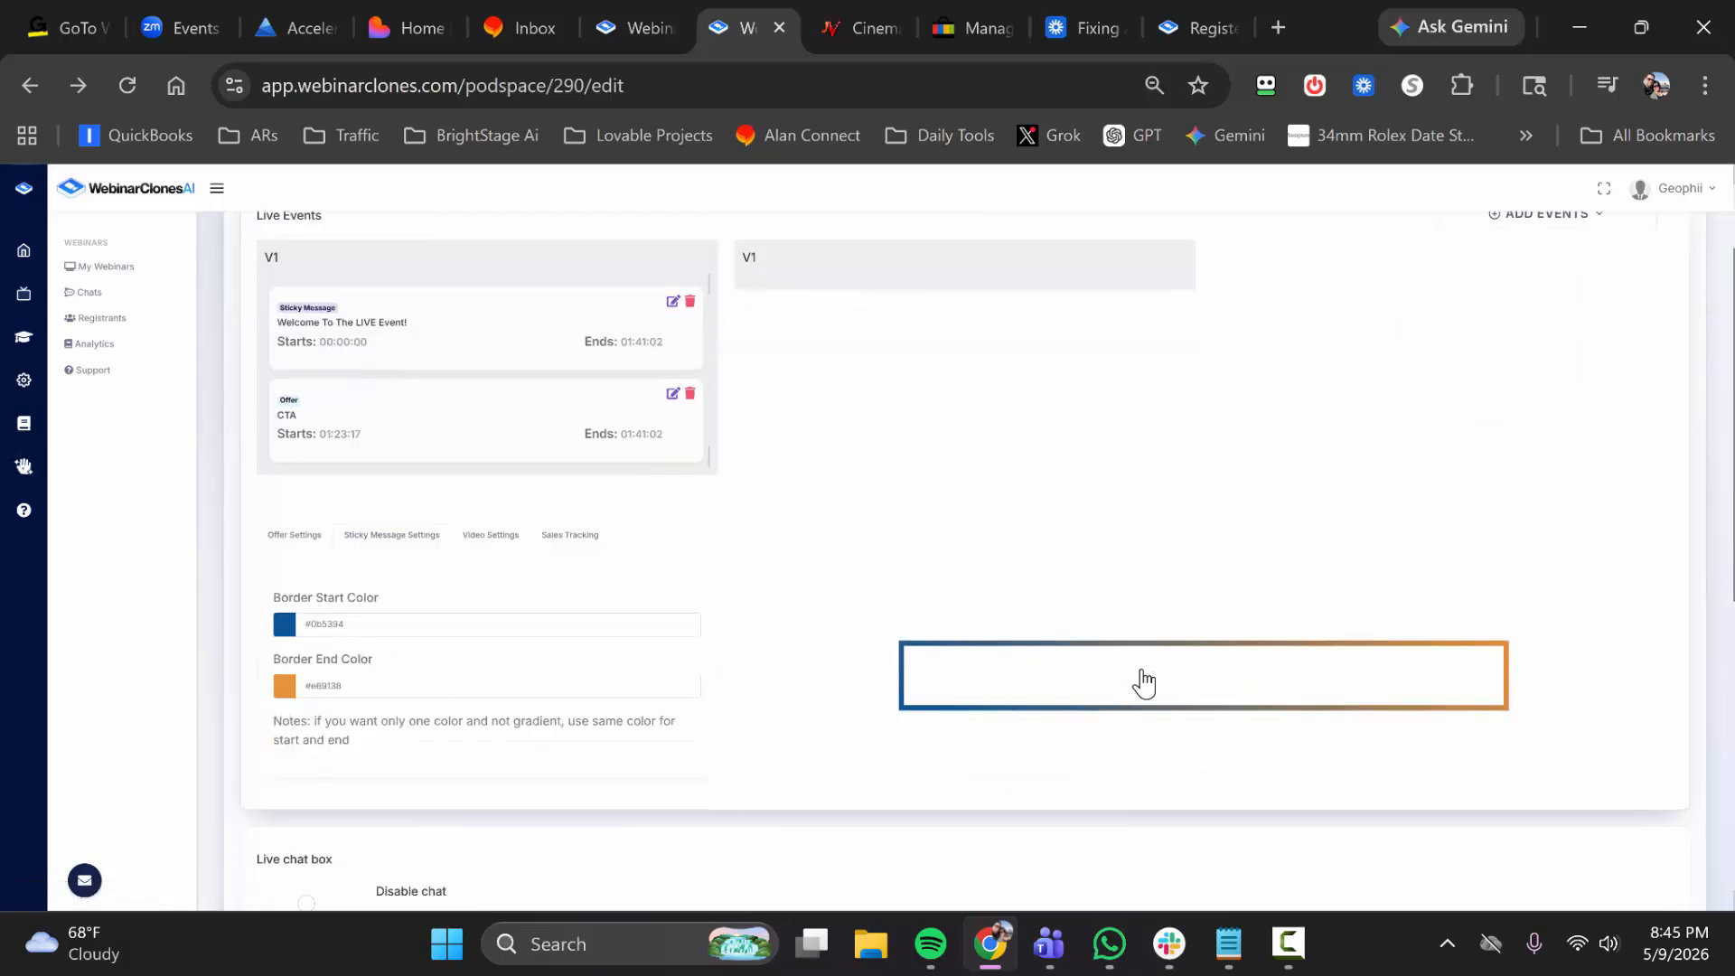
{"action": "scroll", "coordinate": [1071, 579], "scroll_direction": "up", "scroll_amount": 1}
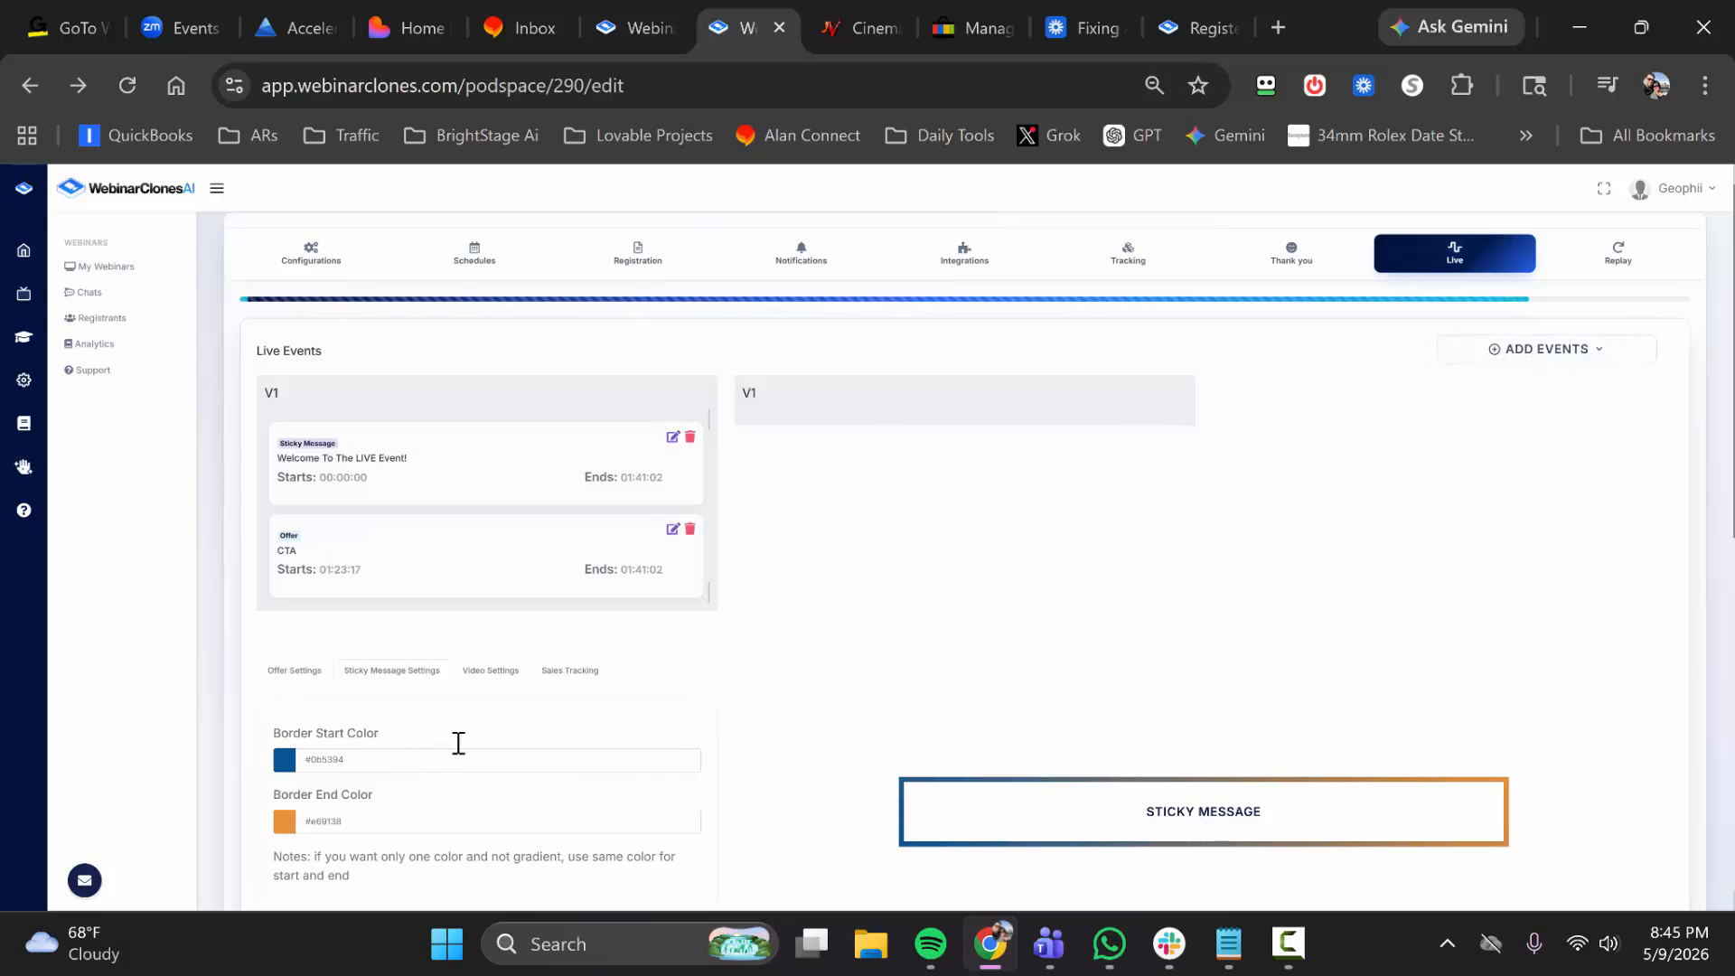
{"action": "left_click", "coordinate": [1567, 354]}
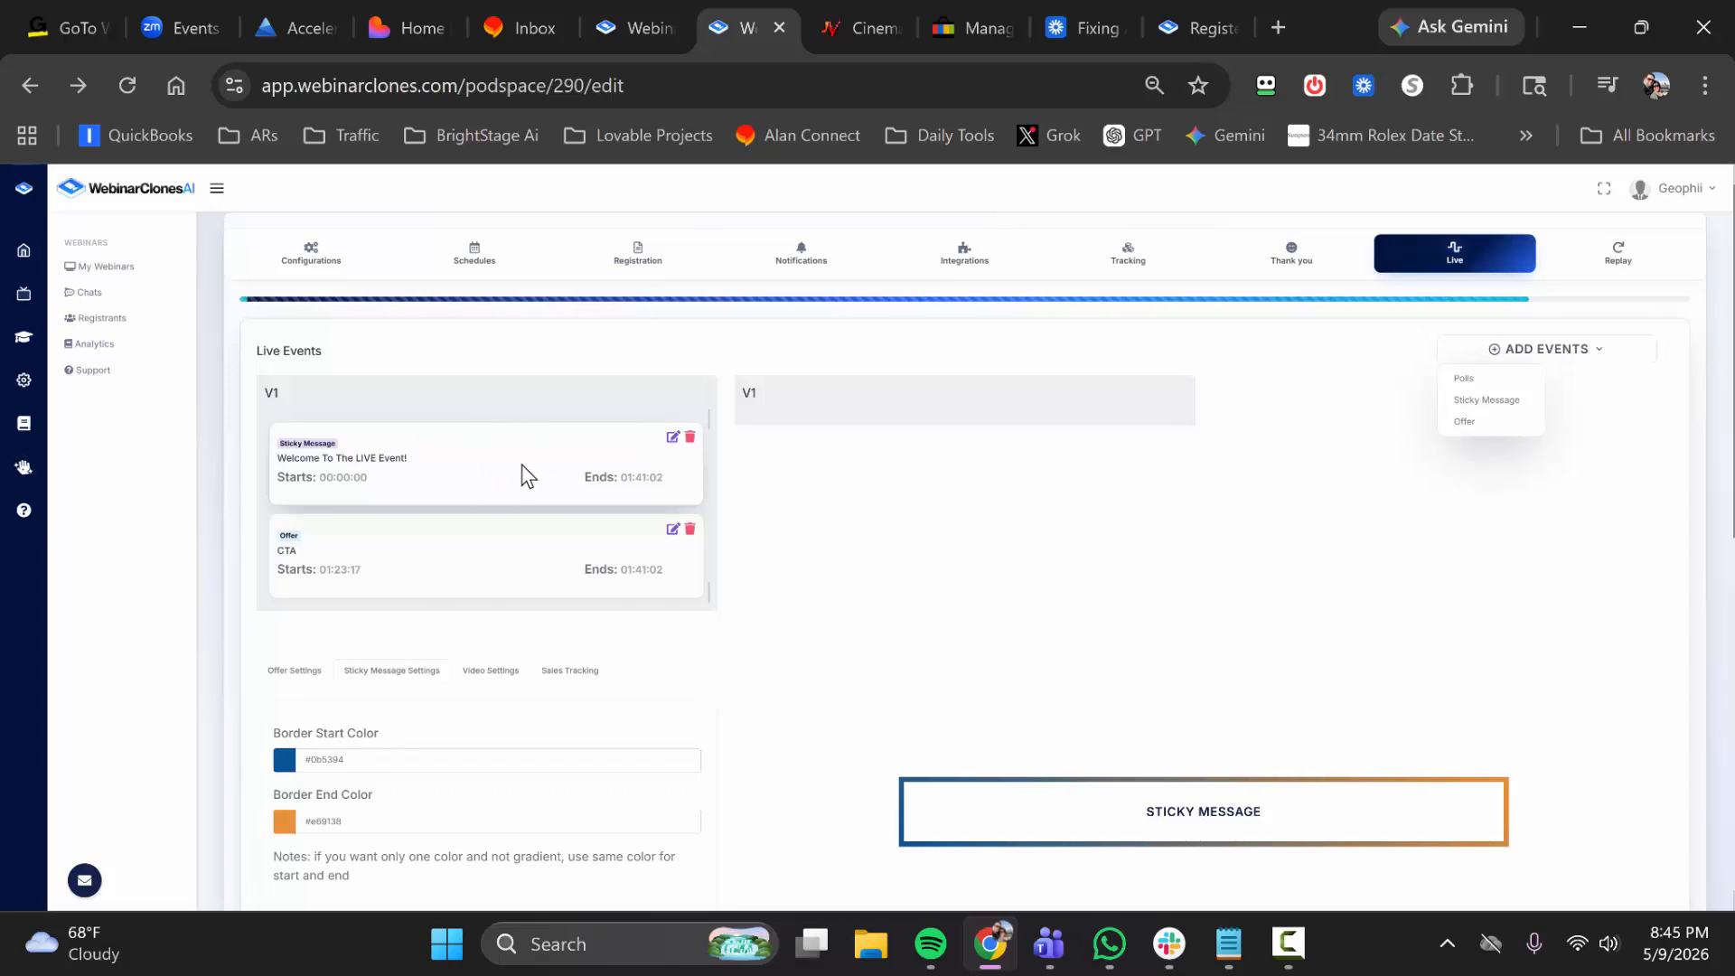
{"action": "left_click", "coordinate": [672, 440]}
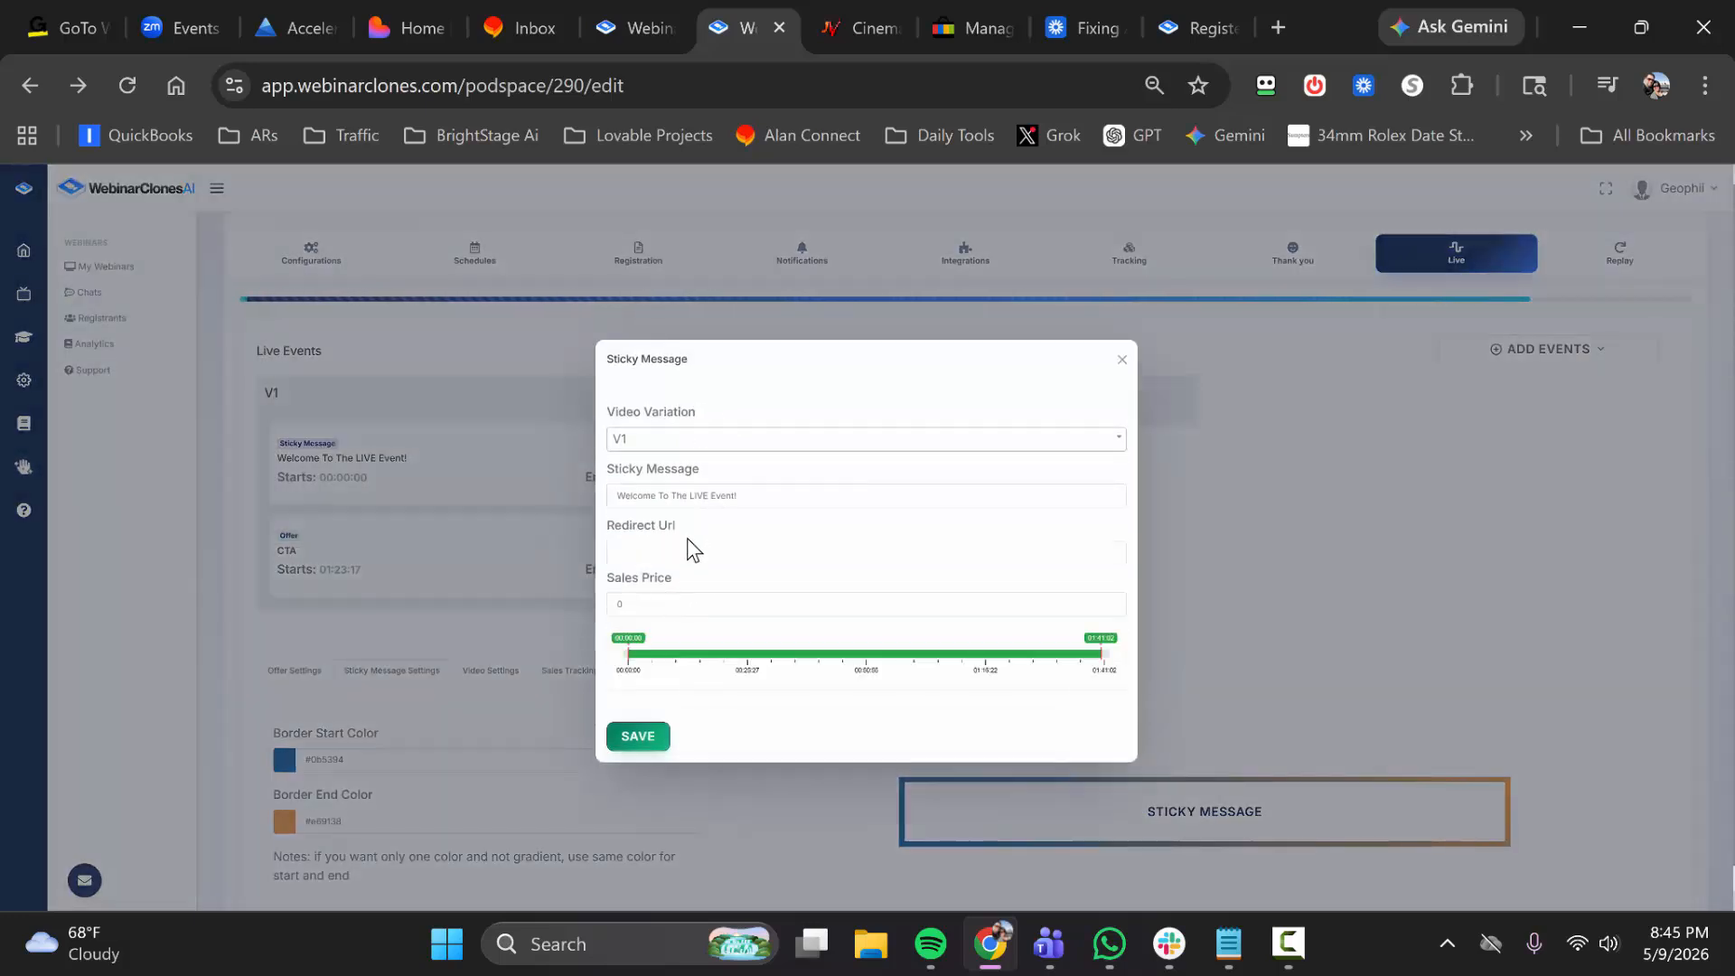
{"action": "left_click", "coordinate": [697, 545]}
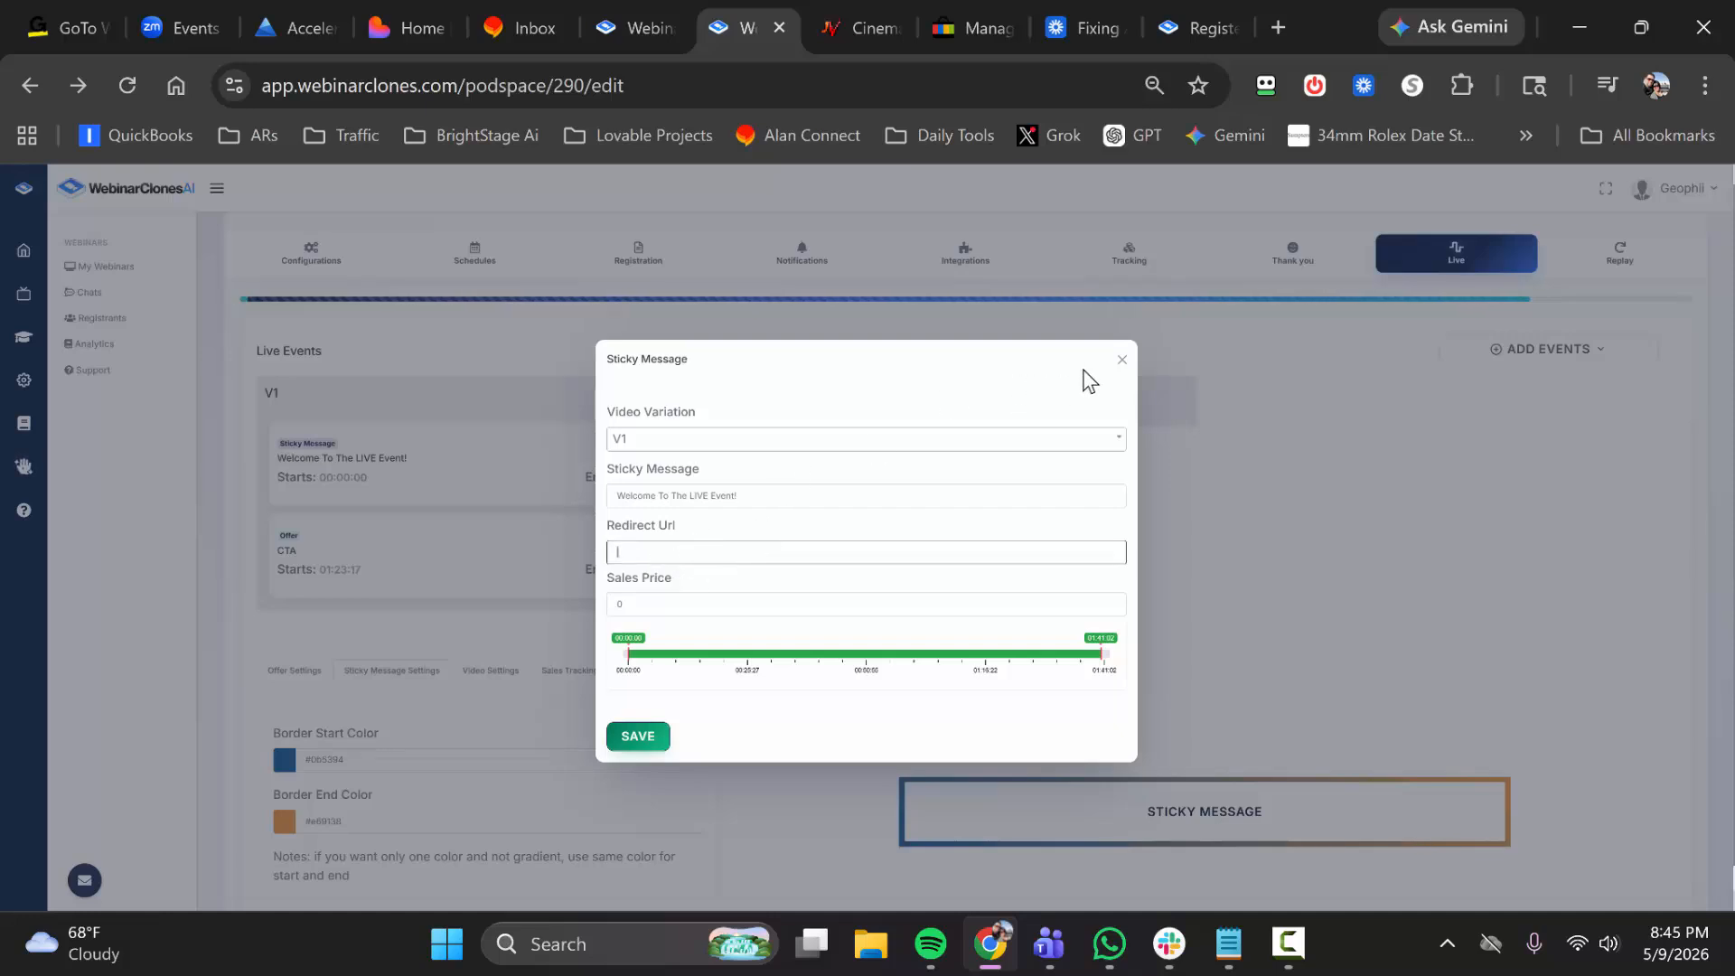
{"action": "left_click", "coordinate": [1118, 363]}
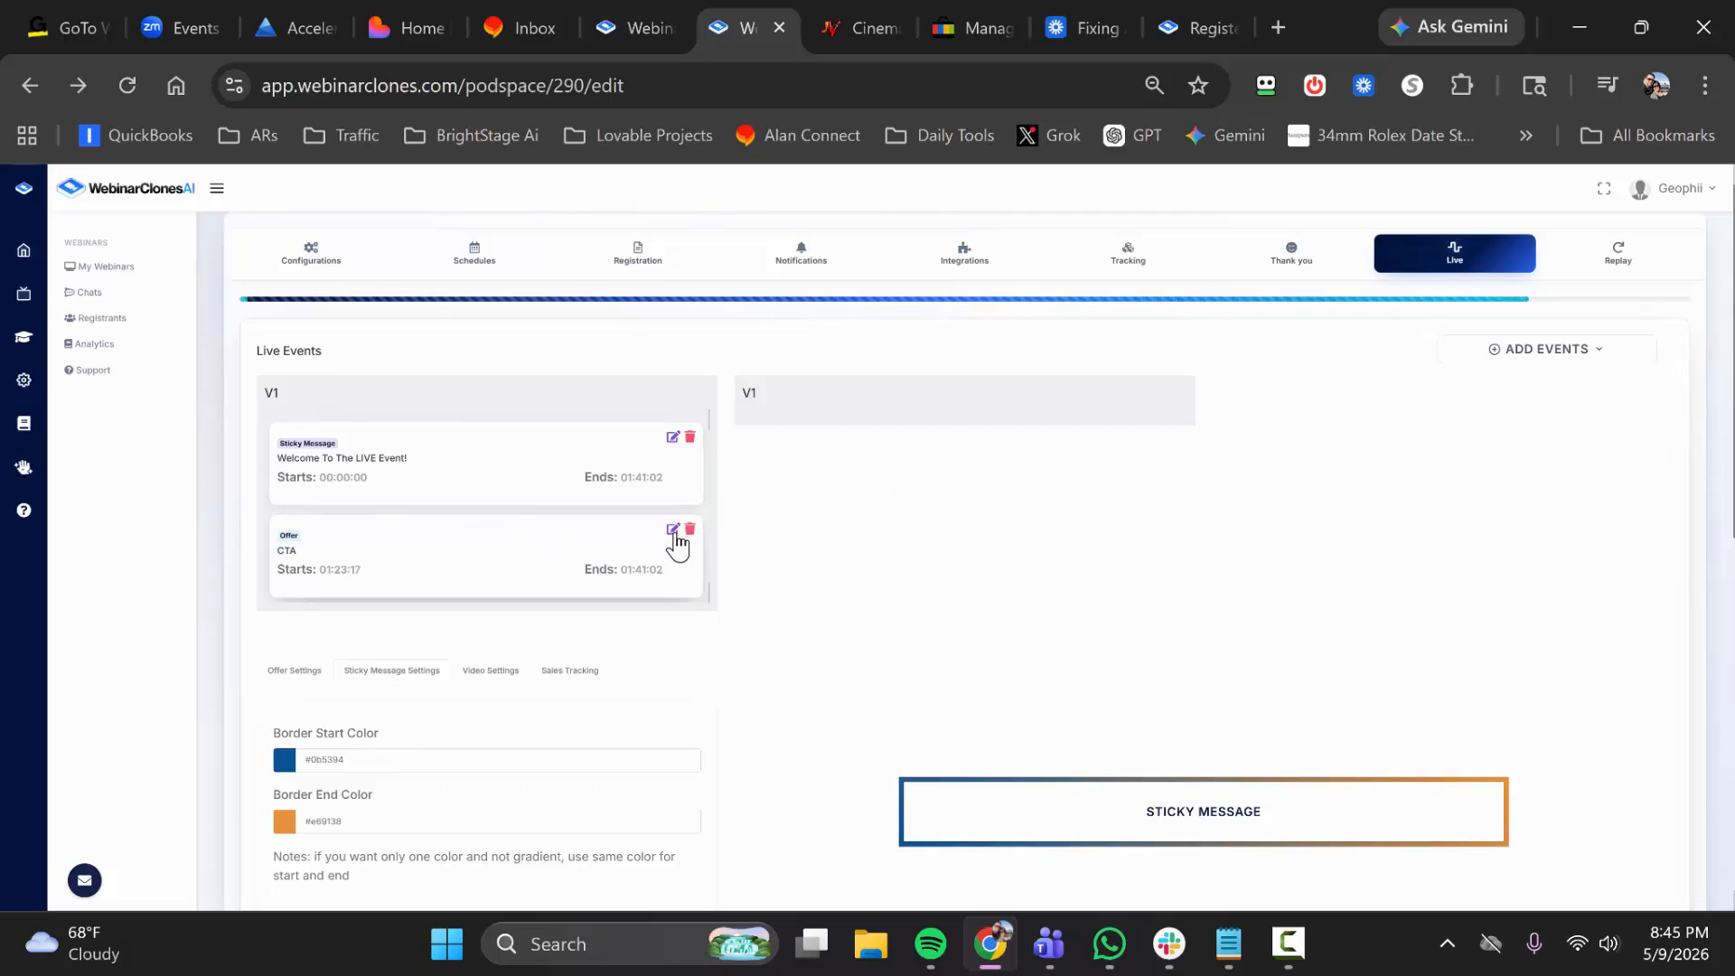
Open the CTA offer for editing and copy the Cinemation affiliate link from its JVZoo product page
{"action": "left_click", "coordinate": [673, 533]}
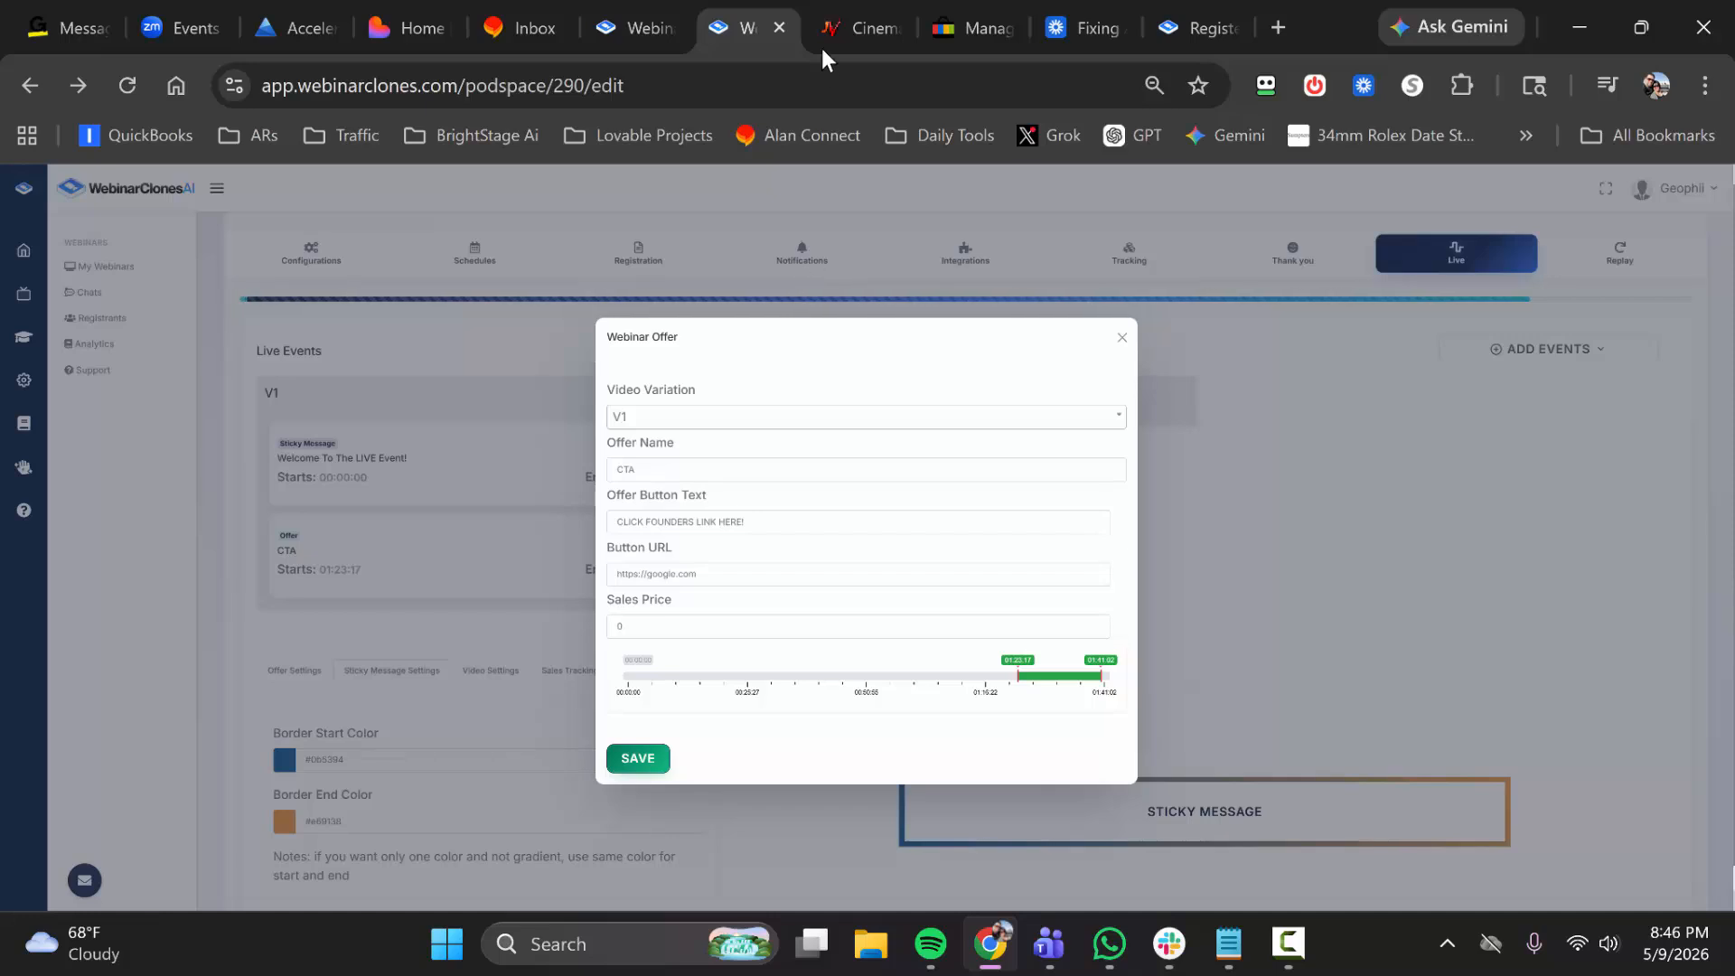
{"action": "left_click", "coordinate": [827, 9]}
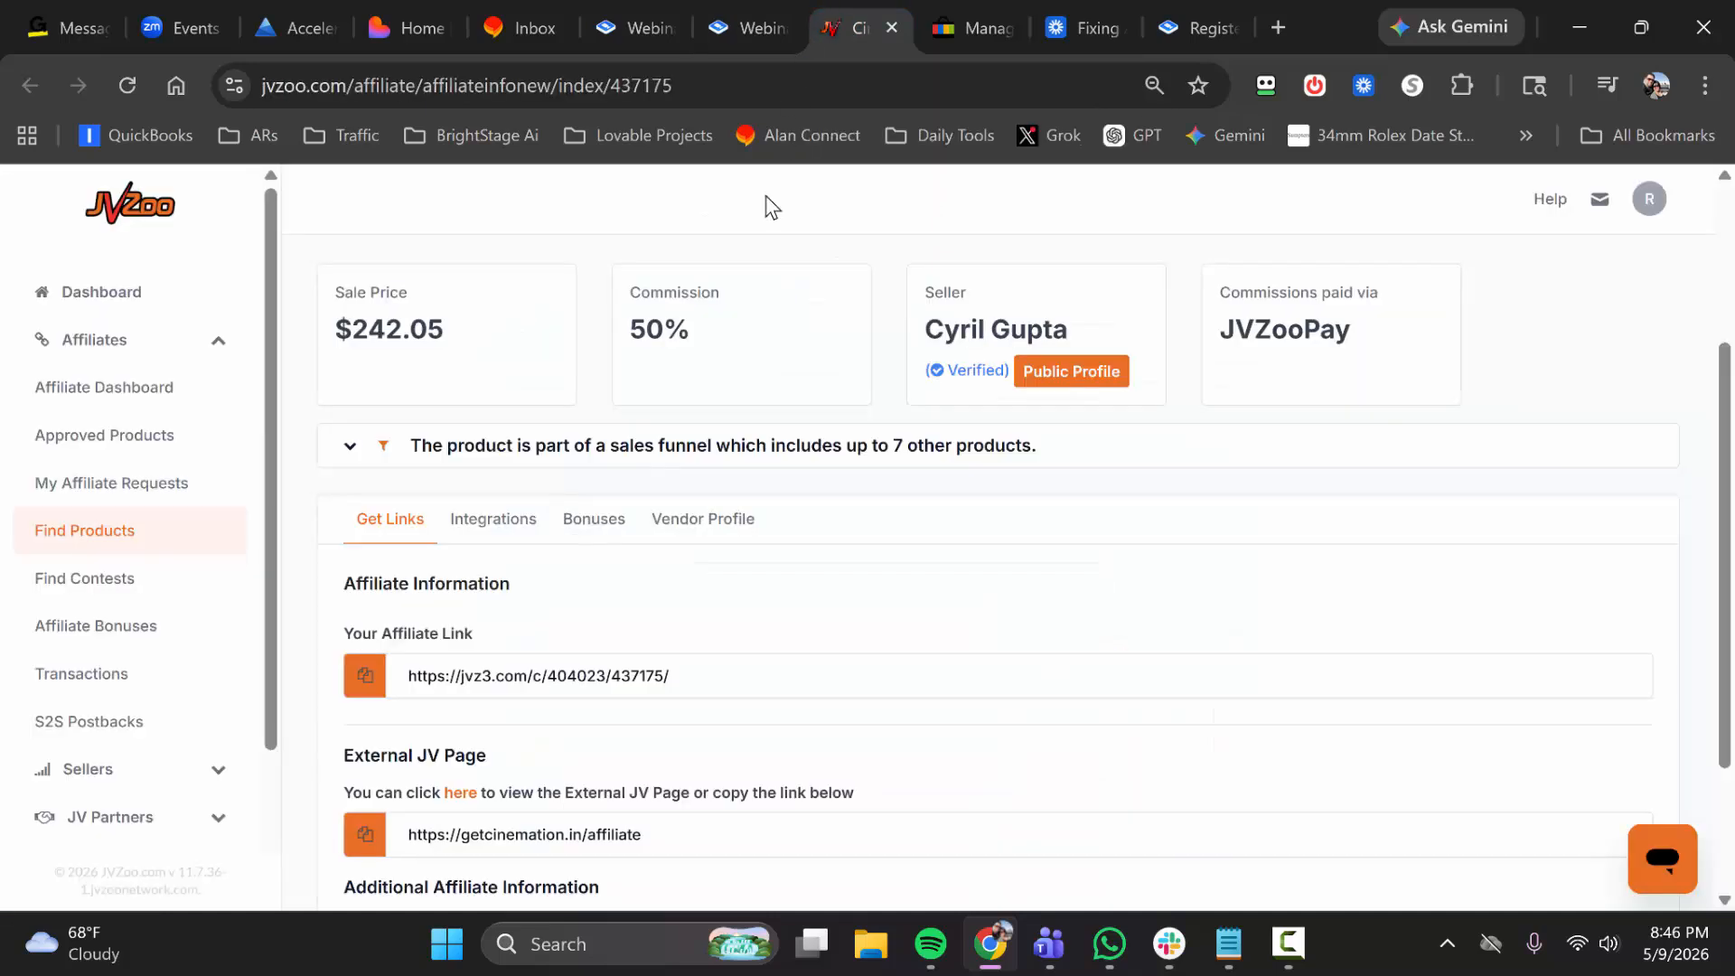
{"action": "left_click_drag", "start_coordinate": [714, 679], "coordinate": [418, 678]}
{"action": "left_click", "coordinate": [360, 678]}
{"action": "left_click", "coordinate": [746, 25]}
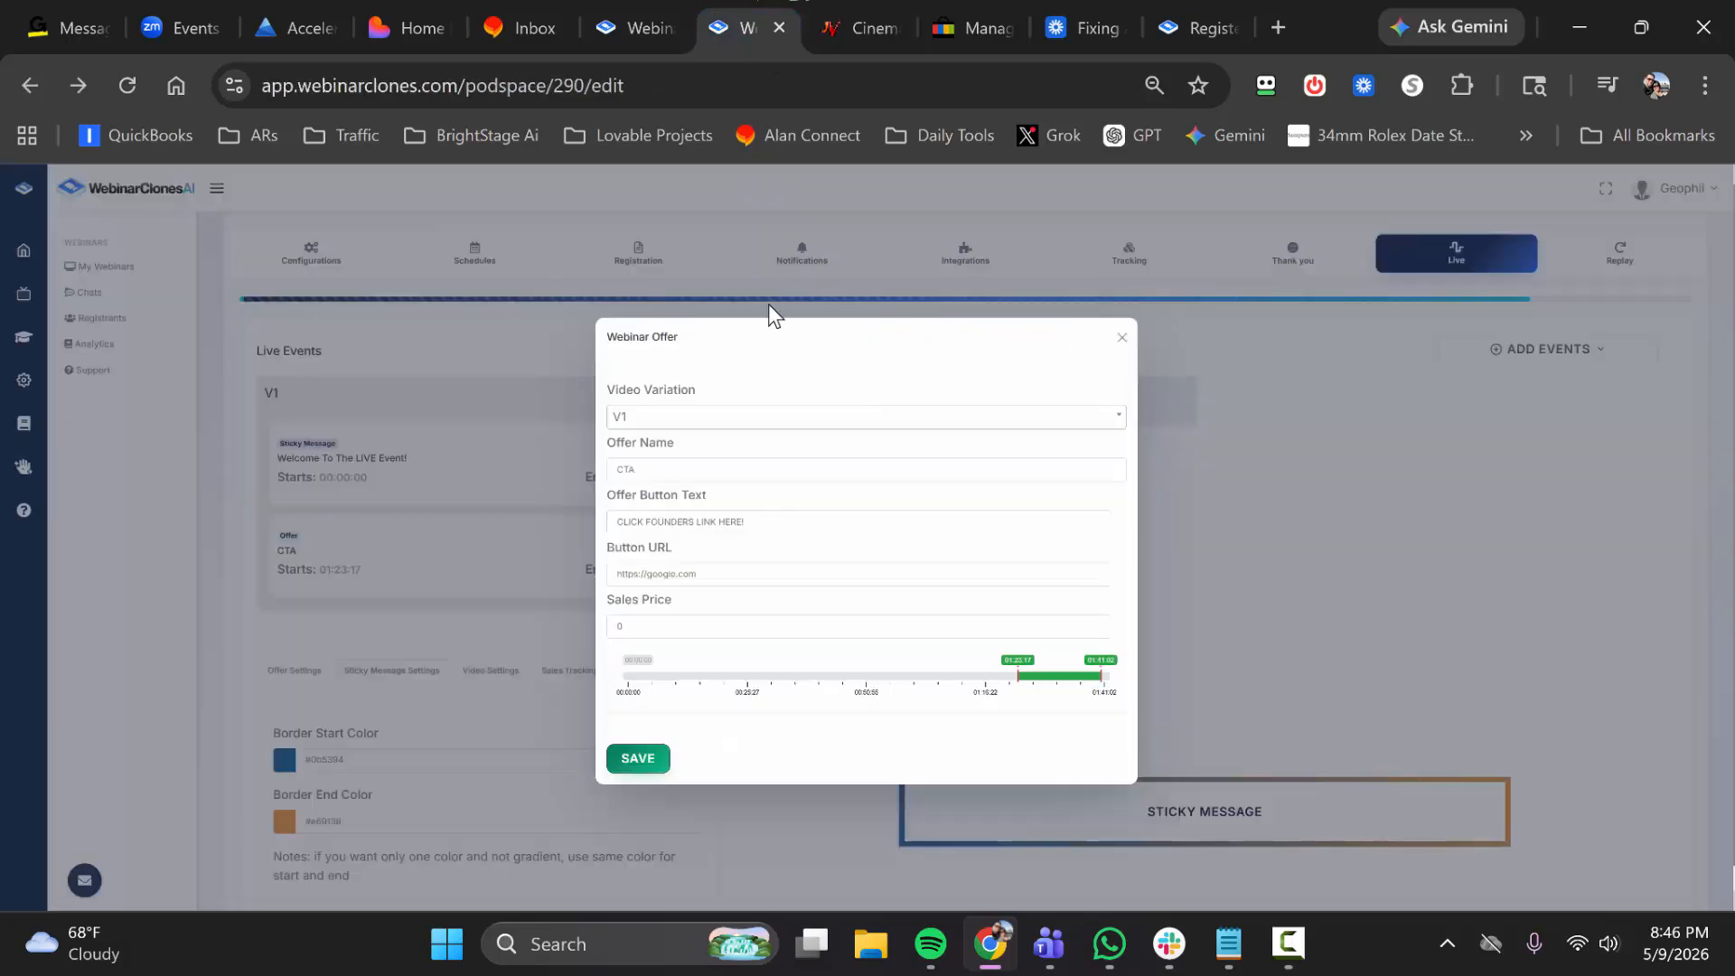
Replace the CTA offer's button URL with the copied JVZoo affiliate link
{"action": "left_click_drag", "start_coordinate": [709, 574], "coordinate": [567, 572]}
{"action": "left_click", "coordinate": [741, 591]}
{"action": "triple_click", "coordinate": [716, 576]}
{"action": "left_click", "coordinate": [723, 576]}
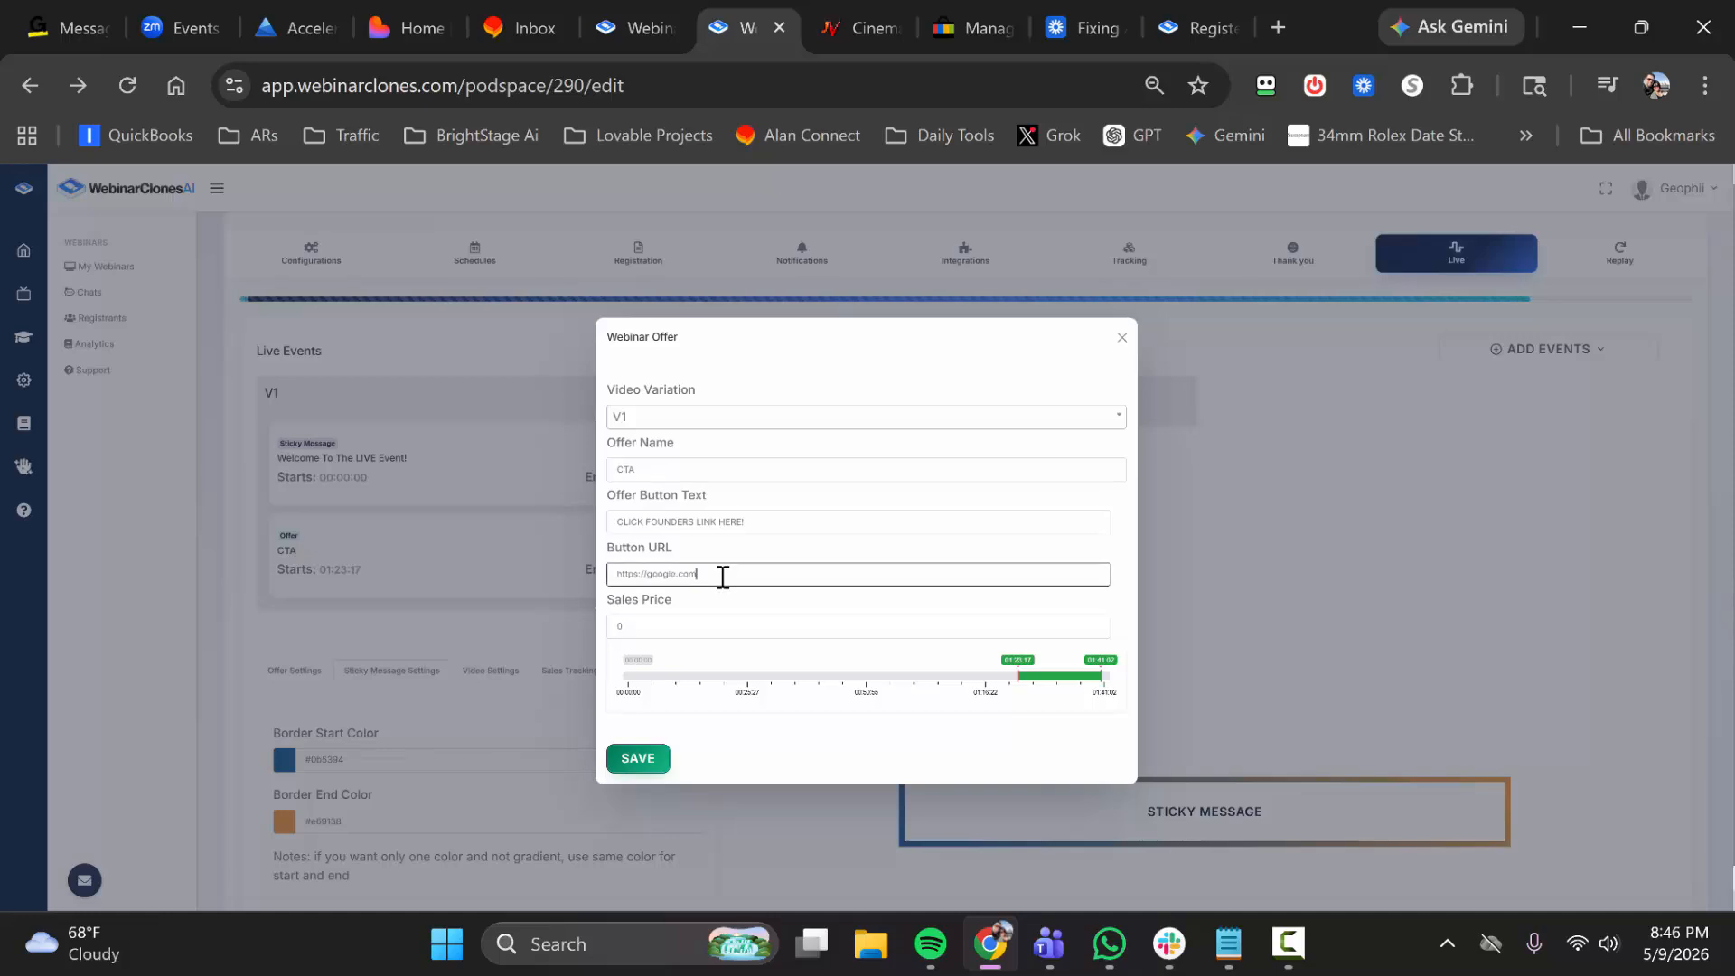
{"action": "triple_click", "coordinate": [722, 577]}
{"action": "key", "text": "ctrl+v"}
Load the copied affiliate link in a new browser tab and look through the Cinemation sales page
{"action": "left_click", "coordinate": [1285, 2]}
{"action": "key", "text": "ctrl+v"}
{"action": "key", "text": "Return"}
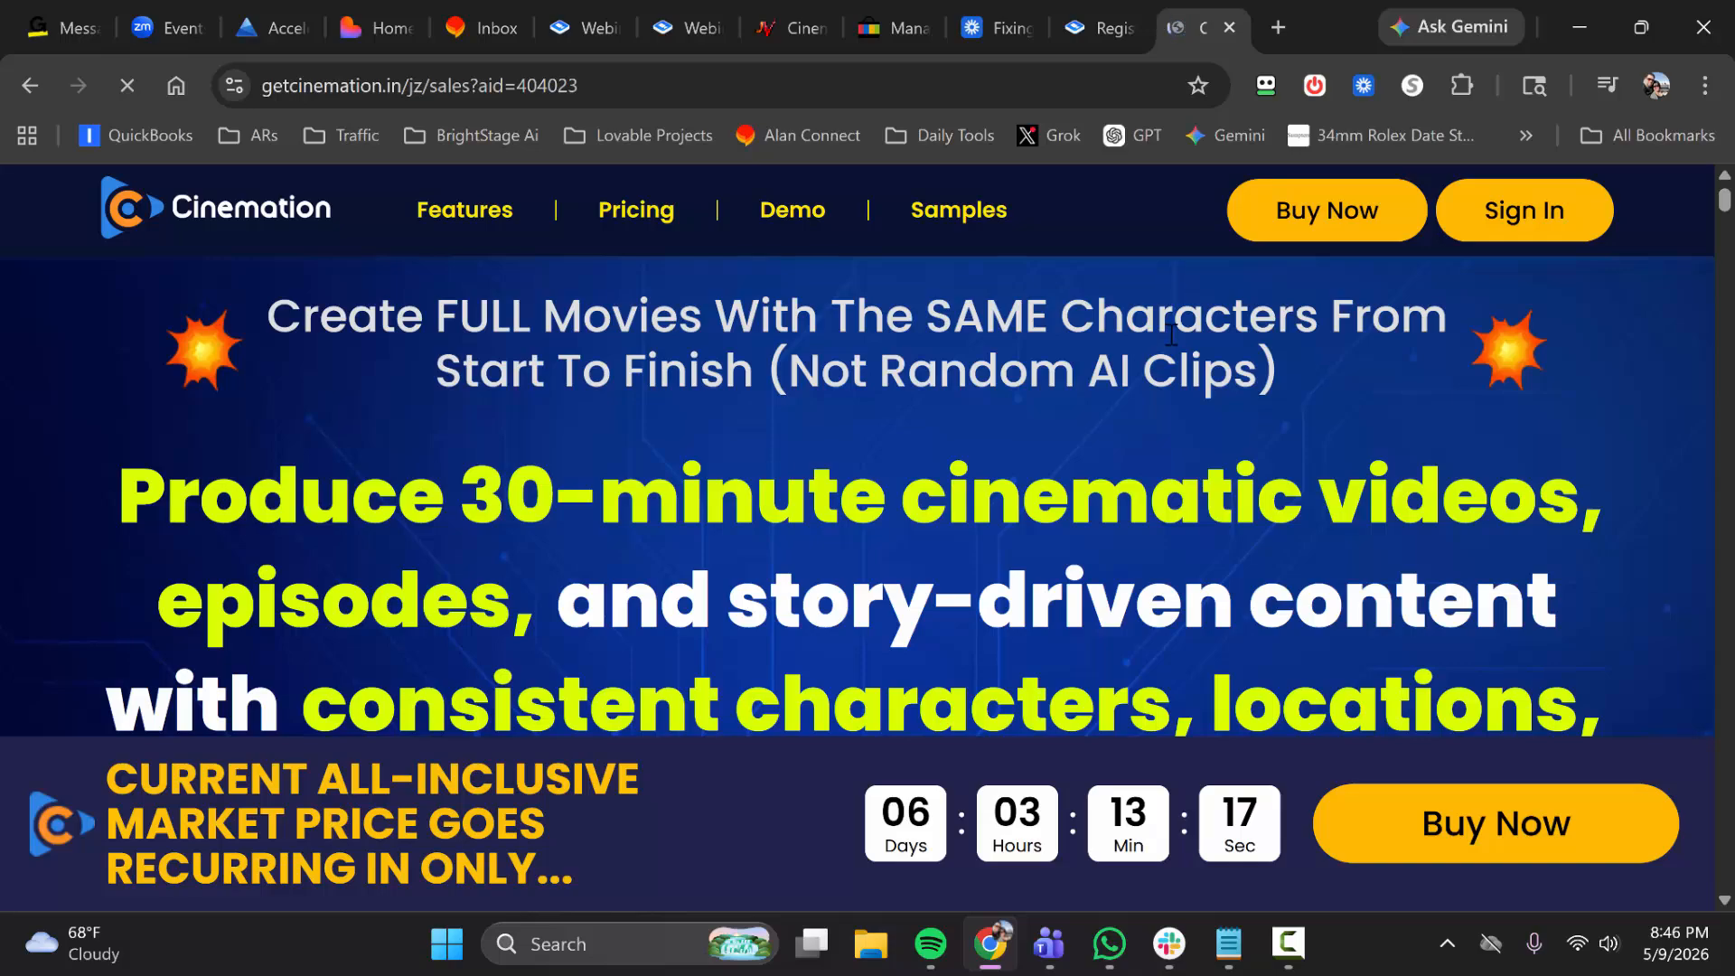
{"action": "scroll", "coordinate": [1168, 344], "scroll_direction": "down", "scroll_amount": 10}
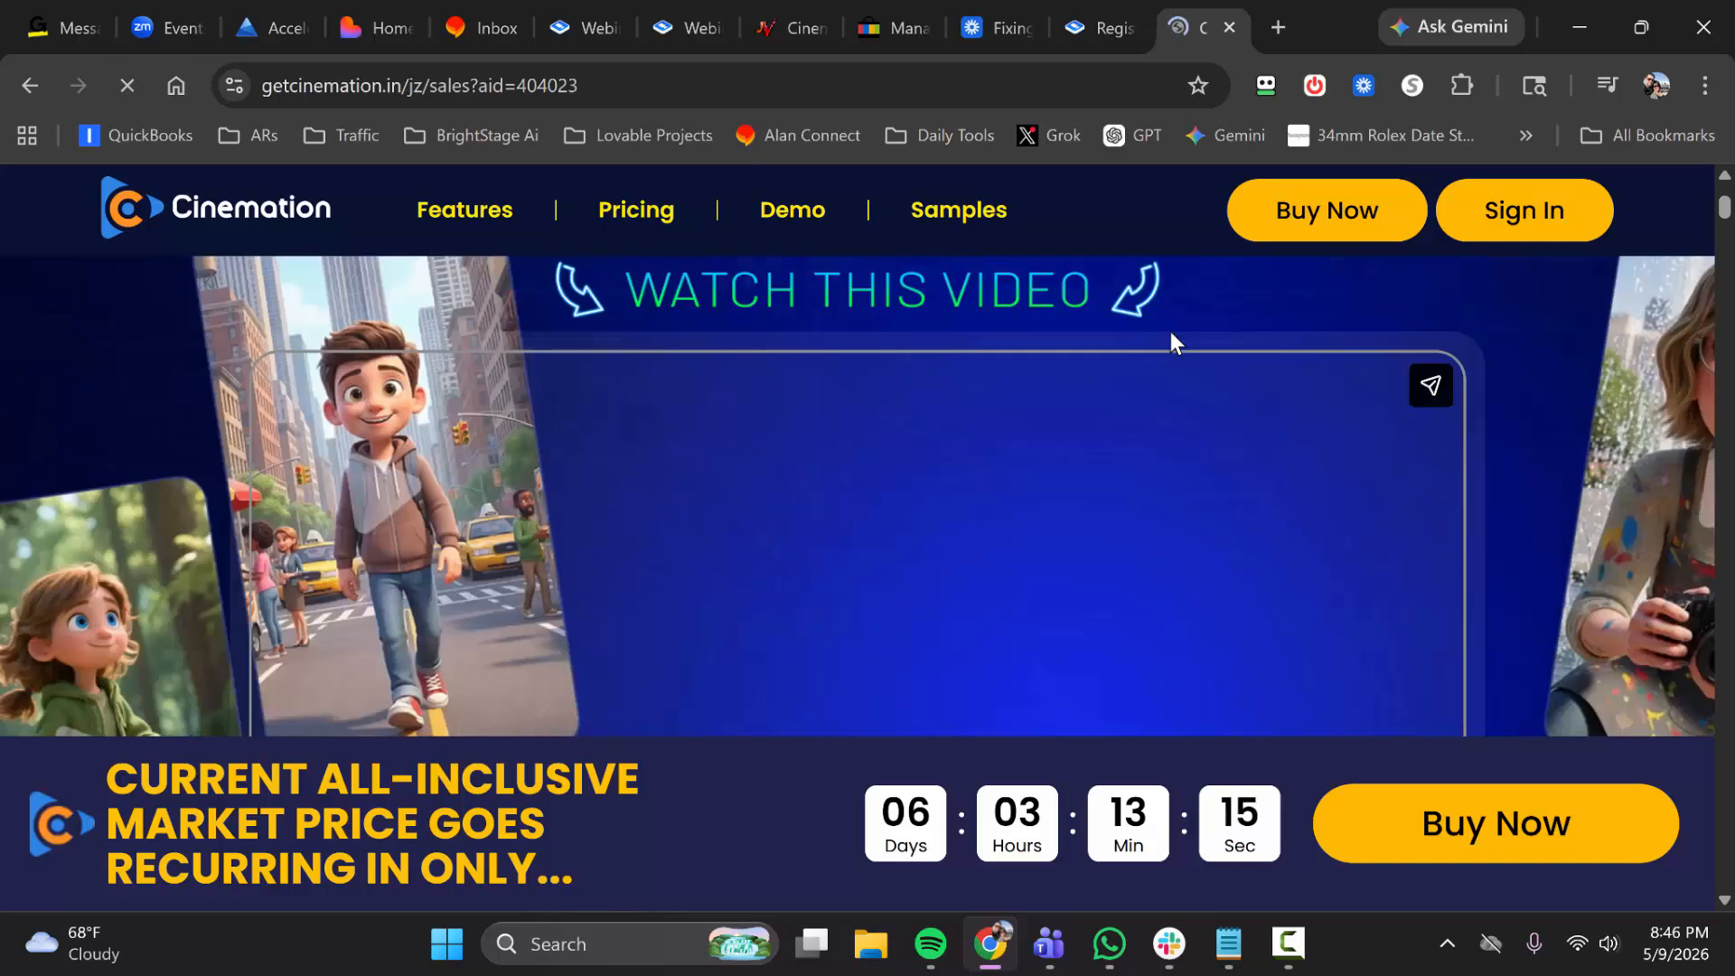
{"action": "scroll", "coordinate": [1171, 336], "scroll_direction": "down", "scroll_amount": 15}
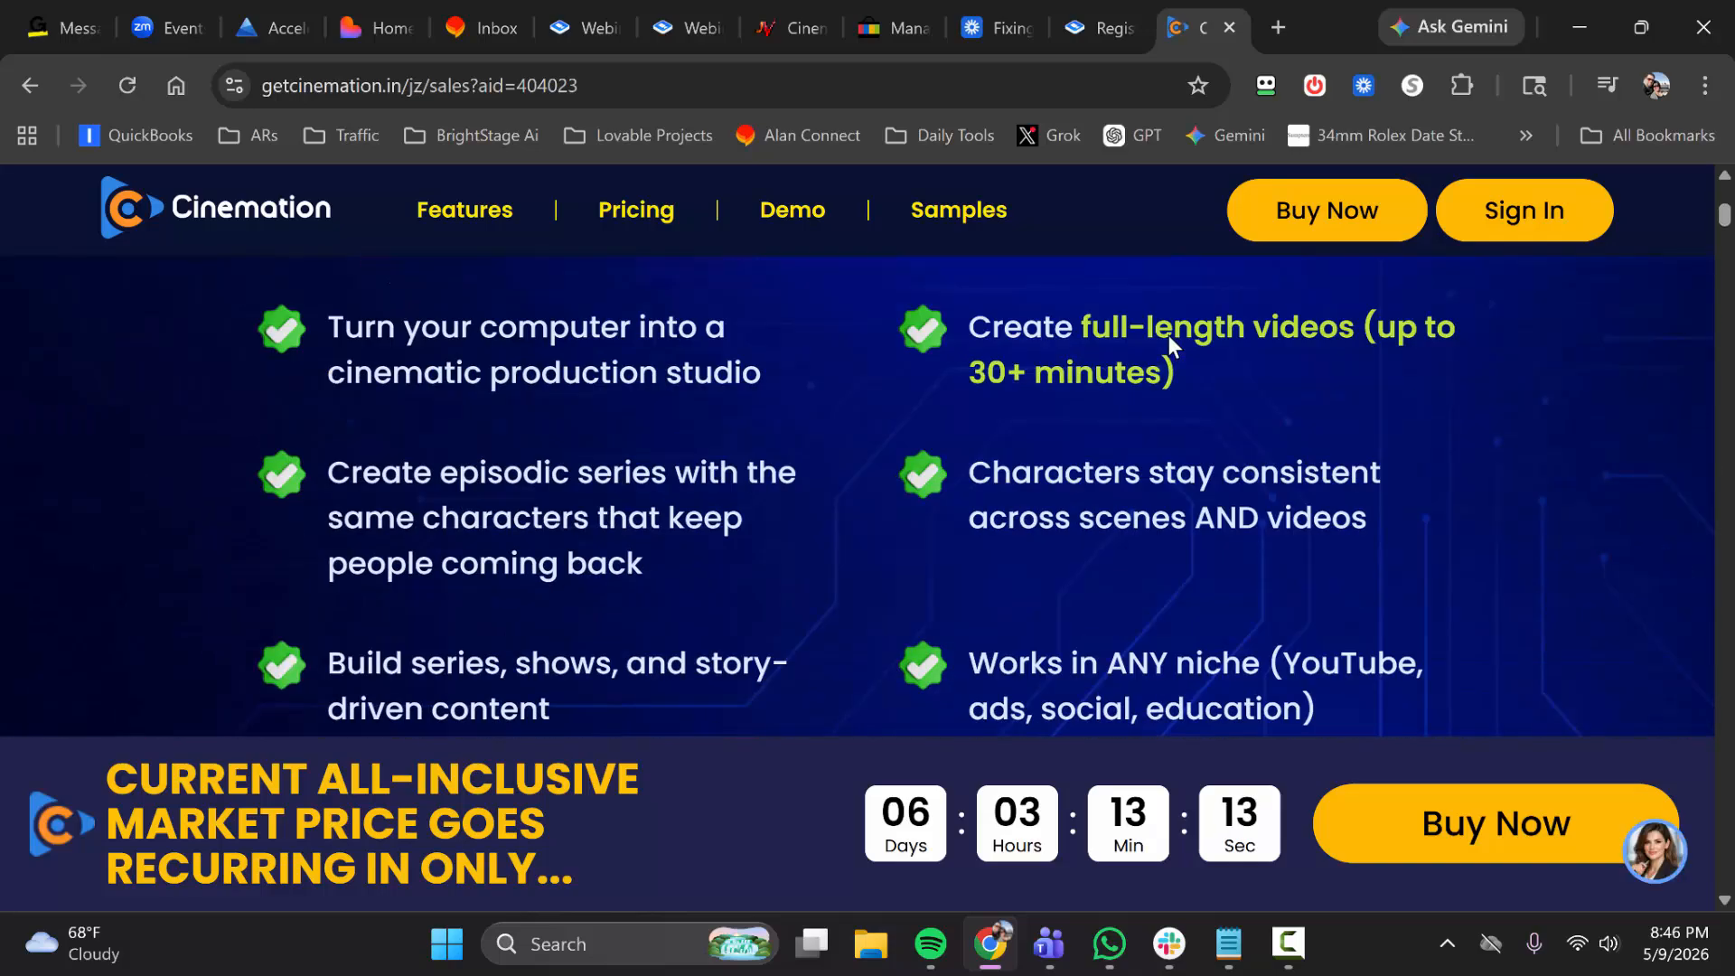
{"action": "scroll", "coordinate": [1108, 462], "scroll_direction": "down", "scroll_amount": 7}
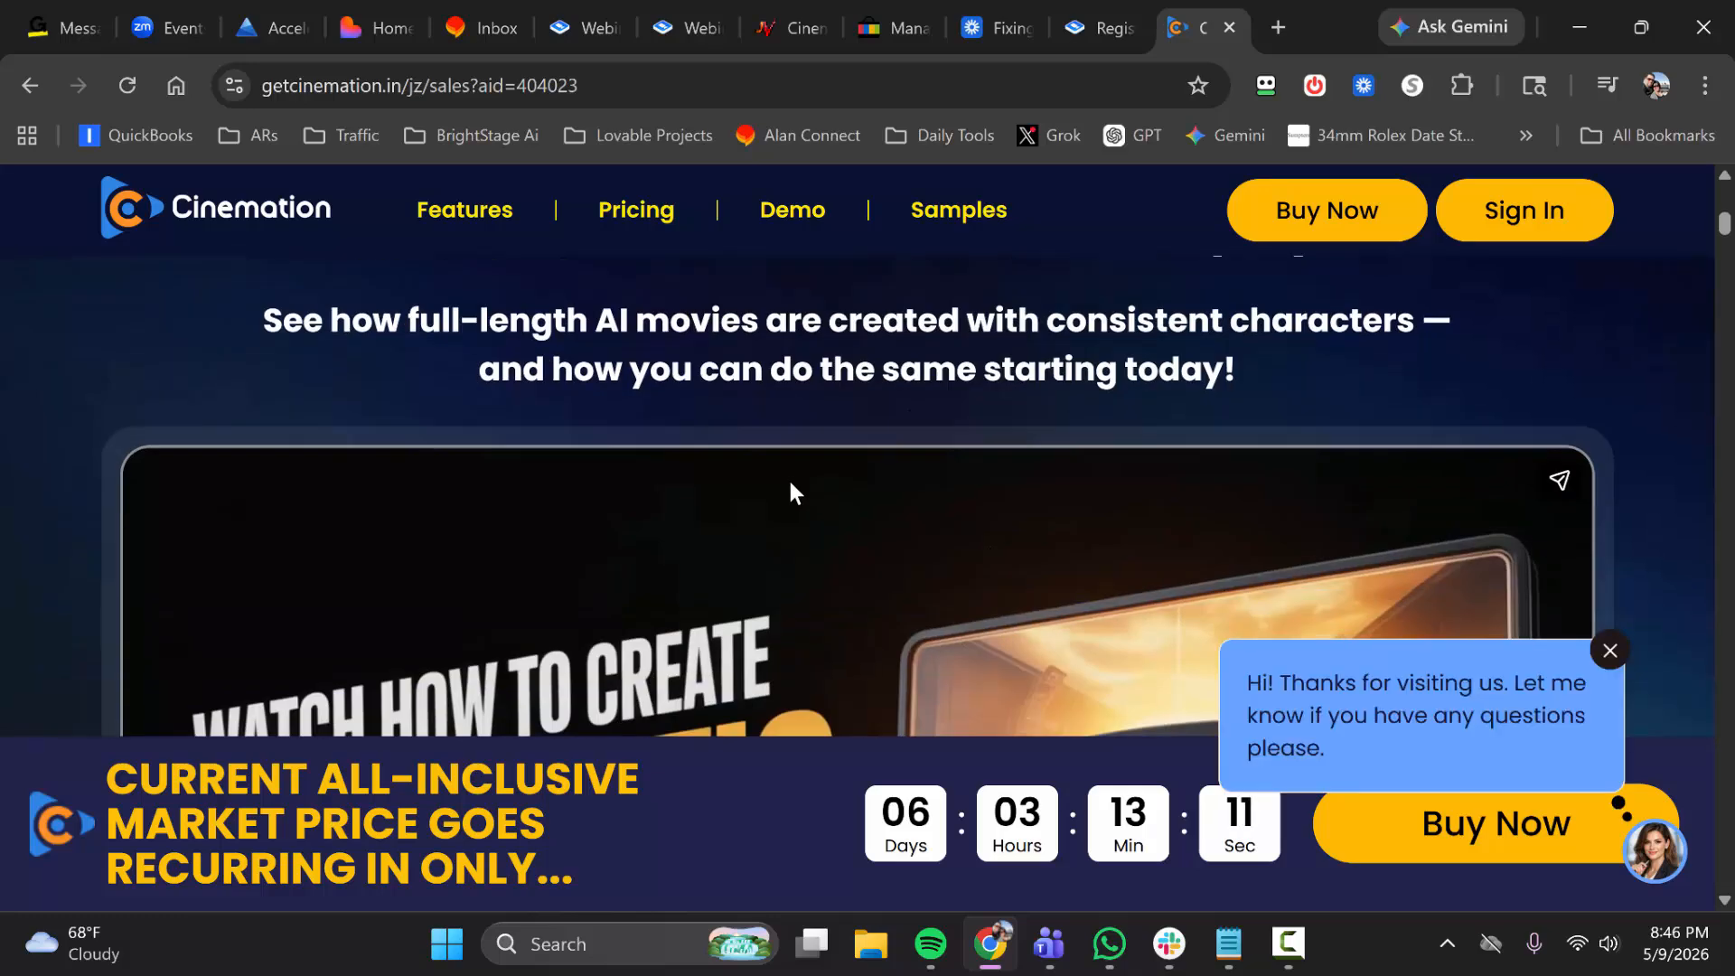
{"action": "scroll", "coordinate": [802, 458], "scroll_direction": "up", "scroll_amount": 8}
{"action": "scroll", "coordinate": [840, 452], "scroll_direction": "up", "scroll_amount": 18}
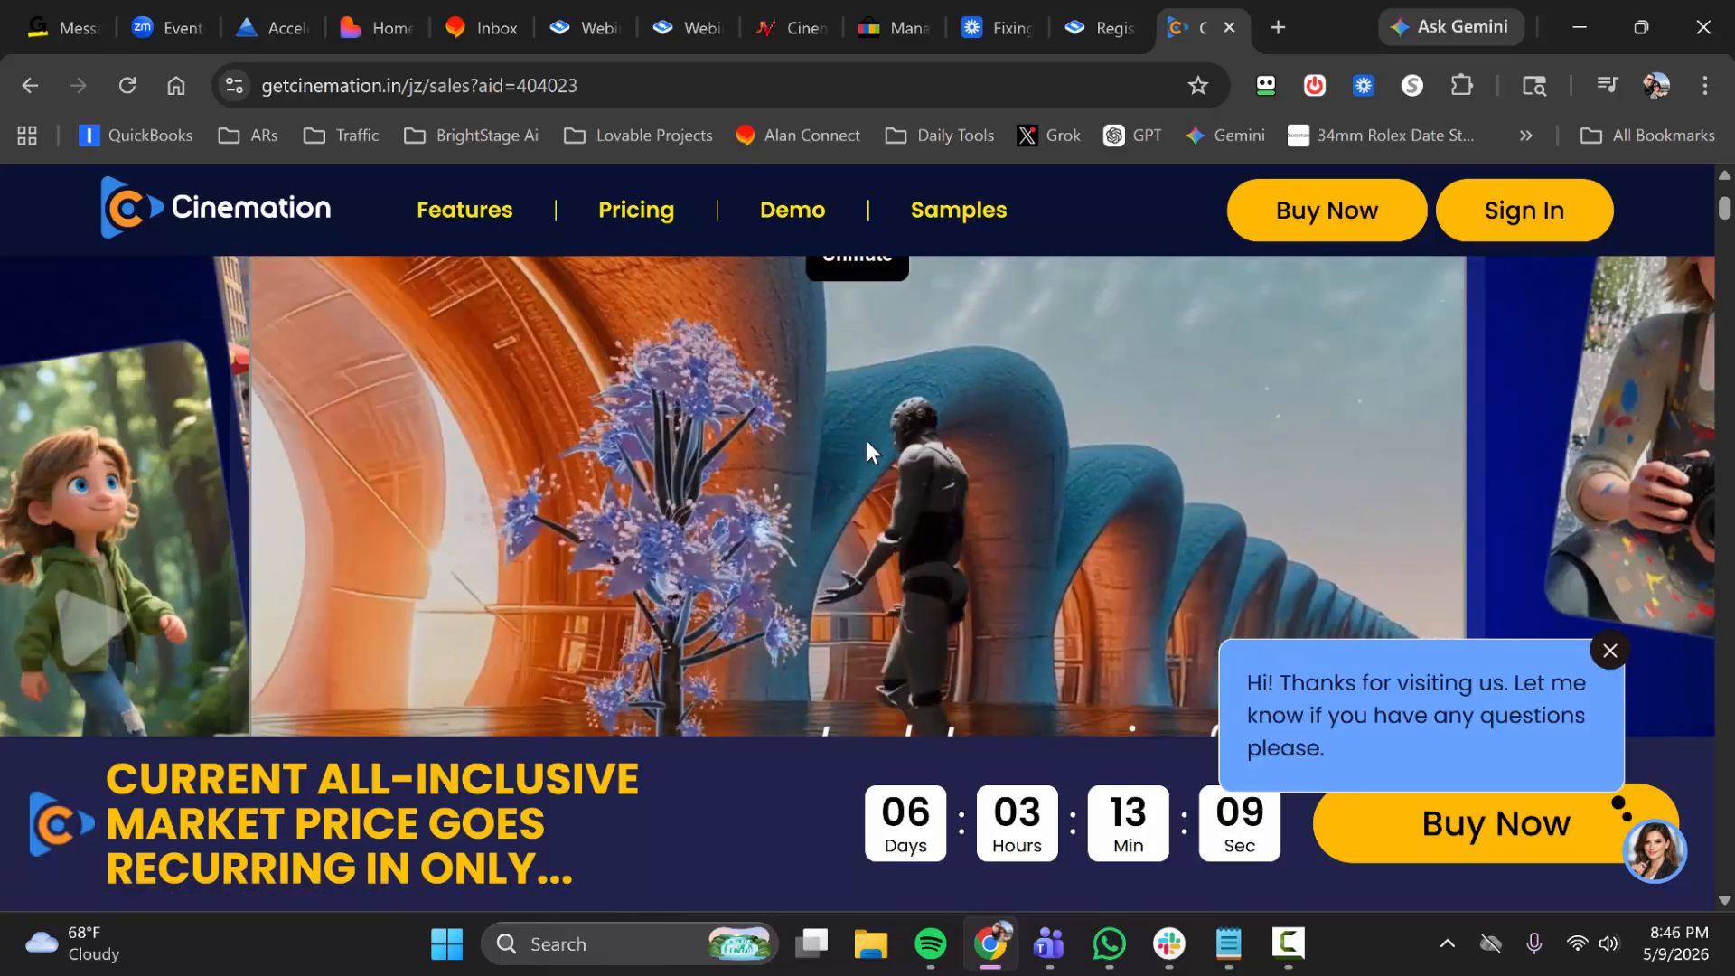
{"action": "scroll", "coordinate": [1048, 362], "scroll_direction": "up", "scroll_amount": 6}
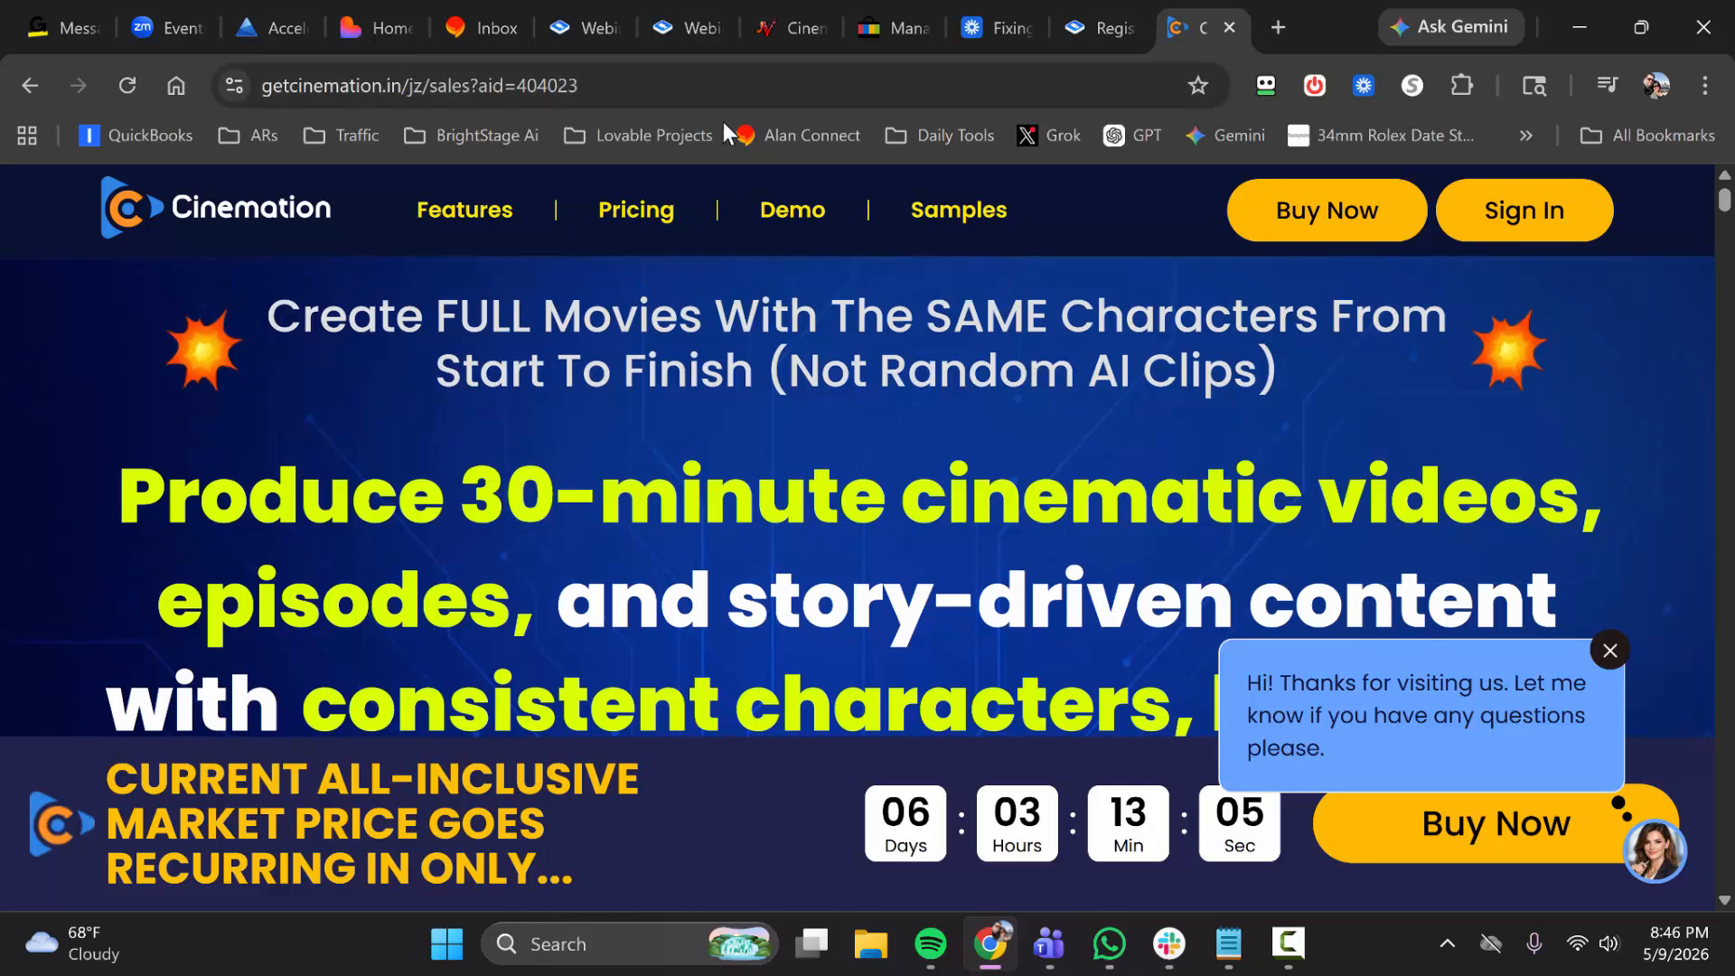
Copy the affiliate ID parameter, including its question mark, from the end of the sales page address
{"action": "left_click_drag", "start_coordinate": [469, 85], "coordinate": [601, 85]}
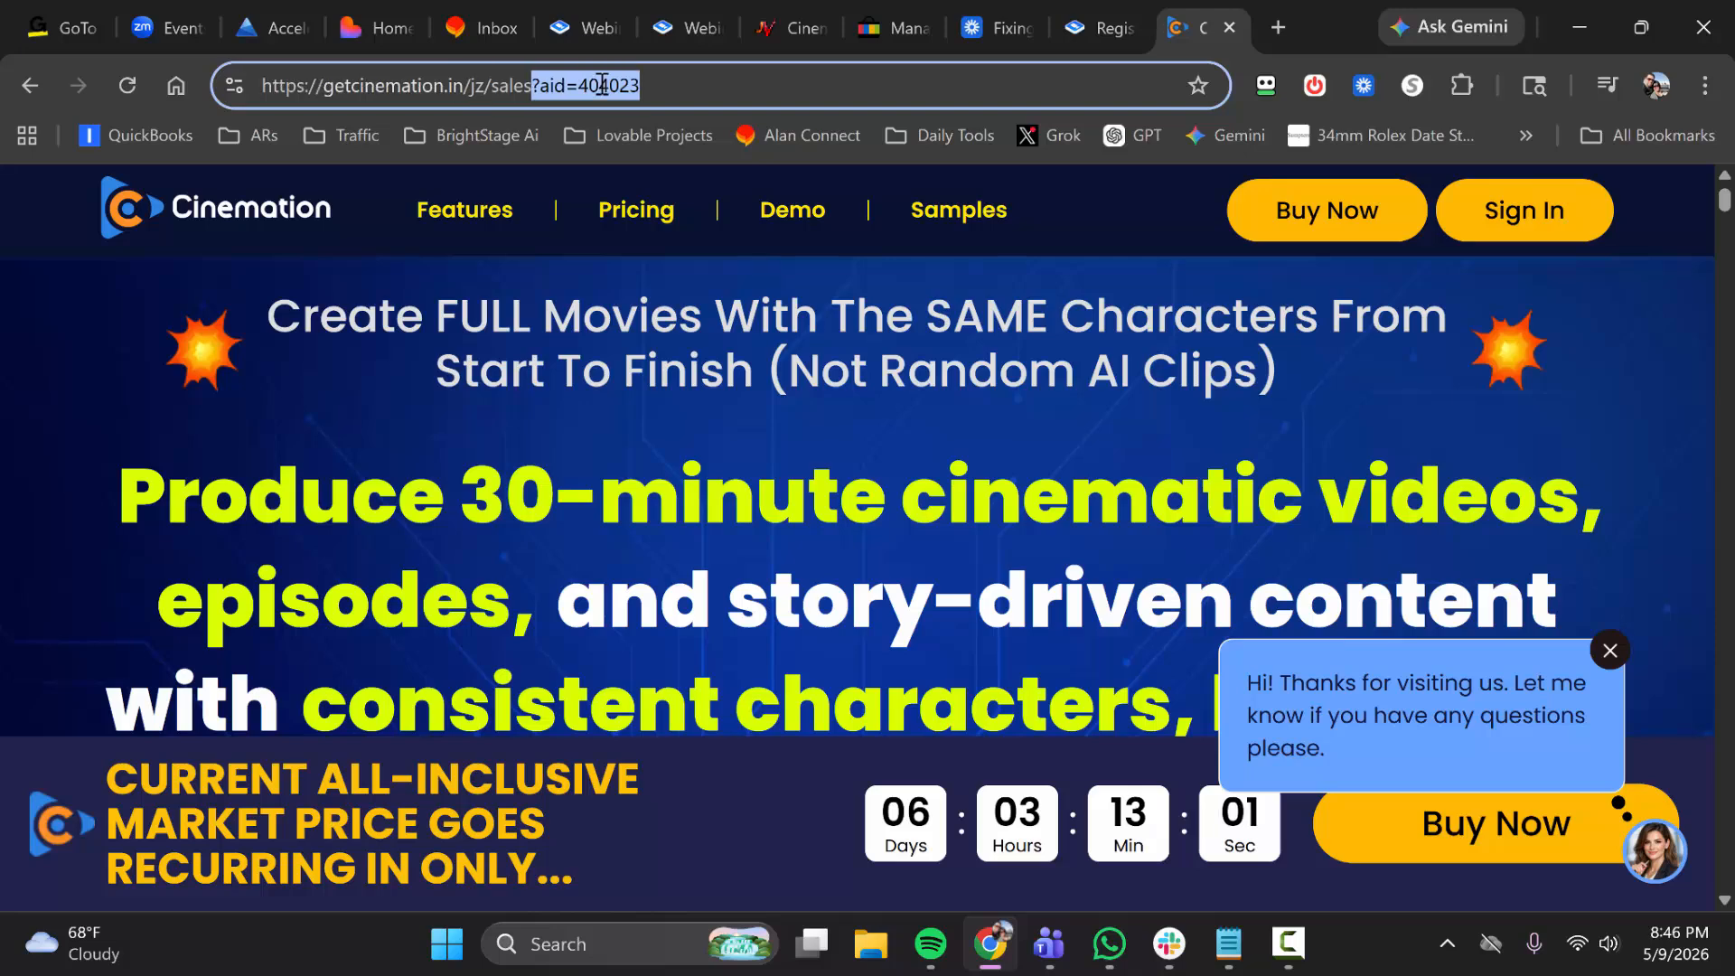
{"action": "right_click", "coordinate": [602, 84]}
{"action": "left_click", "coordinate": [677, 301]}
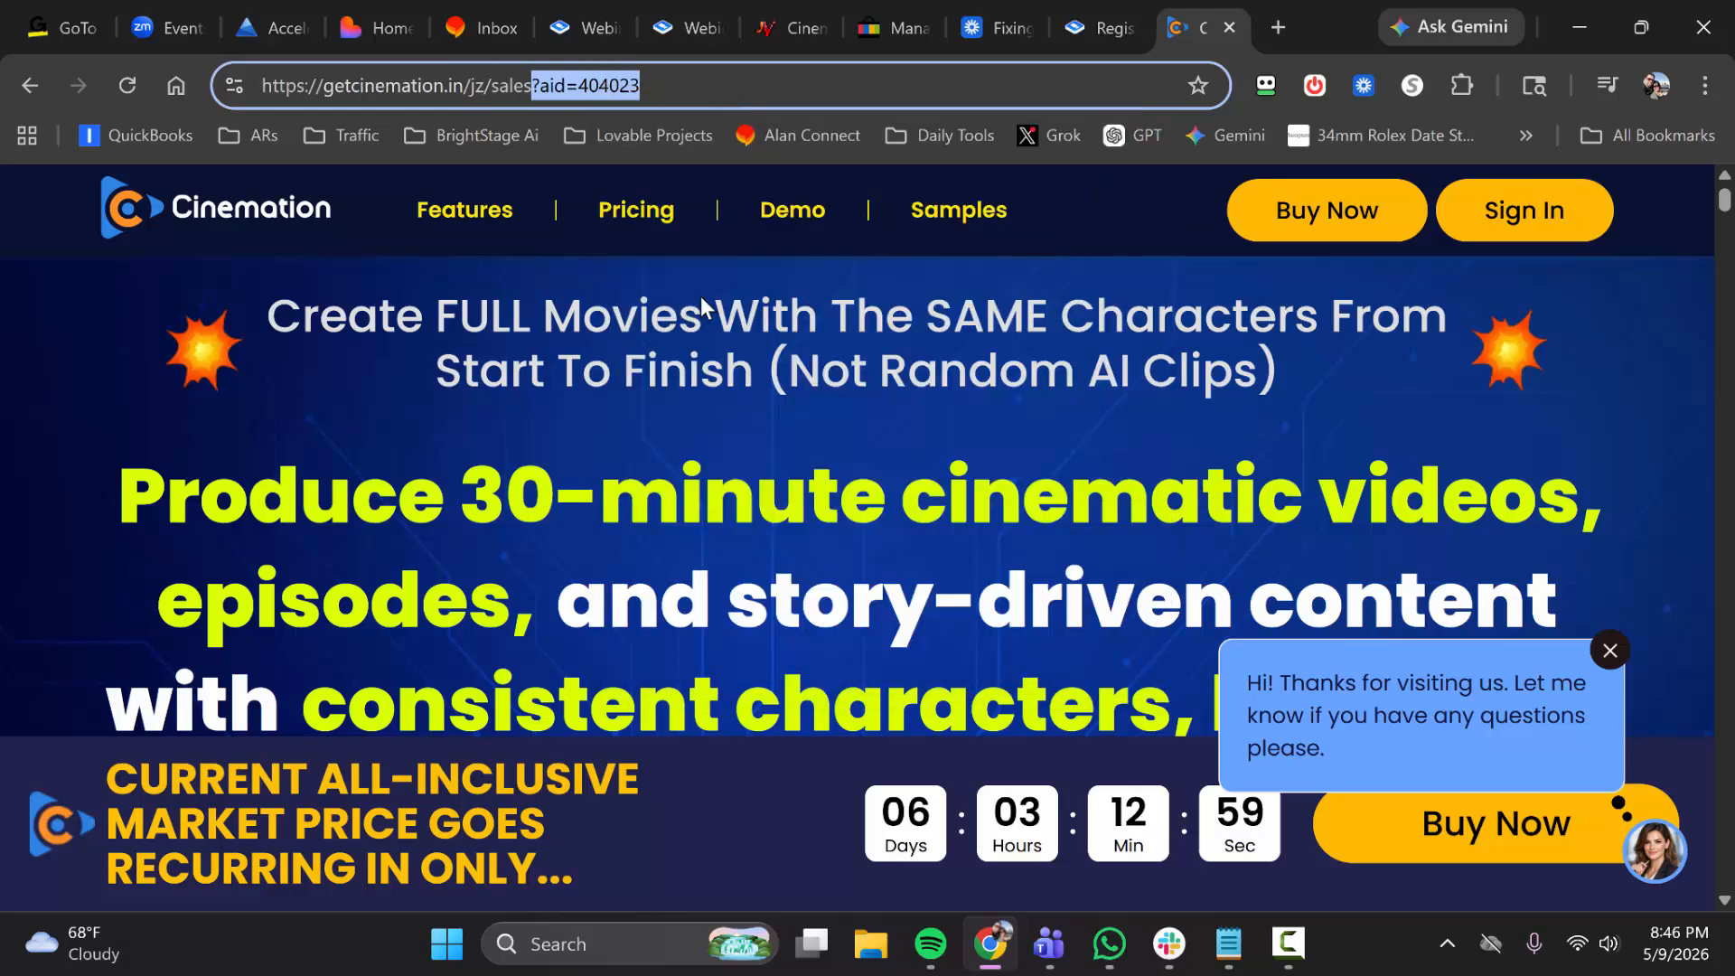
Go to the Cinemation pricing section and open the checkout page of the $242.05 All-Inclusive offer
{"action": "left_click", "coordinate": [1326, 214]}
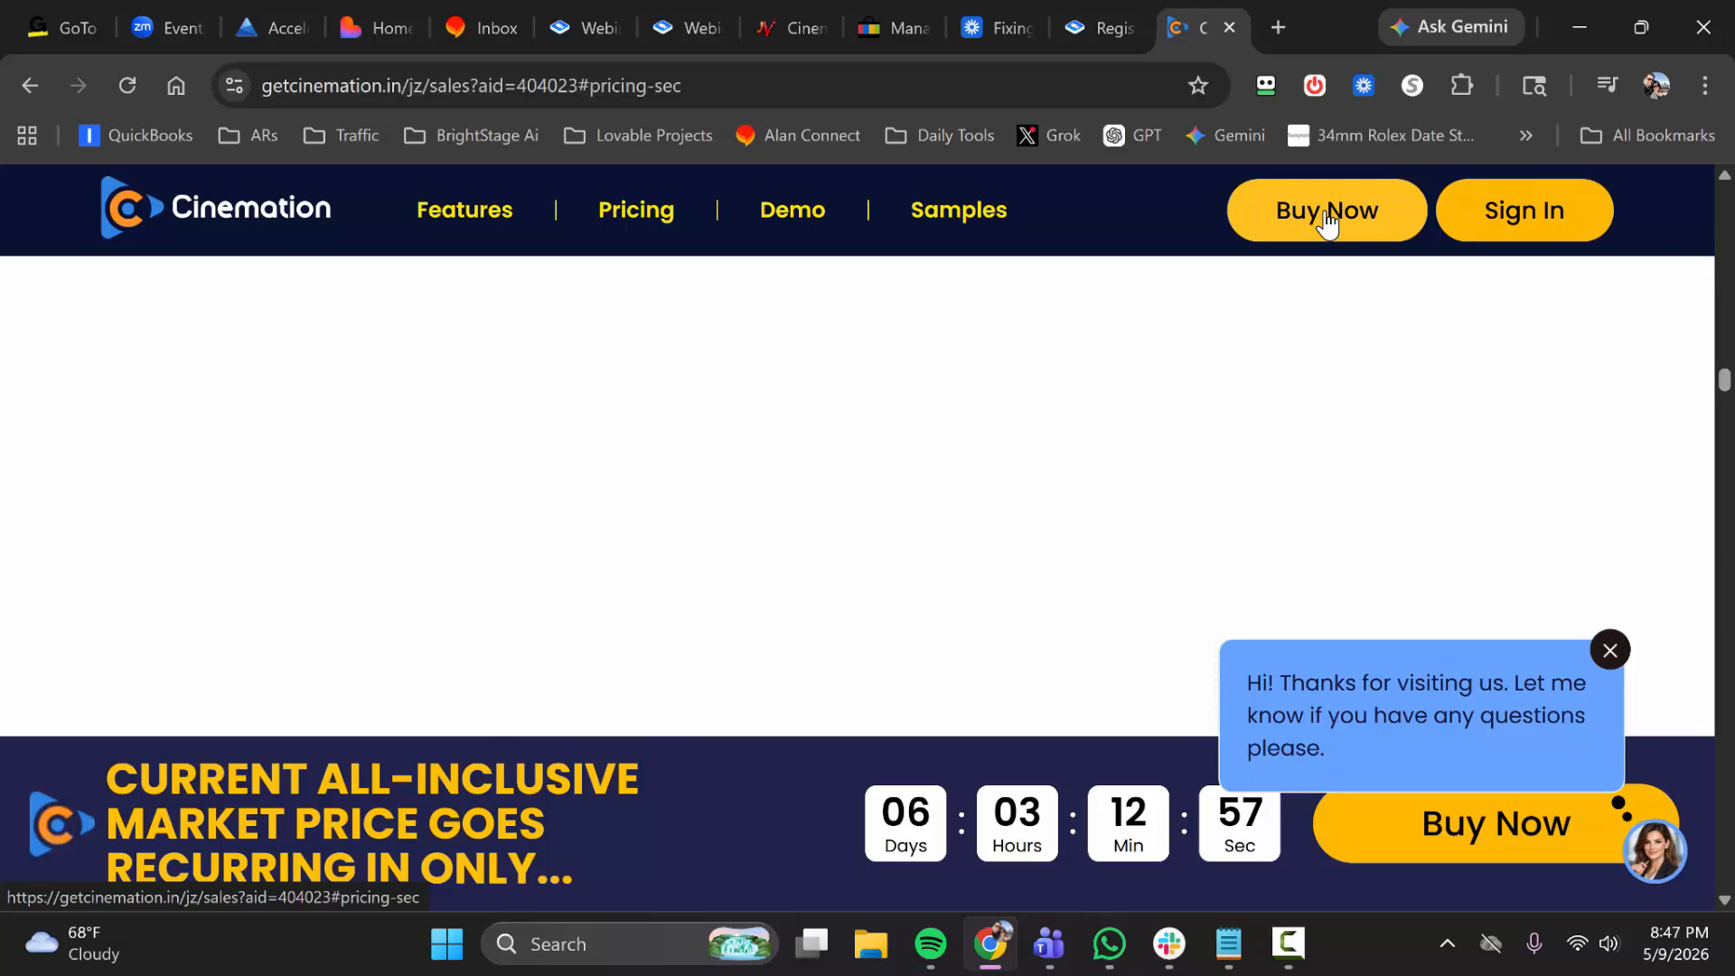
{"action": "scroll", "coordinate": [1084, 397], "scroll_direction": "down", "scroll_amount": 10}
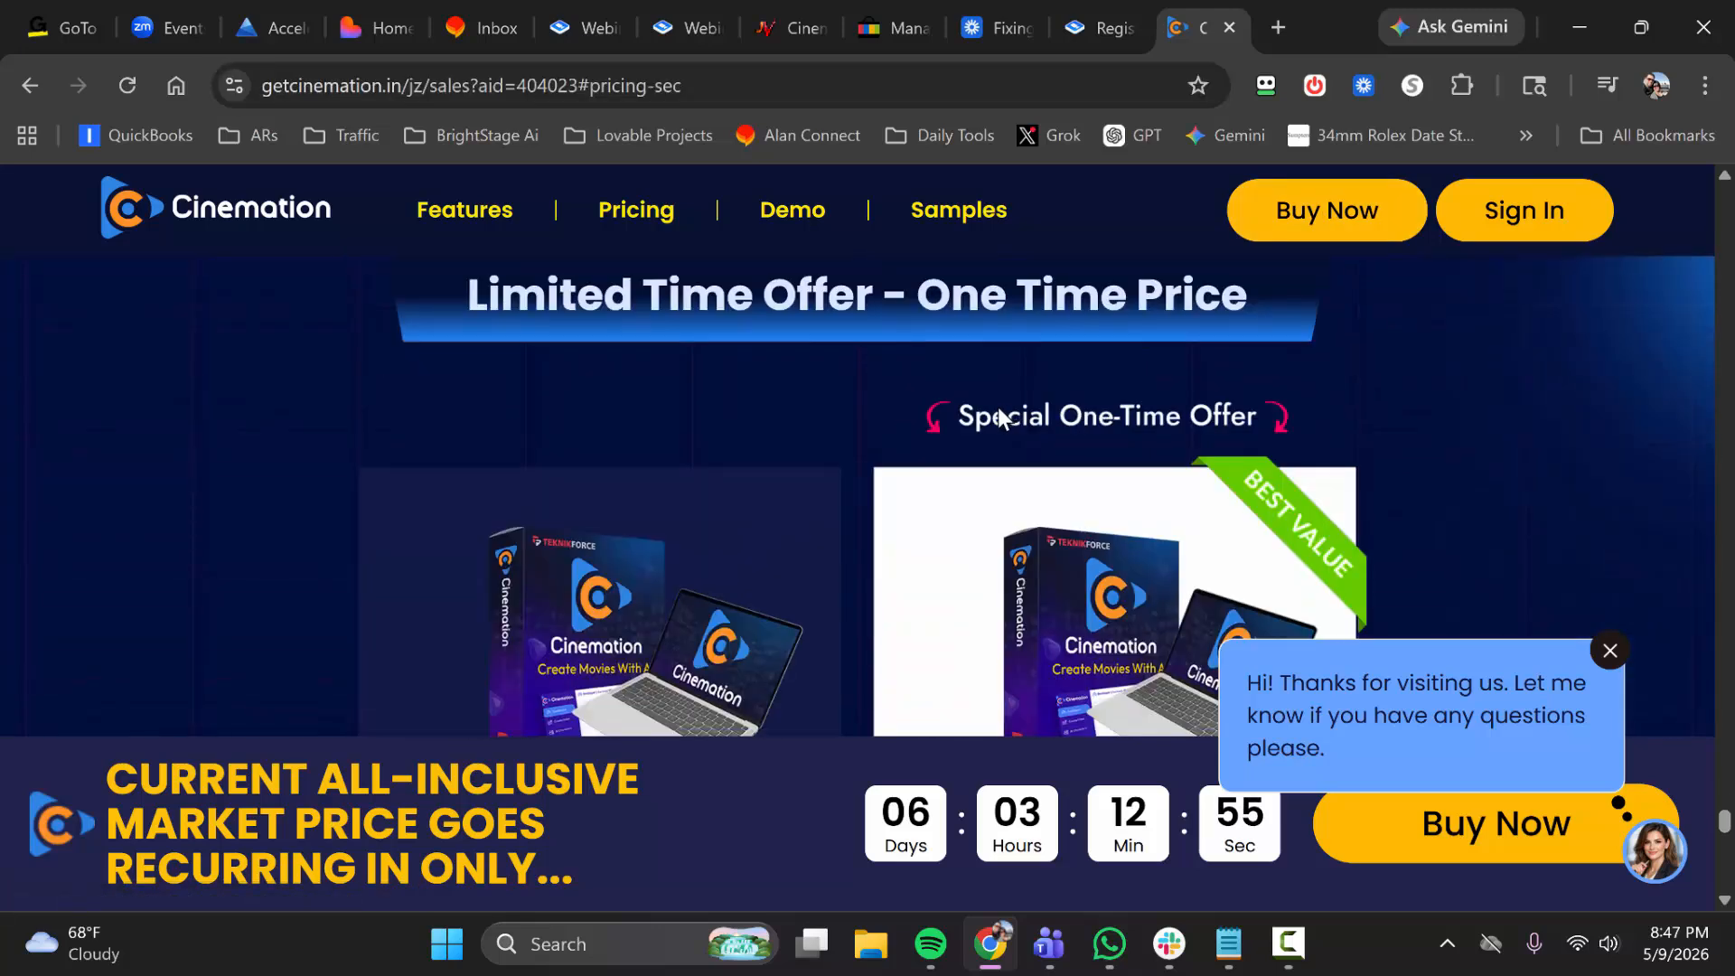
{"action": "scroll", "coordinate": [670, 378], "scroll_direction": "down", "scroll_amount": 5}
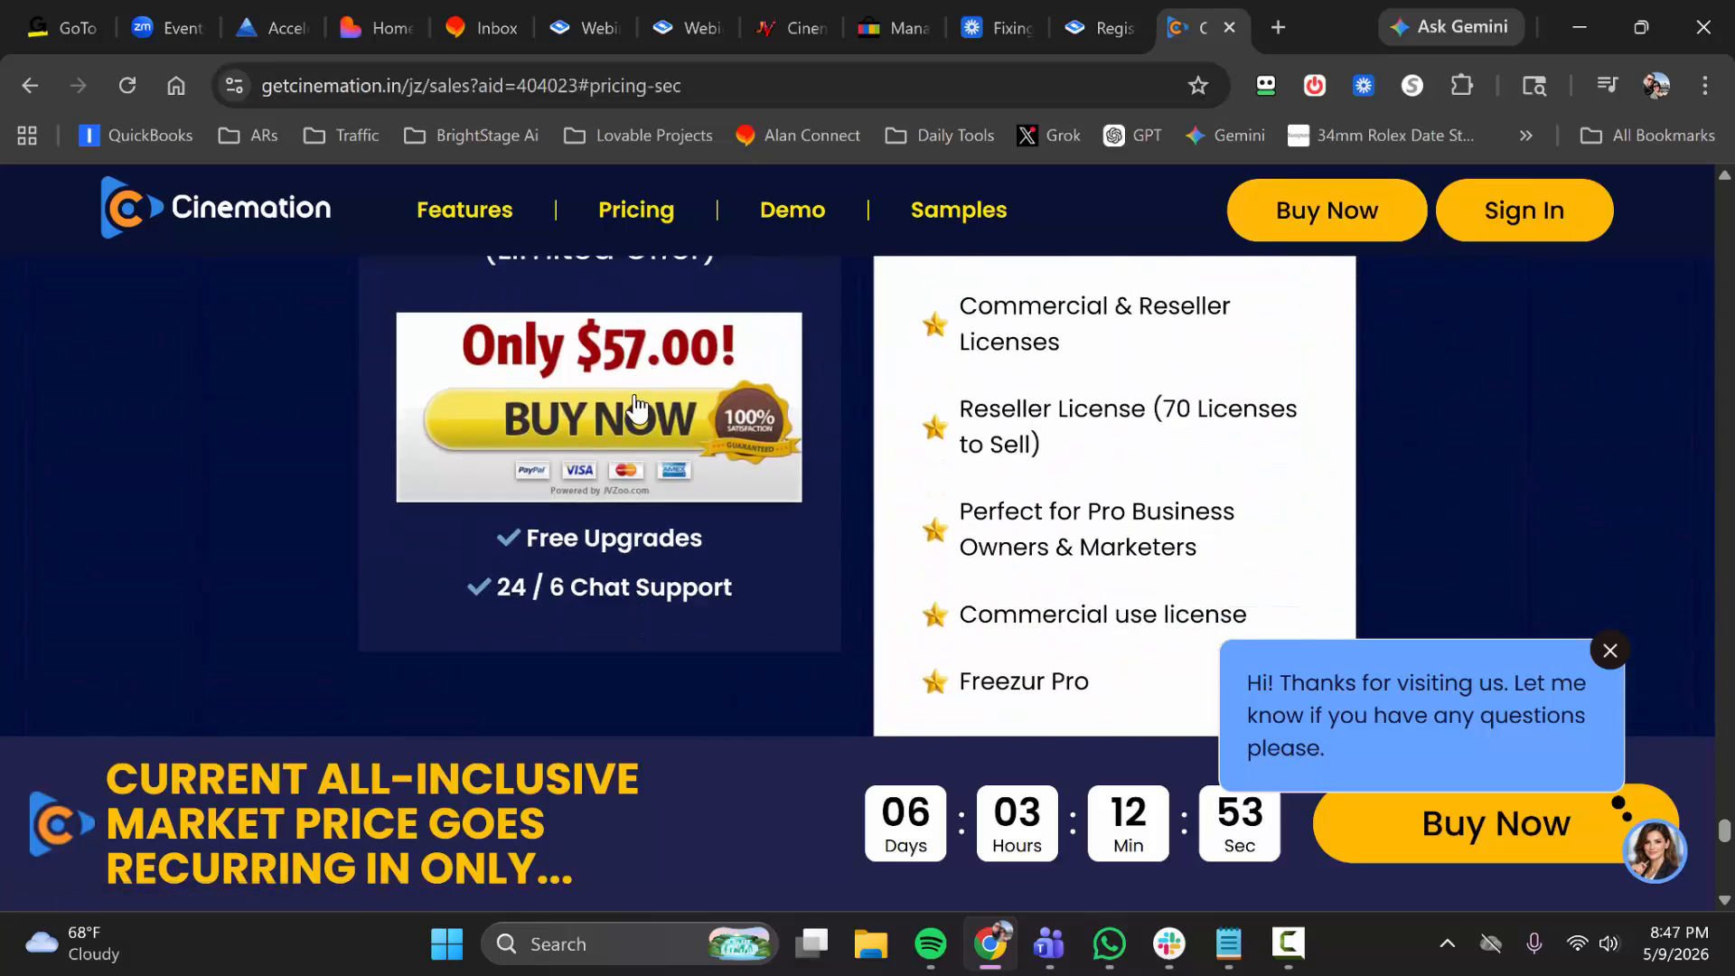
{"action": "scroll", "coordinate": [1006, 403], "scroll_direction": "down", "scroll_amount": 8}
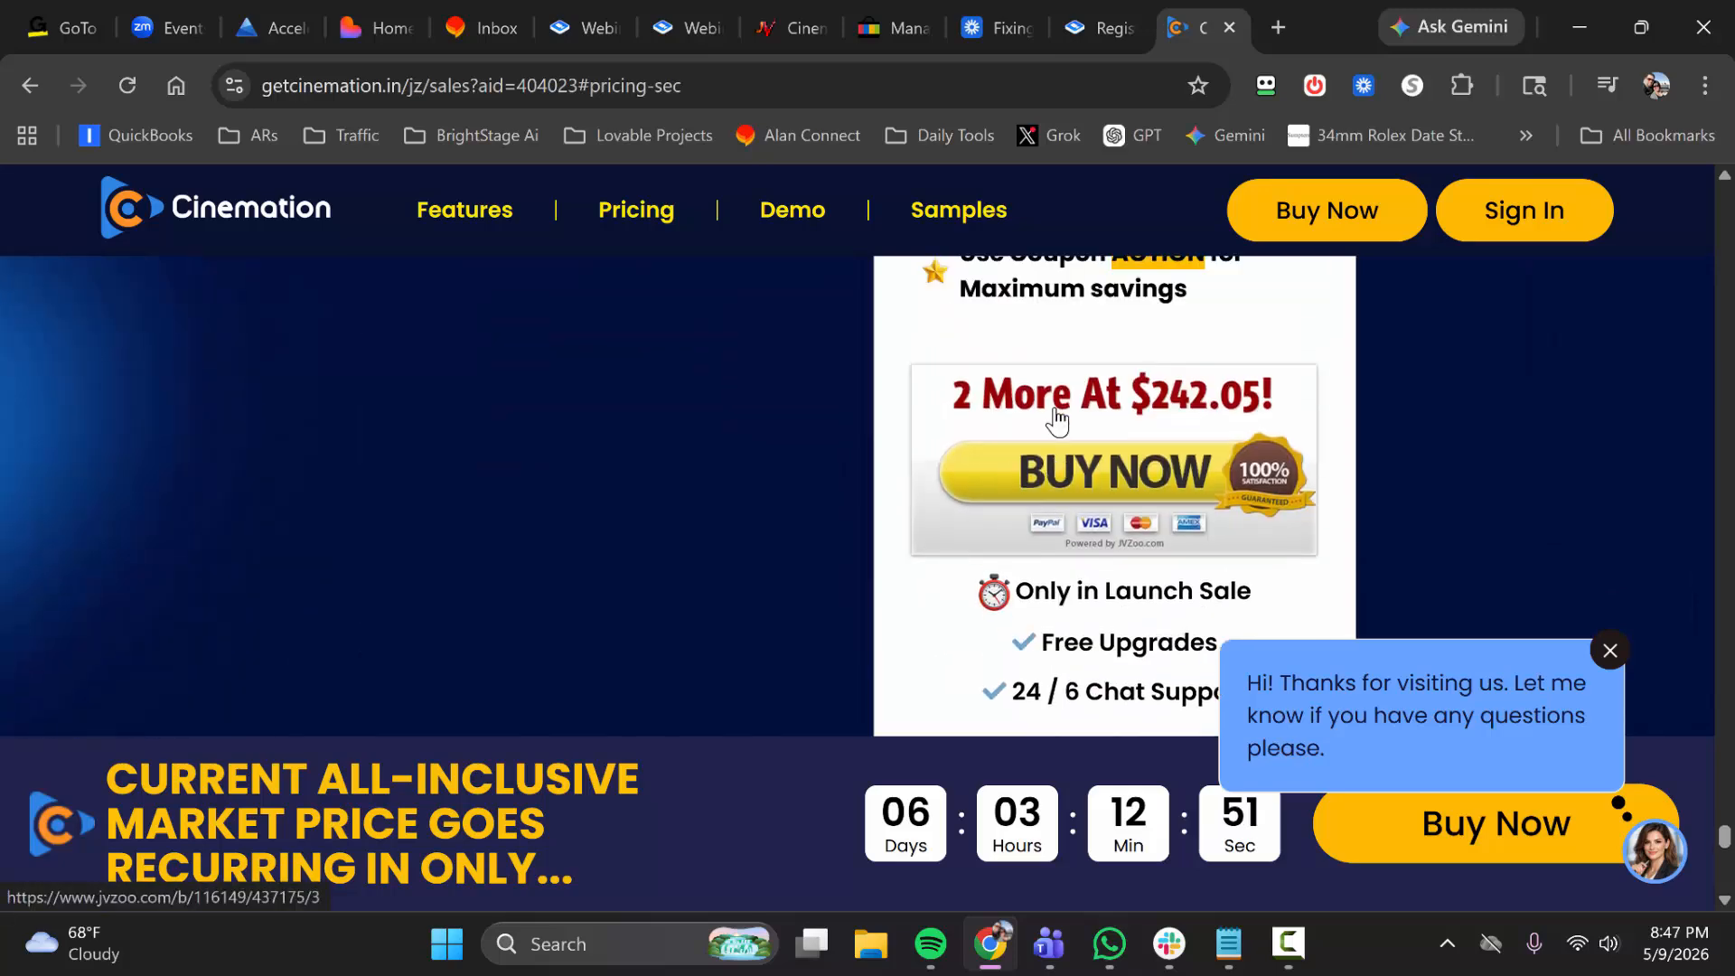
{"action": "scroll", "coordinate": [1048, 526], "scroll_direction": "up", "scroll_amount": 2}
{"action": "left_click", "coordinate": [1048, 526]}
Append the affiliate ID parameter to the checkout address, copy the complete link and load it
{"action": "left_click", "coordinate": [568, 82]}
{"action": "left_click", "coordinate": [671, 84]}
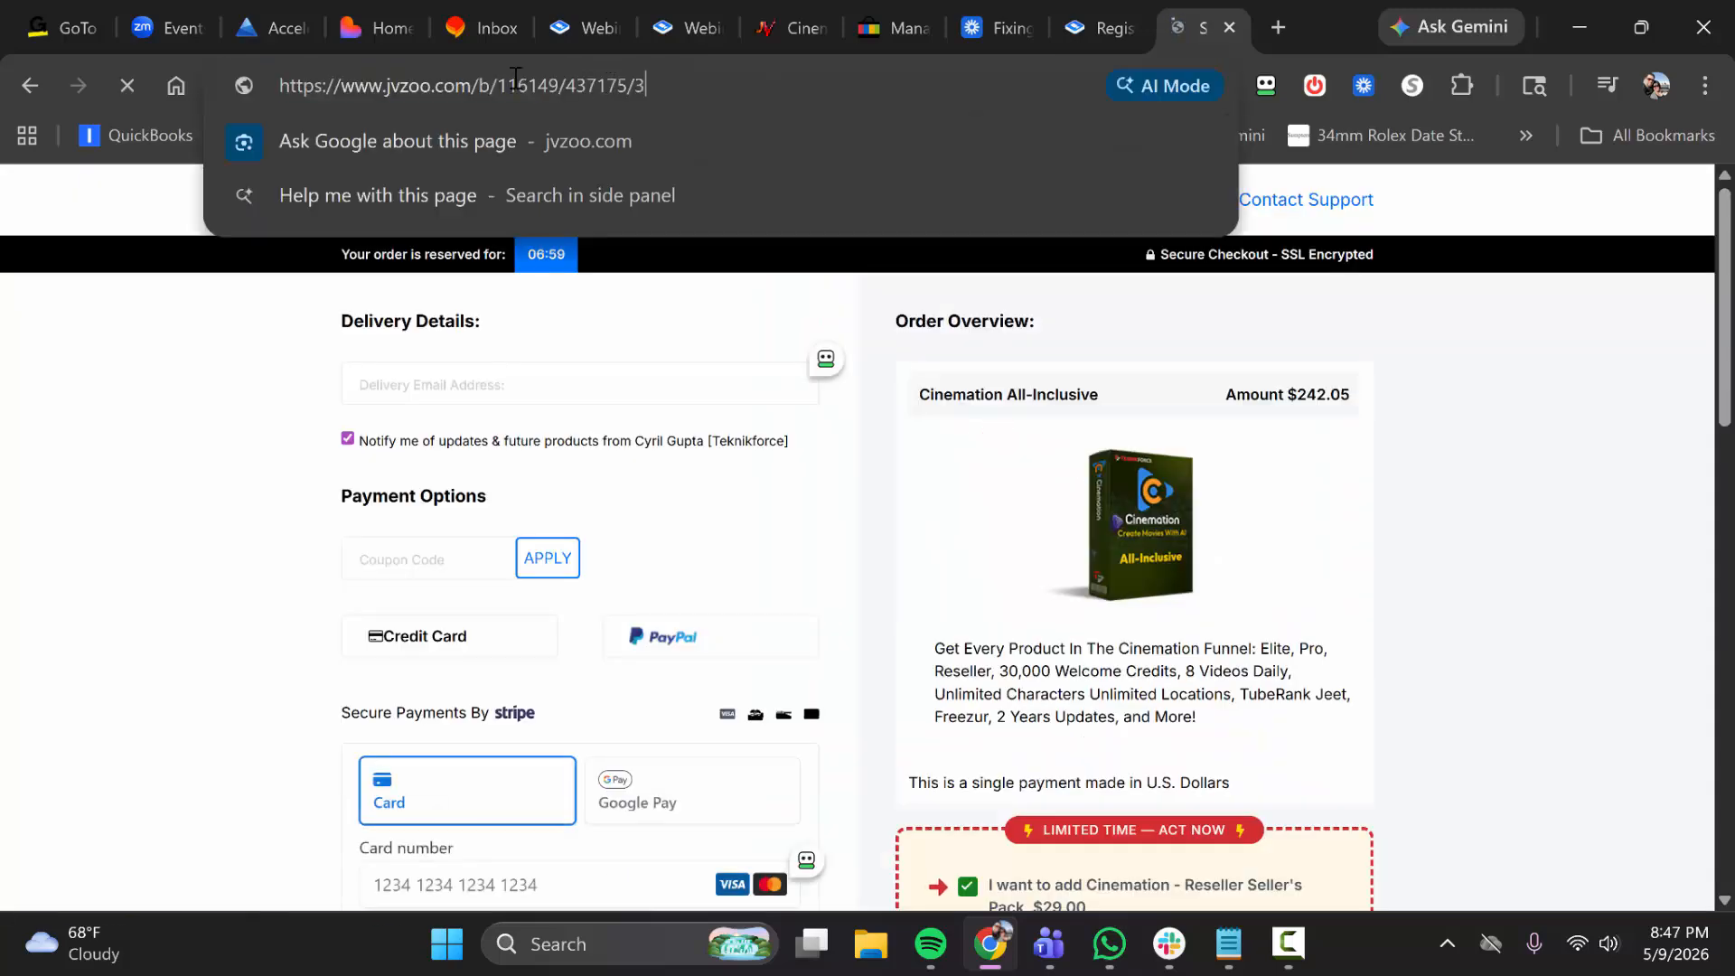
{"action": "right_click", "coordinate": [671, 84]}
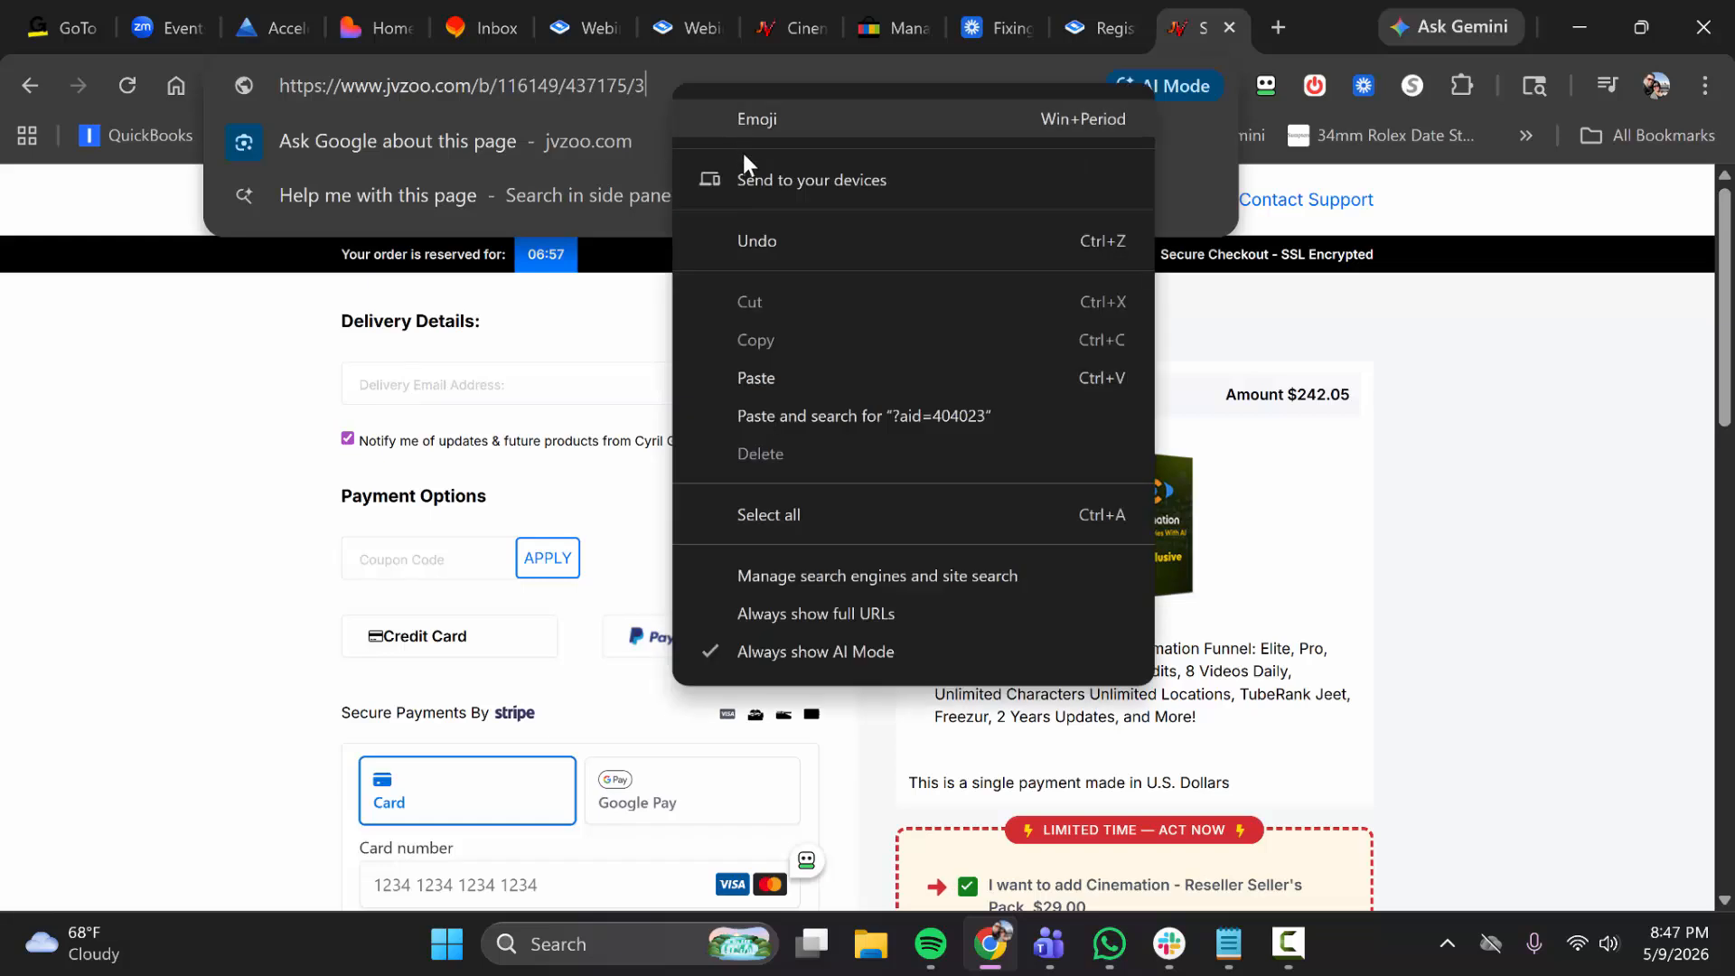
{"action": "left_click", "coordinate": [786, 377]}
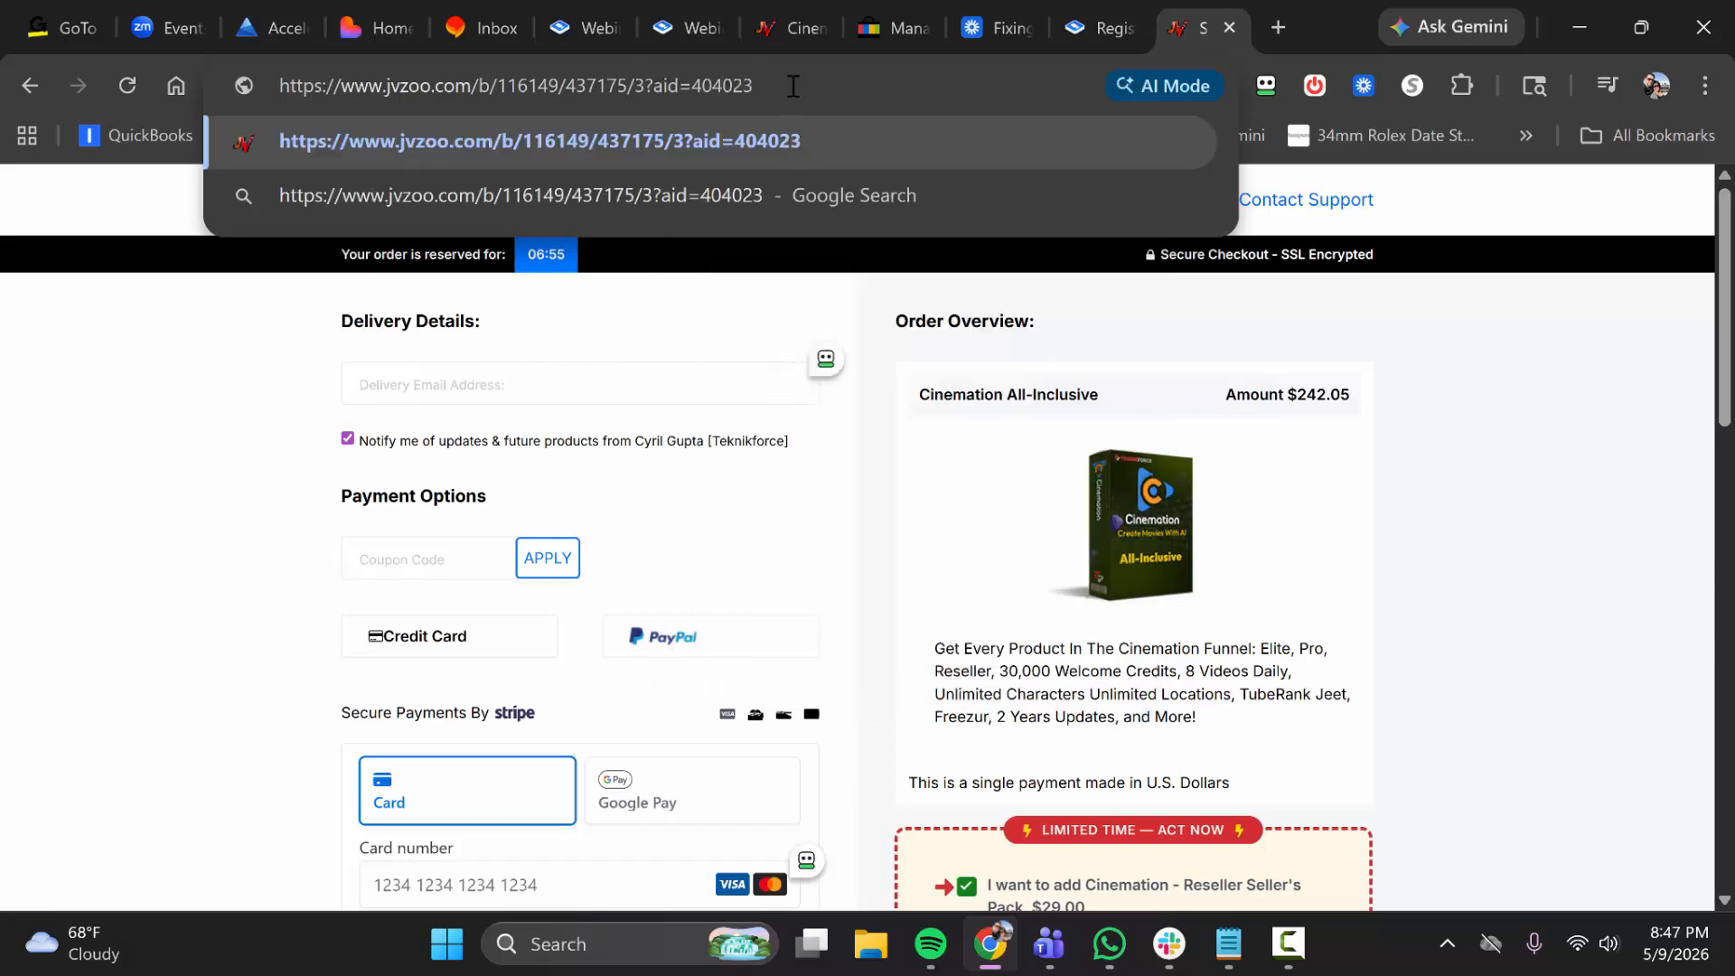
{"action": "left_click_drag", "start_coordinate": [755, 85], "coordinate": [283, 87]}
{"action": "key", "text": "ctrl+x"}
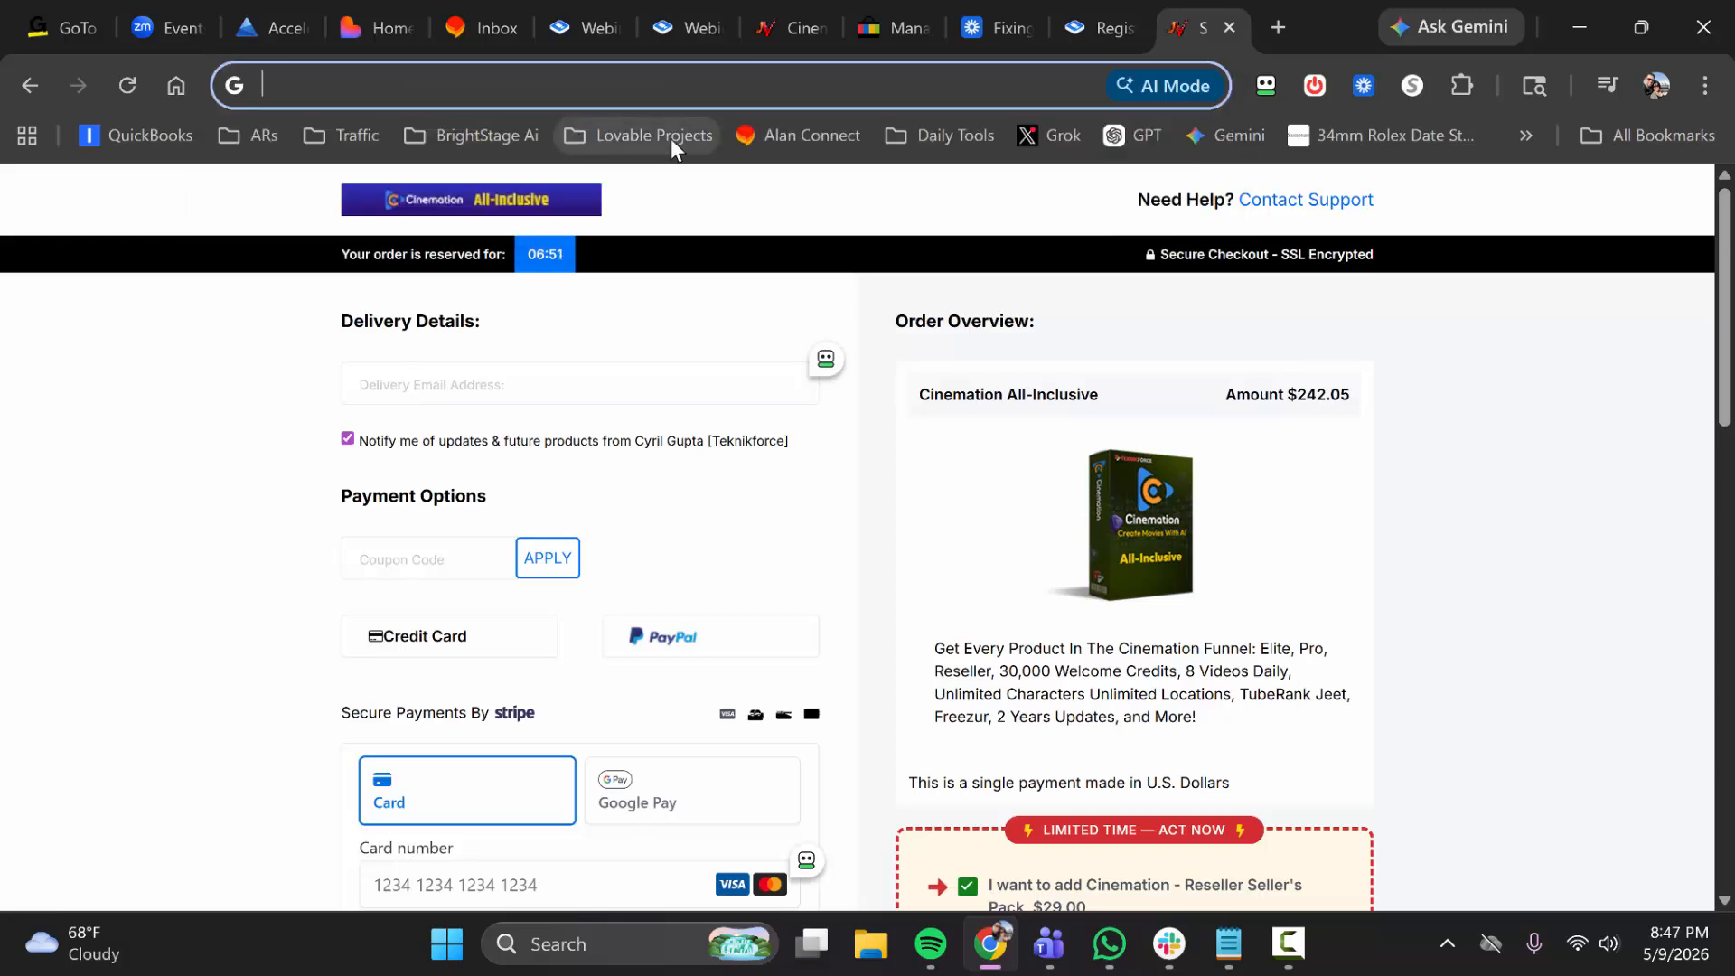
{"action": "key", "text": "ctrl+v"}
{"action": "key", "text": "Return"}
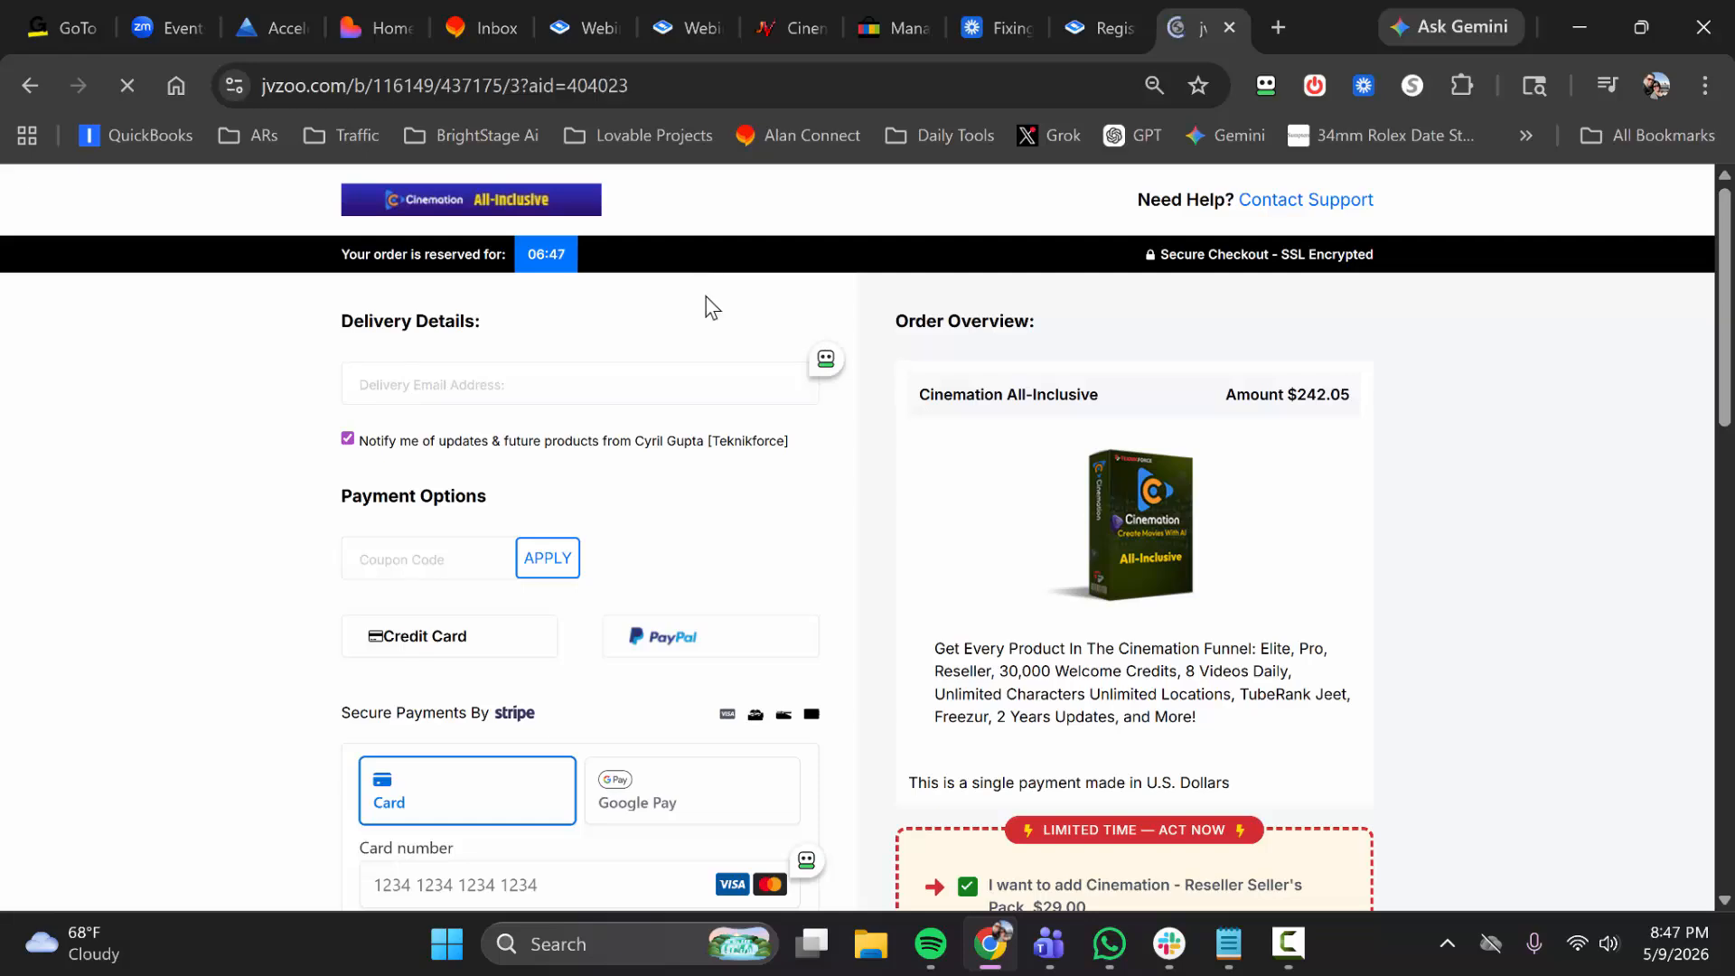
Check the referring affiliate named in the checkout page's Terms of sale
{"action": "scroll", "coordinate": [714, 355], "scroll_direction": "down", "scroll_amount": 12}
{"action": "scroll", "coordinate": [701, 354], "scroll_direction": "down", "scroll_amount": 5}
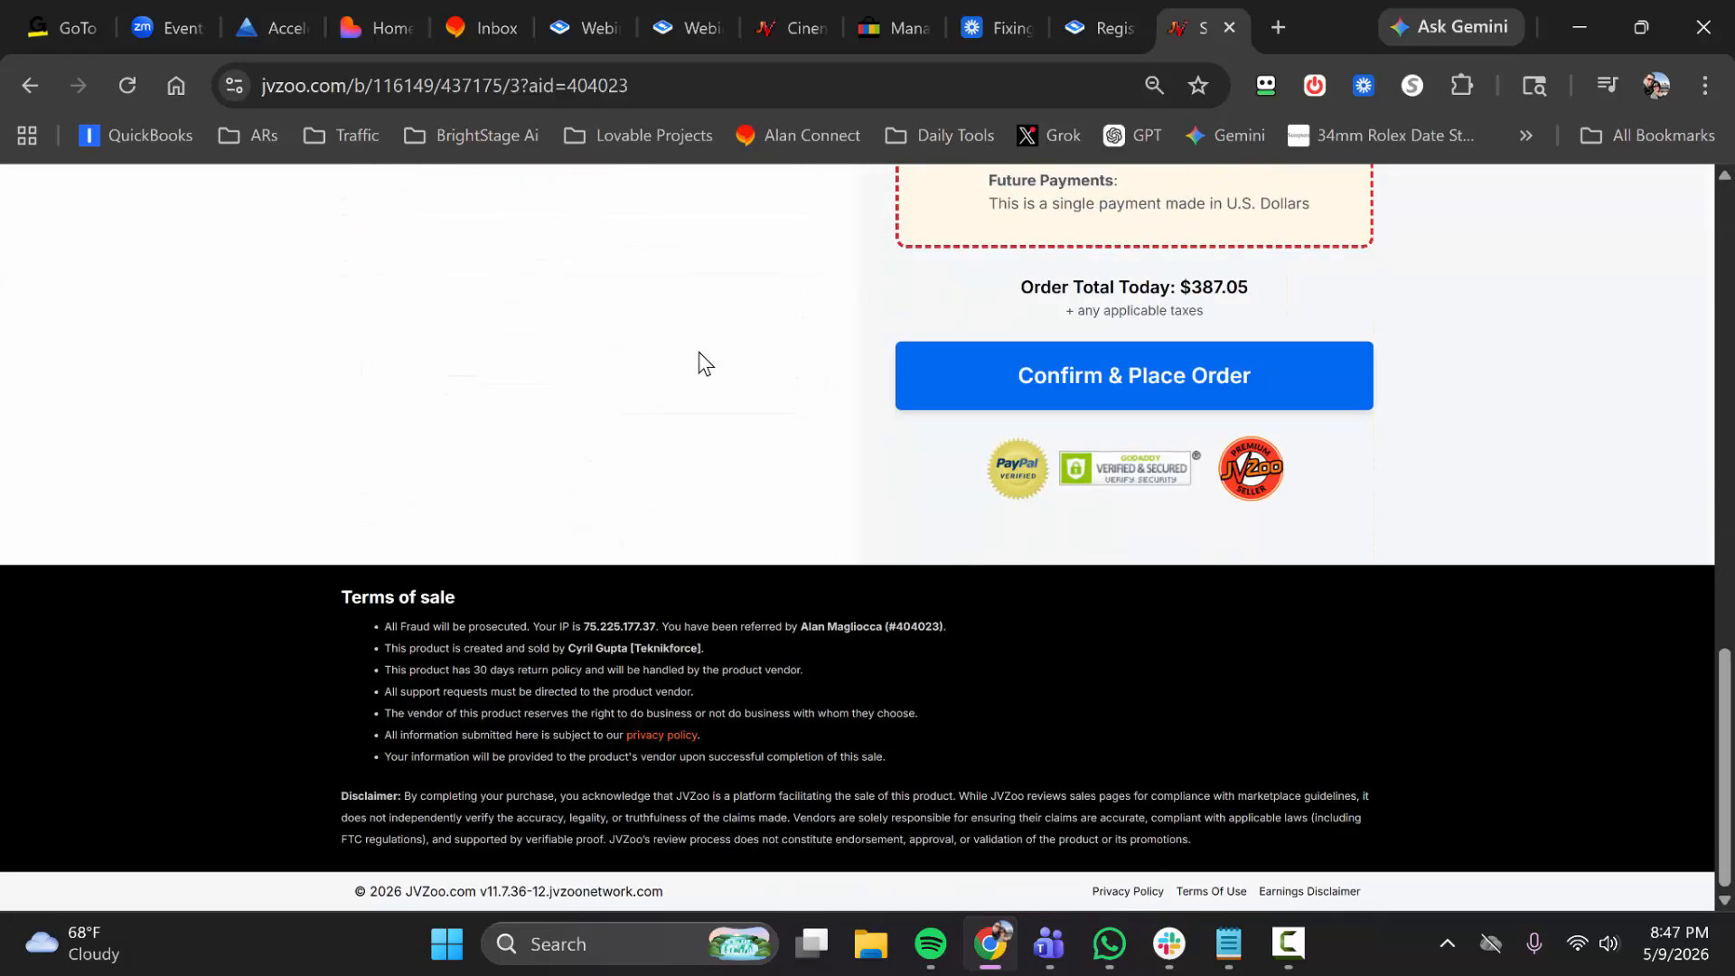
{"action": "left_click_drag", "start_coordinate": [800, 626], "coordinate": [941, 627]}
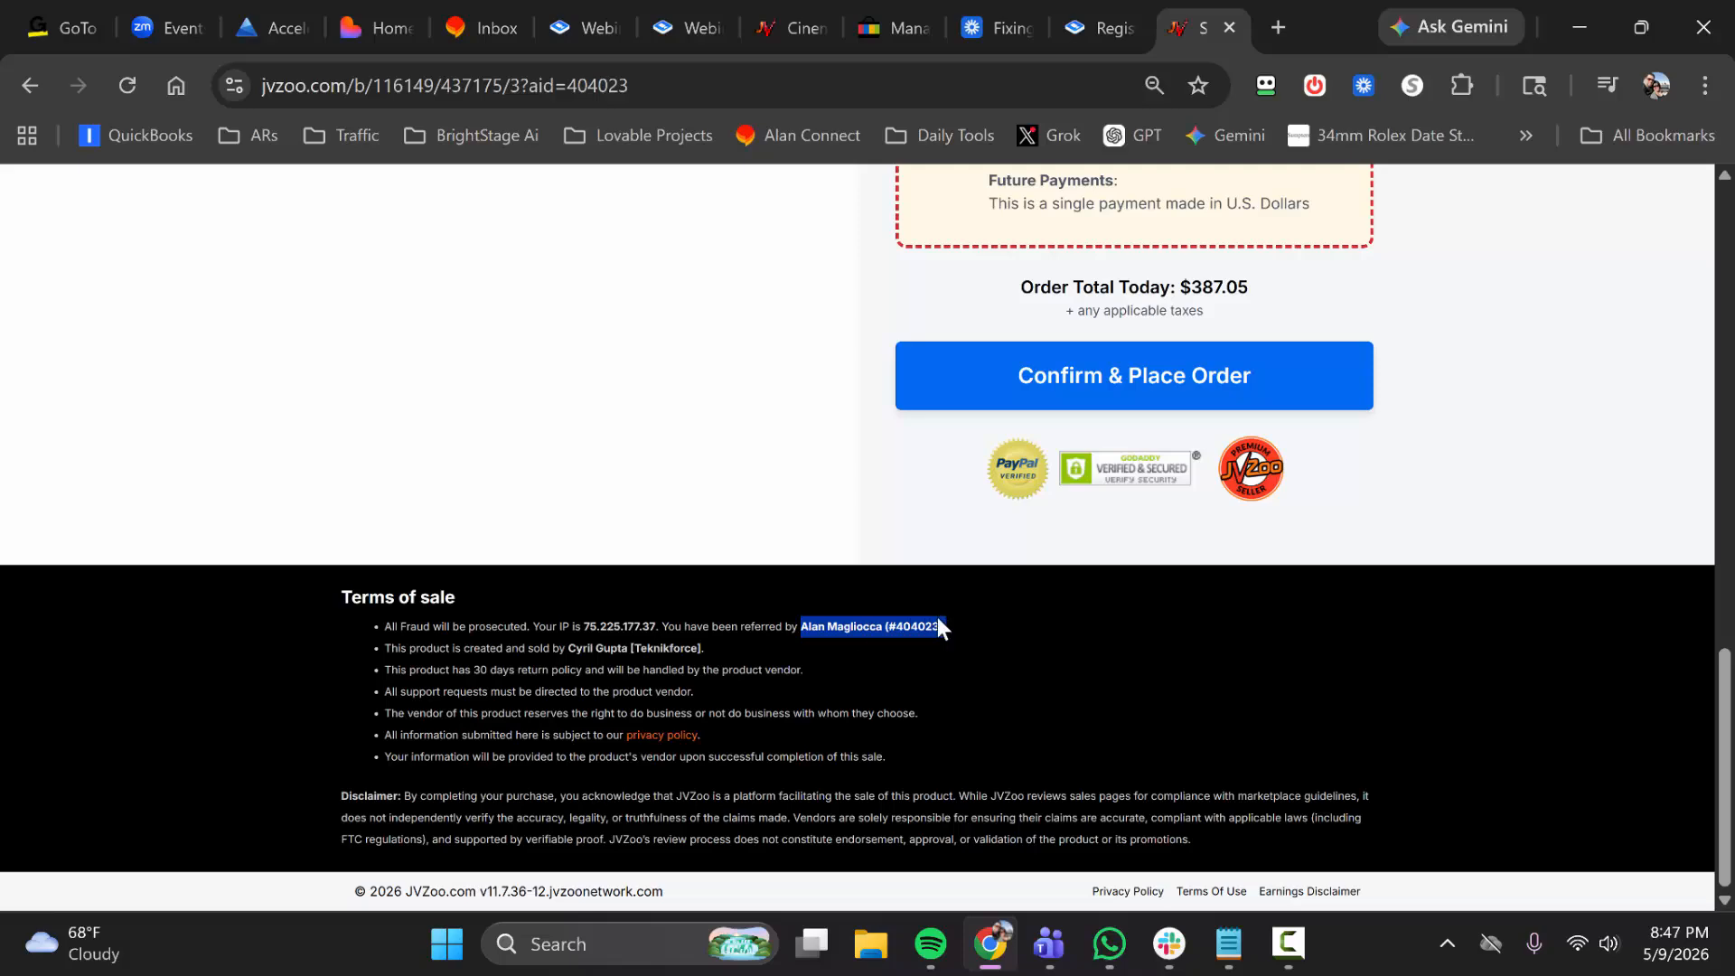
{"action": "left_click", "coordinate": [810, 514]}
{"action": "scroll", "coordinate": [810, 513], "scroll_direction": "up", "scroll_amount": 15}
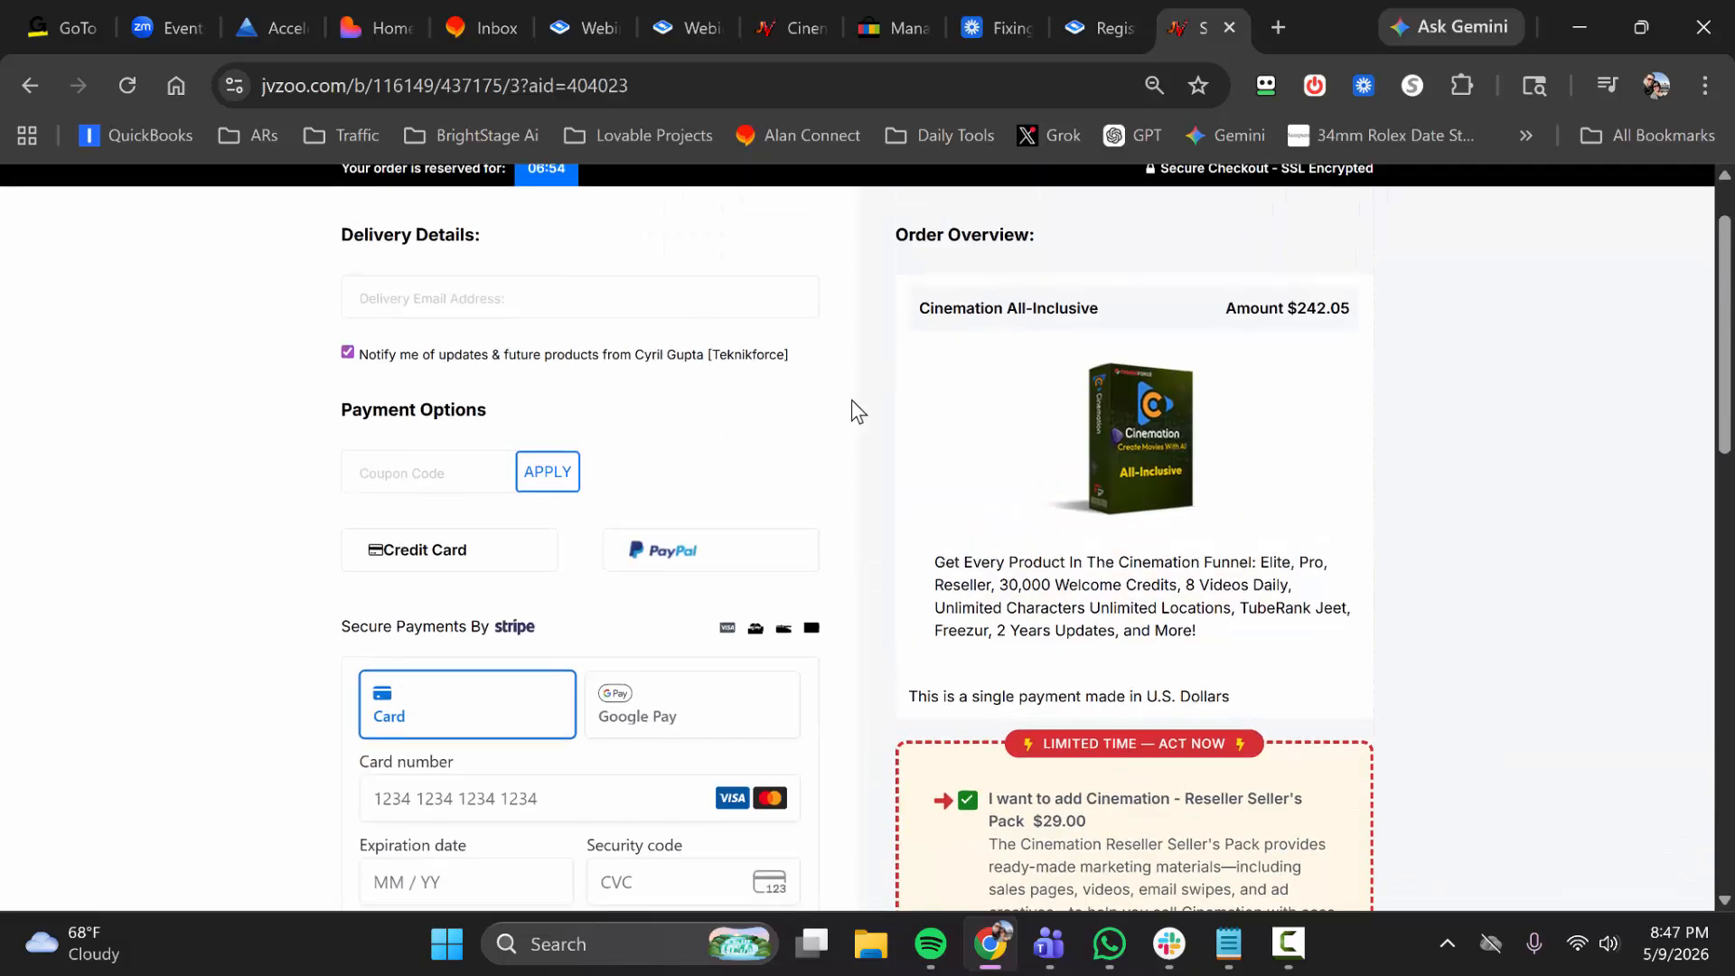
Back in the webinar's CTA offer, set the button URL to the copied JVZoo checkout link with the affiliate ID and save the offer
{"action": "left_click", "coordinate": [692, 36]}
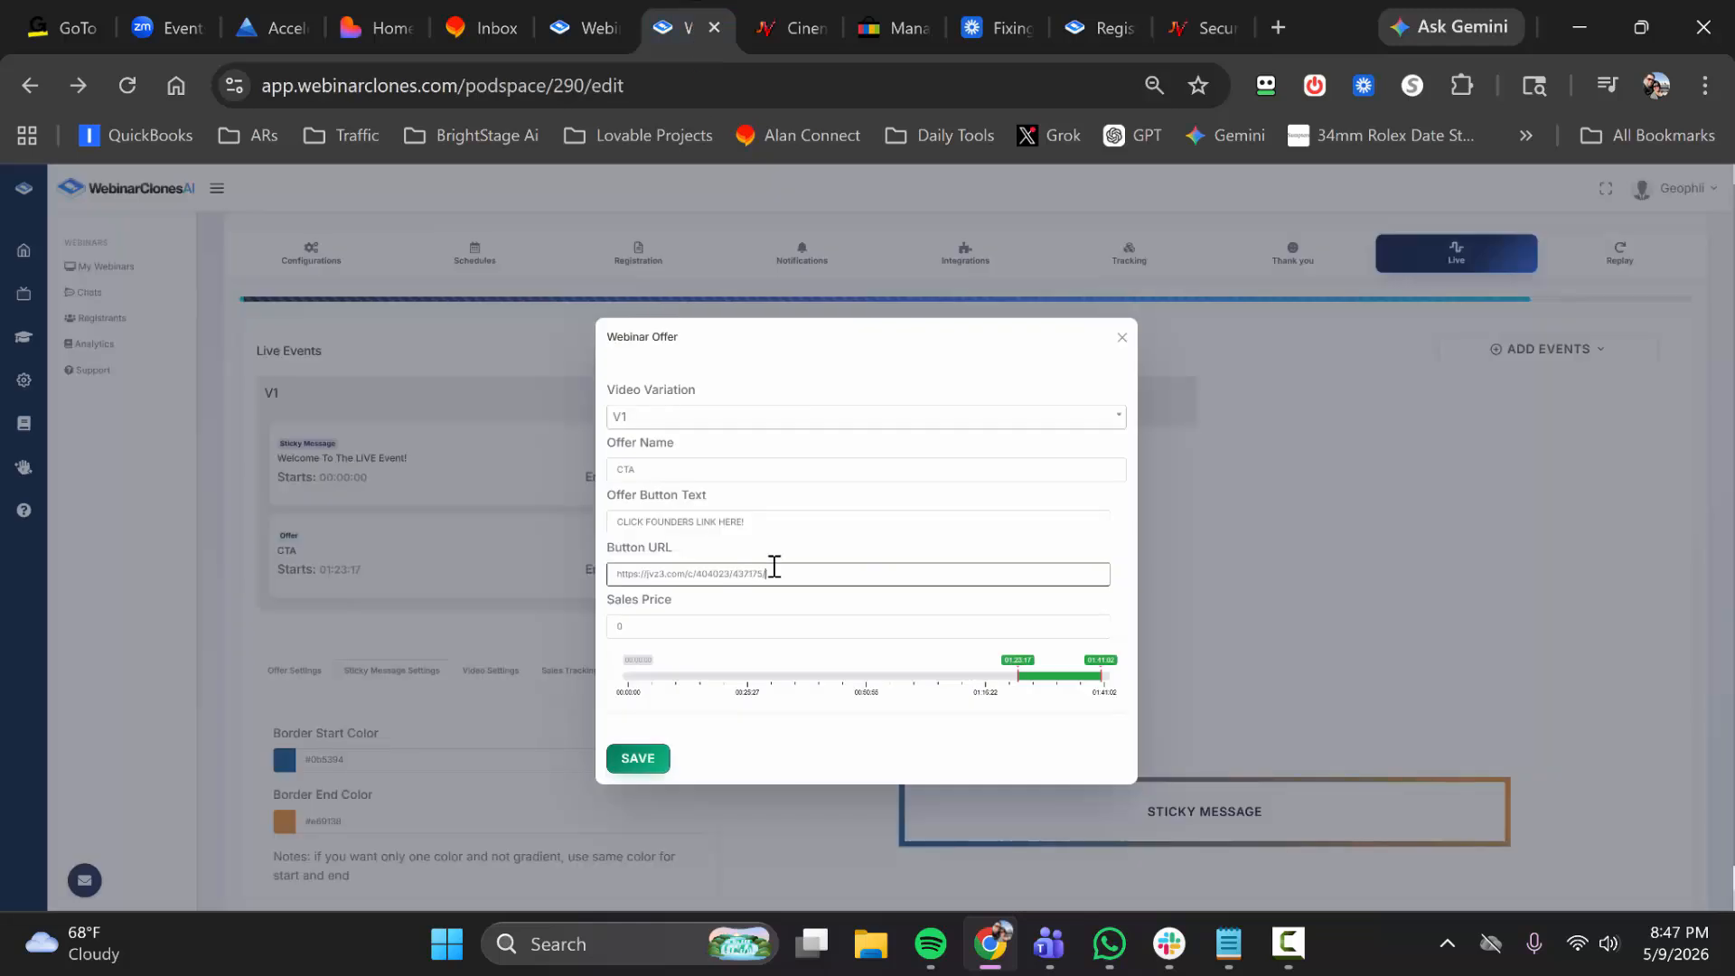
{"action": "left_click_drag", "start_coordinate": [766, 574], "coordinate": [606, 596]}
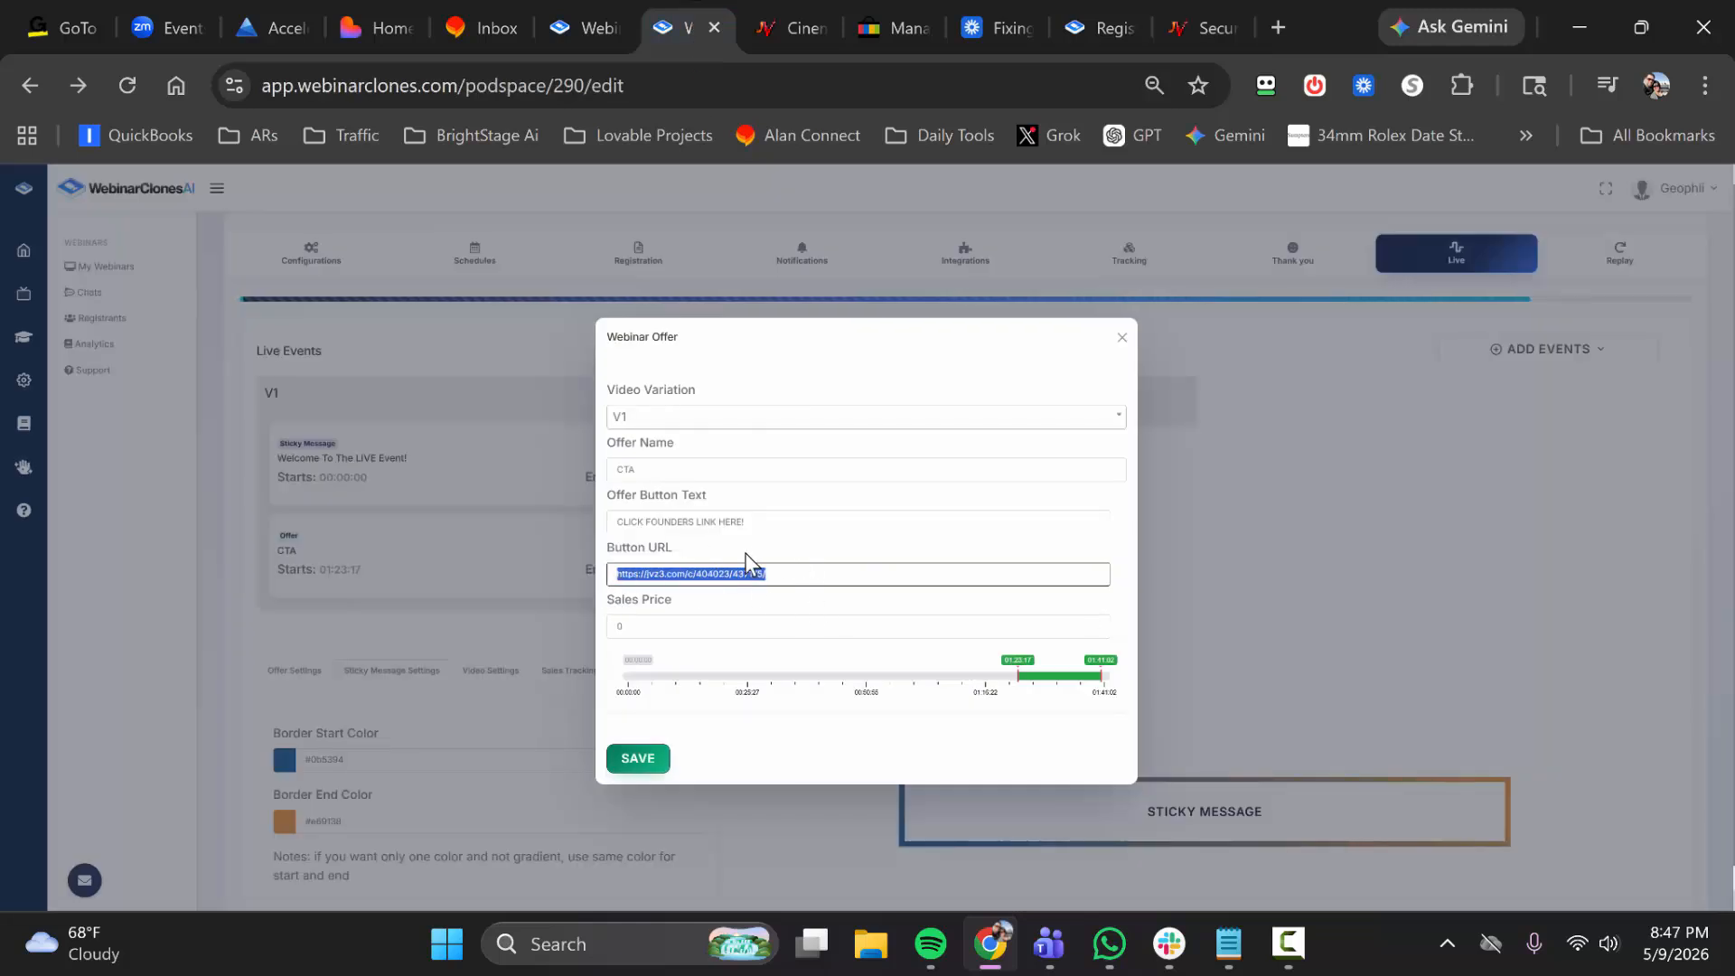
{"action": "key", "text": "ctrl+v"}
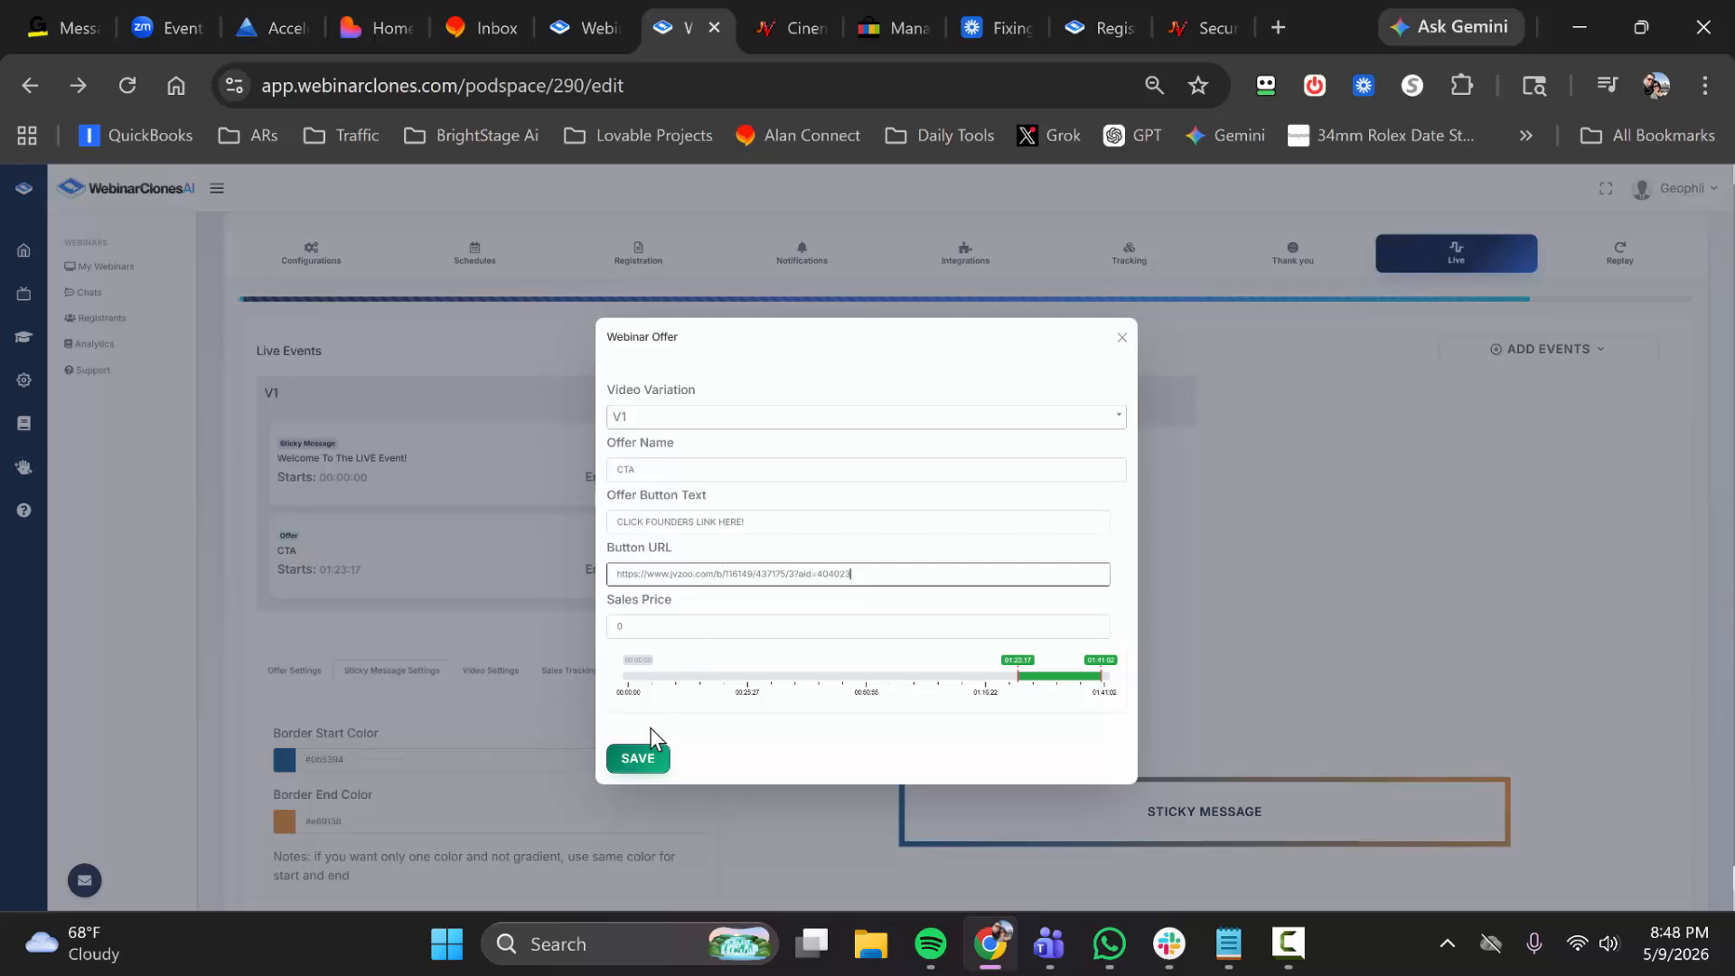
{"action": "left_click", "coordinate": [645, 764]}
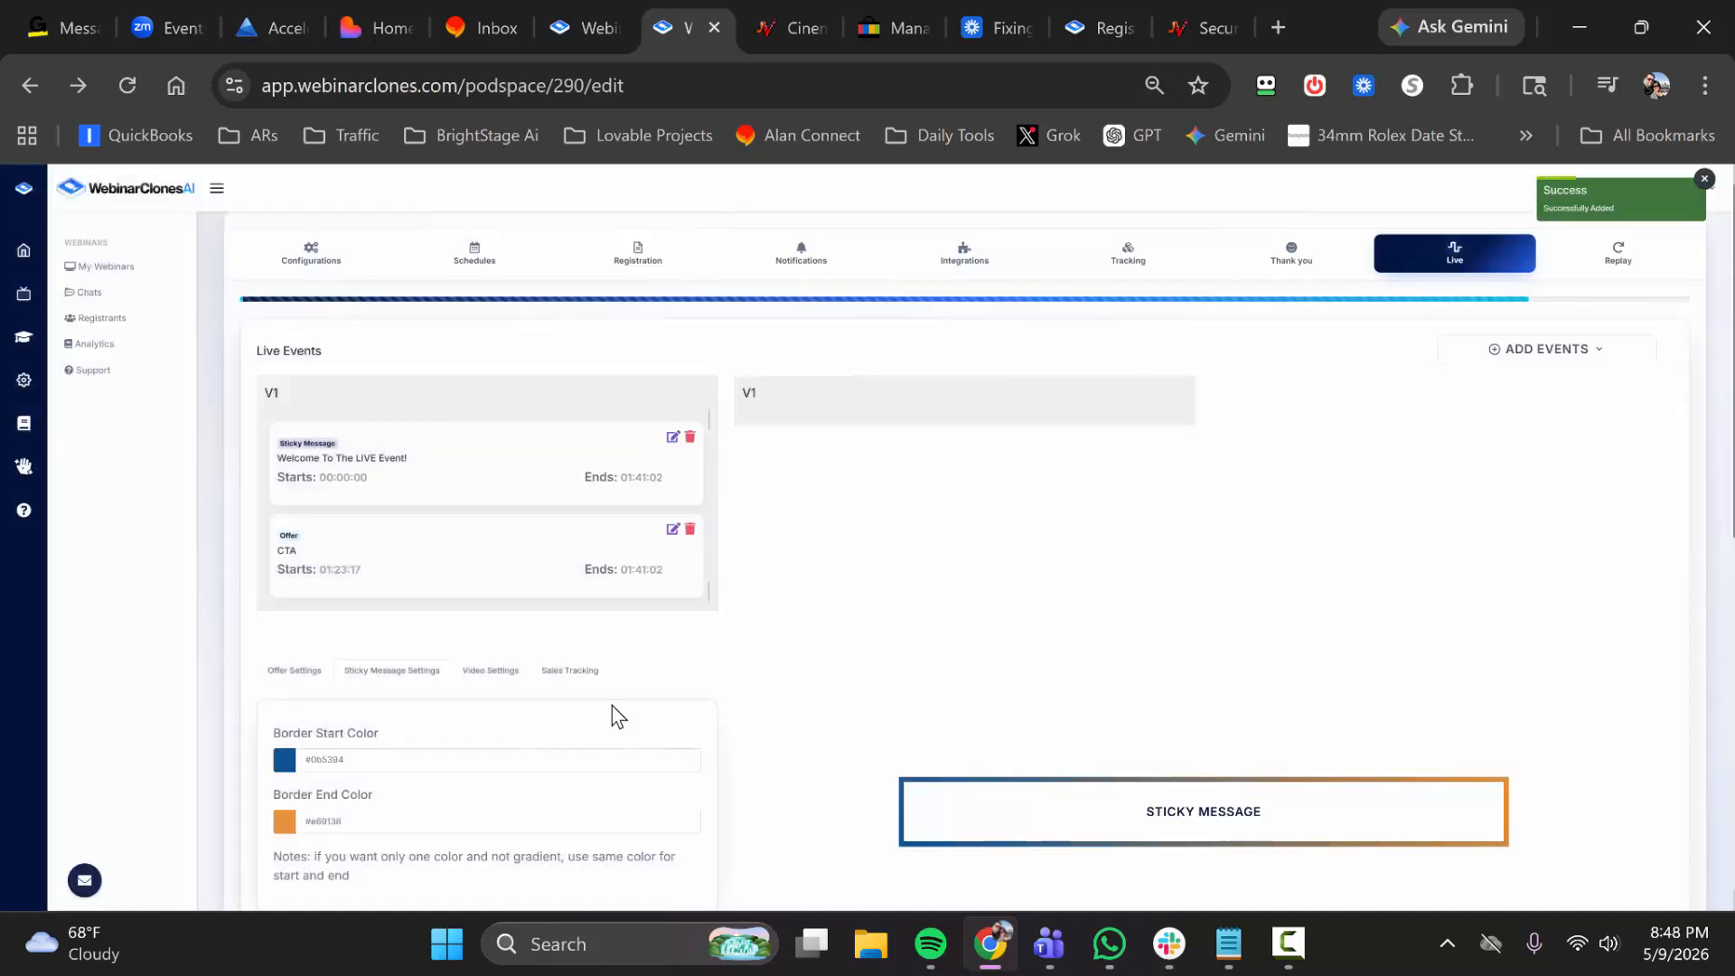
Set the sticky message's border start color to blue #2986cc and its border end color to yellow #ffd966
{"action": "scroll", "coordinate": [585, 662], "scroll_direction": "down", "scroll_amount": 1}
{"action": "left_click", "coordinate": [486, 620]}
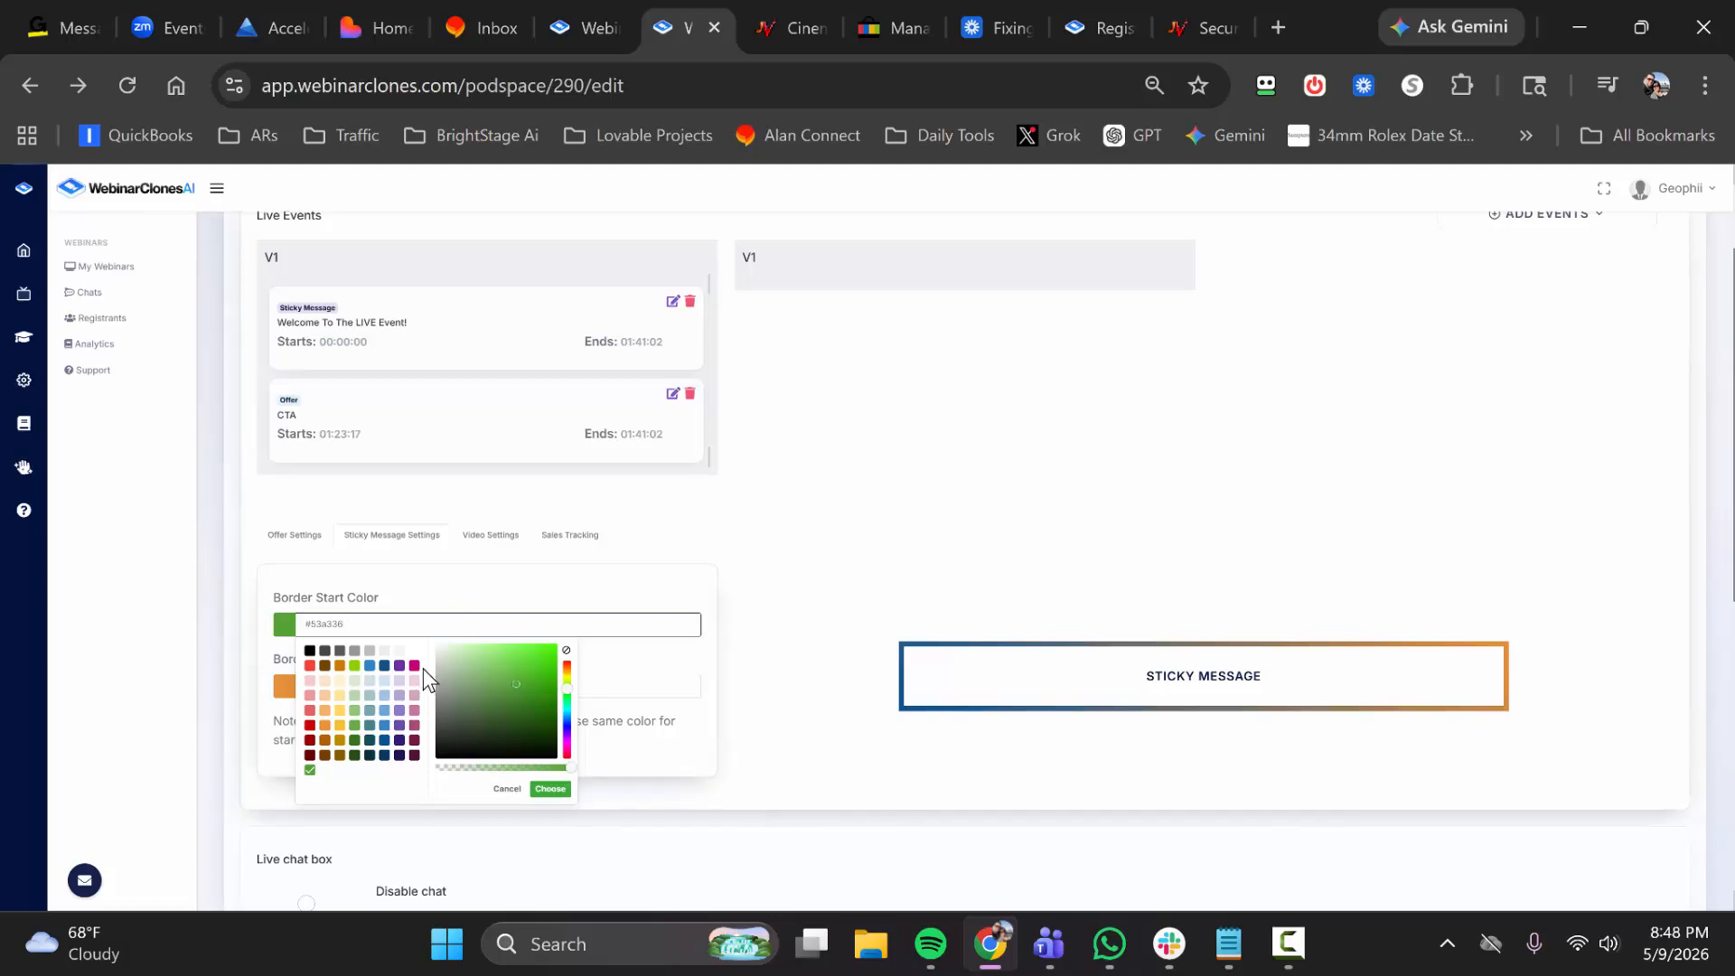
{"action": "left_click", "coordinate": [370, 666]}
{"action": "left_click", "coordinate": [549, 789]}
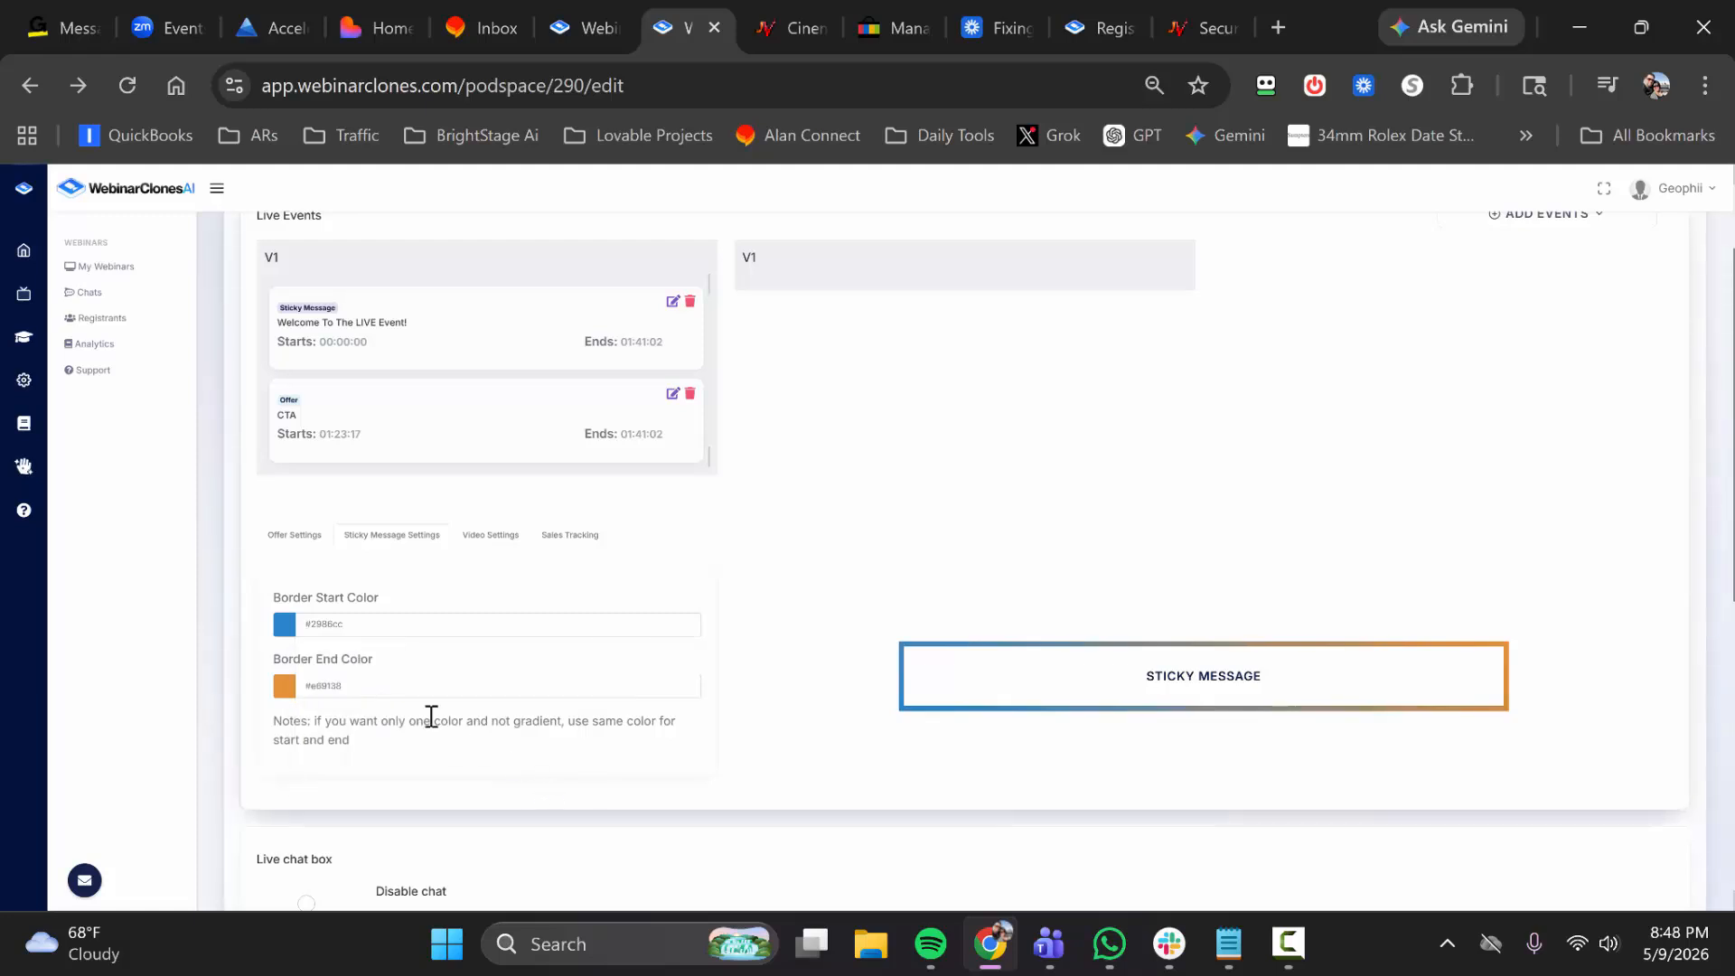
{"action": "left_click", "coordinate": [383, 687]}
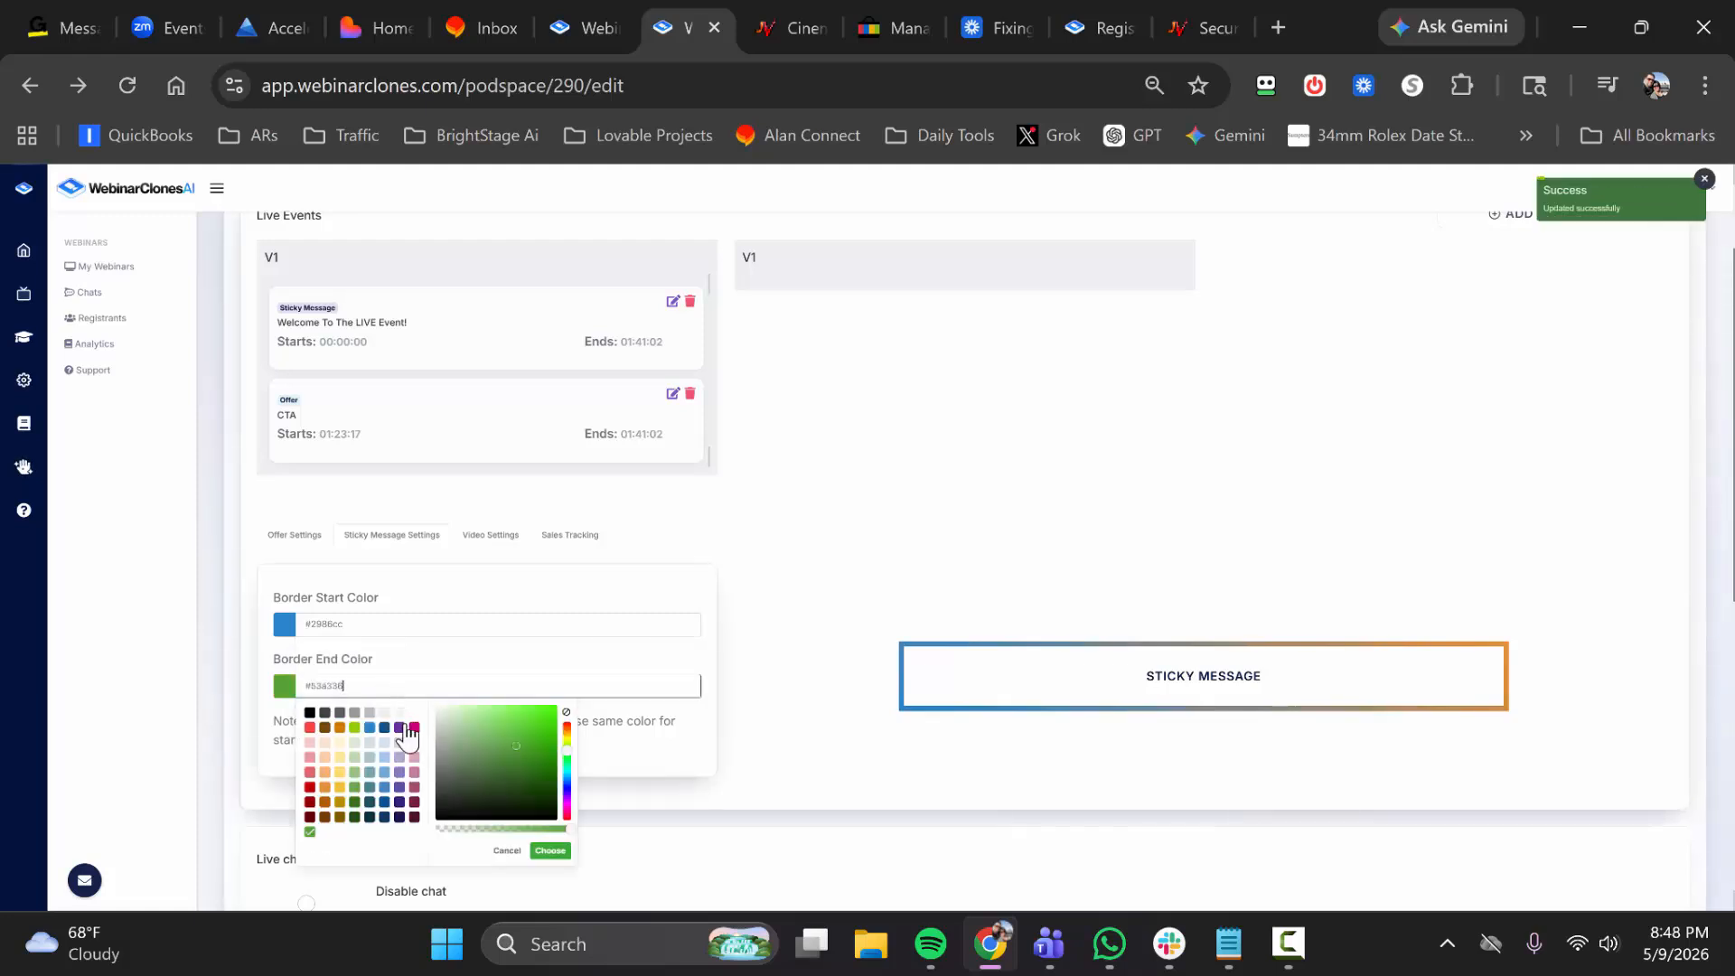
{"action": "left_click", "coordinate": [339, 772]}
{"action": "left_click", "coordinate": [548, 851]}
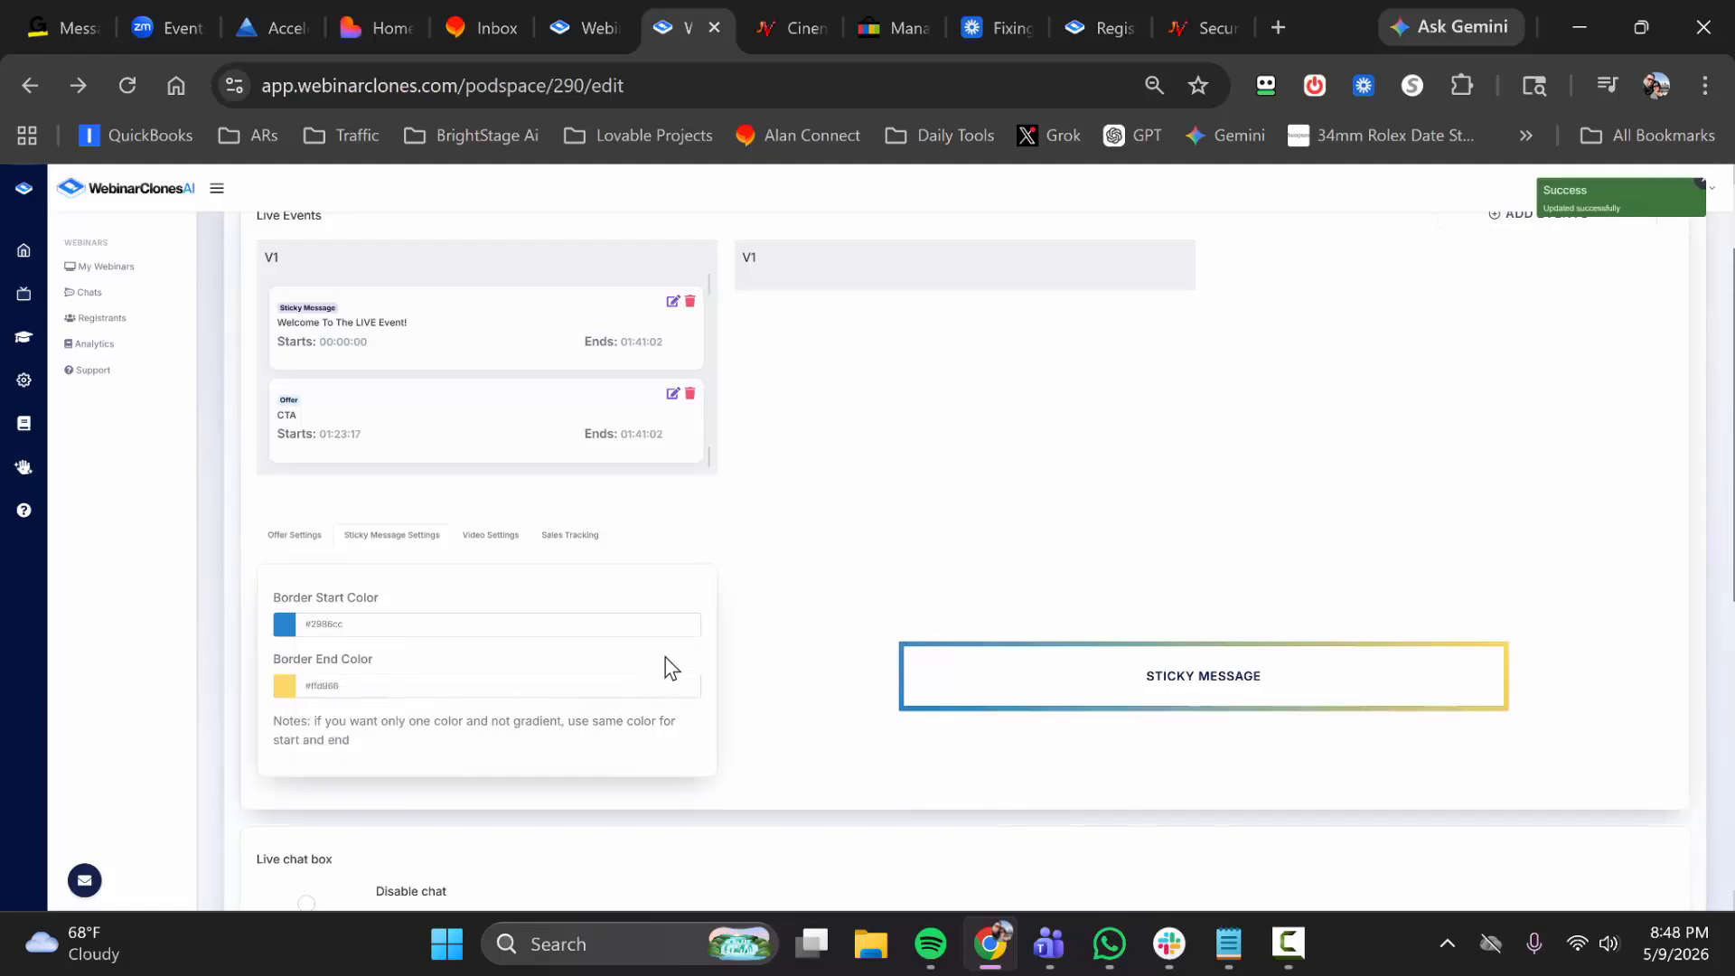
Change the sticky message border to a gradient from purple #6a329f to magenta #c90076
{"action": "scroll", "coordinate": [664, 658], "scroll_direction": "down", "scroll_amount": 2}
{"action": "left_click", "coordinate": [419, 548]}
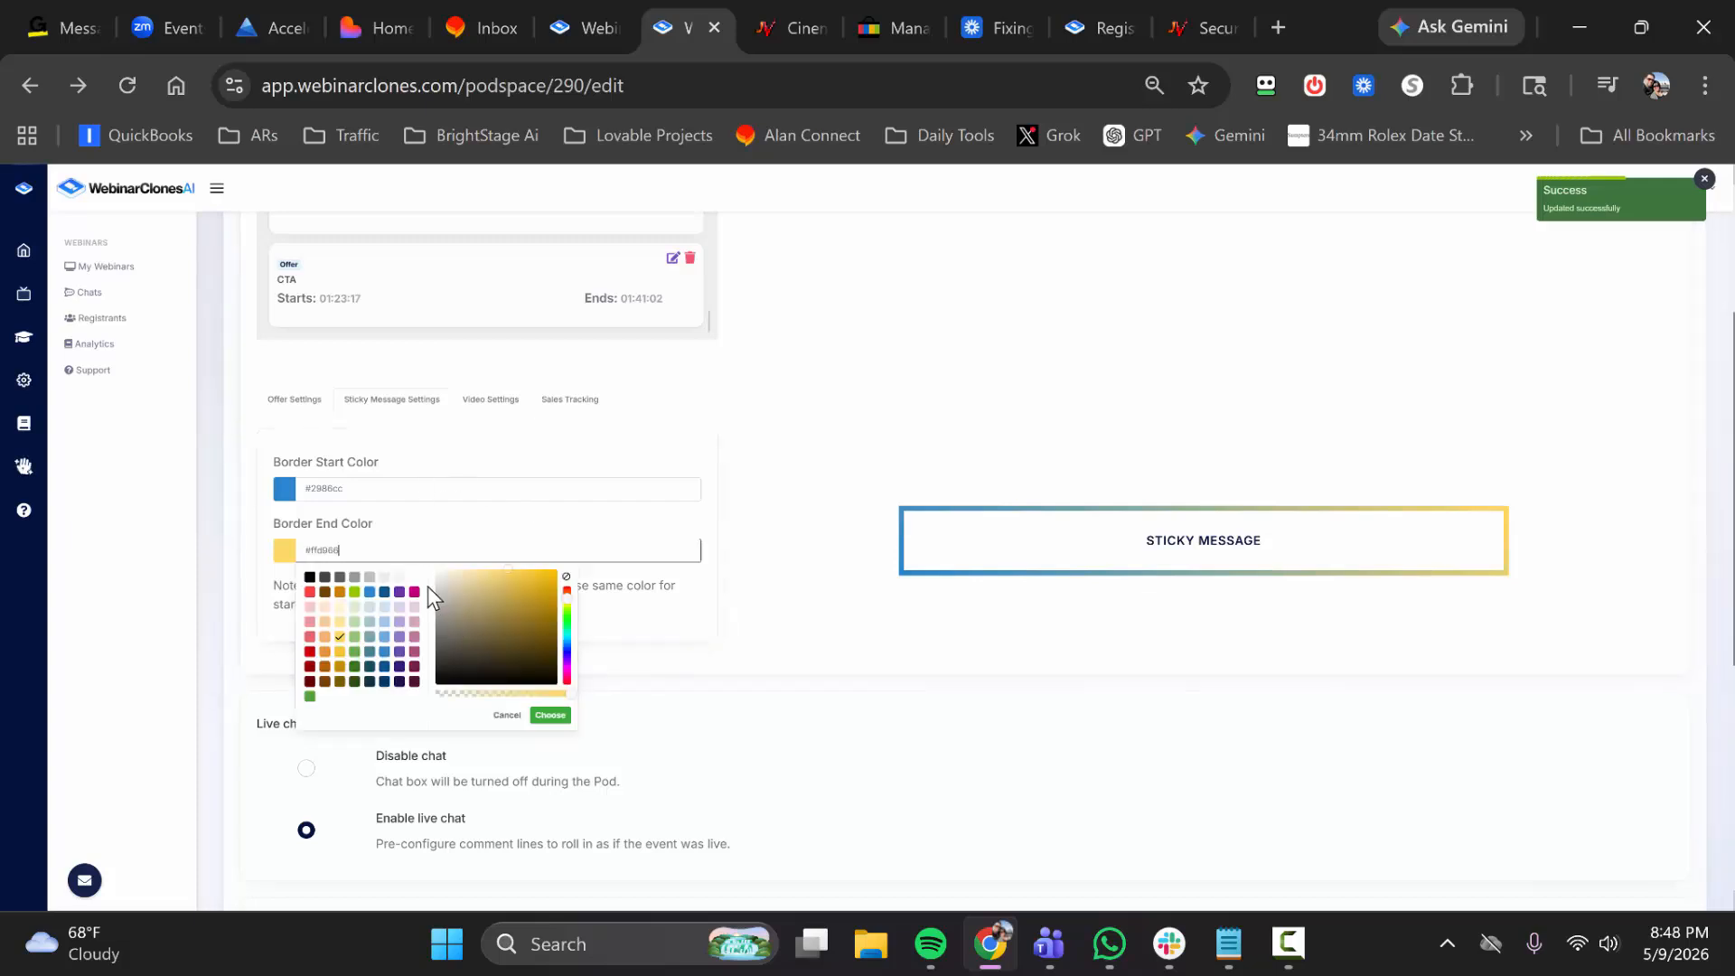
{"action": "left_click", "coordinate": [413, 591]}
{"action": "left_click", "coordinate": [397, 489]}
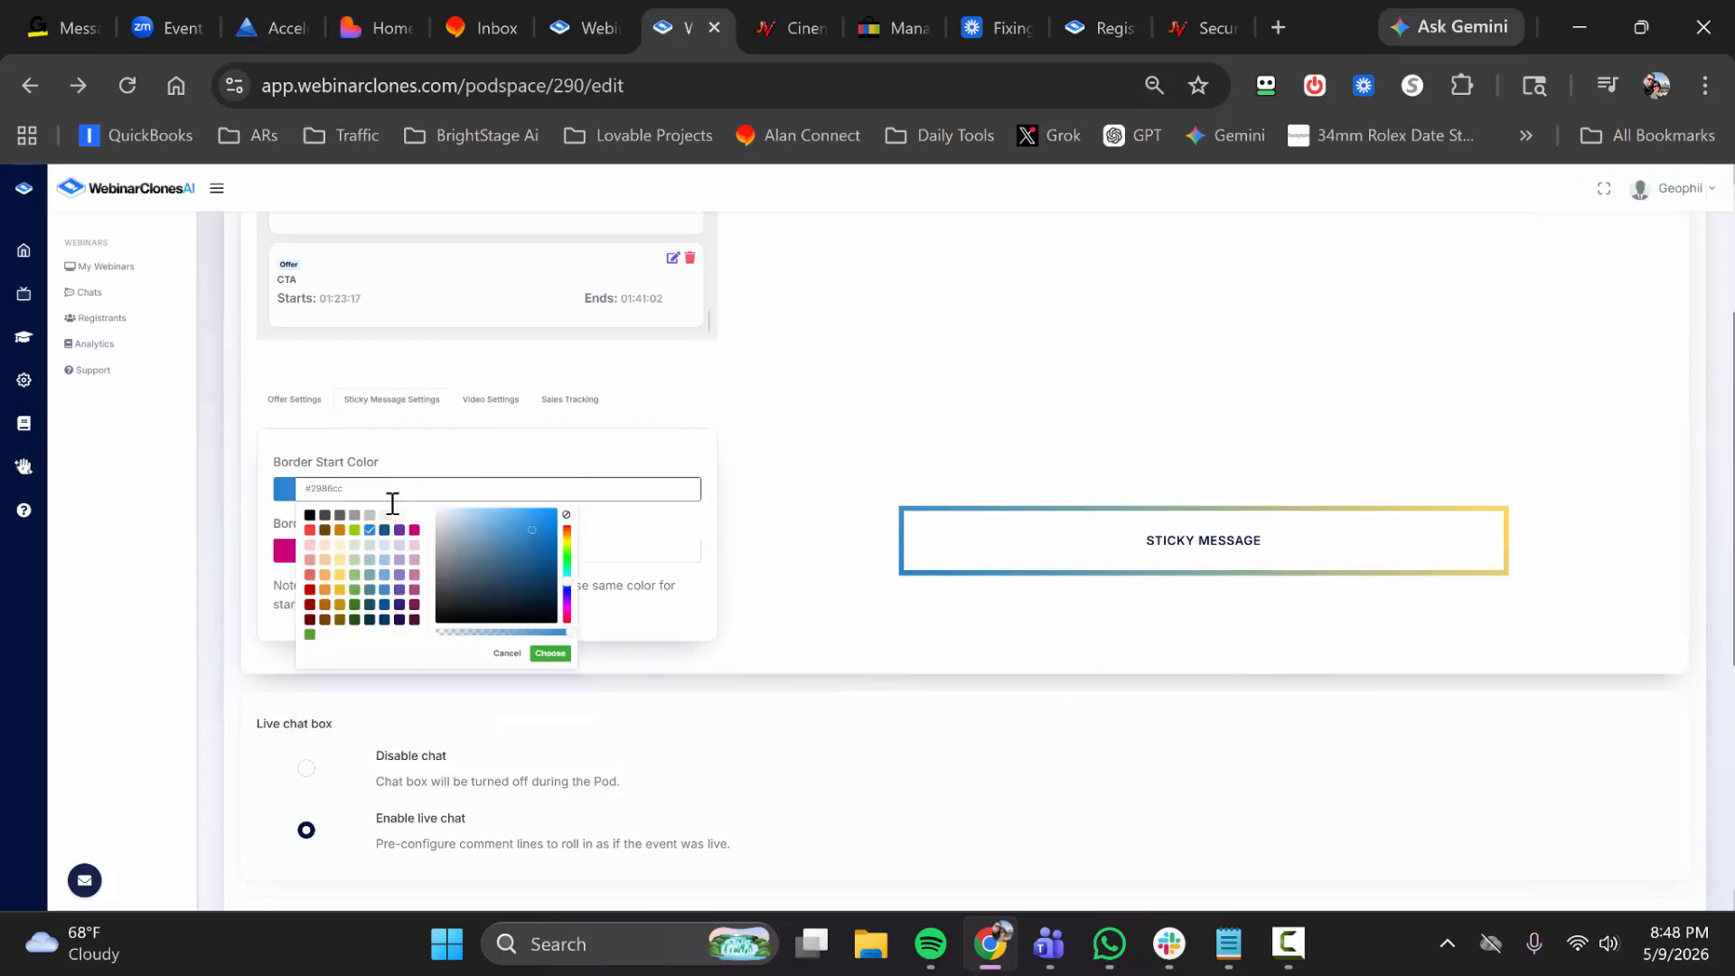
{"action": "left_click", "coordinate": [399, 591]}
{"action": "left_click", "coordinate": [550, 652]}
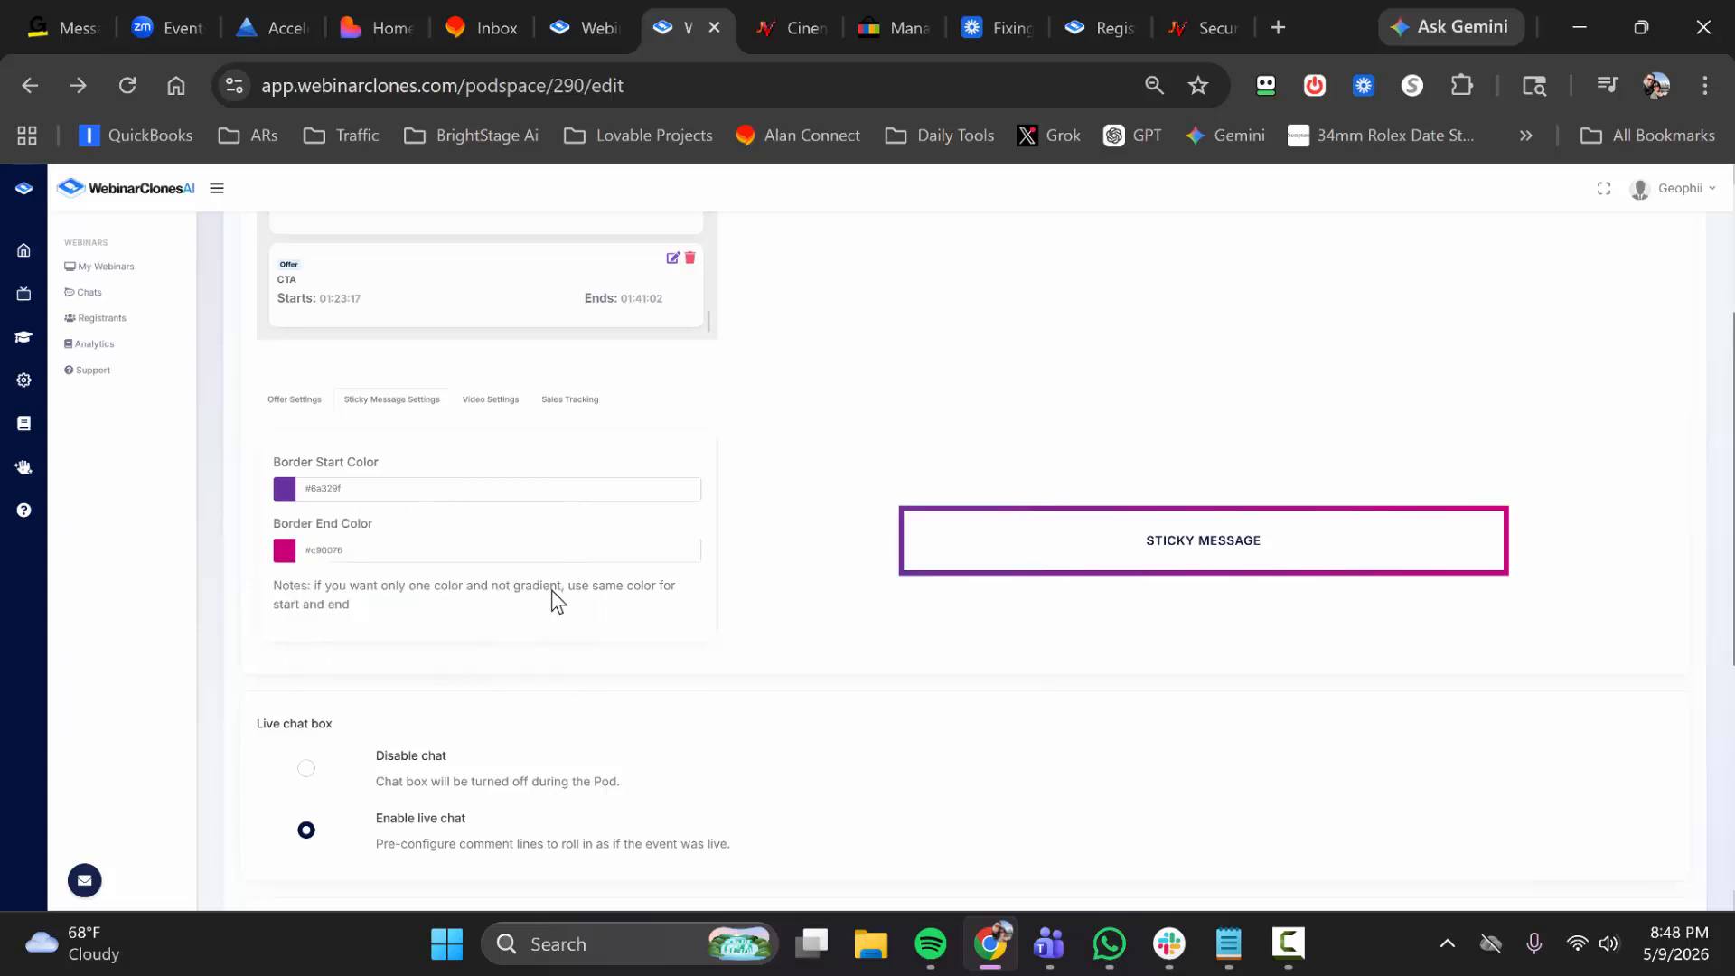
{"action": "left_click", "coordinate": [585, 546]}
{"action": "left_click", "coordinate": [885, 609]}
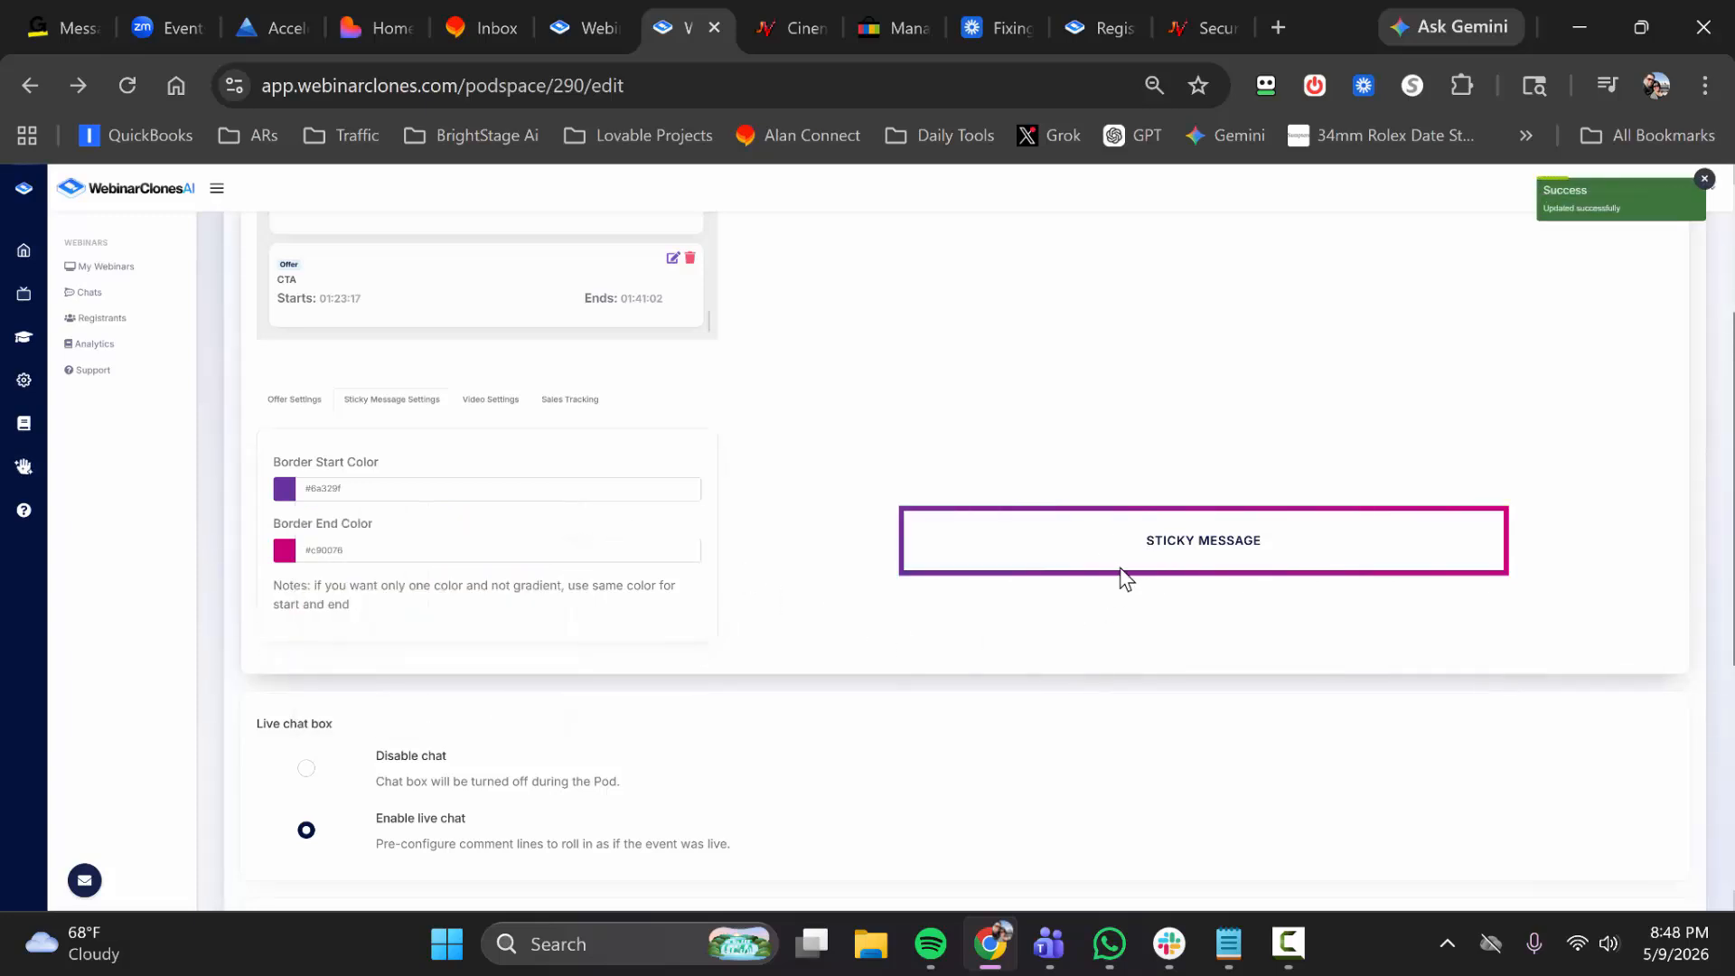
Set the sticky message's border start color to blue #2986cc and its border end color to orange #e69138
{"action": "left_click", "coordinate": [441, 488]}
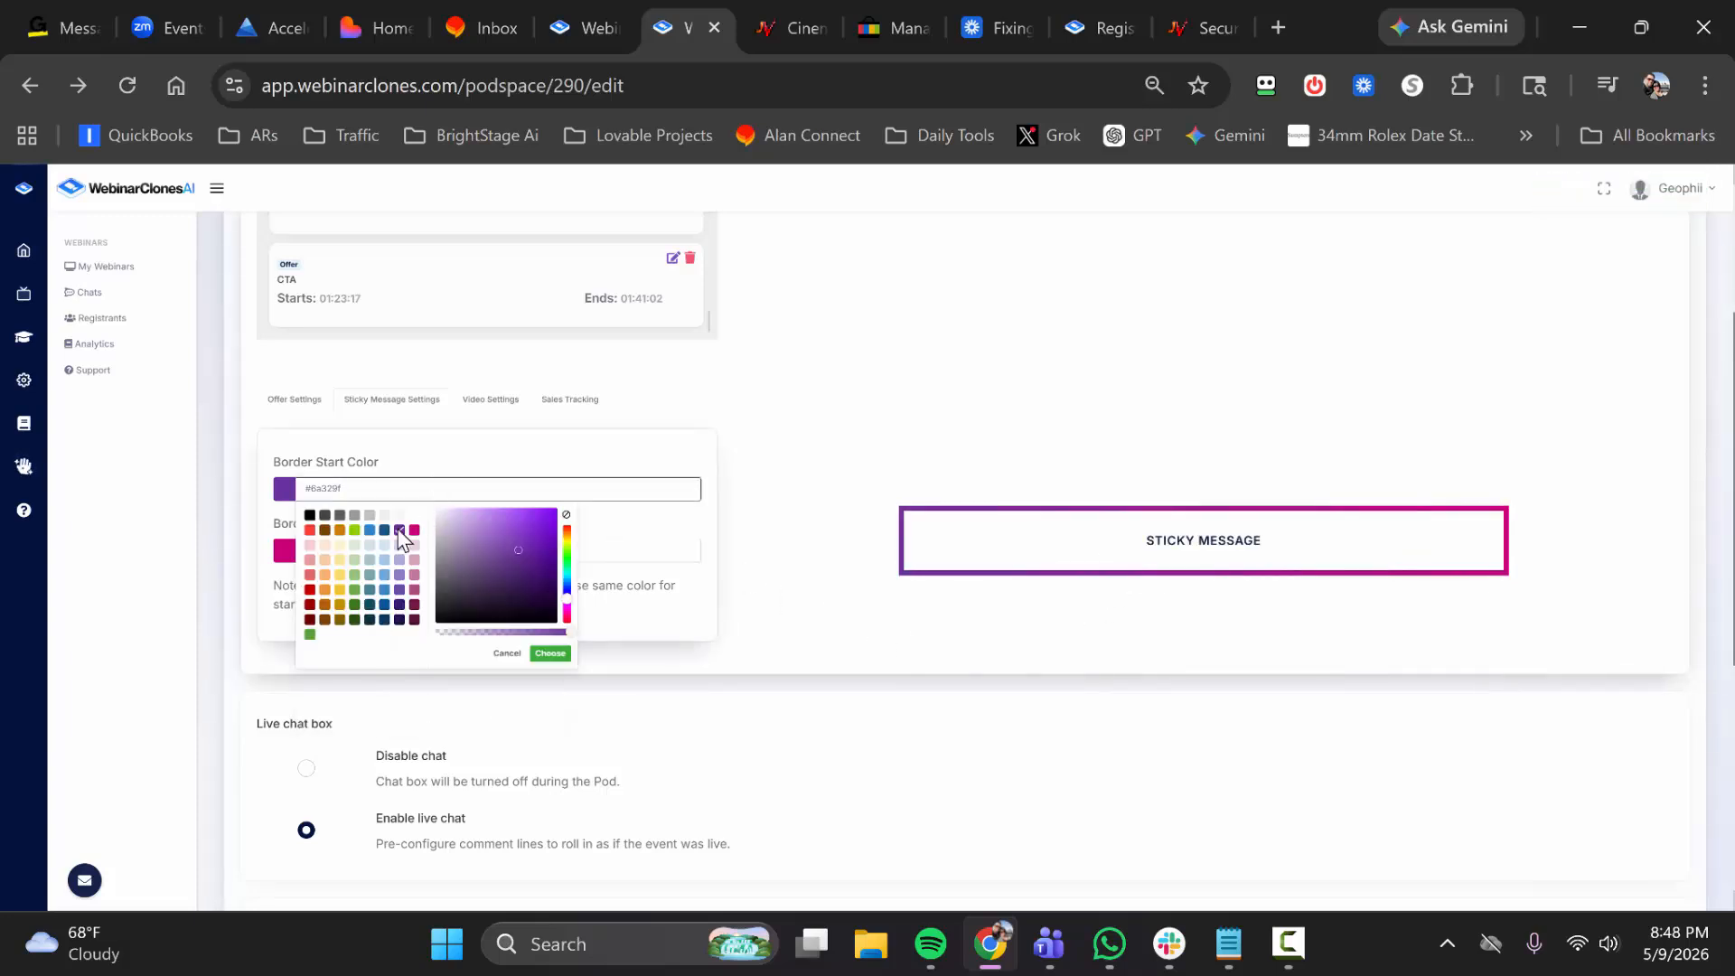
{"action": "left_click", "coordinate": [369, 530]}
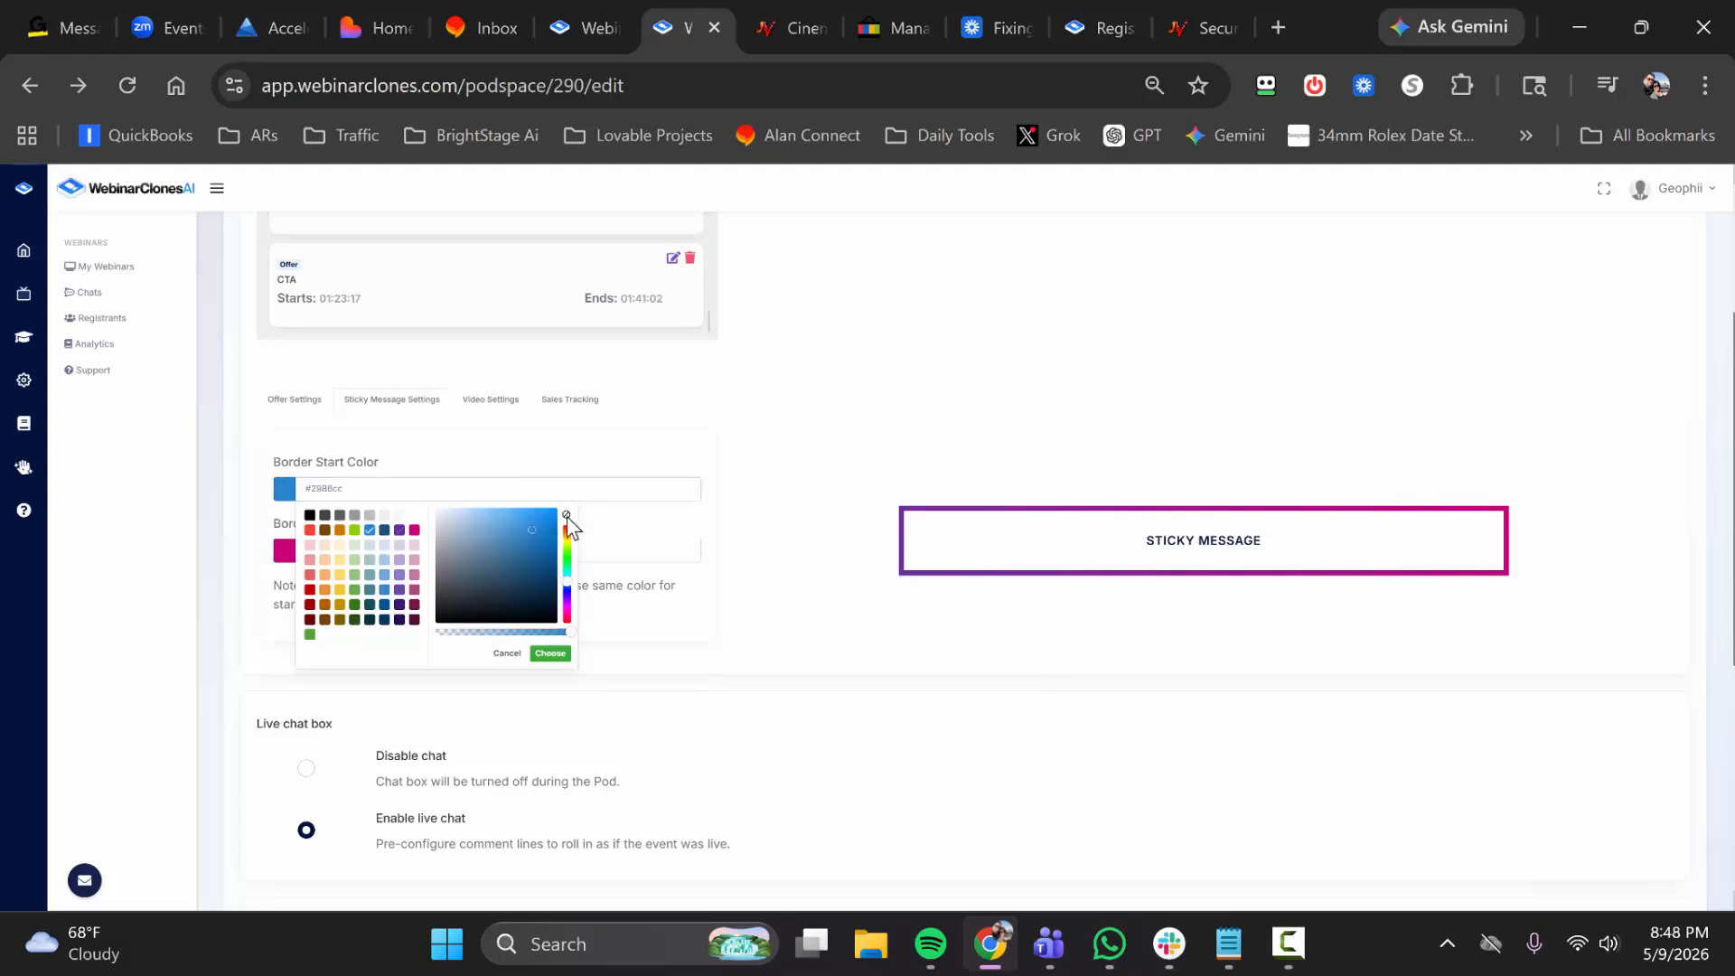
{"action": "left_click", "coordinate": [550, 652]}
{"action": "left_click", "coordinate": [500, 548]}
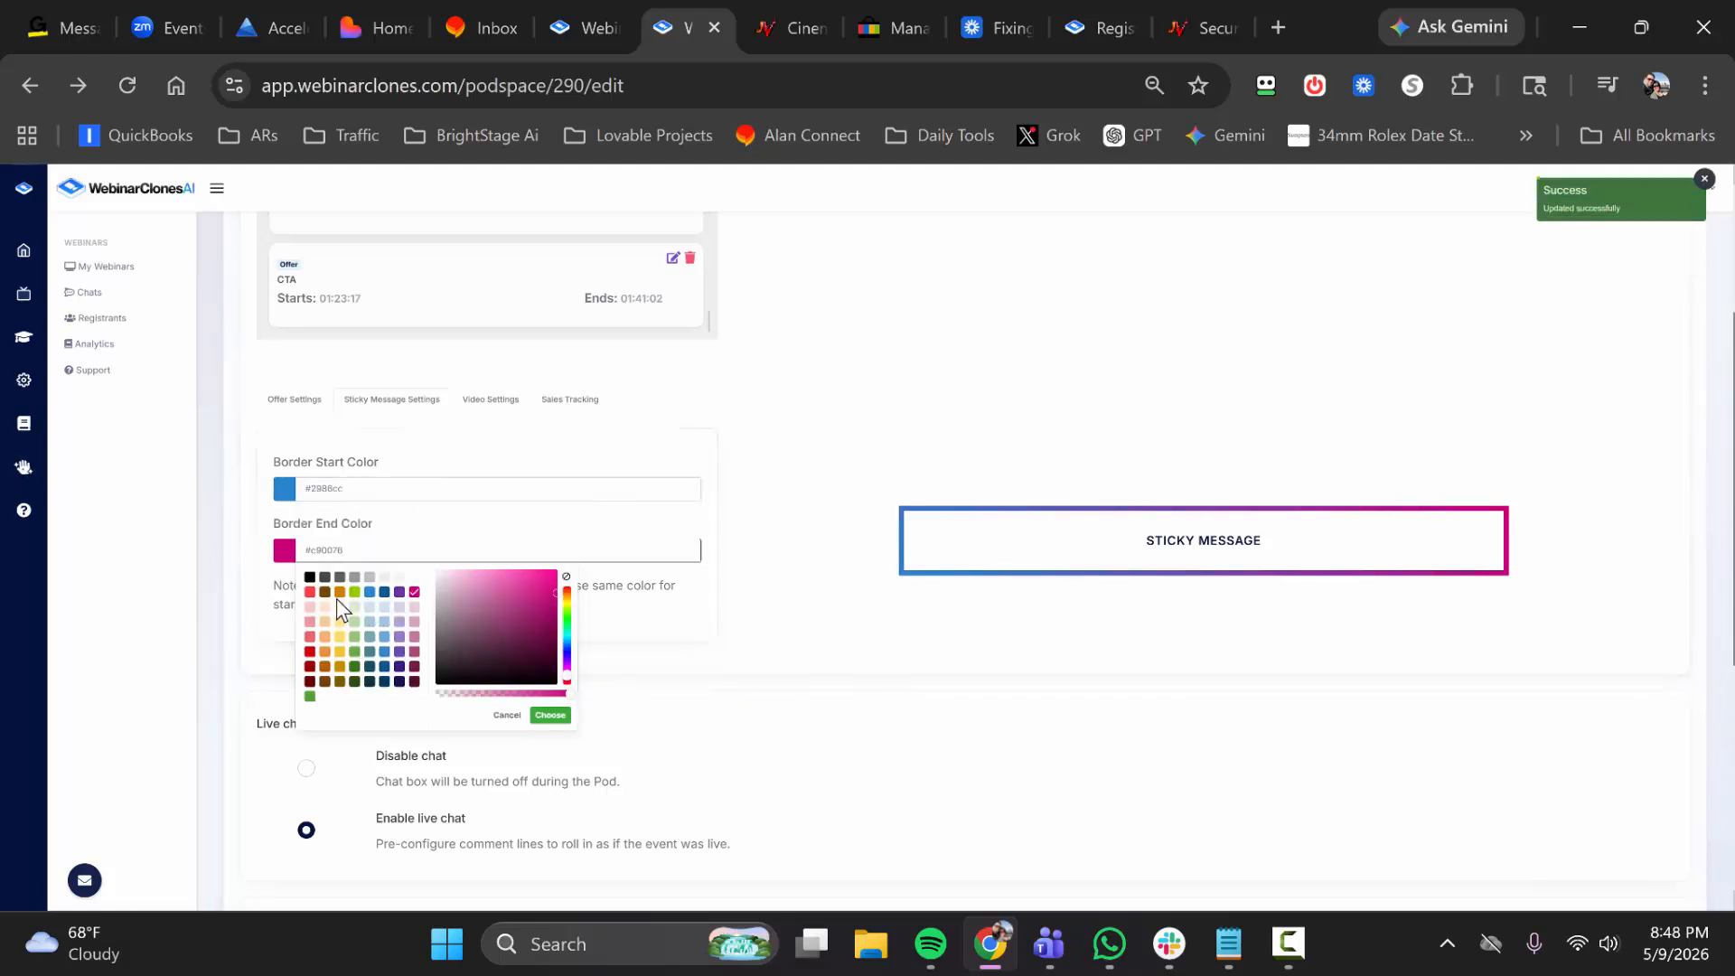
{"action": "left_click", "coordinate": [326, 650]}
{"action": "left_click", "coordinate": [550, 715]}
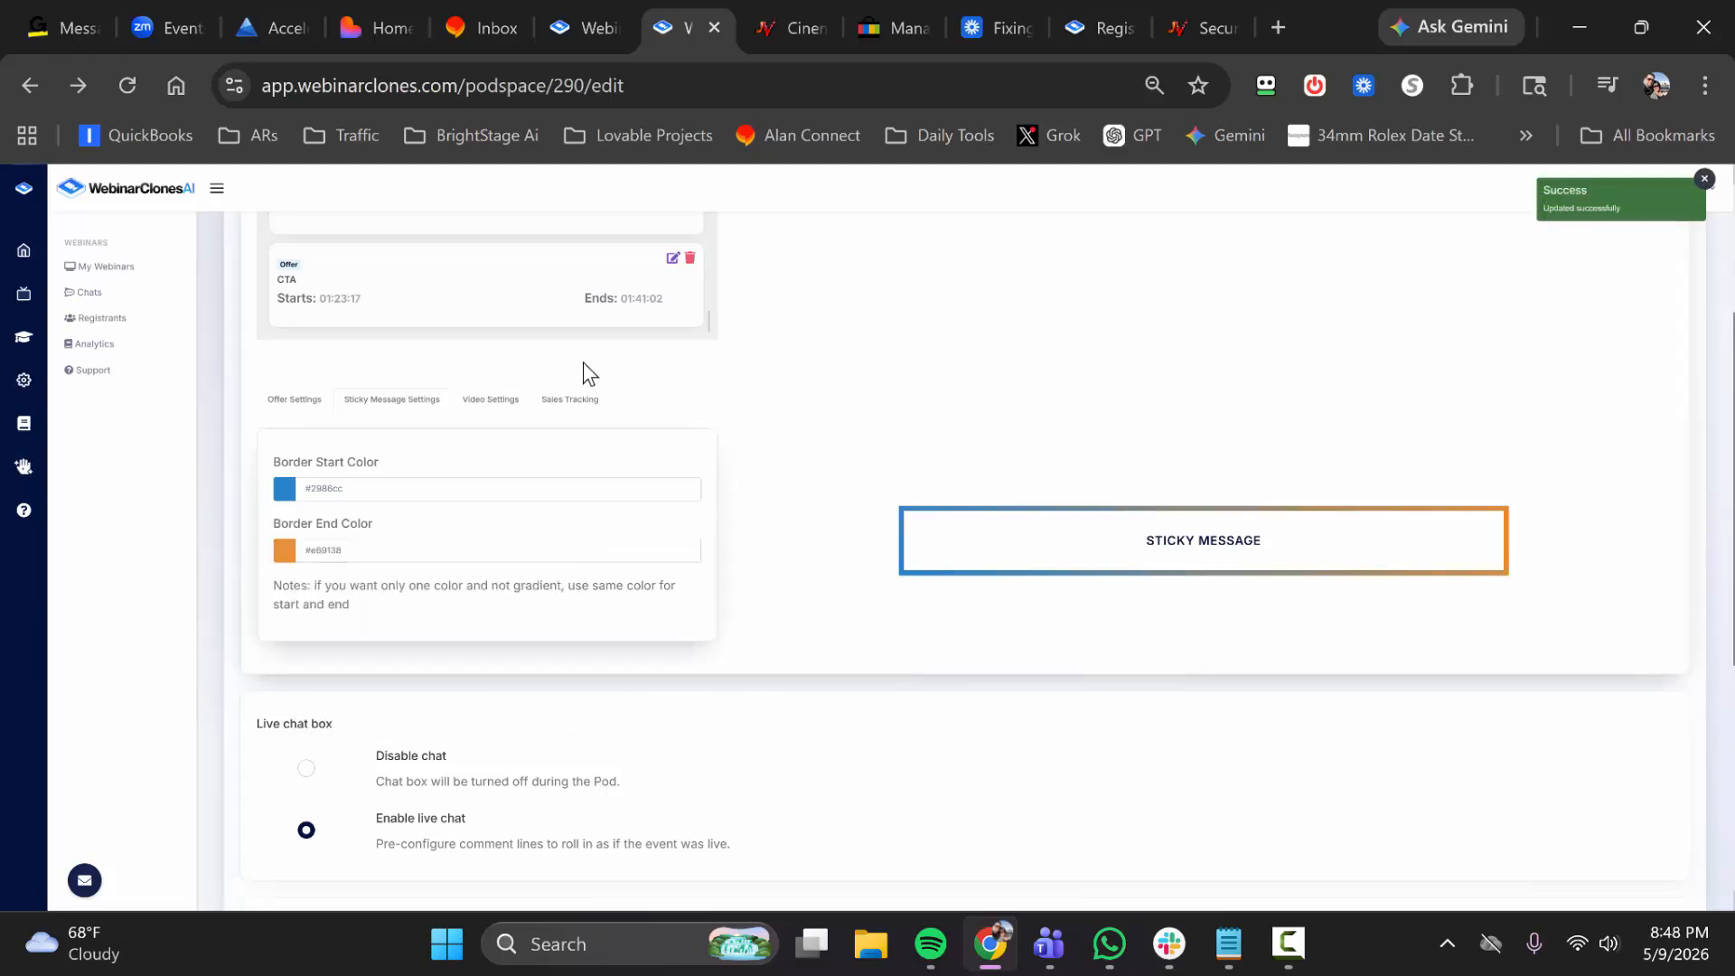
Compare the border colors and previews of the offer and the sticky message
{"action": "left_click", "coordinate": [304, 402]}
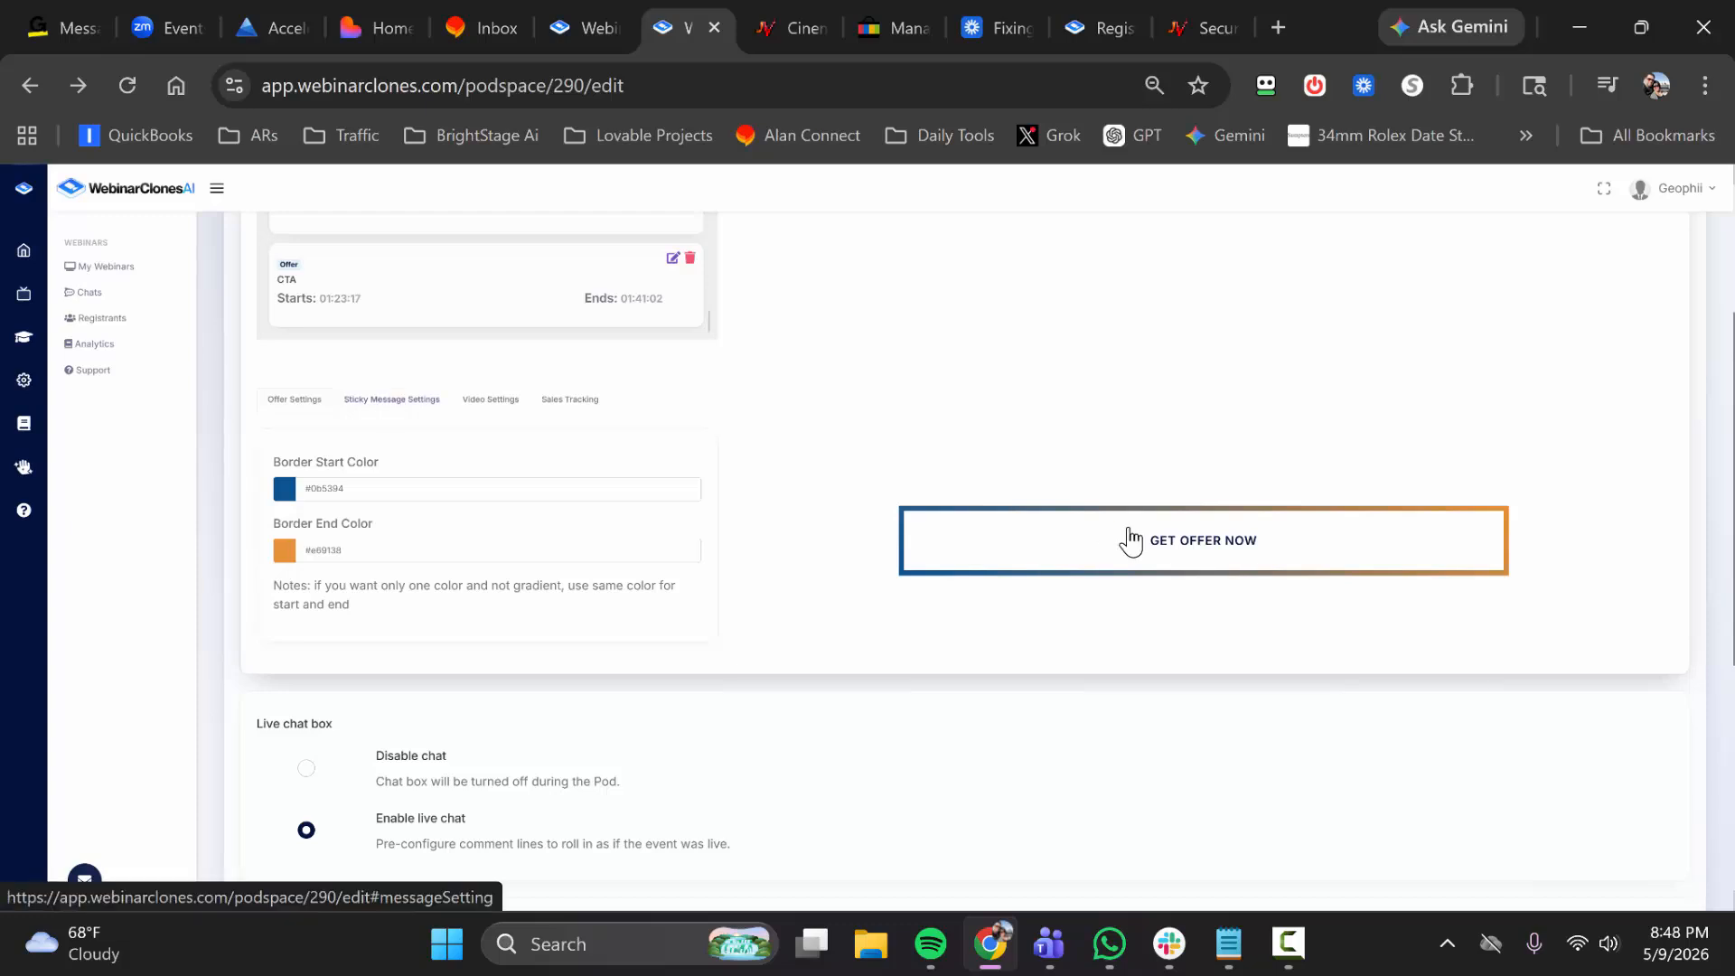
{"action": "scroll", "coordinate": [454, 298], "scroll_direction": "up", "scroll_amount": 3}
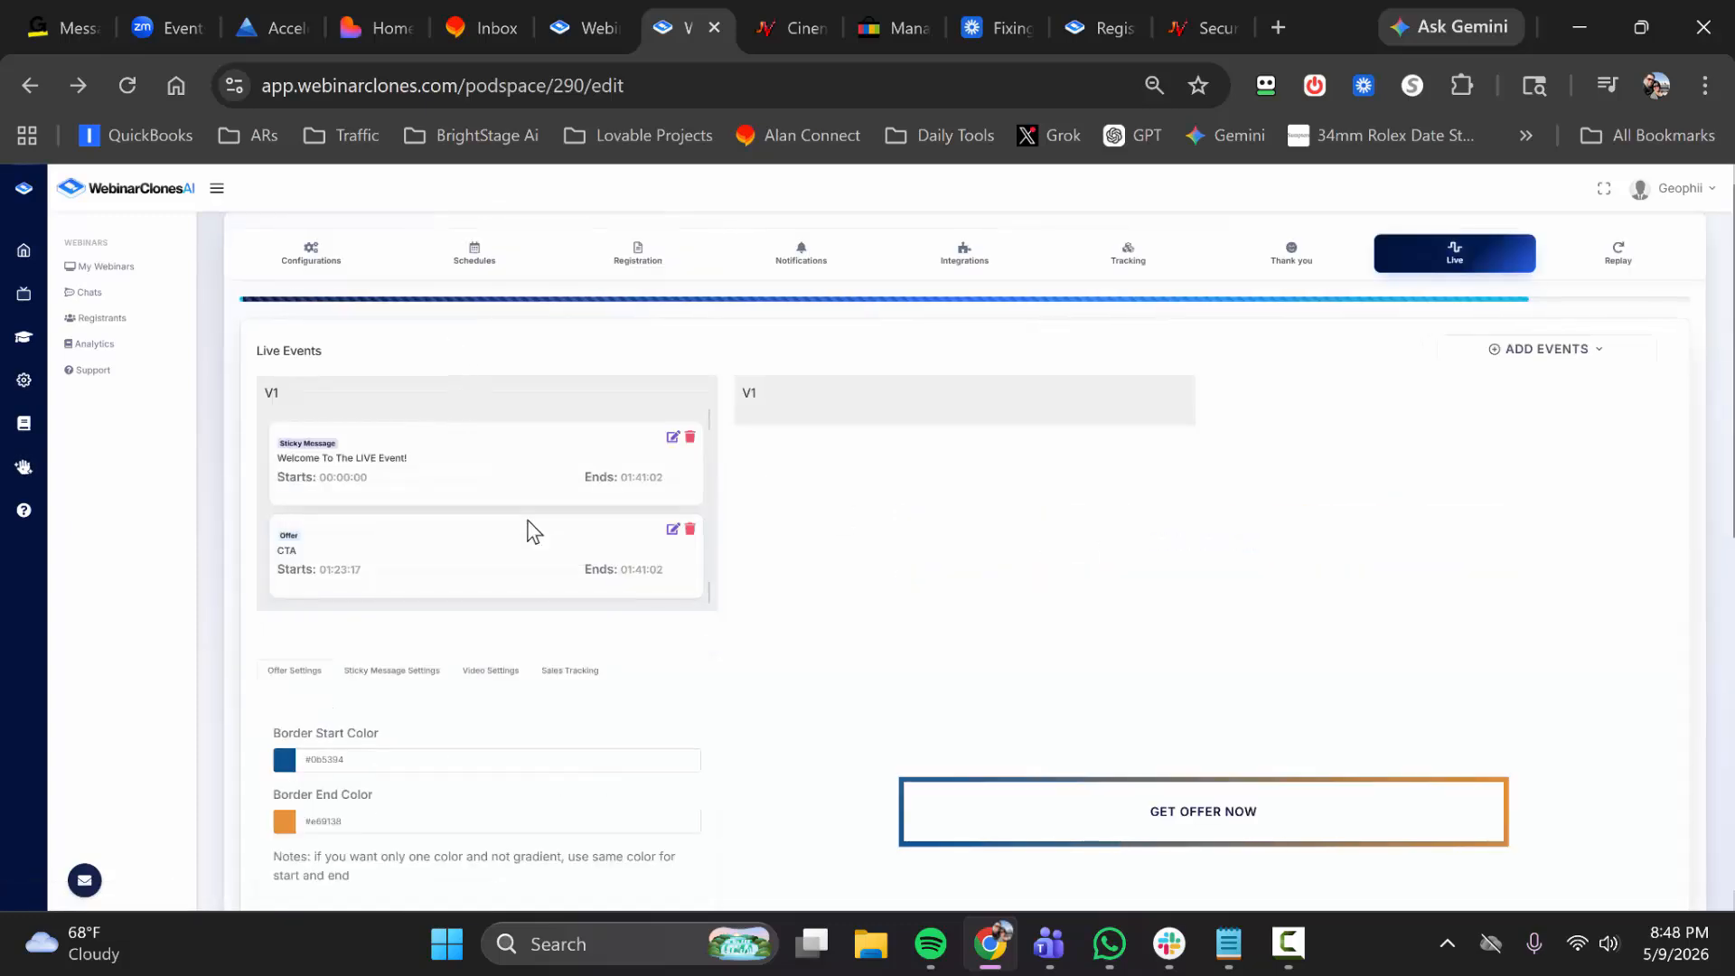
{"action": "scroll", "coordinate": [531, 526], "scroll_direction": "down", "scroll_amount": 2}
{"action": "left_click", "coordinate": [398, 533]}
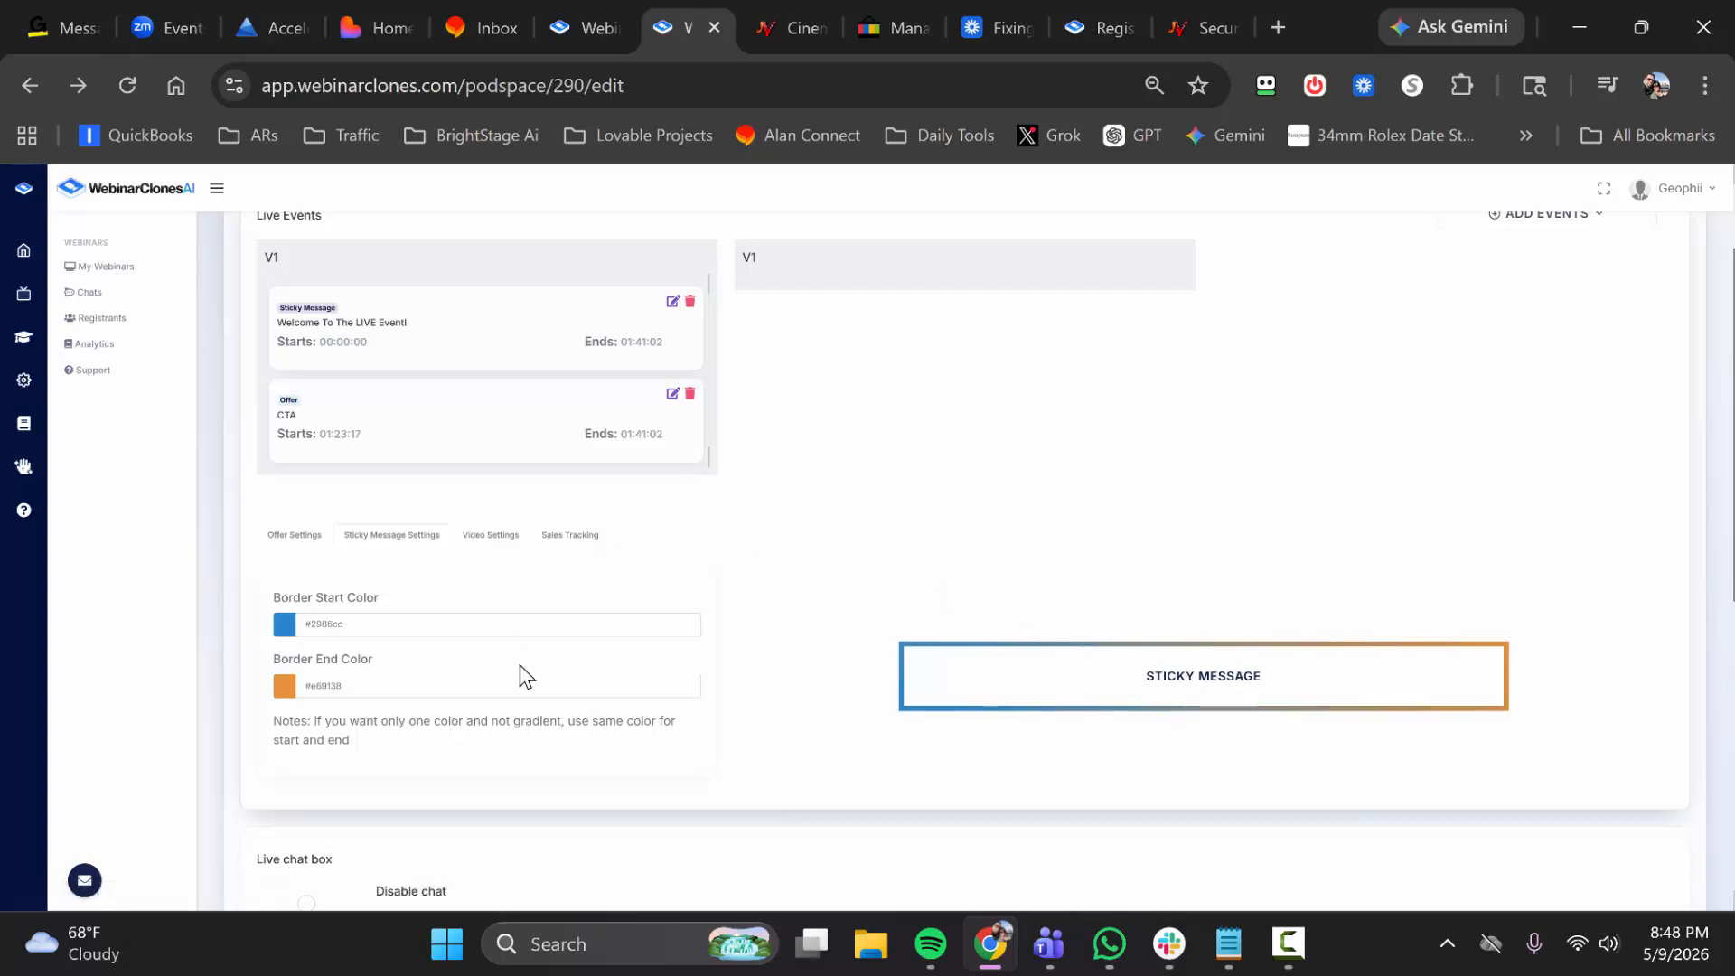
{"action": "left_click", "coordinate": [298, 535]}
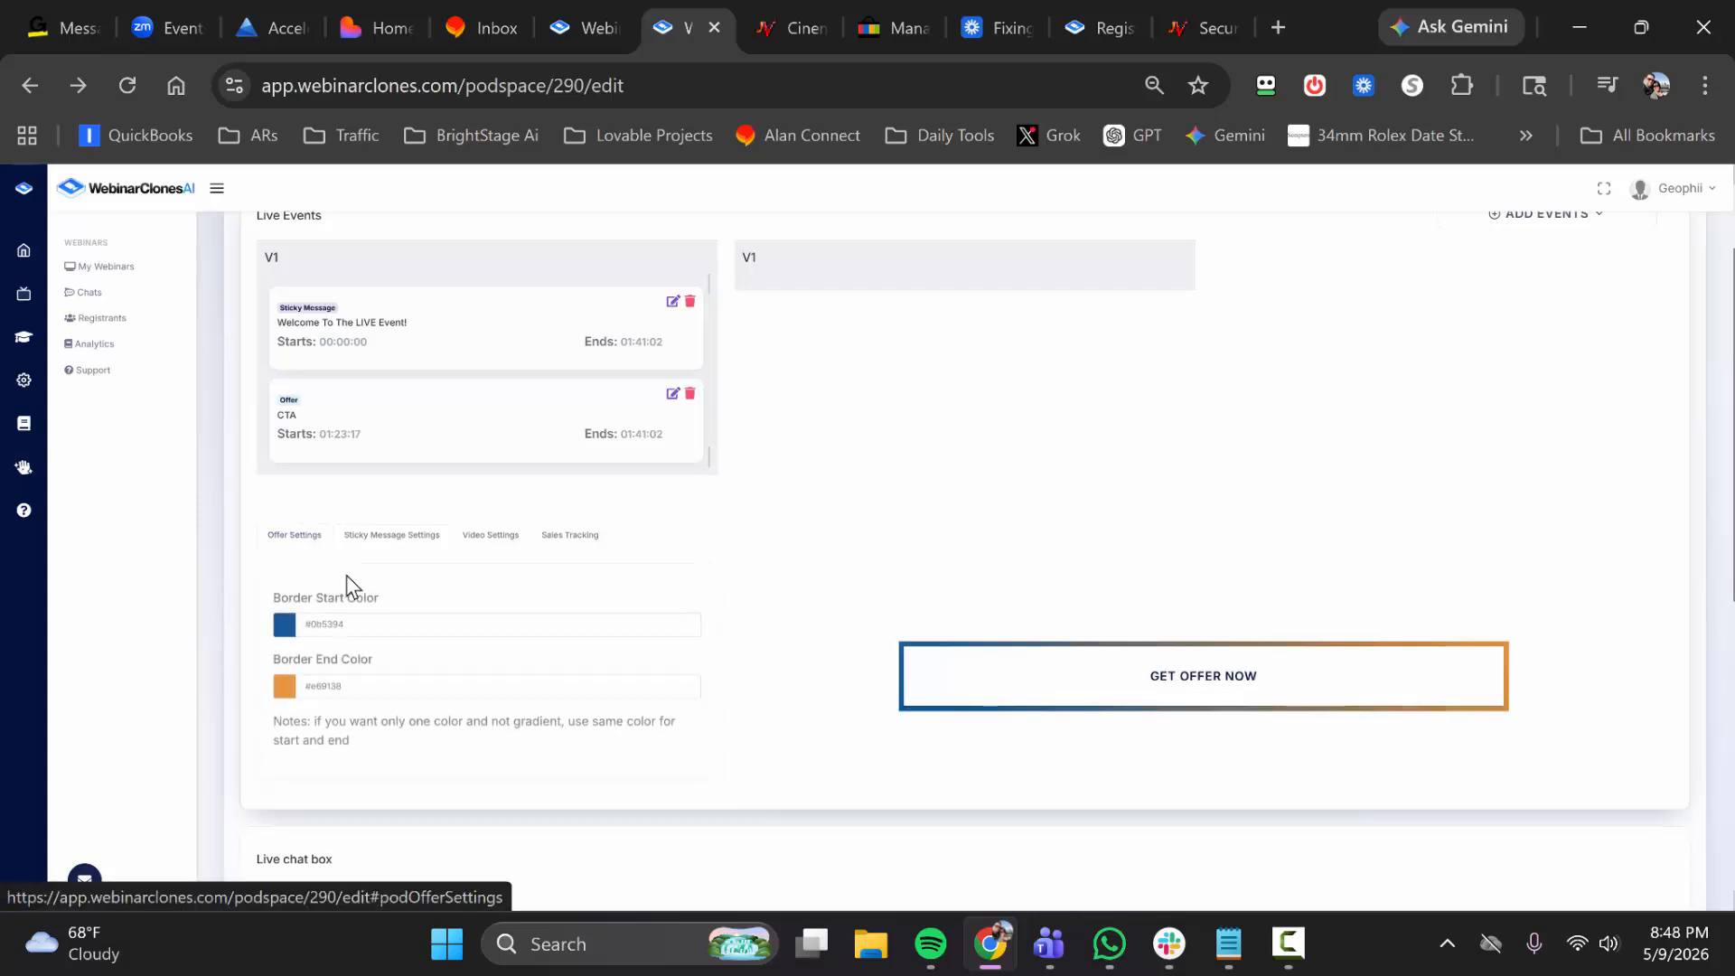
{"action": "left_click", "coordinate": [353, 625]}
{"action": "left_click", "coordinate": [397, 536]}
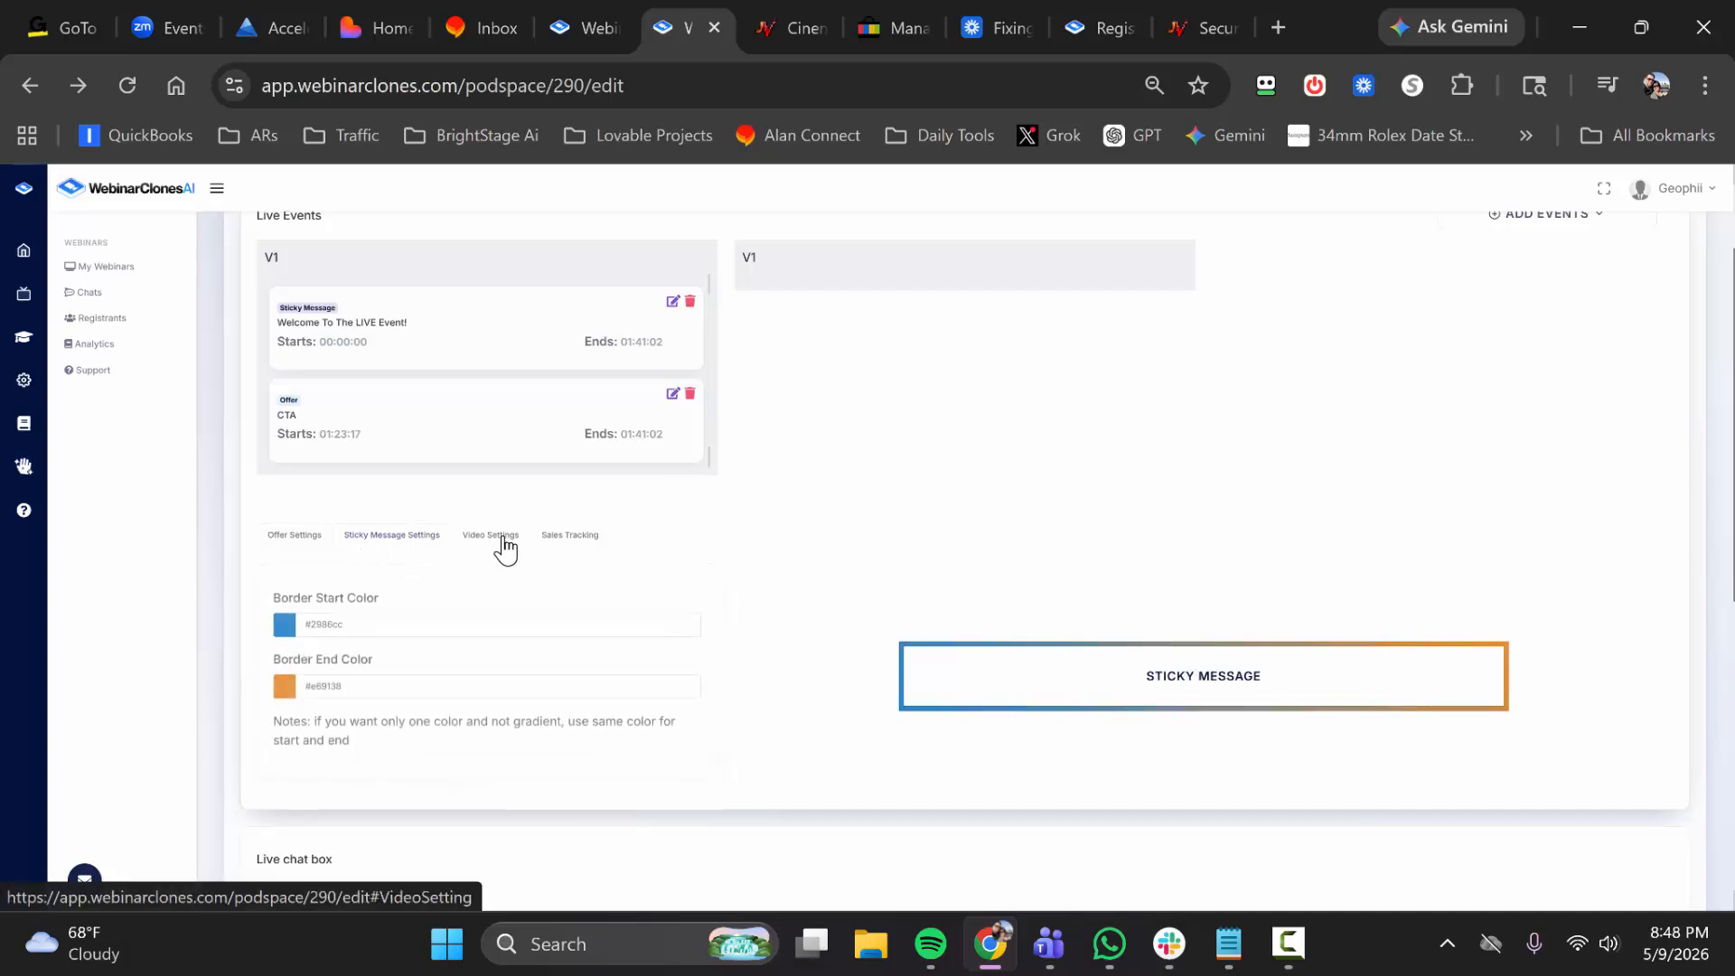
Show the video settings, play the webinar video preview briefly and pause it
{"action": "left_click", "coordinate": [499, 536]}
{"action": "scroll", "coordinate": [787, 430], "scroll_direction": "down", "scroll_amount": 3}
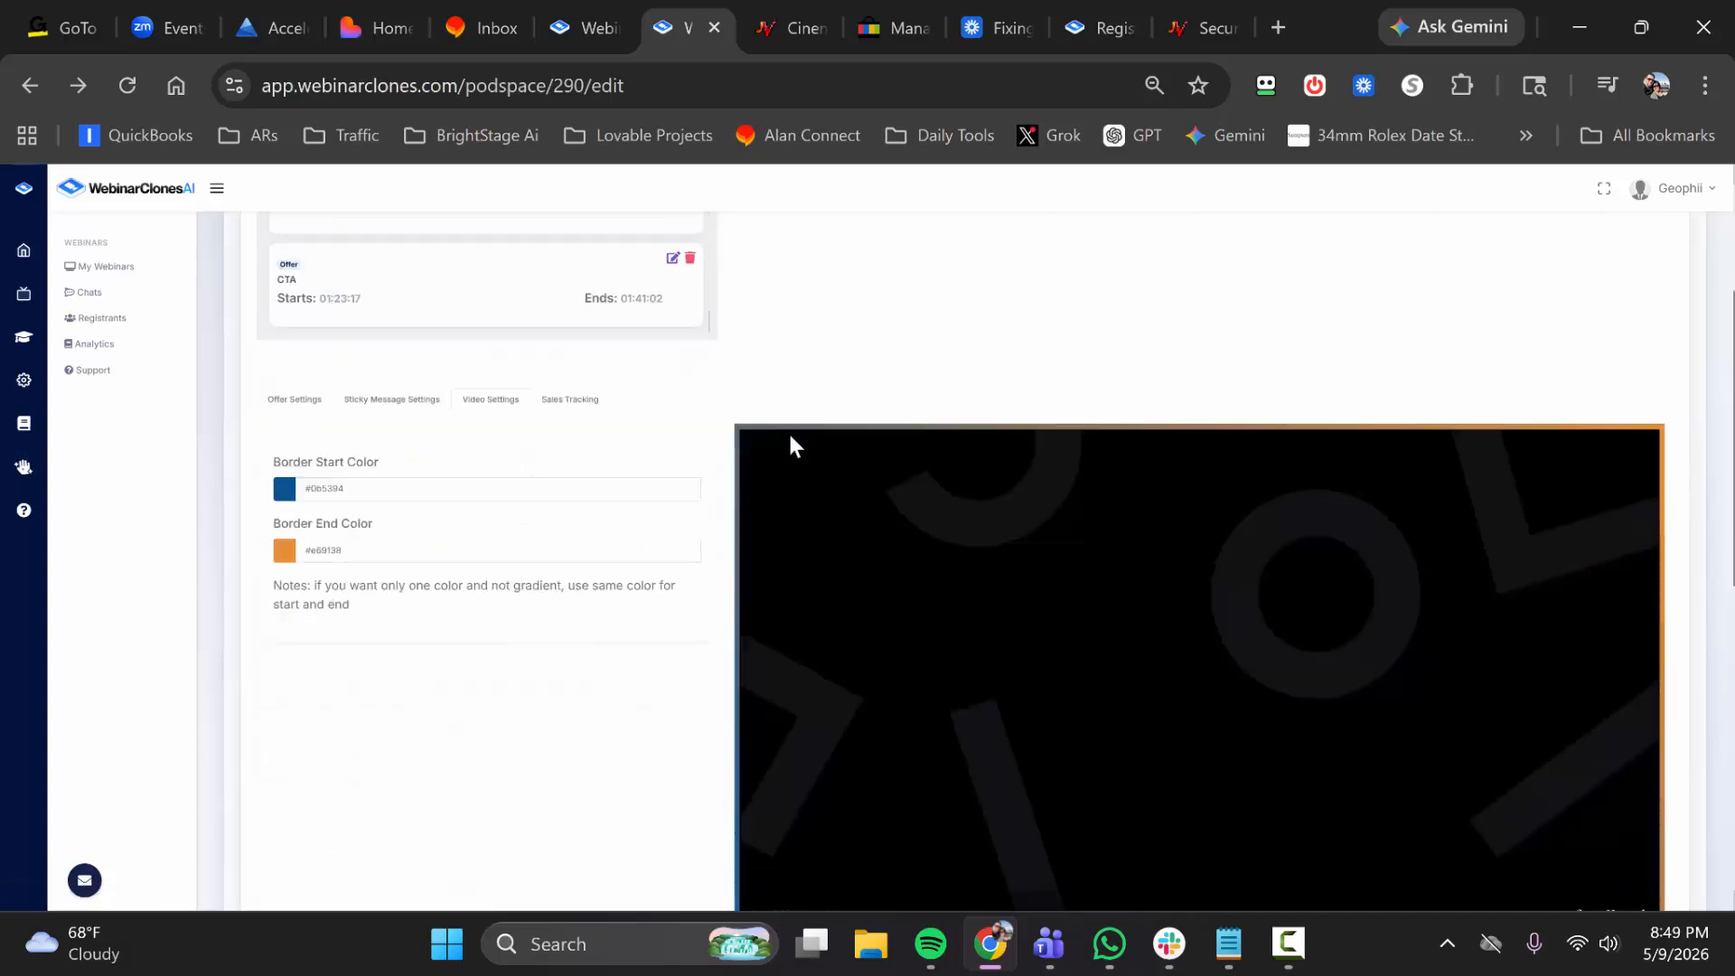
{"action": "left_click", "coordinate": [750, 780]}
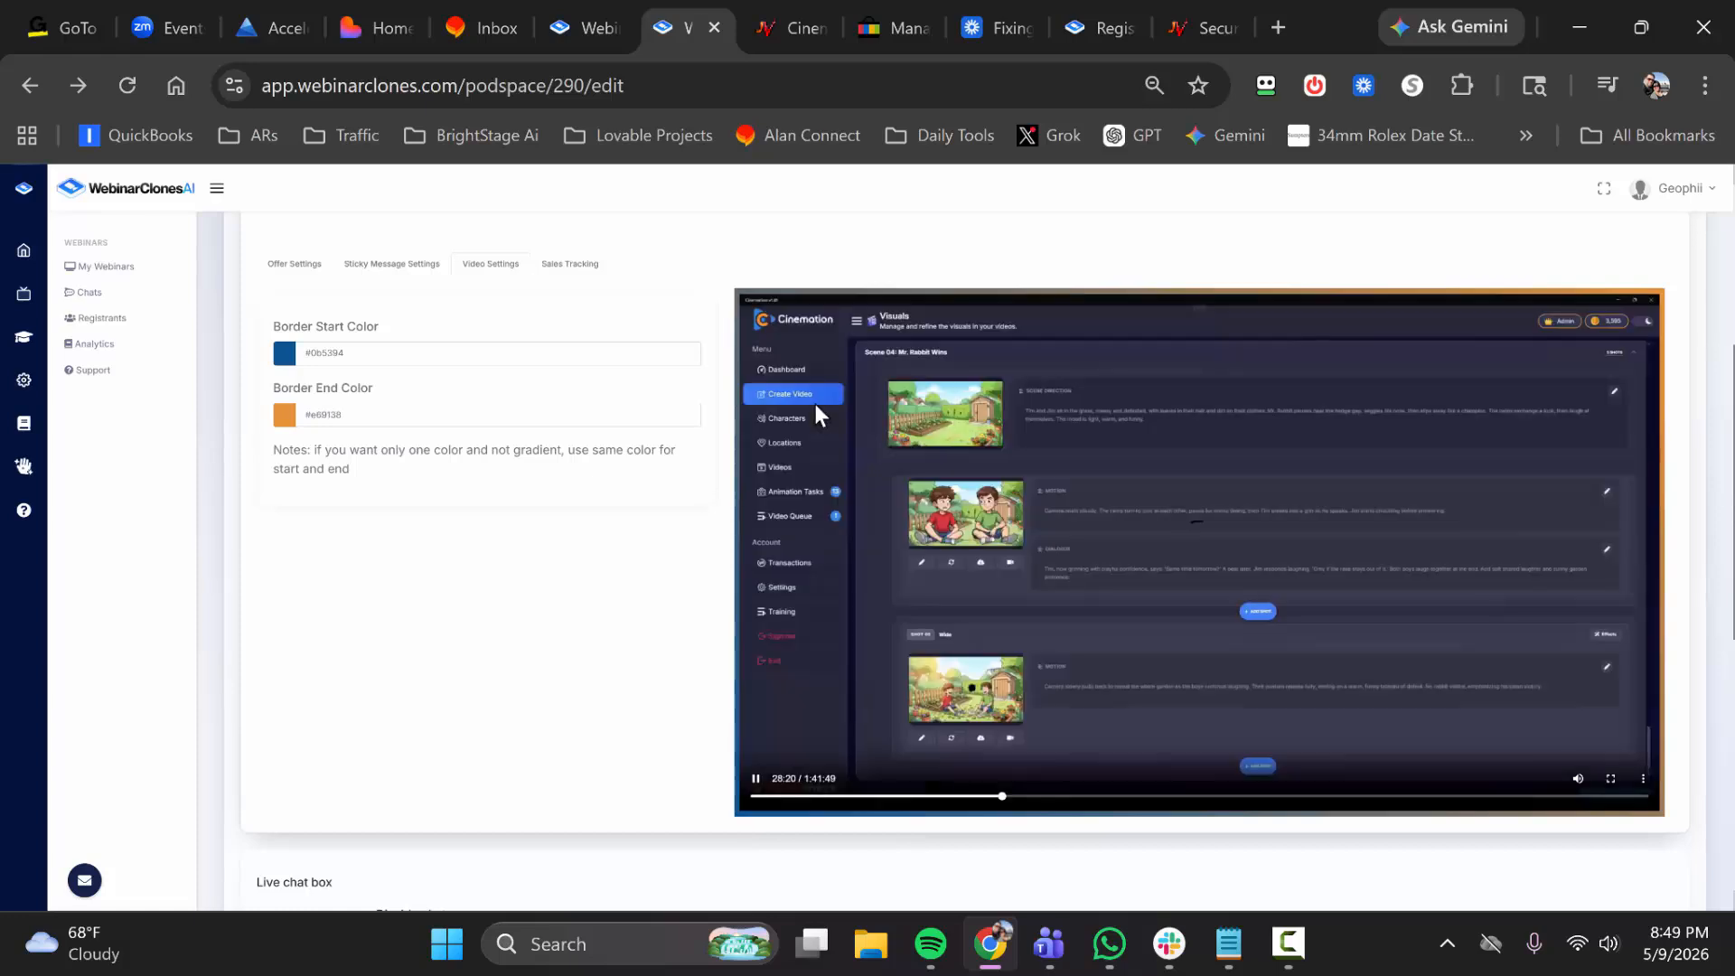
{"action": "left_click", "coordinate": [970, 495]}
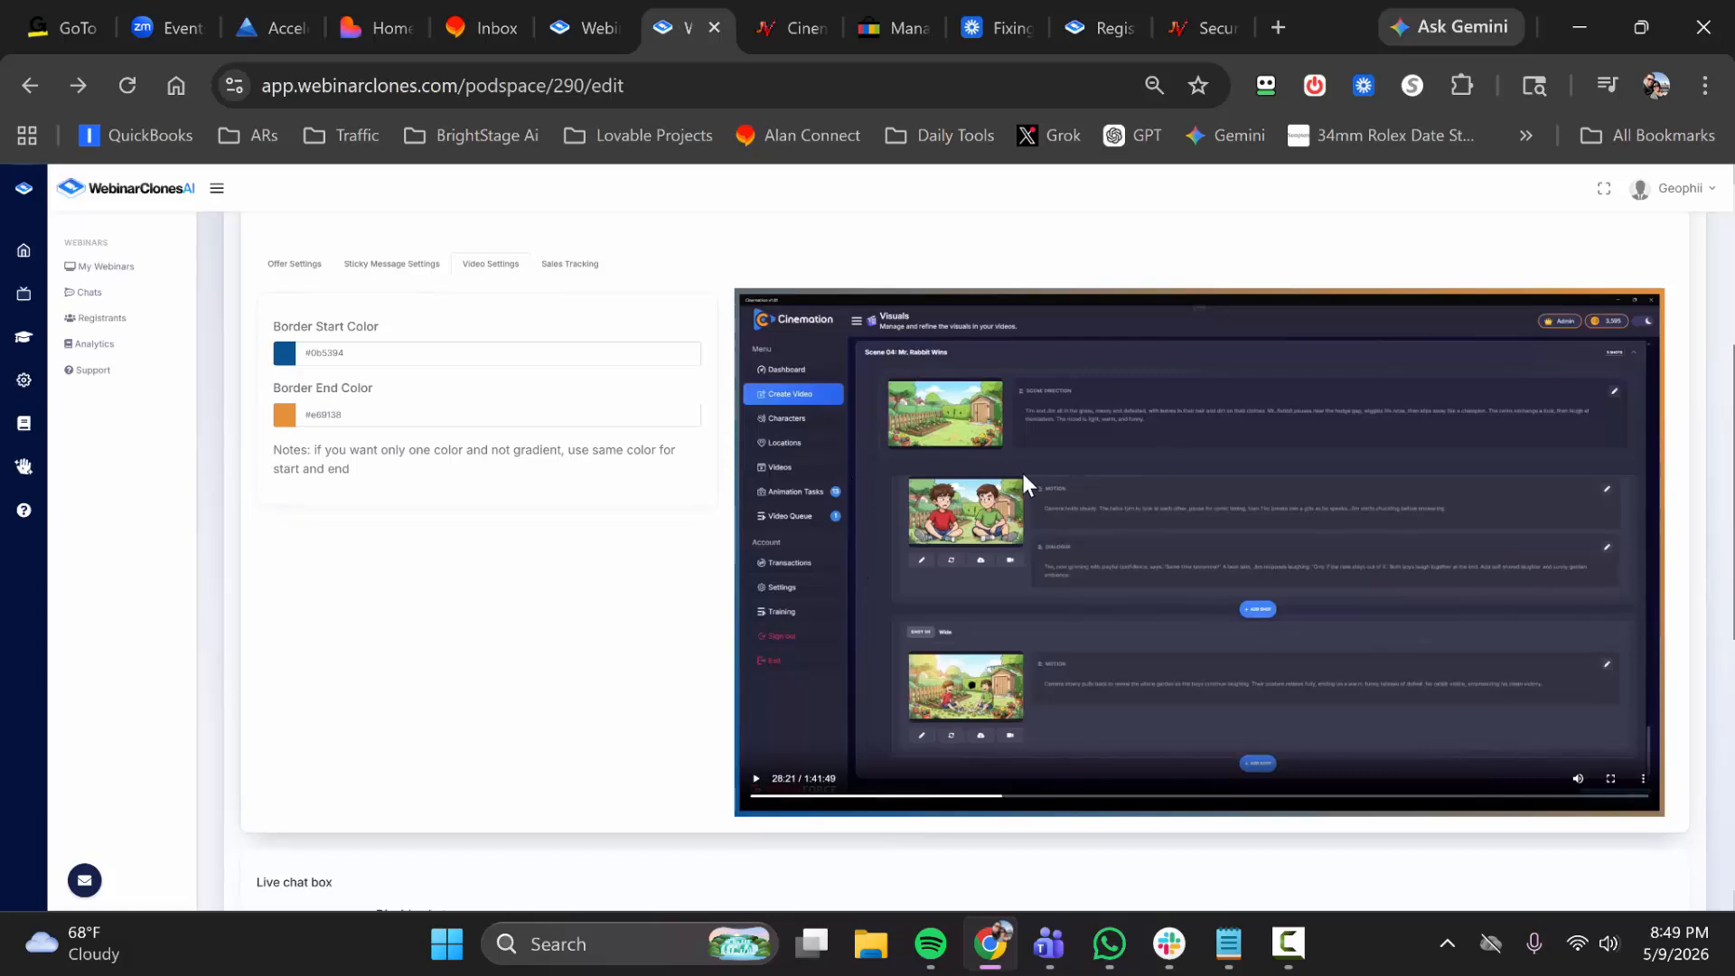
{"action": "scroll", "coordinate": [859, 311], "scroll_direction": "up", "scroll_amount": 3}
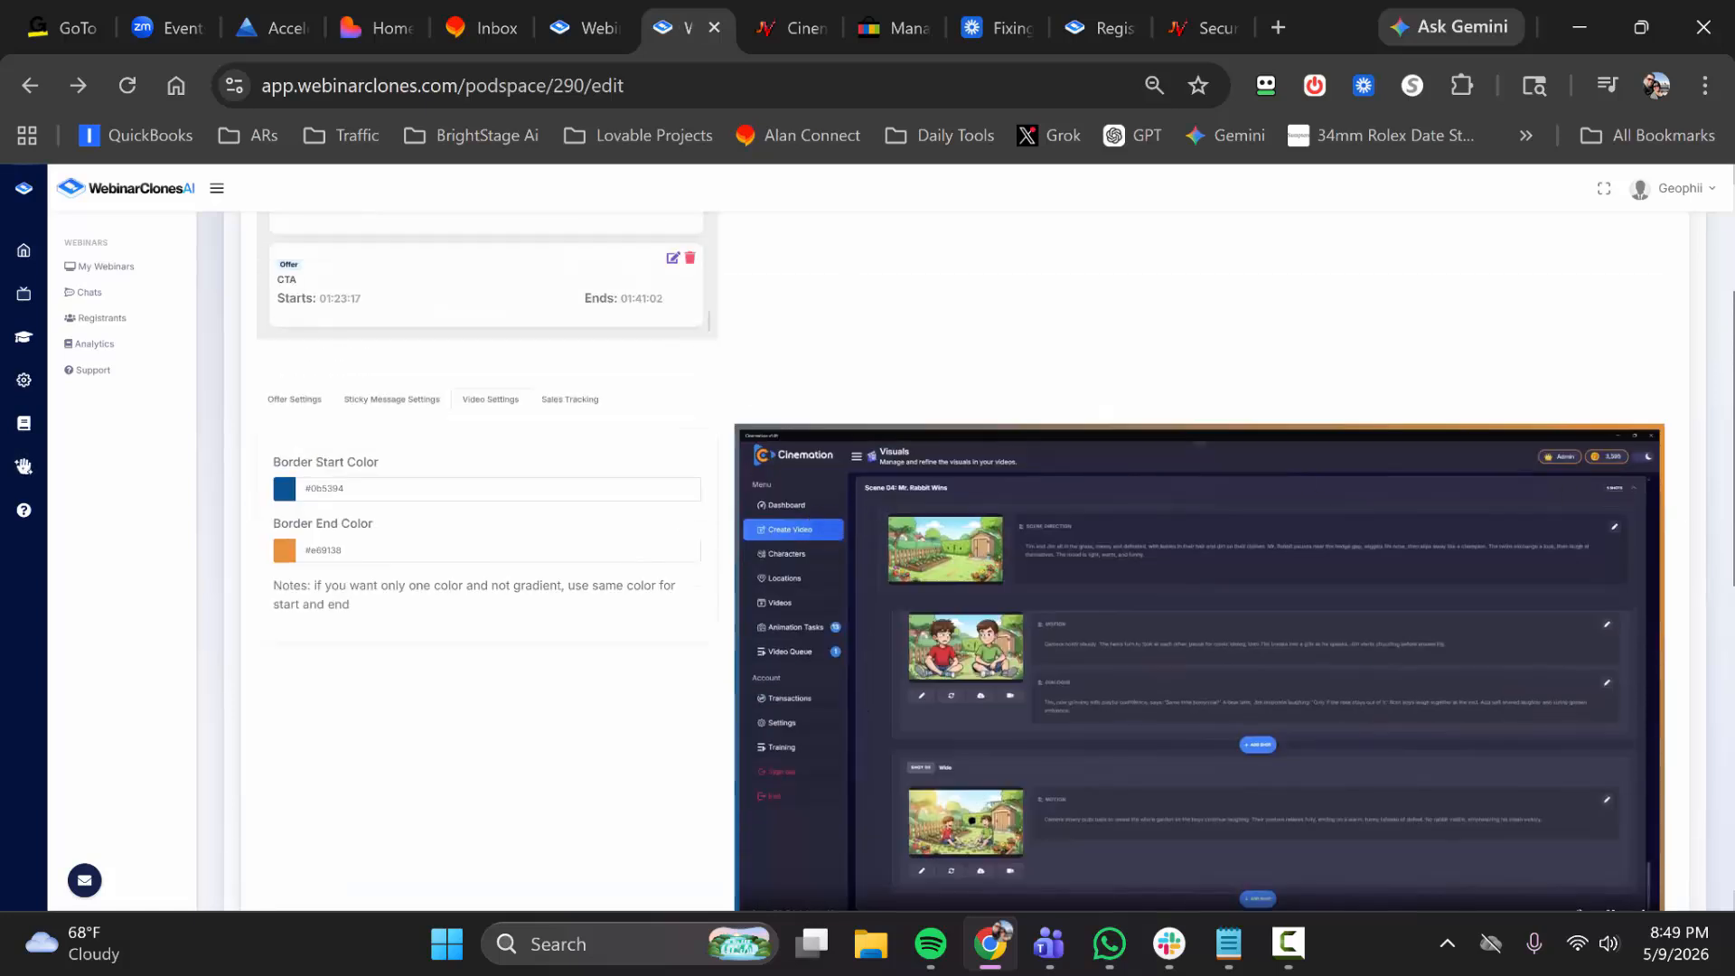
Try purple #6a329f and orange #e69138 as the video's border start color
{"action": "left_click", "coordinate": [499, 488]}
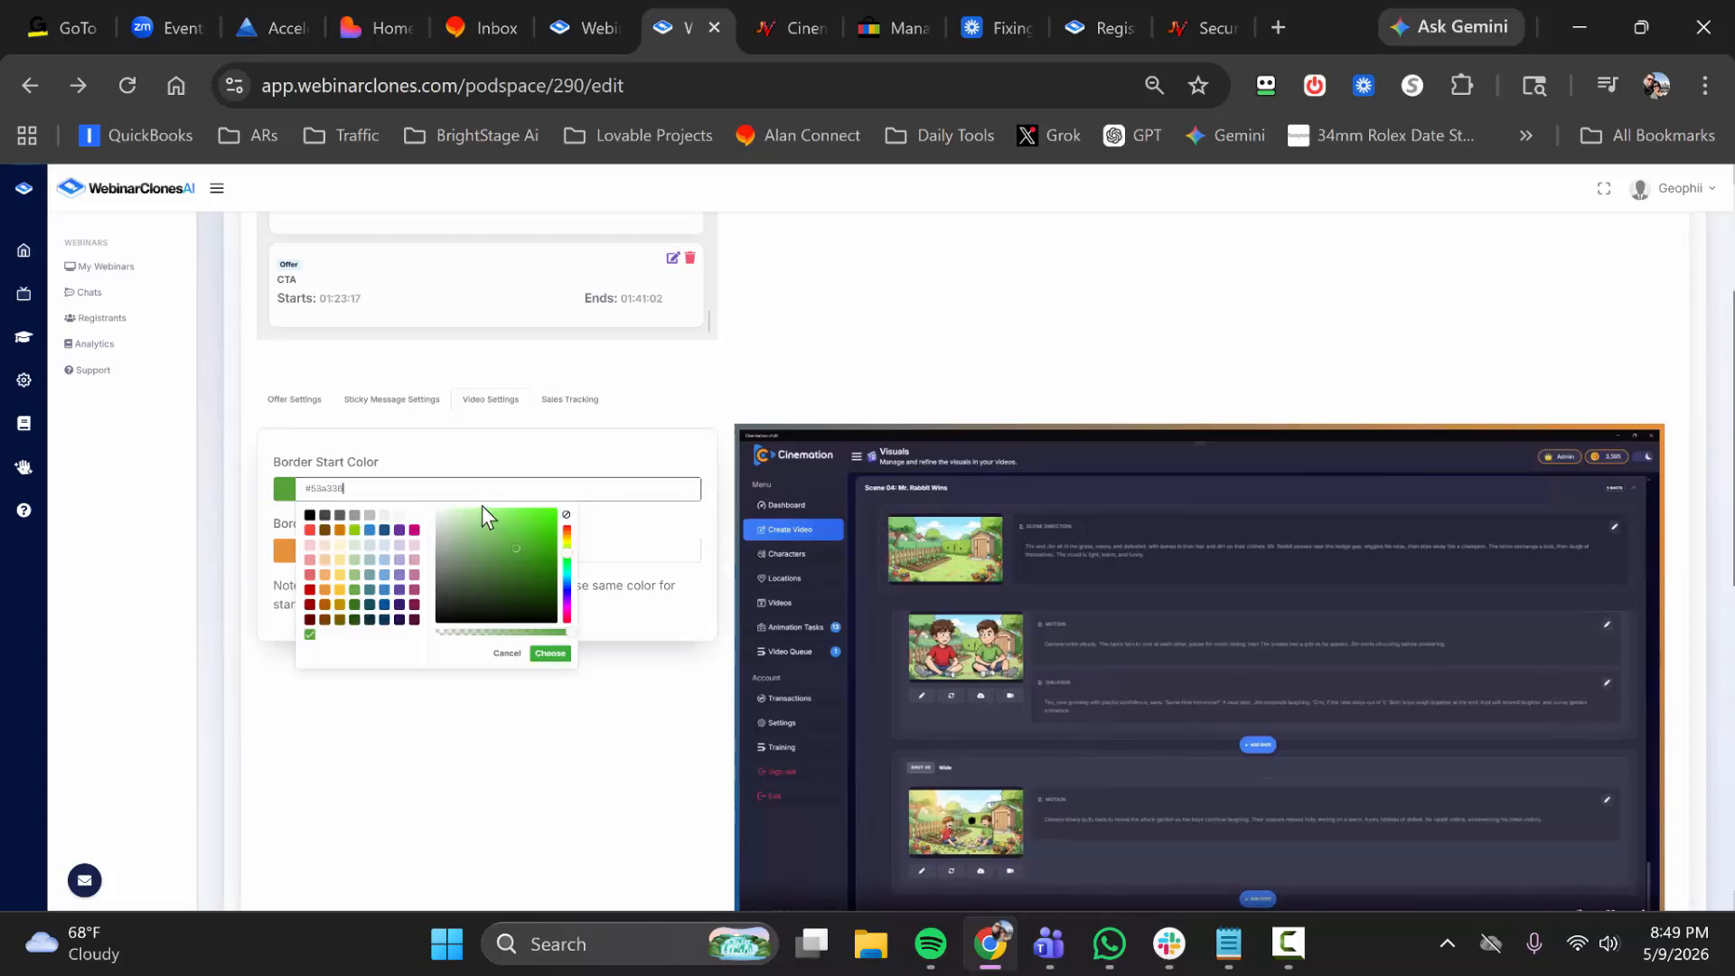
{"action": "left_click", "coordinate": [398, 530]}
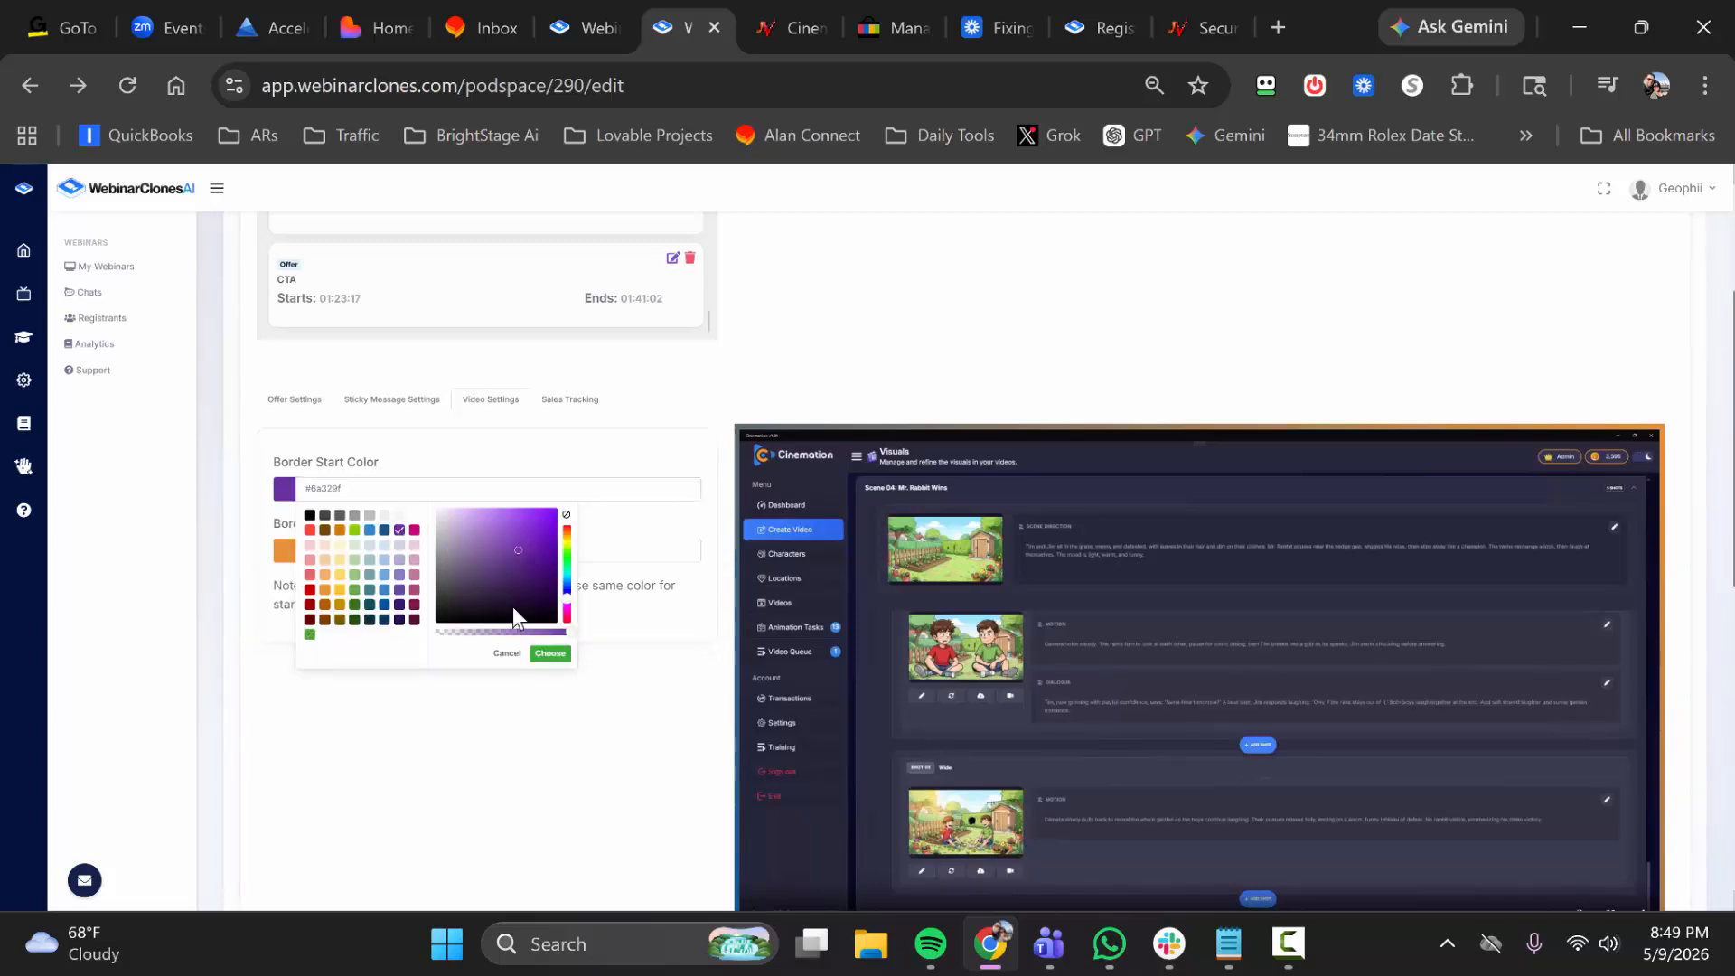
{"action": "left_click", "coordinate": [559, 654]}
{"action": "left_click", "coordinate": [422, 496]}
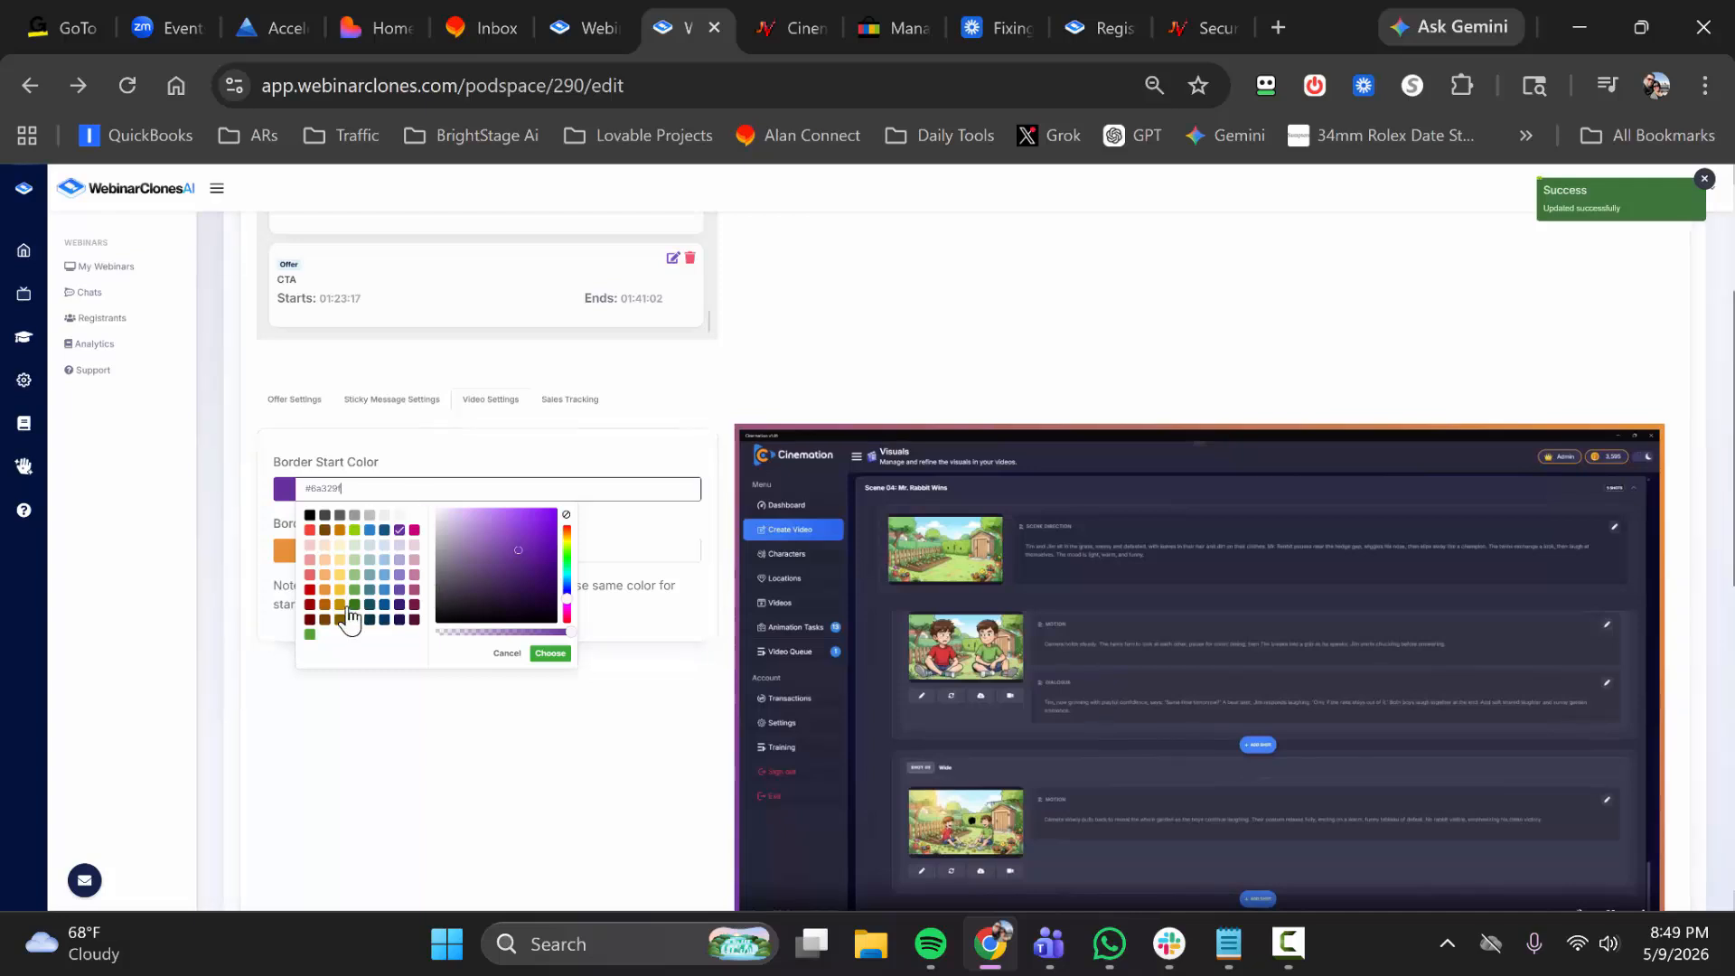
{"action": "left_click", "coordinate": [325, 589]}
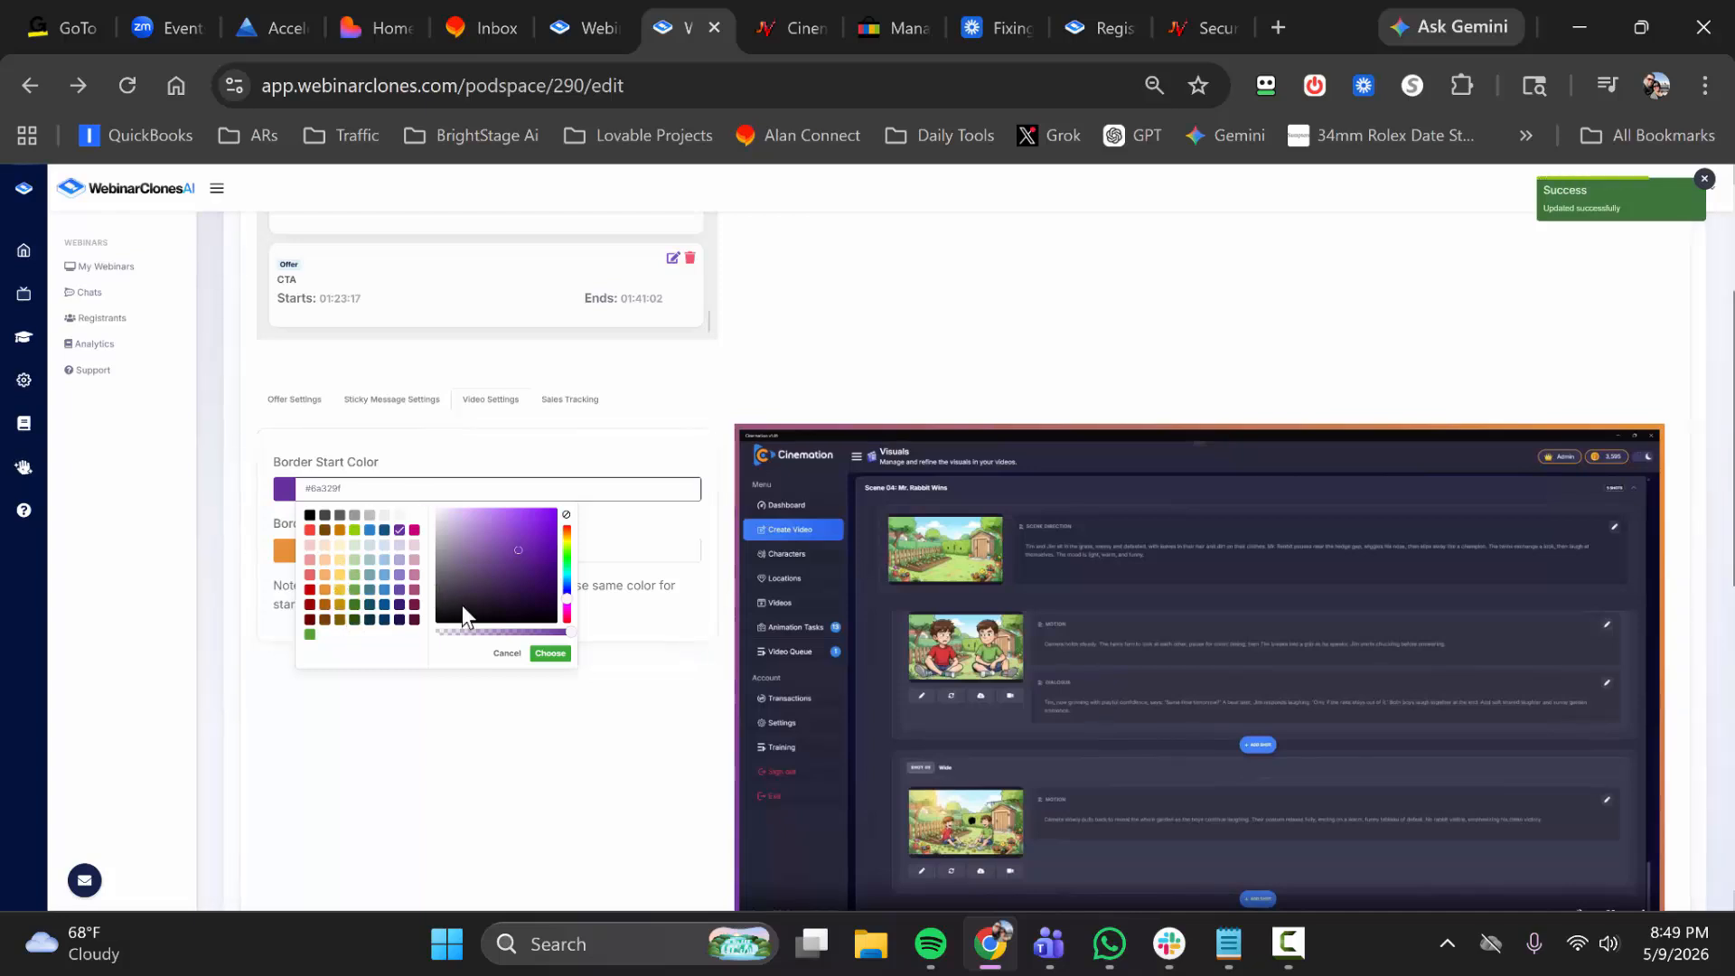
{"action": "left_click", "coordinate": [550, 653]}
{"action": "scroll", "coordinate": [642, 604], "scroll_direction": "down", "scroll_amount": 2}
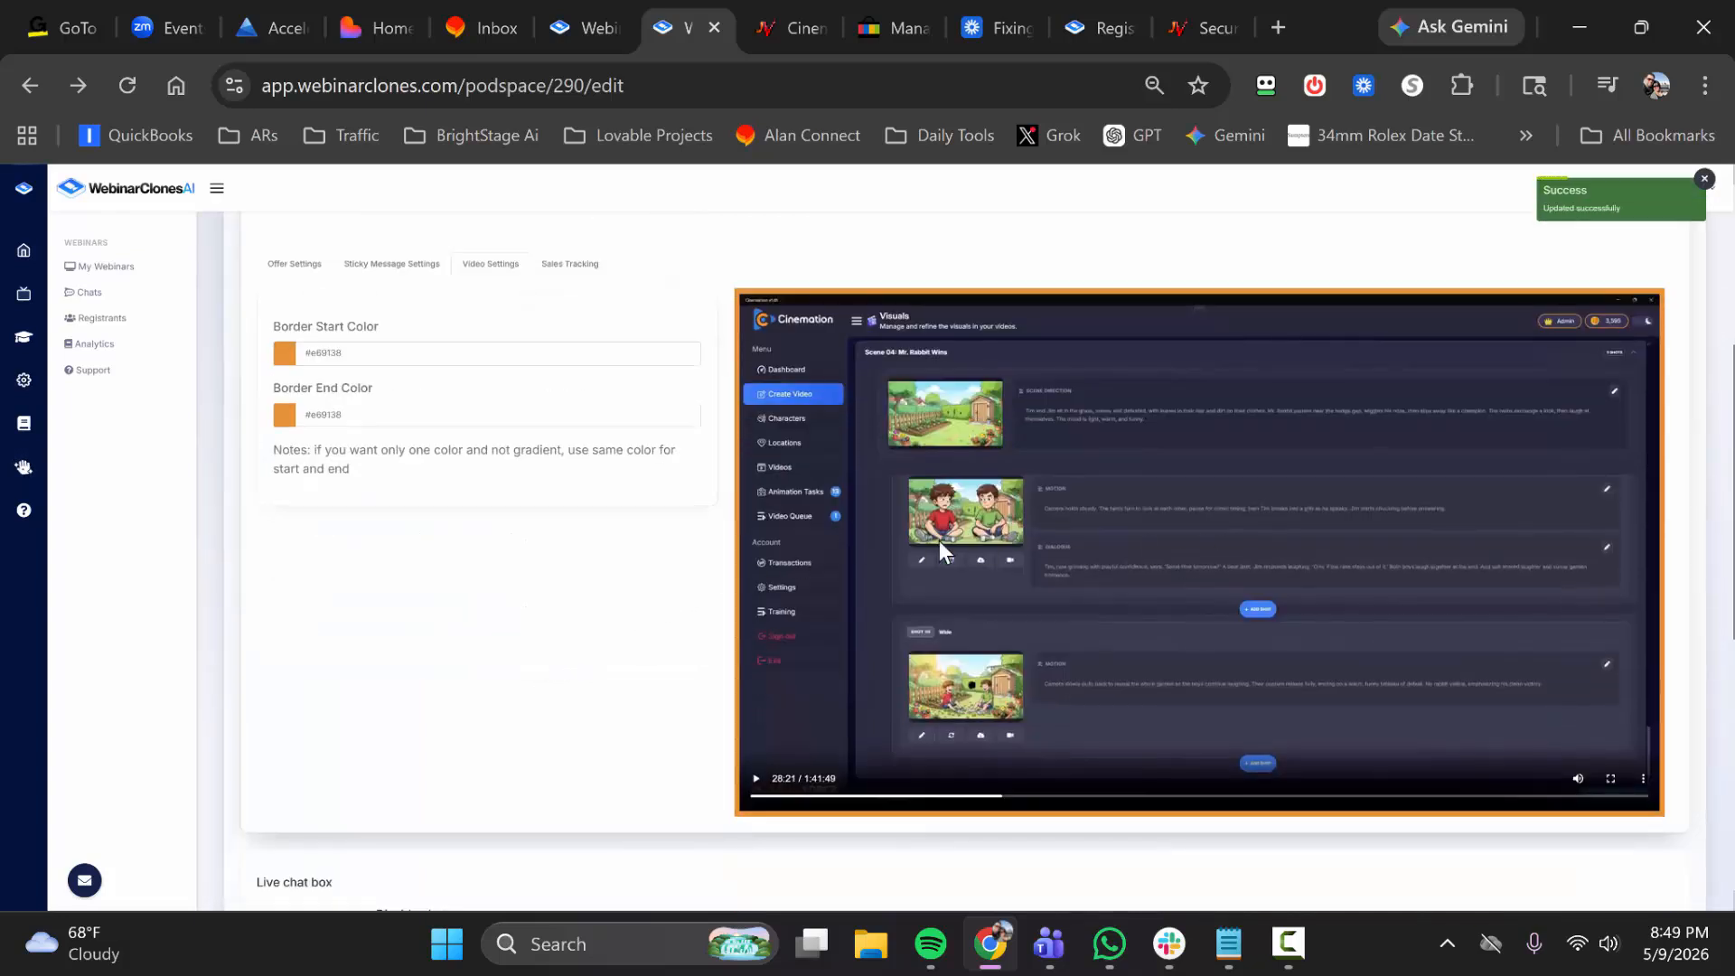
Set the video's border start color to light blue #6fa8dc and its border end color to dark green
{"action": "left_click", "coordinate": [422, 353]}
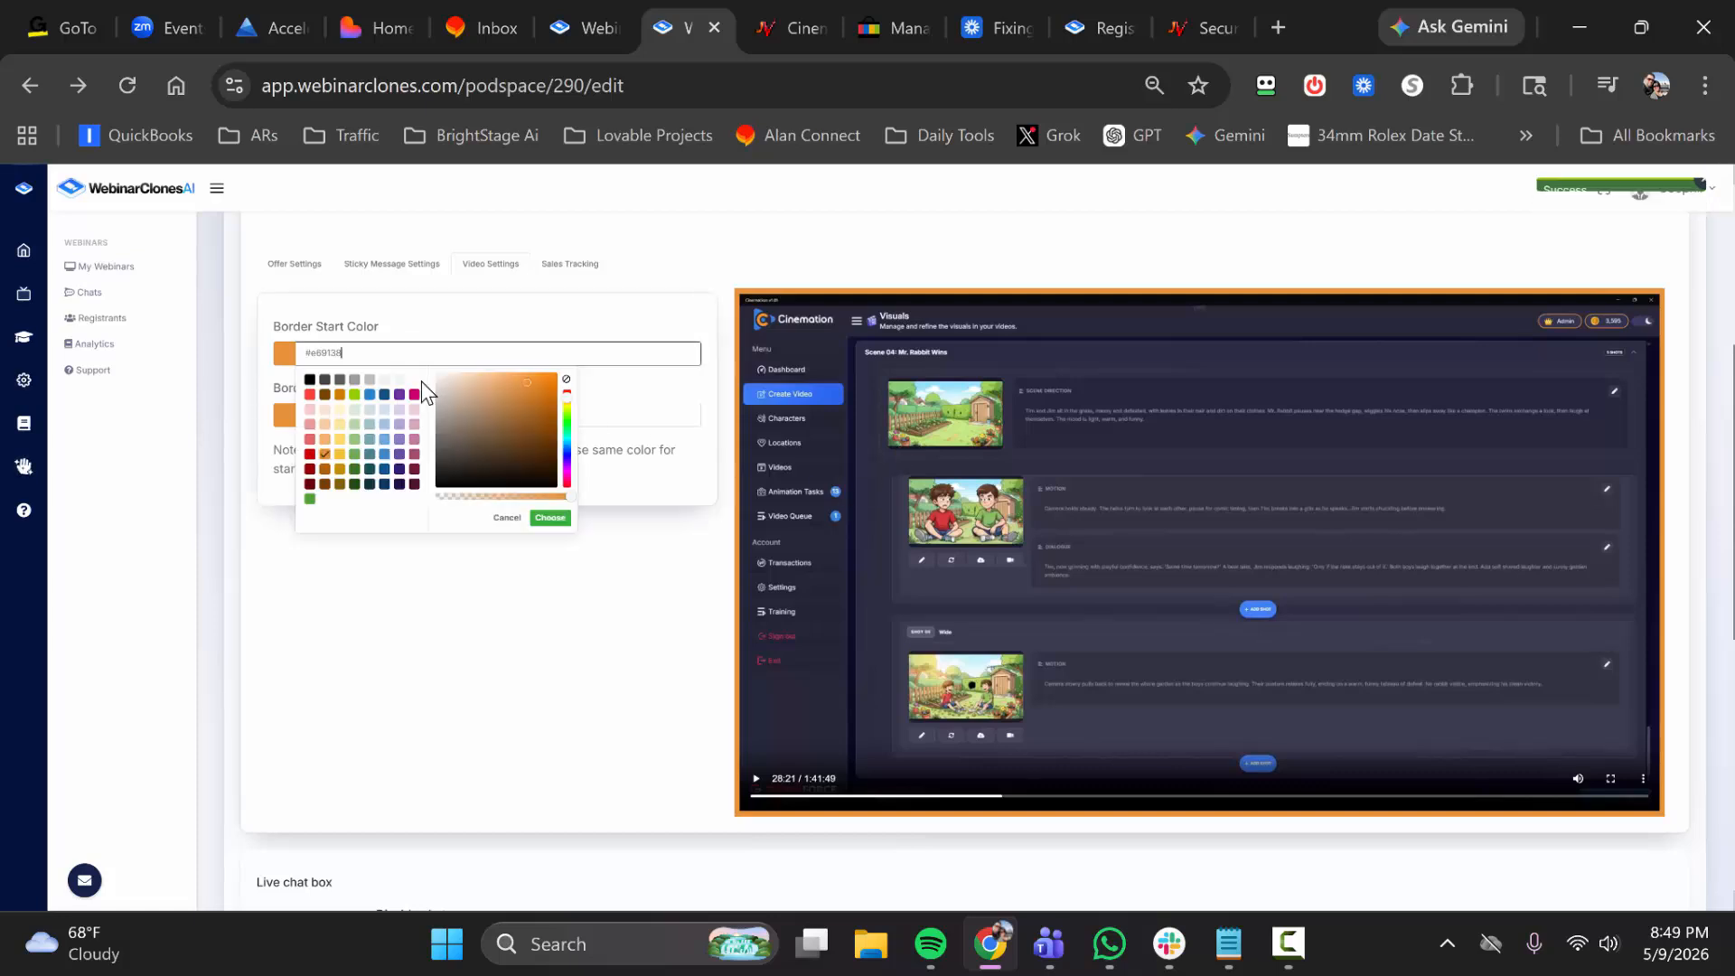
{"action": "left_click", "coordinate": [382, 440]}
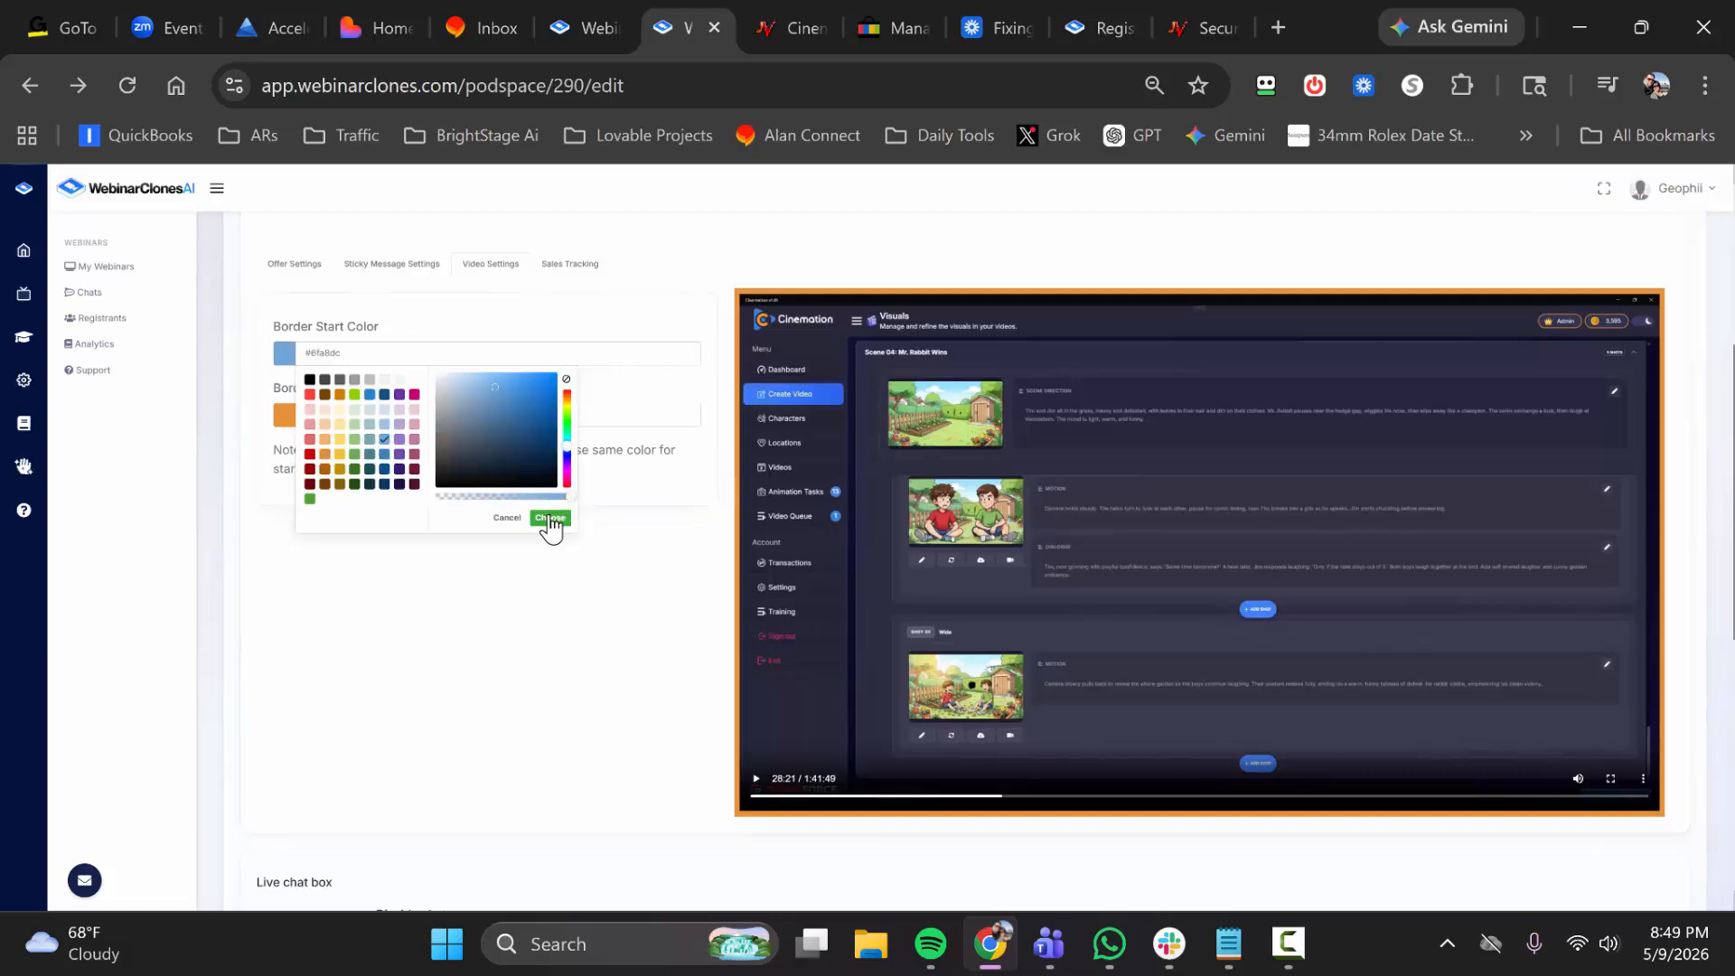
{"action": "left_click", "coordinate": [551, 517]}
{"action": "left_click", "coordinate": [422, 414]}
{"action": "left_click", "coordinate": [516, 475]}
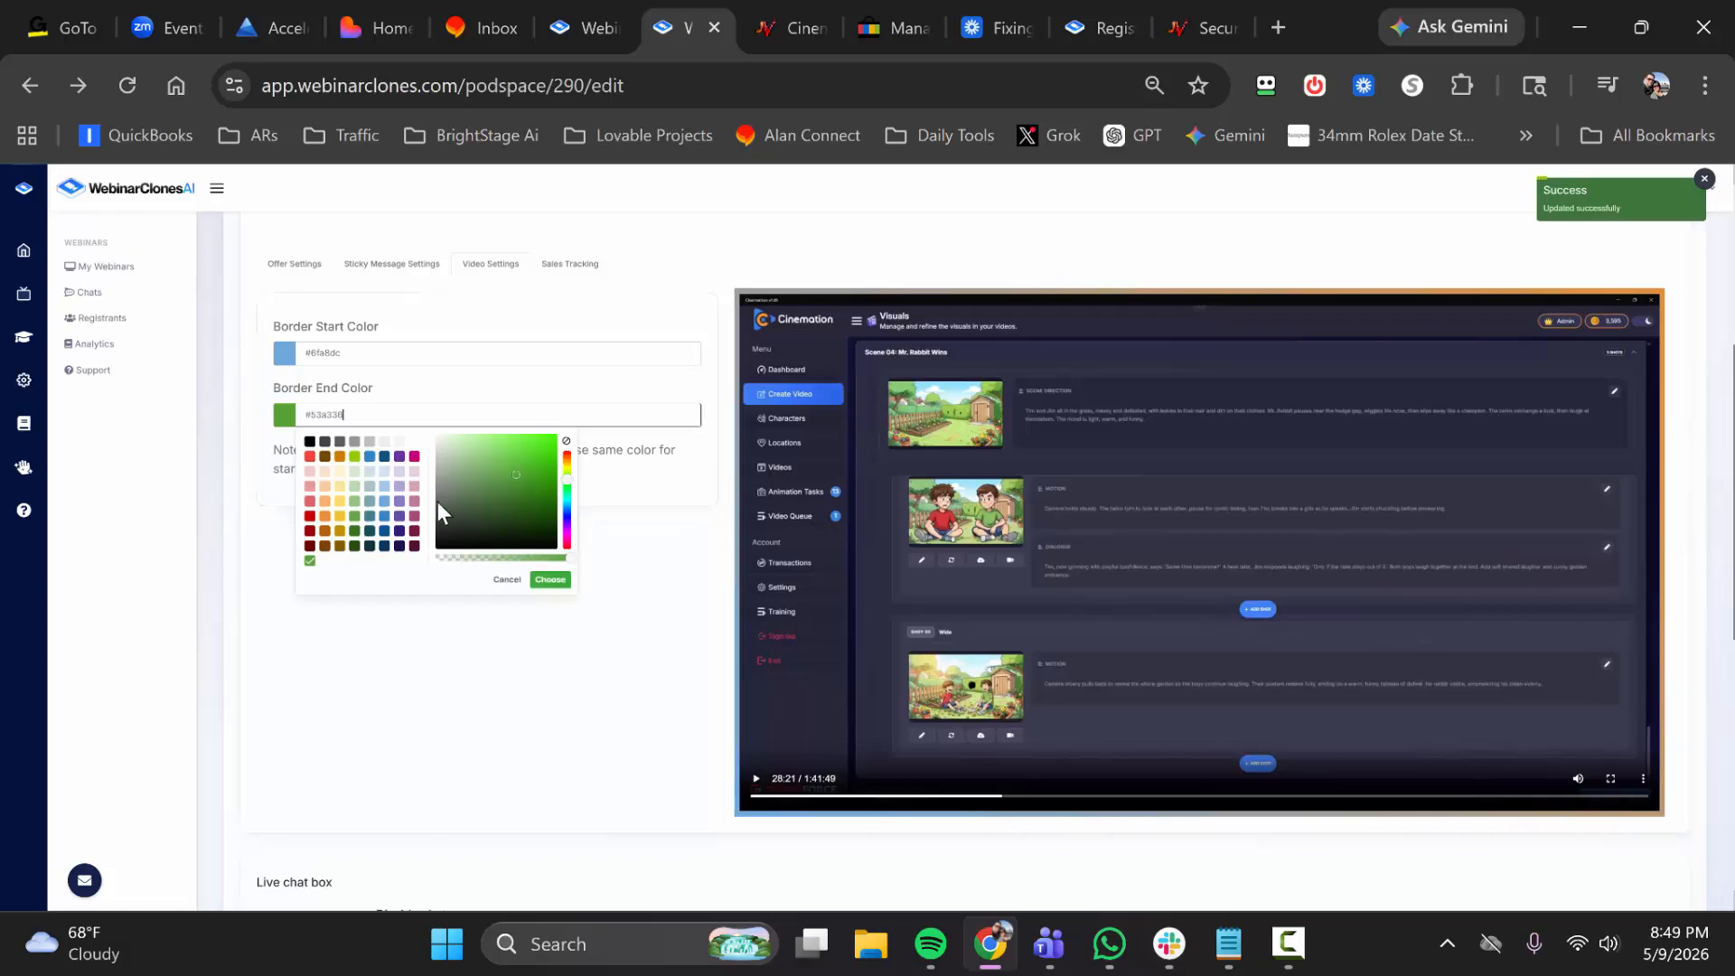
{"action": "left_click", "coordinate": [554, 526]}
{"action": "left_click", "coordinate": [550, 579]}
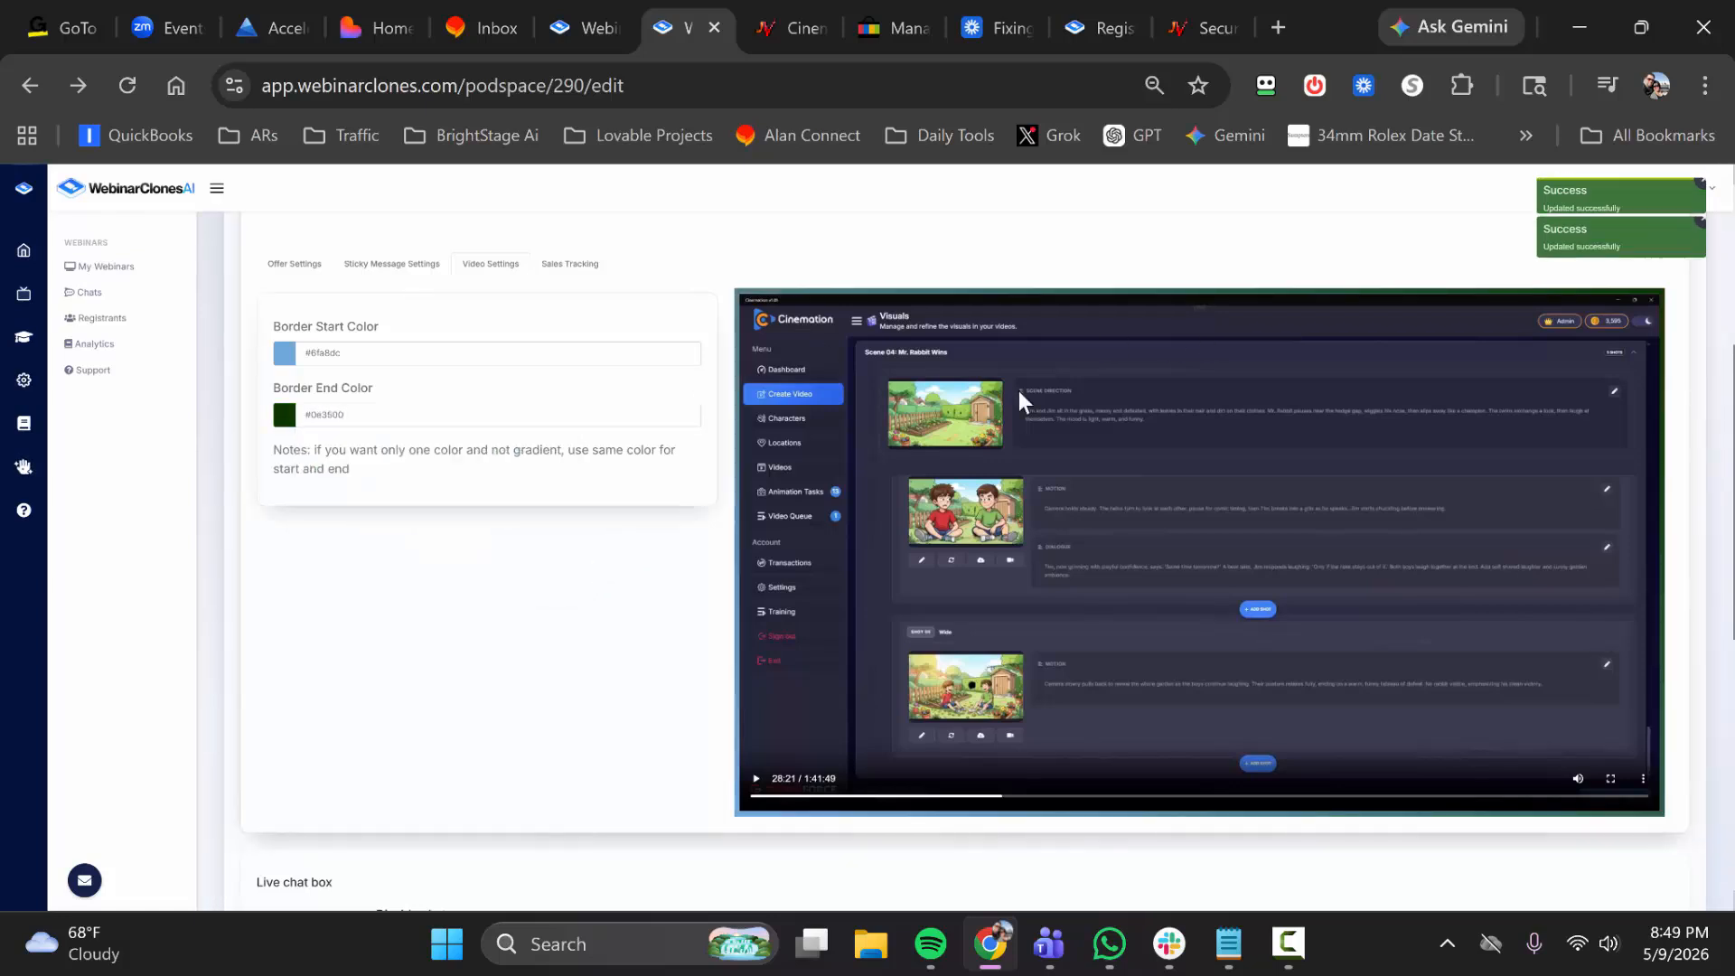
Check the border start colors in the offer settings and the sticky message settings
{"action": "left_click", "coordinate": [480, 353]}
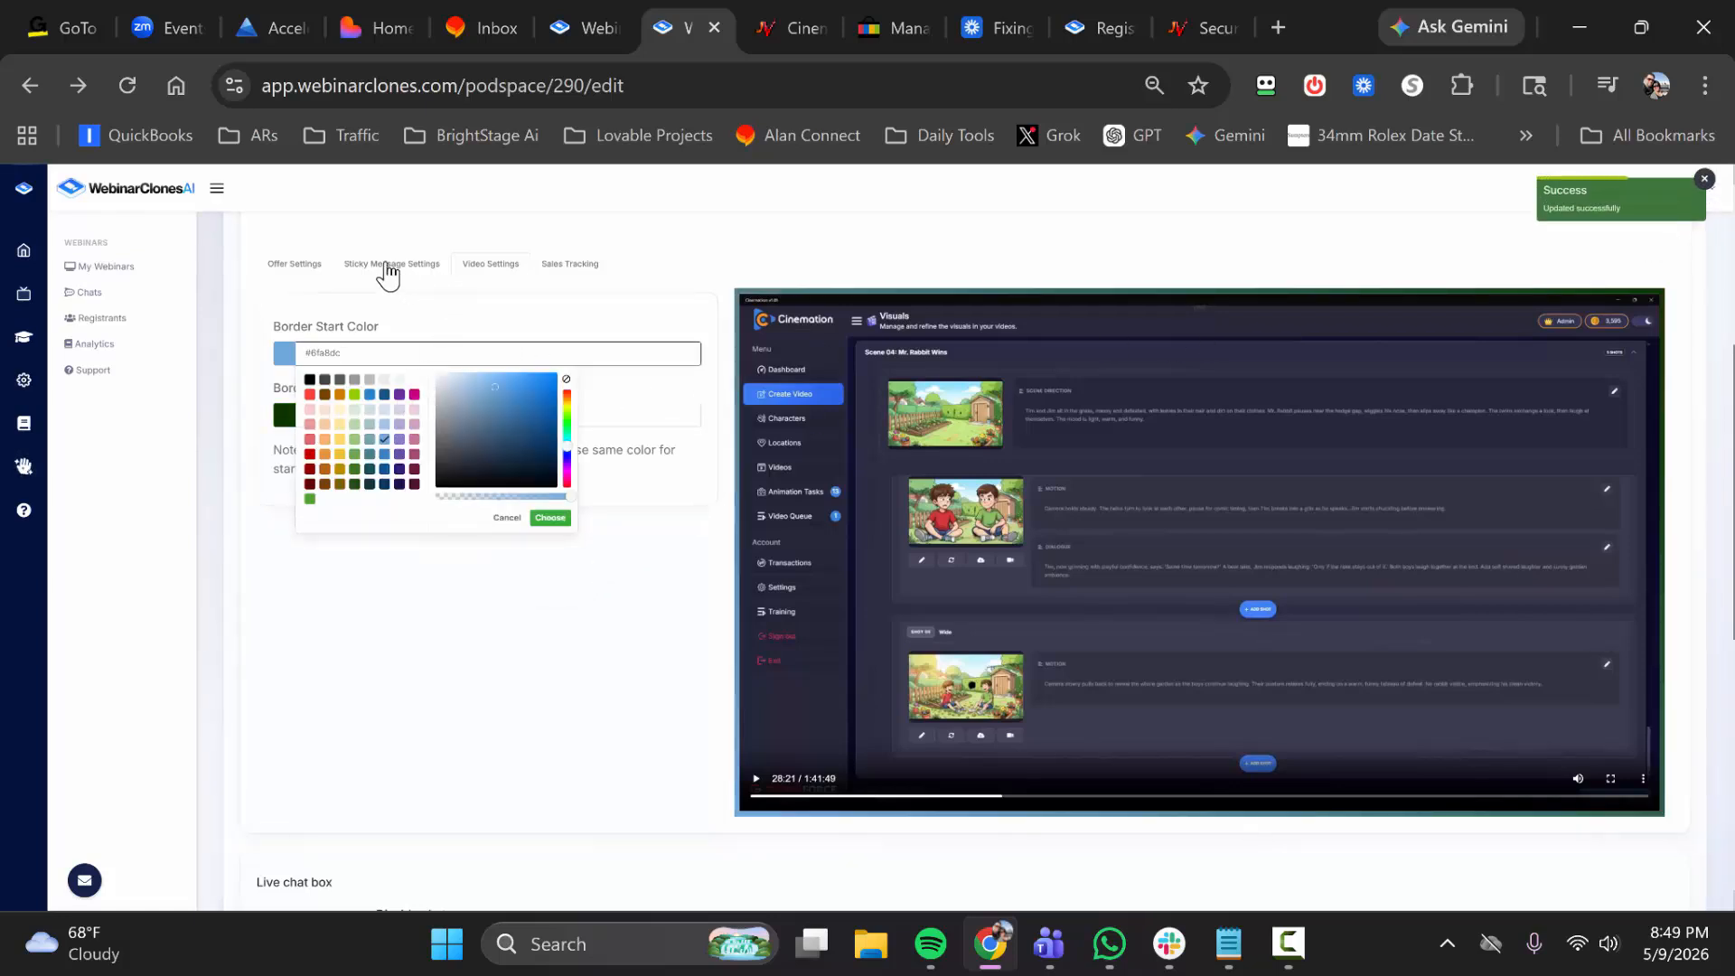
{"action": "left_click", "coordinate": [295, 277]}
{"action": "left_click", "coordinate": [389, 352]}
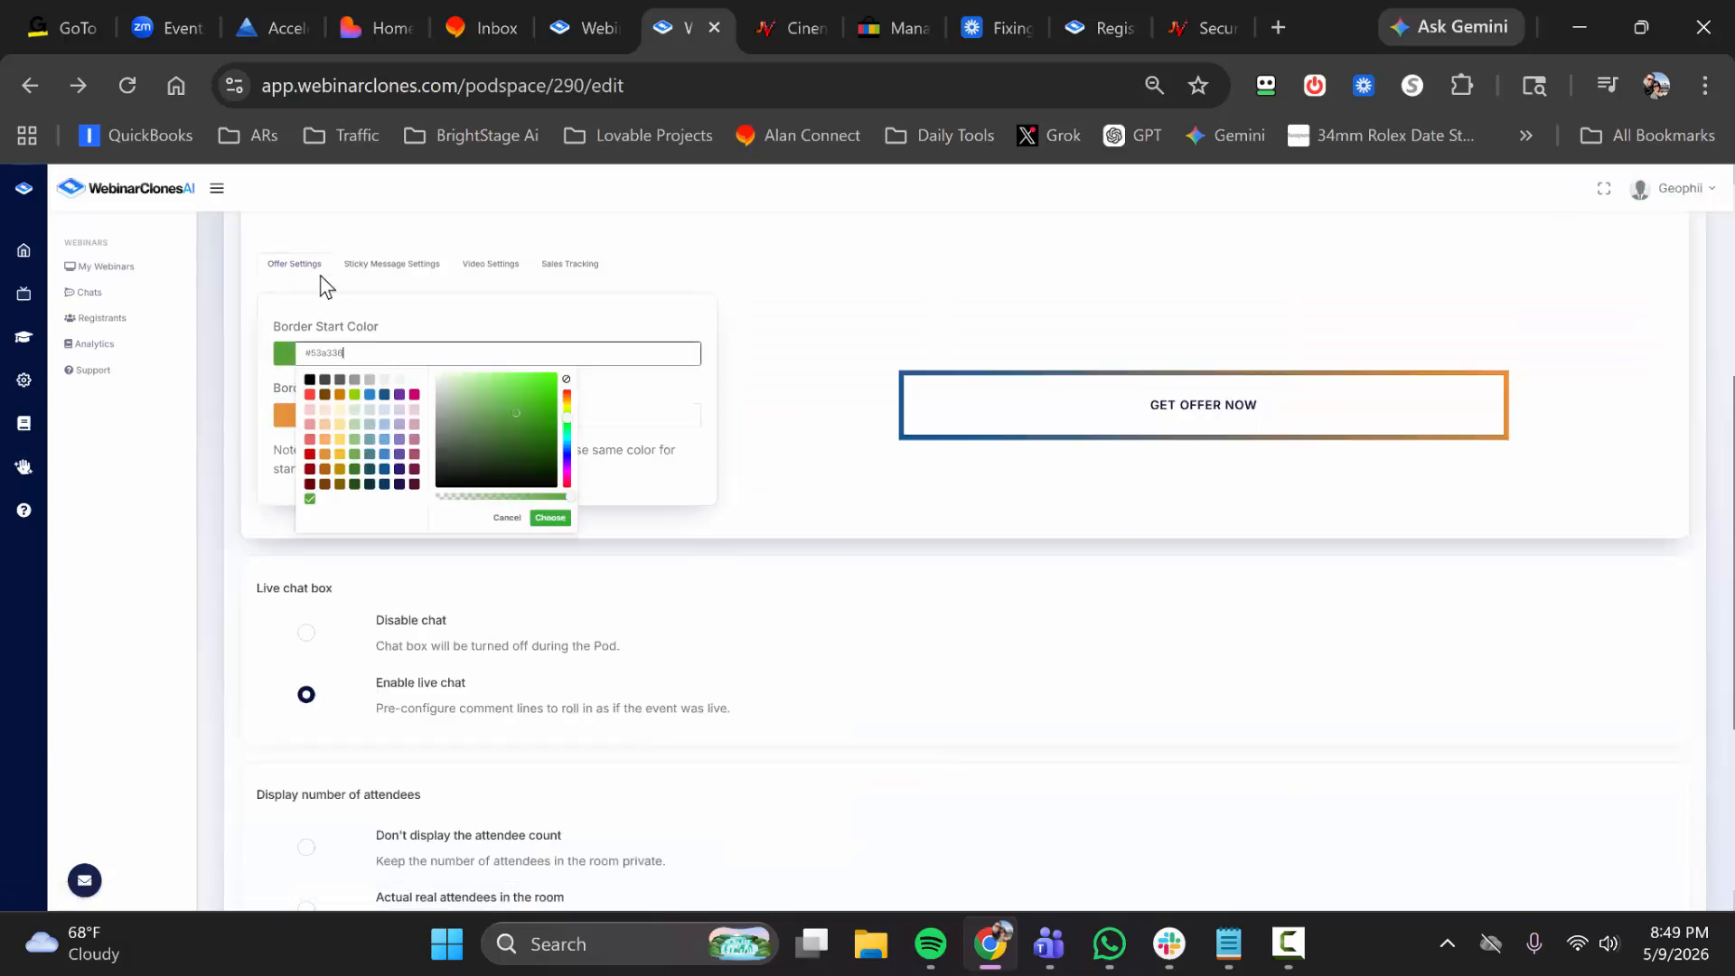
{"action": "left_click", "coordinate": [358, 274]}
{"action": "left_click", "coordinate": [398, 350]}
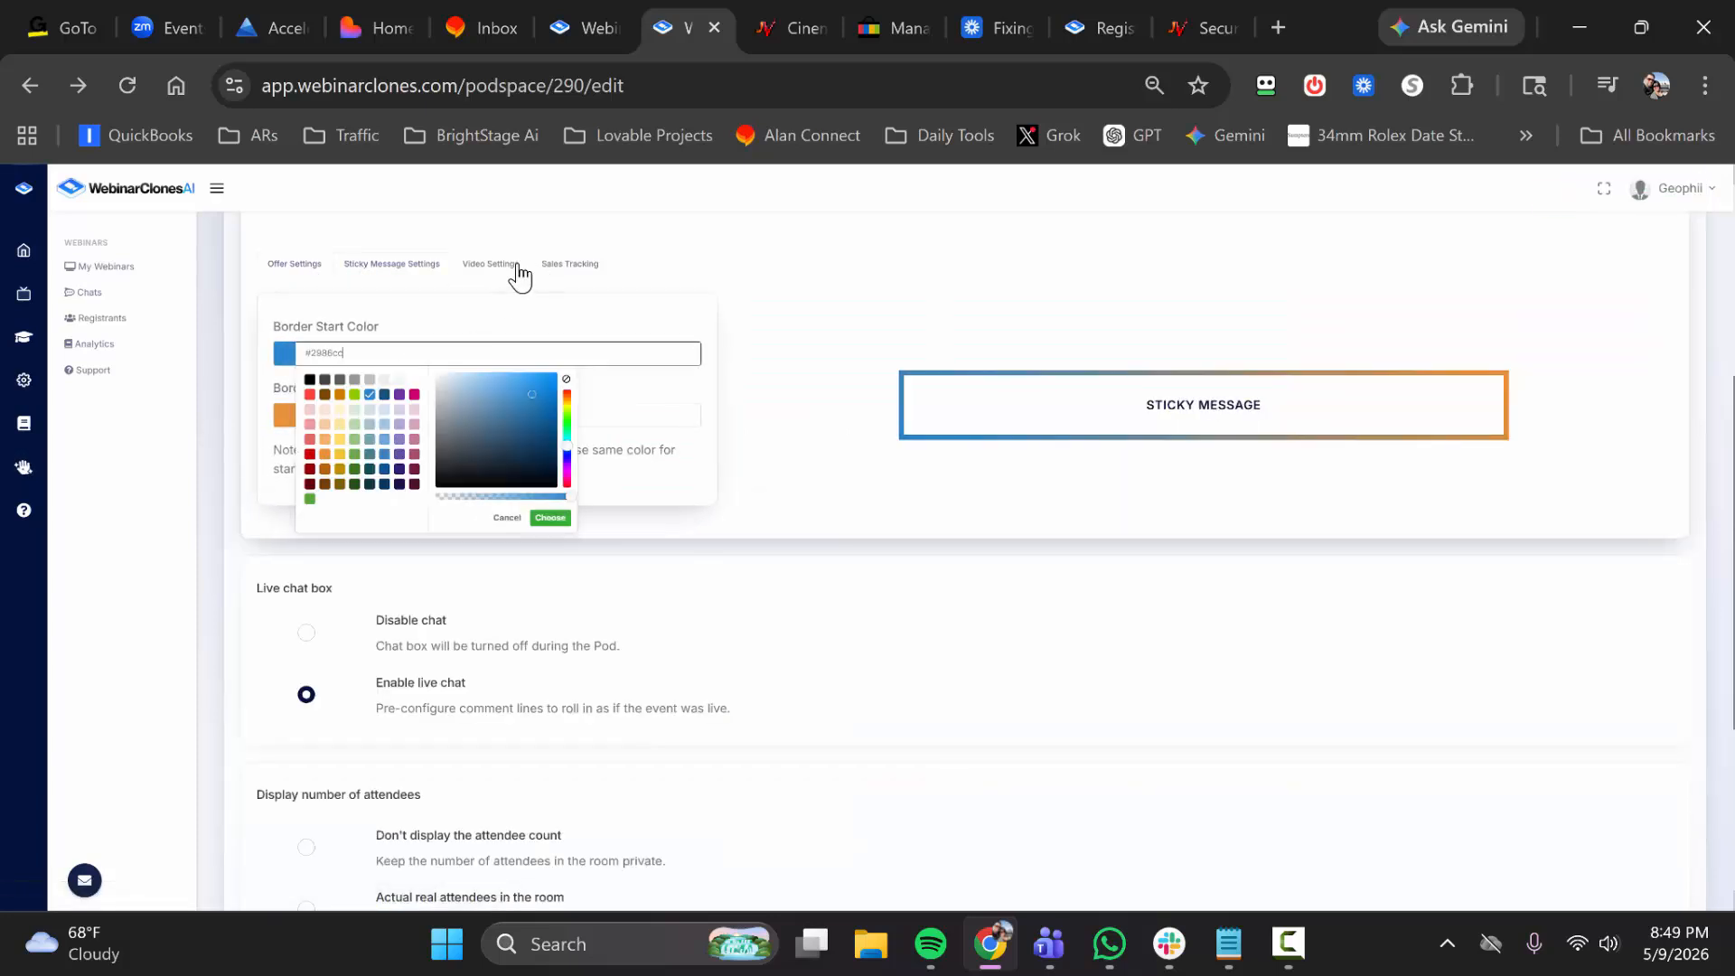
Set the video's border start color to the sticky message's blue, #2986cc
{"action": "left_click", "coordinate": [490, 263]}
{"action": "left_click", "coordinate": [427, 350]}
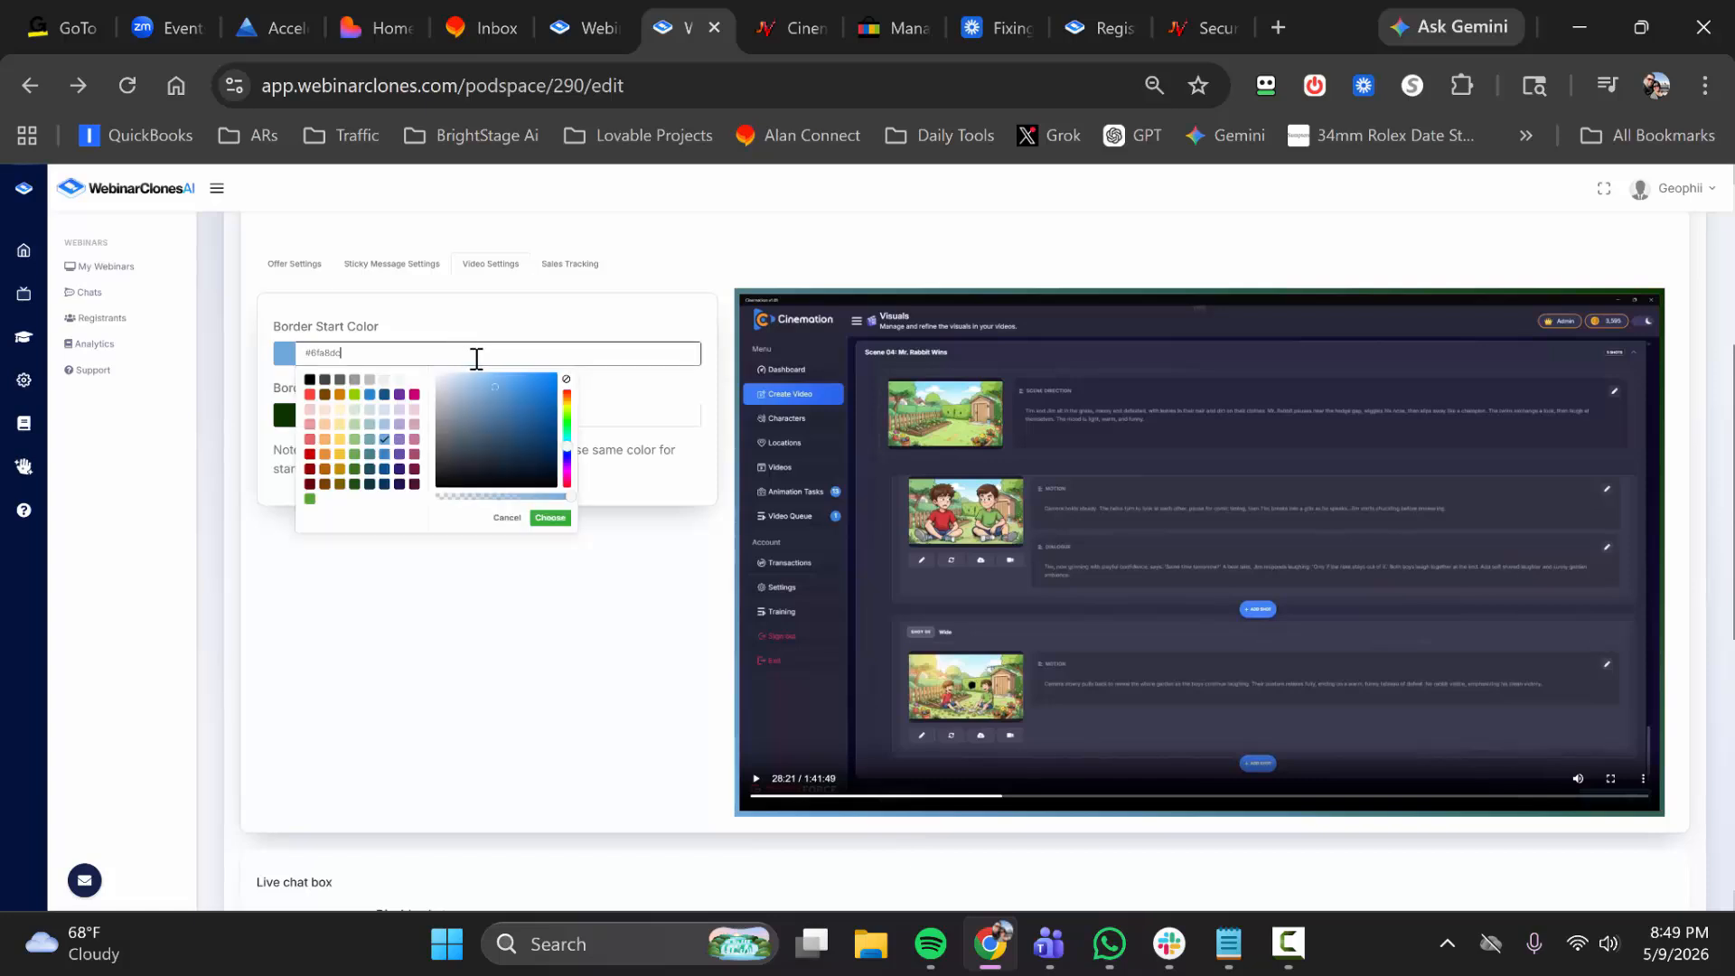
{"action": "left_click", "coordinate": [370, 395]}
{"action": "left_click", "coordinate": [548, 519]}
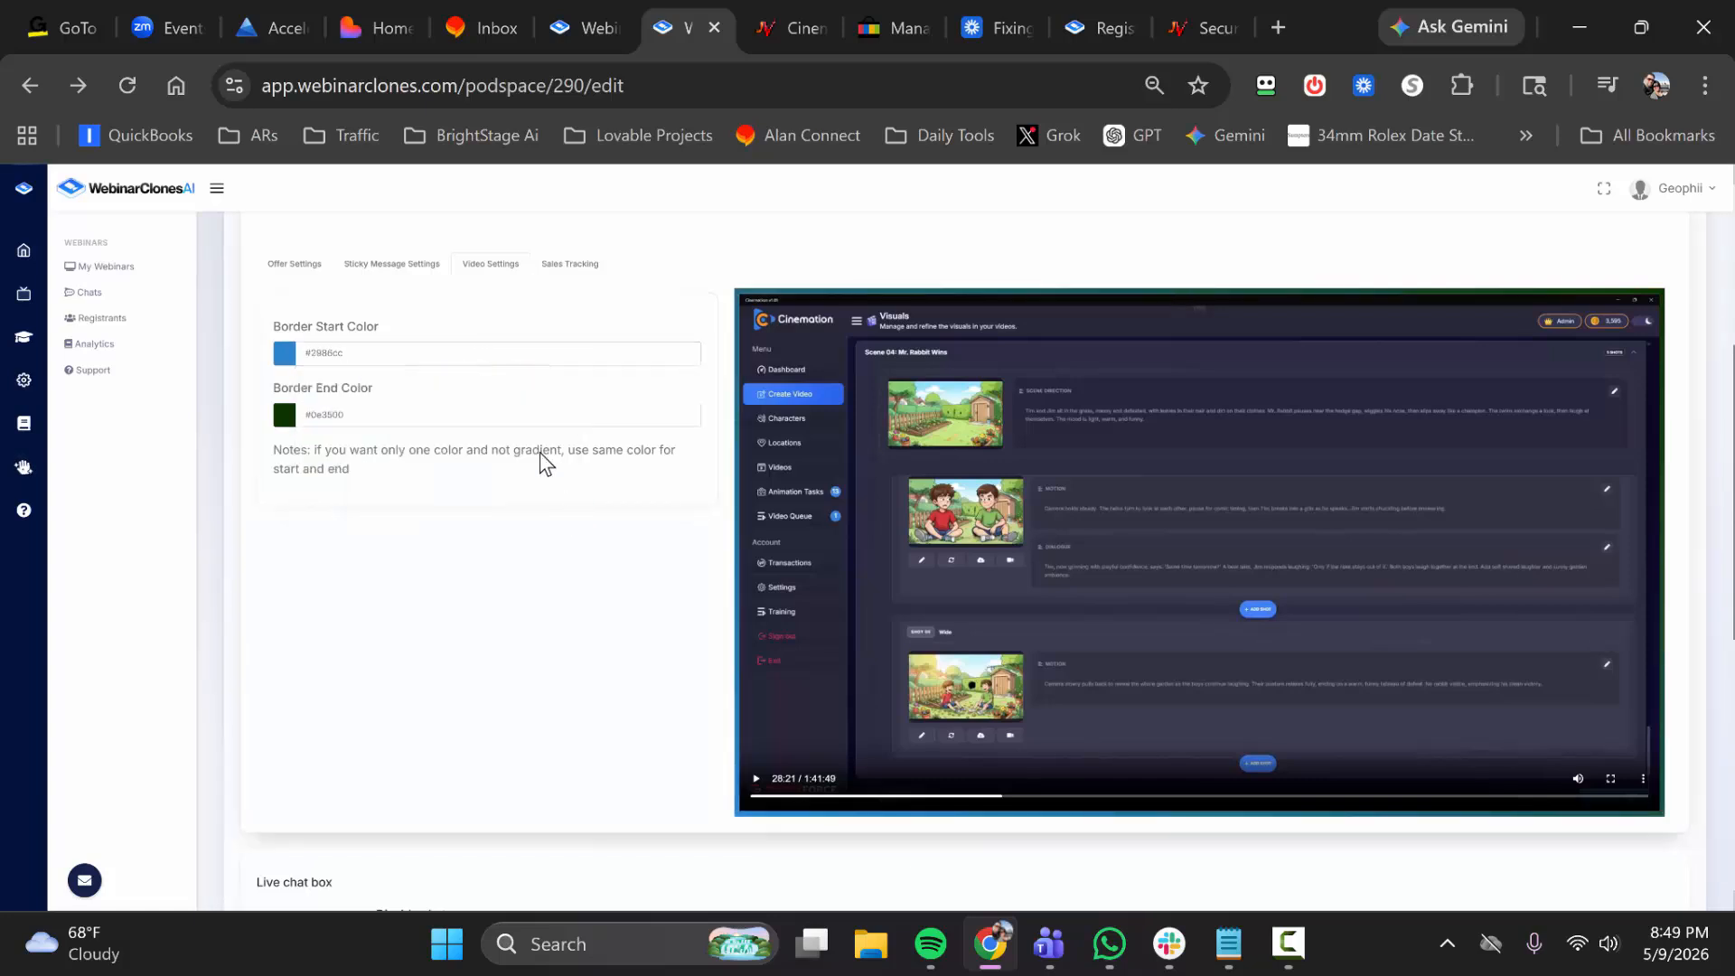
Set the video's border end color to orange #e69138 and review it against the live event settings
{"action": "left_click", "coordinate": [417, 414]}
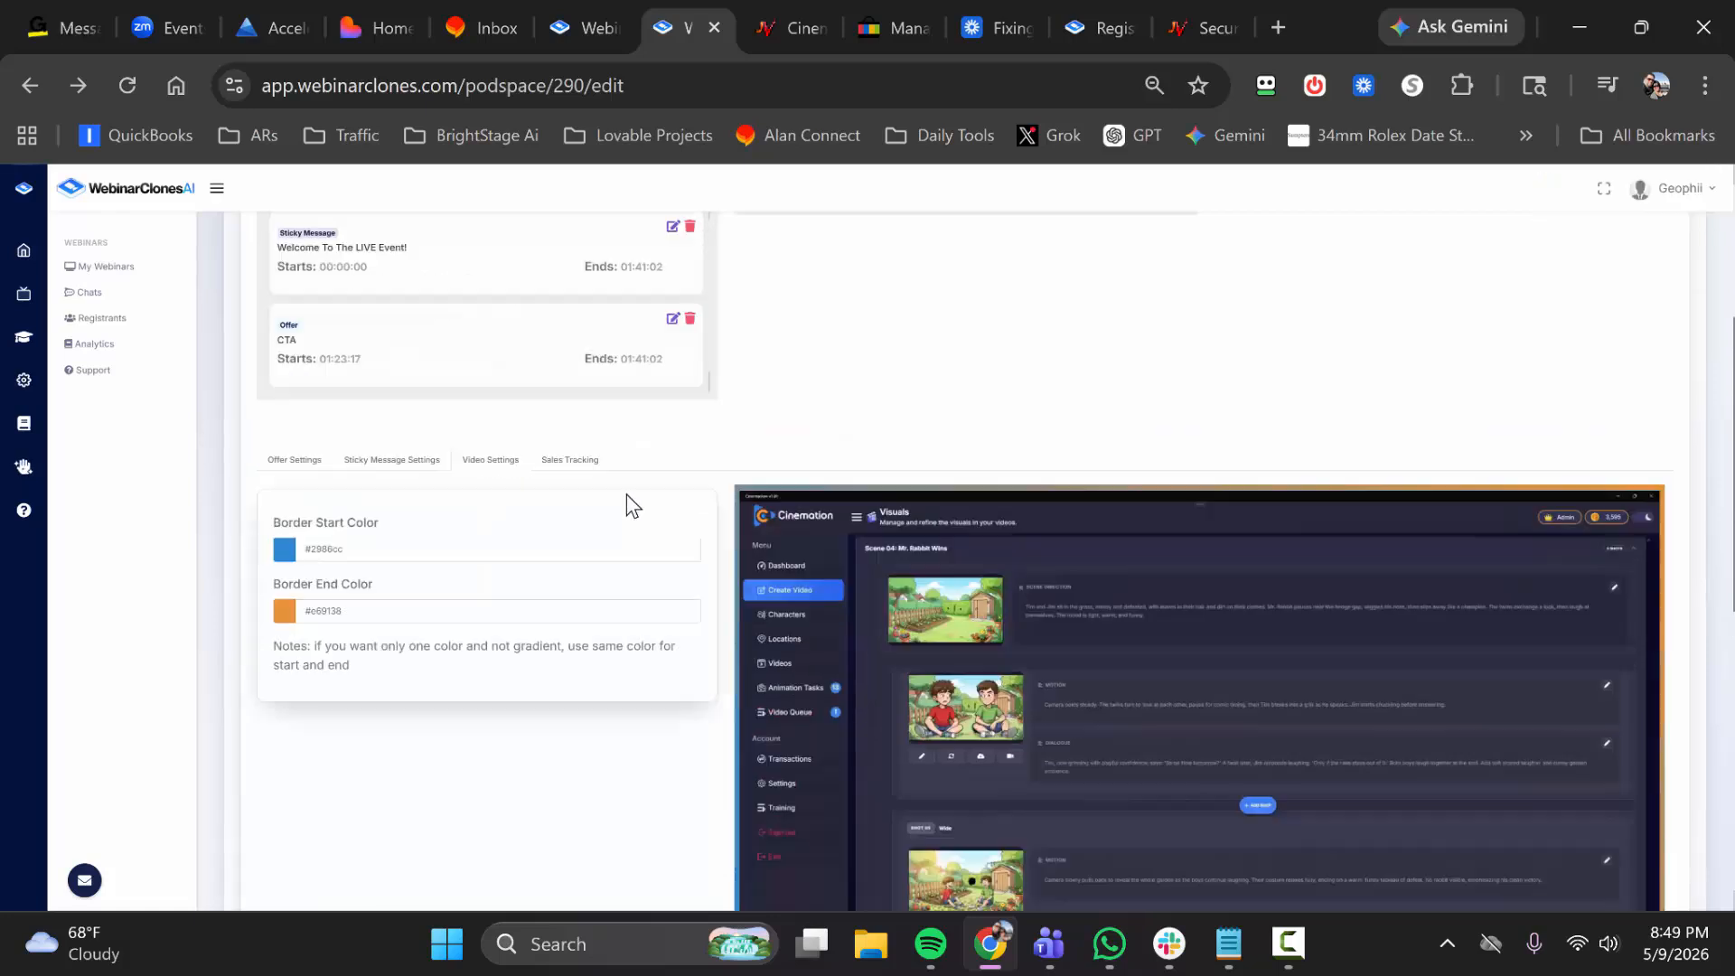
{"action": "scroll", "coordinate": [626, 494], "scroll_direction": "up", "scroll_amount": 4}
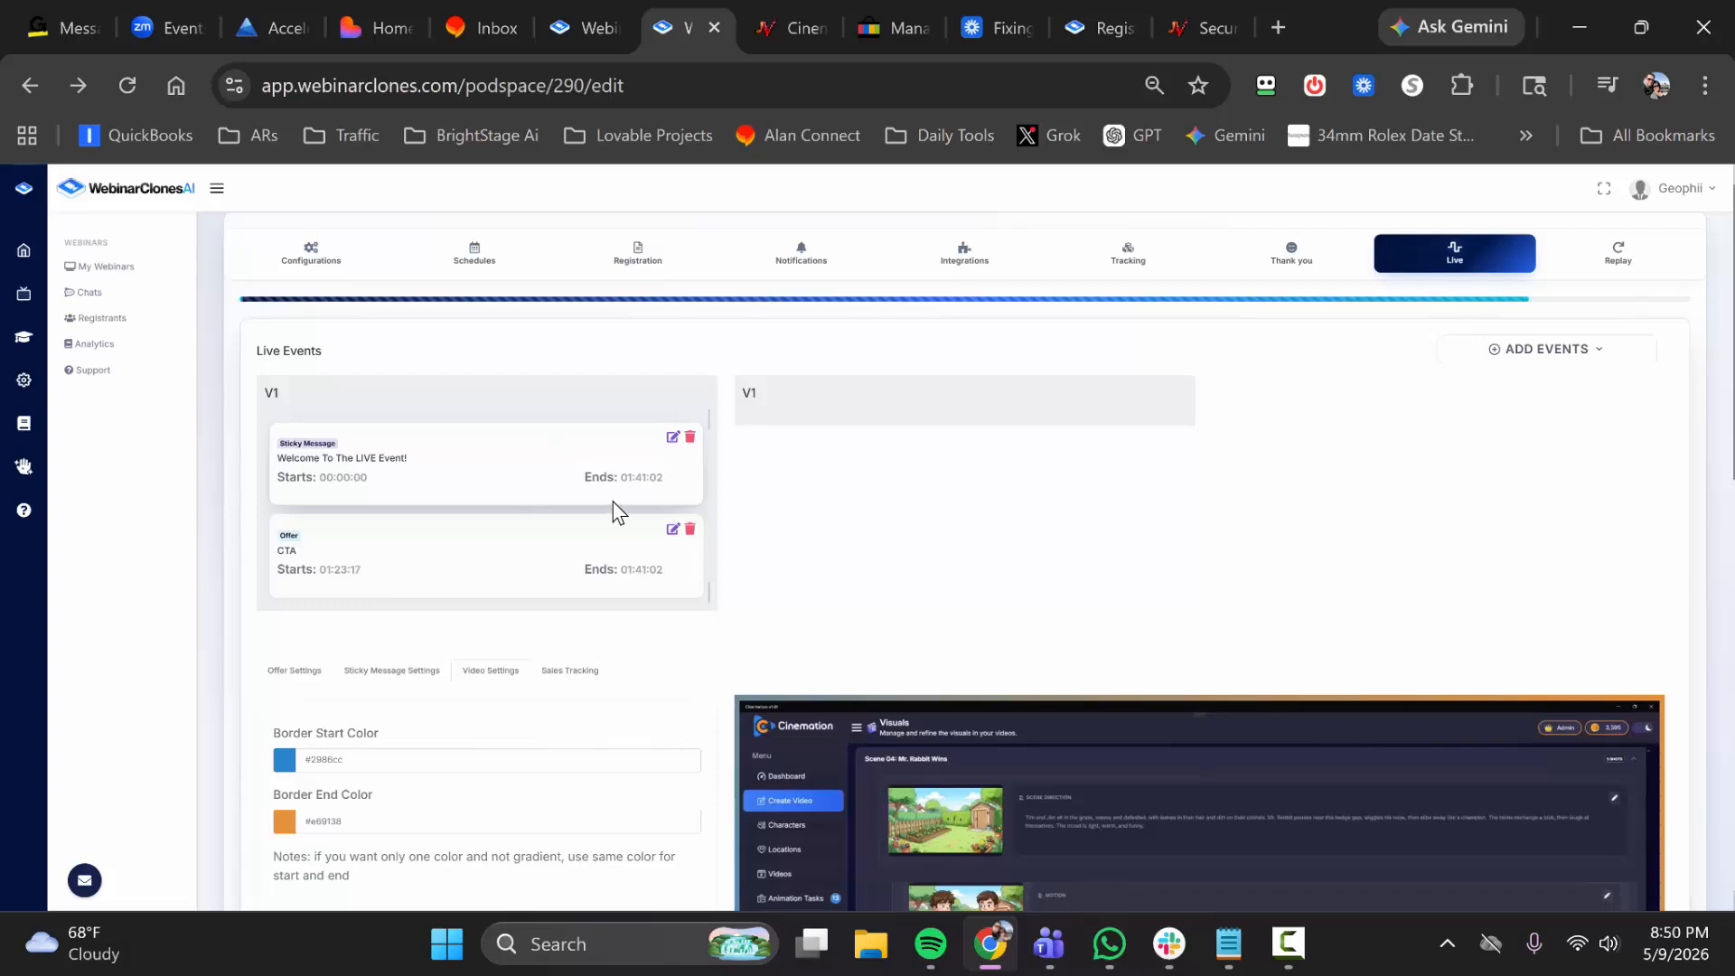
{"action": "scroll", "coordinate": [617, 502], "scroll_direction": "down", "scroll_amount": 5}
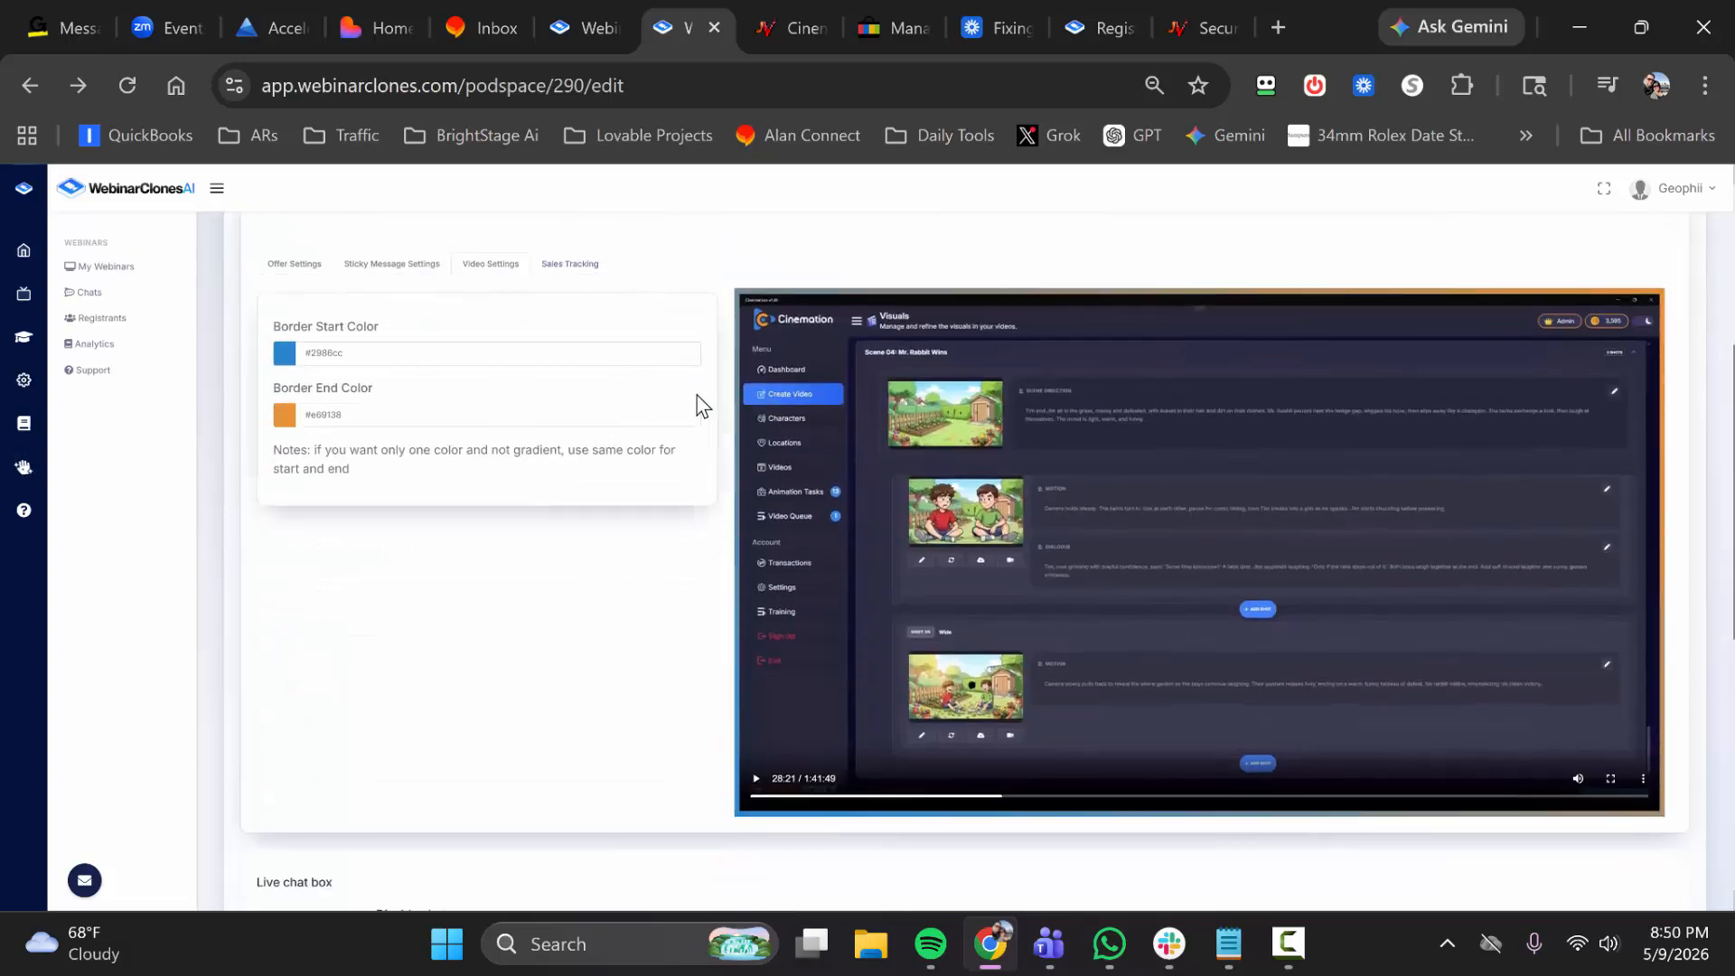
{"action": "scroll", "coordinate": [723, 361], "scroll_direction": "up", "scroll_amount": 5}
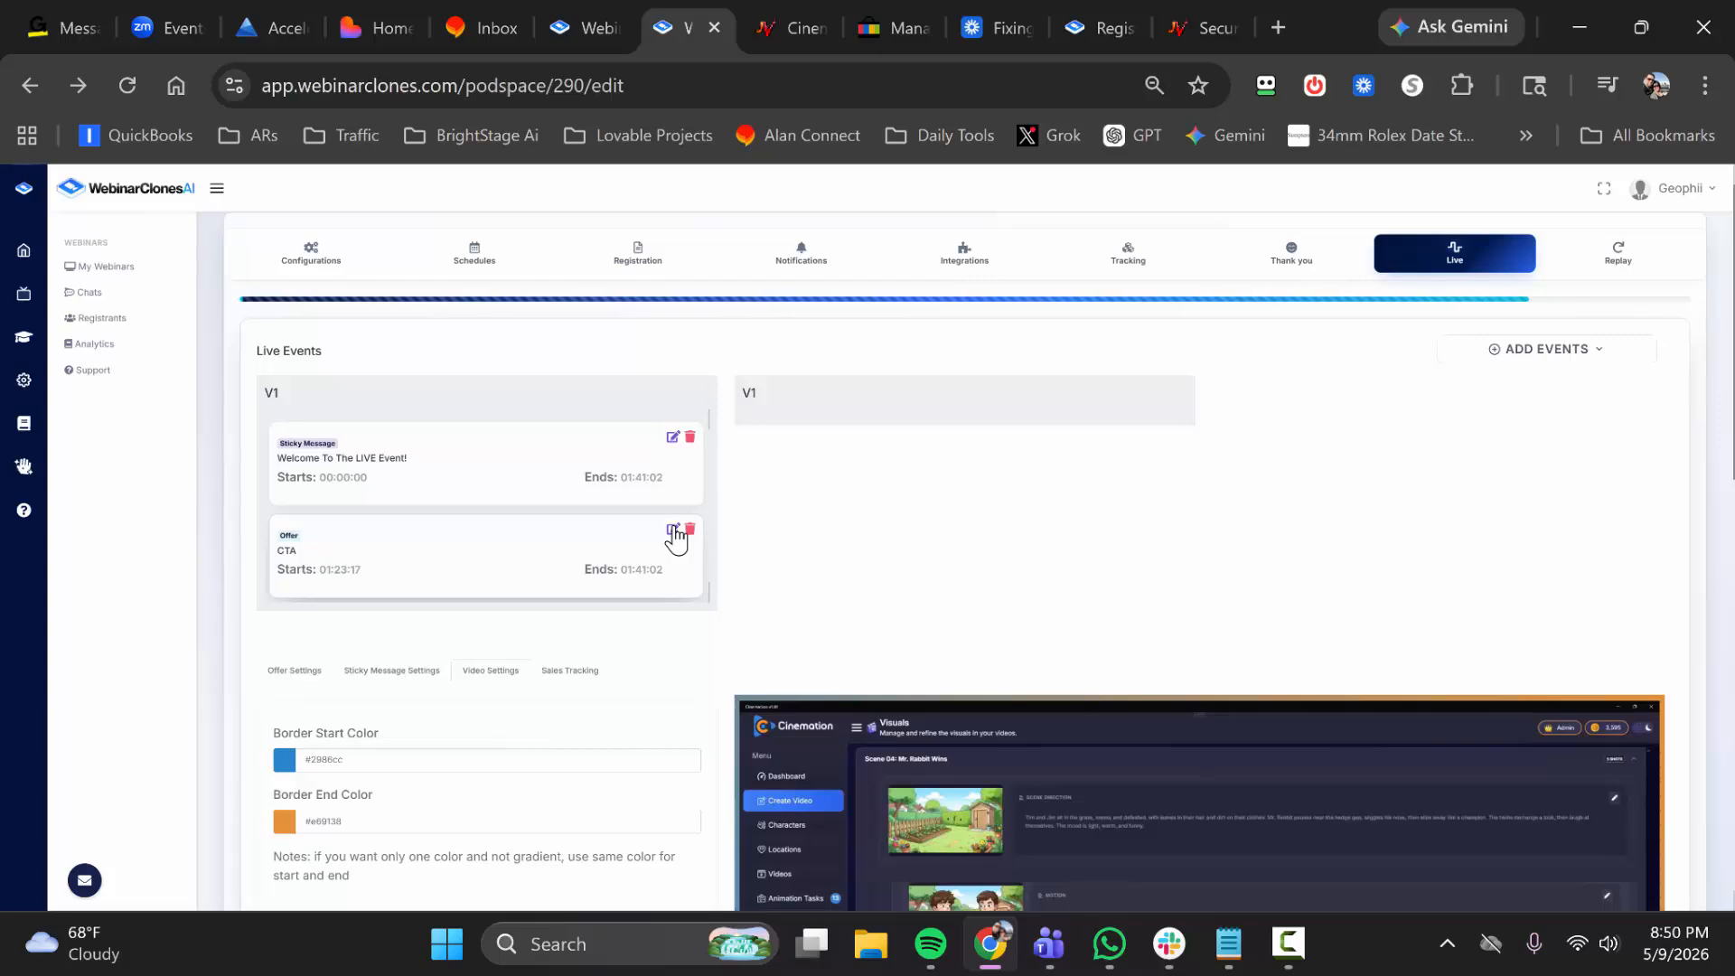
Try 1957 as the dynamic attendance for the simulated maximum number of attendees
{"action": "scroll", "coordinate": [637, 545], "scroll_direction": "down", "scroll_amount": 2}
{"action": "scroll", "coordinate": [637, 545], "scroll_direction": "down", "scroll_amount": 7}
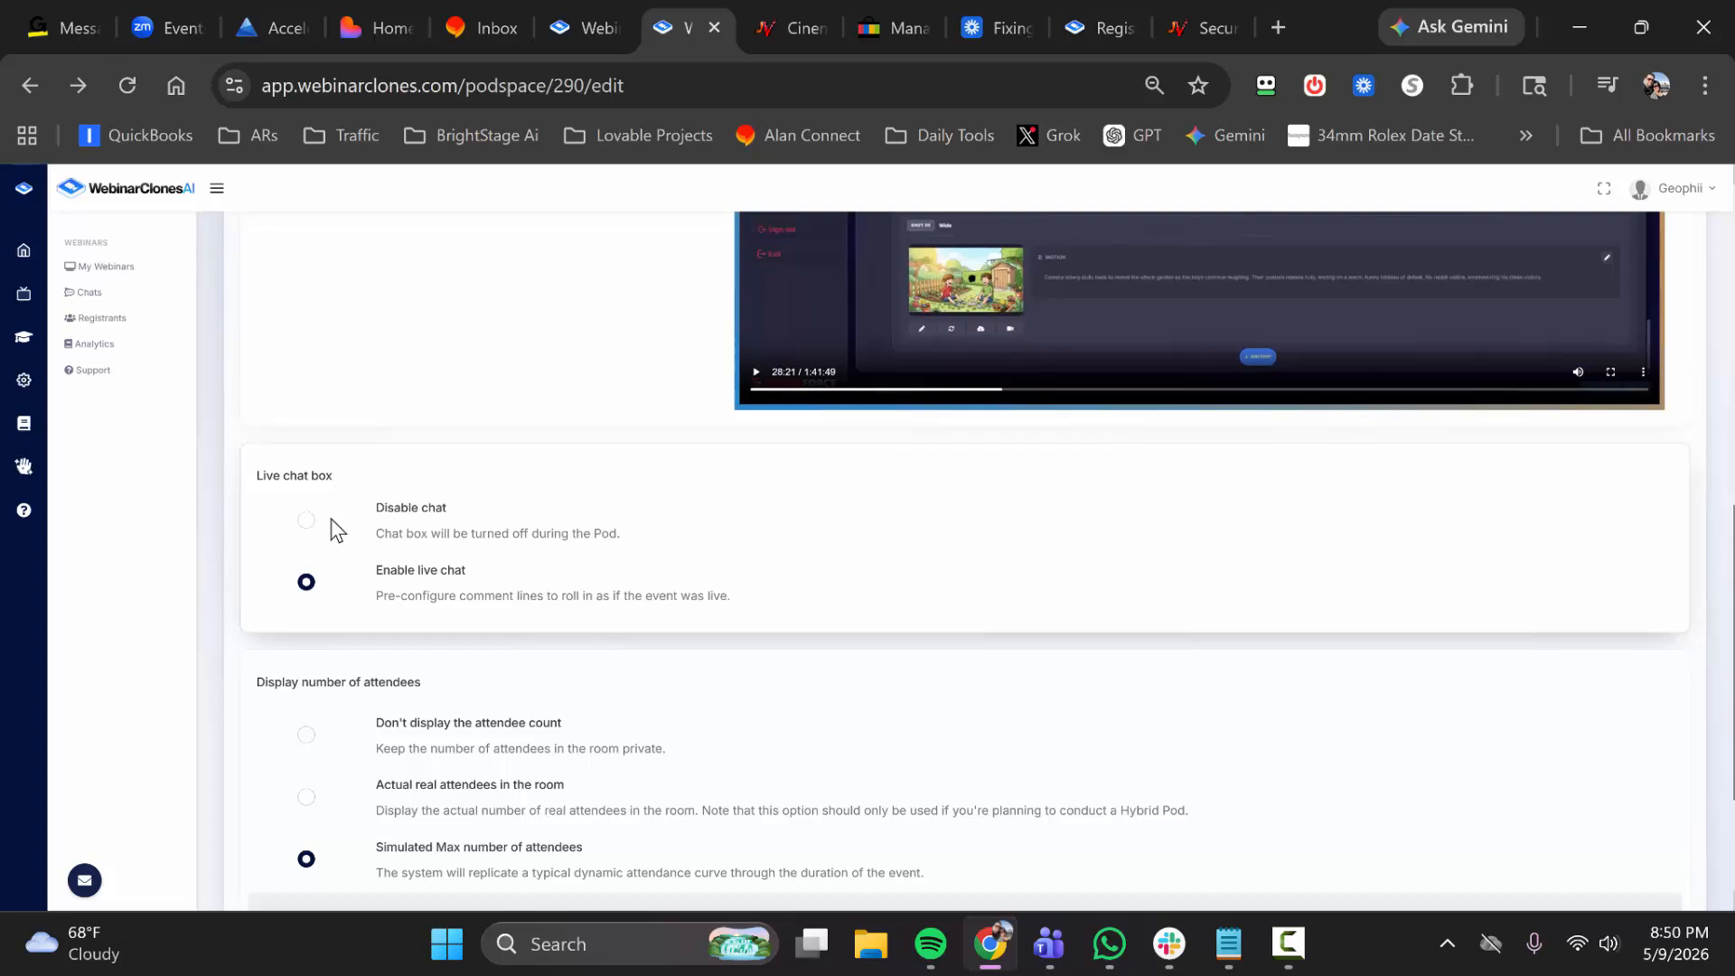
{"action": "scroll", "coordinate": [512, 535], "scroll_direction": "down", "scroll_amount": 2}
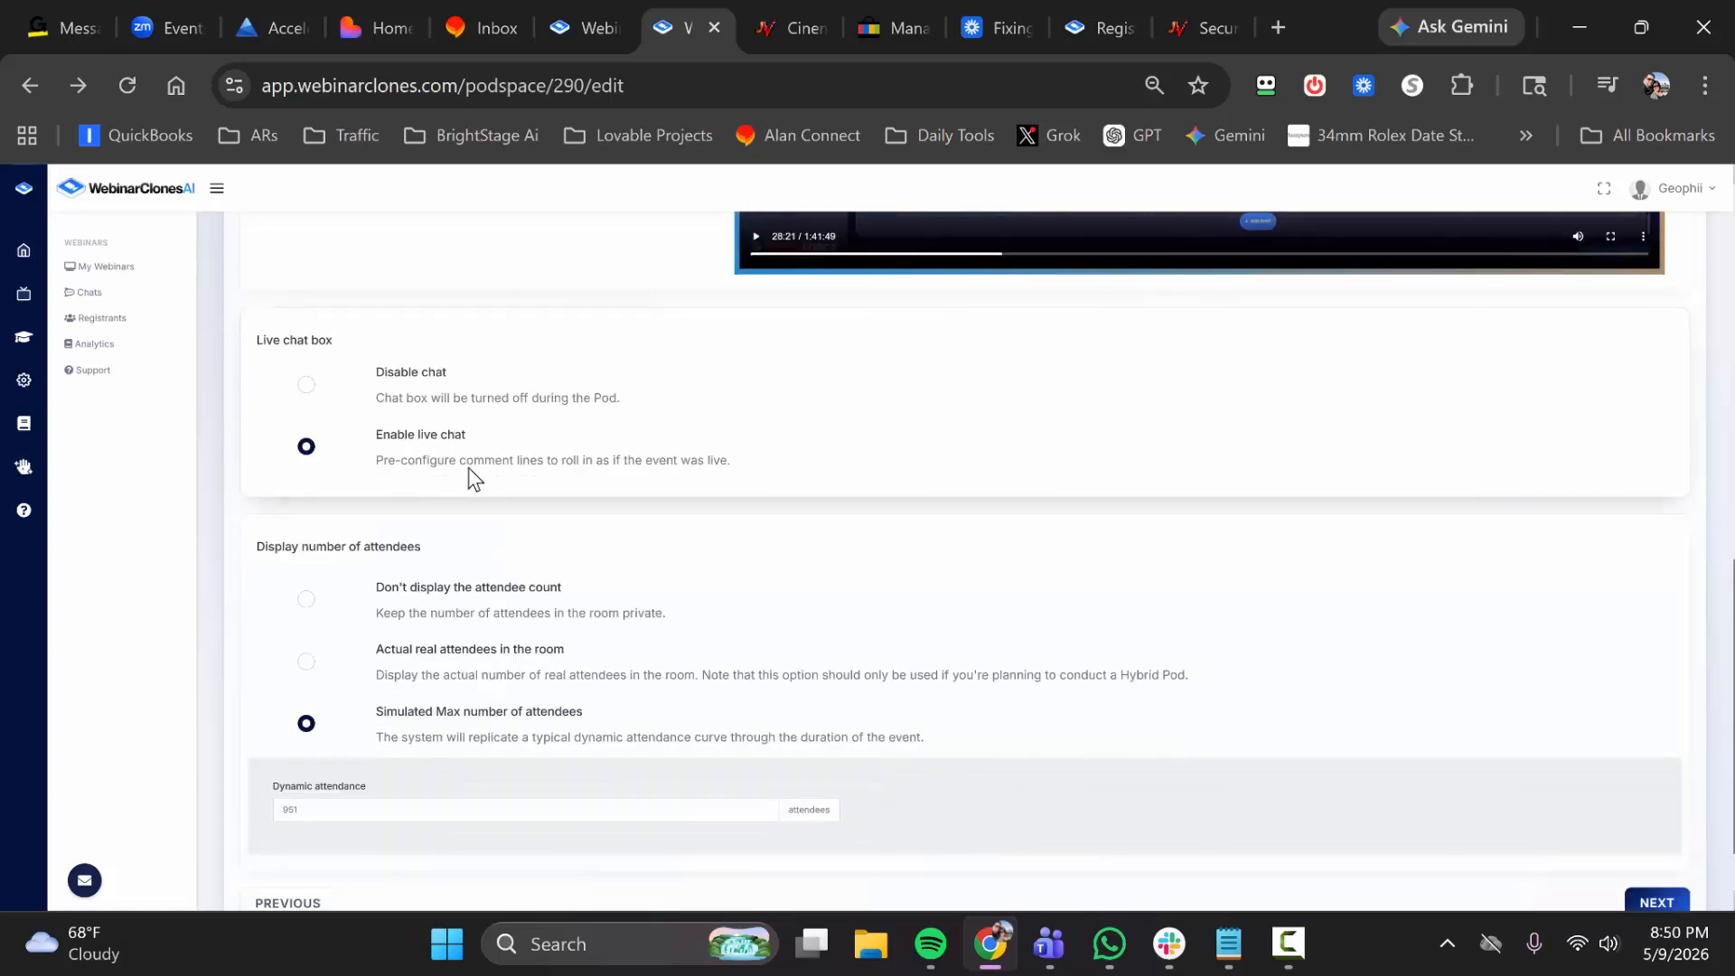
{"action": "scroll", "coordinate": [478, 461], "scroll_direction": "down", "scroll_amount": 1}
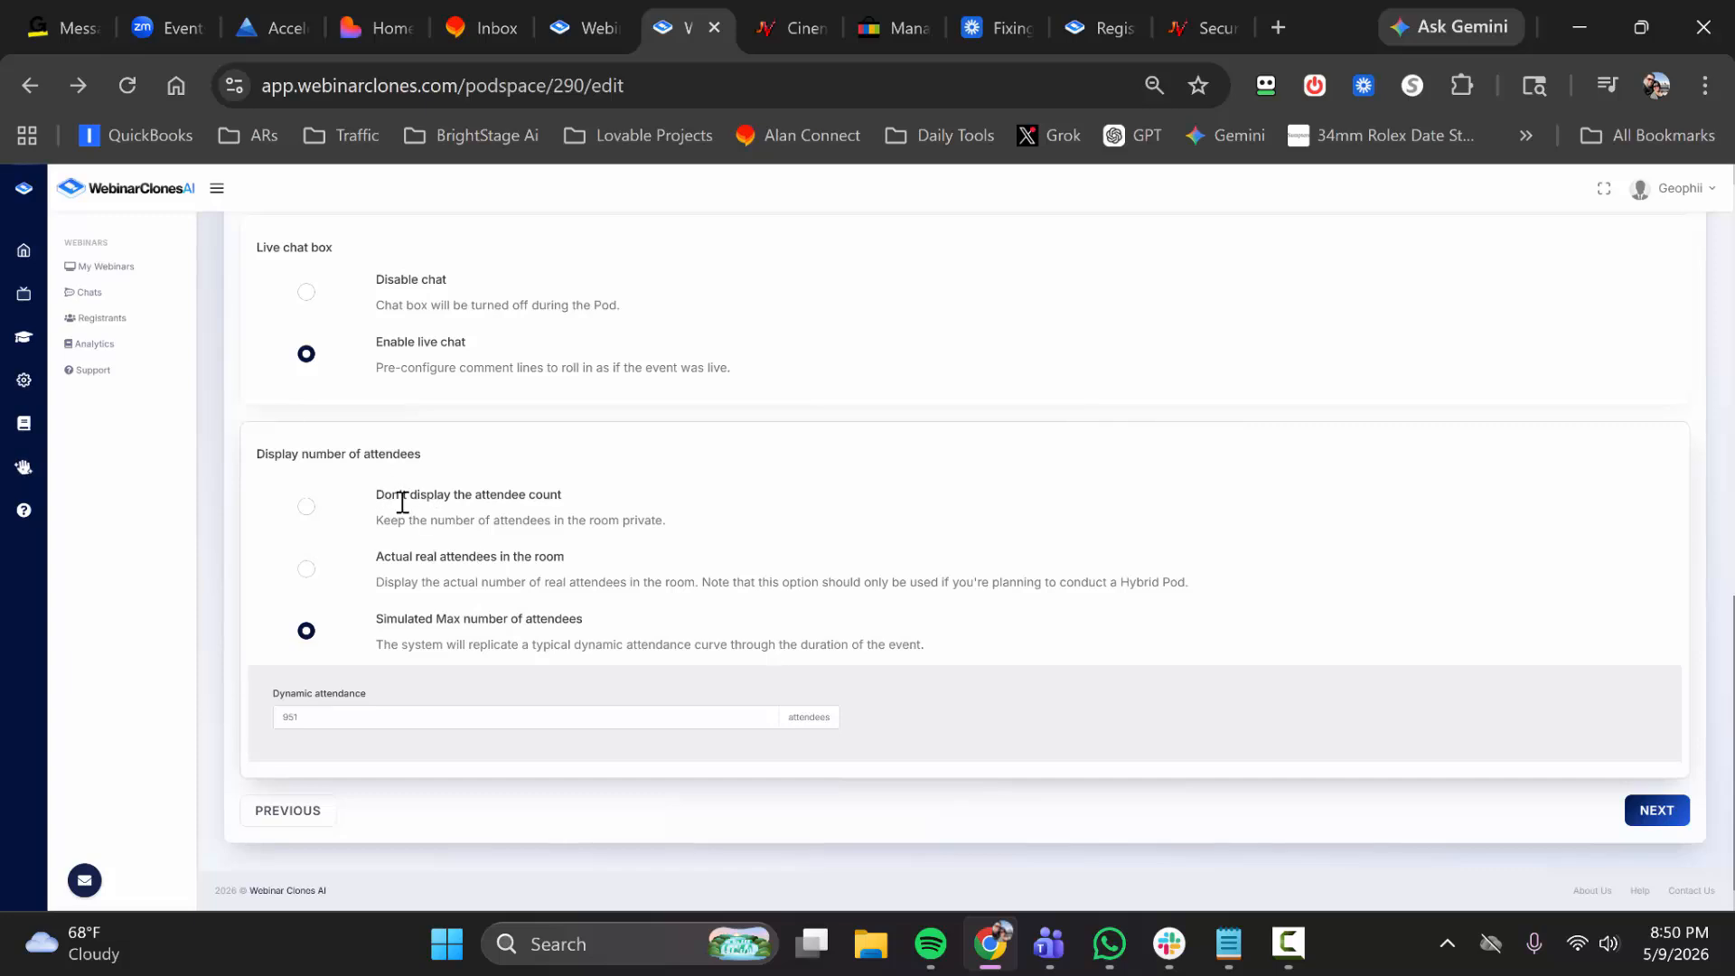
{"action": "double_click", "coordinate": [311, 721]}
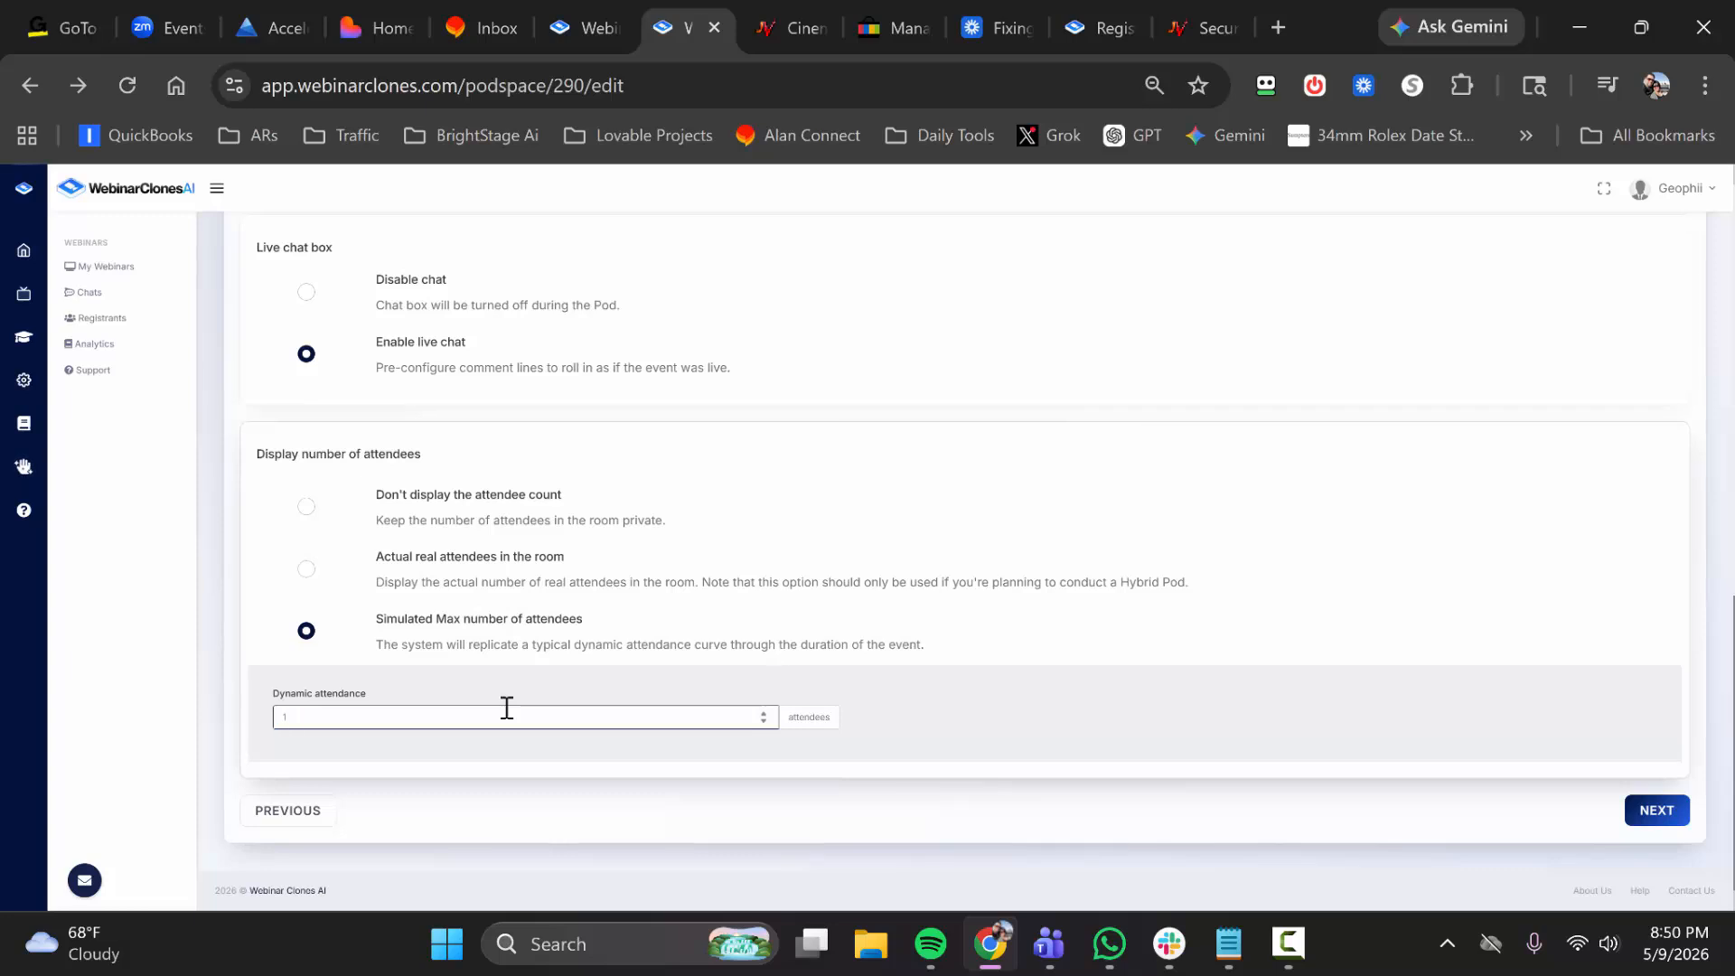
{"action": "left_click", "coordinate": [574, 761]}
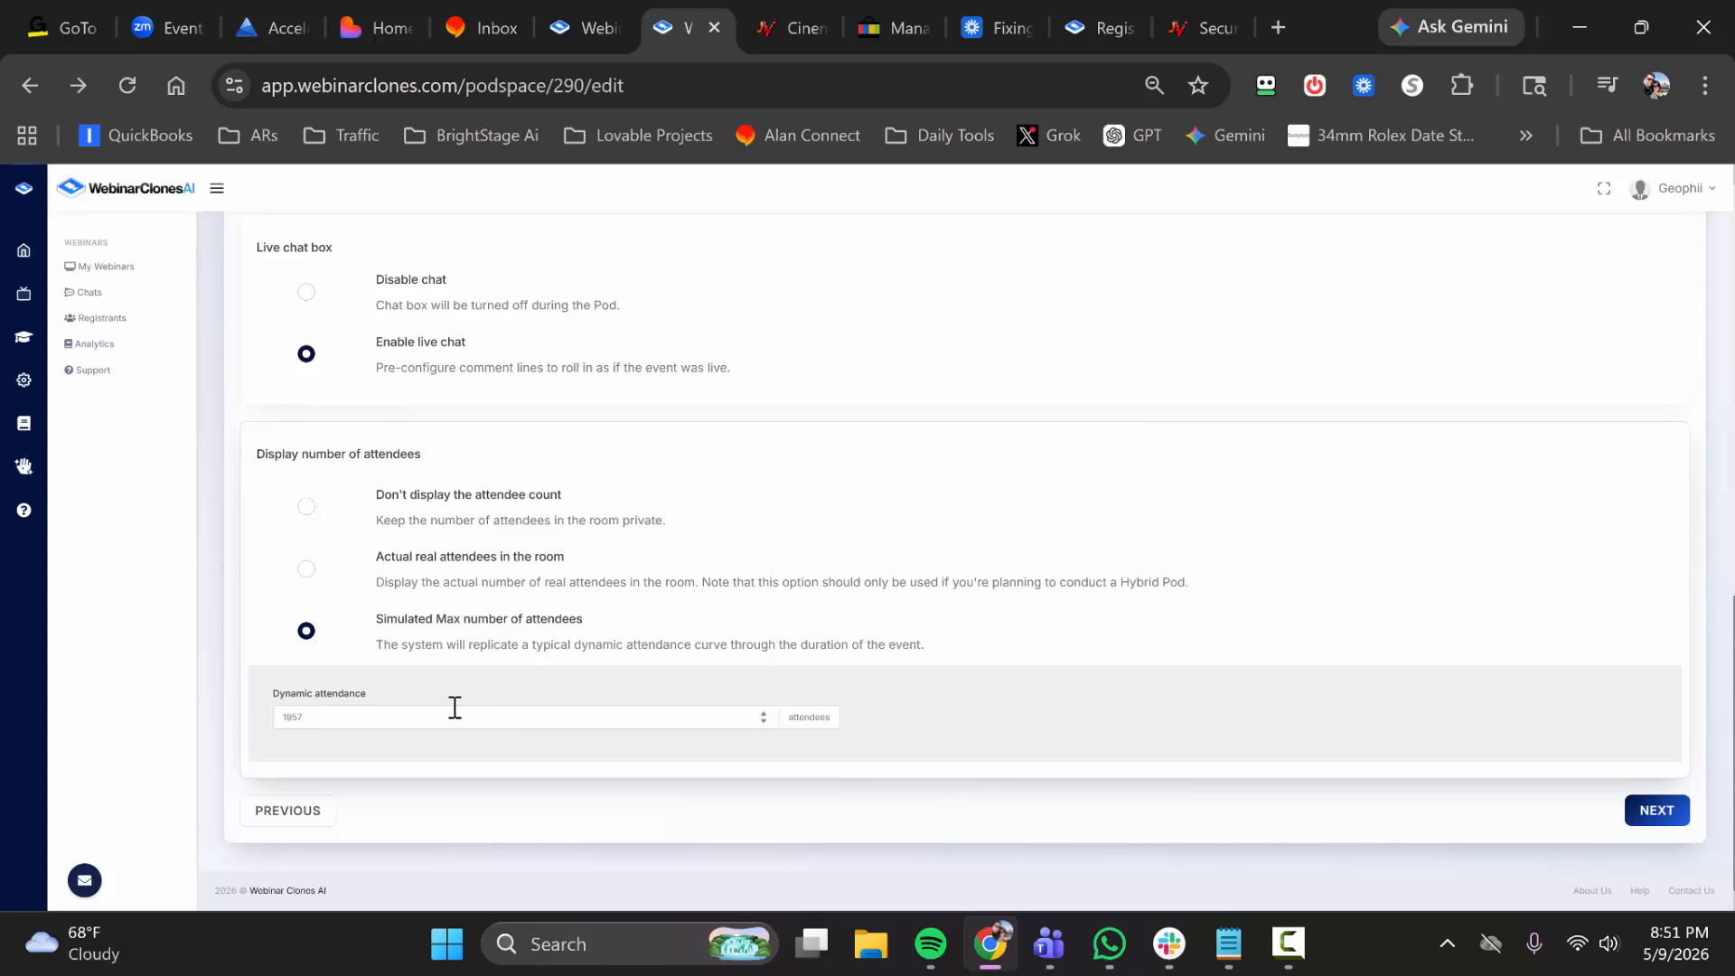
Set the dynamic attendance for the simulated maximum to 599 attendees
{"action": "double_click", "coordinate": [286, 725]}
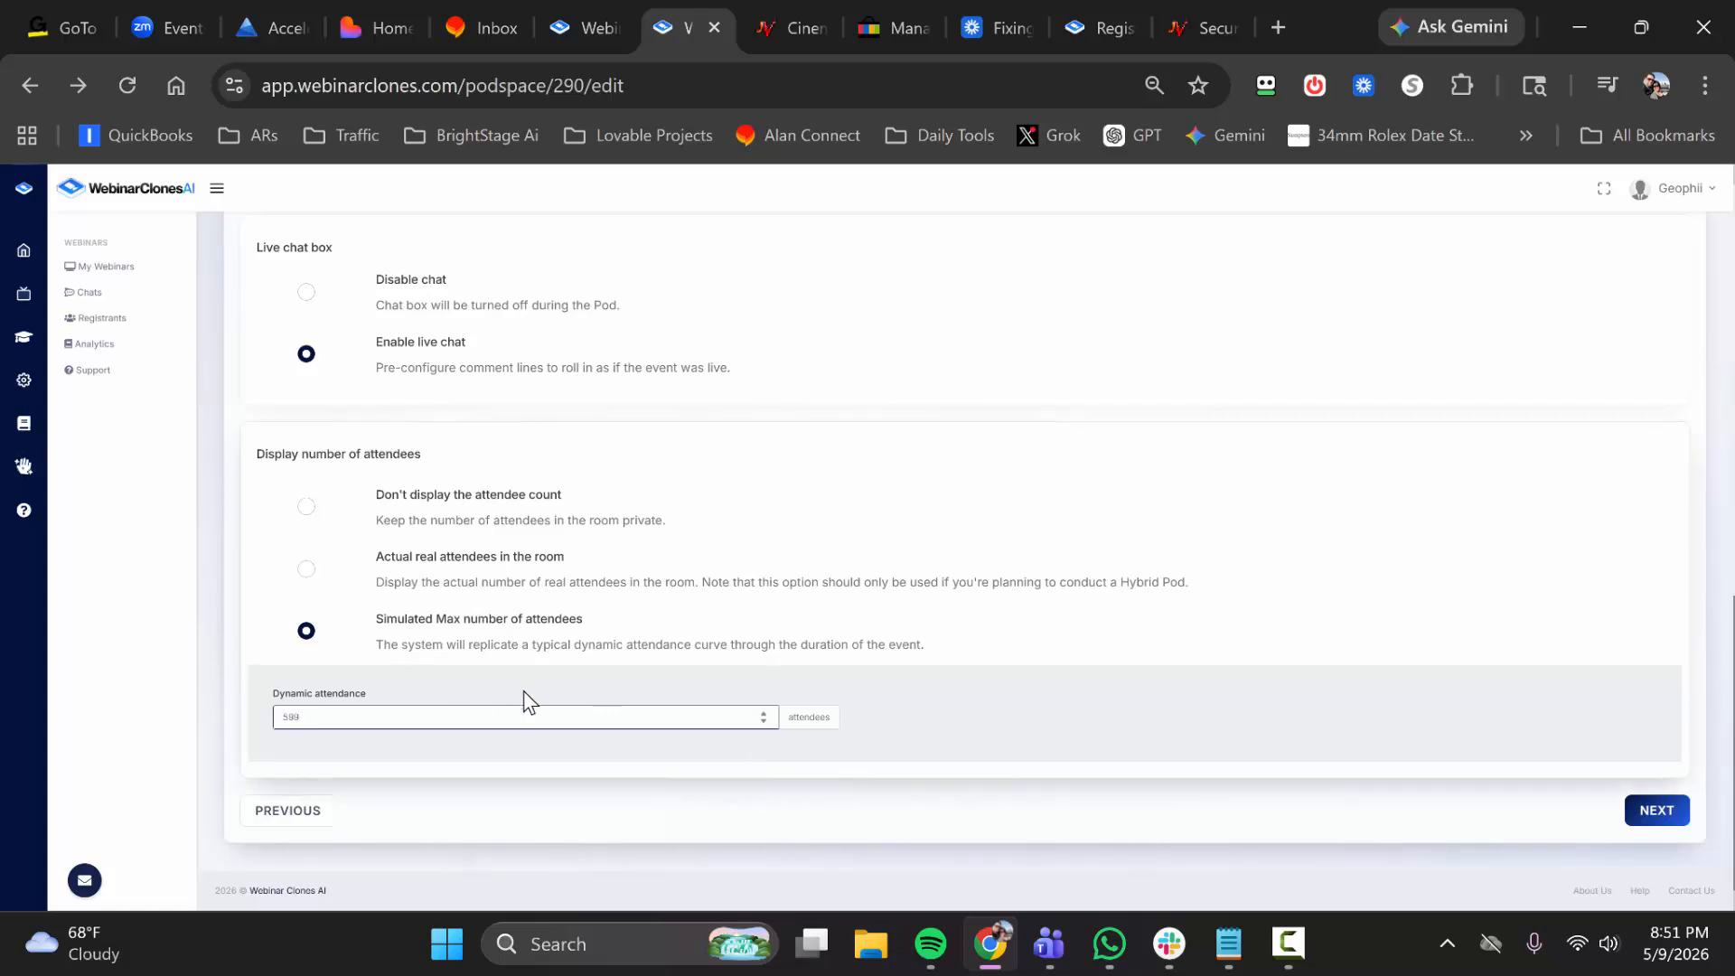
{"action": "left_click", "coordinate": [588, 763]}
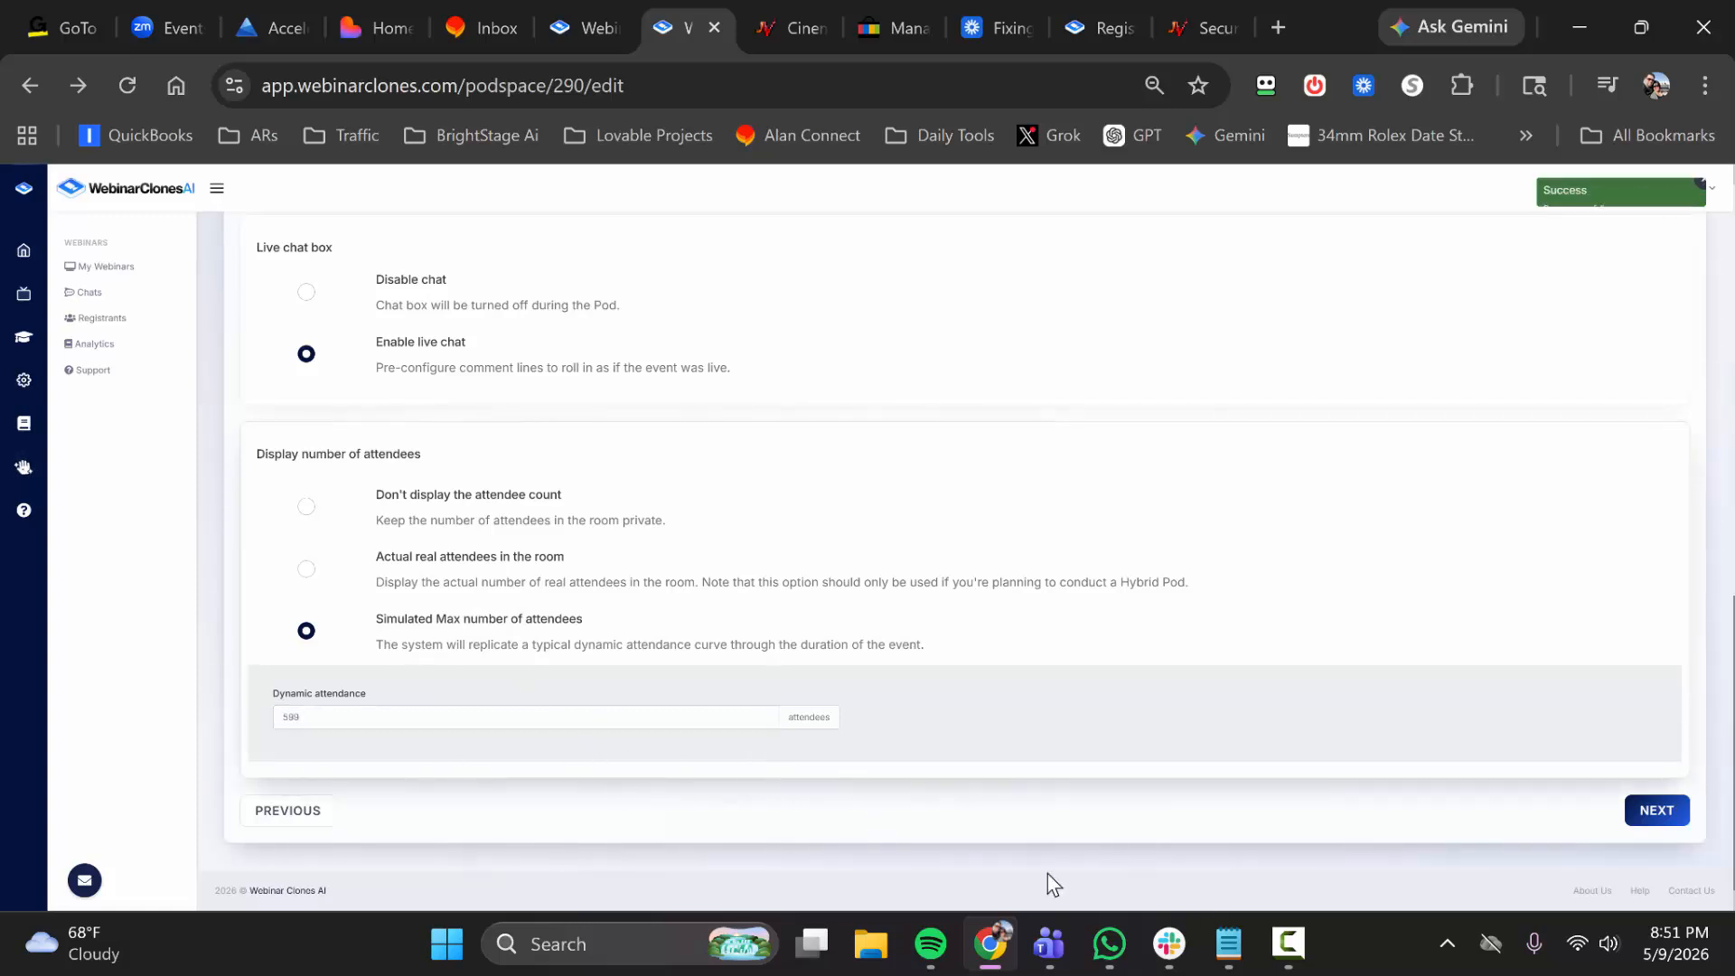
Continue to the replay settings and toggle Series on Replay Page off and back on
{"action": "left_click", "coordinate": [1679, 811]}
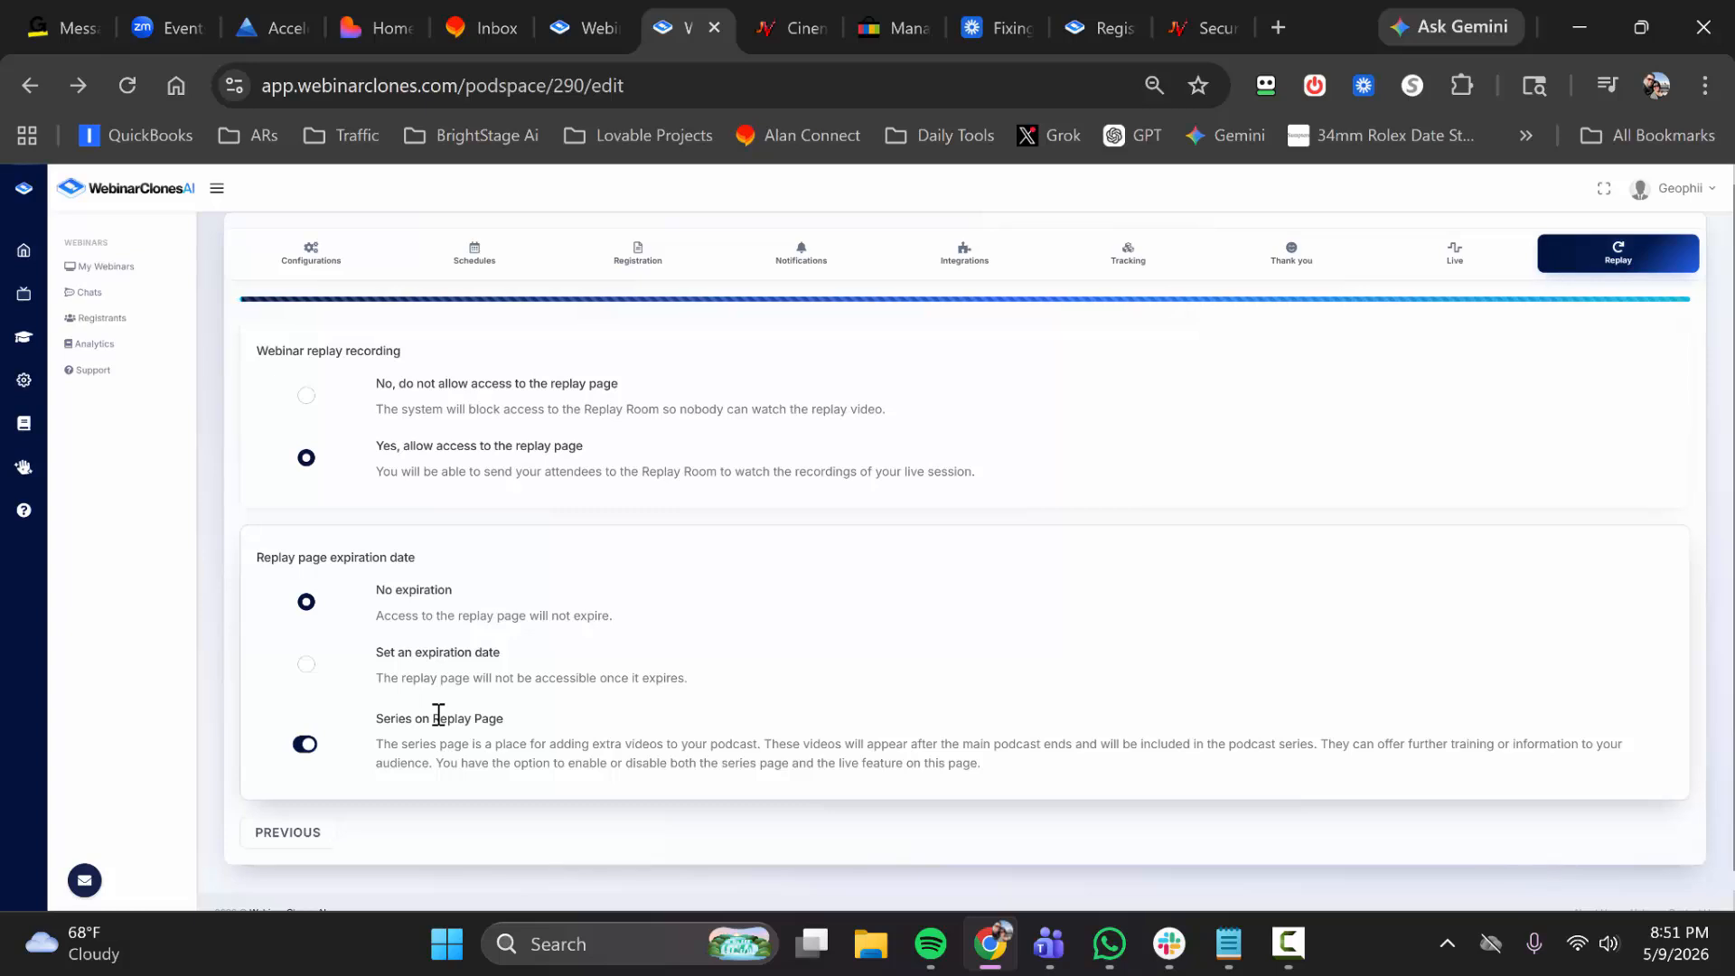
{"action": "left_click", "coordinate": [305, 746]}
{"action": "left_click", "coordinate": [306, 747]}
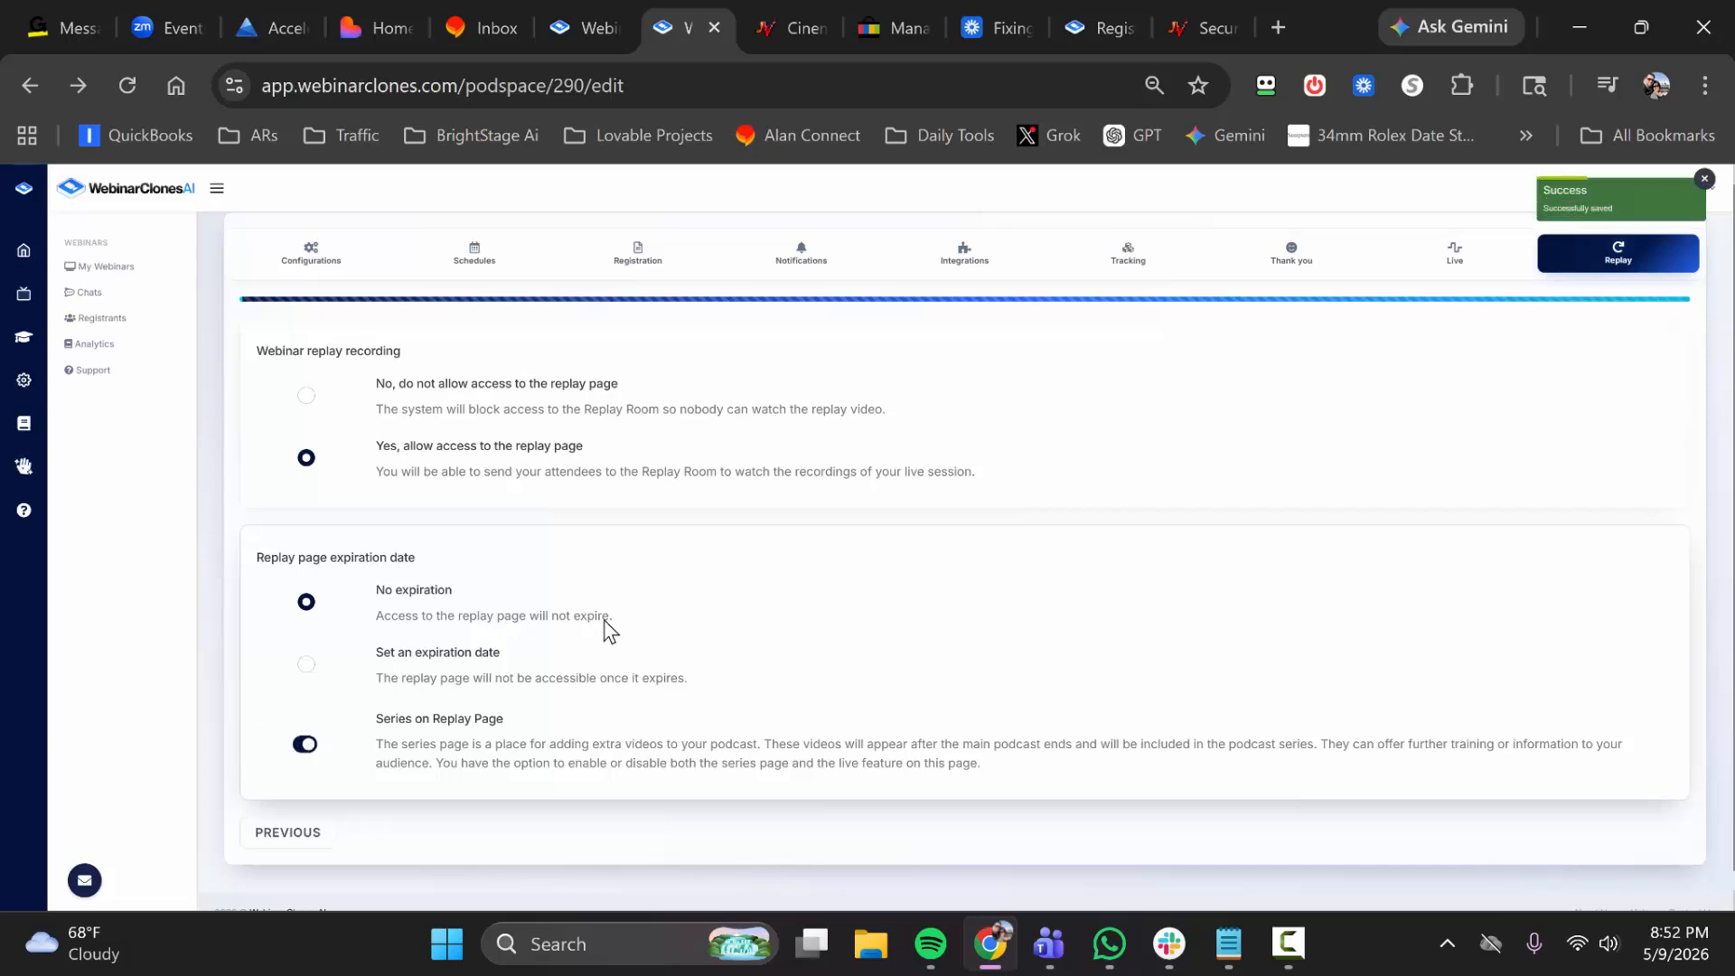
Return to the list of webinars and copy the Cinemation webinar's registration link
{"action": "left_click", "coordinate": [110, 270]}
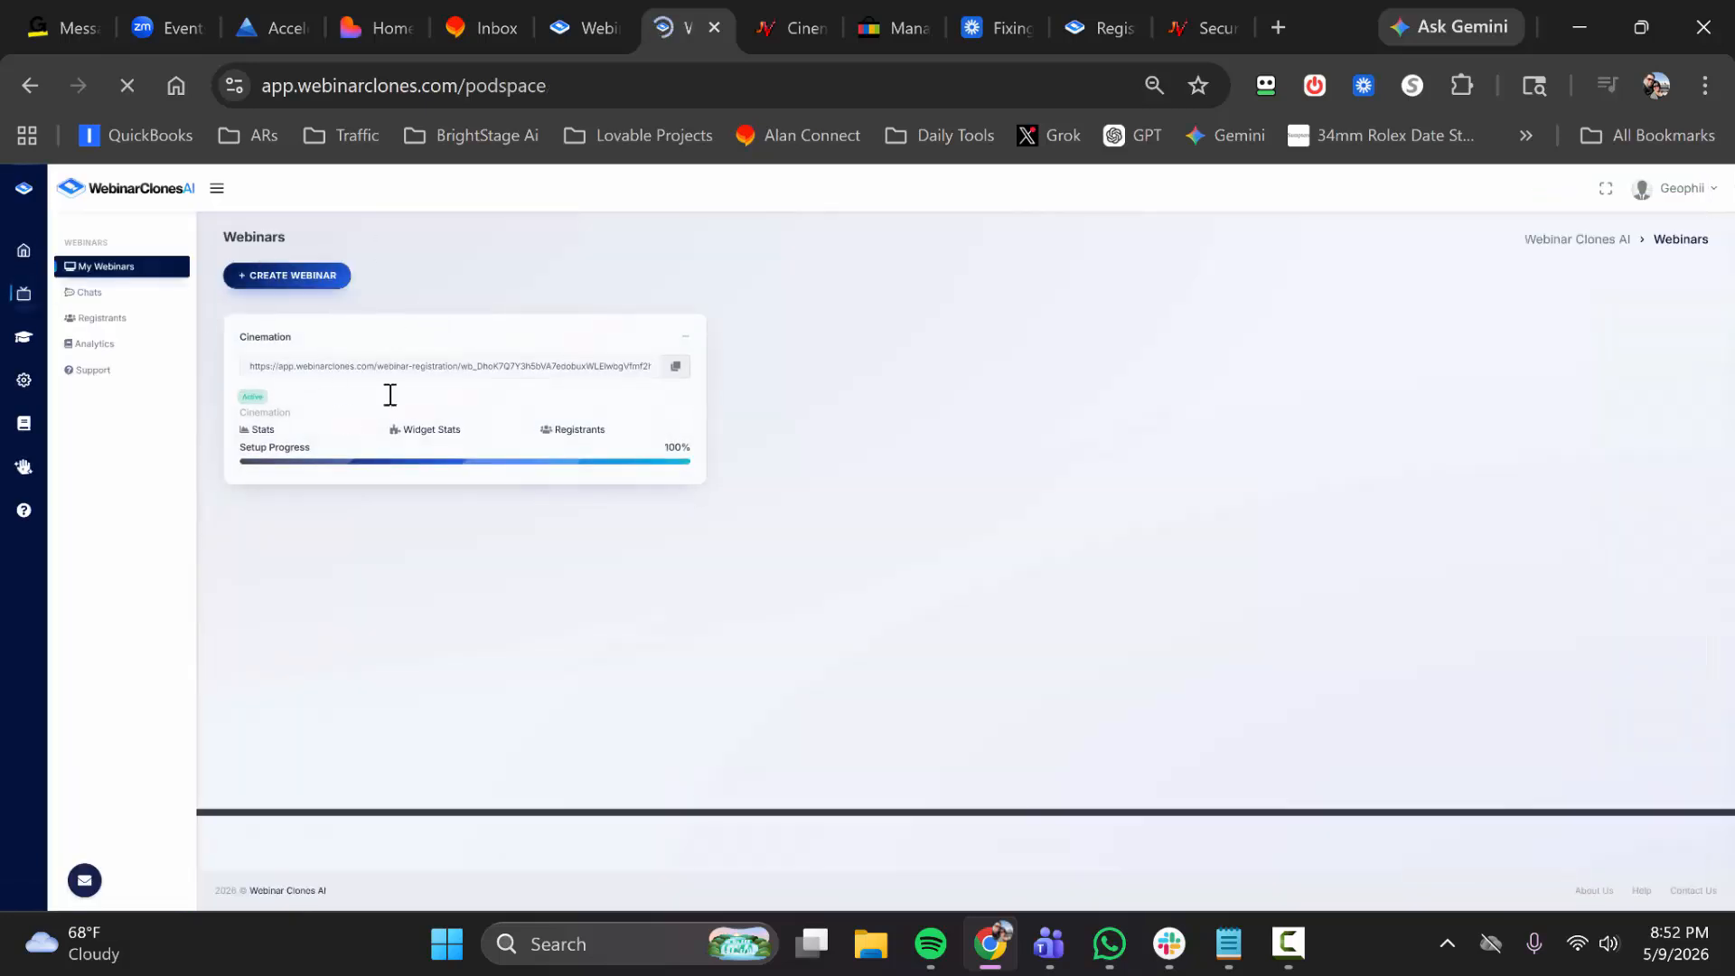
{"action": "left_click", "coordinate": [674, 367]}
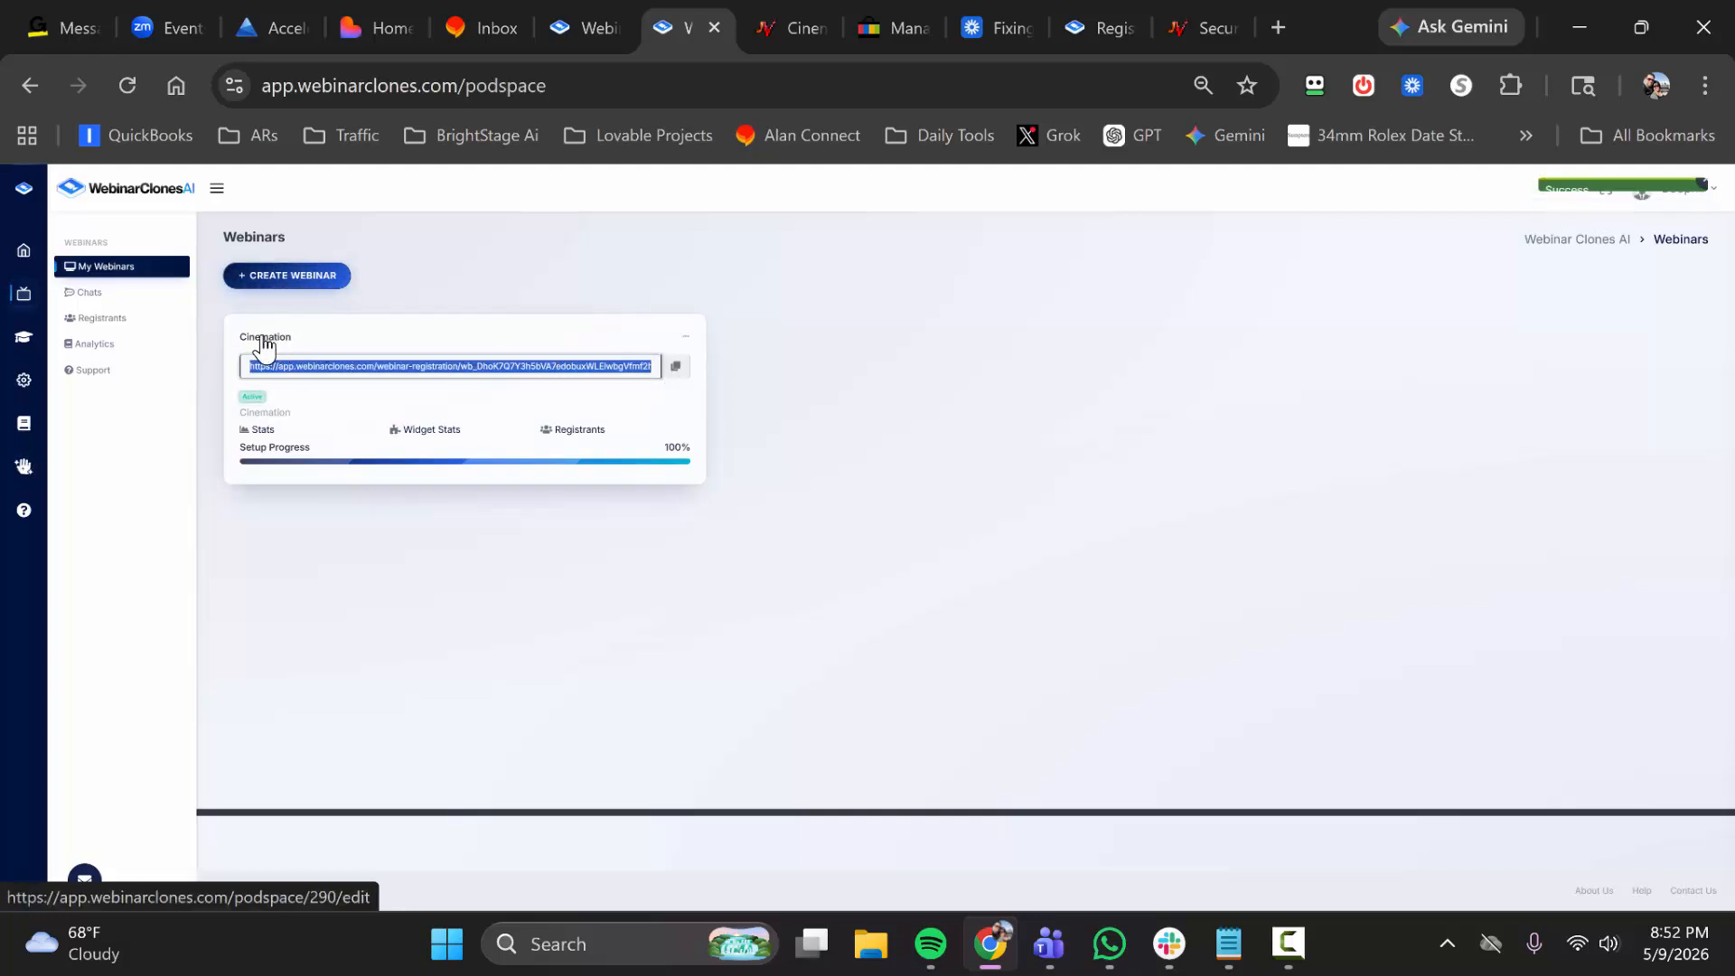
Look through the past, future and live views of the webinar chats, then the group chat and polls
{"action": "left_click", "coordinate": [94, 295]}
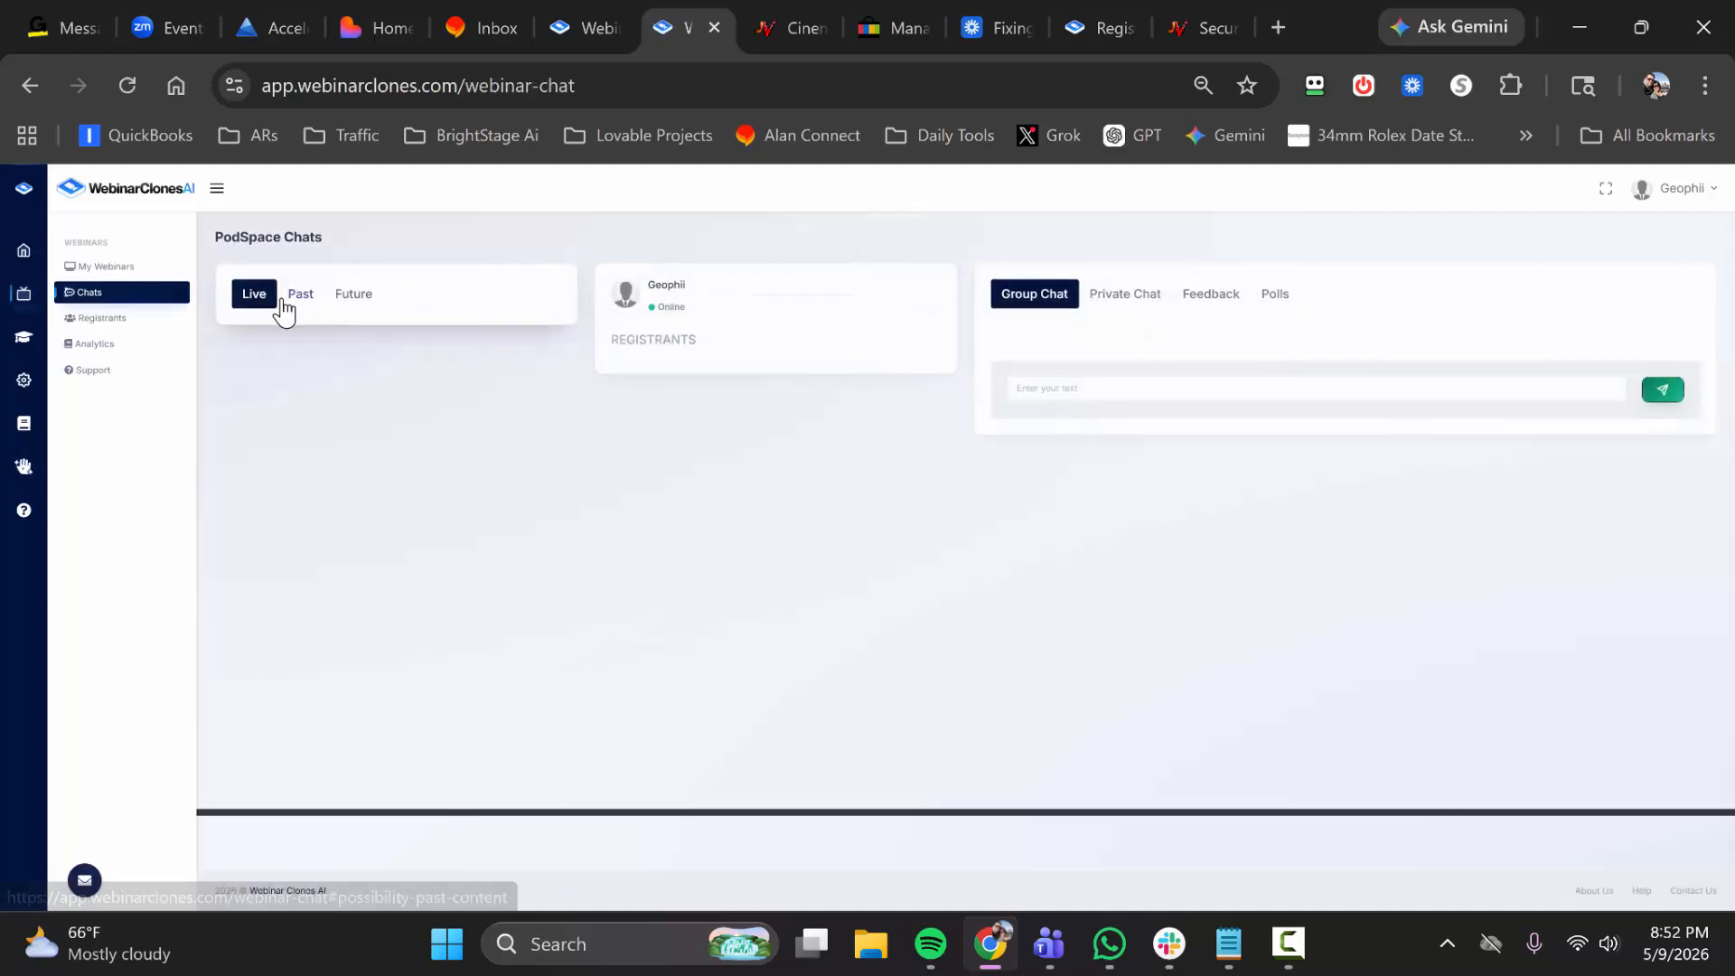
{"action": "left_click", "coordinate": [297, 298]}
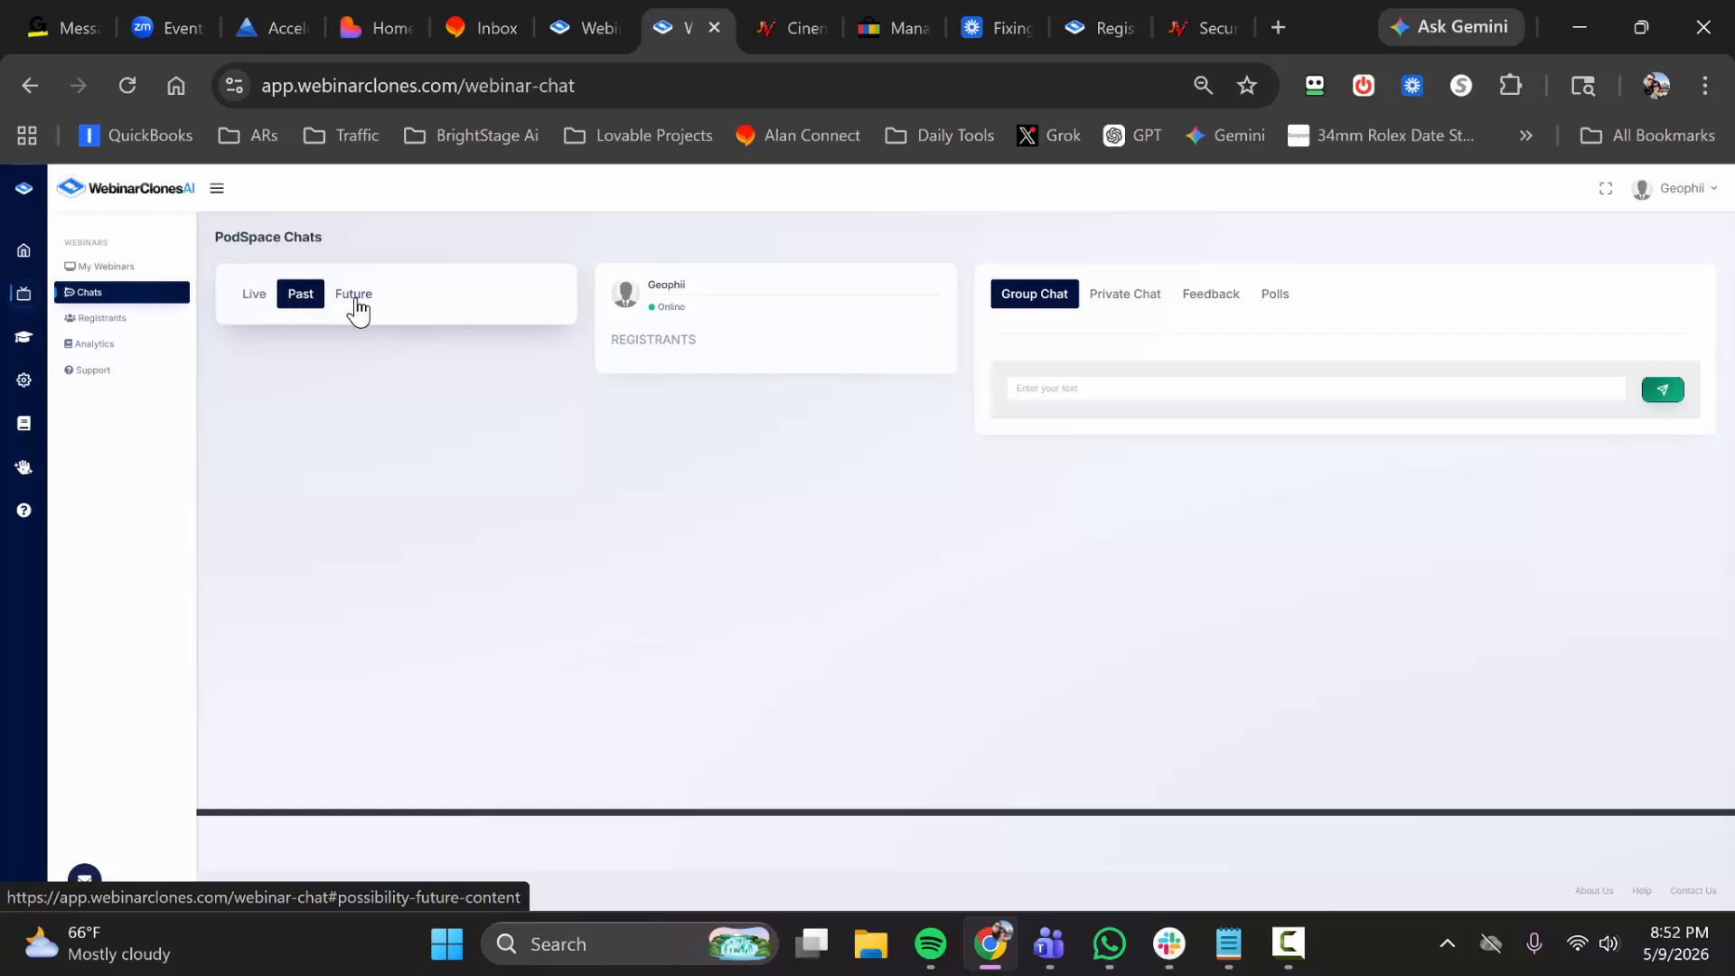
{"action": "left_click", "coordinate": [355, 300]}
{"action": "left_click", "coordinate": [255, 300]}
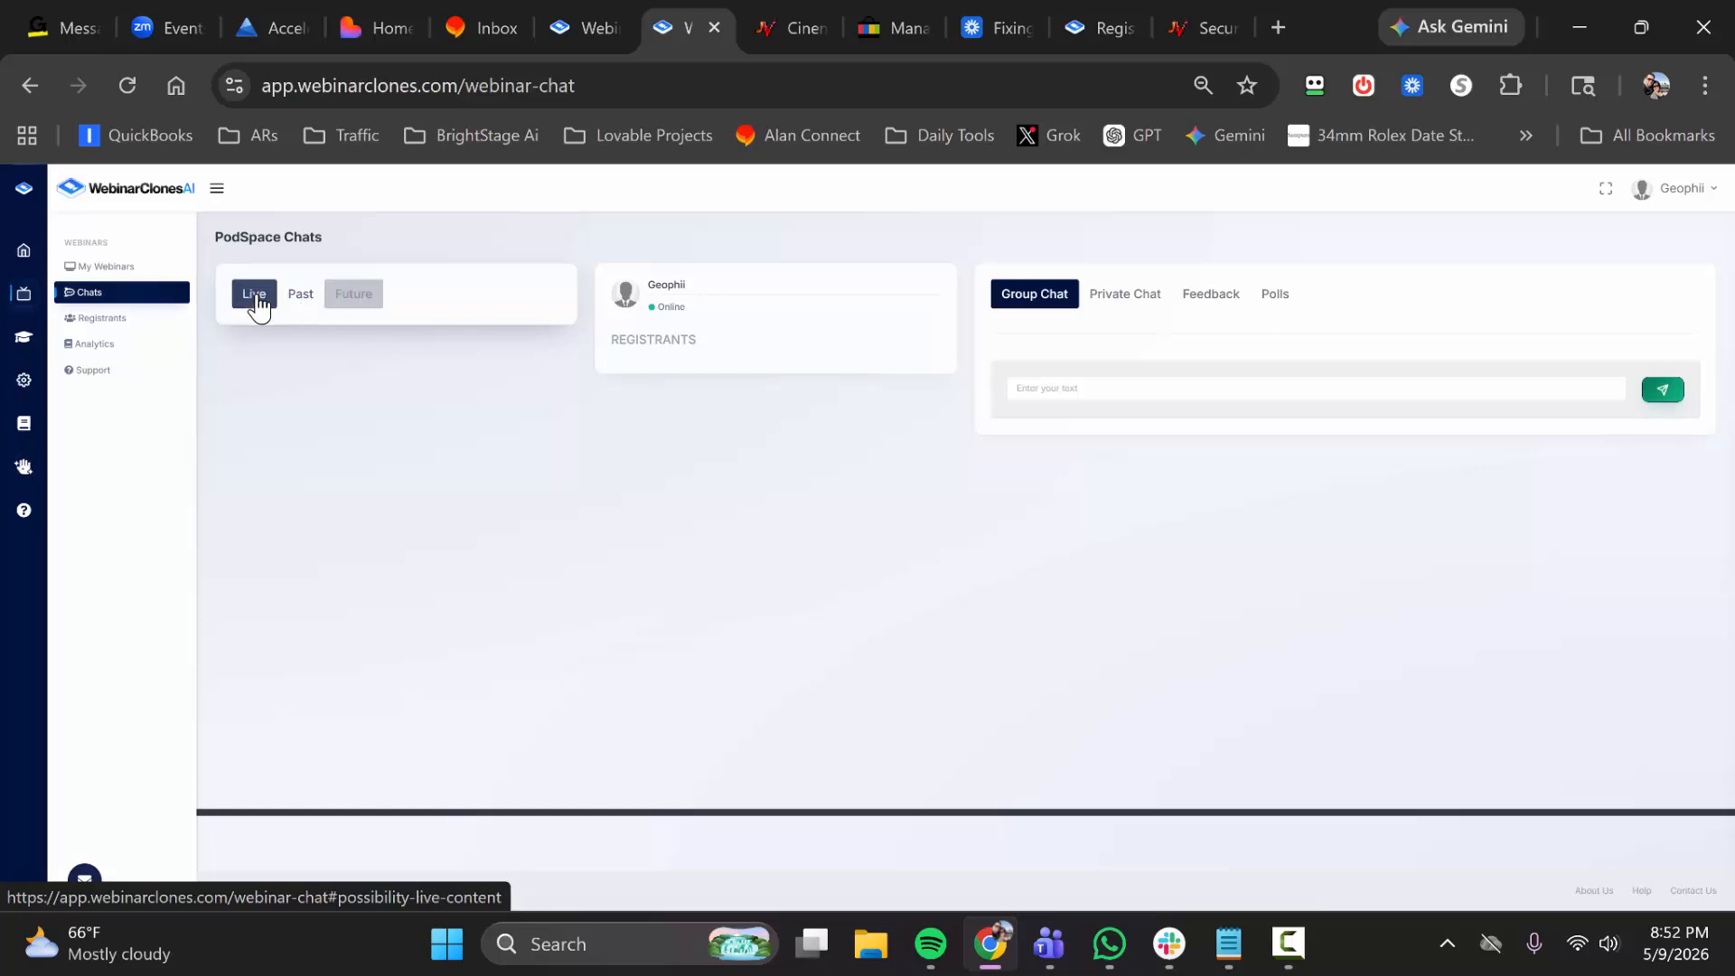
{"action": "left_click", "coordinate": [1053, 388]}
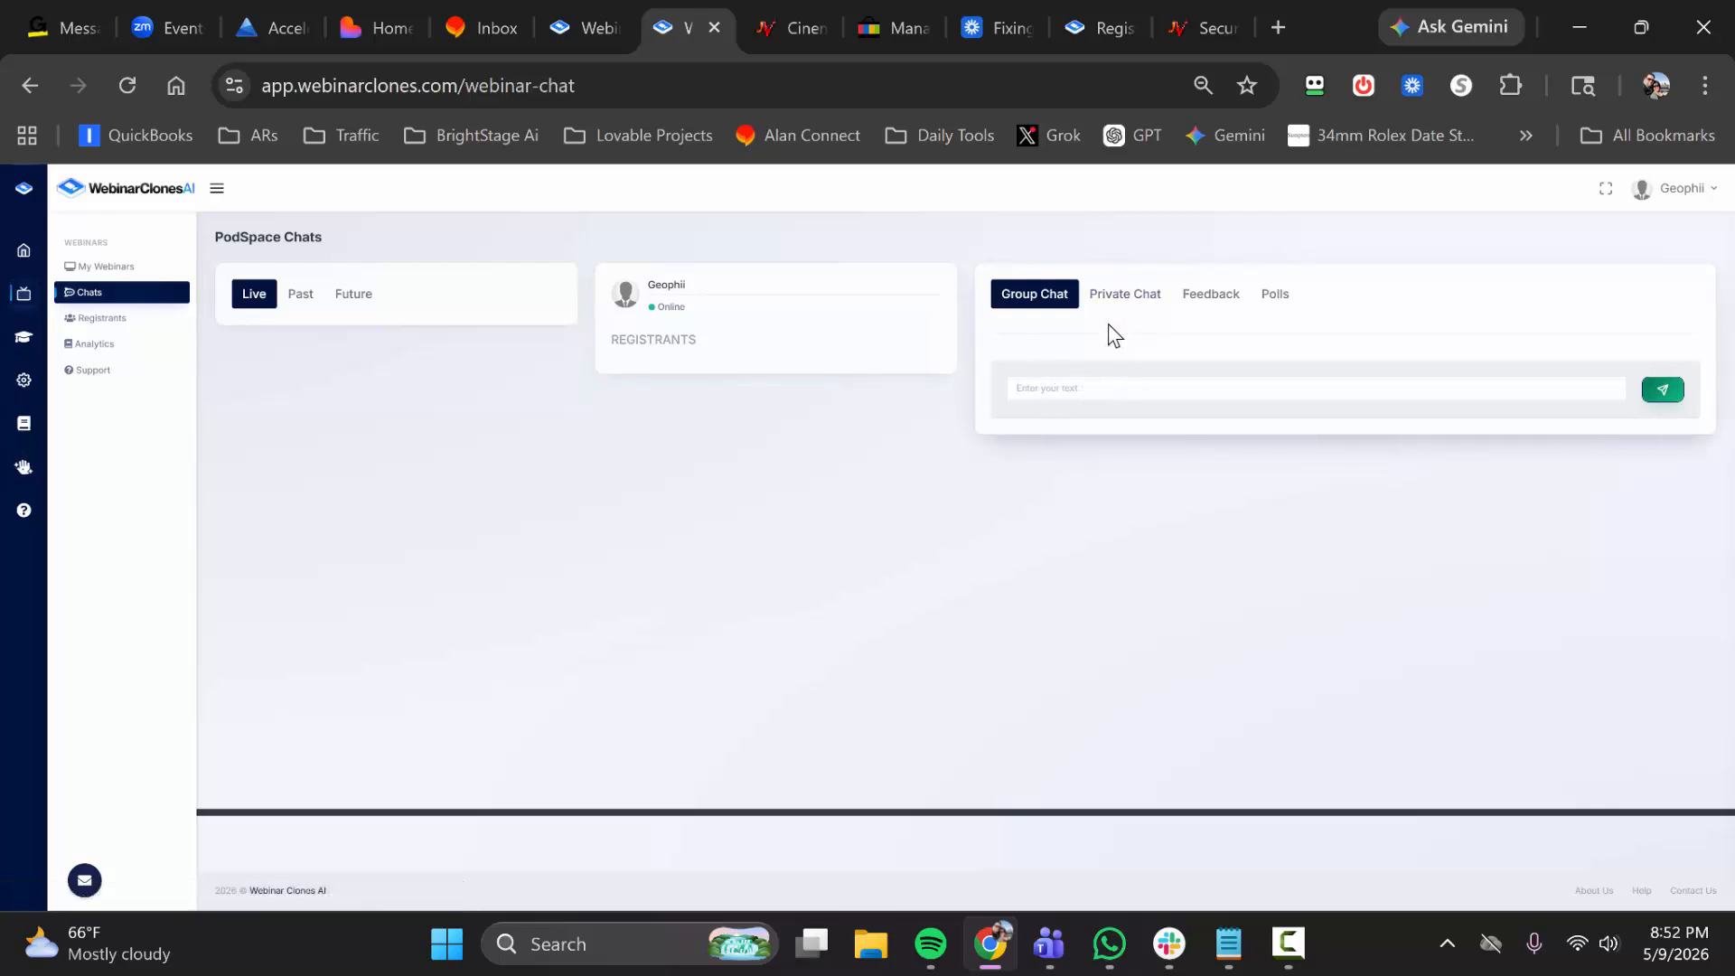
{"action": "key", "text": "Return"}
{"action": "left_click", "coordinate": [1274, 299]}
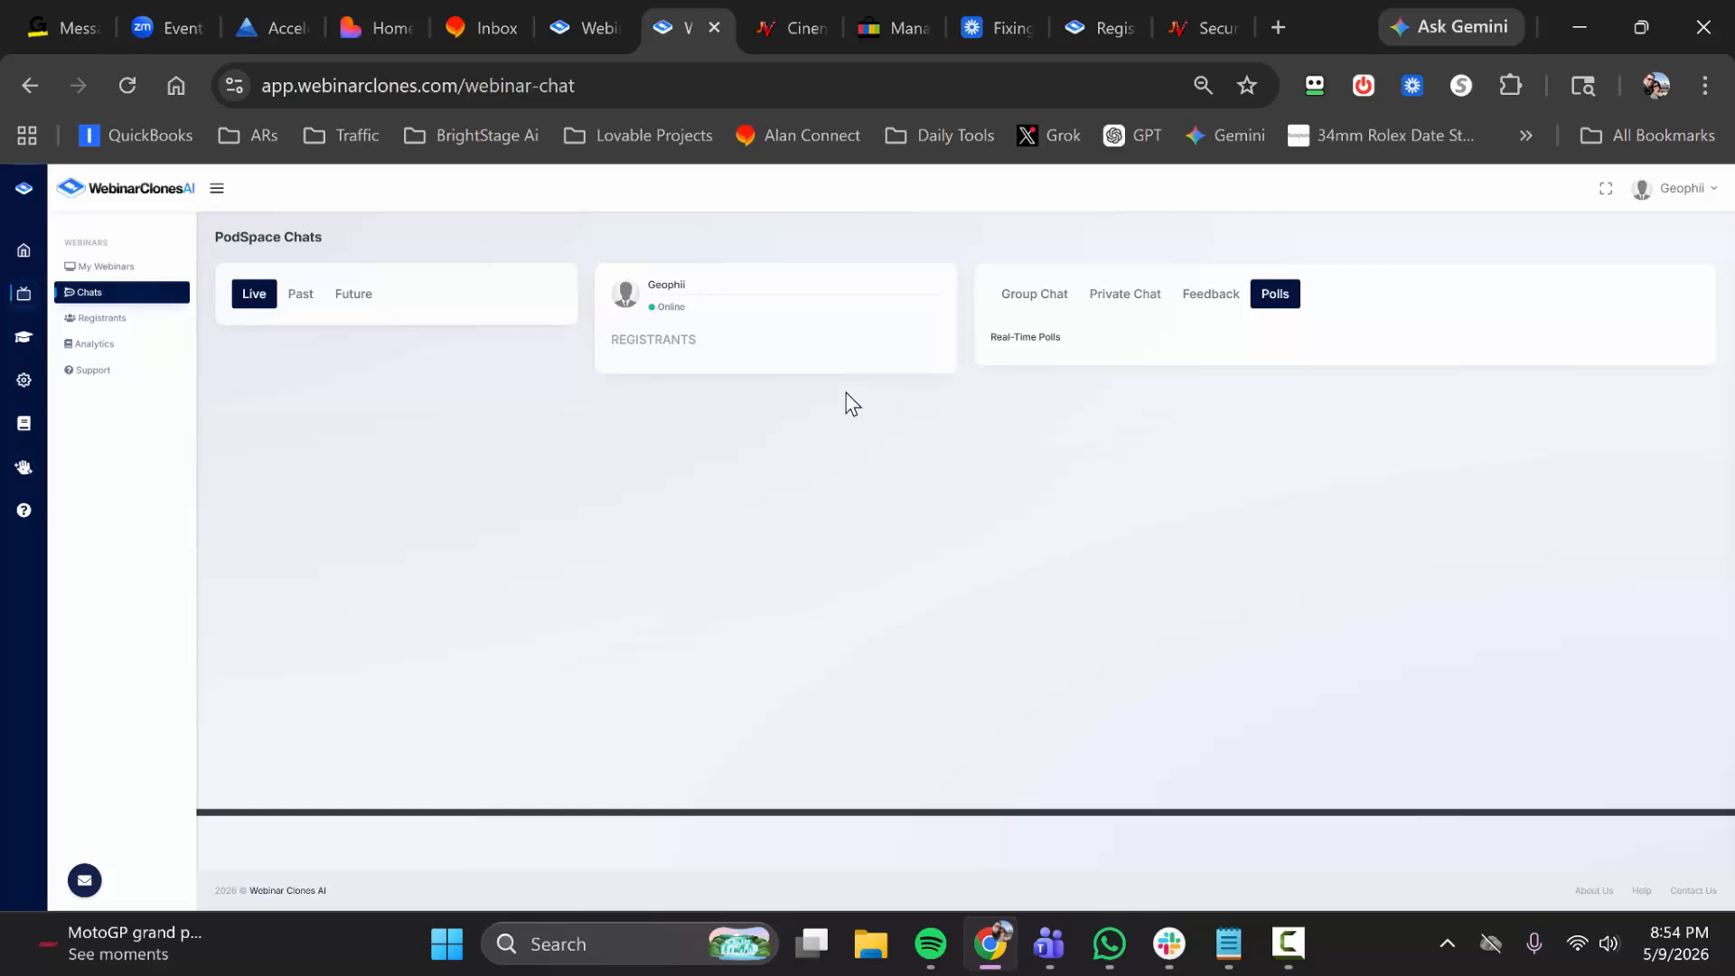
Filter the registrants by the Cinemation PodSpace and look through the available session and event filters
{"action": "left_click", "coordinate": [105, 321]}
{"action": "left_click", "coordinate": [420, 311]}
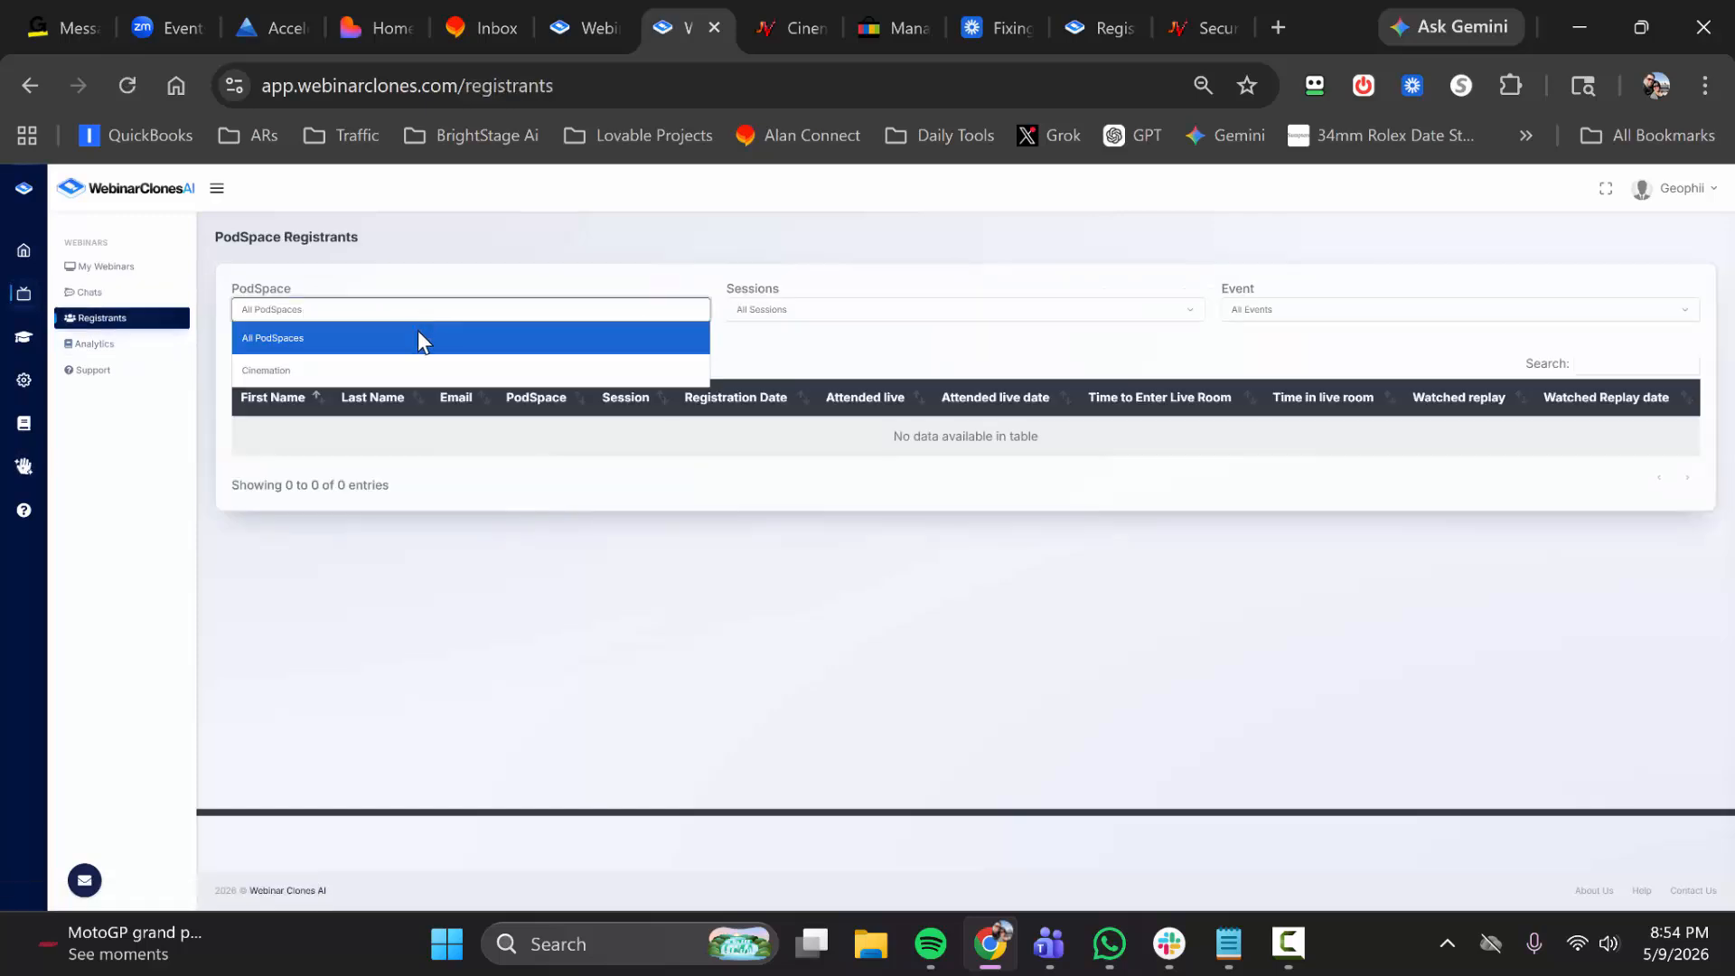
{"action": "left_click", "coordinate": [307, 369]}
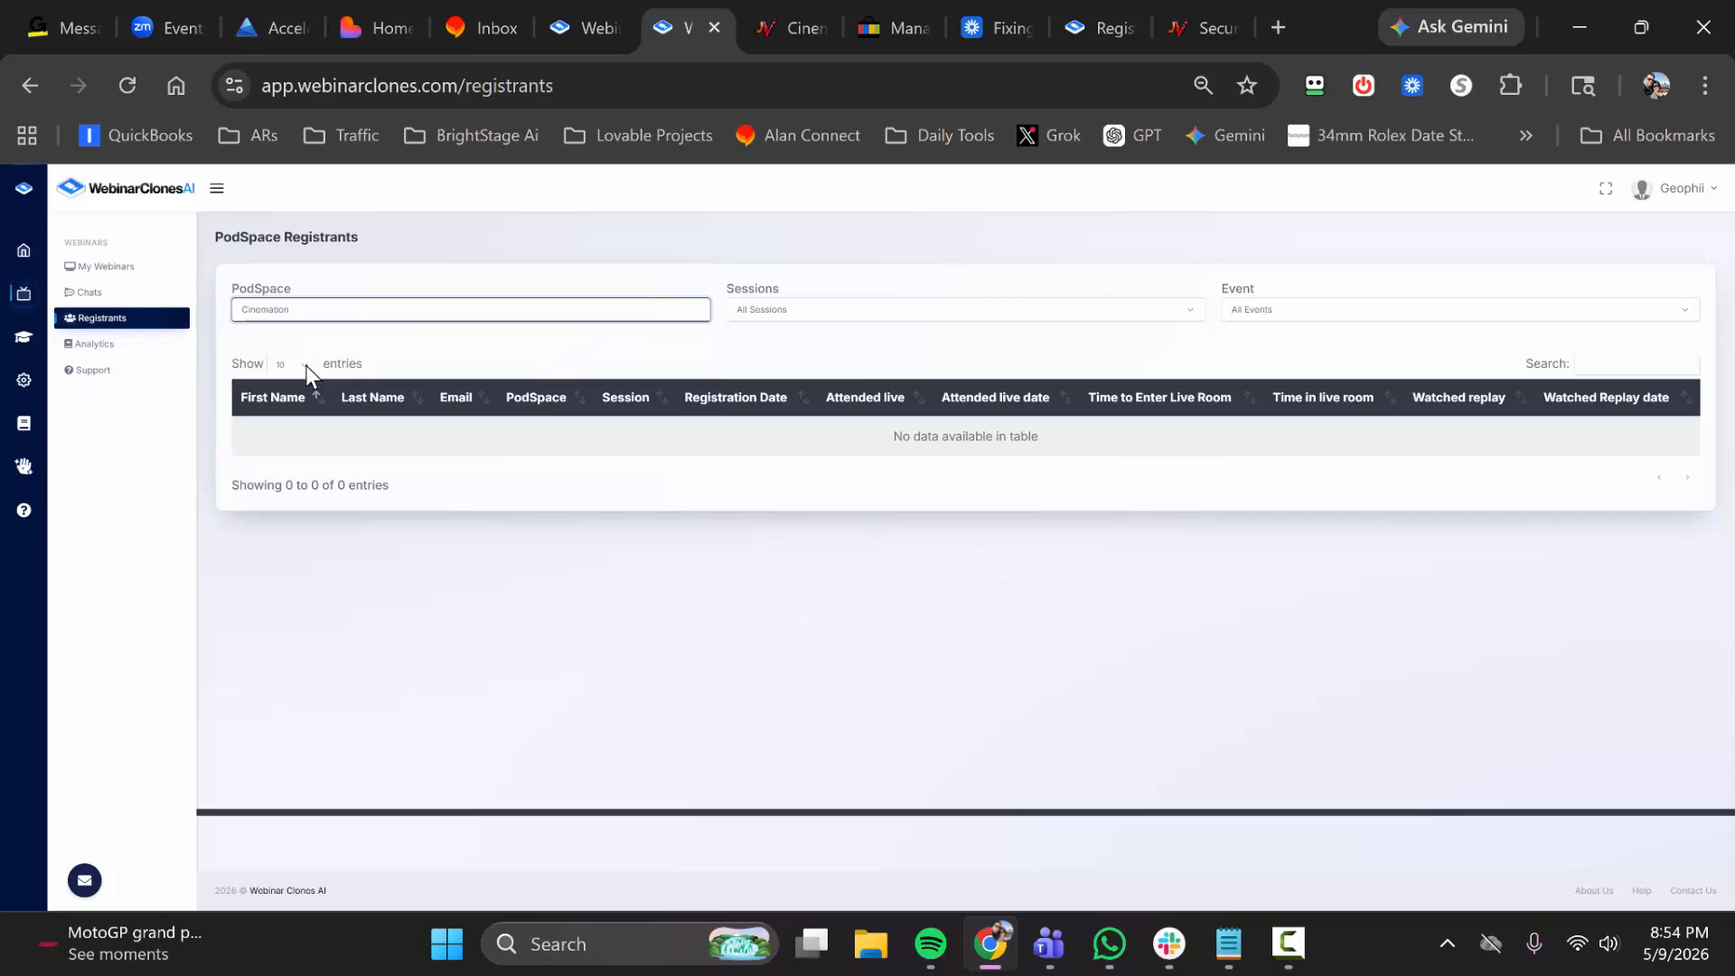
{"action": "left_click", "coordinate": [763, 310]}
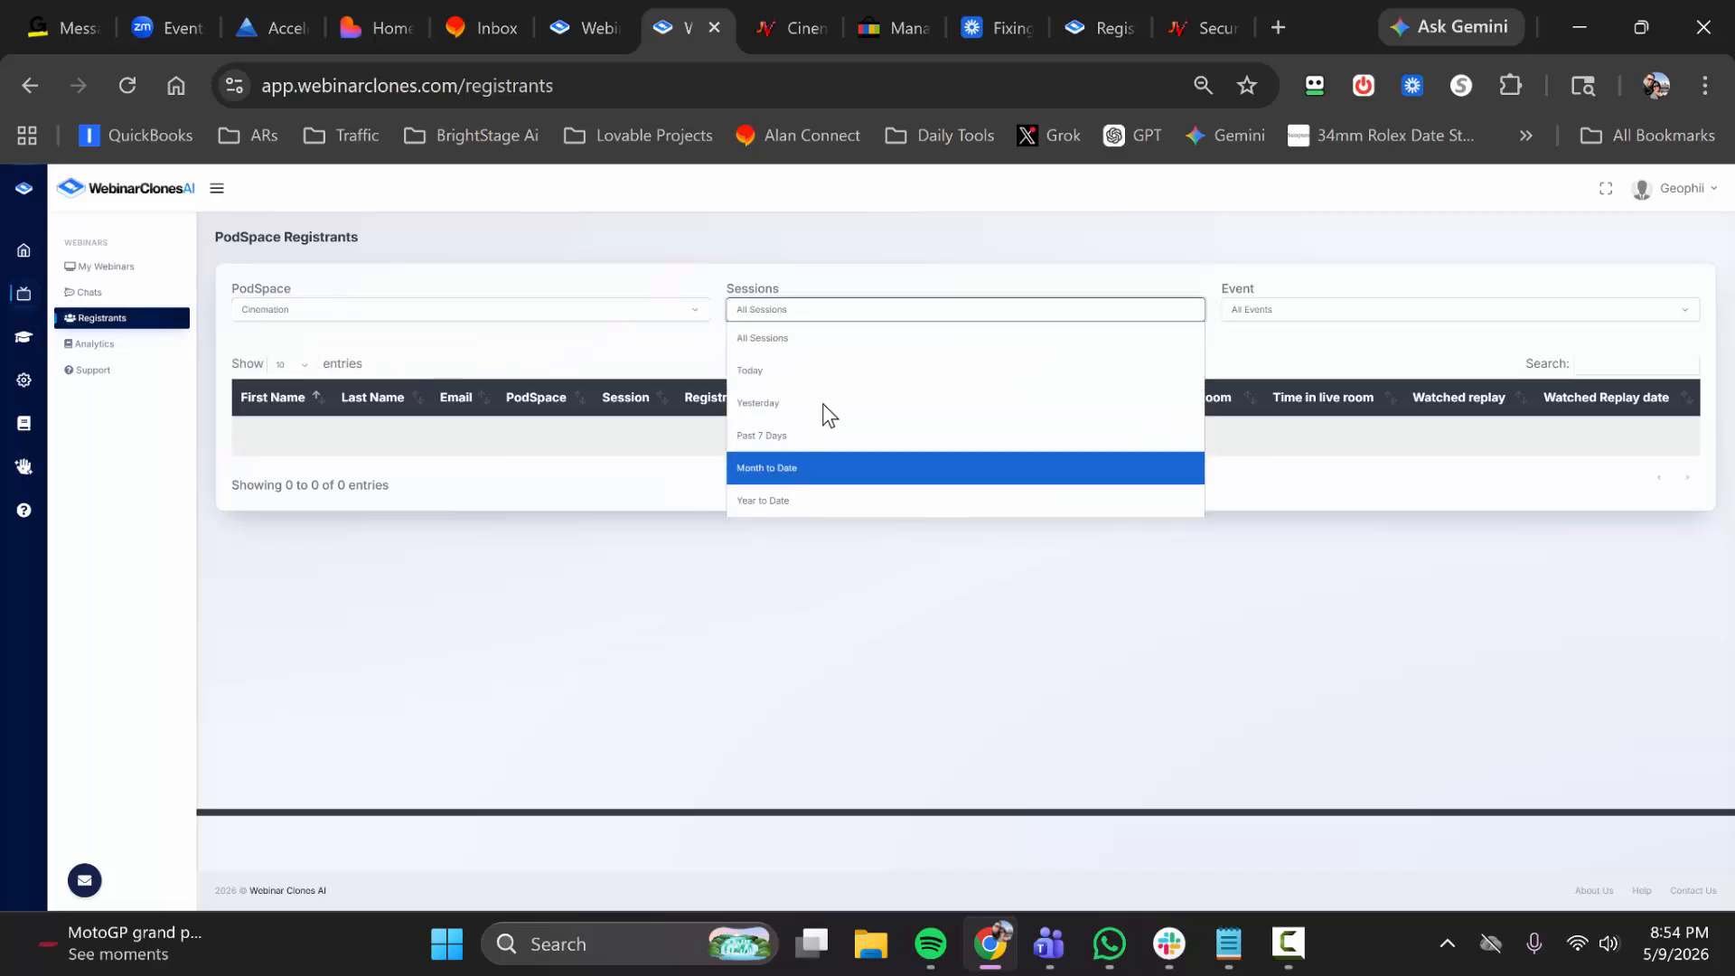
{"action": "left_click", "coordinate": [838, 282]}
{"action": "left_click", "coordinate": [1244, 307]}
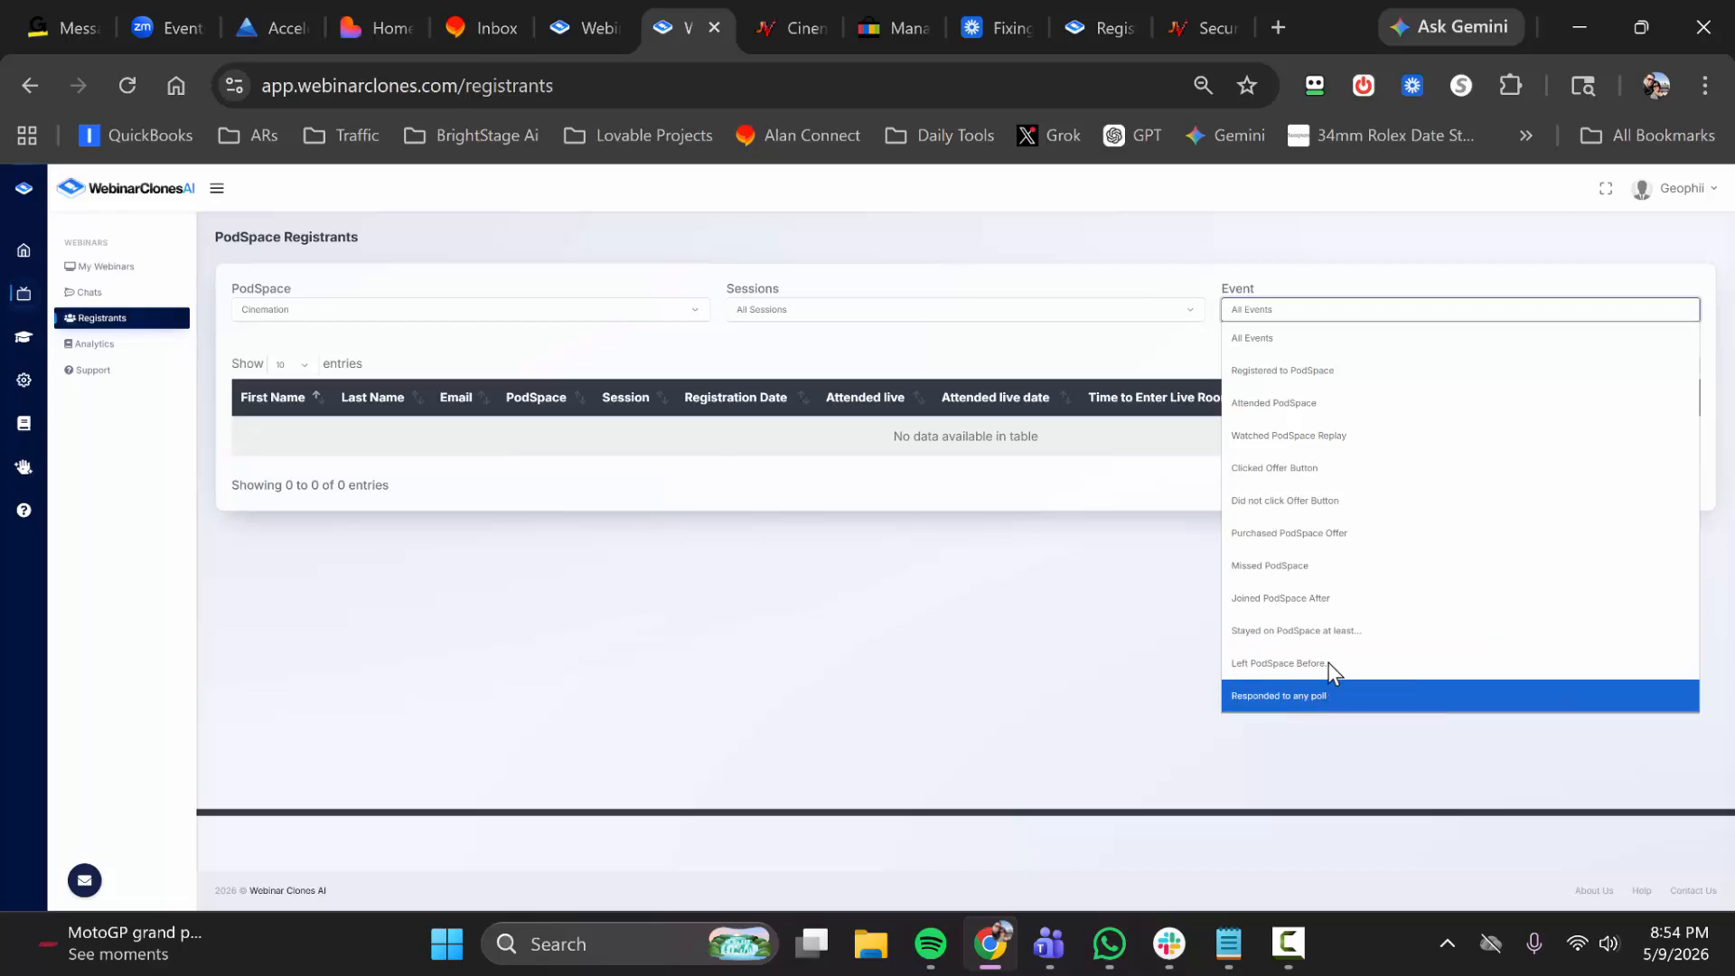
{"action": "left_click", "coordinate": [1120, 372]}
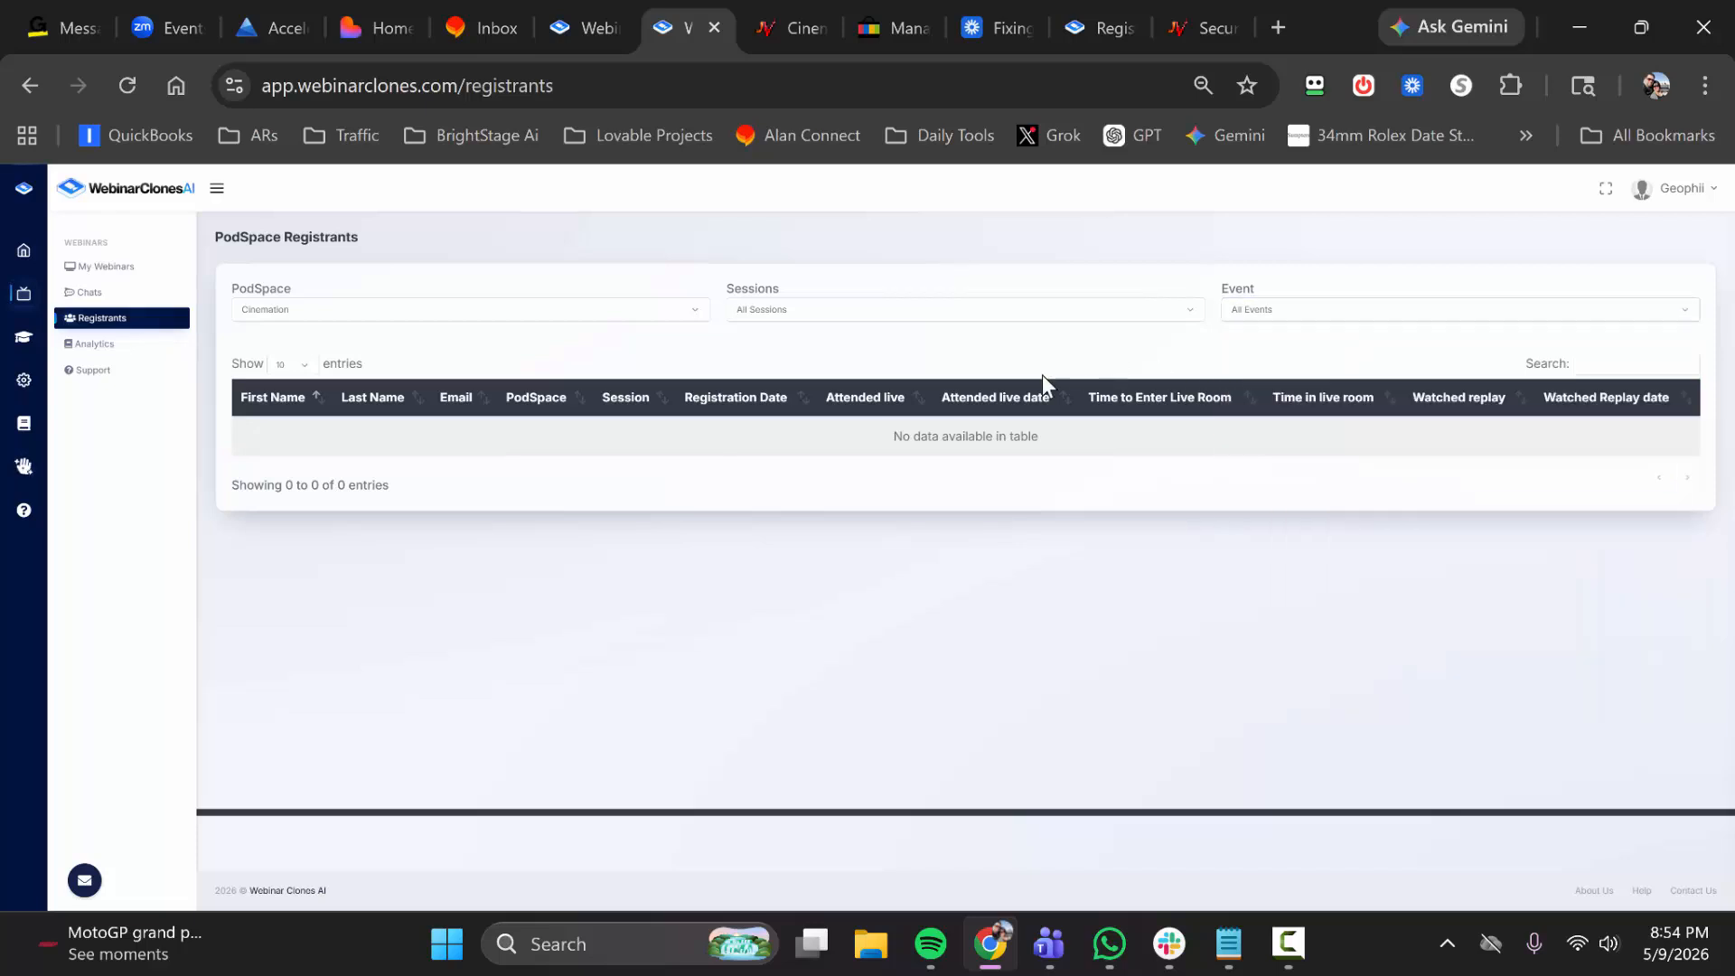
Filter the webinar analytics by Instantly Claw and look through the session date ranges
{"action": "left_click", "coordinate": [111, 348]}
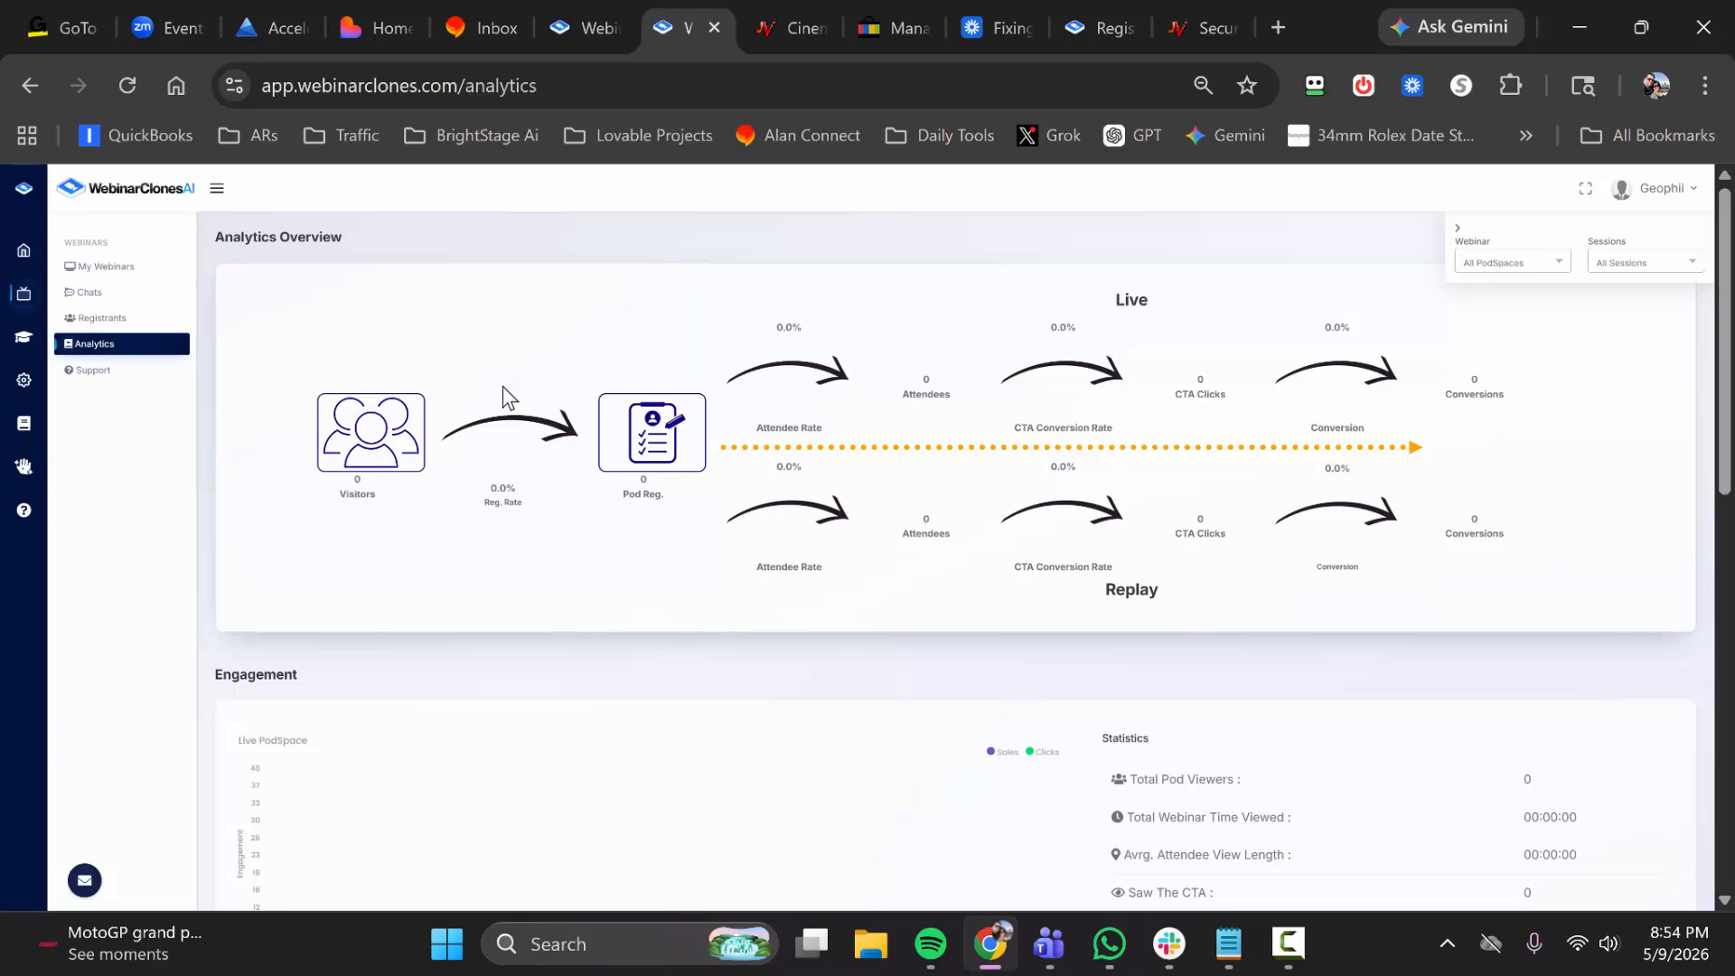
{"action": "left_click", "coordinate": [1496, 264]}
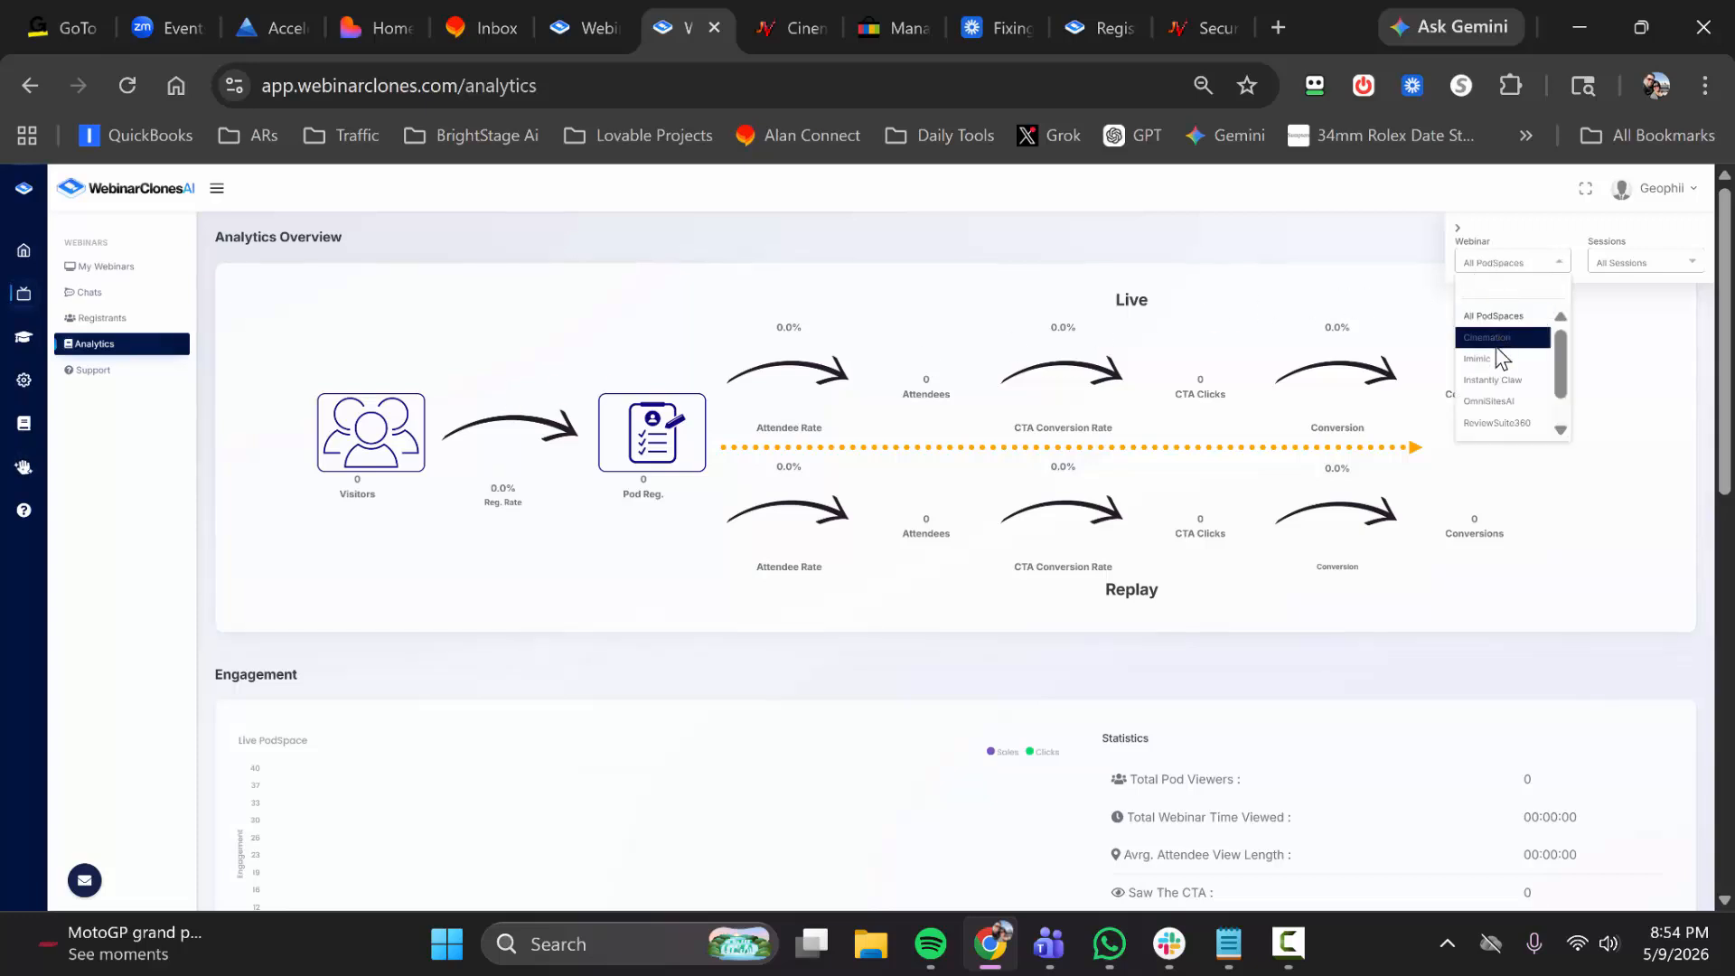
{"action": "scroll", "coordinate": [1491, 384], "scroll_direction": "down", "scroll_amount": 2}
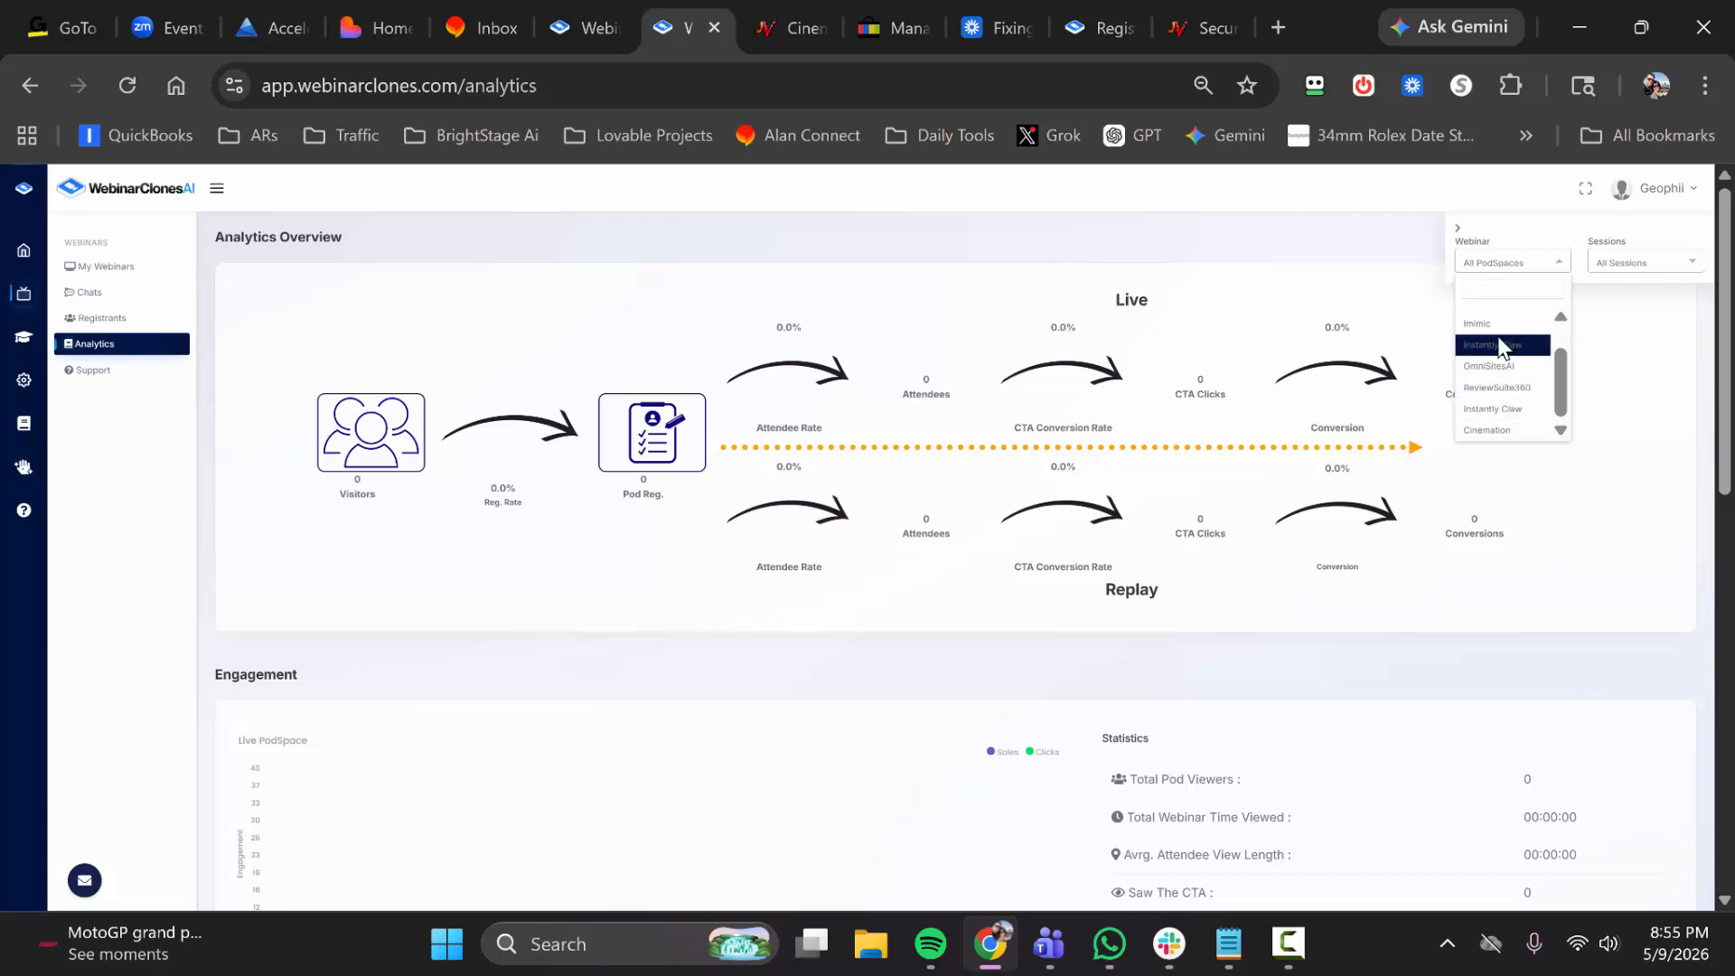
{"action": "left_click", "coordinate": [1496, 343]}
{"action": "left_click", "coordinate": [1624, 264]}
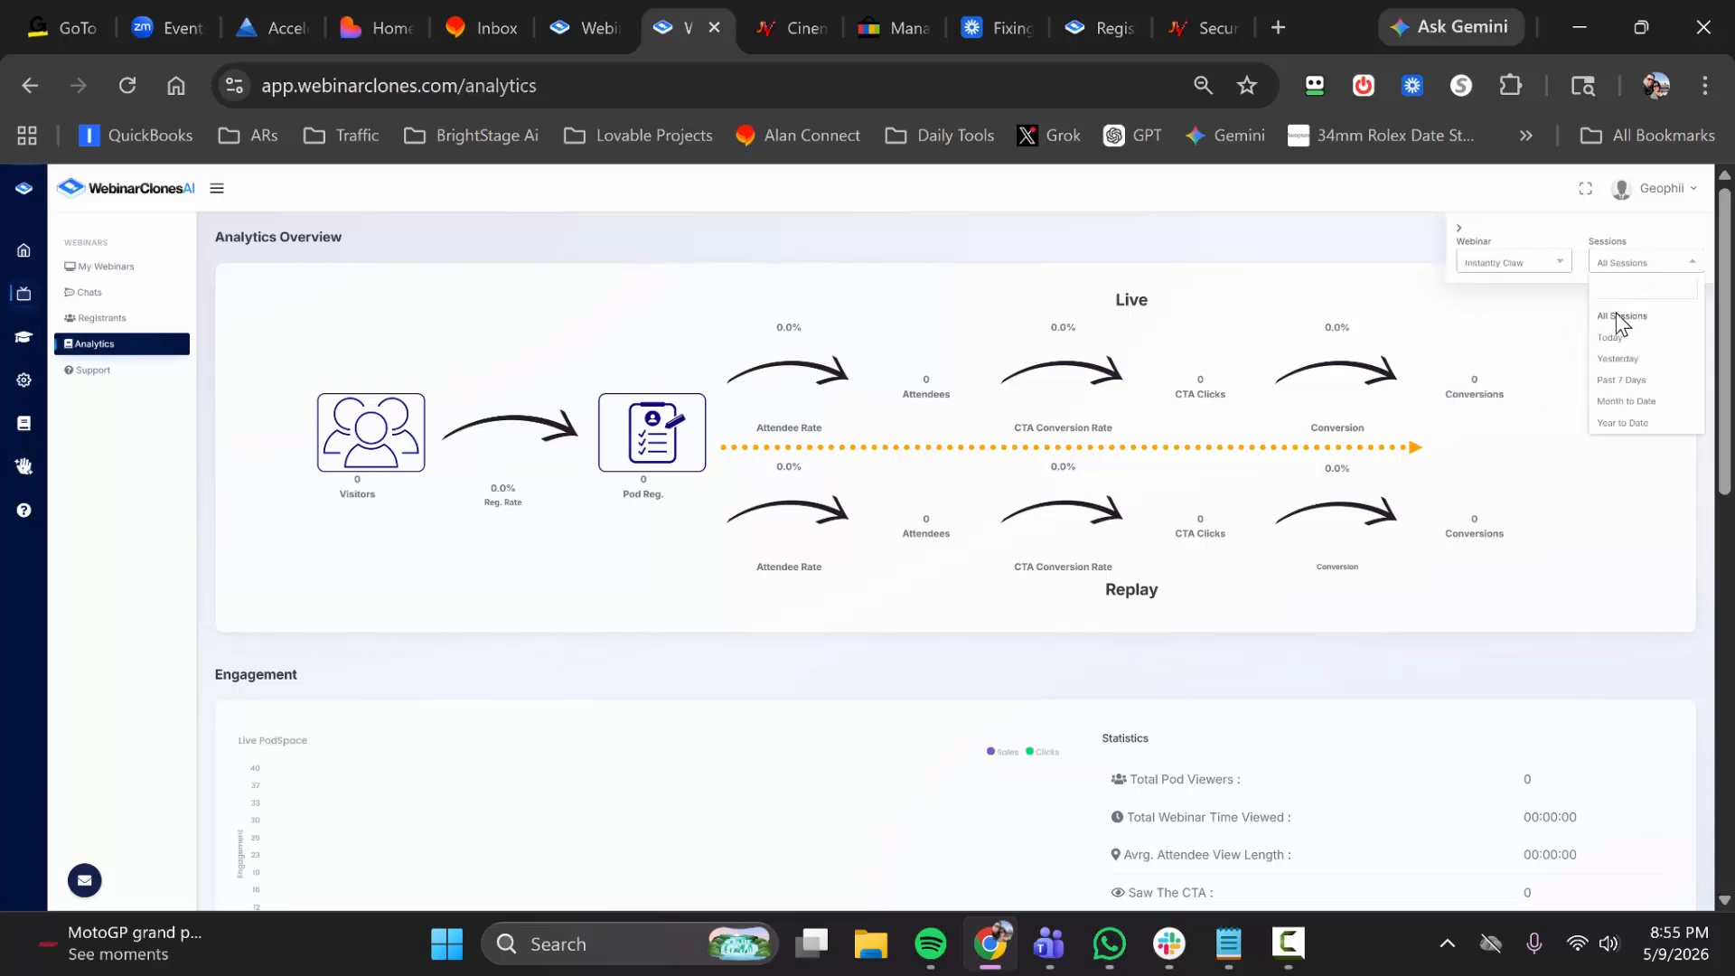
{"action": "left_click", "coordinate": [1099, 325]}
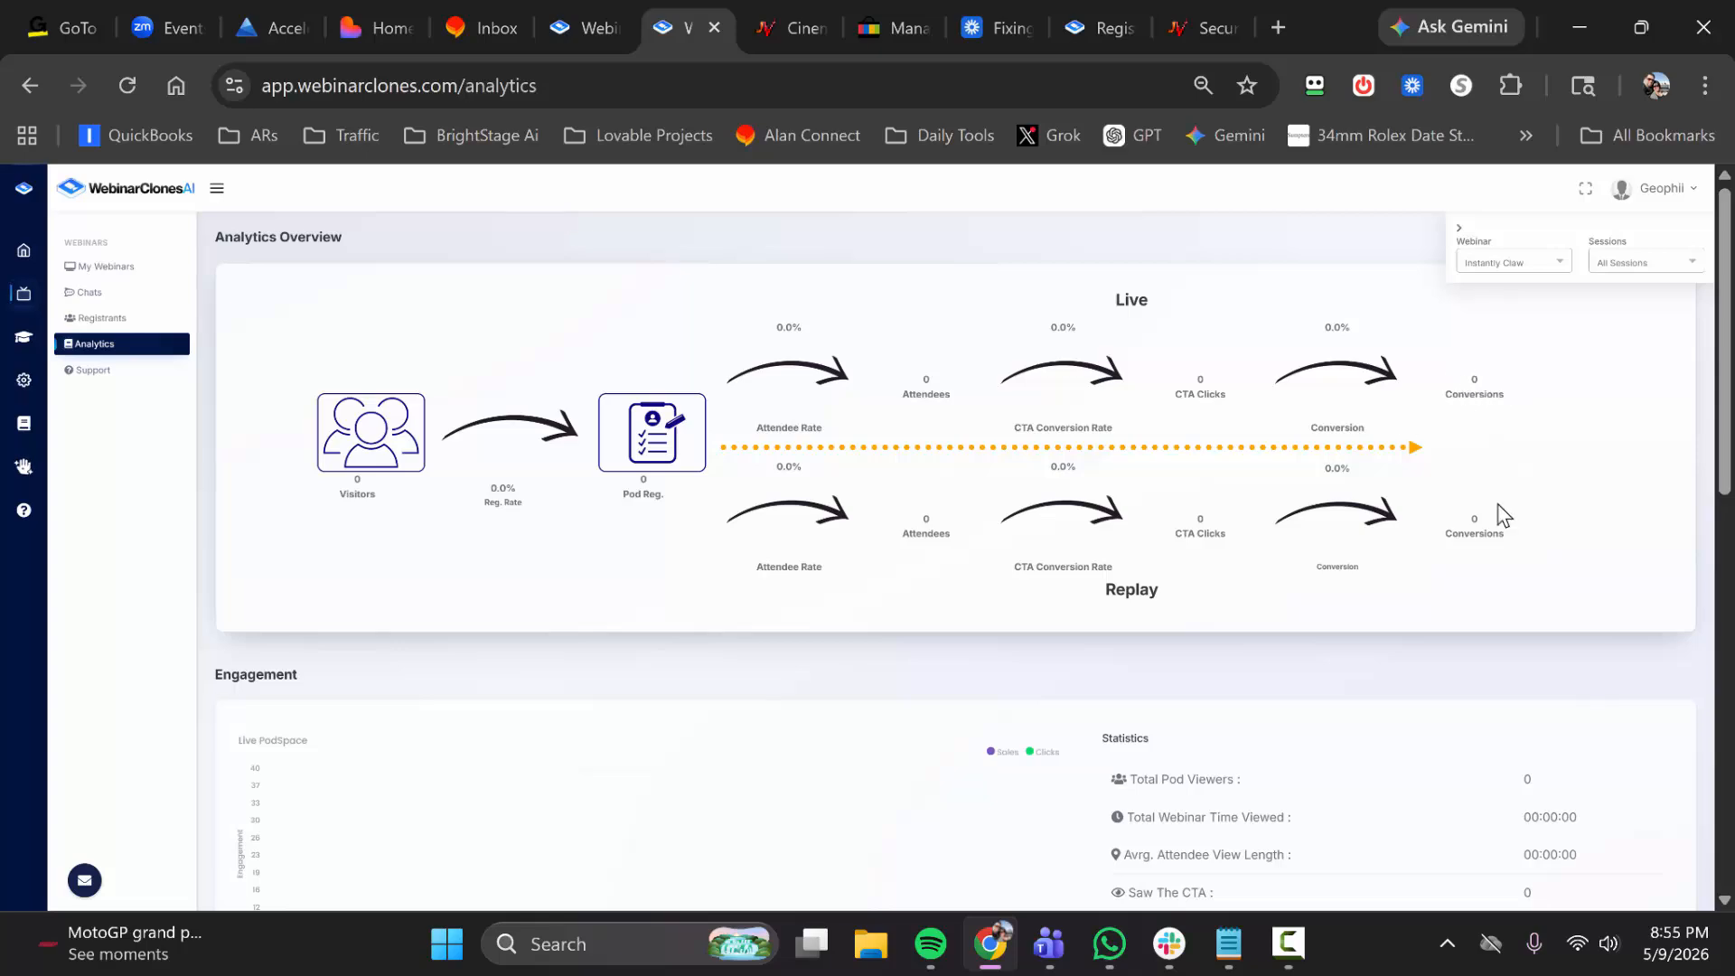
Review the live engagement, replay and email statistics in the webinar analytics
{"action": "scroll", "coordinate": [994, 452], "scroll_direction": "down", "scroll_amount": 5}
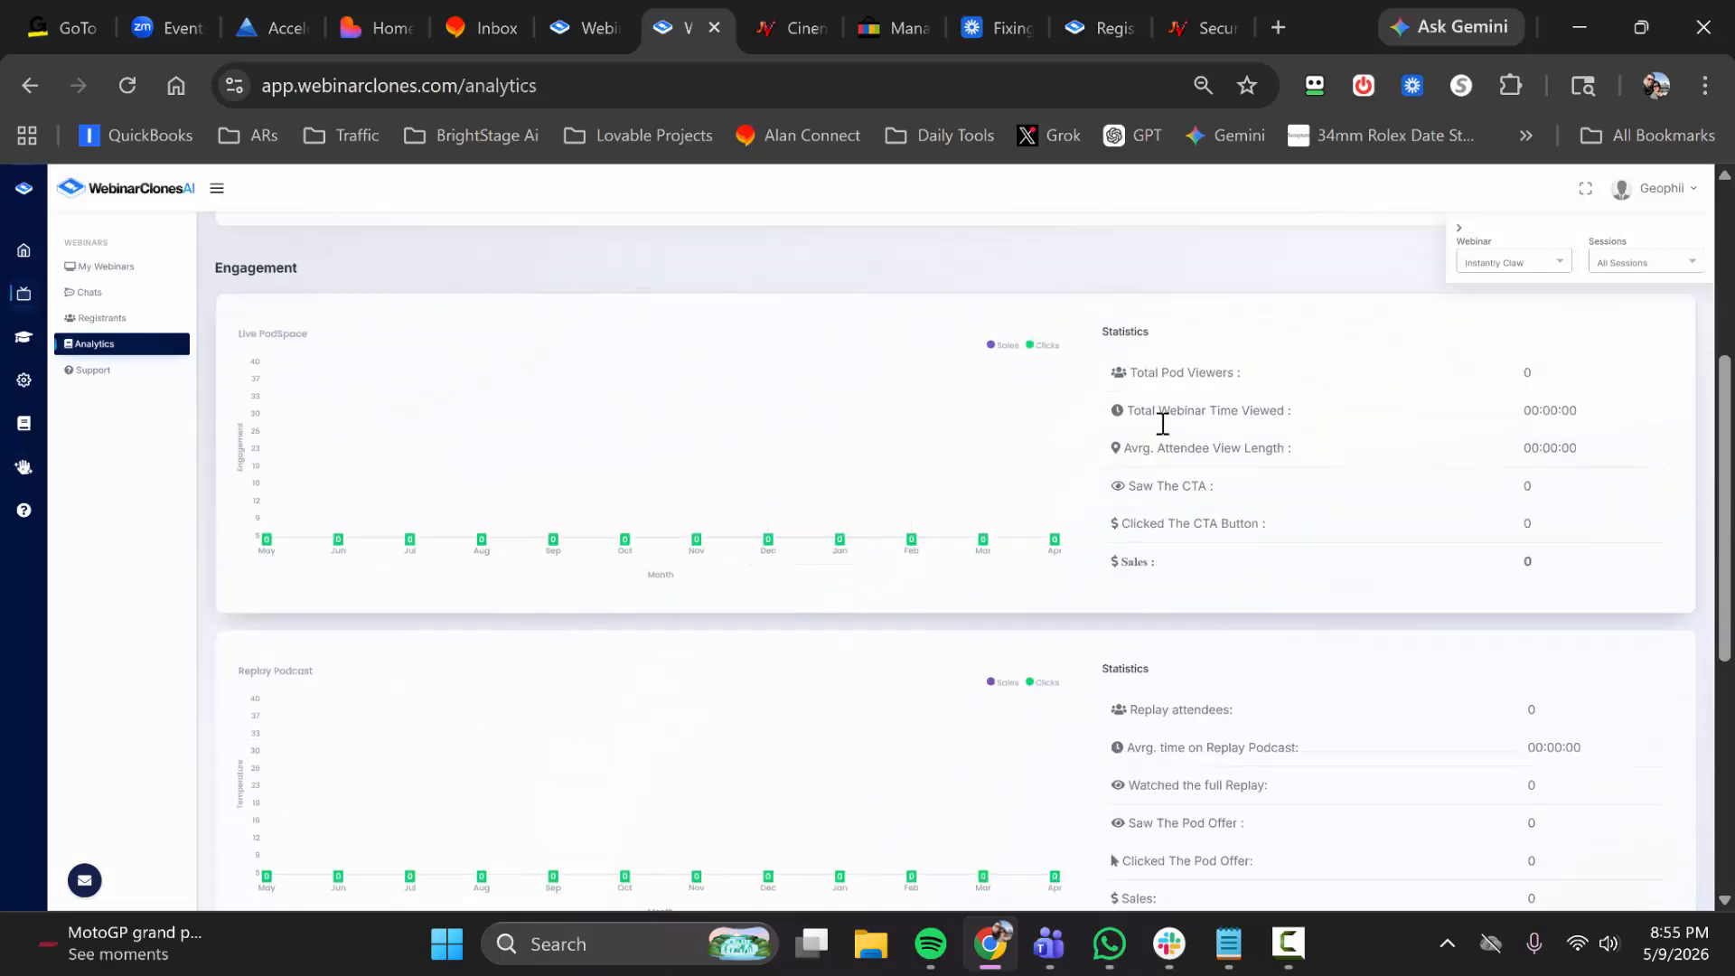
{"action": "scroll", "coordinate": [1084, 500], "scroll_direction": "down", "scroll_amount": 5}
{"action": "scroll", "coordinate": [1055, 508], "scroll_direction": "down", "scroll_amount": 2}
{"action": "scroll", "coordinate": [836, 547], "scroll_direction": "up", "scroll_amount": 8}
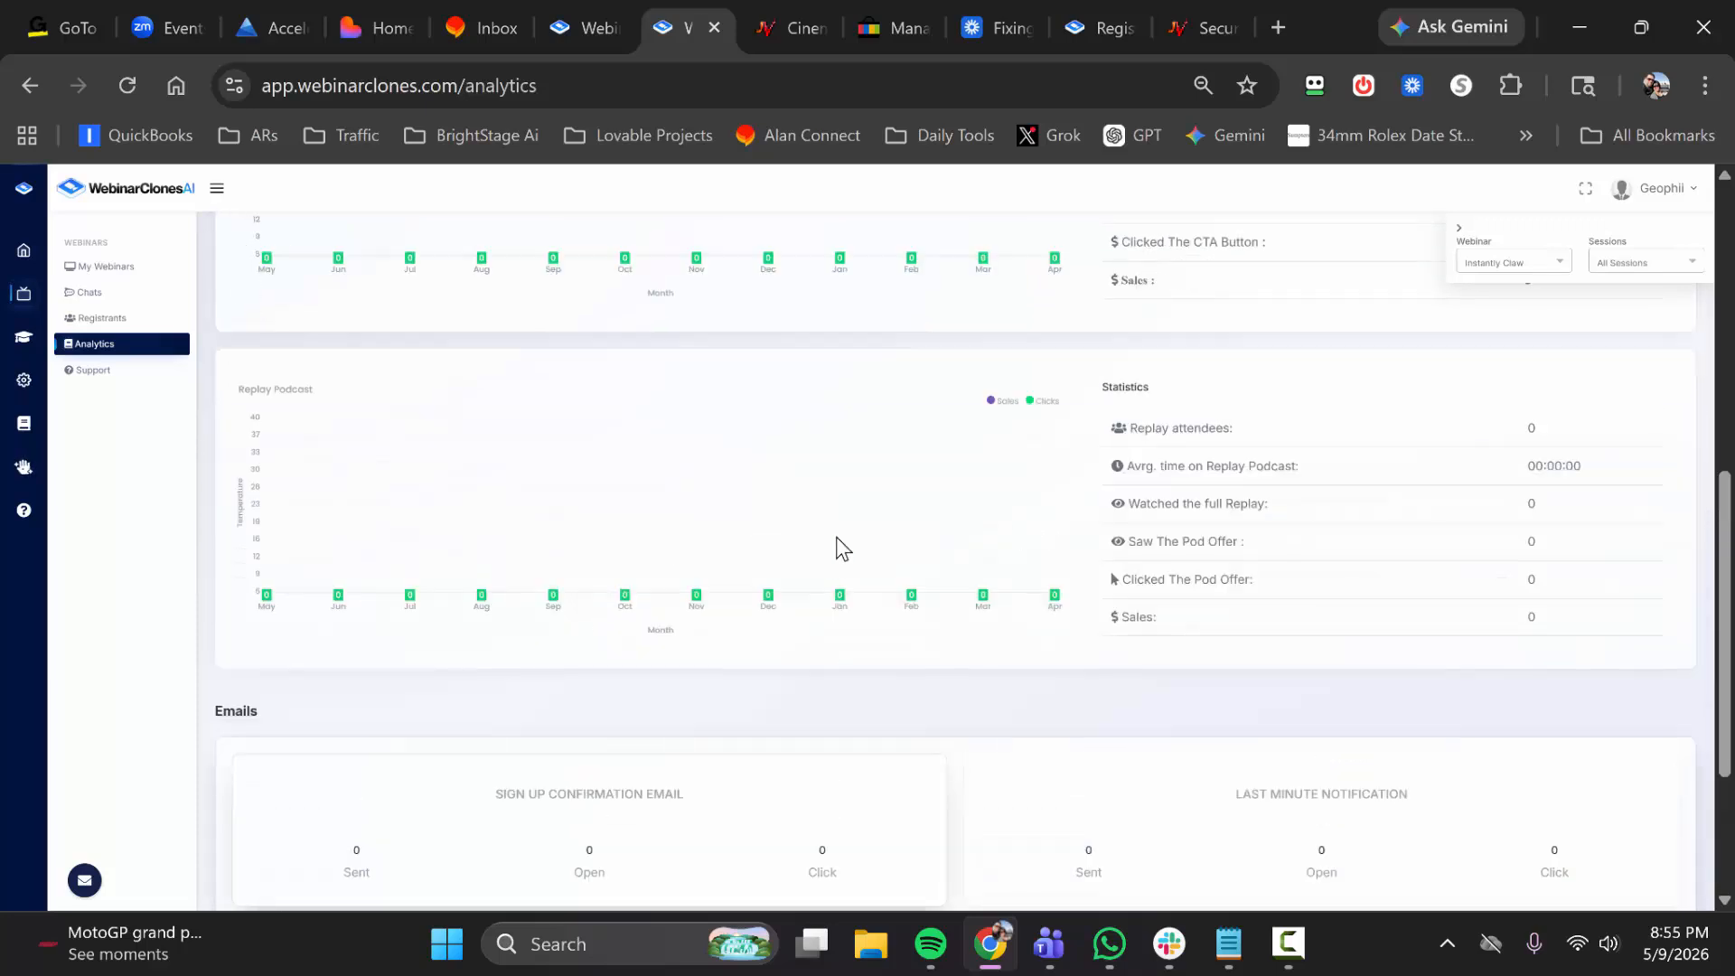
{"action": "scroll", "coordinate": [839, 533], "scroll_direction": "up", "scroll_amount": 3}
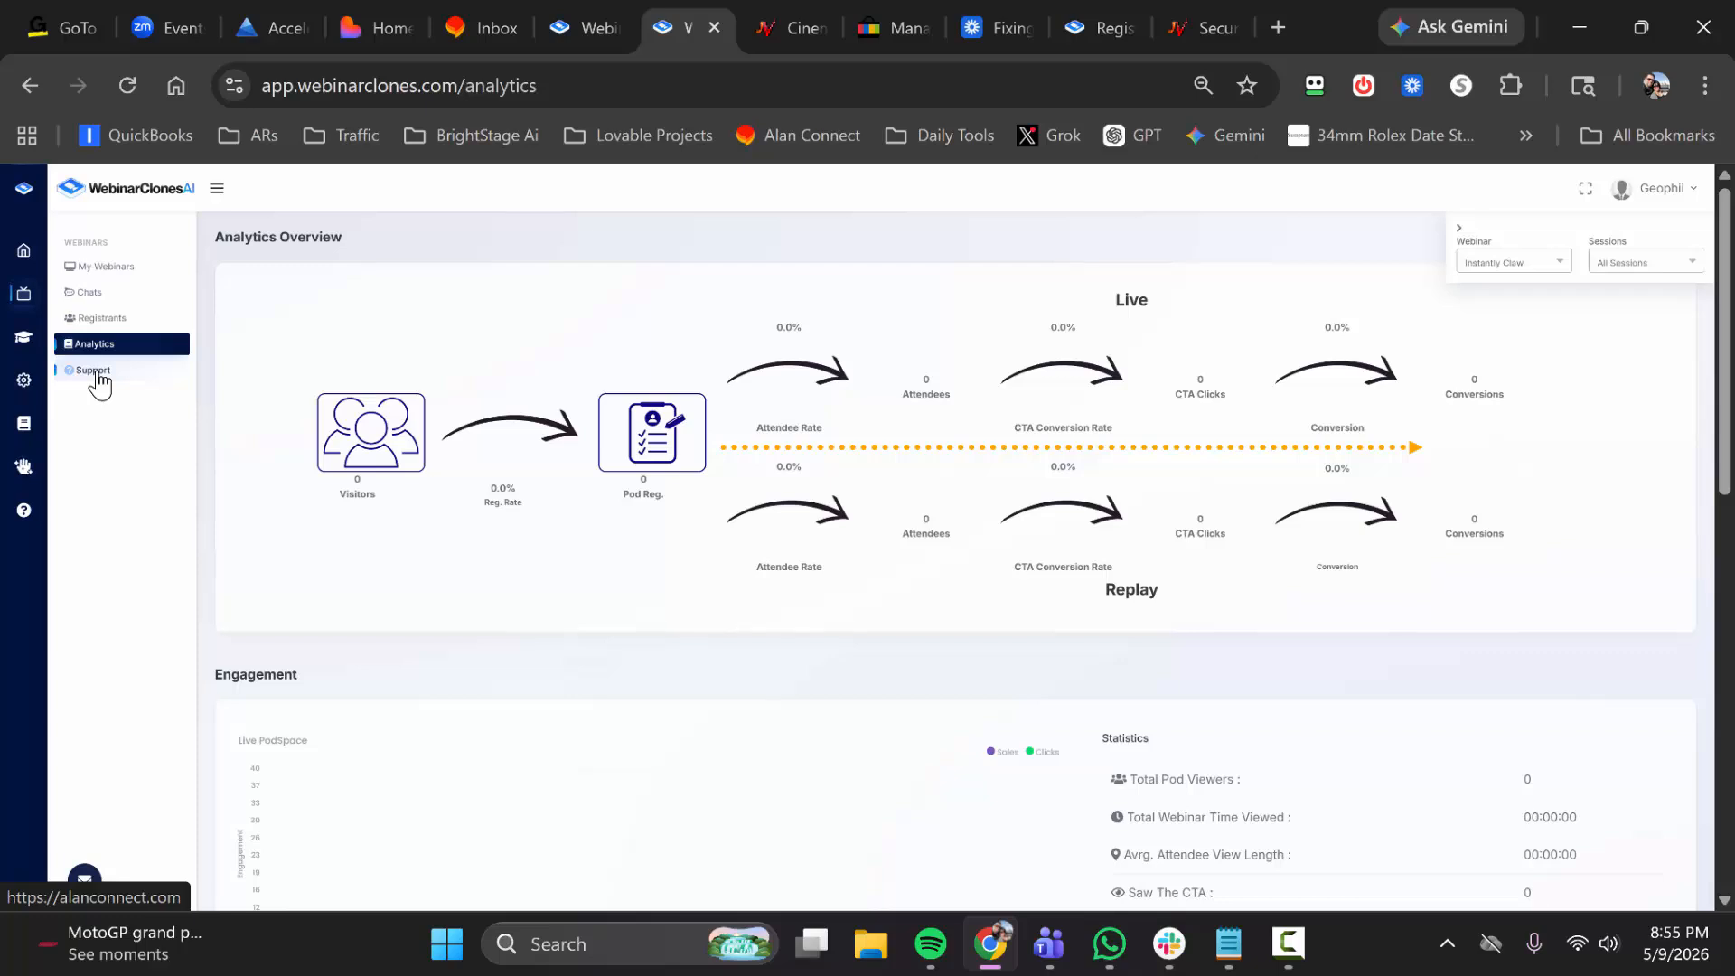
Open the Webinar Traffic Igniter section of the training library
{"action": "left_click", "coordinate": [22, 343]}
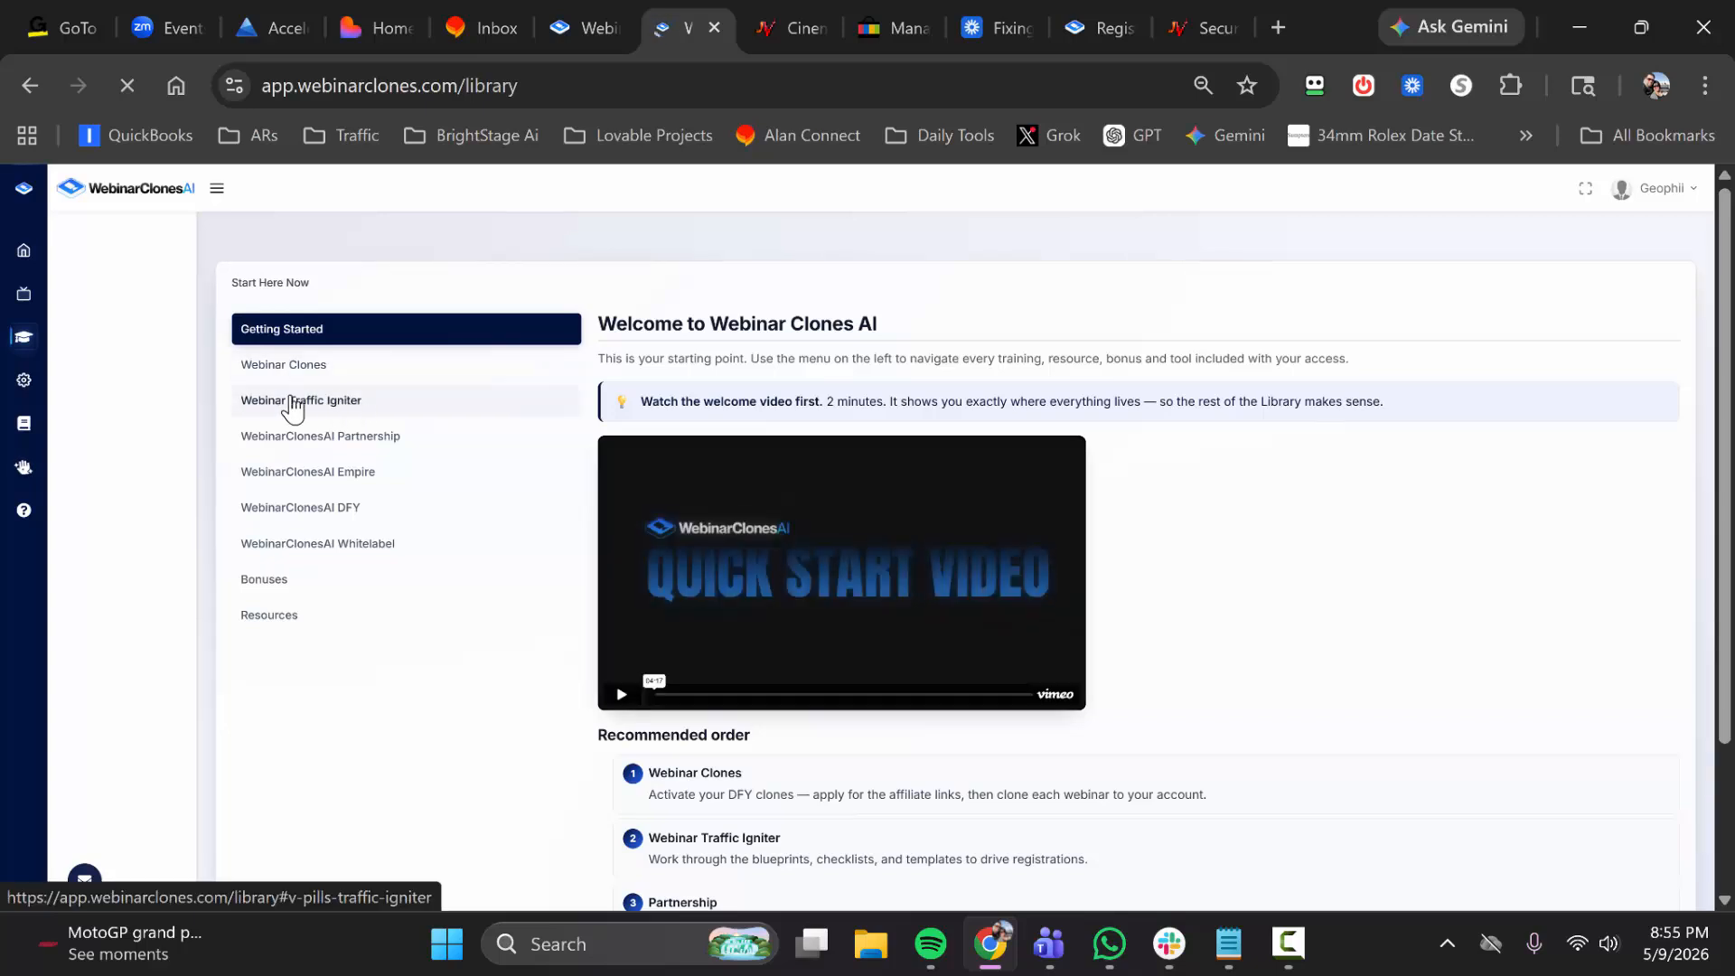
{"action": "left_click", "coordinate": [349, 402]}
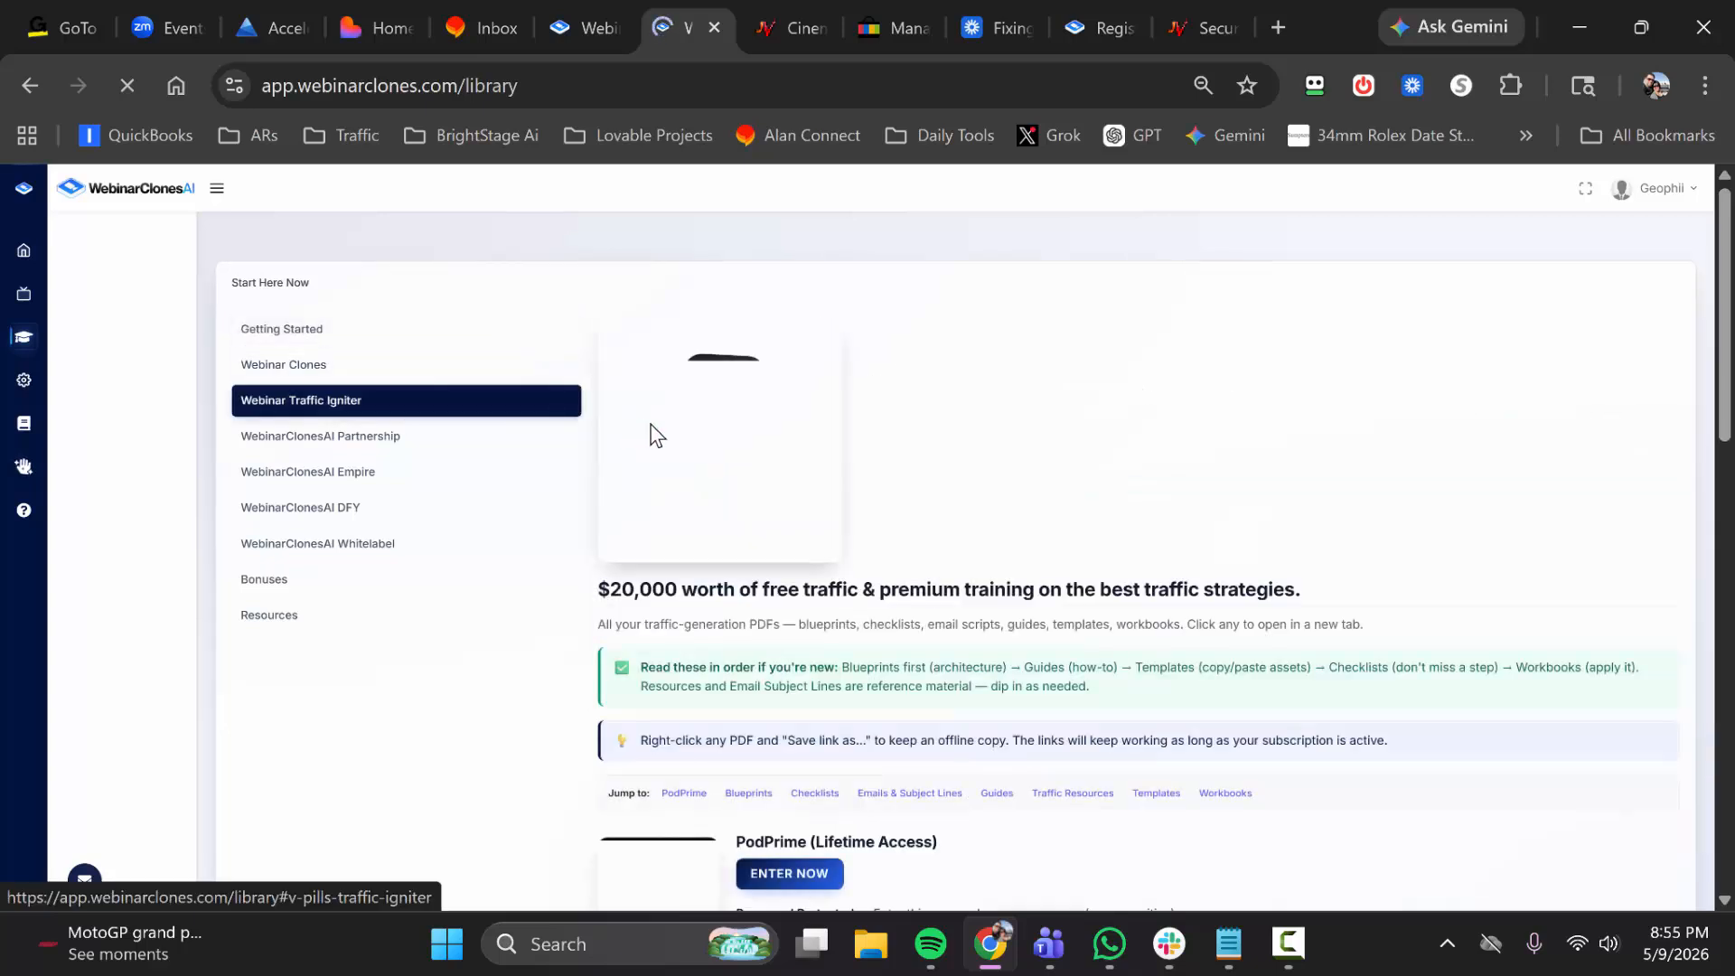
Look through the Webinar Traffic Igniter training materials, from PodPrime and the blueprints to the templates and workbooks
{"action": "scroll", "coordinate": [755, 522], "scroll_direction": "down", "scroll_amount": 2}
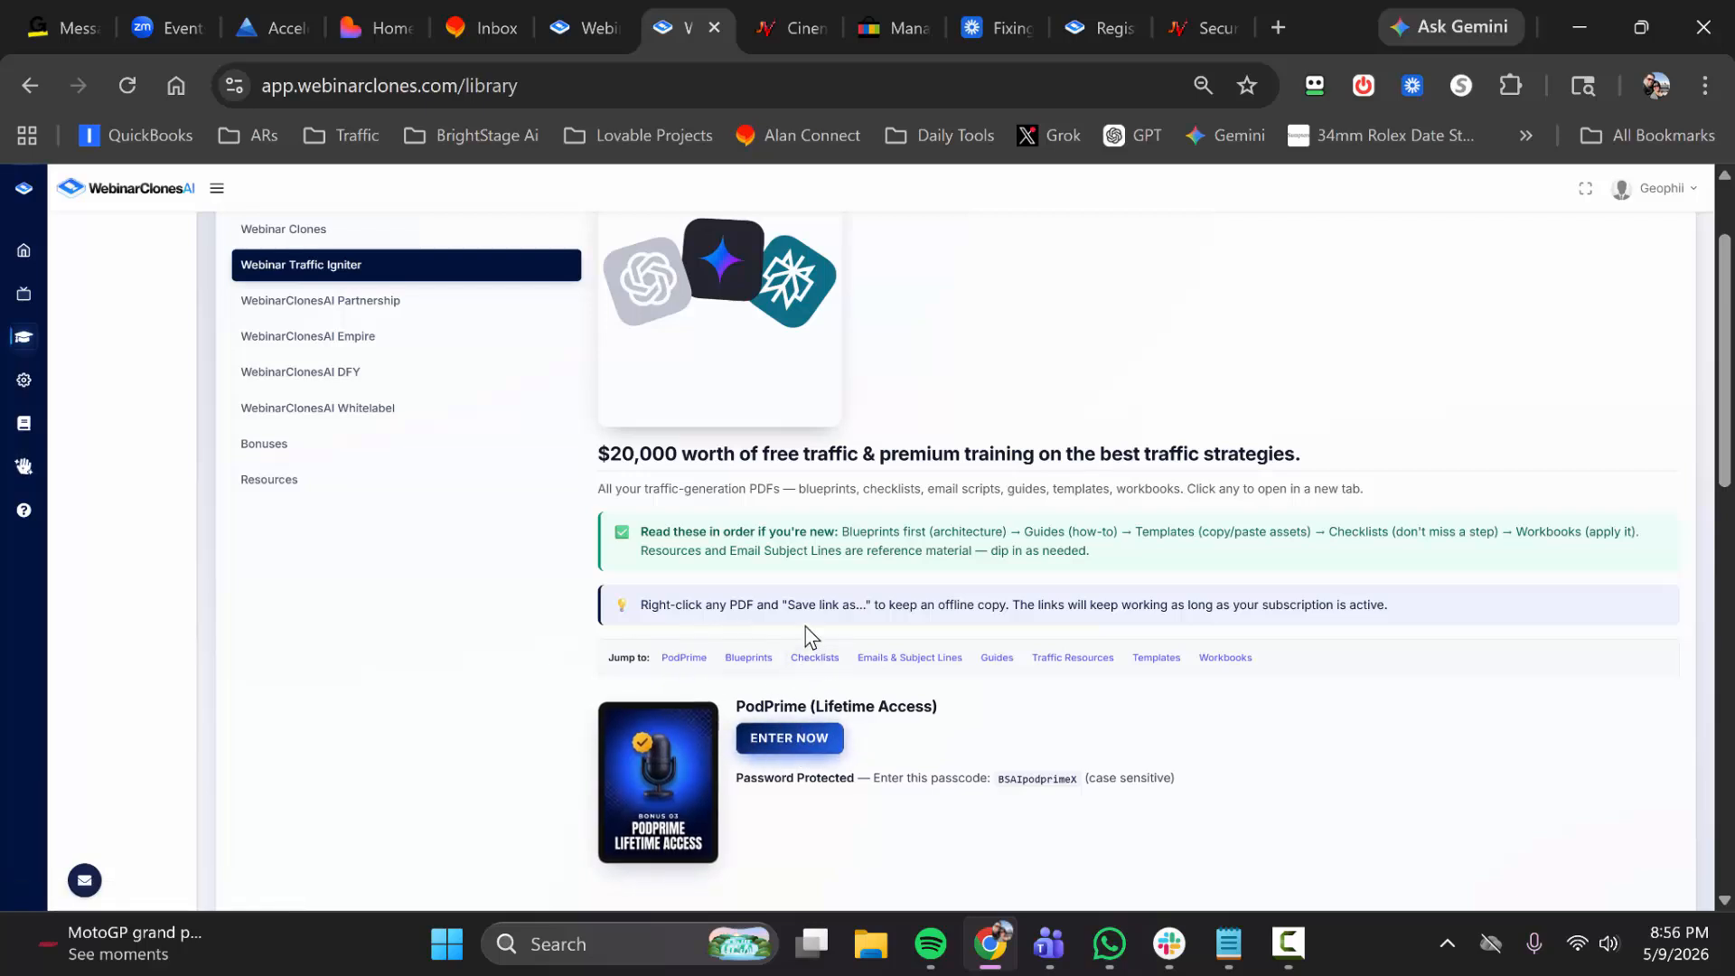
{"action": "scroll", "coordinate": [800, 633], "scroll_direction": "down", "scroll_amount": 1}
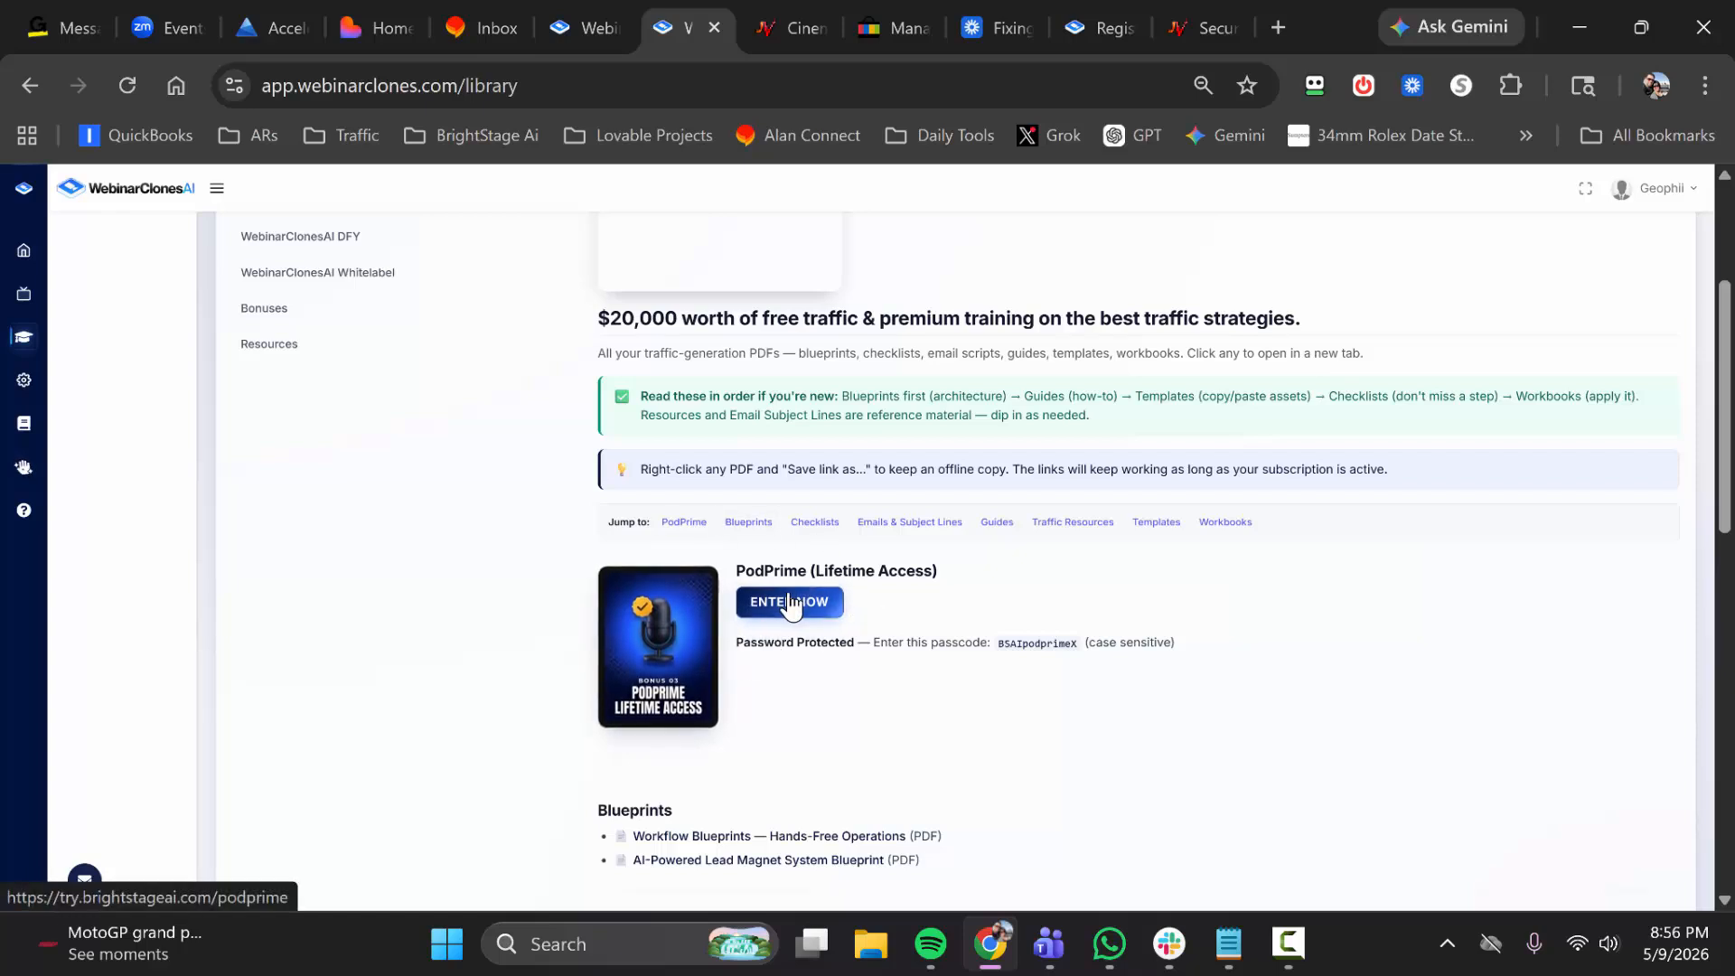
{"action": "scroll", "coordinate": [694, 625], "scroll_direction": "down", "scroll_amount": 1}
{"action": "scroll", "coordinate": [720, 674], "scroll_direction": "down", "scroll_amount": 1}
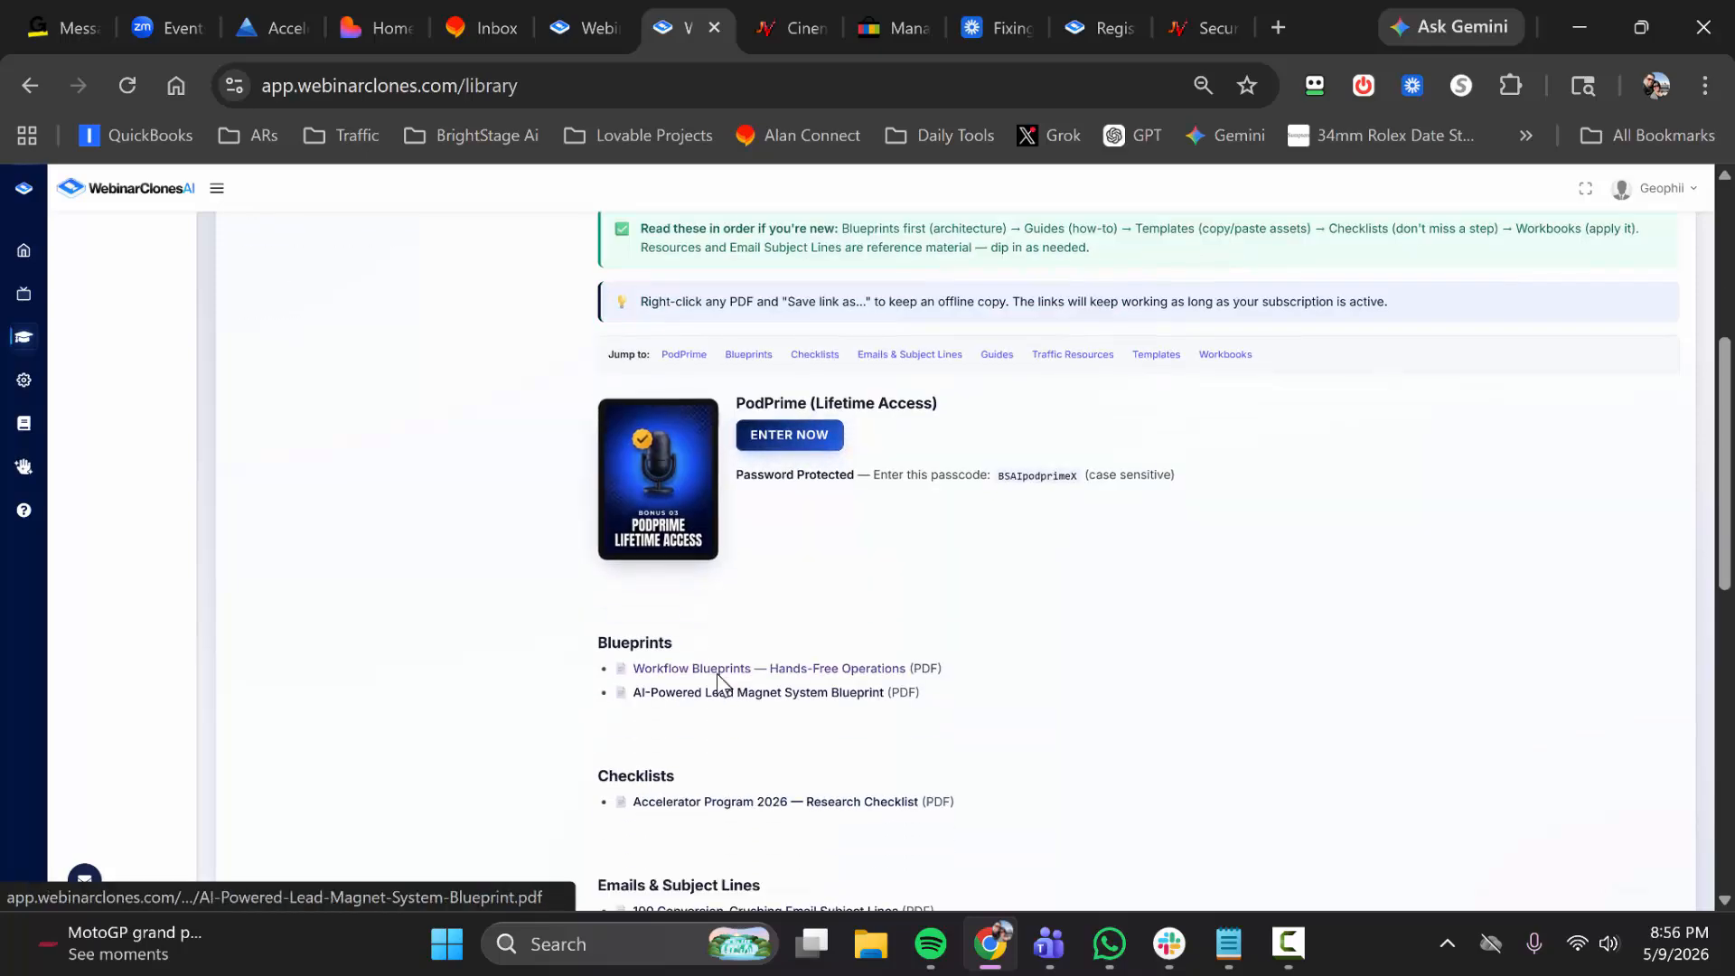
{"action": "scroll", "coordinate": [677, 621], "scroll_direction": "down", "scroll_amount": 1}
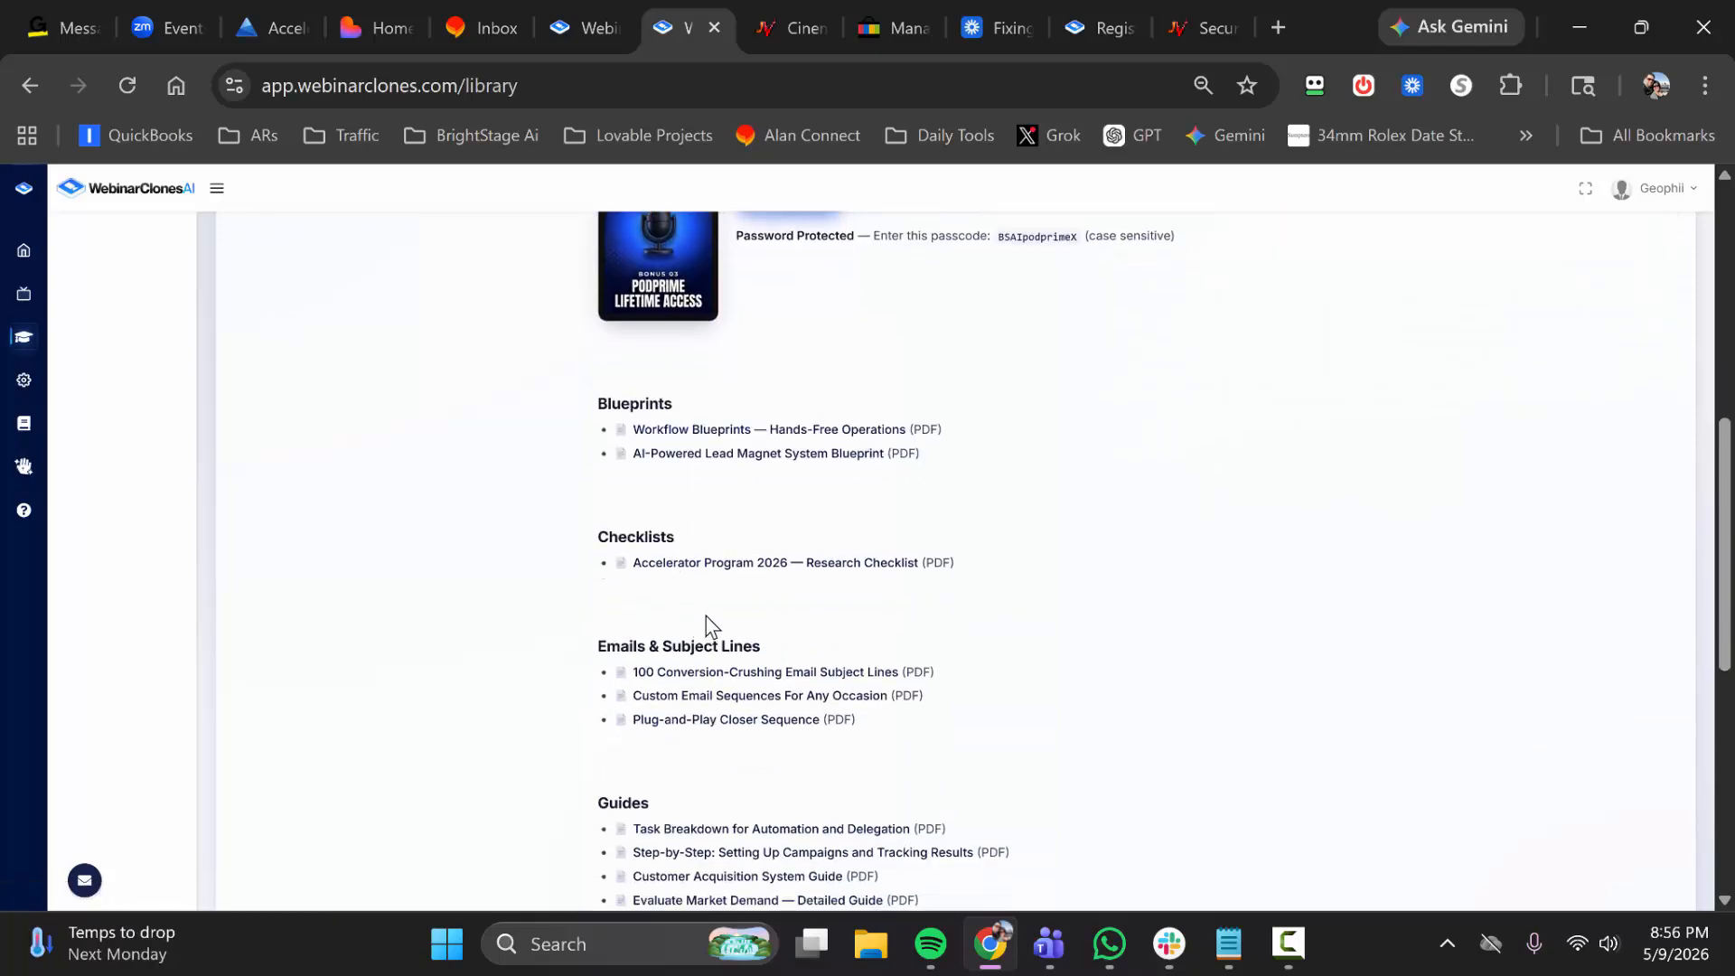
{"action": "scroll", "coordinate": [705, 623], "scroll_direction": "down", "scroll_amount": 1}
{"action": "scroll", "coordinate": [730, 579], "scroll_direction": "down", "scroll_amount": 3}
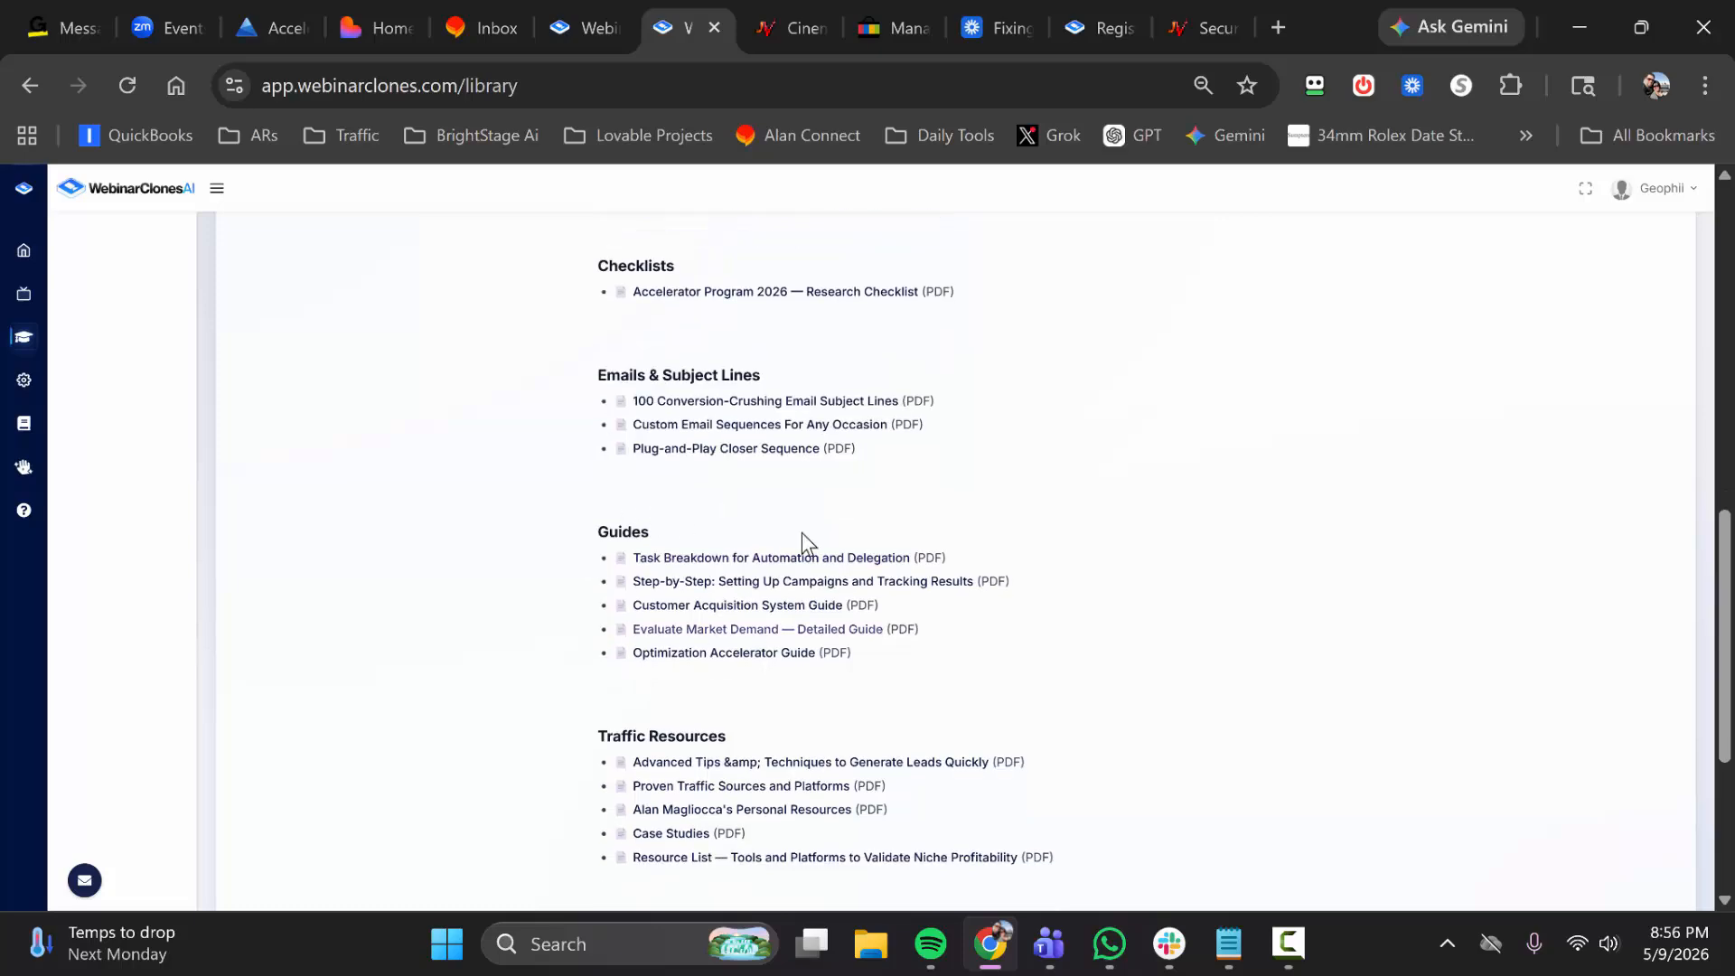
{"action": "scroll", "coordinate": [706, 540], "scroll_direction": "down", "scroll_amount": 2}
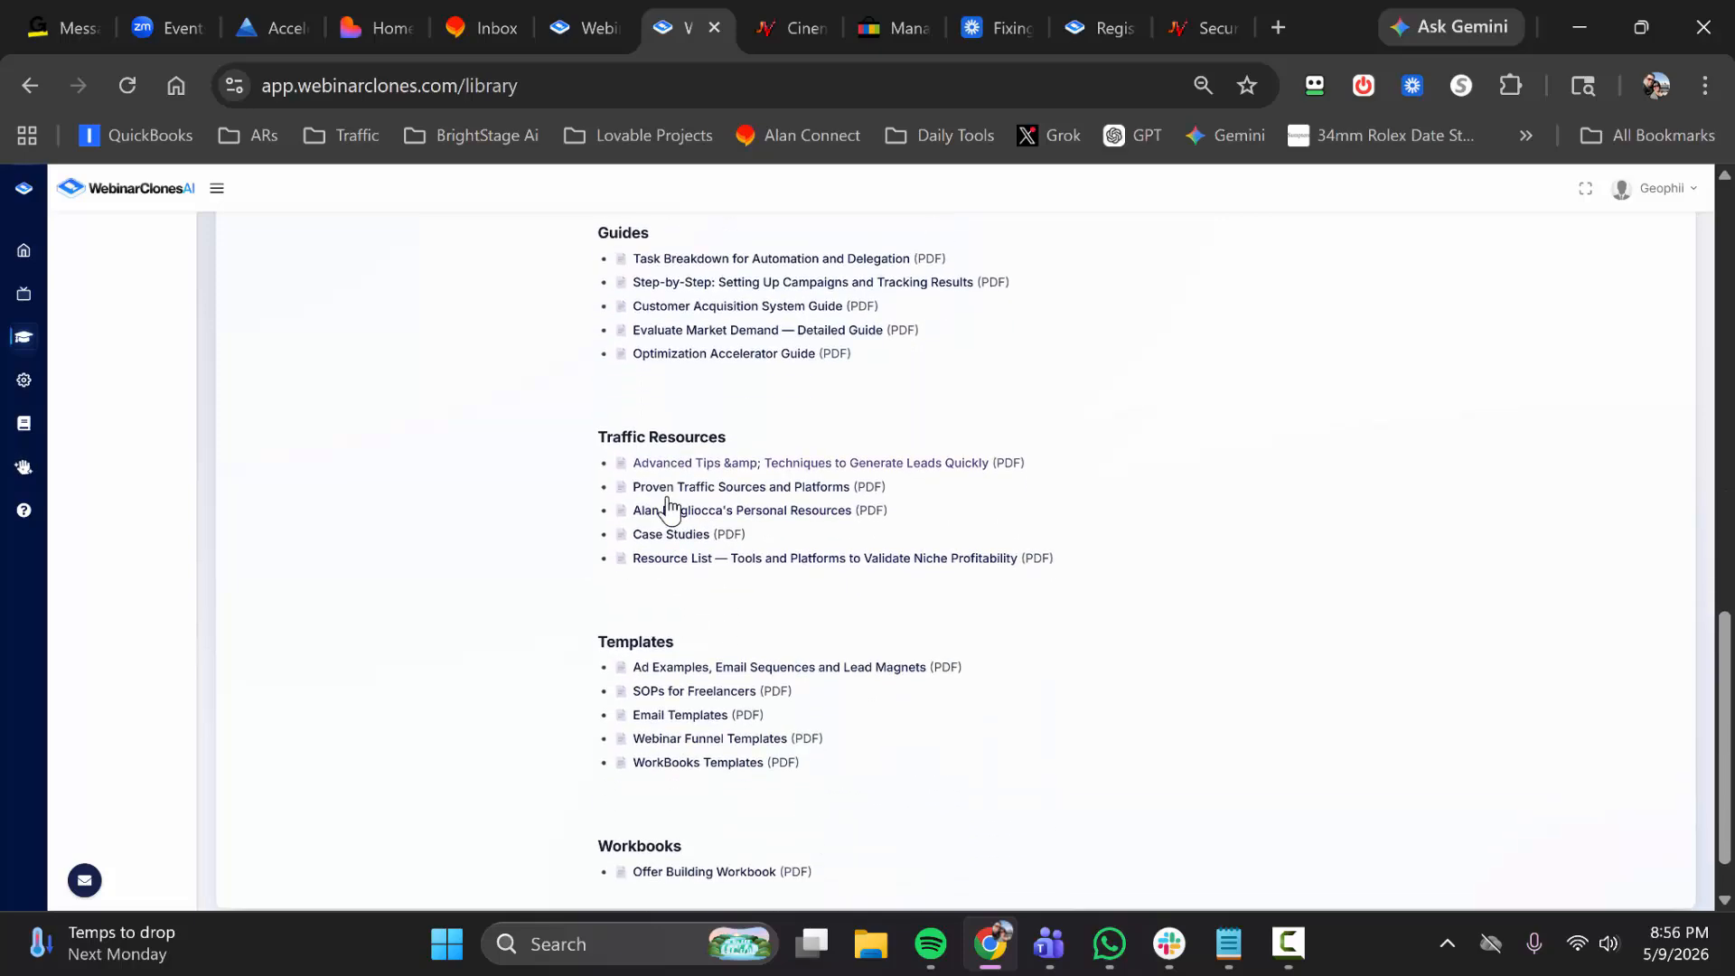
{"action": "scroll", "coordinate": [744, 515], "scroll_direction": "up", "scroll_amount": 1}
{"action": "scroll", "coordinate": [750, 574], "scroll_direction": "up", "scroll_amount": 15}
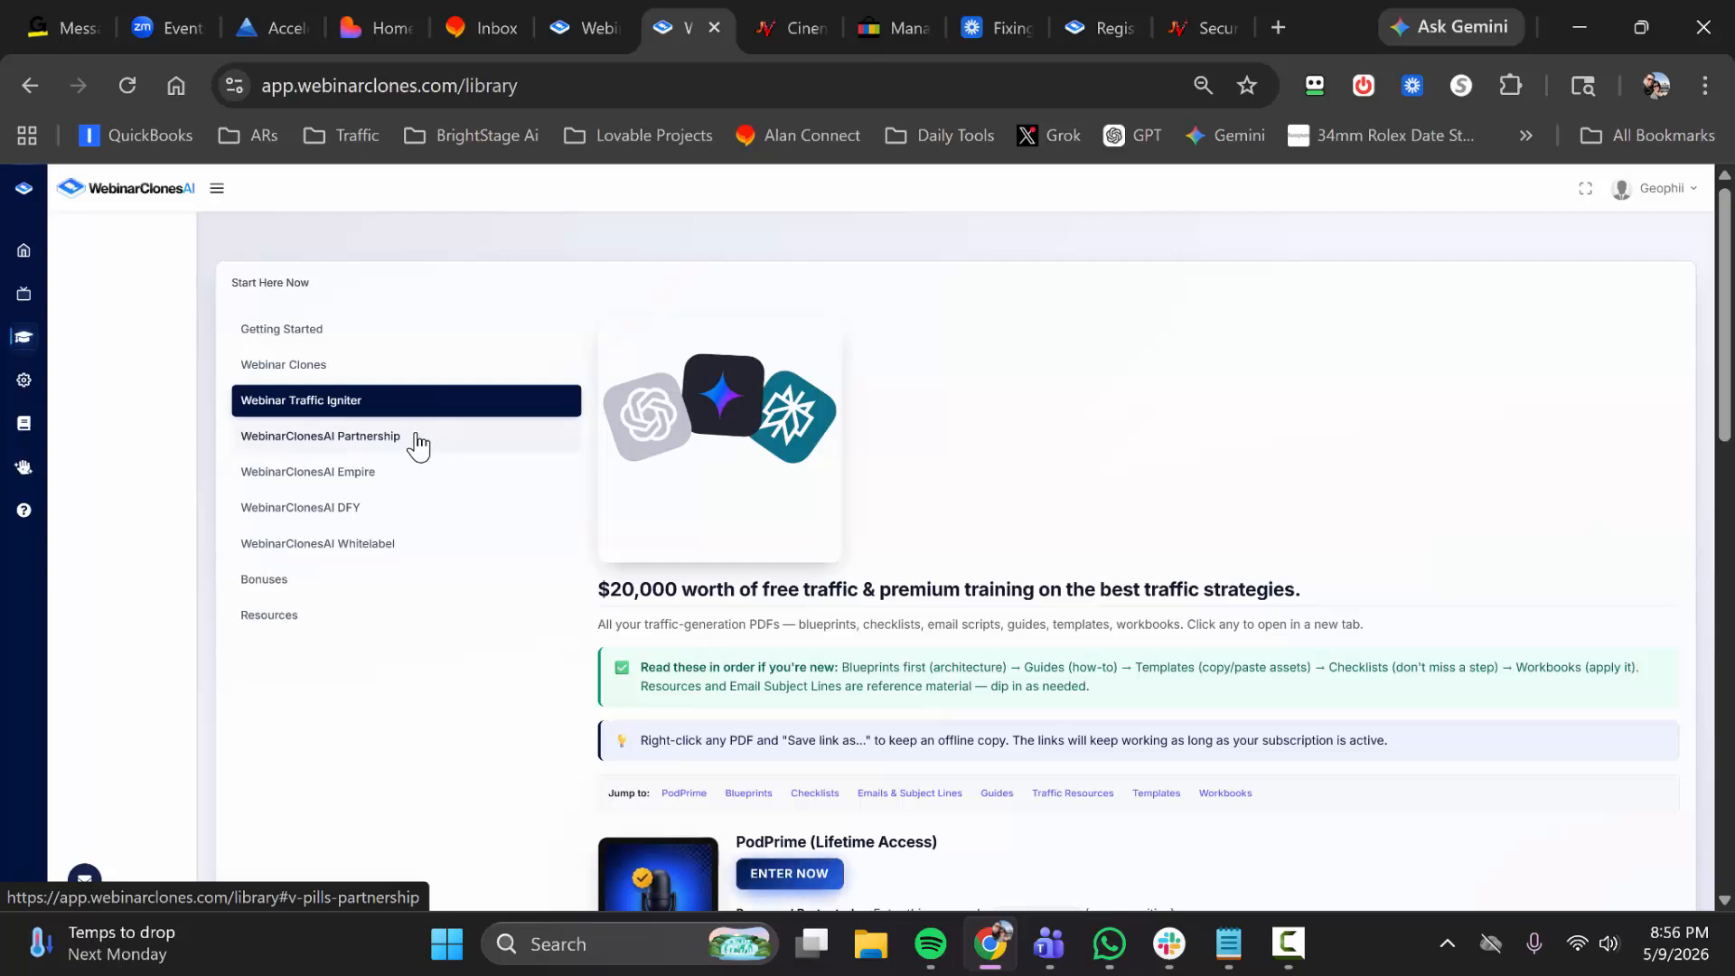
Open the WebinarClonesAI Partnership section and look over its multi-phase traffic training
{"action": "left_click", "coordinate": [418, 443]}
{"action": "scroll", "coordinate": [824, 481], "scroll_direction": "down", "scroll_amount": 5}
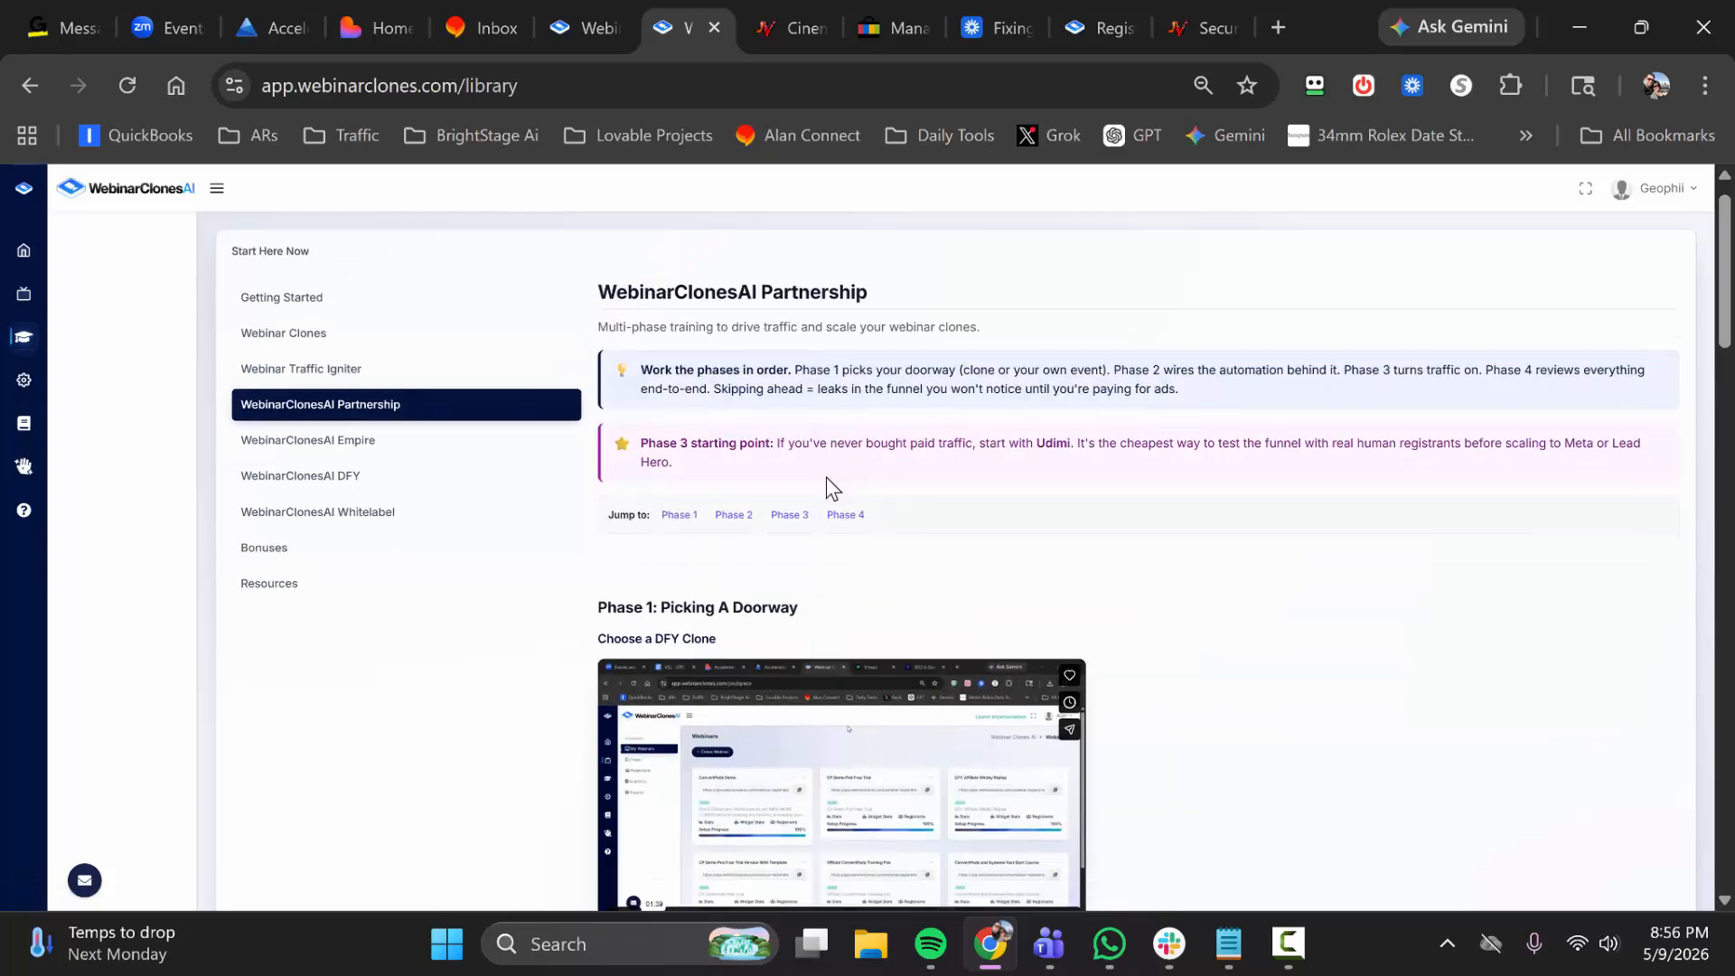
{"action": "scroll", "coordinate": [809, 510], "scroll_direction": "down", "scroll_amount": 4}
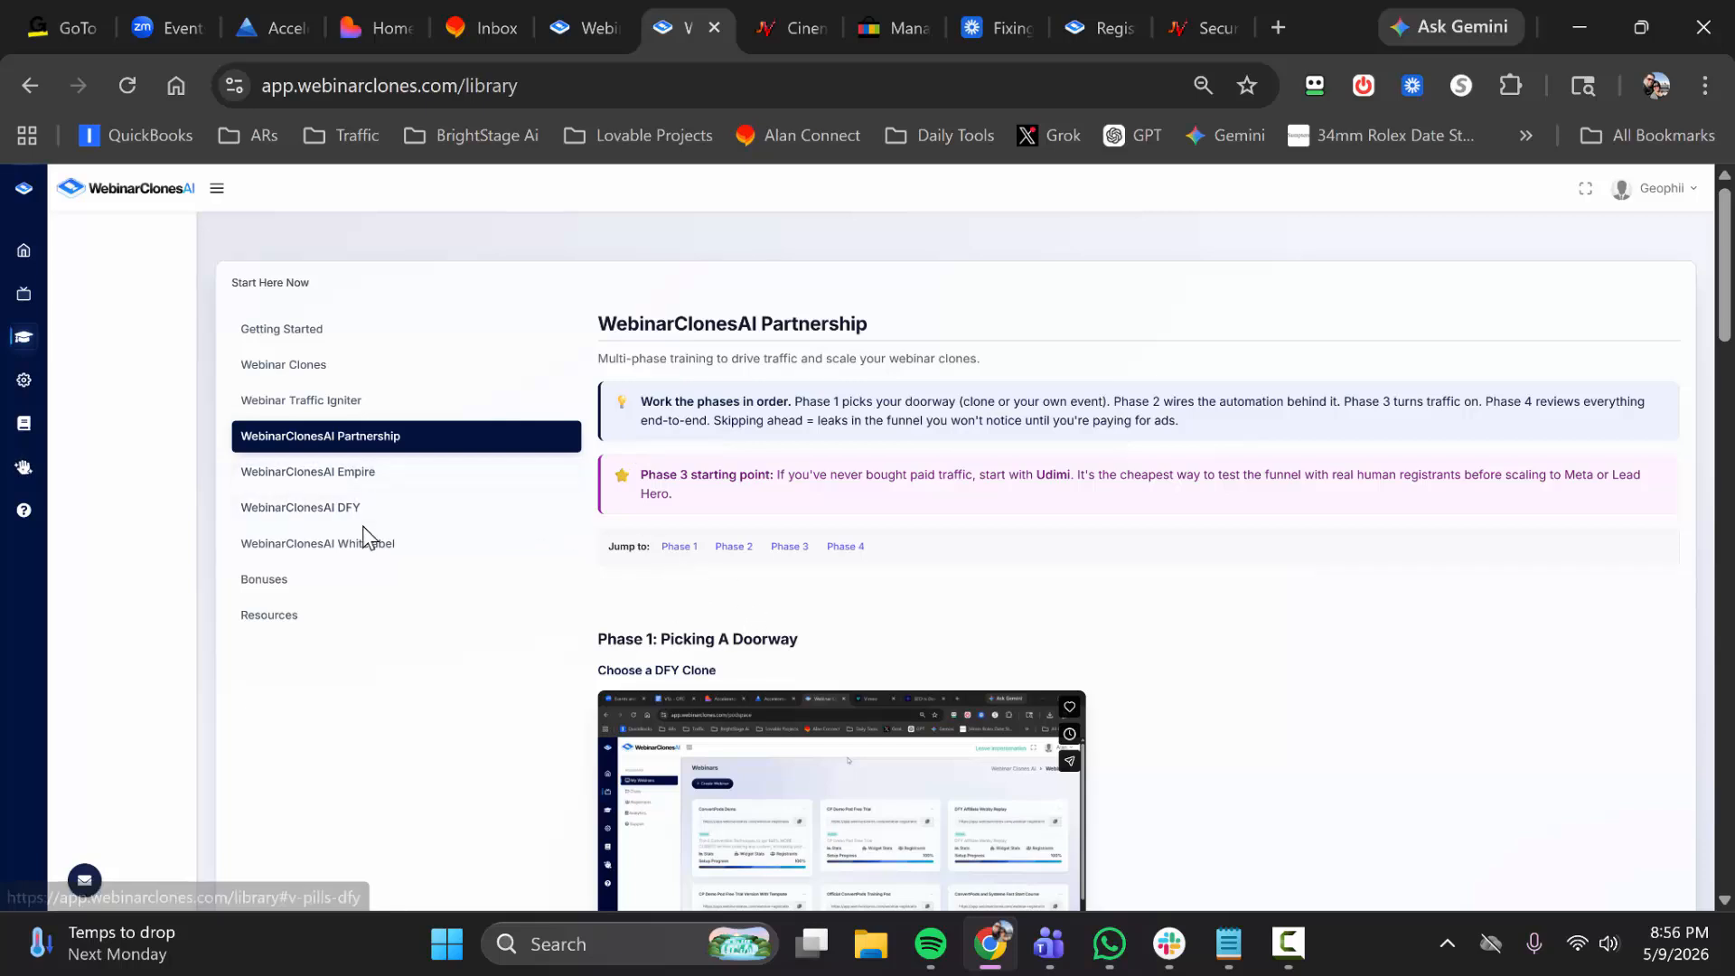
Look through the bundled training and case study in the Bonuses section, and open the Resources section
{"action": "left_click", "coordinate": [336, 594]}
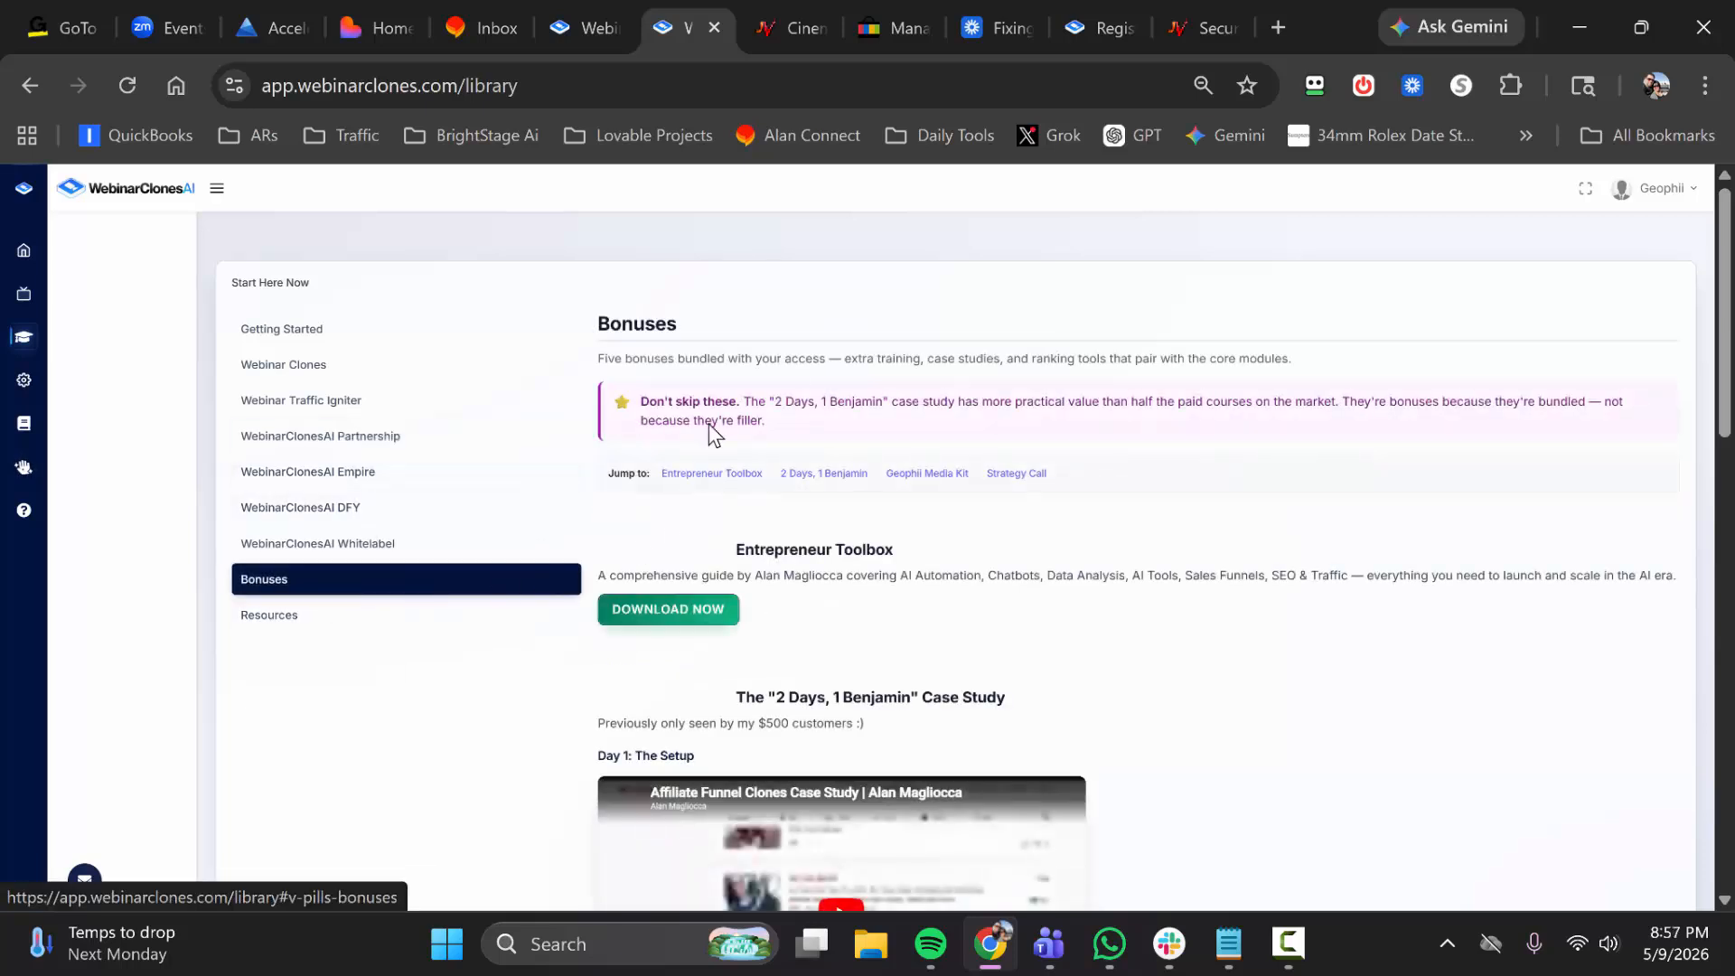
{"action": "scroll", "coordinate": [882, 496], "scroll_direction": "down", "scroll_amount": 4}
{"action": "scroll", "coordinate": [876, 495], "scroll_direction": "down", "scroll_amount": 4}
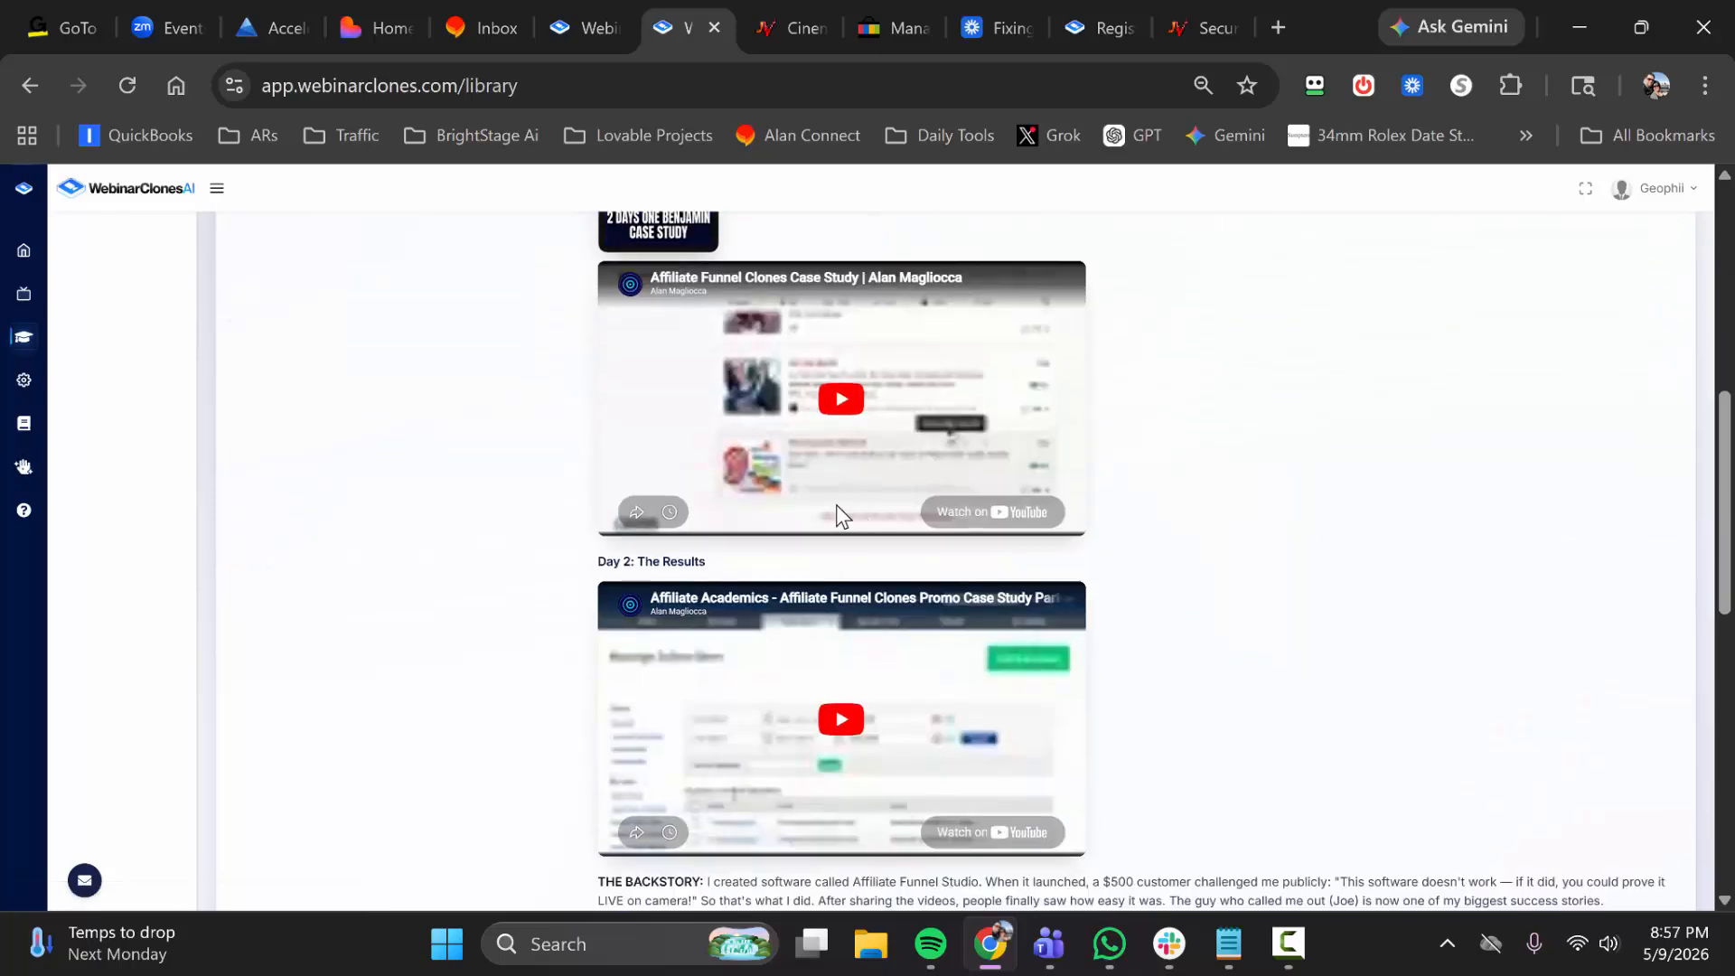
{"action": "scroll", "coordinate": [837, 505], "scroll_direction": "up", "scroll_amount": 9}
{"action": "left_click", "coordinate": [305, 622]}
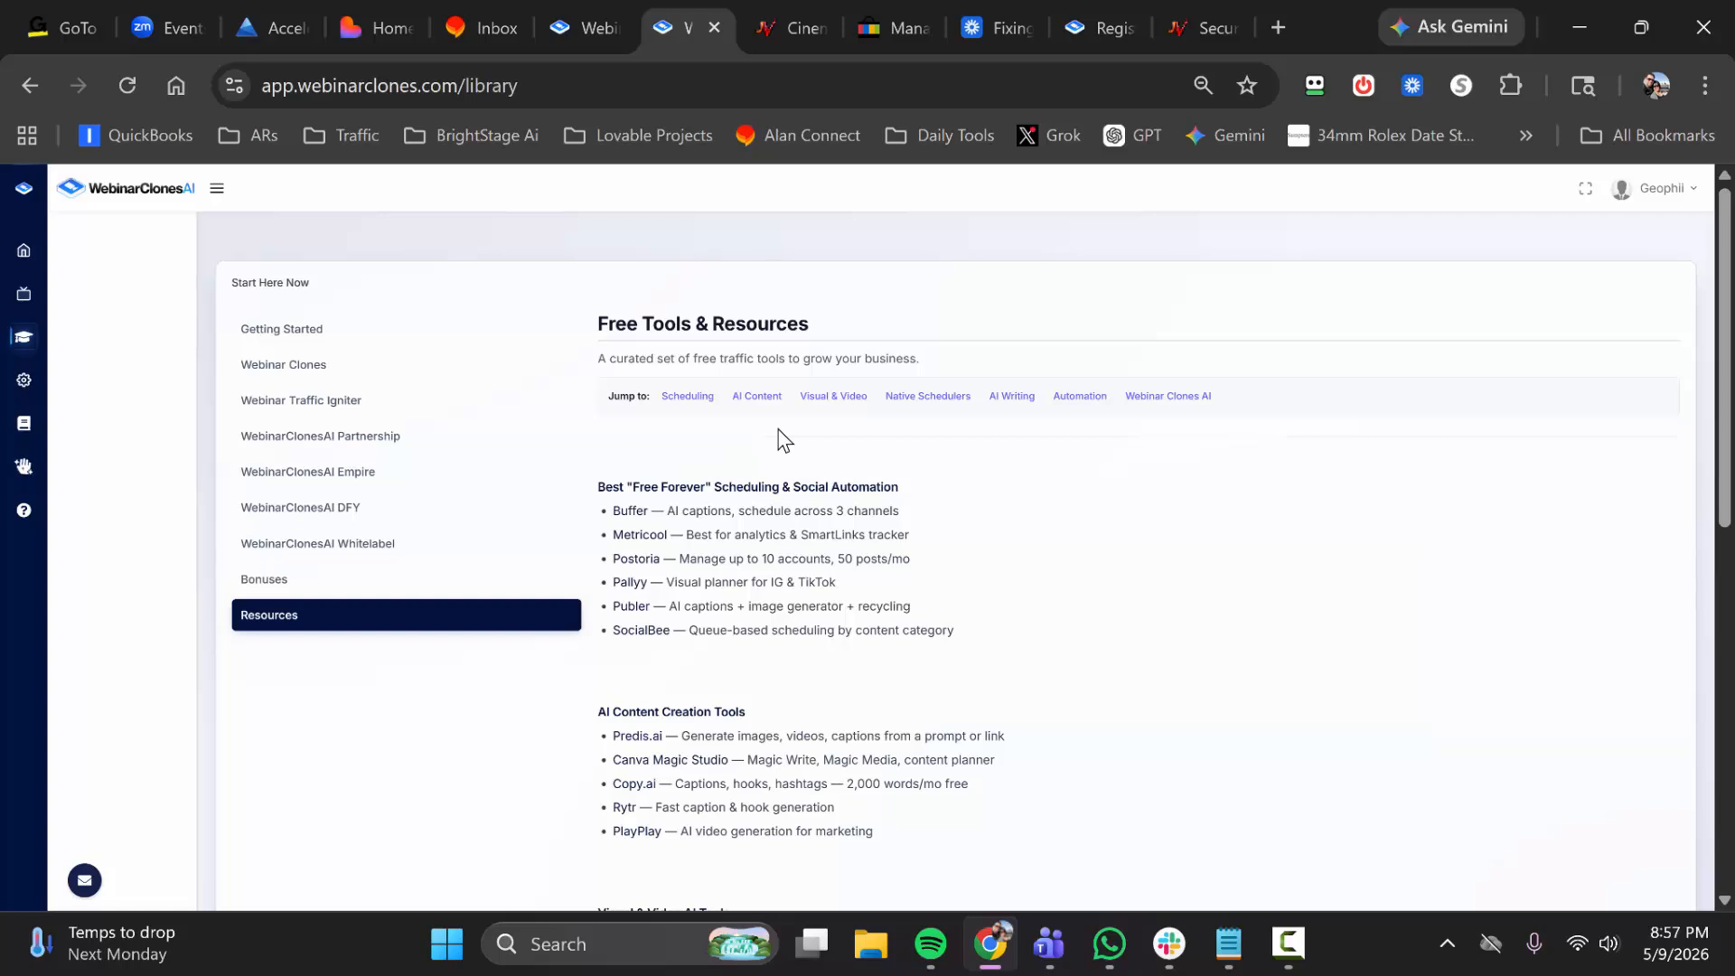
Return to the Webinar Clones section of the library and collapse the side navigation to widen the clone list
{"action": "left_click", "coordinate": [340, 405]}
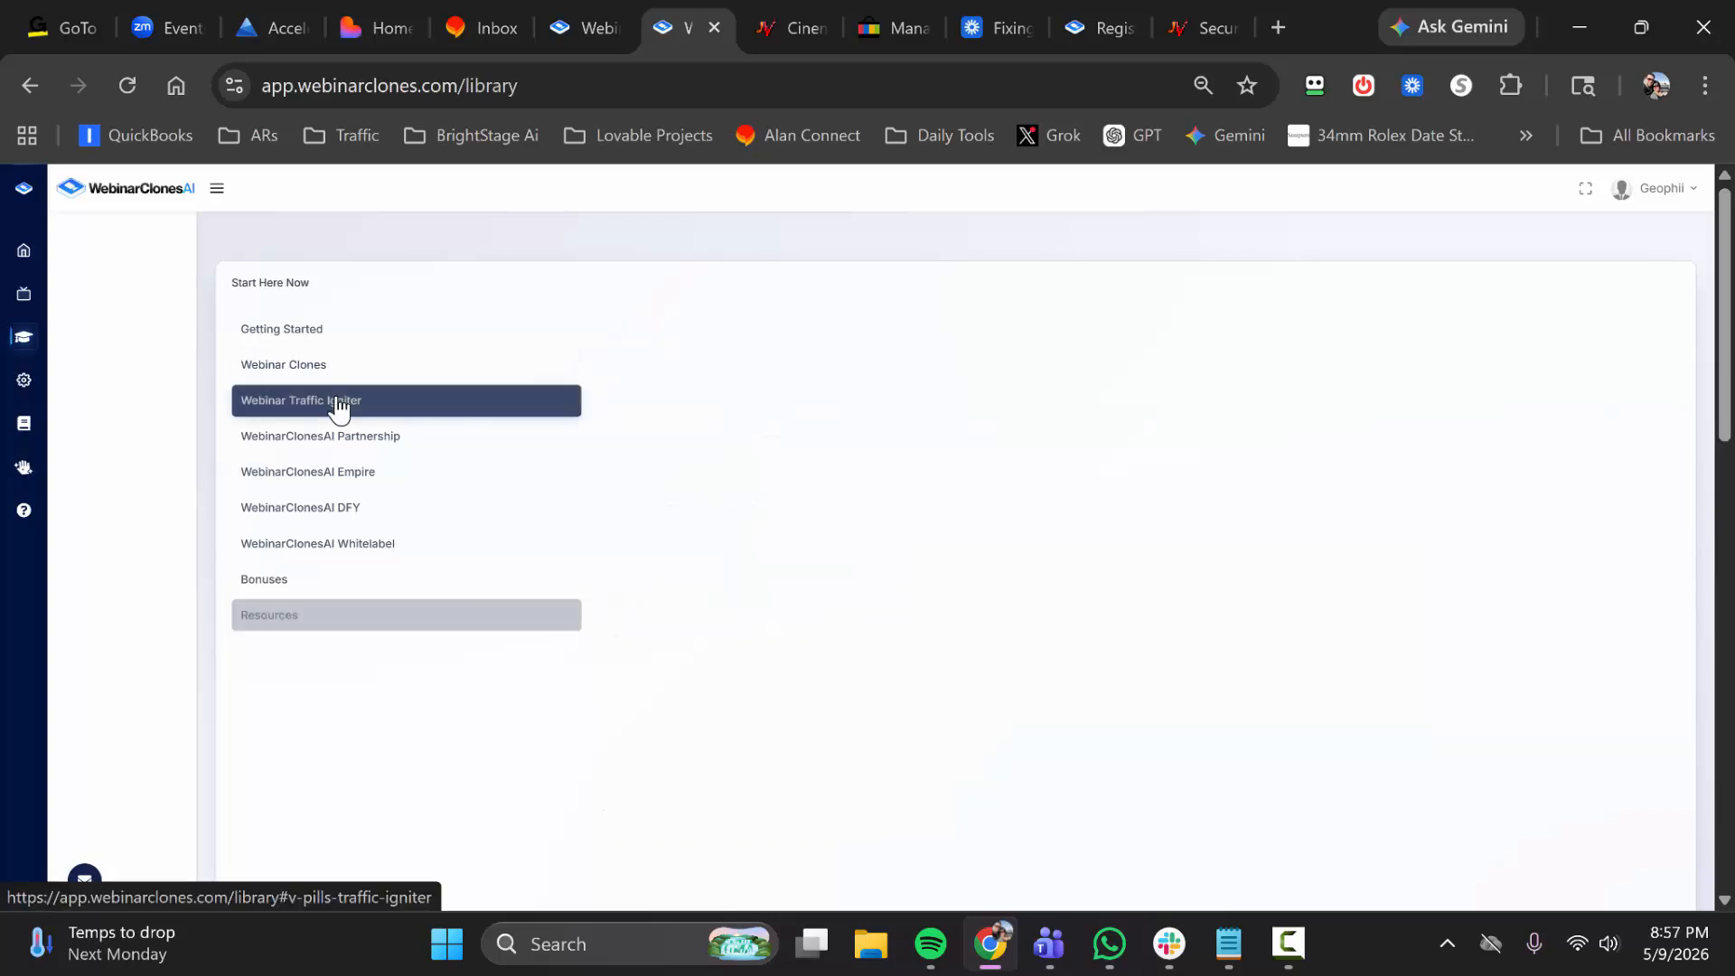
{"action": "left_click", "coordinate": [349, 368]}
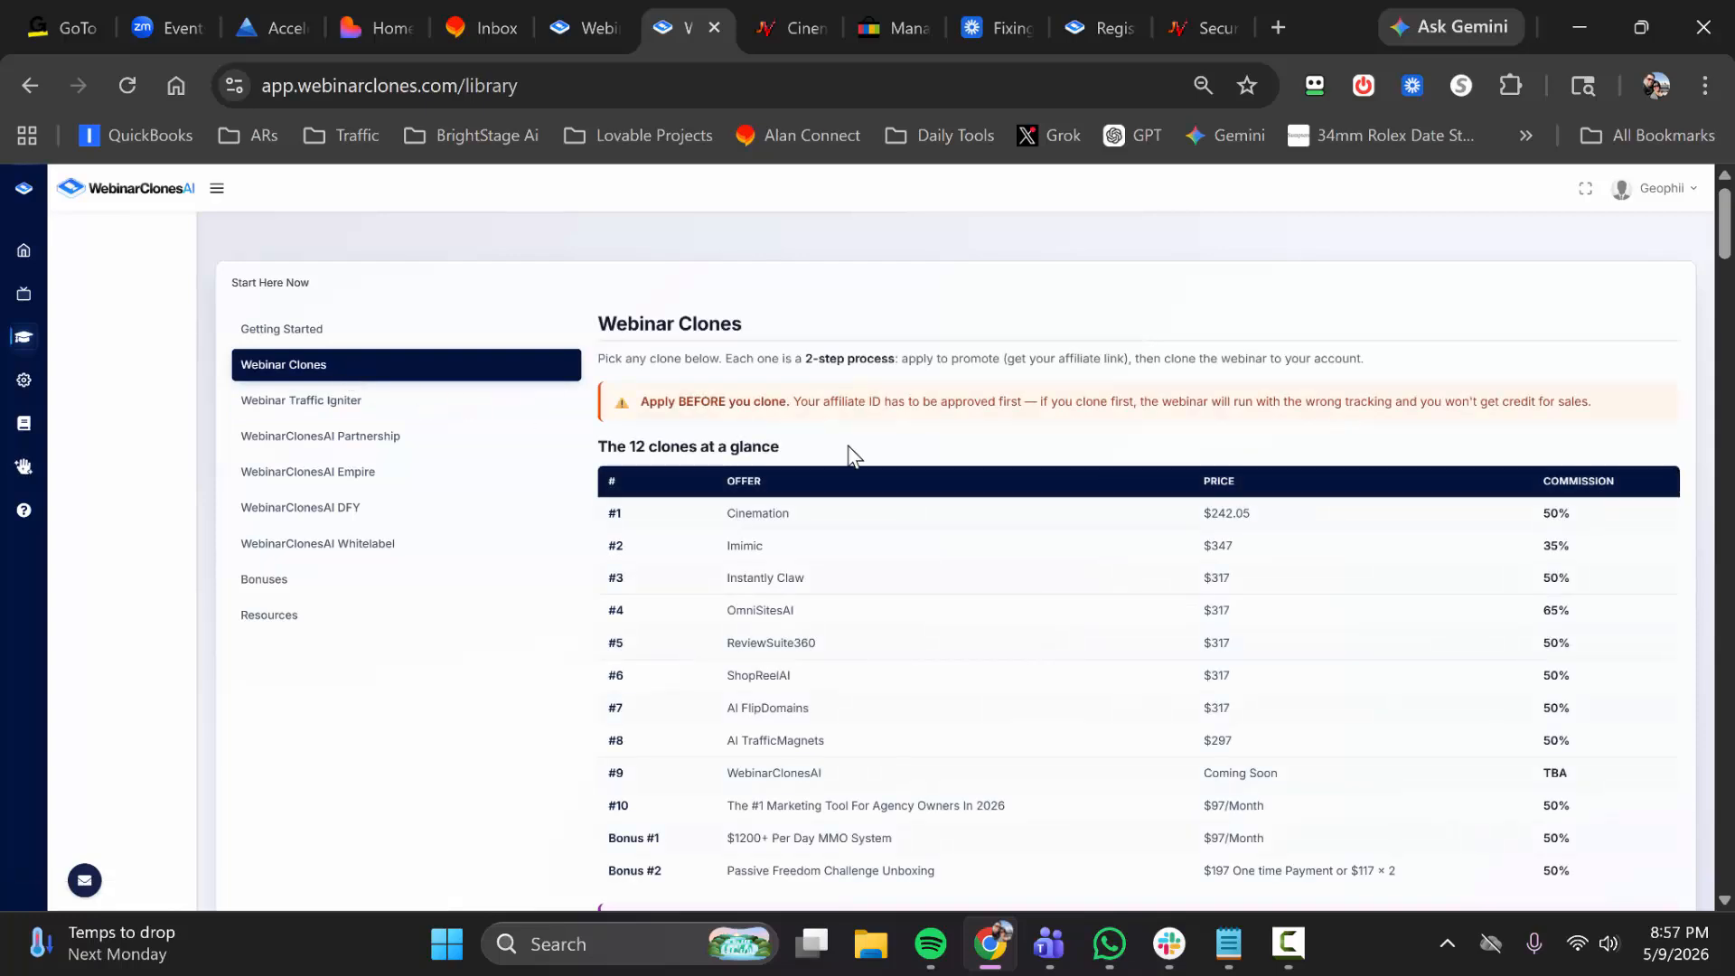
{"action": "left_click", "coordinate": [217, 188]}
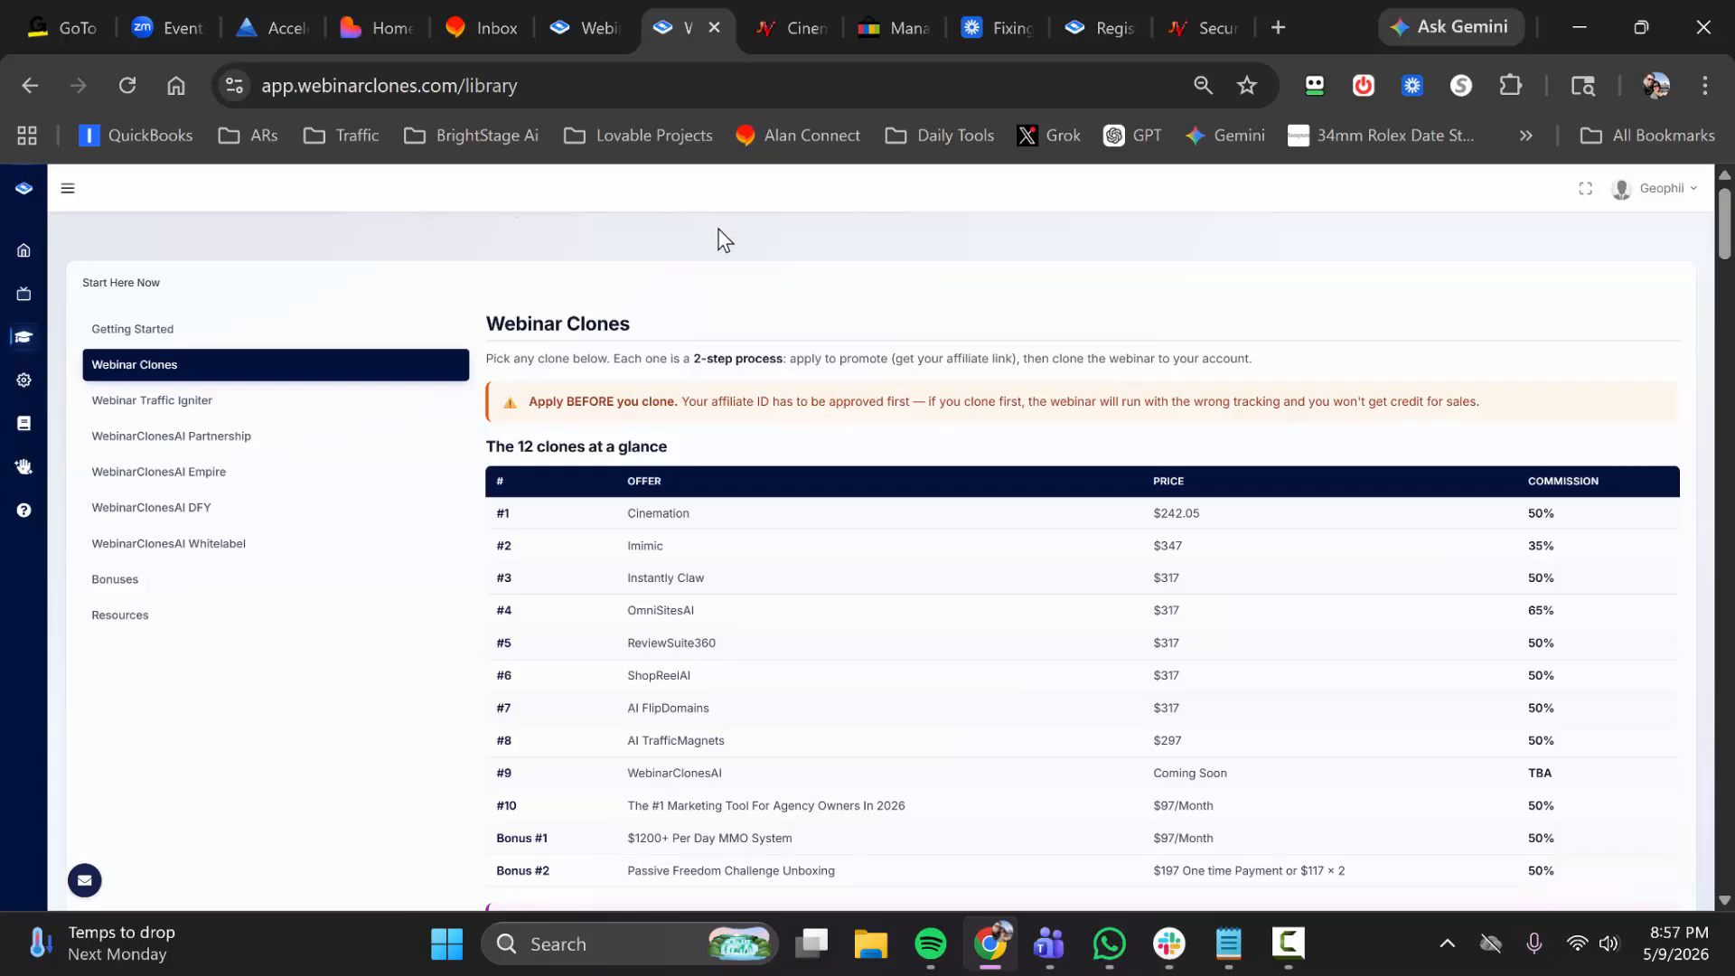